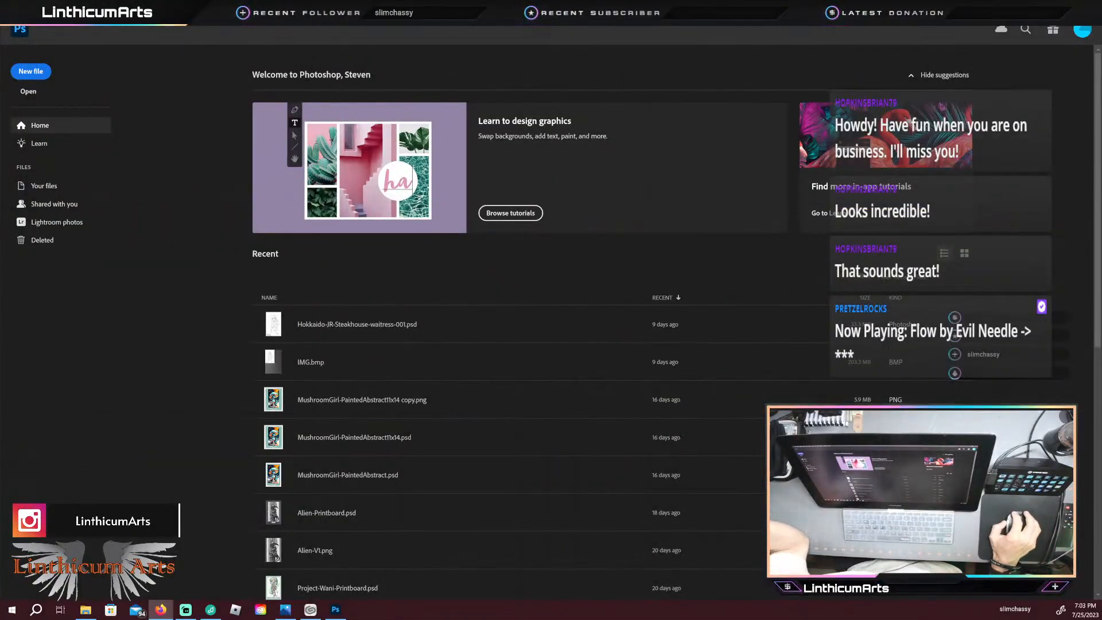
Step: Start a WIA scan import using the EPSON WF-7840 Series scanner as the device
click(22, 7)
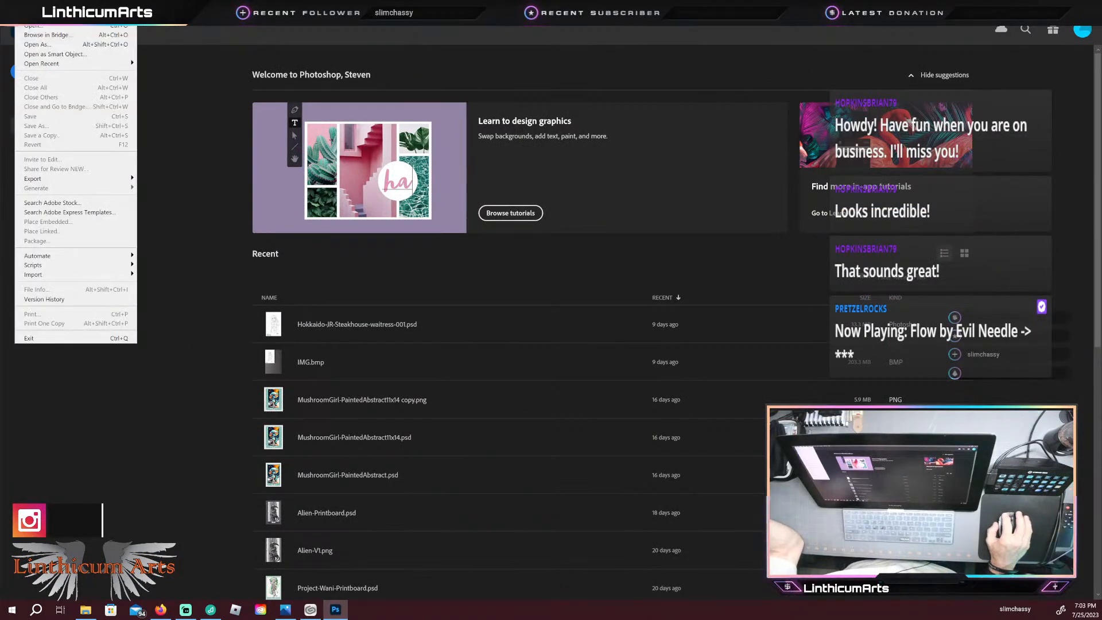
mouse_move(96, 277)
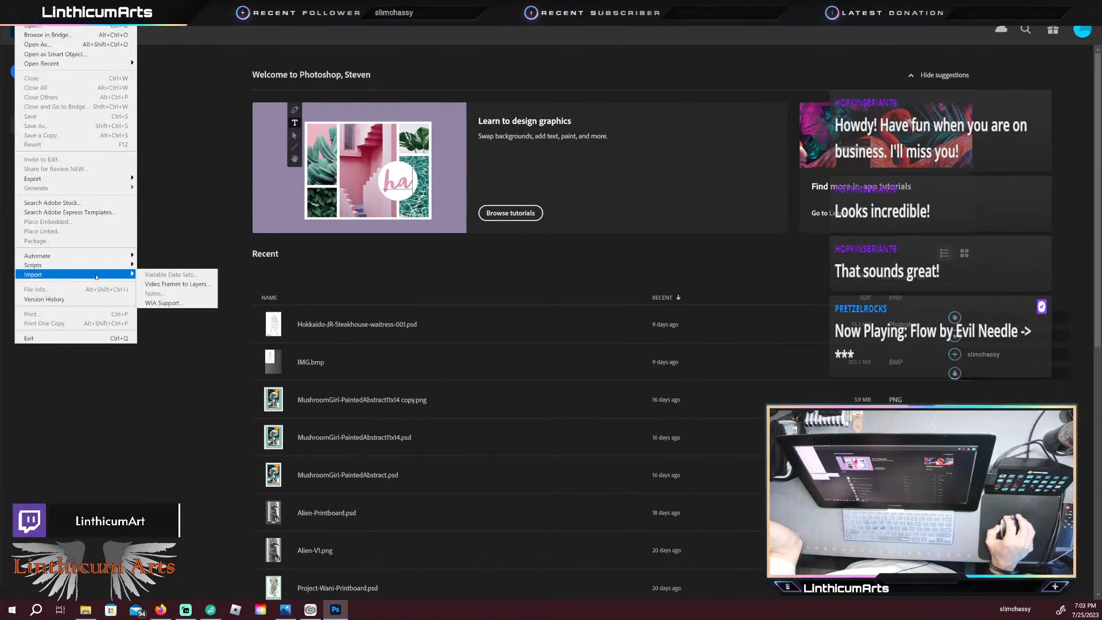
click(149, 304)
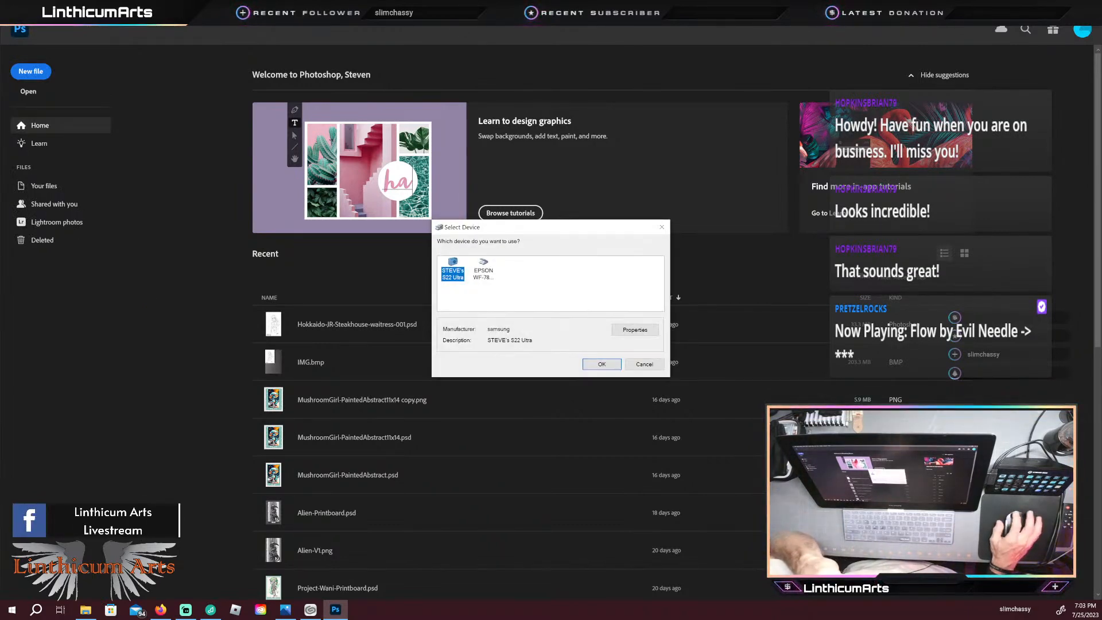
click(486, 278)
click(615, 365)
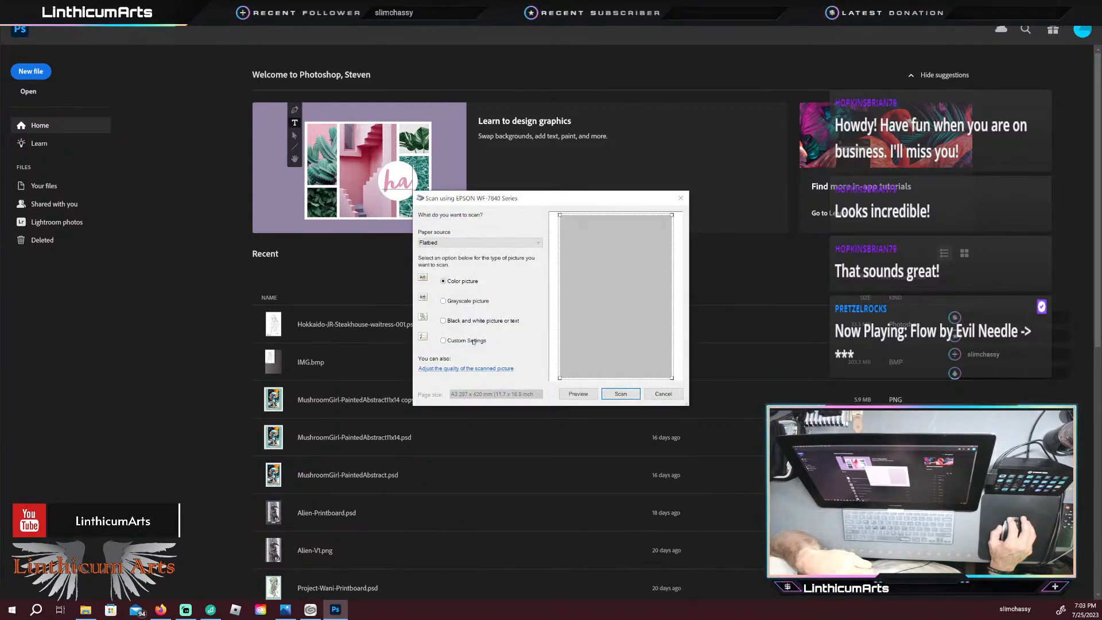
Step: Preview and scan the sketchbook from the flatbed as a 600 DPI color picture, with the scan area extended to the full bed
click(468, 369)
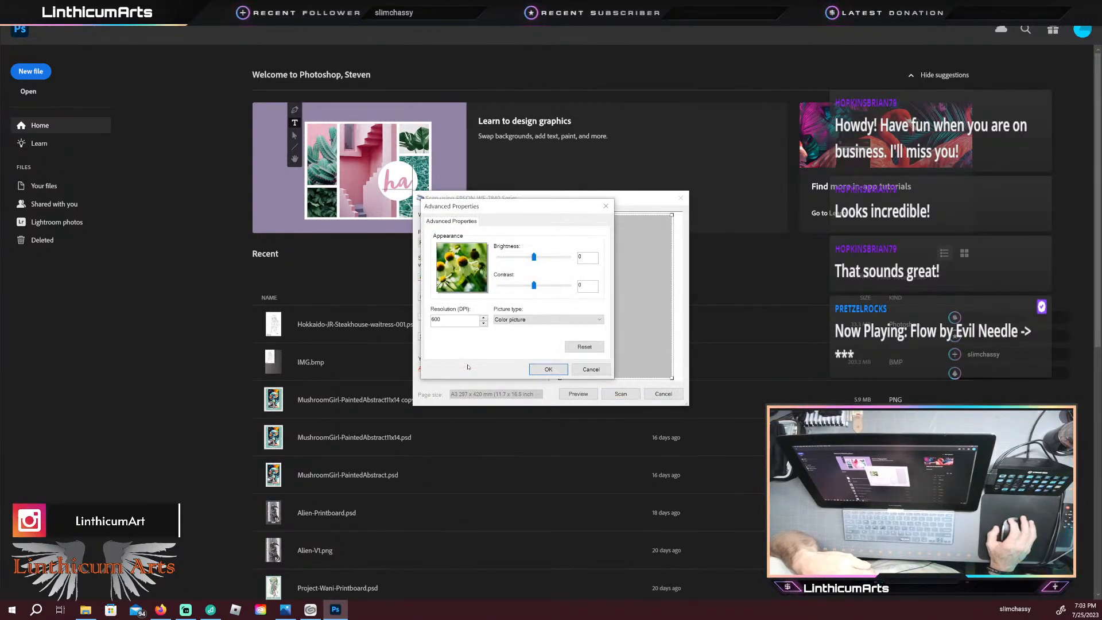
click(549, 370)
click(578, 394)
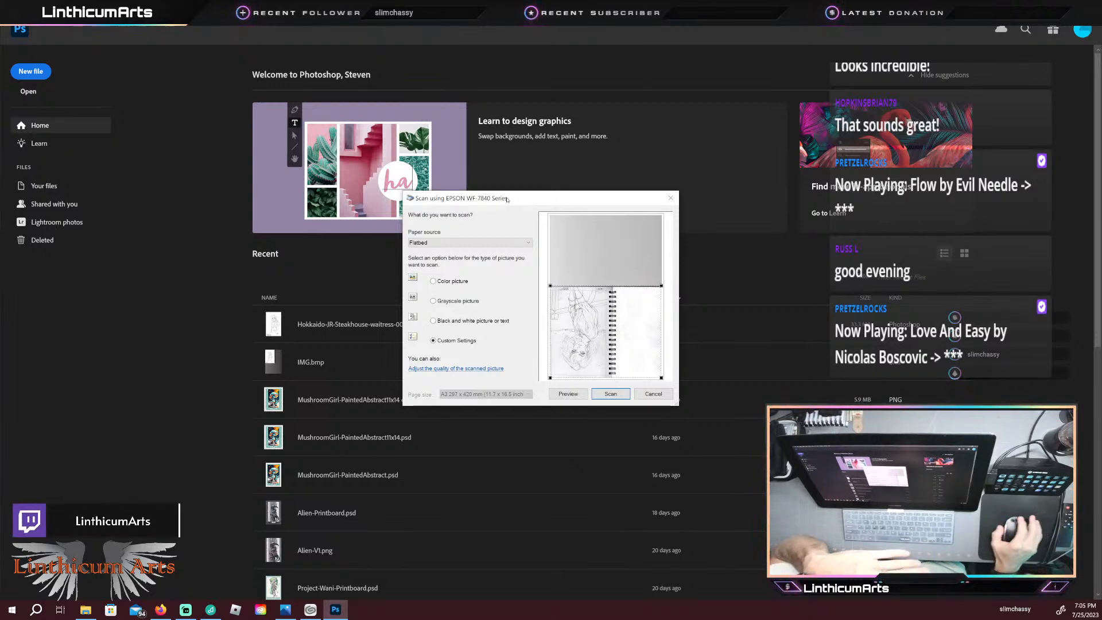
drag(609, 283, 616, 209)
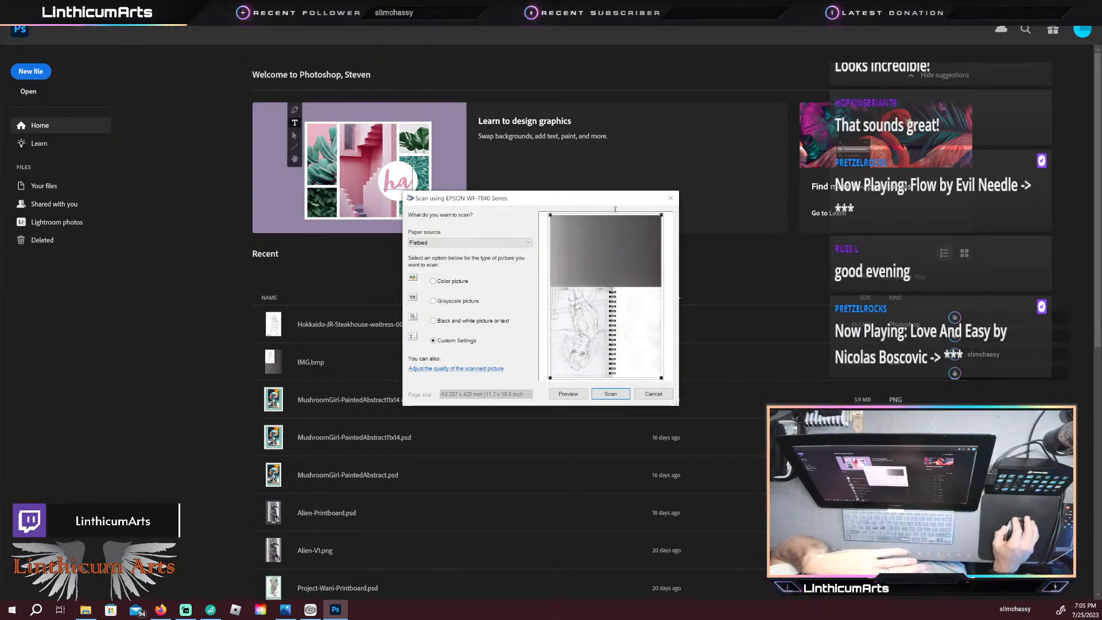
click(610, 393)
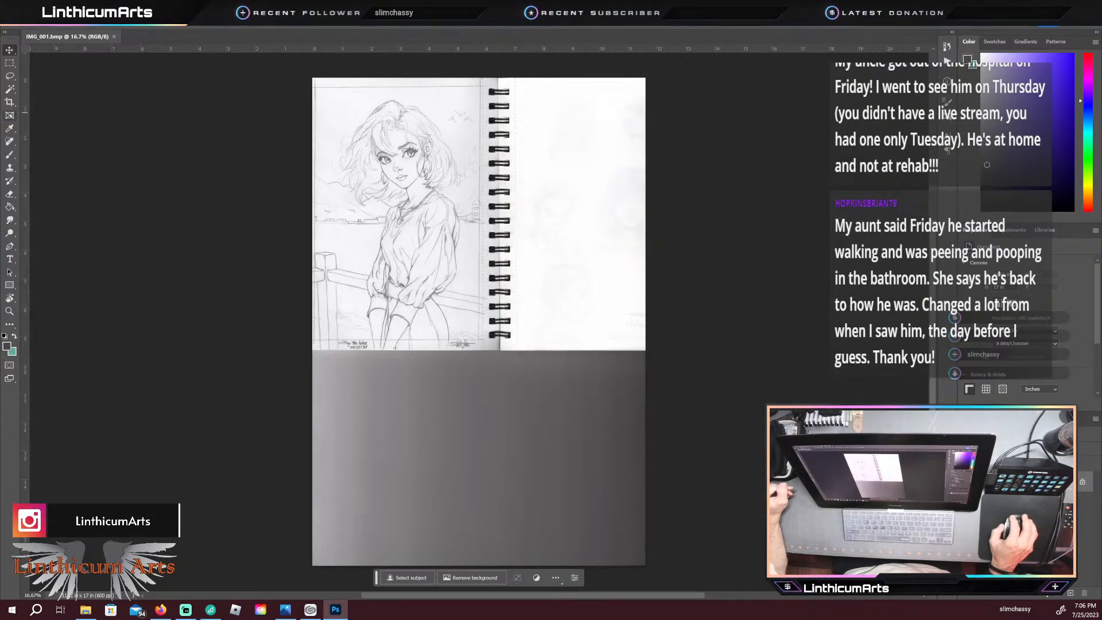
Step: Crop the scan to the pencil sketch page, about 6.1 by 9.6 inches, excluding the spiral binding, blank page and grey area
key(c)
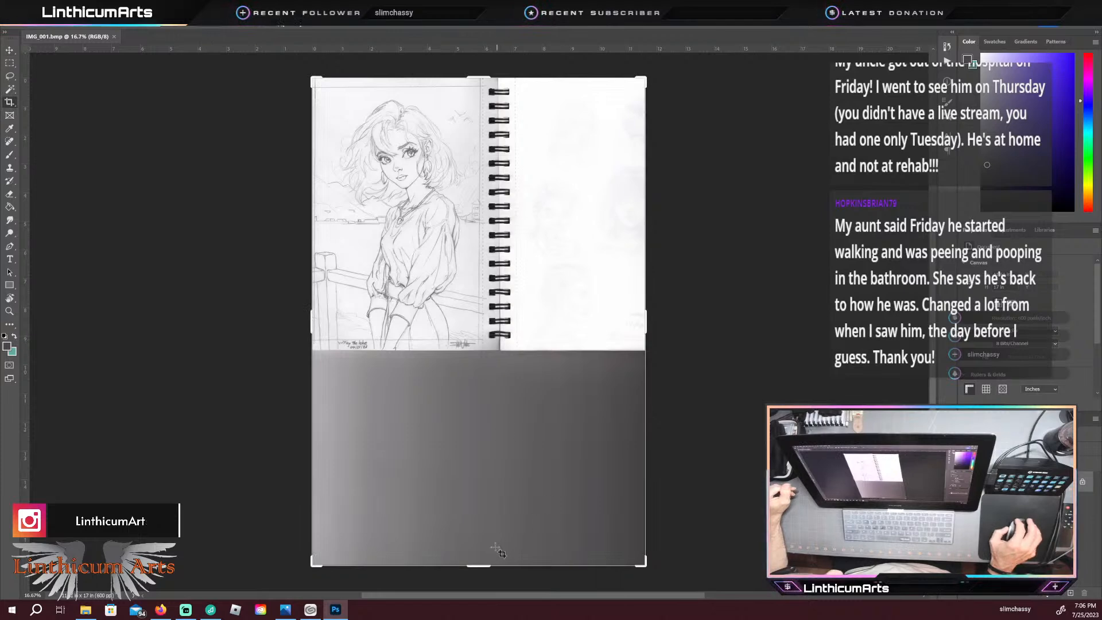
drag(498, 565, 470, 458)
drag(641, 322, 558, 325)
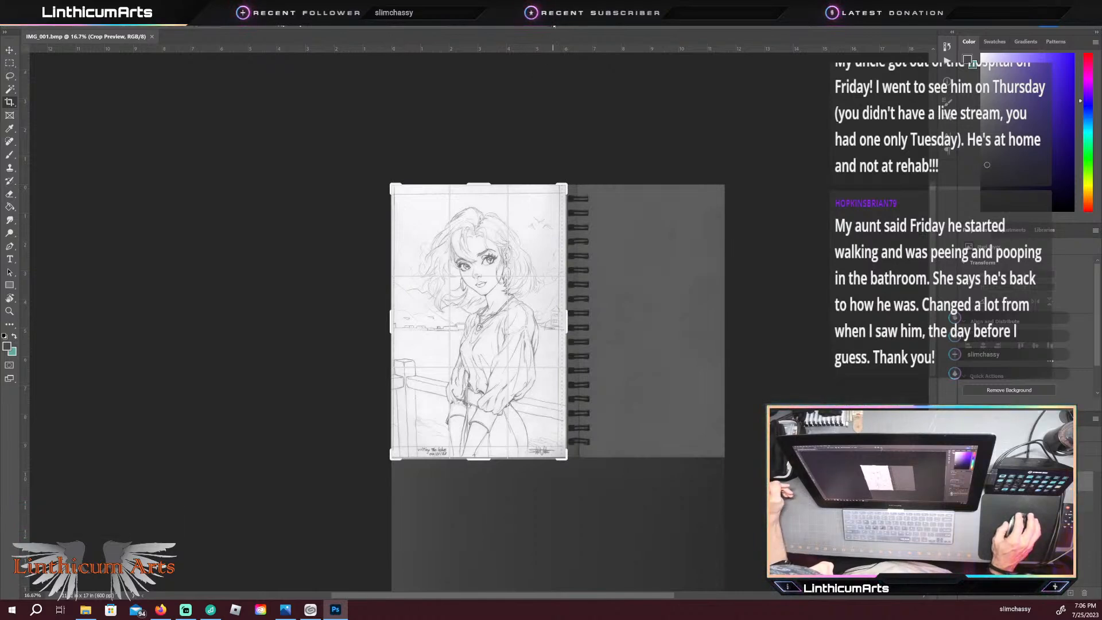
key(Return)
scroll(474, 346, up, 4)
scroll(475, 330, down, 3)
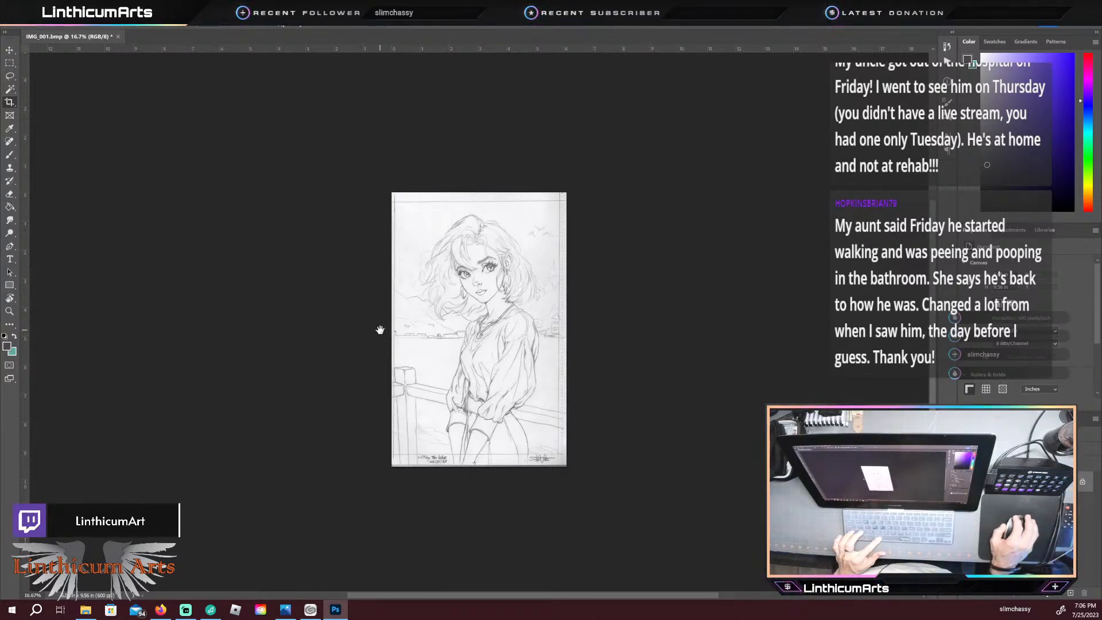
click(450, 343)
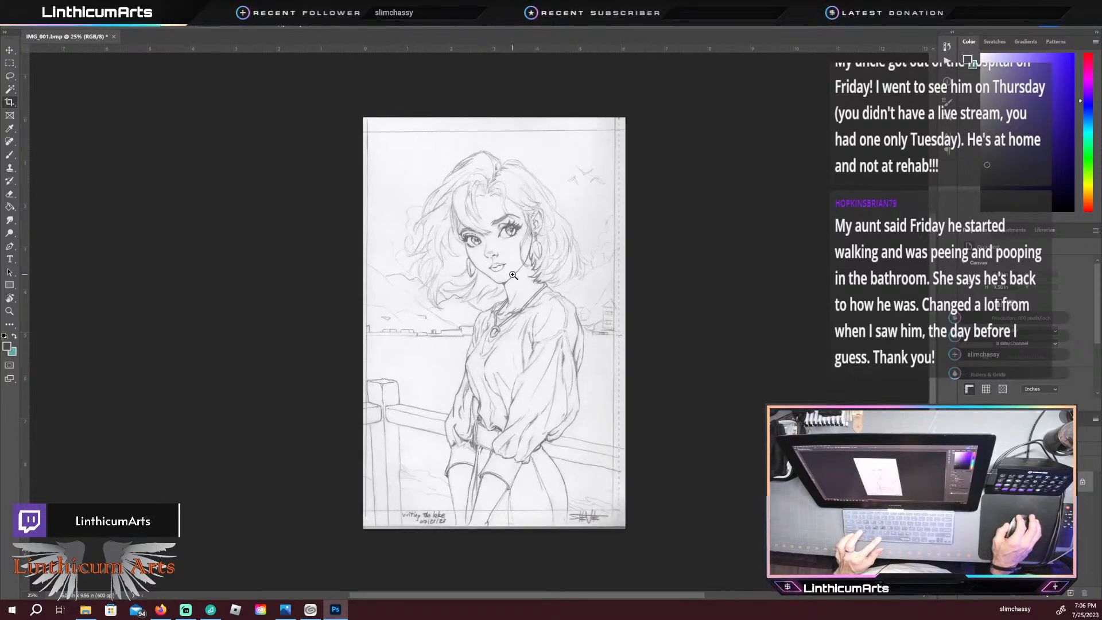
click(513, 276)
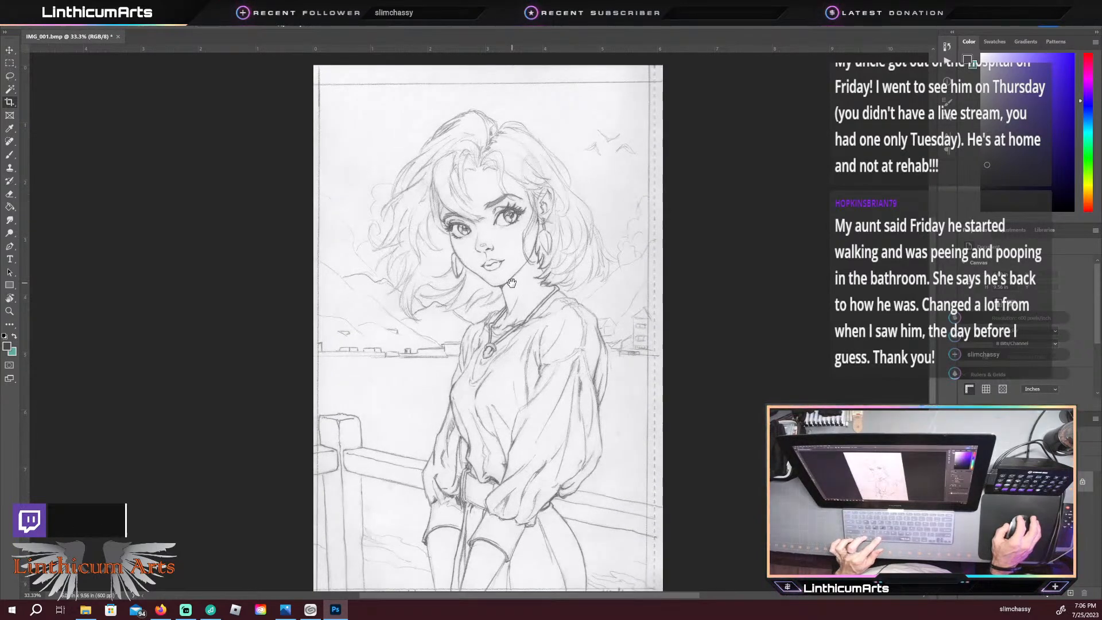
alt+click(512, 283)
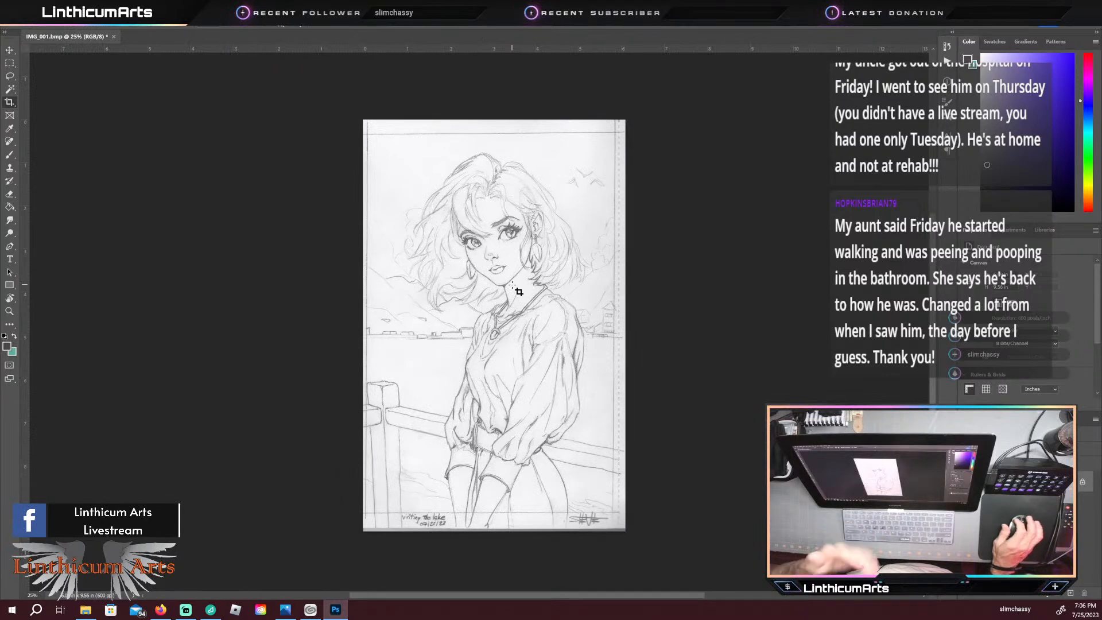
Step: Save the cropped scan in Photoshop format as Visiting-the-lake-001.psd
click(21, 7)
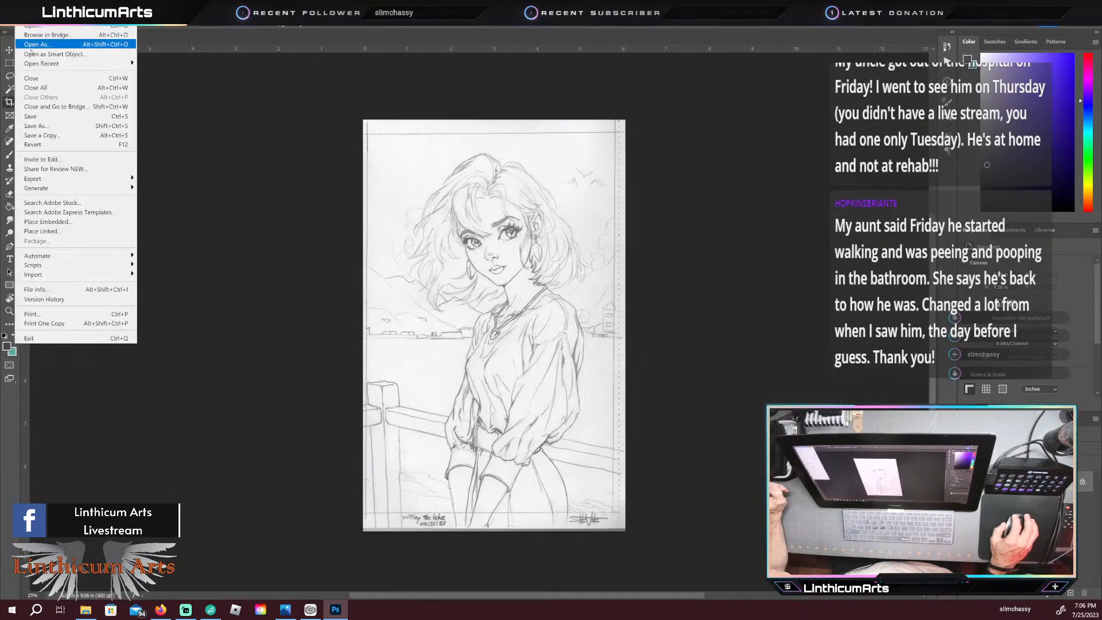
click(55, 126)
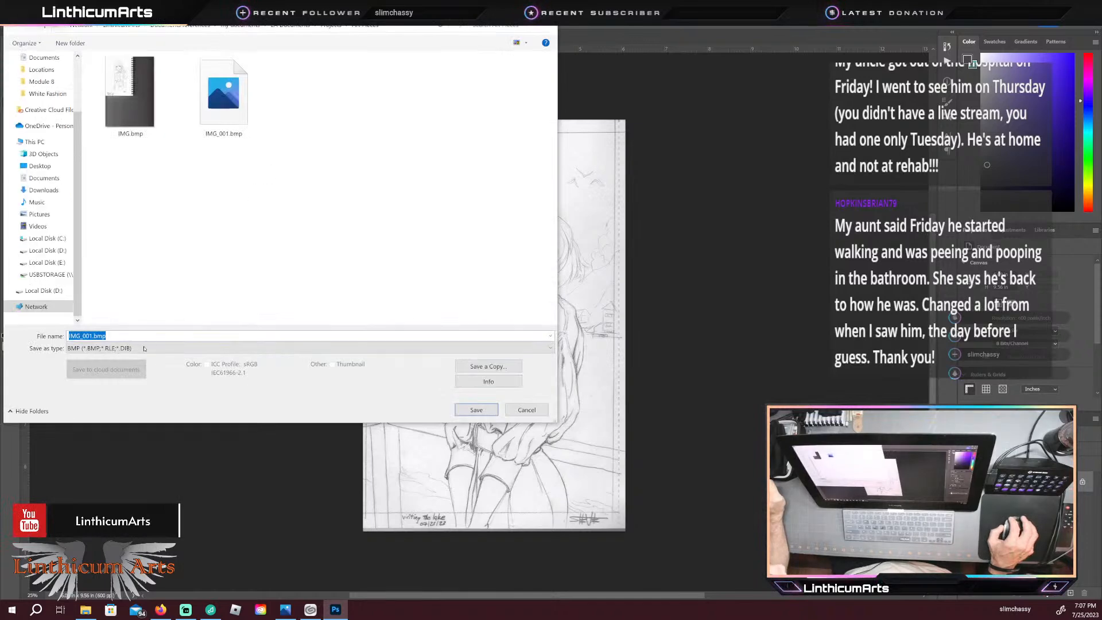
click(147, 348)
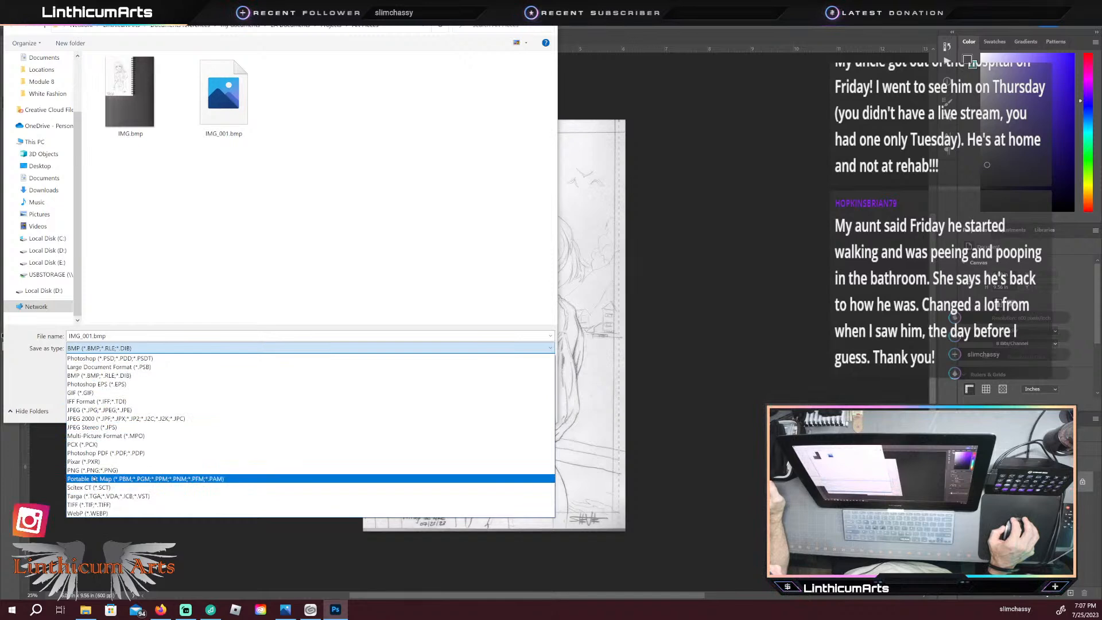
click(101, 358)
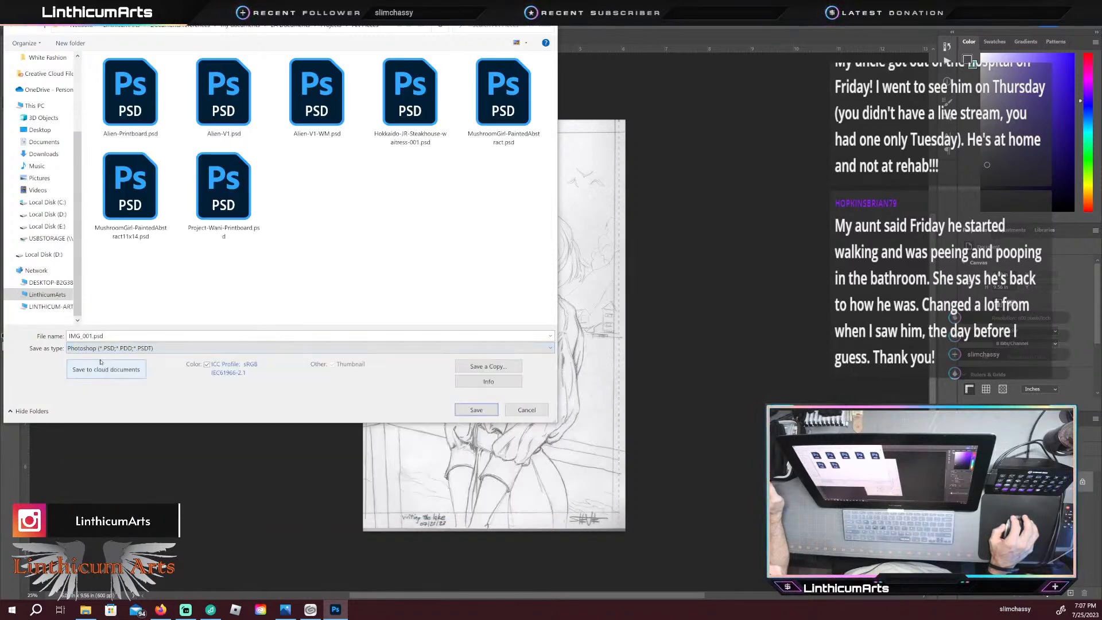
click(91, 336)
click(71, 336)
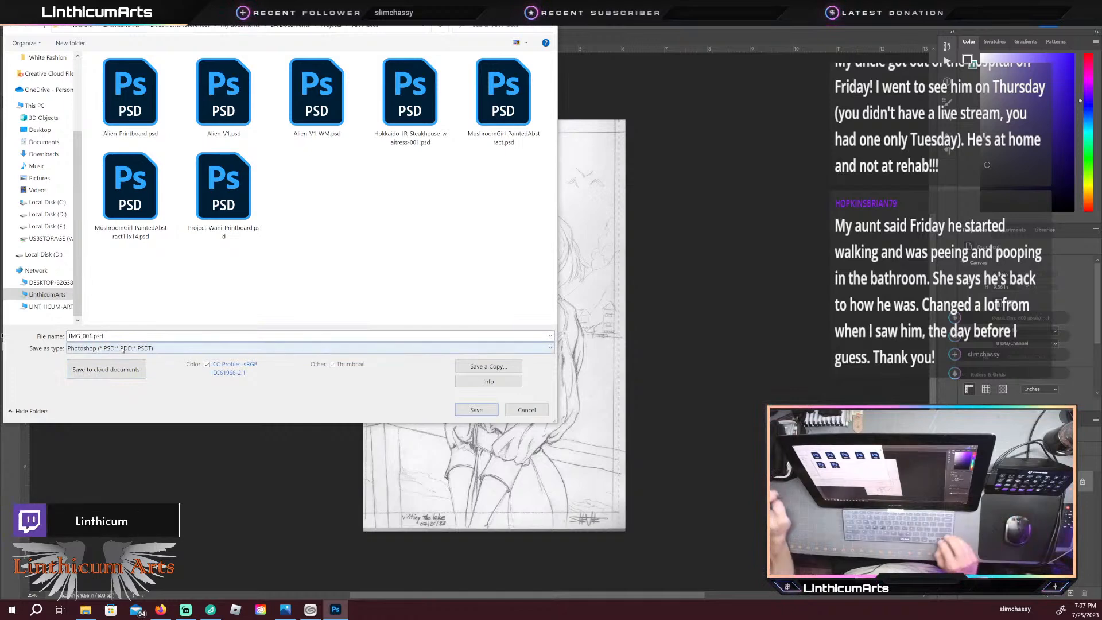
key(BackSpace)
key(BackSpace)
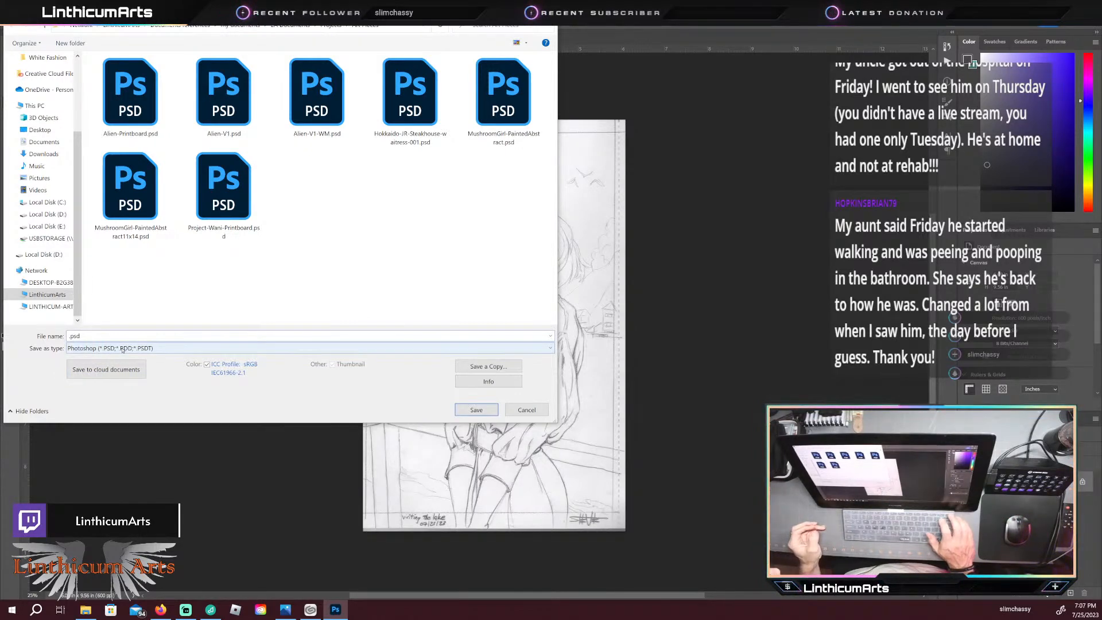
text(Visit)
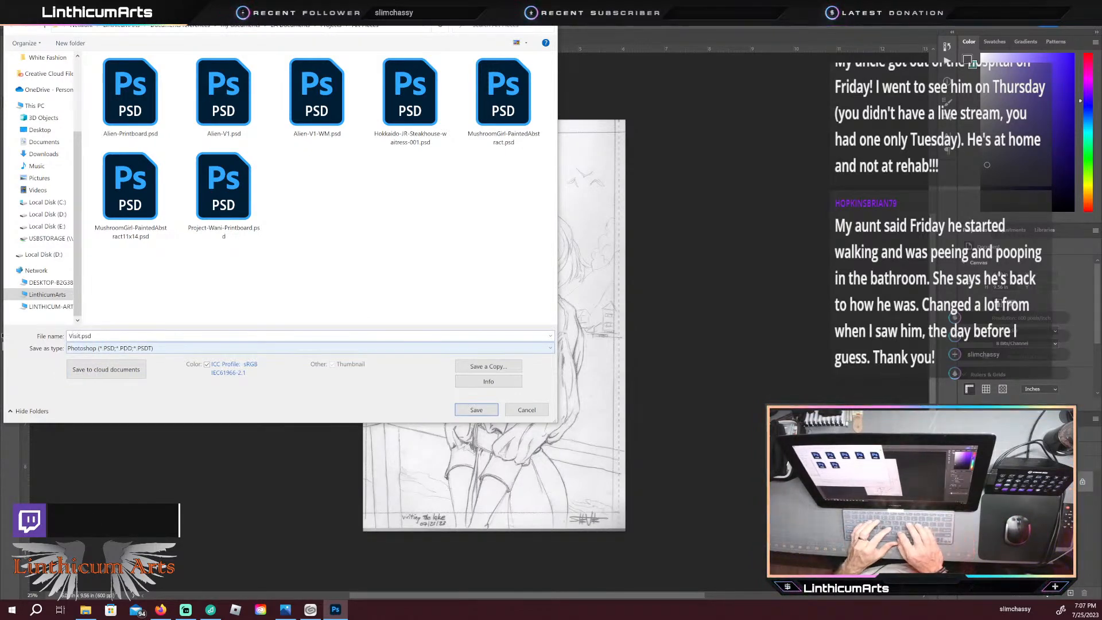
text(ing-the-lake-00)
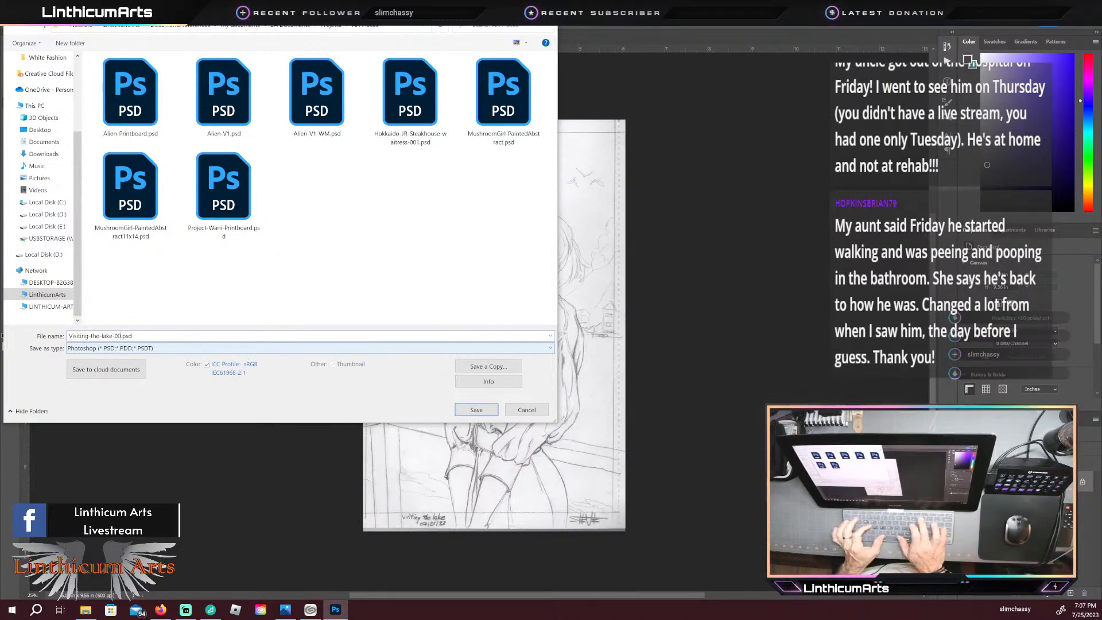
key(Return)
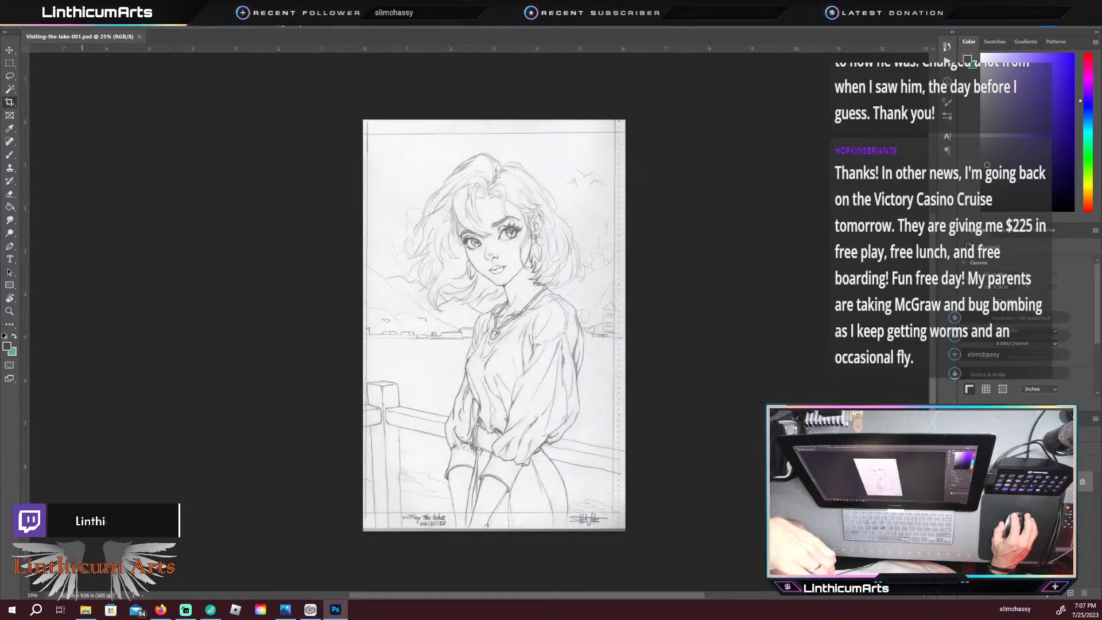
Step: Export the sketch at 100% scale as Visiting-the-lake-001.png in the Art Pieces folder and dismiss the Share for review offer
click(23, 18)
mouse_move(86, 179)
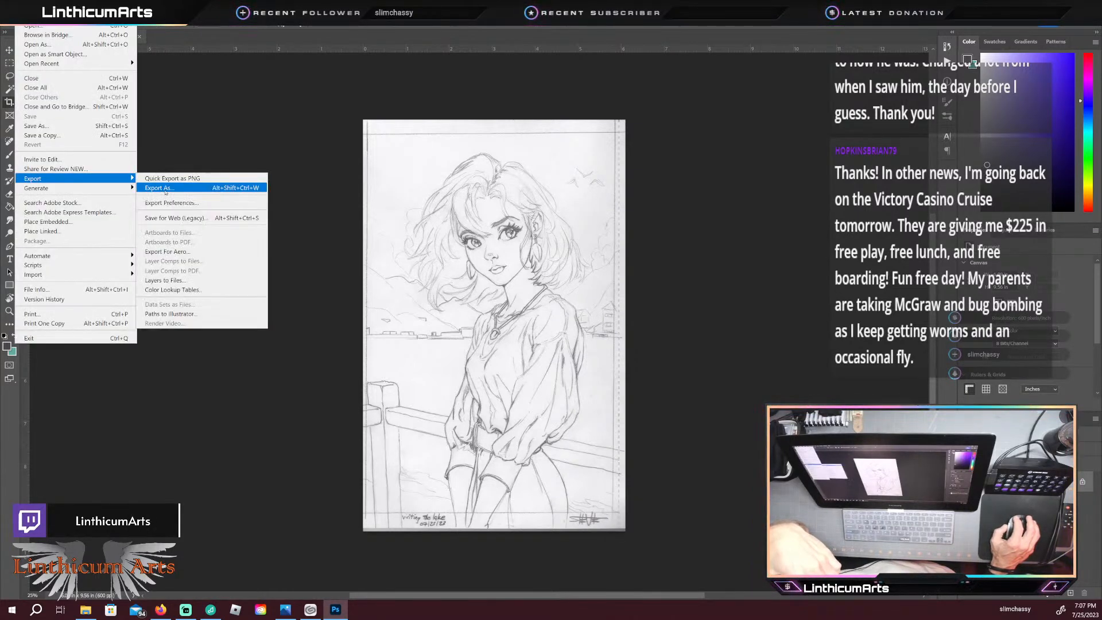
click(167, 190)
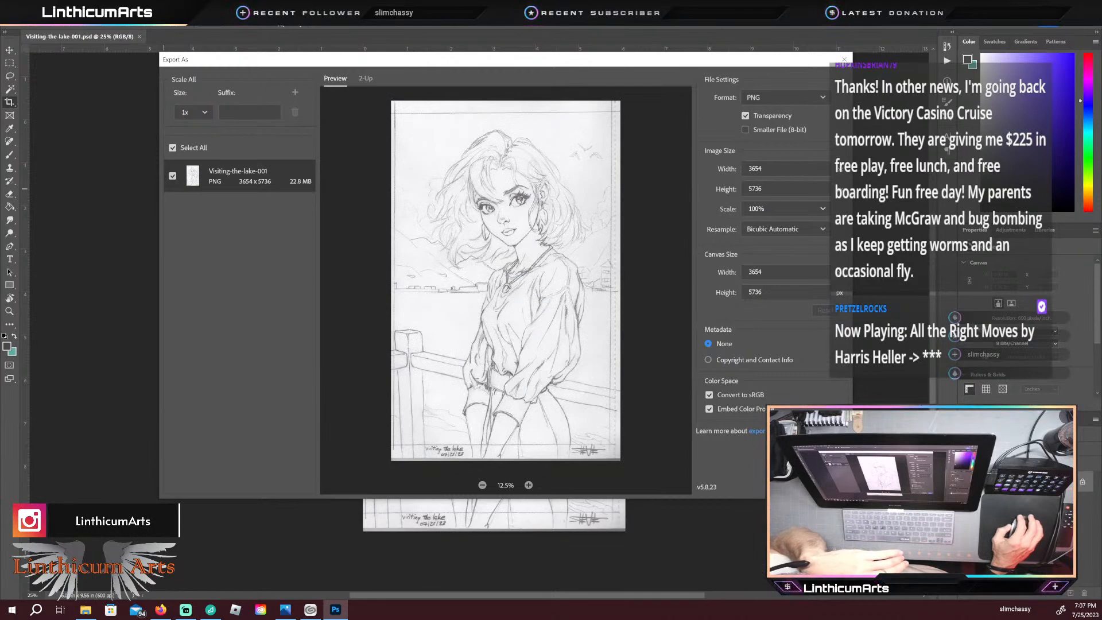
key(Return)
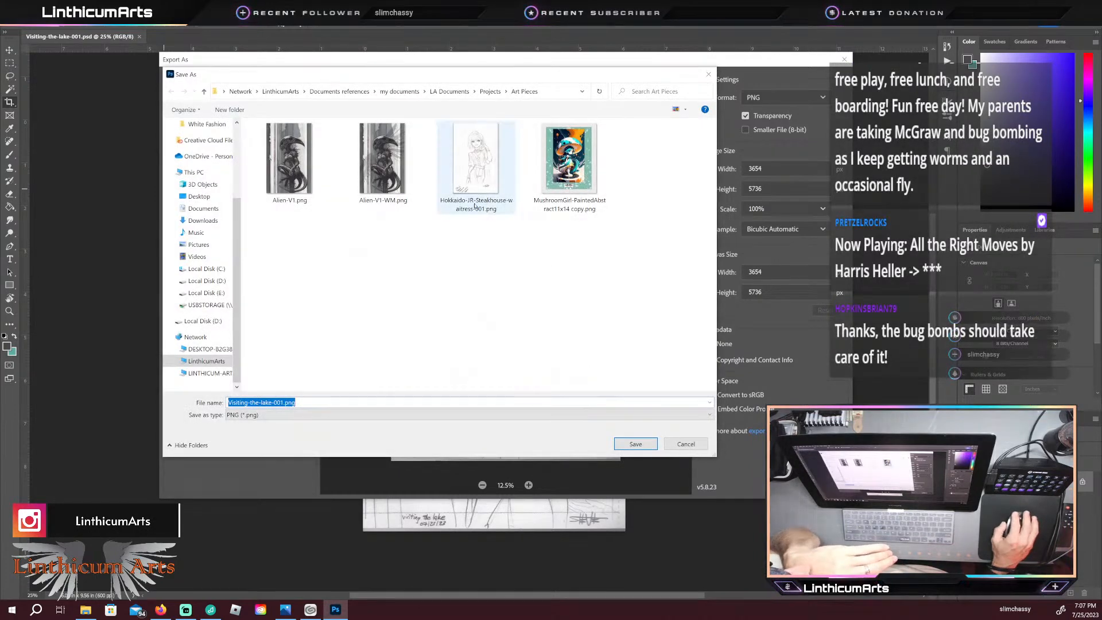
click(637, 447)
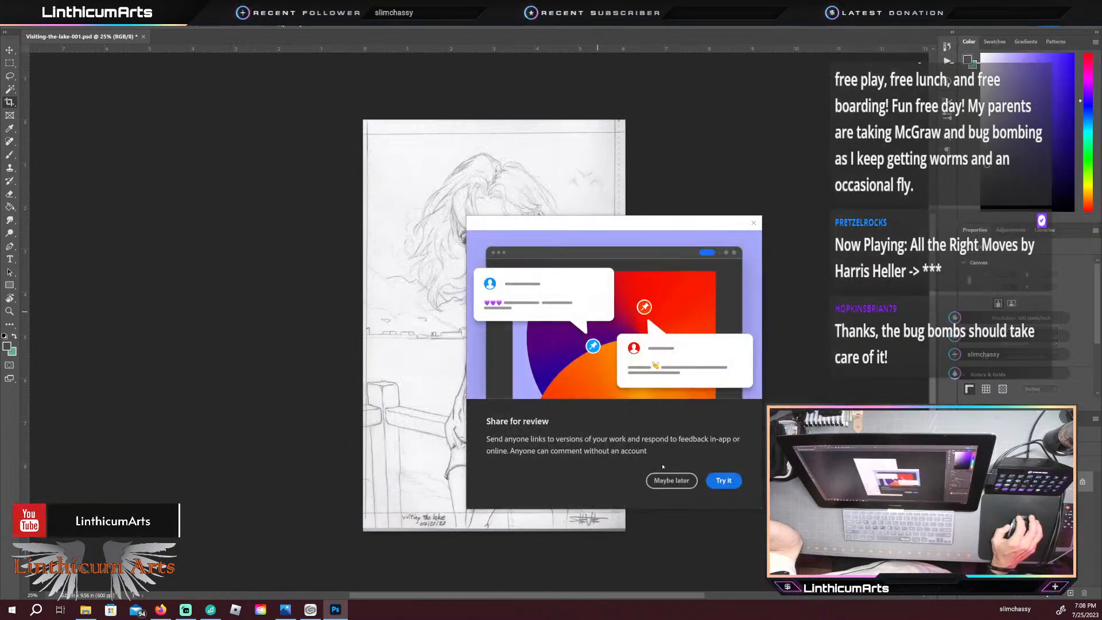
click(671, 481)
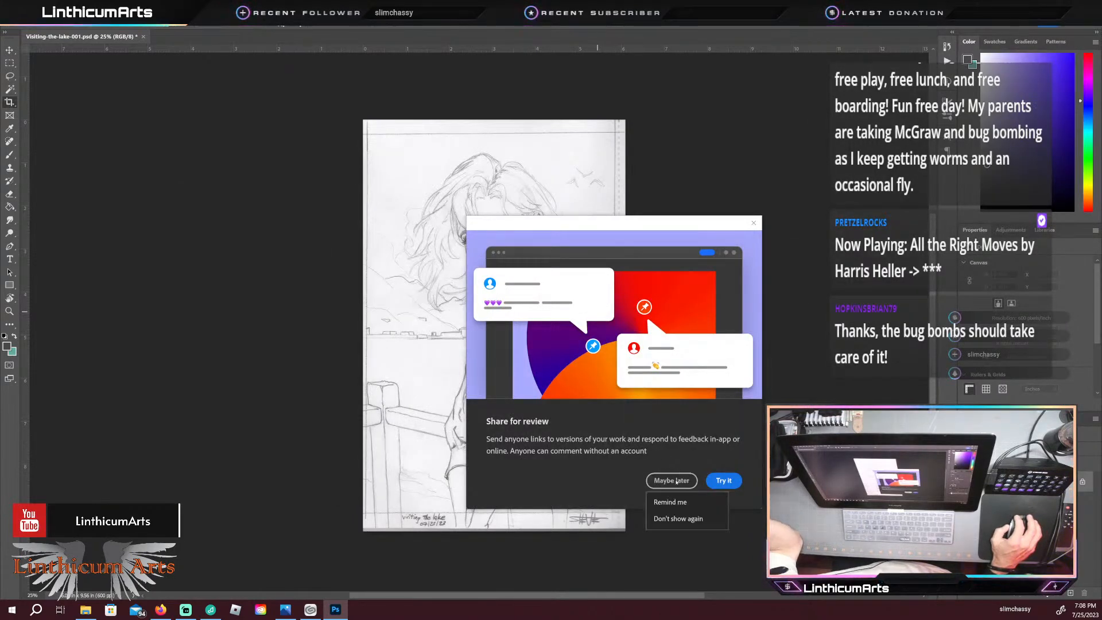
click(754, 224)
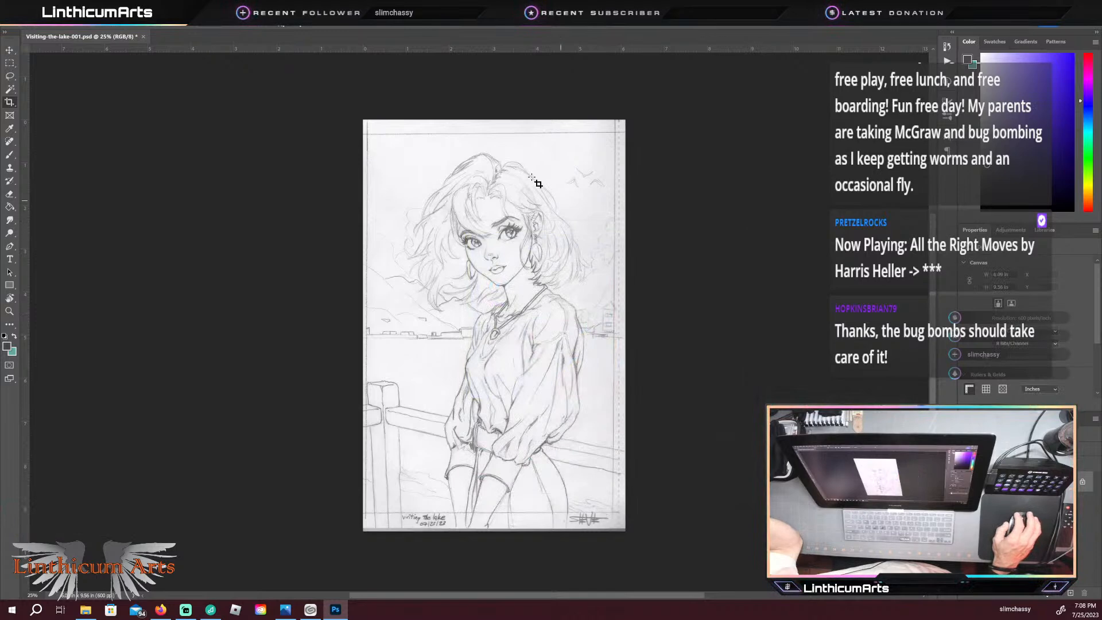
Step: Close the Visiting-the-lake-001.psd document without saving changes and quit Photoshop
click(144, 37)
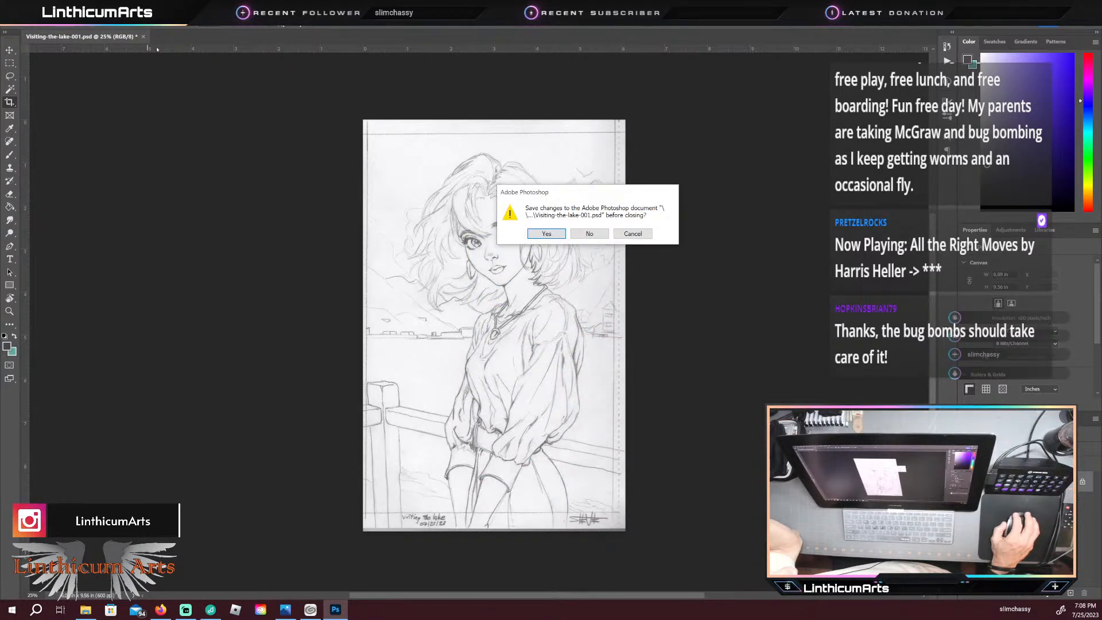
click(590, 233)
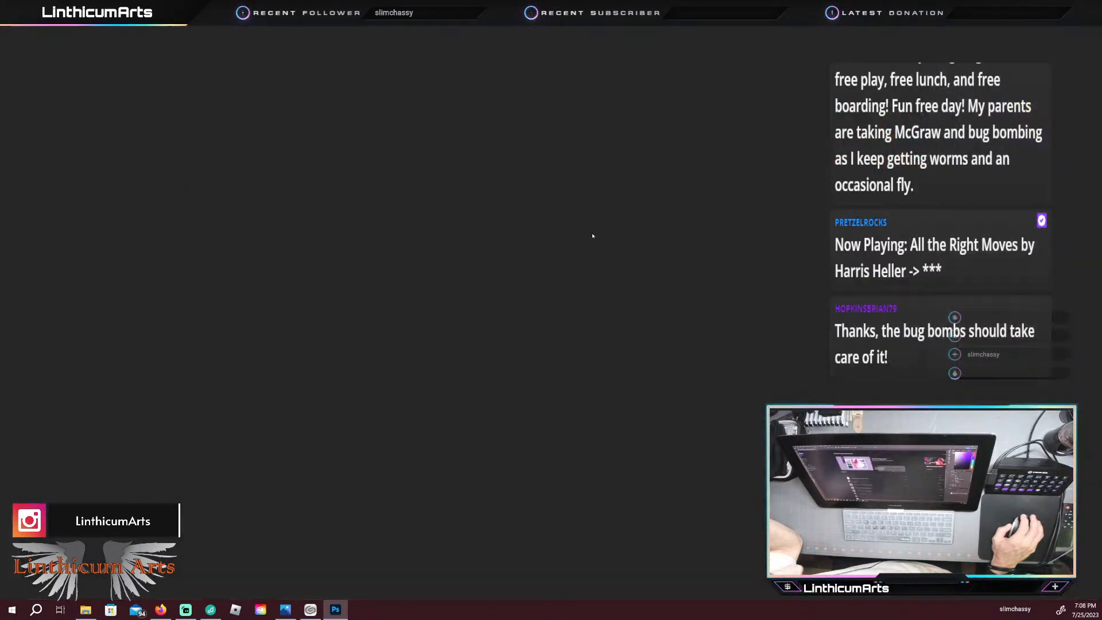
click(1090, 6)
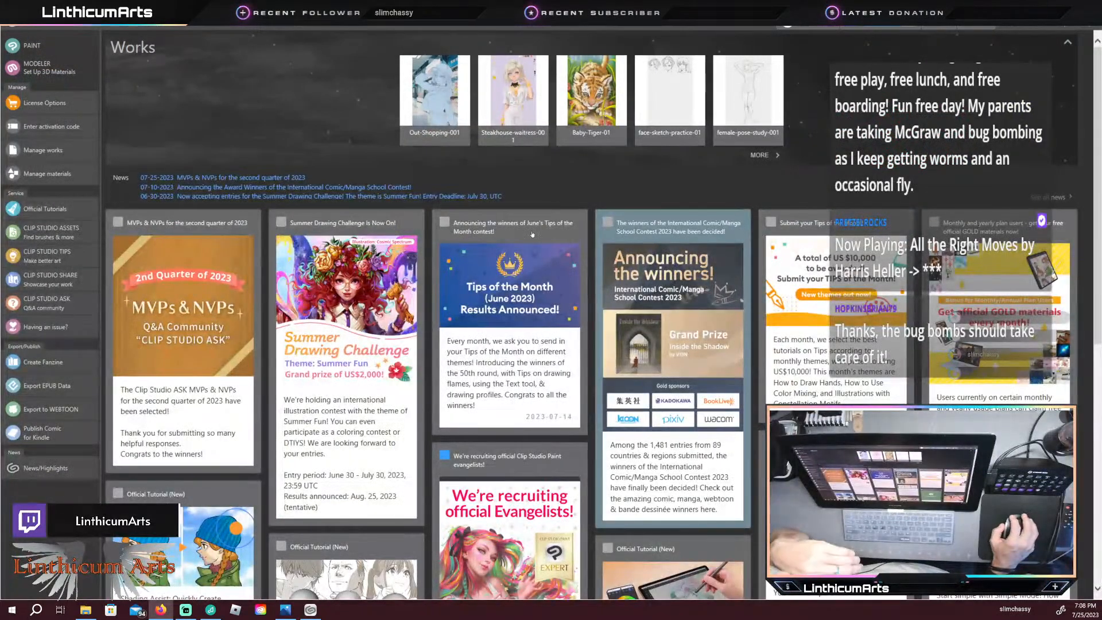
Step: Open Clip Studio Paint and create a new color illustration canvas, 11 by 17 inches at 300 dpi
click(28, 44)
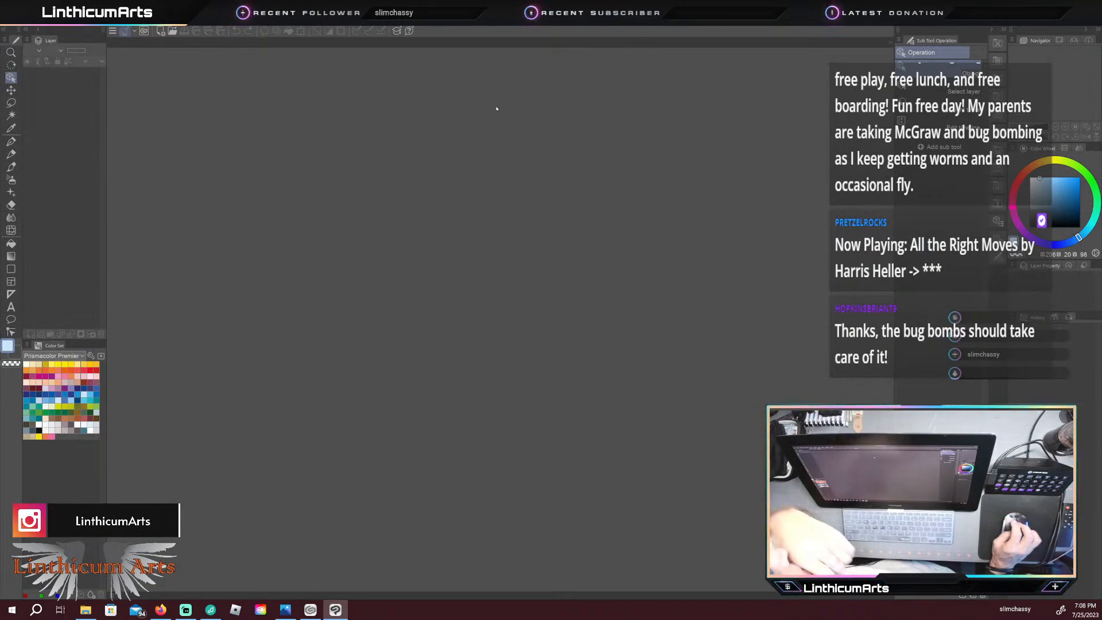
click(161, 31)
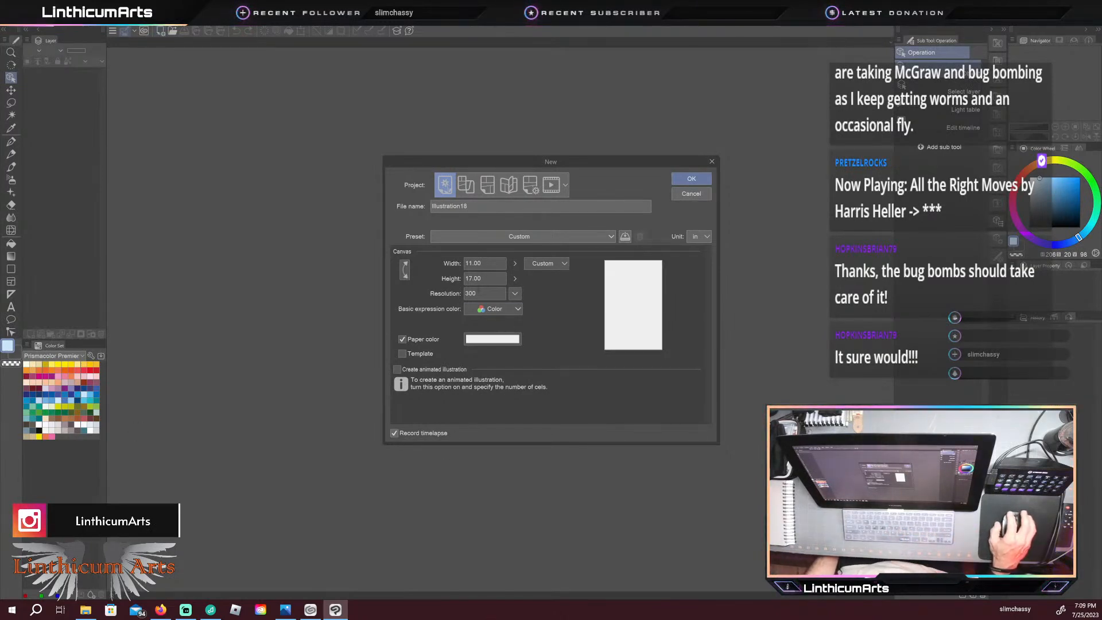
click(688, 182)
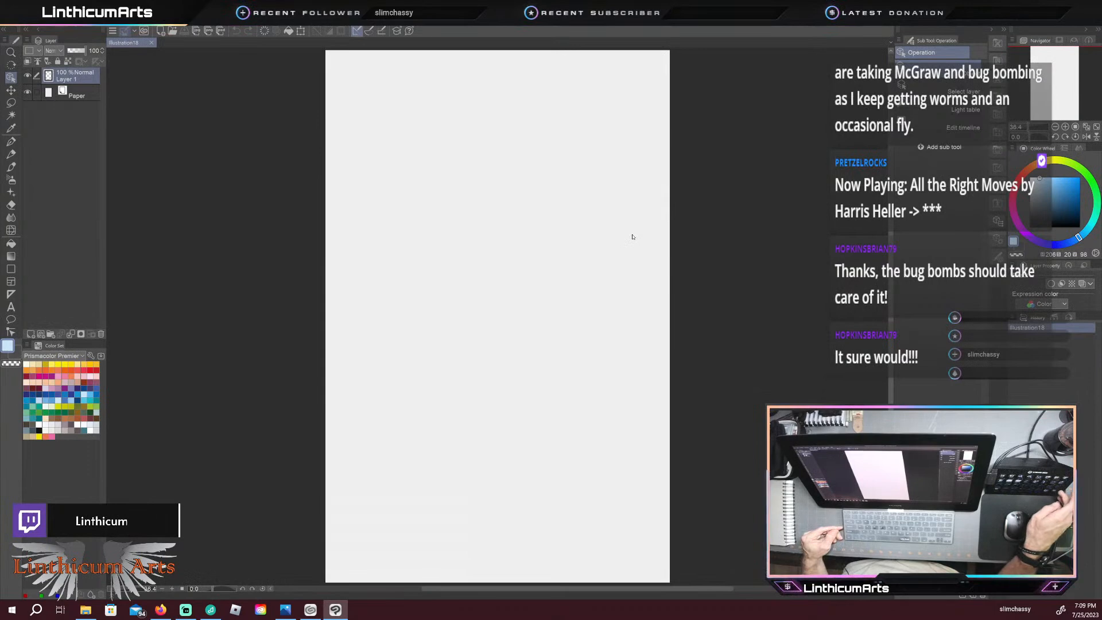
Step: Import the exported Visiting-the-lake sketch image from the network folders onto the new canvas
scroll(632, 236, down, 1)
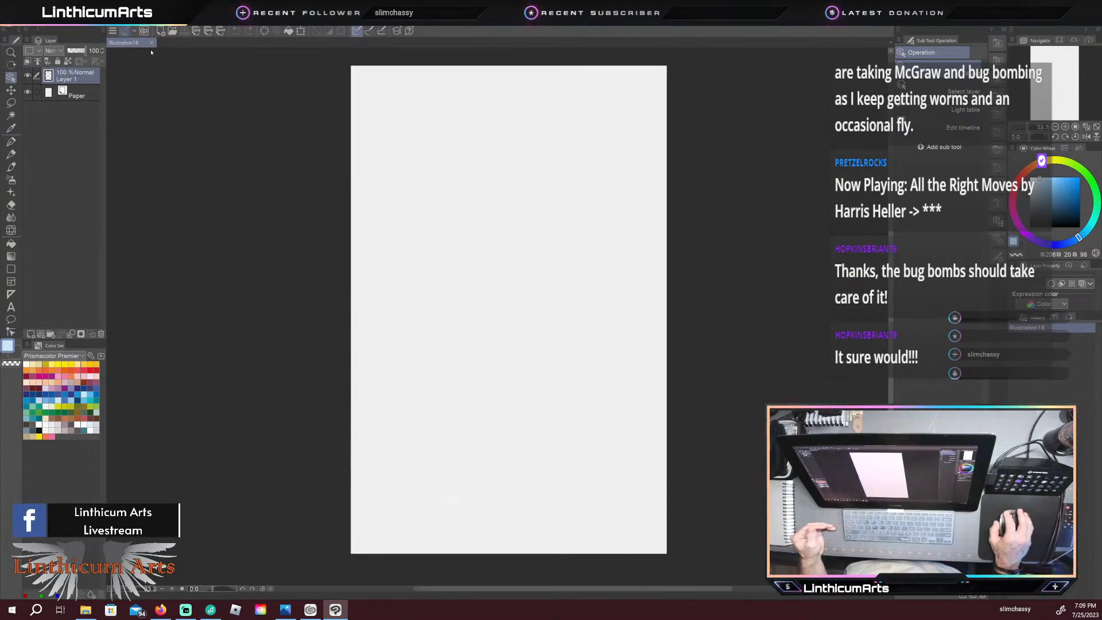
click(10, 19)
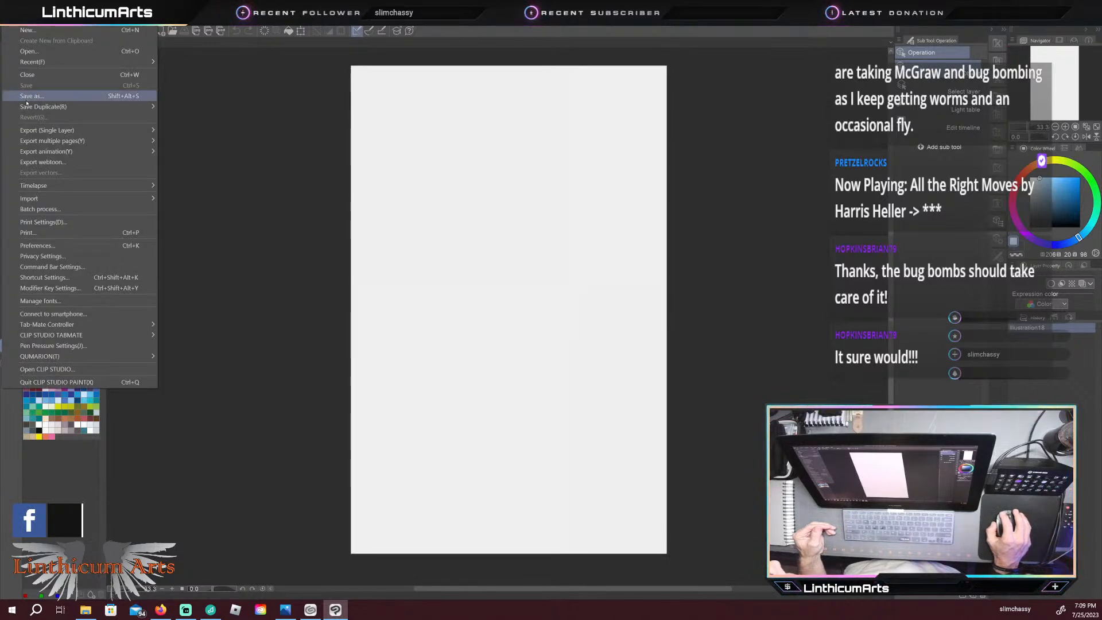
mouse_move(63, 196)
click(178, 198)
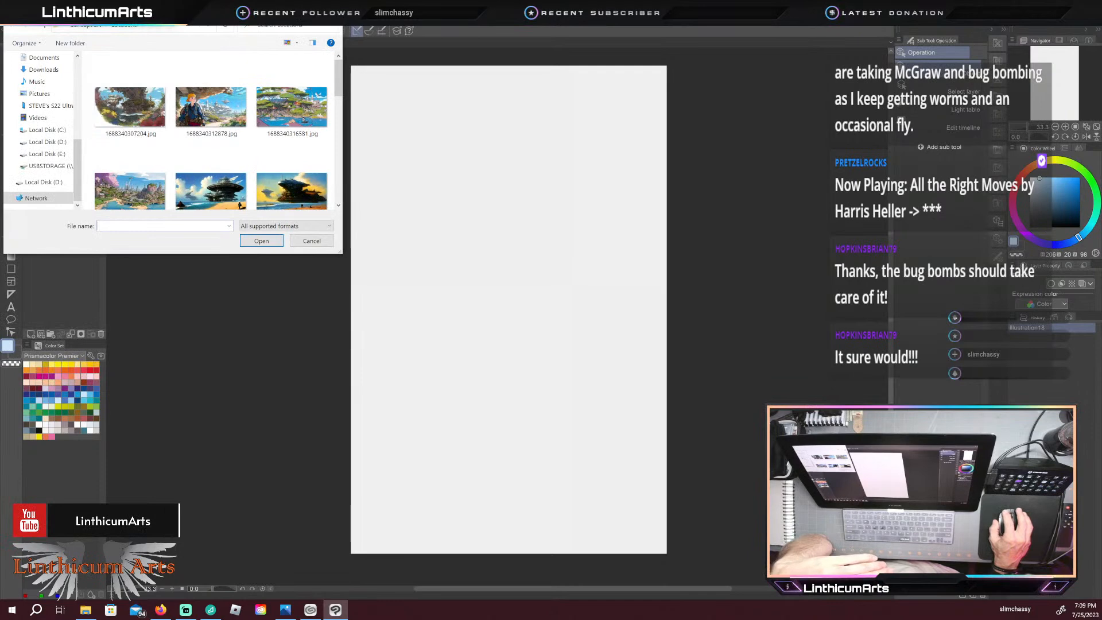
click(87, 26)
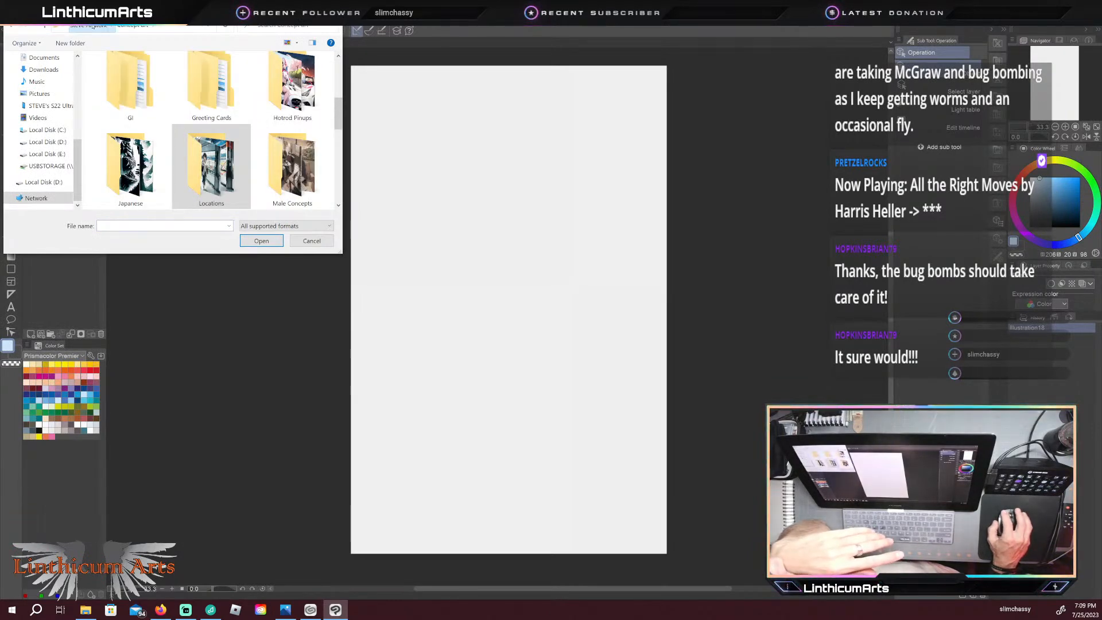
click(88, 26)
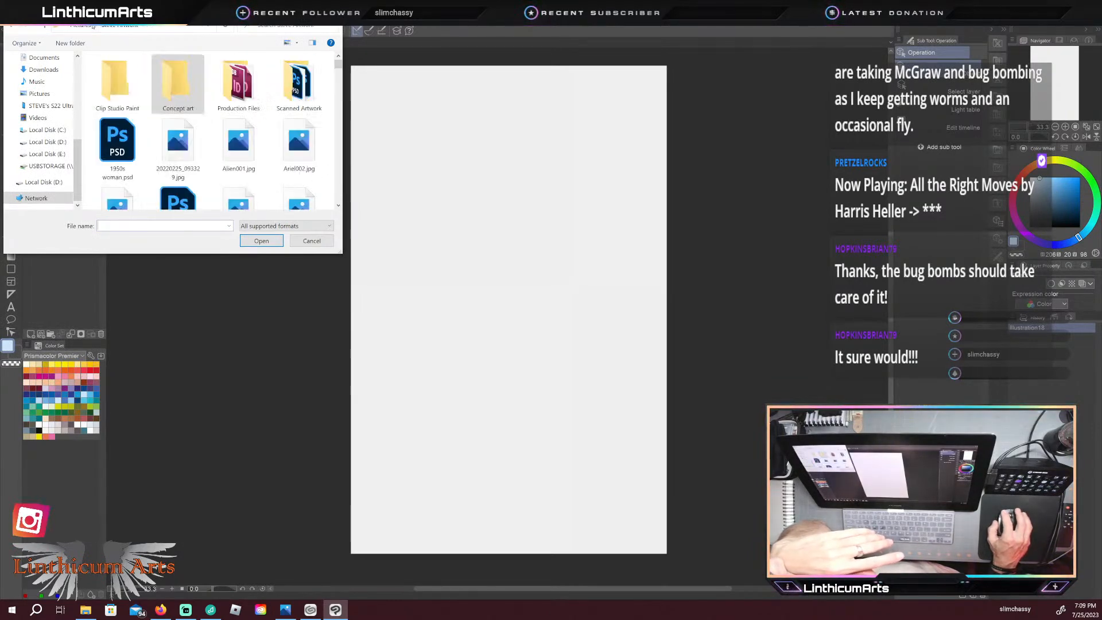
double_click(298, 83)
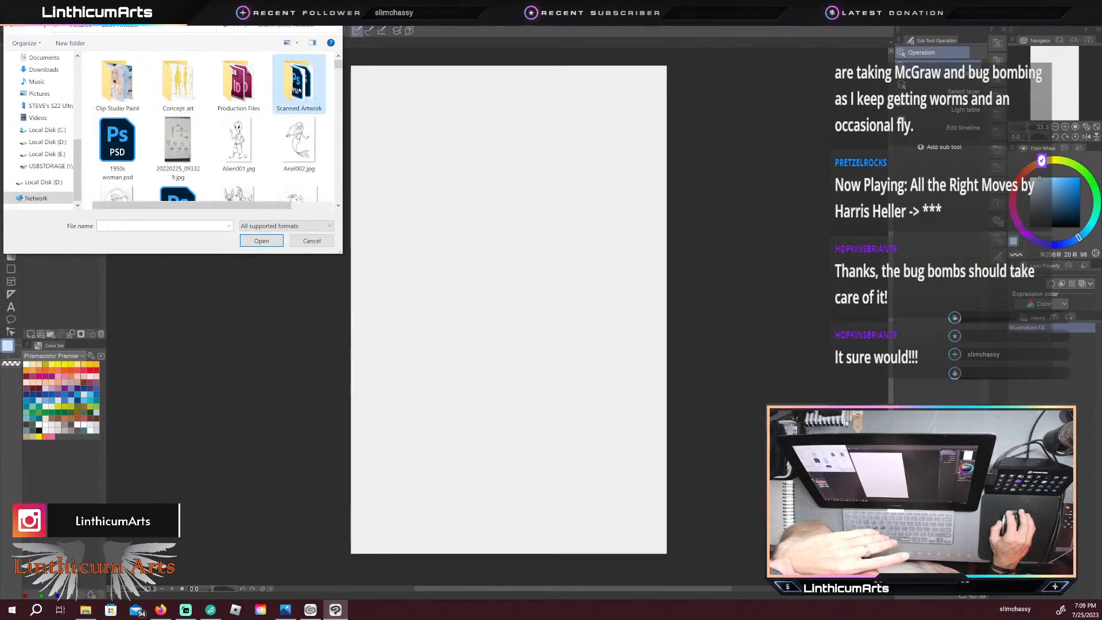
click(93, 26)
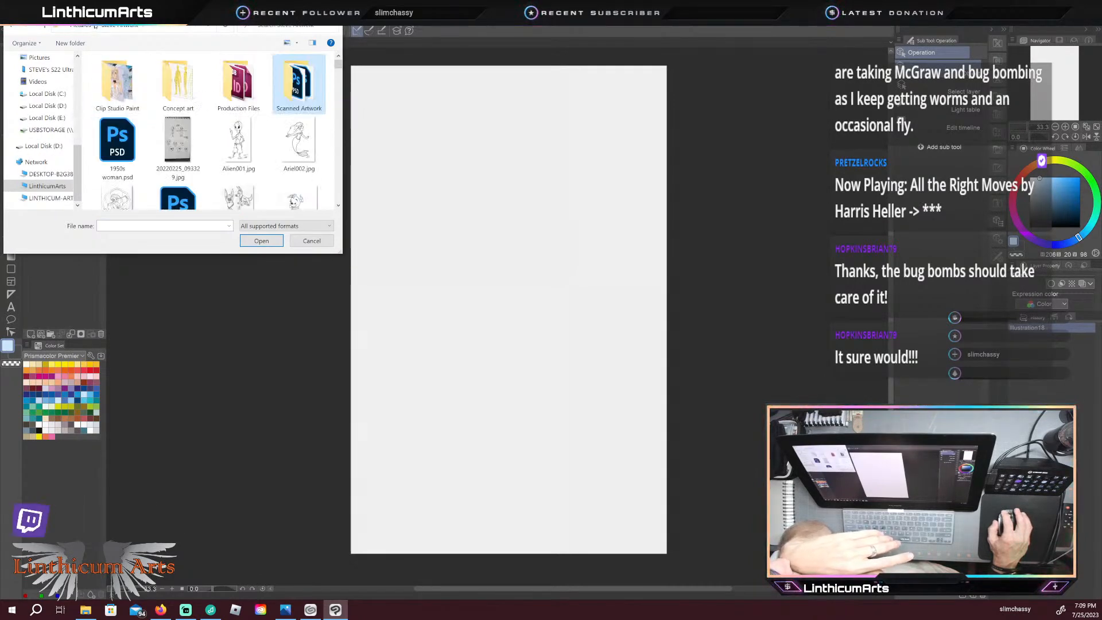
click(112, 87)
double_click(112, 88)
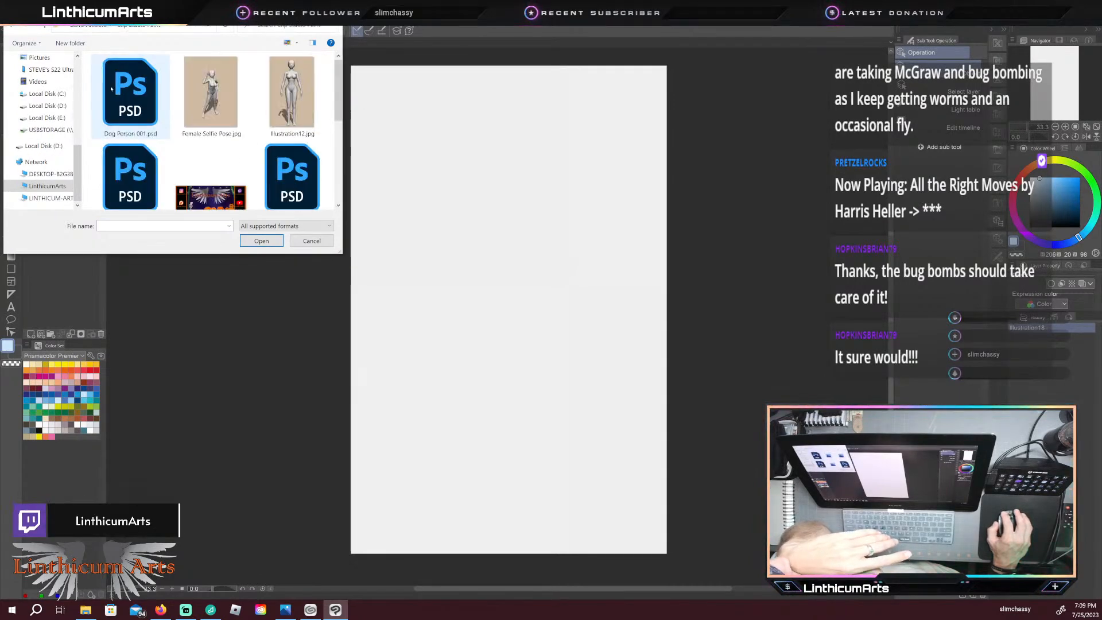
click(91, 26)
click(83, 26)
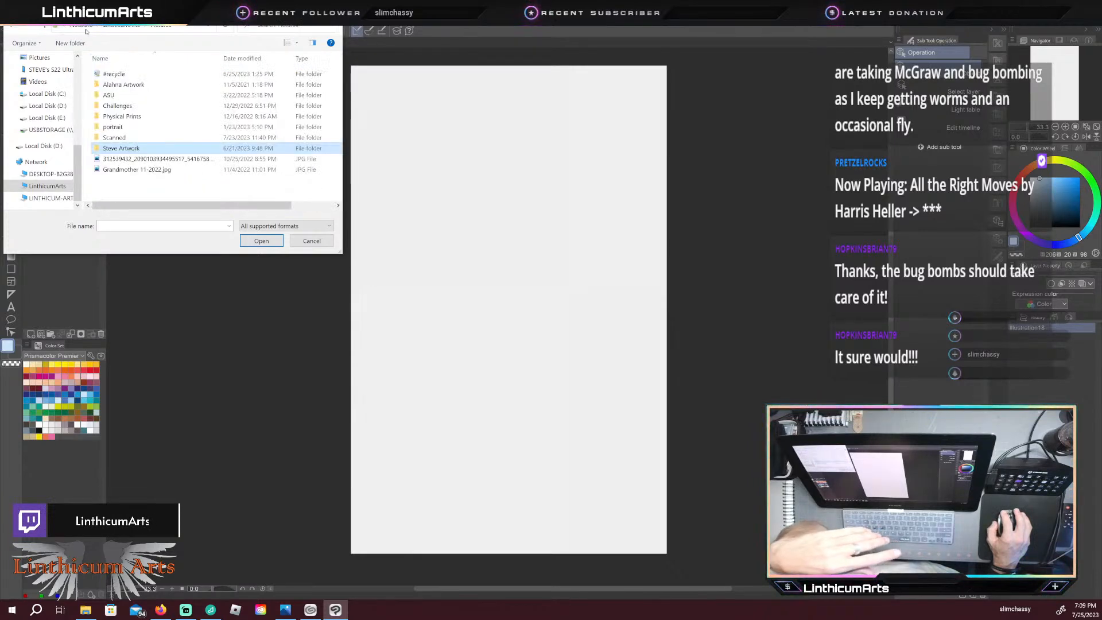
drag(151, 9, 316, 1)
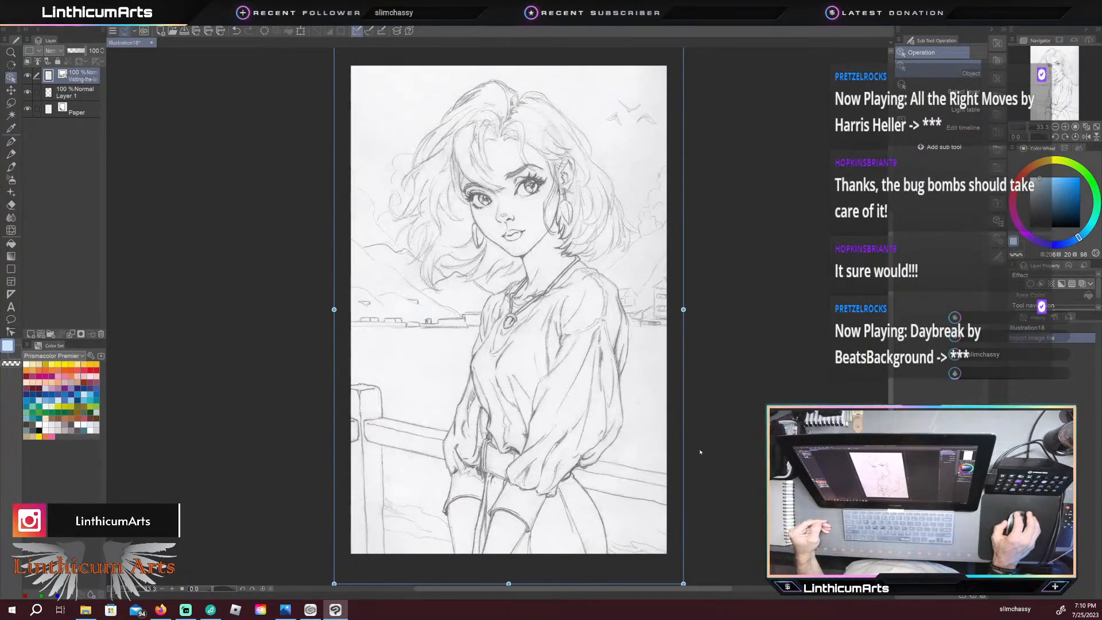
Step: Scale and reposition the imported sketch so the drawing fills the canvas, with the scan's edges extending slightly beyond it
mouse_move(535, 218)
mouse_down()
mouse_move(564, 240)
mouse_move(554, 242)
mouse_up()
scroll(553, 230, down, 1)
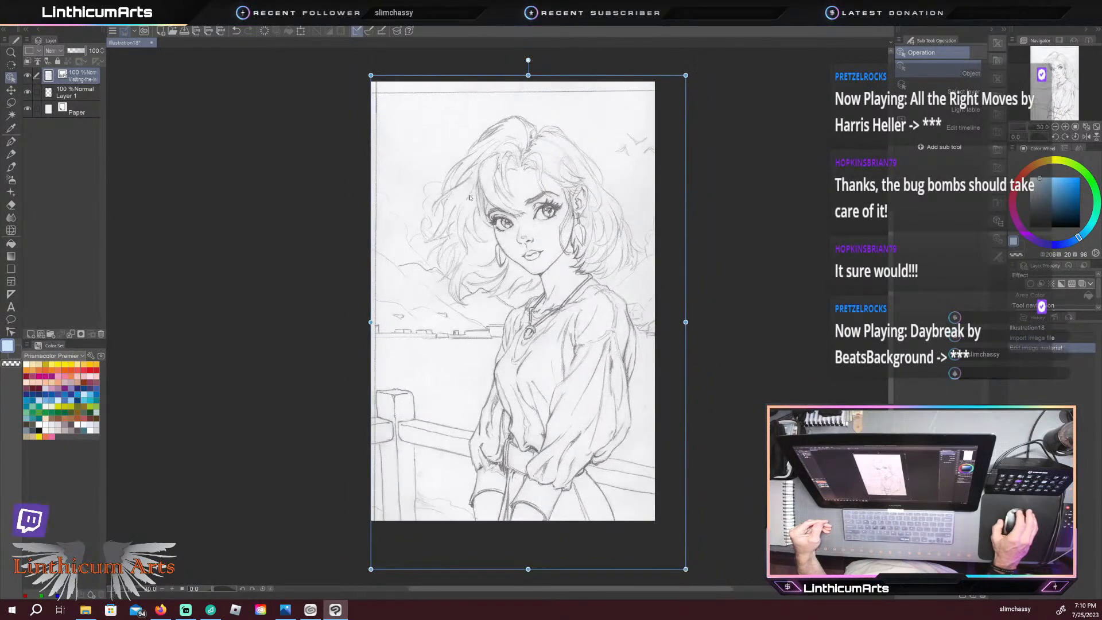
drag(374, 83, 418, 151)
mouse_move(527, 258)
mouse_down()
mouse_move(495, 226)
mouse_move(491, 196)
mouse_up()
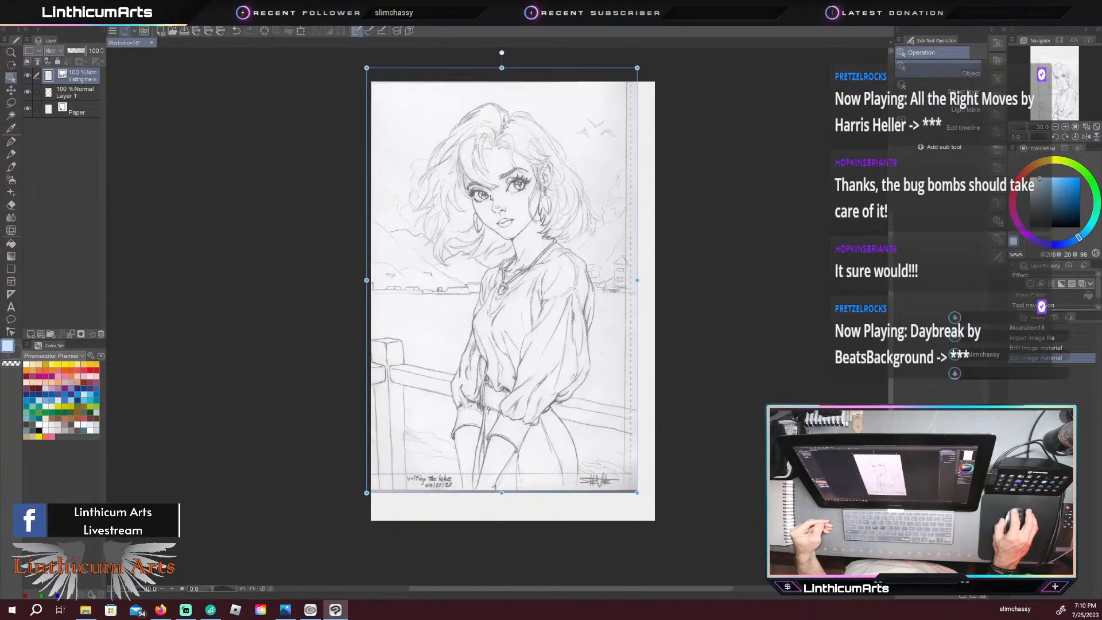
drag(638, 492, 677, 542)
drag(668, 68, 670, 66)
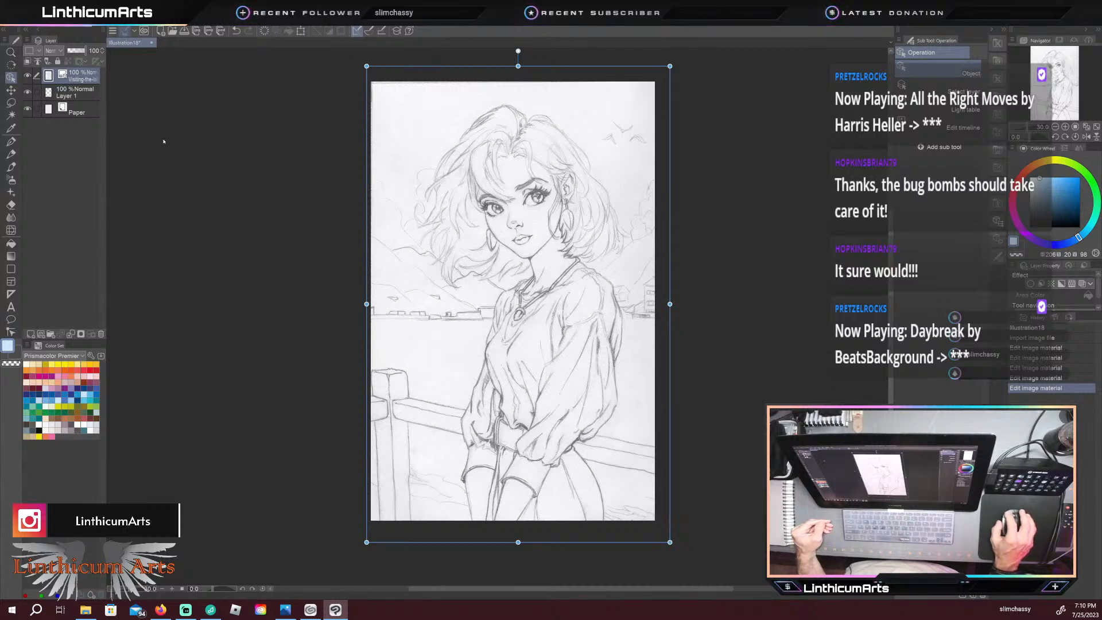
Step: Set the sketch layer's blending mode to Multiply and its opacity to 84%, and lock the layer
click(55, 50)
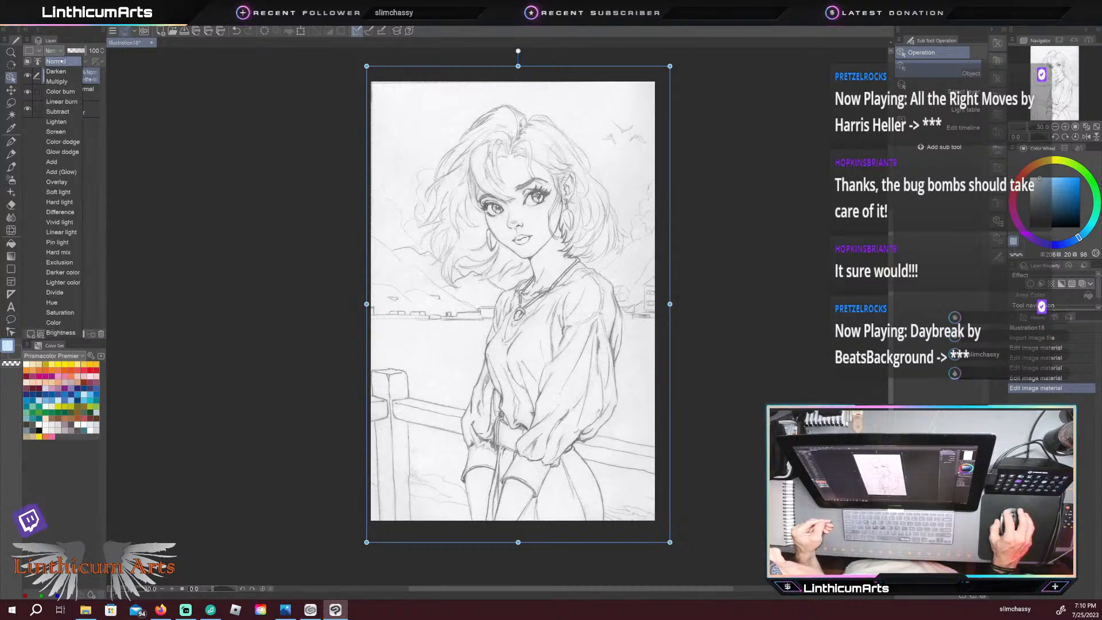
click(61, 81)
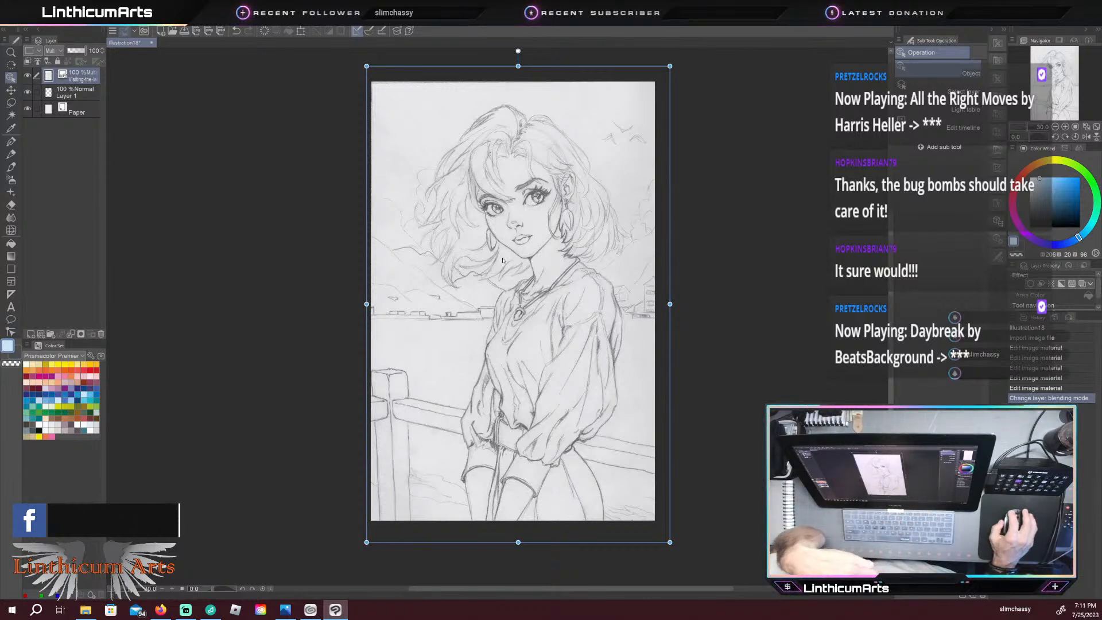
click(83, 52)
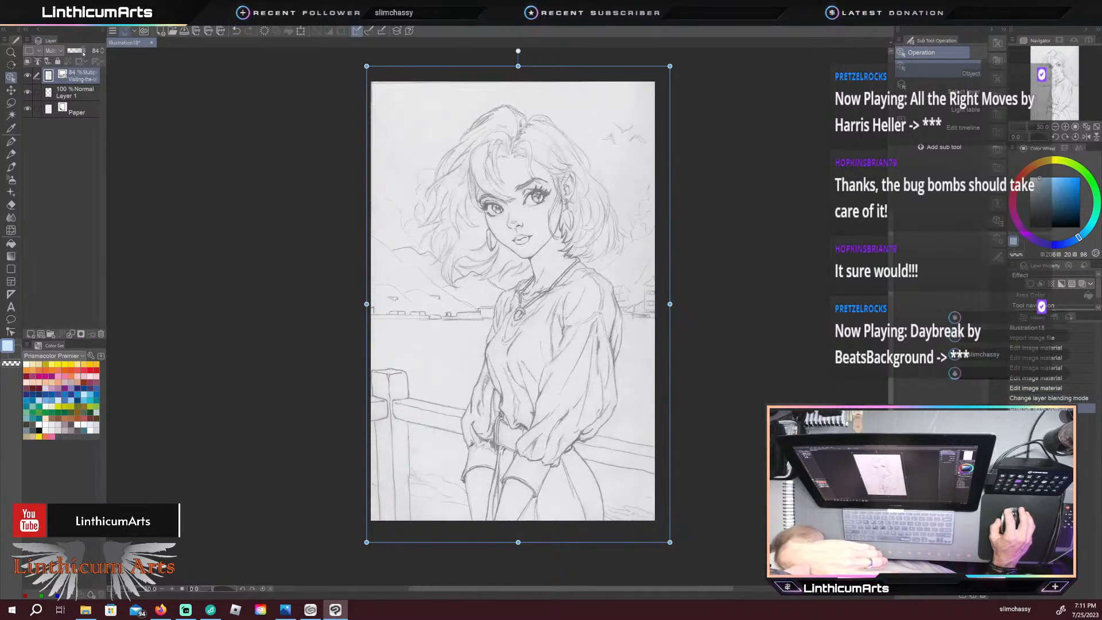
drag(81, 52, 79, 52)
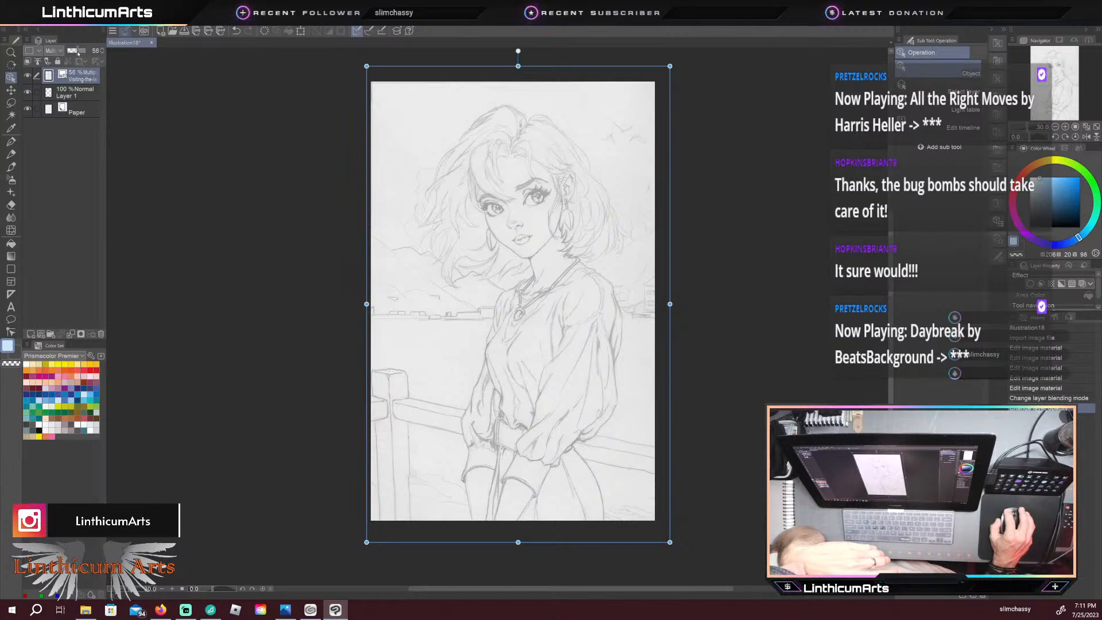
drag(81, 53, 85, 51)
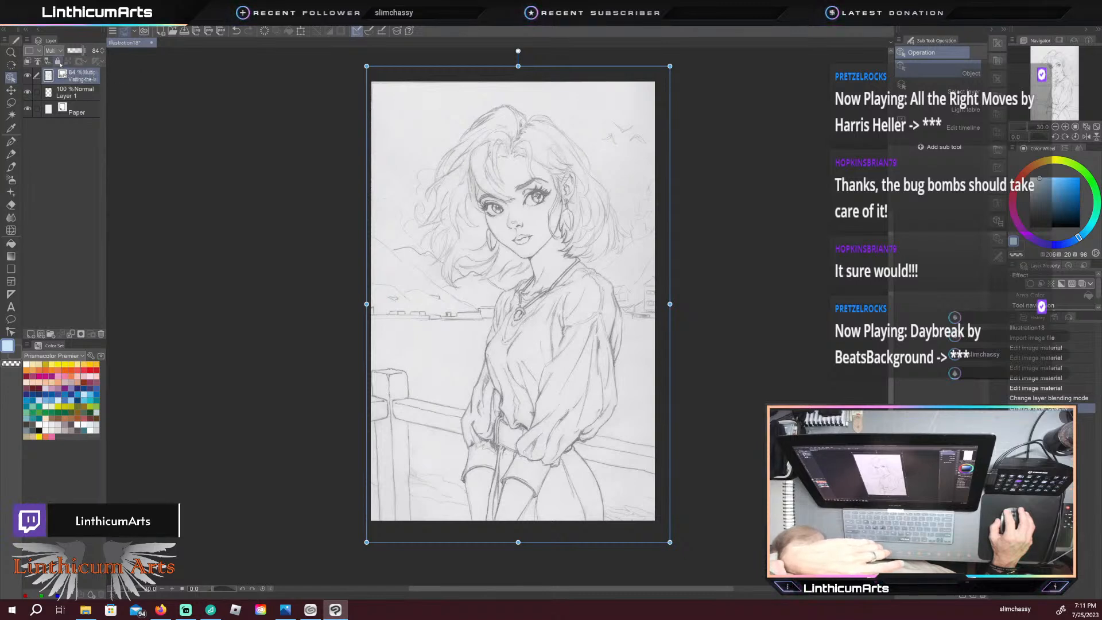
key(Return)
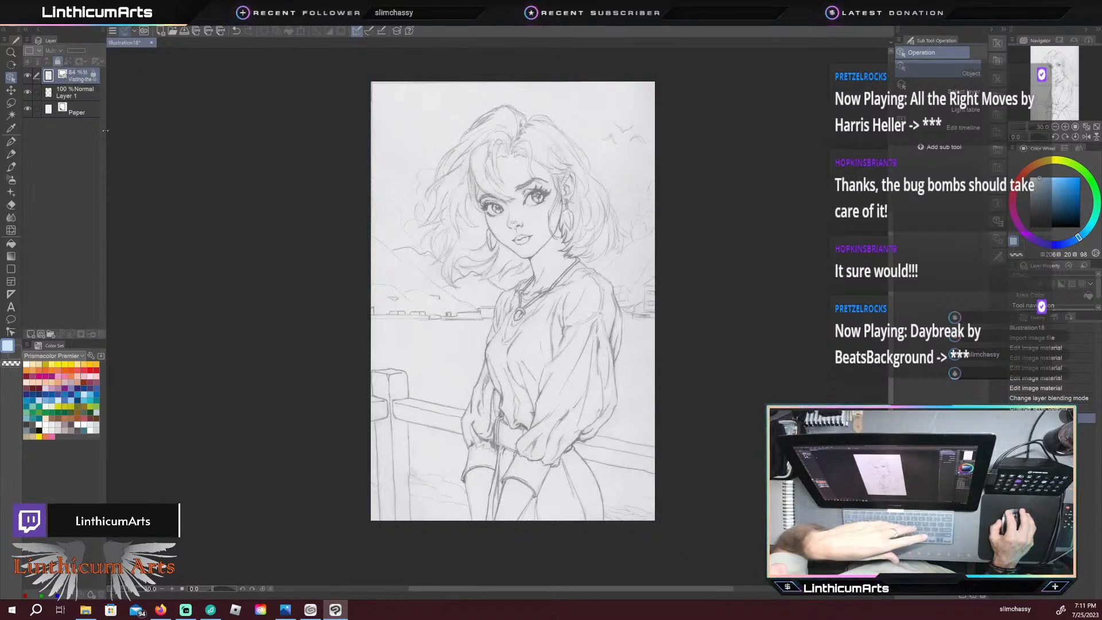
Step: Rename Layer 1 beneath the sketch as Color Base
click(74, 97)
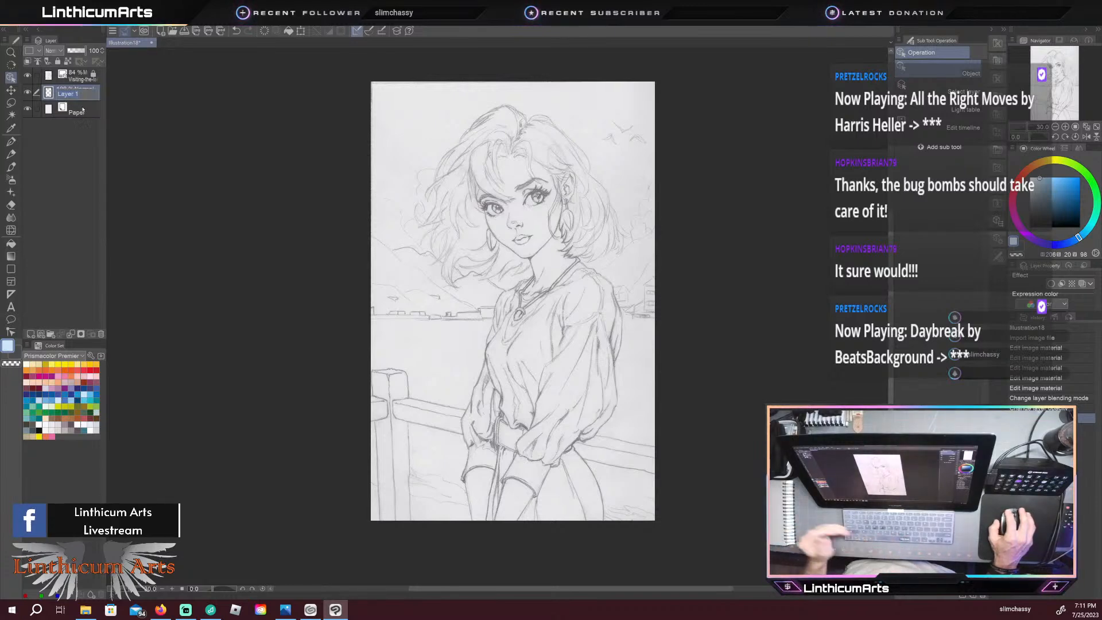
text(Base)
key(Return)
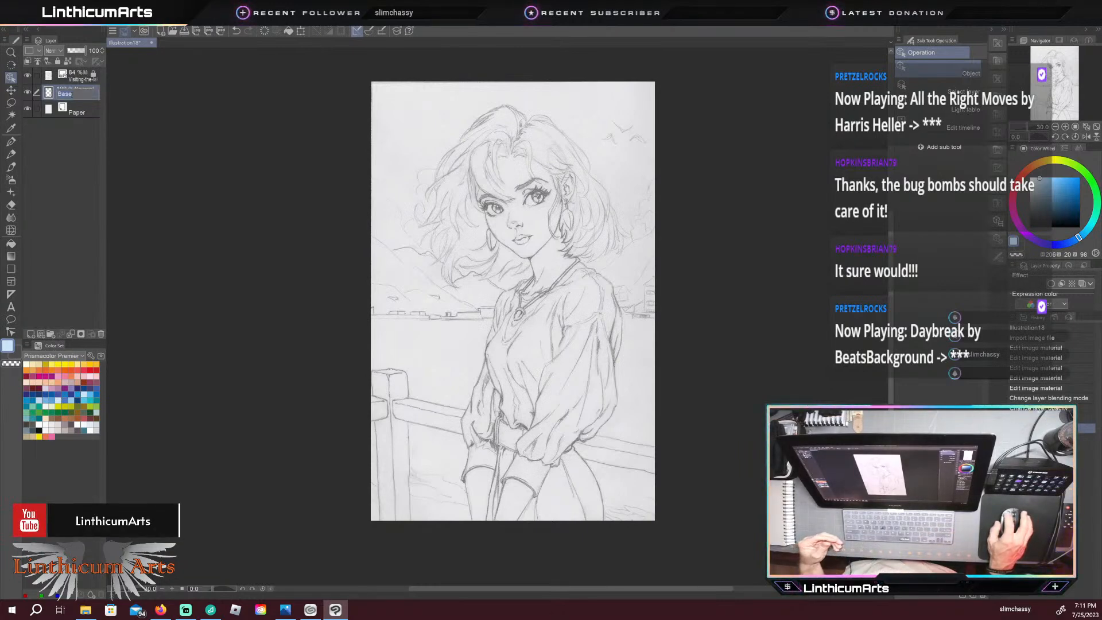
key(Left)
text(Color)
key(Return)
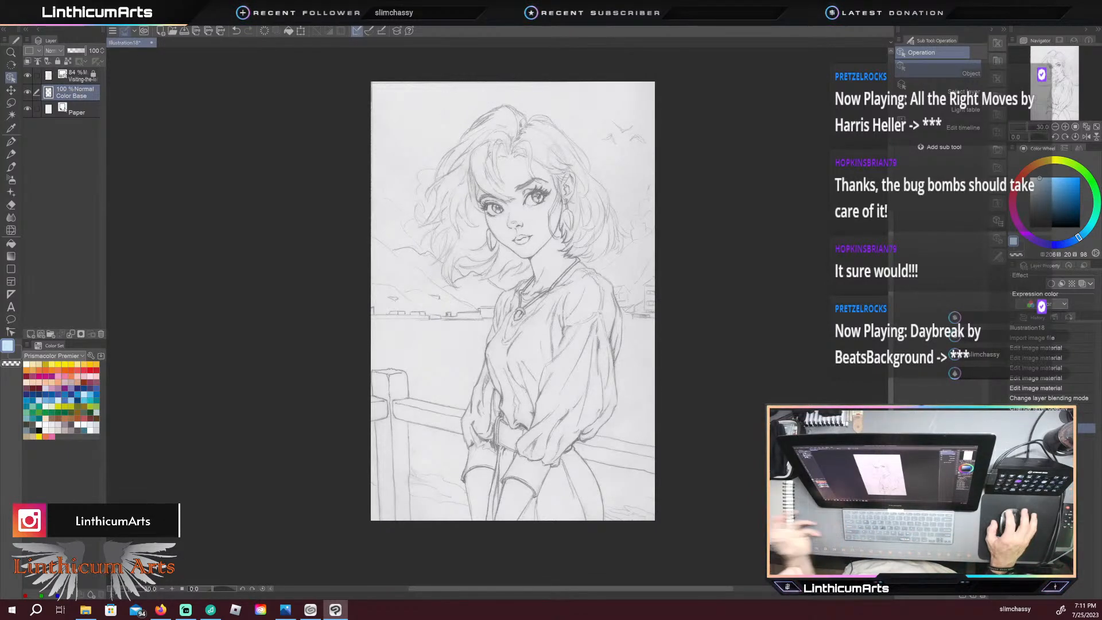
Step: Choose a pale yellow-orange from the Prismacolor Premier set, test the Round Brush on the Color Base layer, and undo the test stroke
click(65, 109)
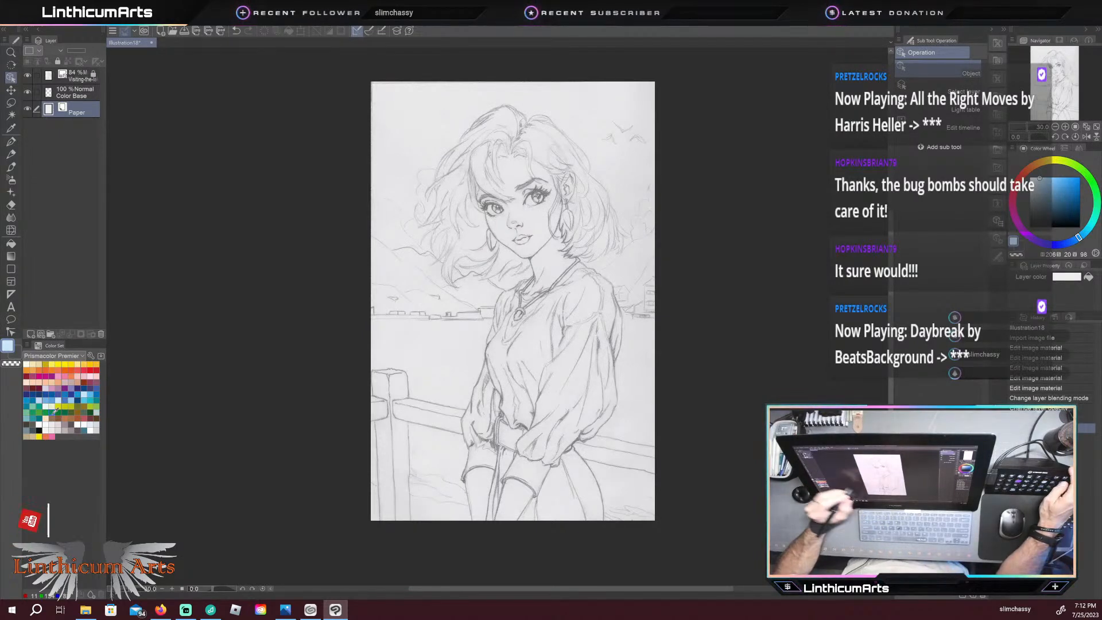
key(ctrl+plus)
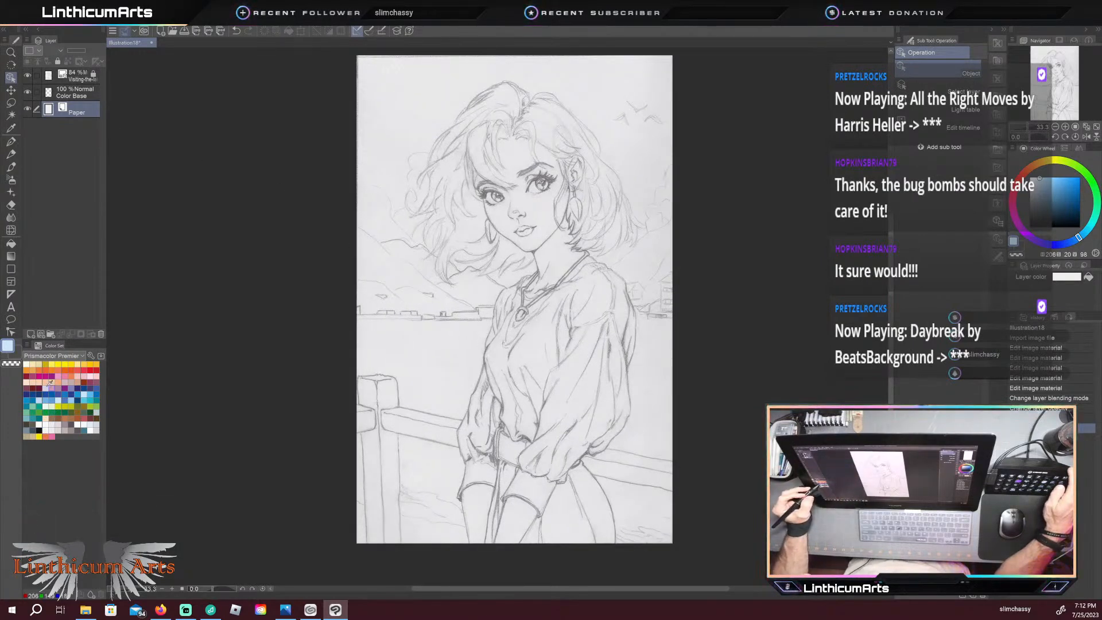
click(36, 365)
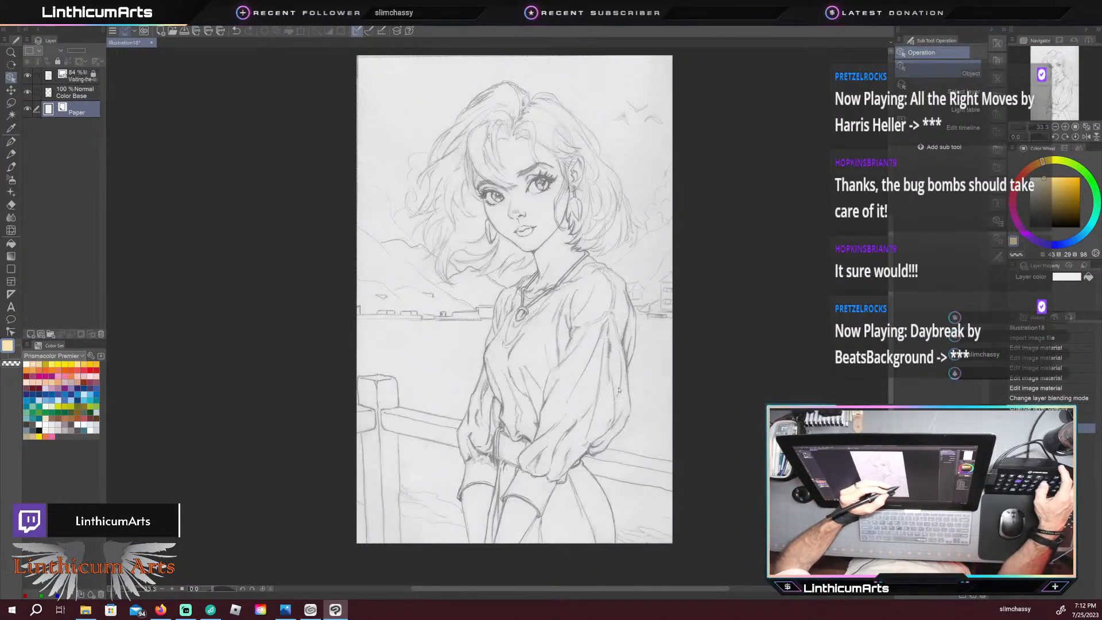
key(b)
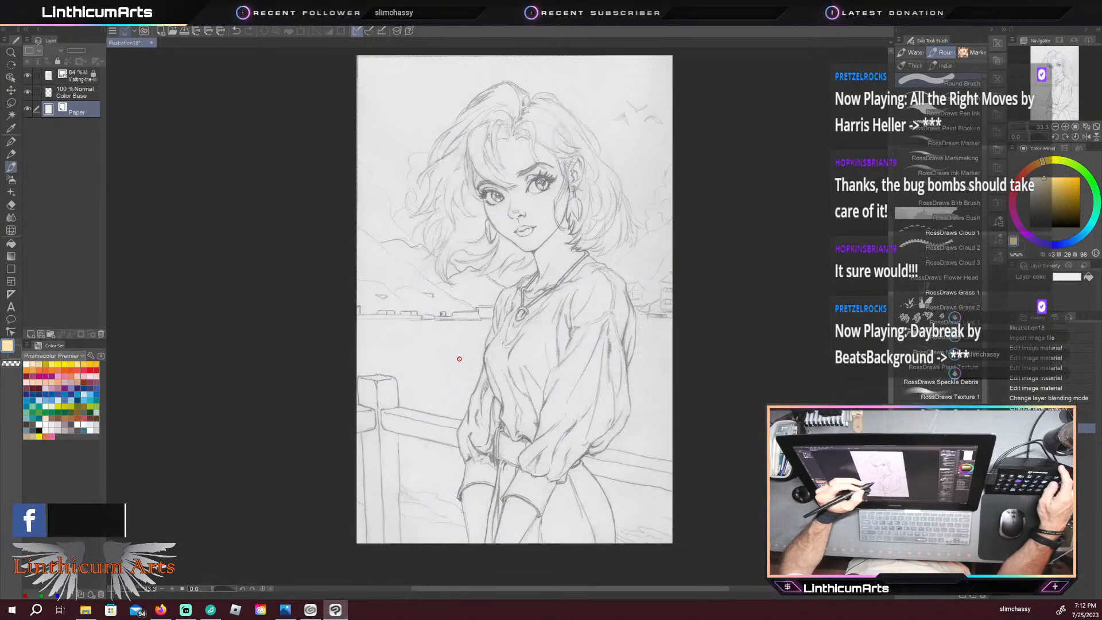
click(56, 95)
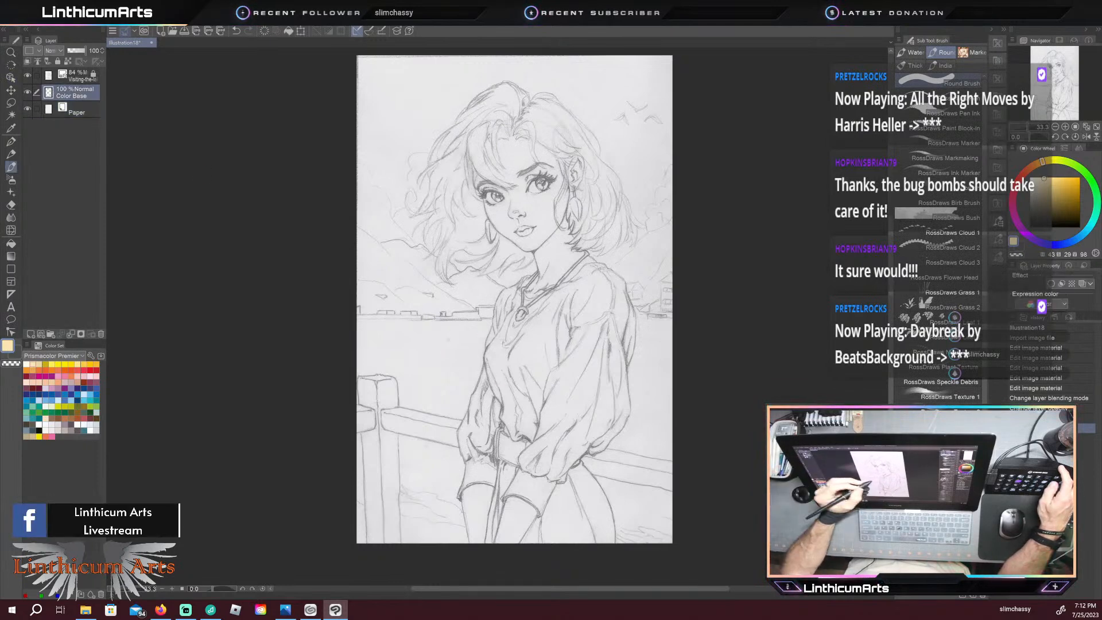
drag(444, 339, 467, 412)
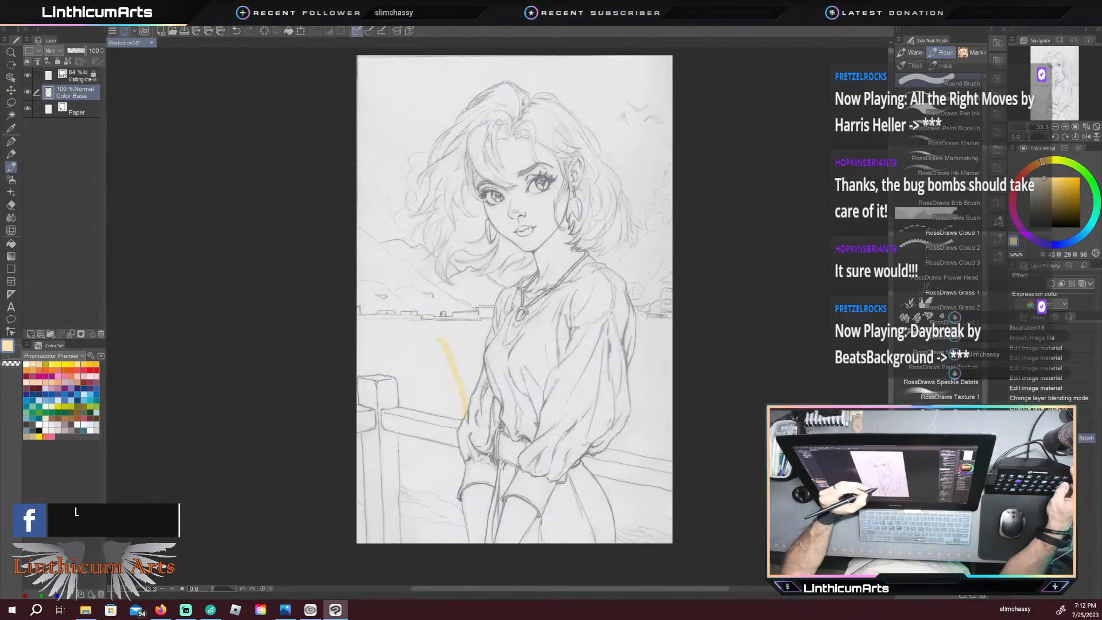
key(ctrl+z)
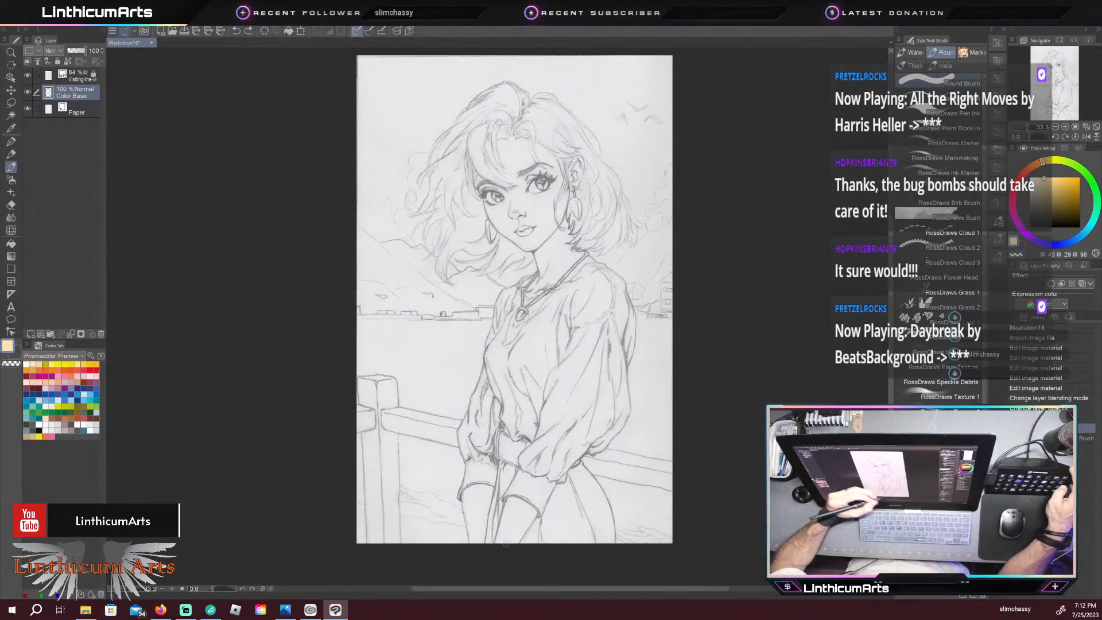
Step: Paint a pale yellow-orange outline along the outer edge of the leg nearest the fence post, up to the sleeve cuff
scroll(473, 455, up, 1)
drag(454, 429, 445, 342)
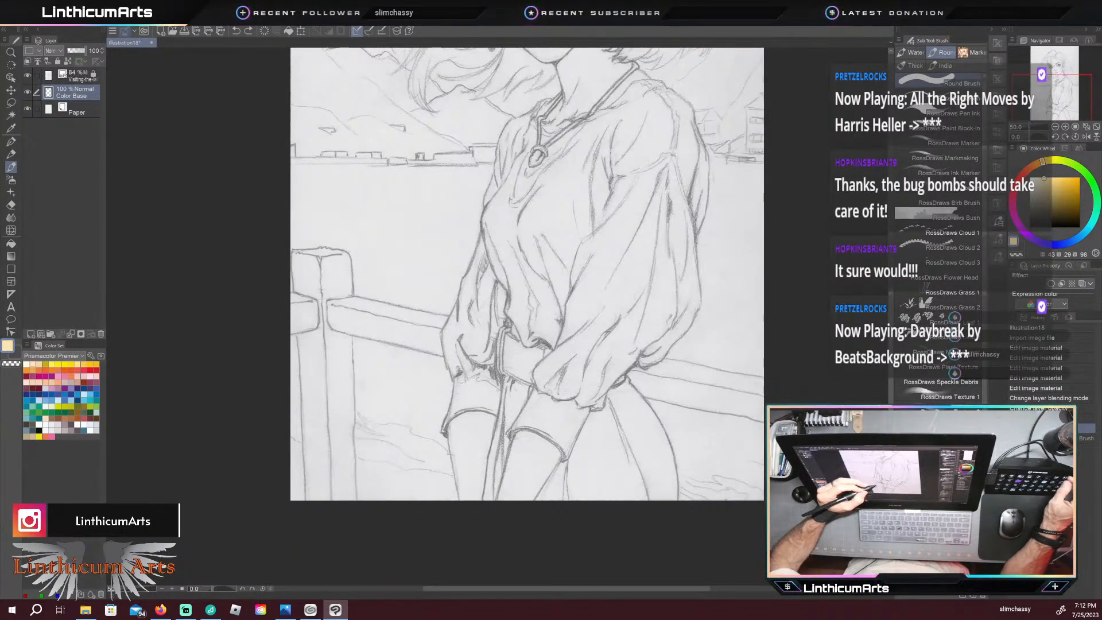
drag(463, 497, 452, 418)
drag(465, 497, 458, 455)
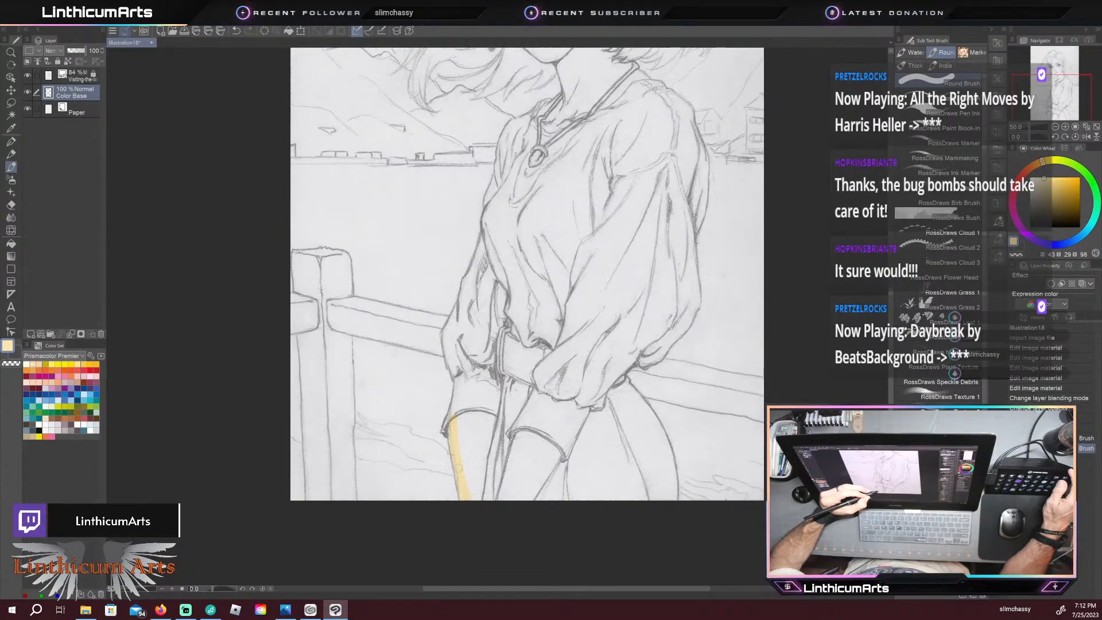
drag(468, 497, 462, 374)
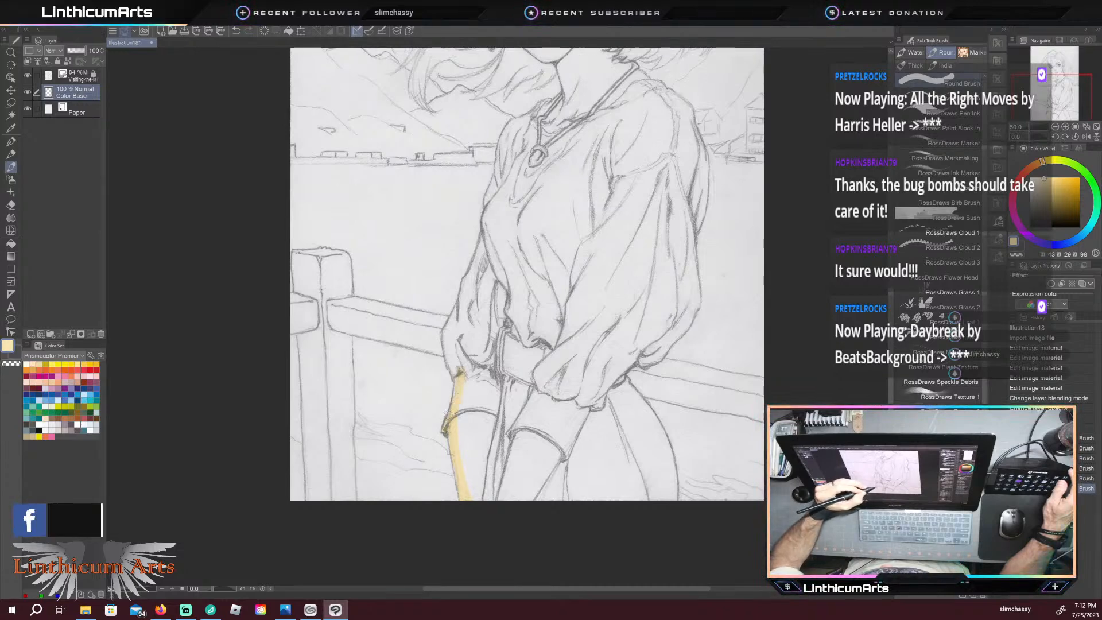
Step: Paint the outline along the outer edge of the thigh farther from the fence post, its sleeve cuff, and up the sleeve to the shoulder
mouse_move(671, 499)
mouse_down()
mouse_move(661, 432)
mouse_move(622, 379)
mouse_up()
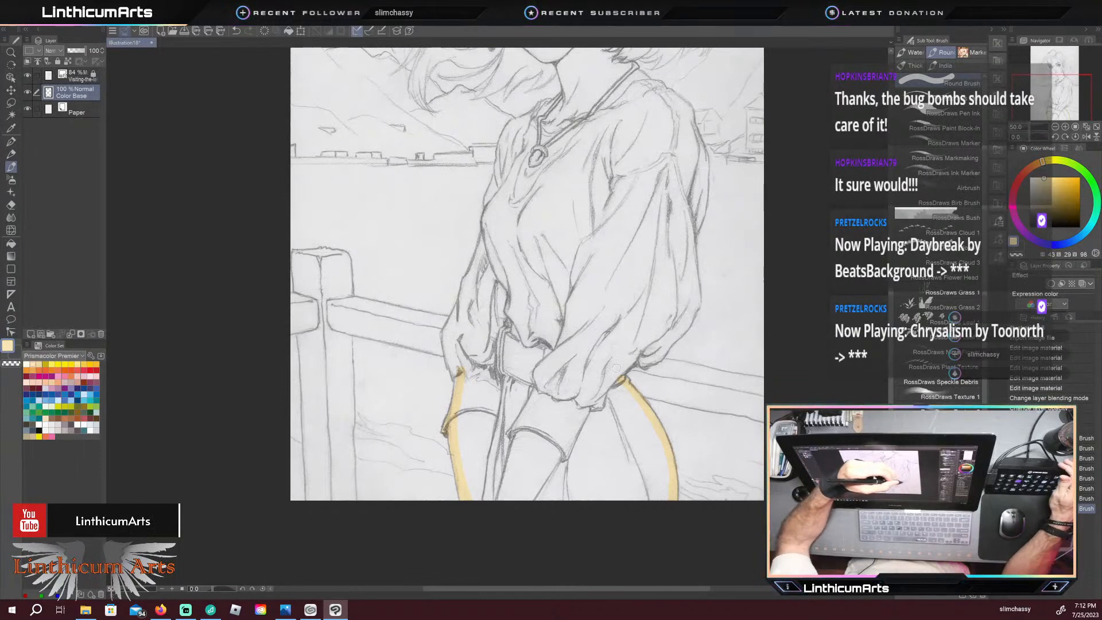
drag(630, 361, 640, 348)
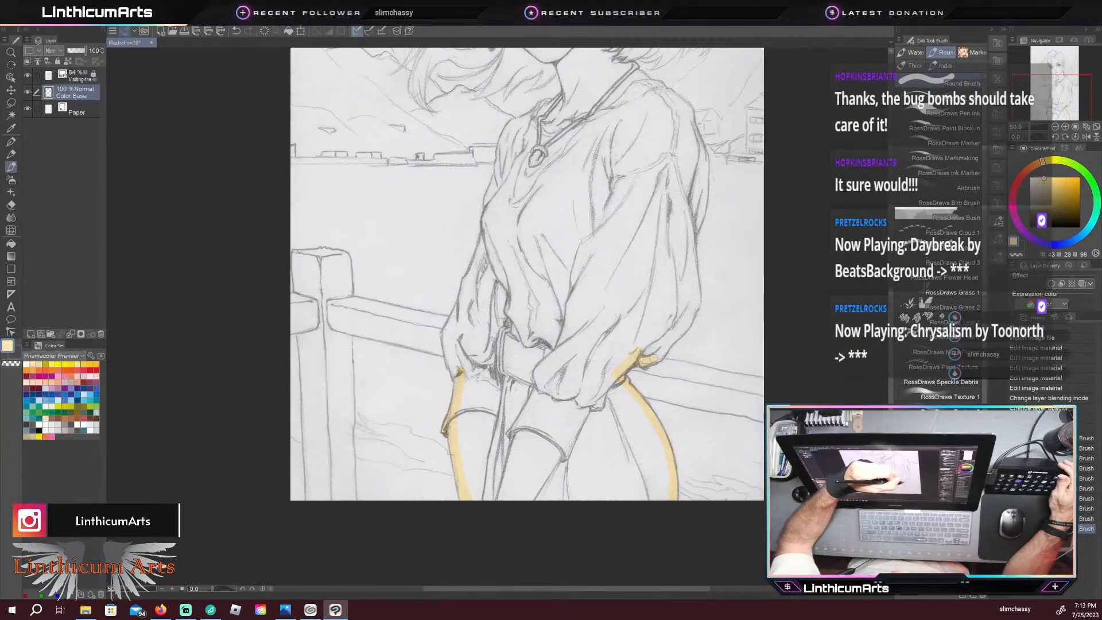
drag(688, 325, 689, 229)
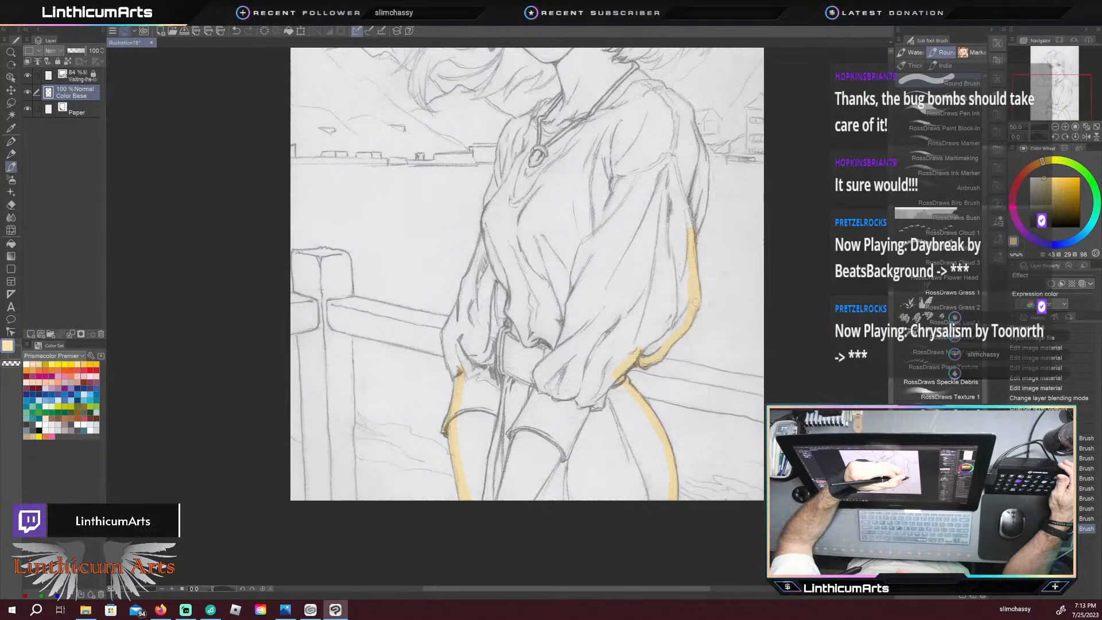
drag(693, 310, 692, 308)
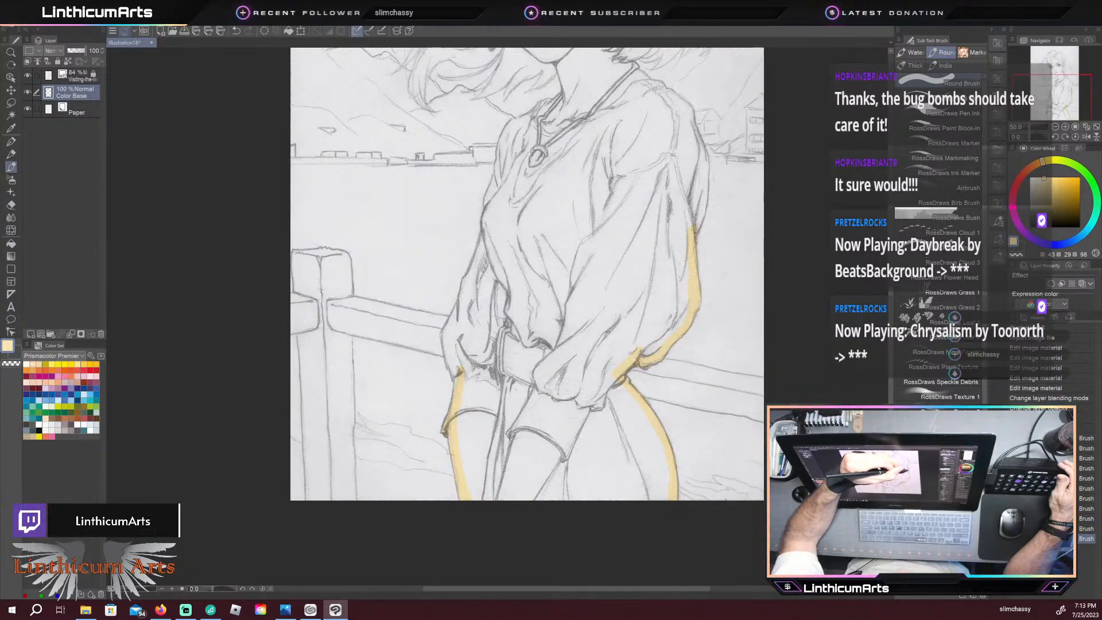
mouse_move(695, 229)
mouse_down()
mouse_move(703, 151)
mouse_move(686, 106)
mouse_up()
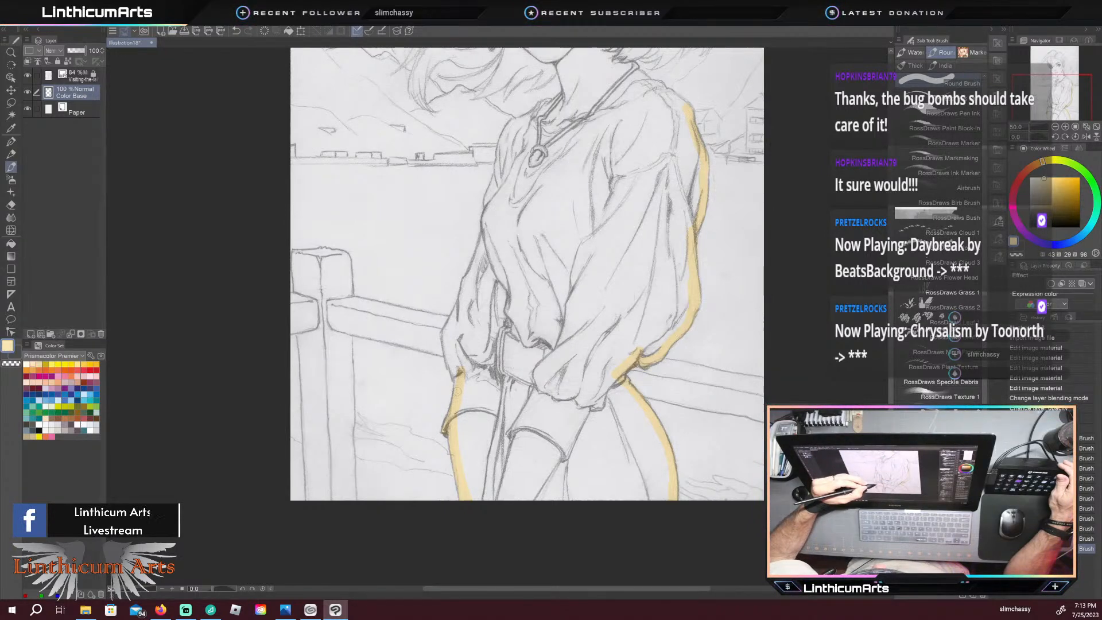
Step: Outline the sleeve nearest the fence post from the cuff upward, continuing along the torso and shoulder to the base of the neck
drag(458, 393, 452, 370)
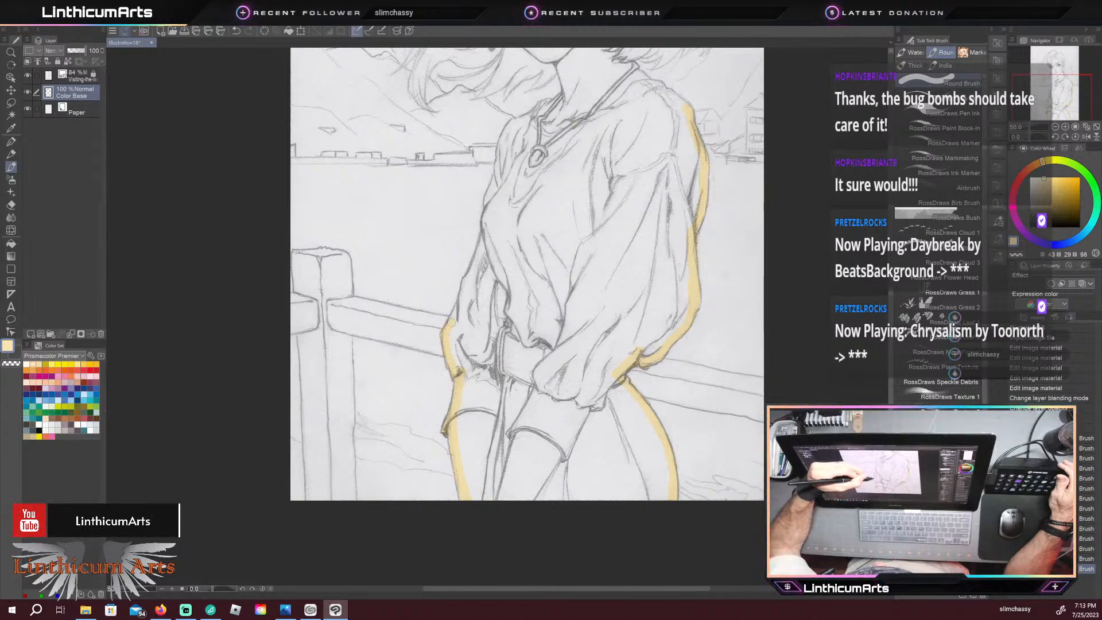
mouse_move(458, 316)
mouse_down()
mouse_move(467, 281)
mouse_move(463, 302)
mouse_up()
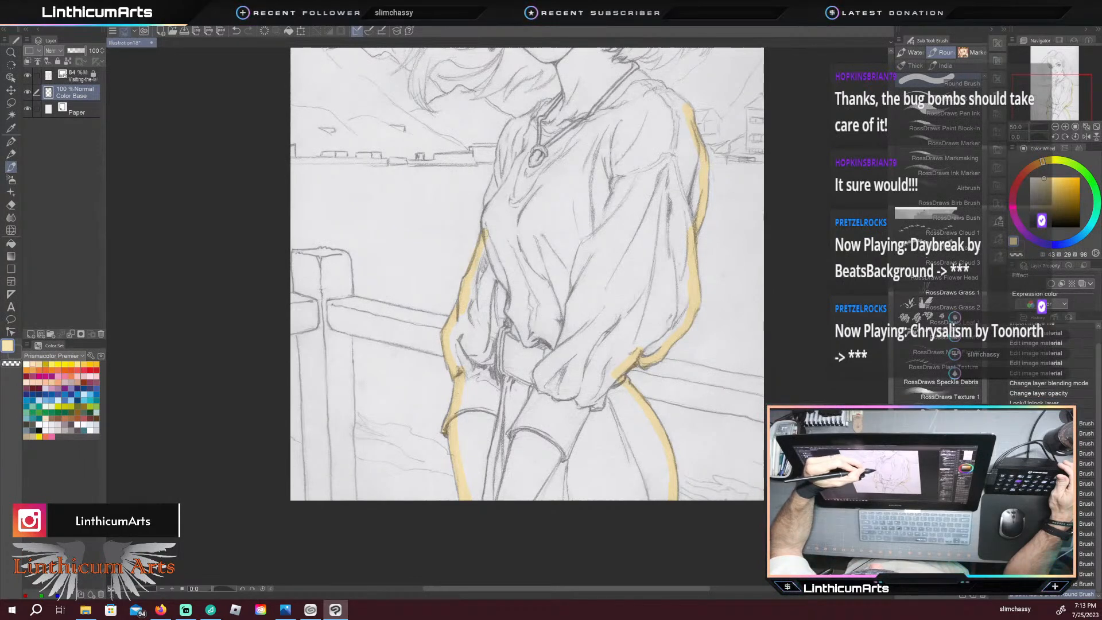
drag(484, 219, 497, 200)
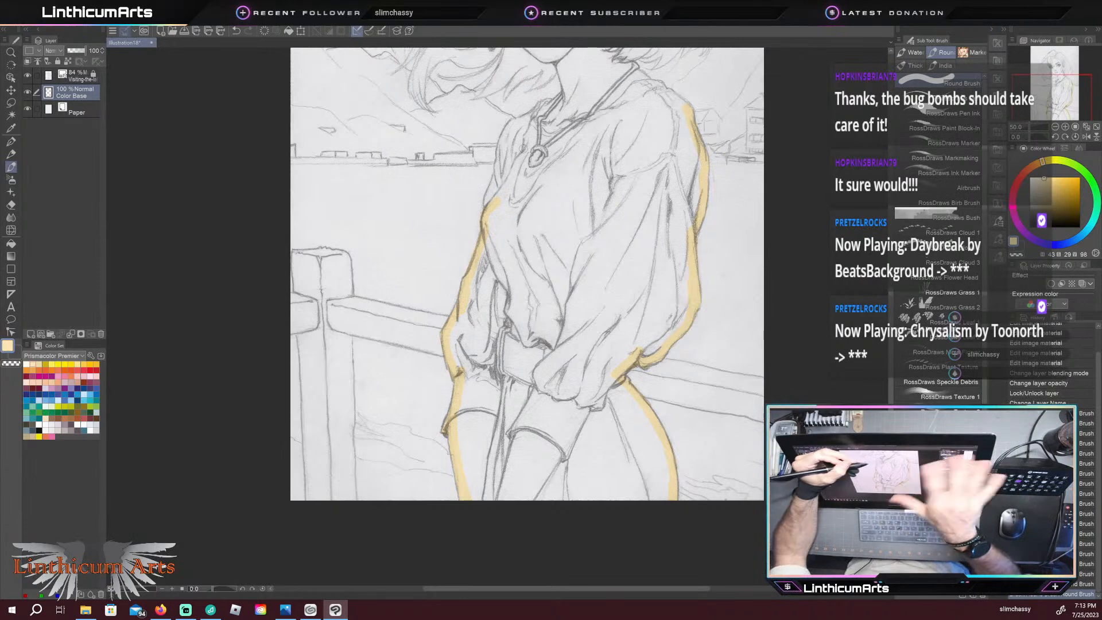
drag(453, 238, 456, 424)
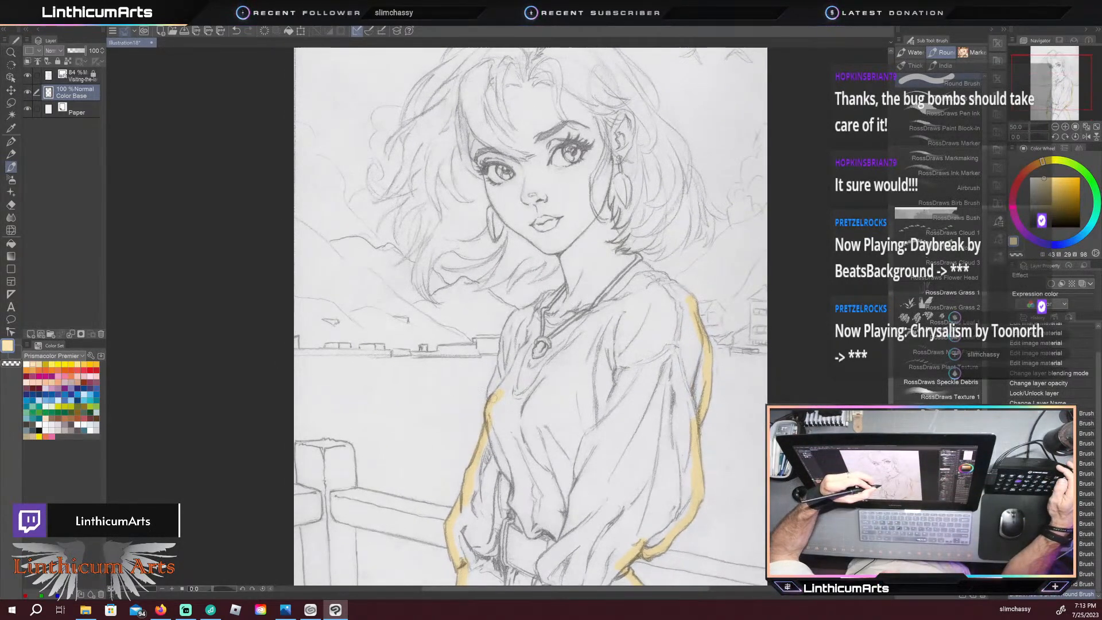
drag(495, 381, 512, 326)
drag(519, 315, 523, 313)
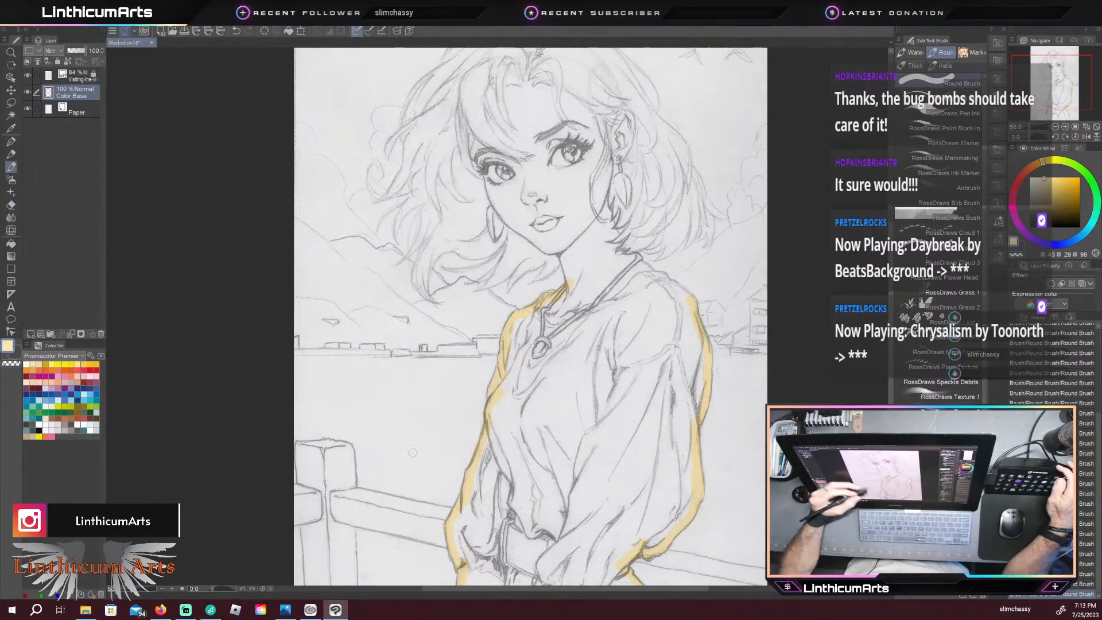
Step: Continue the outline along the opposite shoulder to the collar, up the front of the neck, along the jaw, and around the earring beside the cheek
key(ctrl+minus)
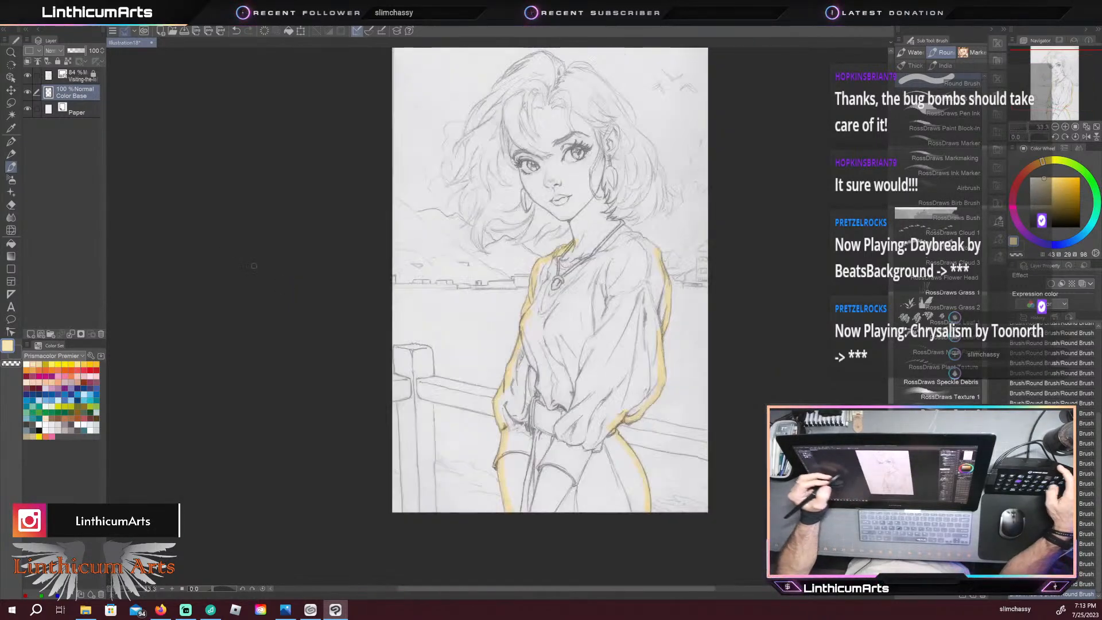
drag(527, 226, 533, 321)
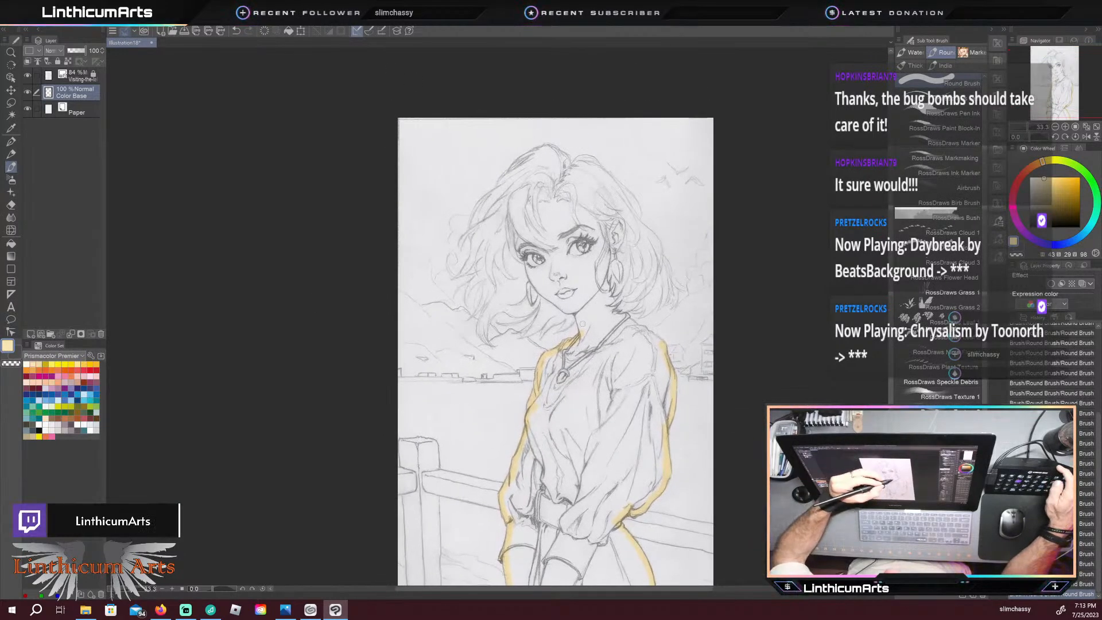
key(ctrl+plus)
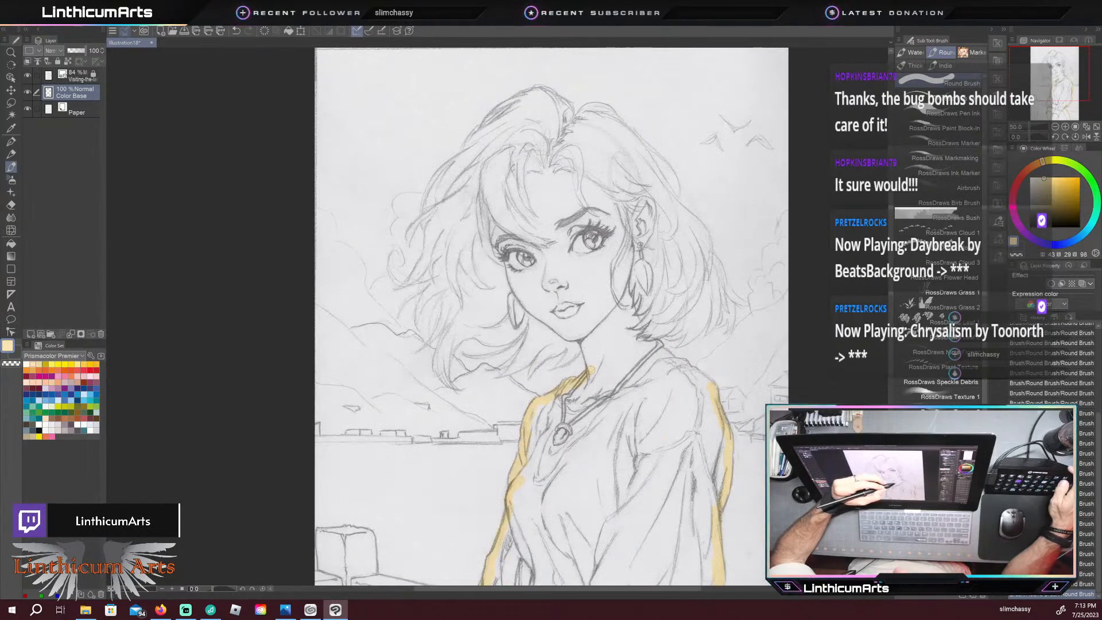
drag(581, 338, 593, 372)
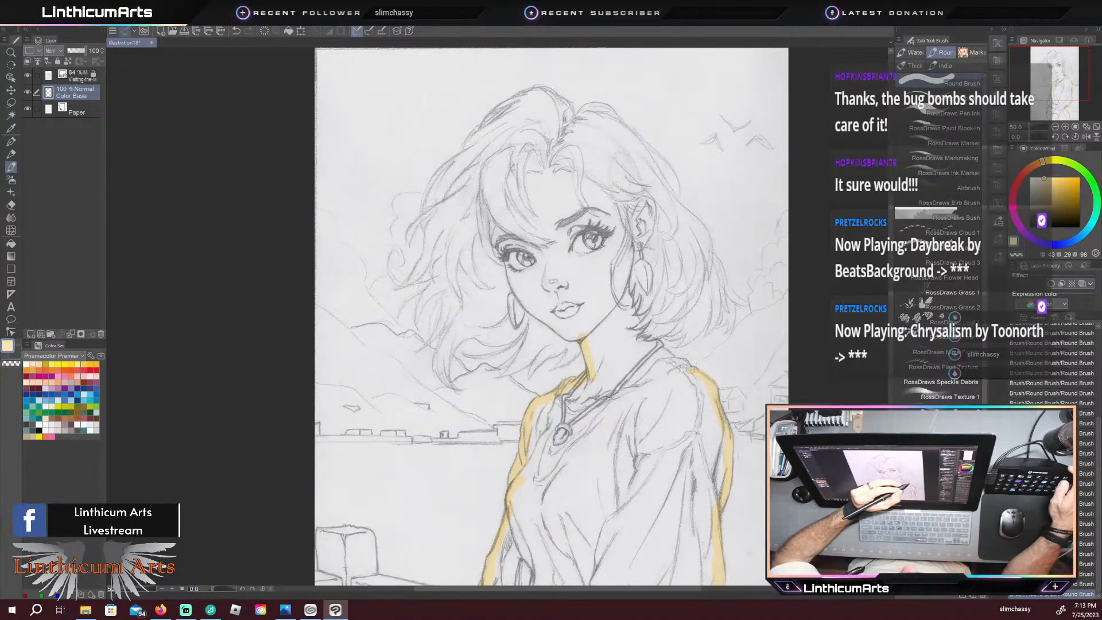
mouse_move(677, 360)
mouse_down()
mouse_move(688, 367)
mouse_move(657, 345)
mouse_up()
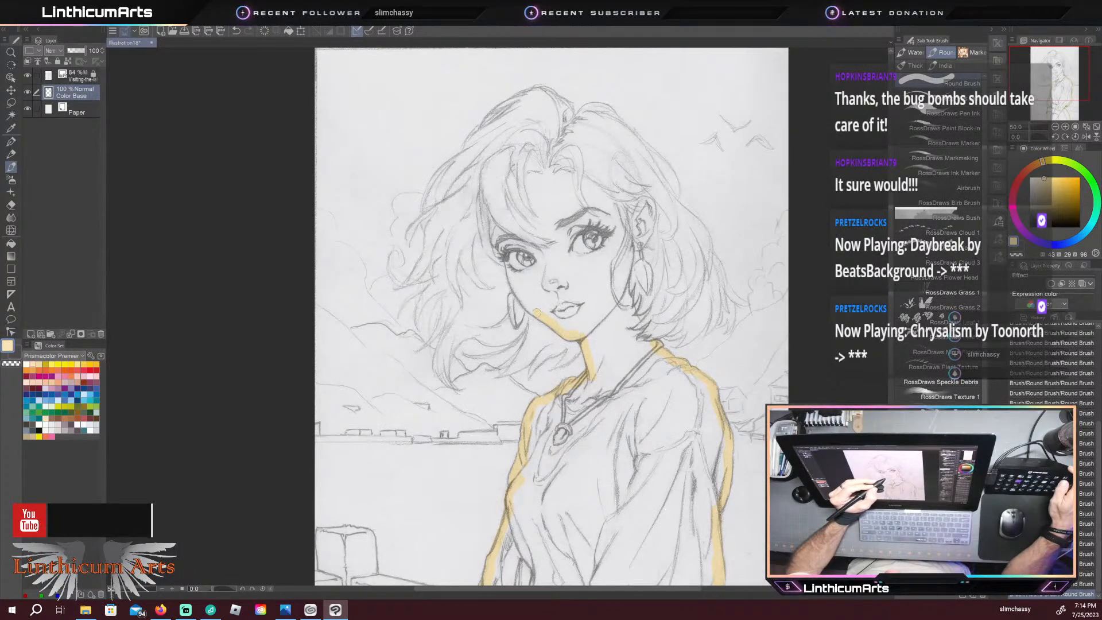
mouse_move(563, 331)
mouse_down()
mouse_move(515, 290)
mouse_move(516, 317)
mouse_up()
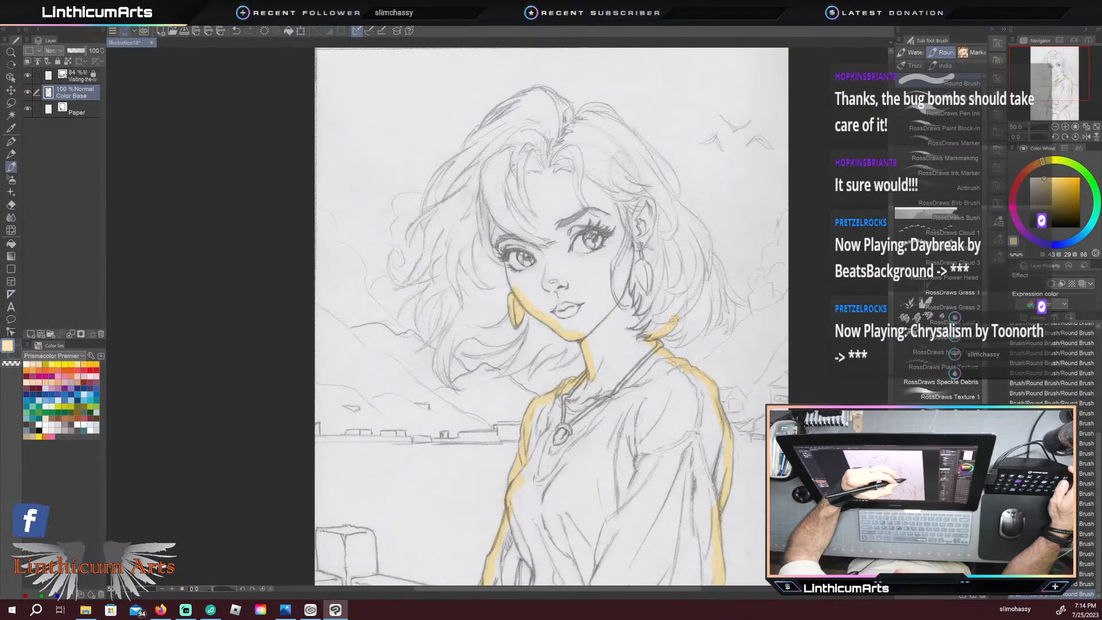
Step: Outline the hair on the ear side from the shoulder up to the parting, undoing a stray stroke
drag(692, 298, 708, 247)
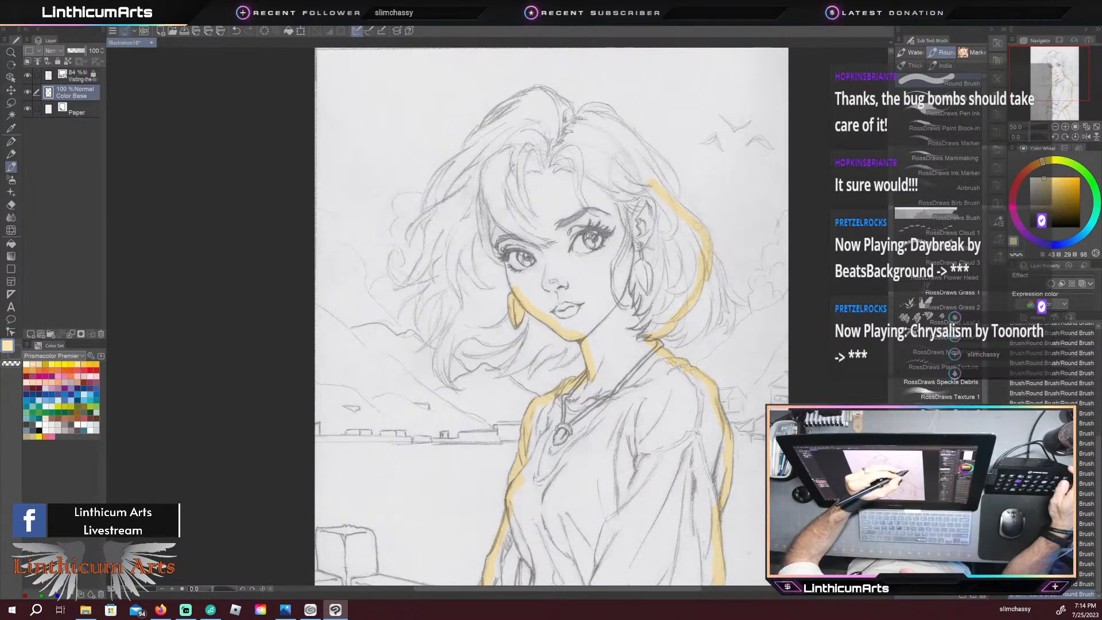
mouse_move(642, 173)
mouse_down()
mouse_move(667, 197)
mouse_move(673, 185)
mouse_move(632, 139)
mouse_move(577, 119)
mouse_up()
key(ctrl+z)
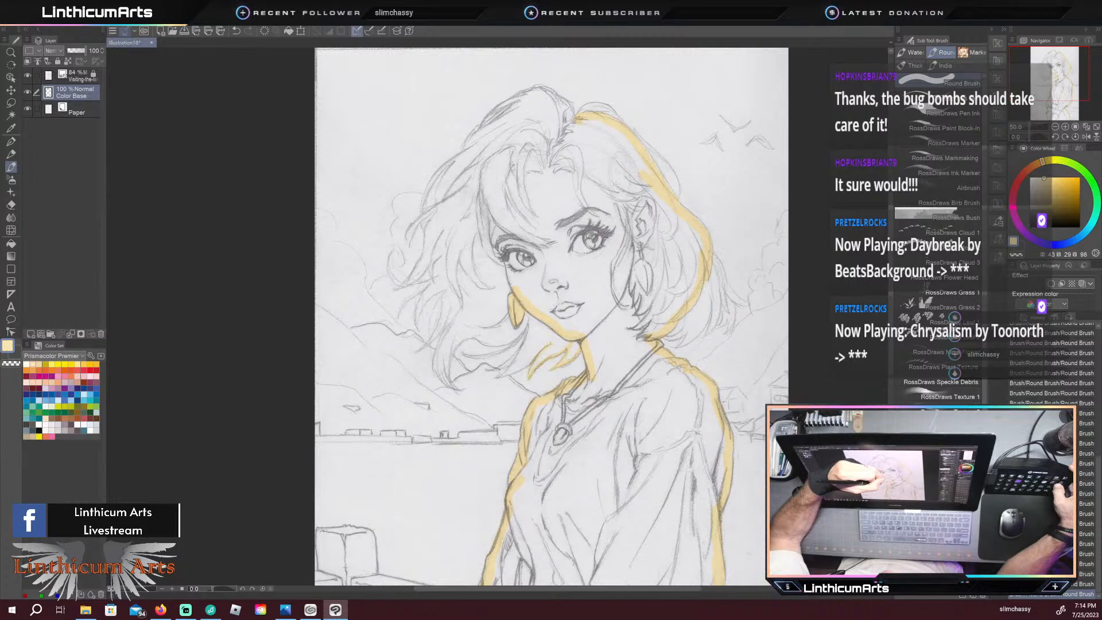
Step: Outline the windblown strands and curls from the neck up to the crown, plus the loose hair ends above the opposite shoulder
drag(539, 355, 497, 377)
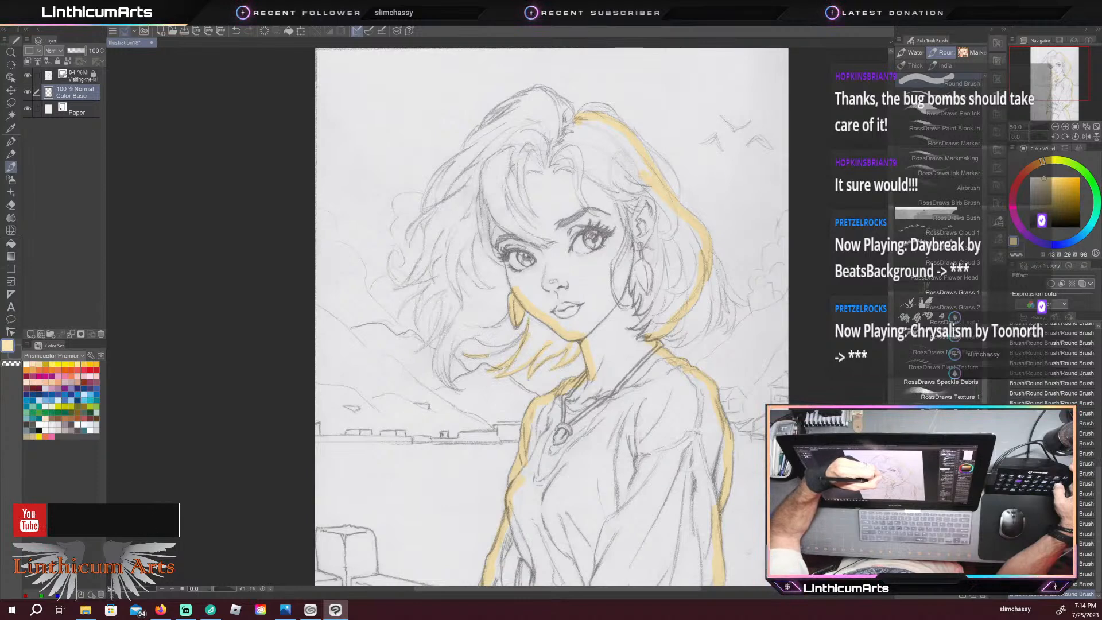
drag(525, 339, 464, 355)
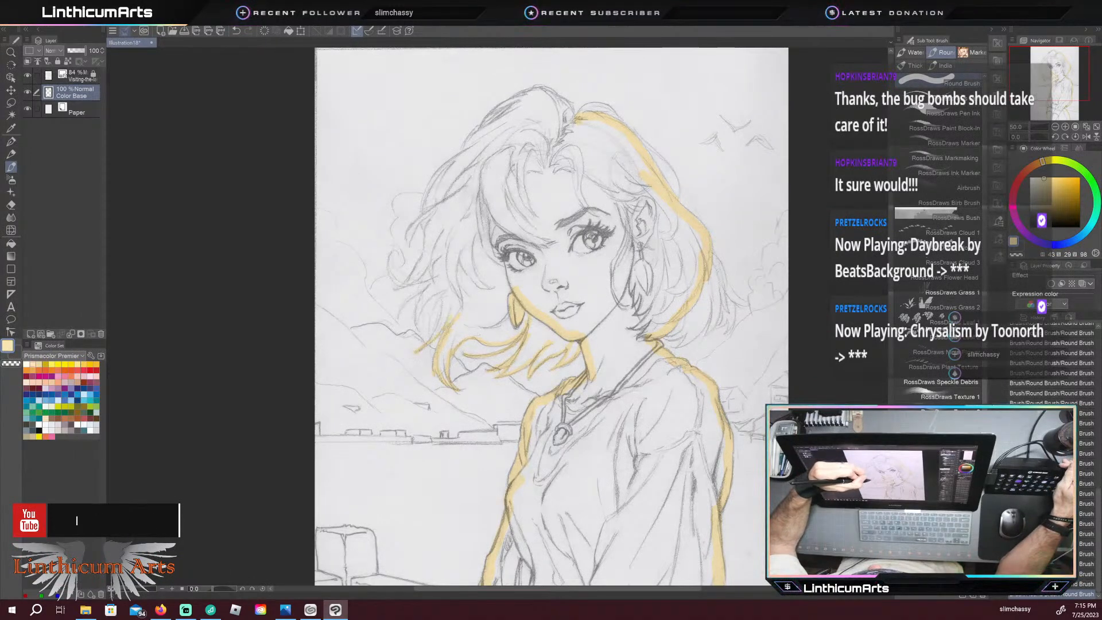
drag(430, 345, 438, 305)
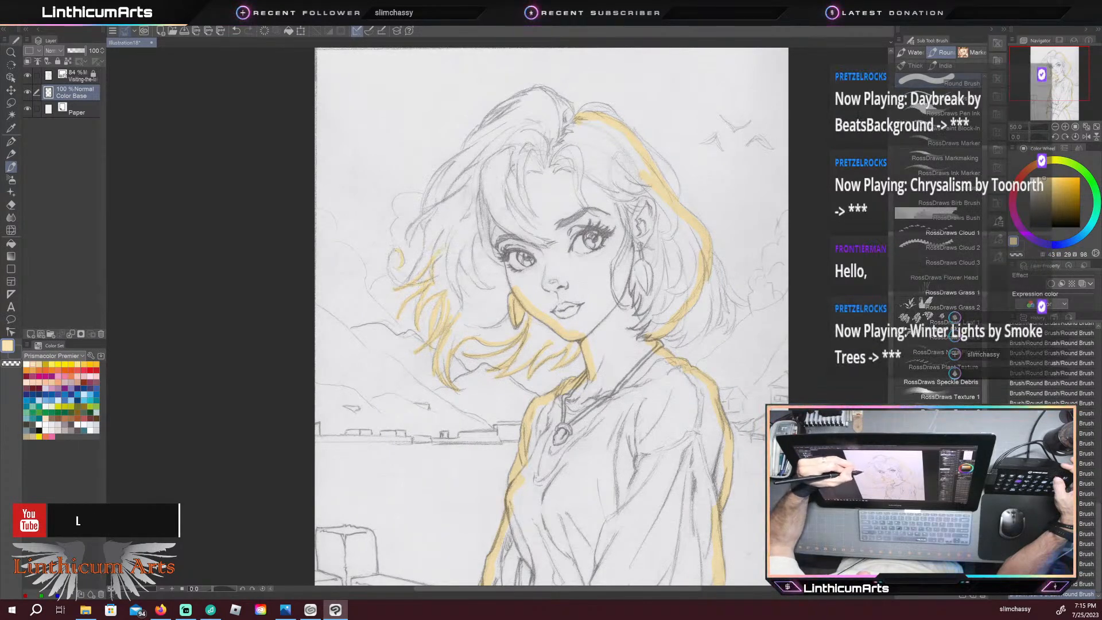
drag(399, 250, 402, 276)
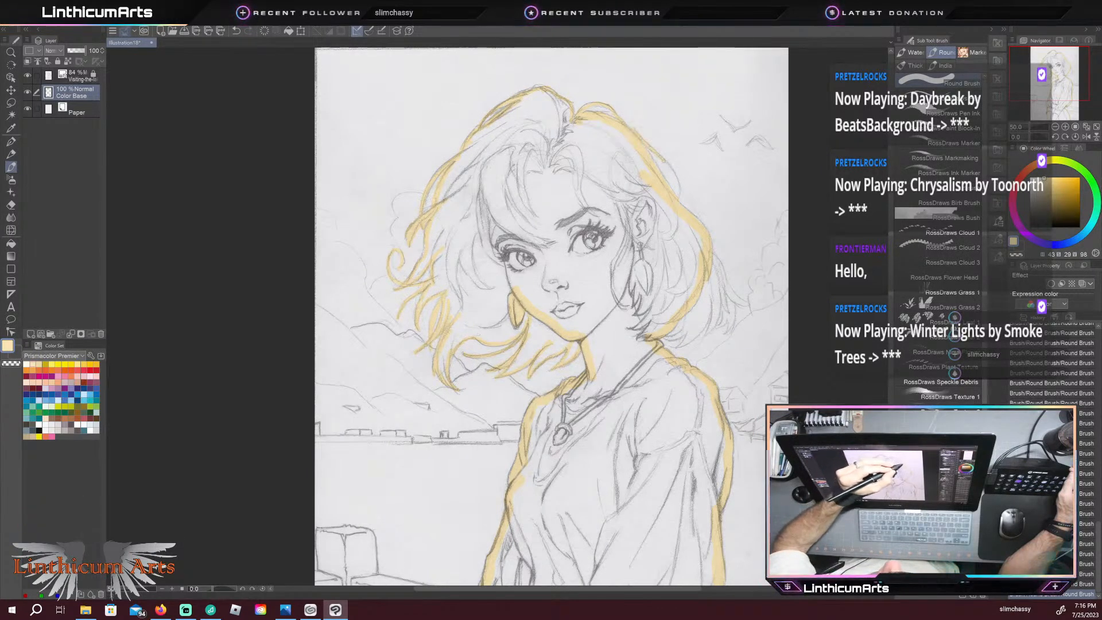
key(ctrl+z)
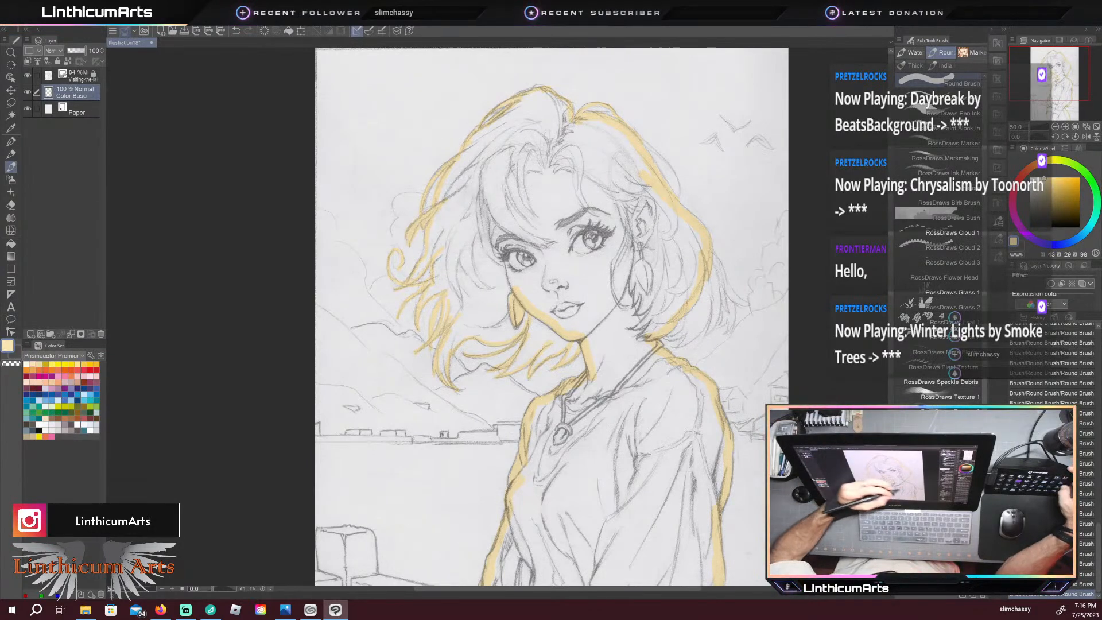
drag(600, 387, 503, 394)
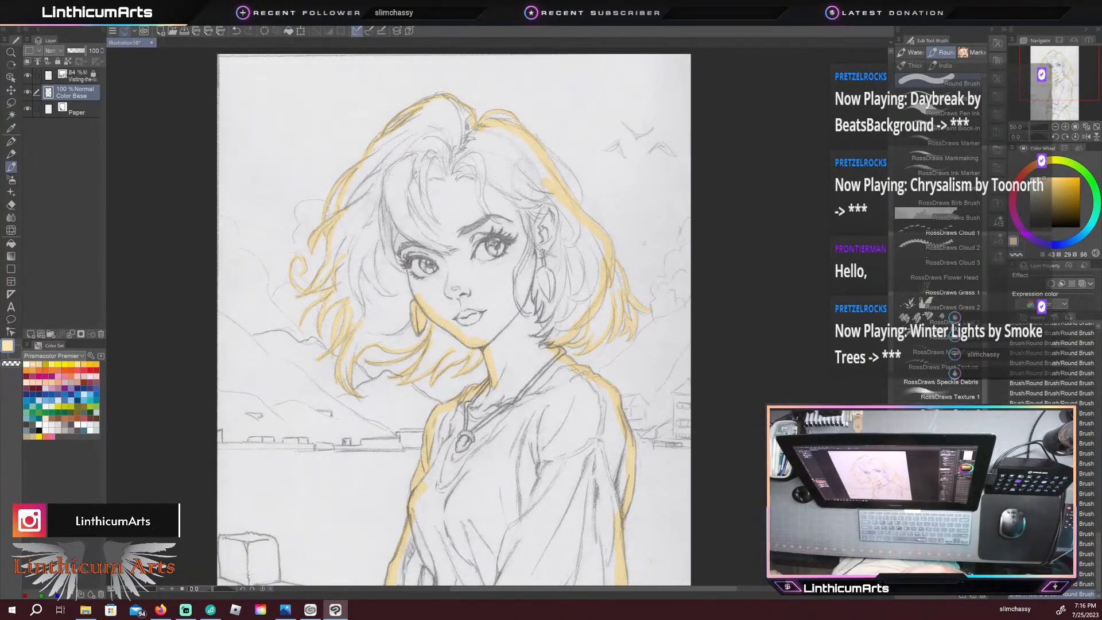
Step: Auto-select the area bounded by the pale yellow-orange outline on the Color Base layer, referring to the editing layer only
key(ctrl+minus)
drag(427, 431, 411, 360)
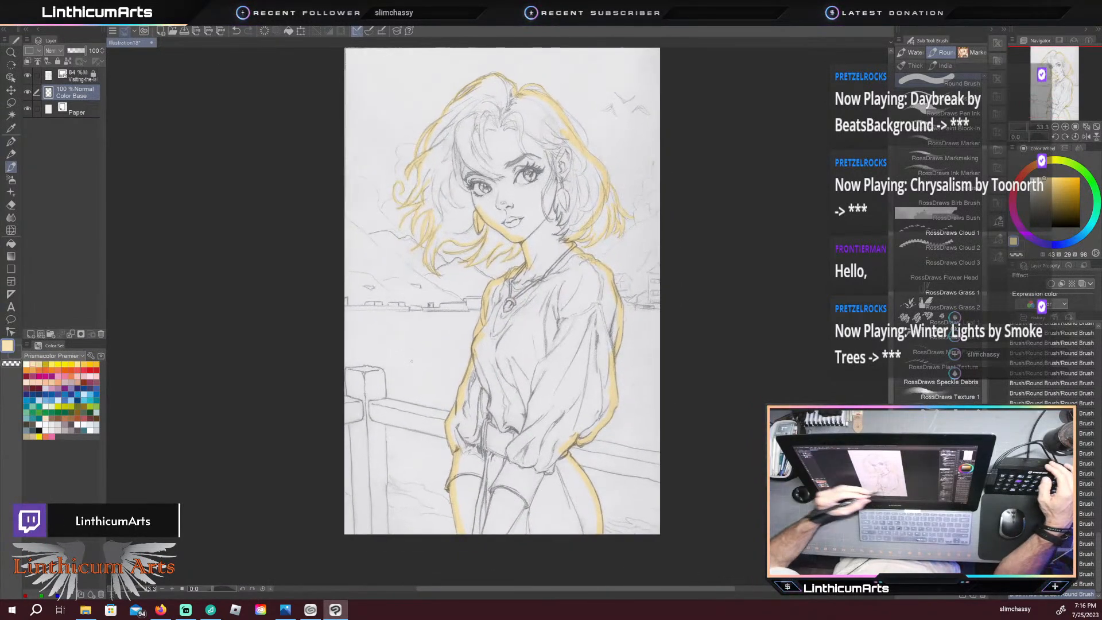
key(w)
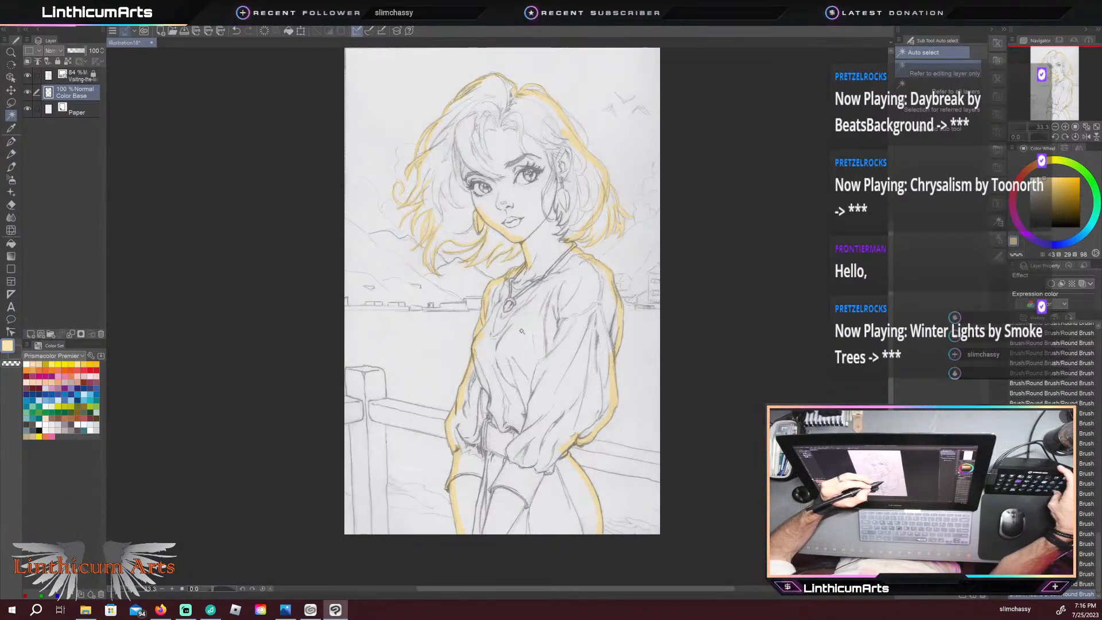
key(ctrl+plus)
click(472, 275)
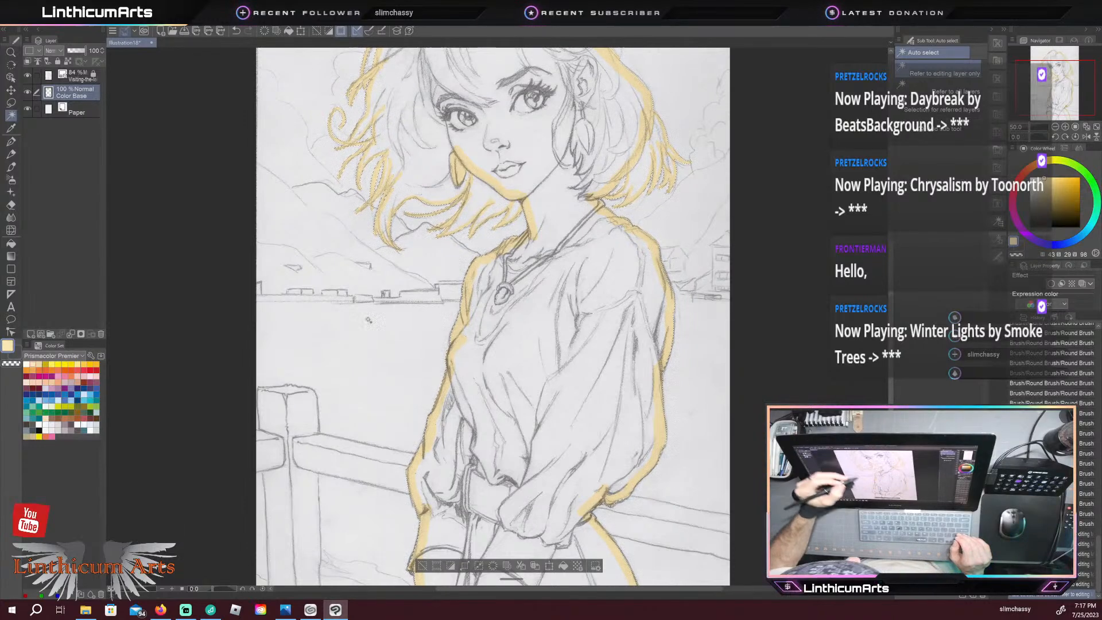
Step: Refine the selection with the Lasso around the gaps between the windblown hair strands and curls beside the cheek
drag(431, 482, 427, 339)
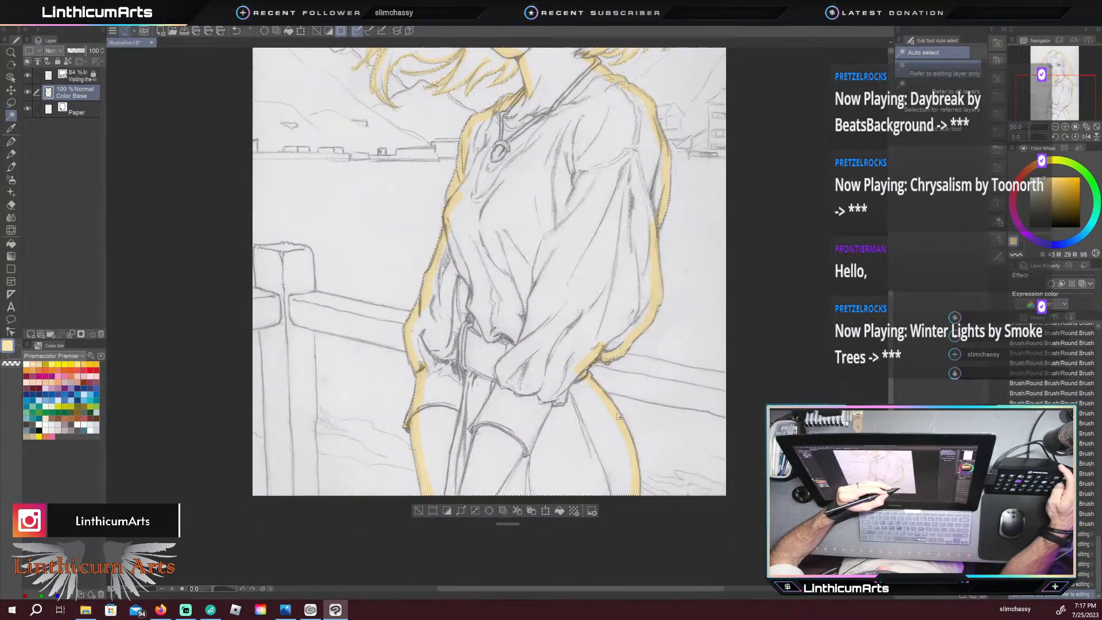
drag(459, 272, 461, 531)
scroll(462, 534, up, 3)
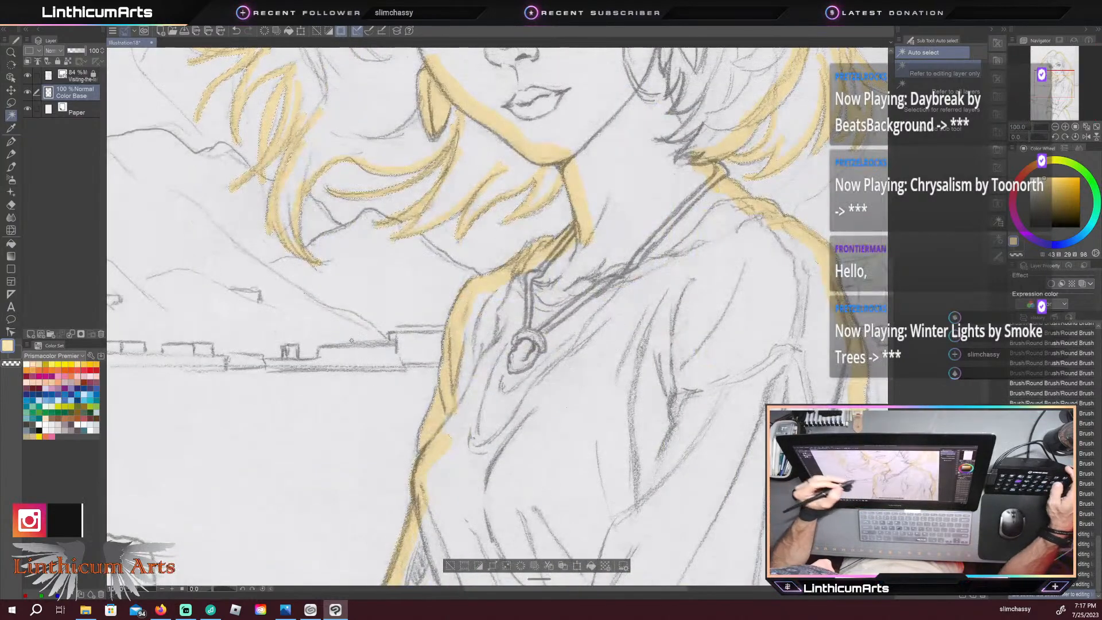
drag(310, 179, 321, 315)
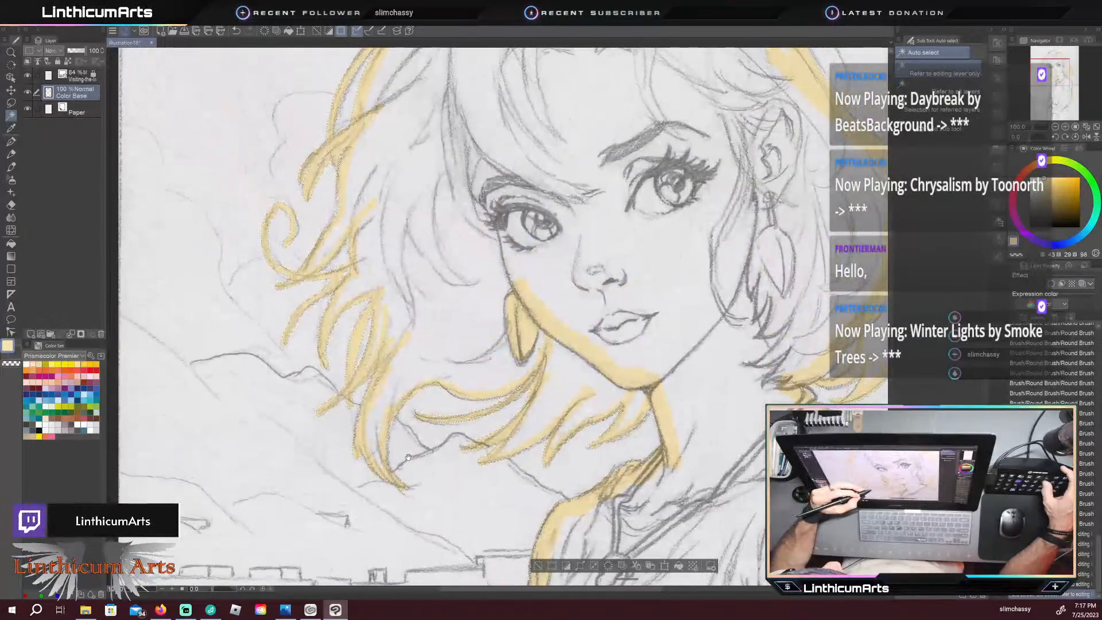
scroll(327, 324, up, 2)
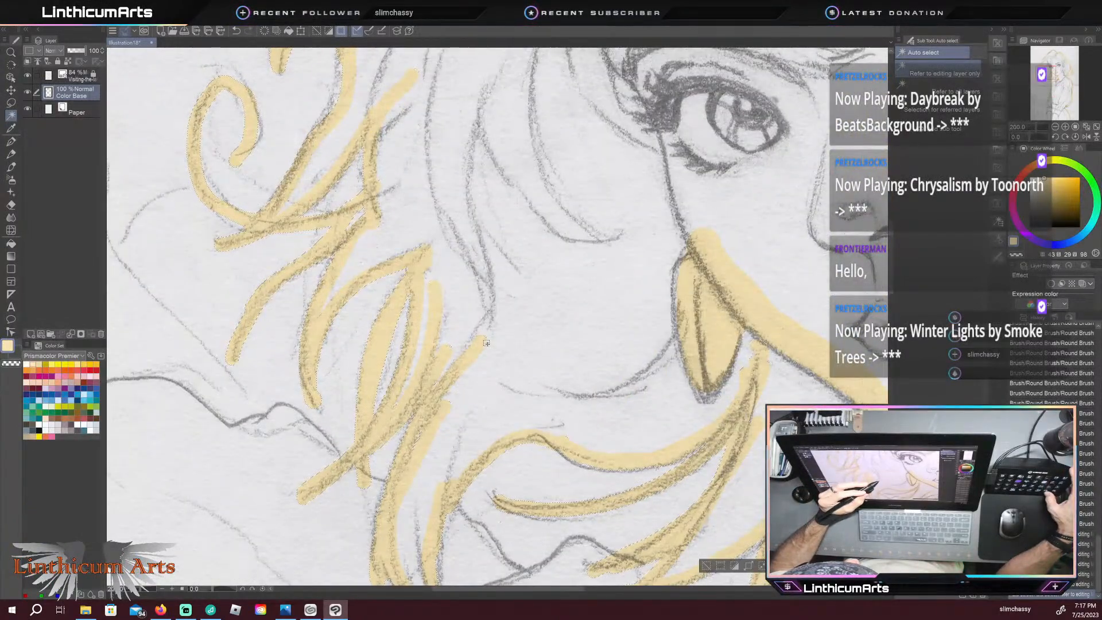
key(m)
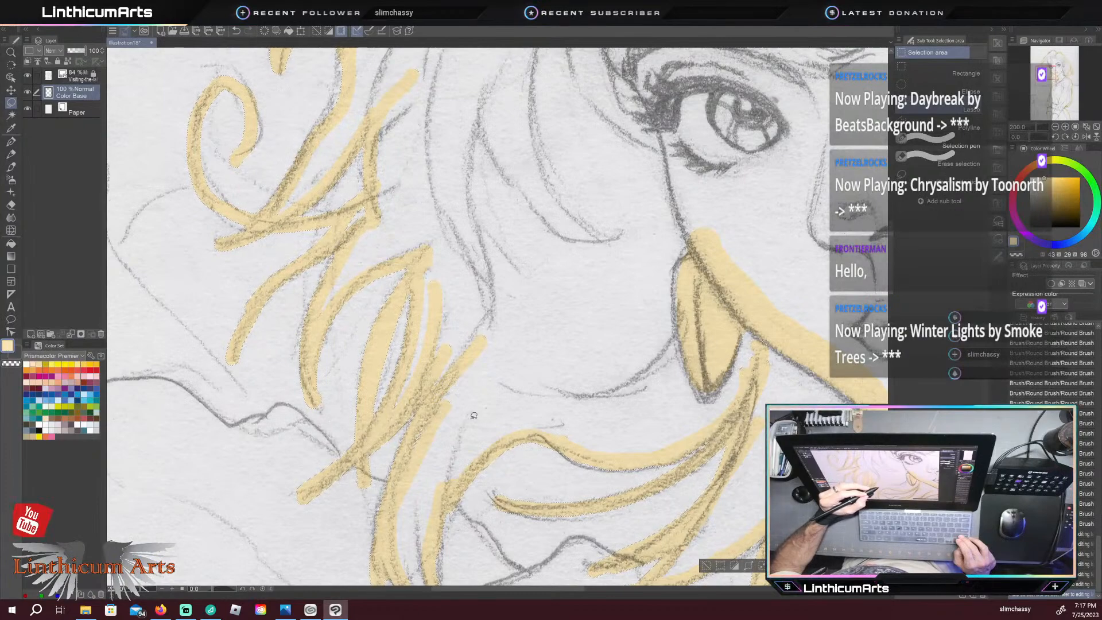
mouse_move(473, 414)
mouse_down()
mouse_move(496, 422)
mouse_move(503, 376)
mouse_up()
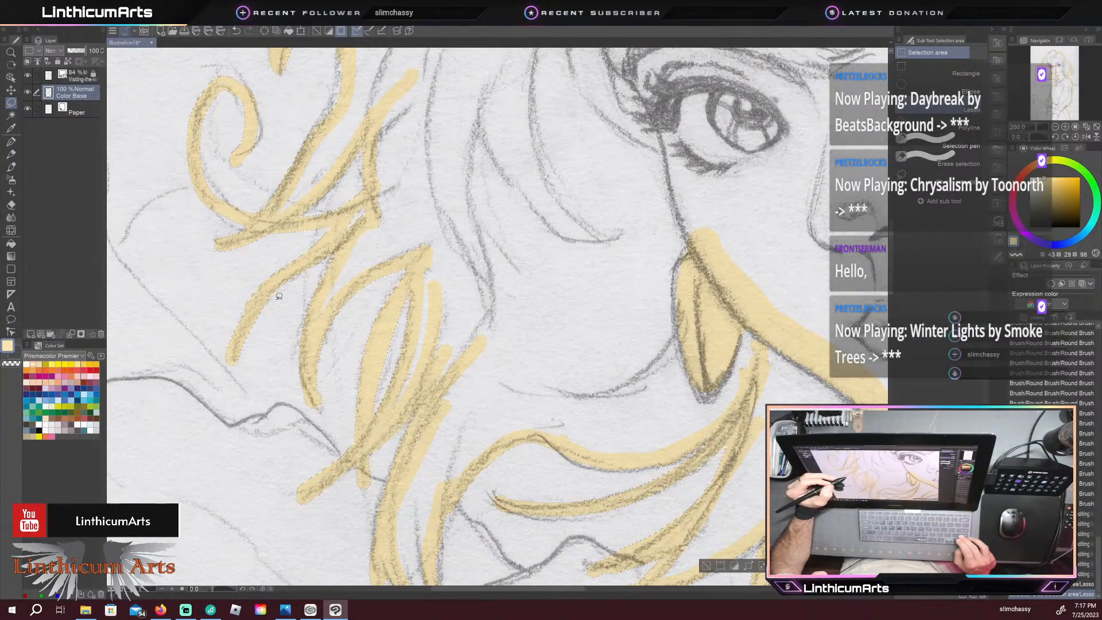
drag(379, 205, 386, 195)
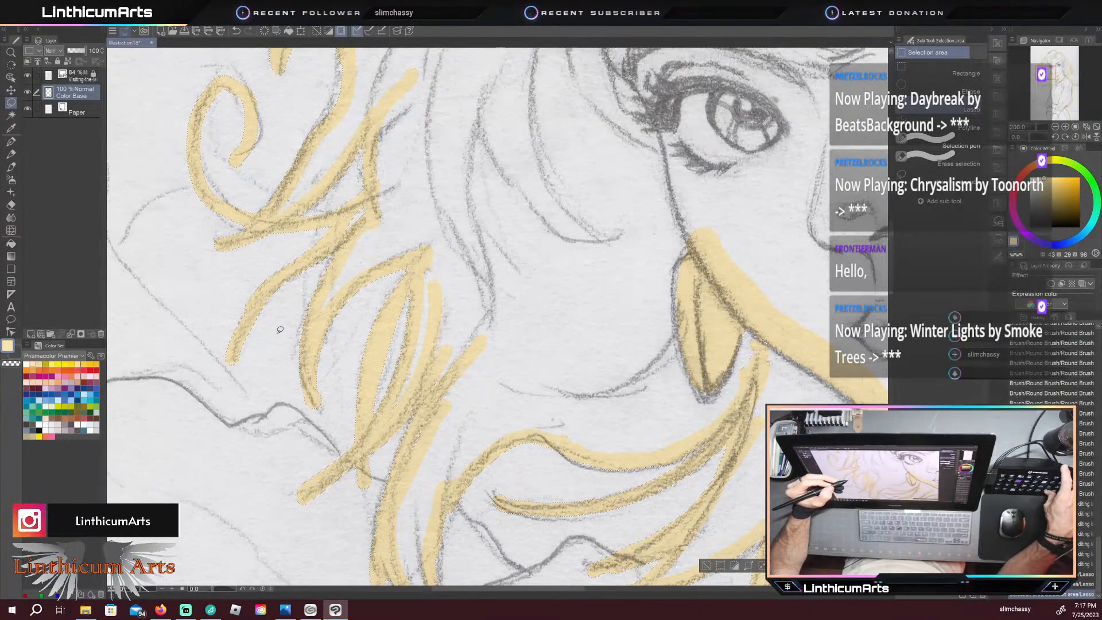
scroll(280, 329, down, 5)
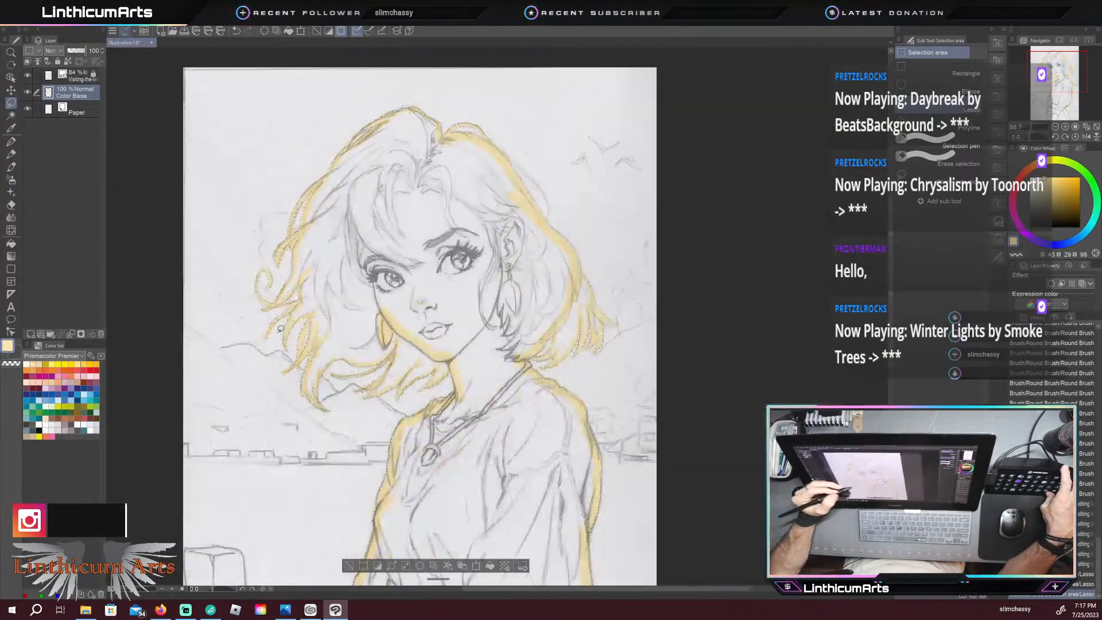
Step: Fill the selected figure on the Color Base layer with the pale yellow-orange drawing color
key(alt+BackSpace)
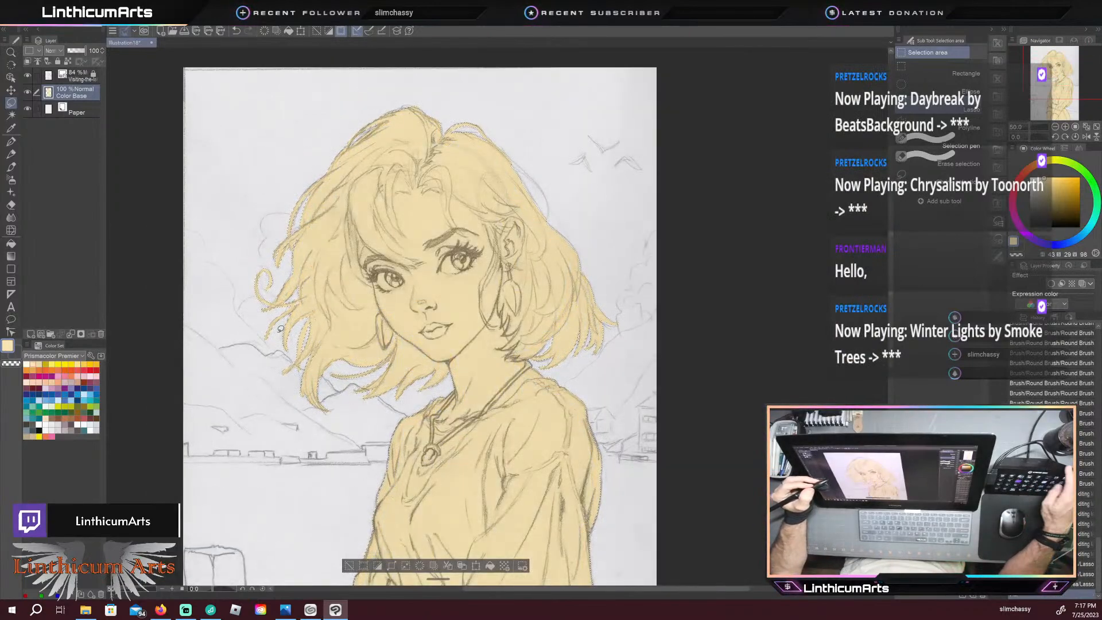
drag(341, 365, 296, 133)
scroll(286, 270, down, 1)
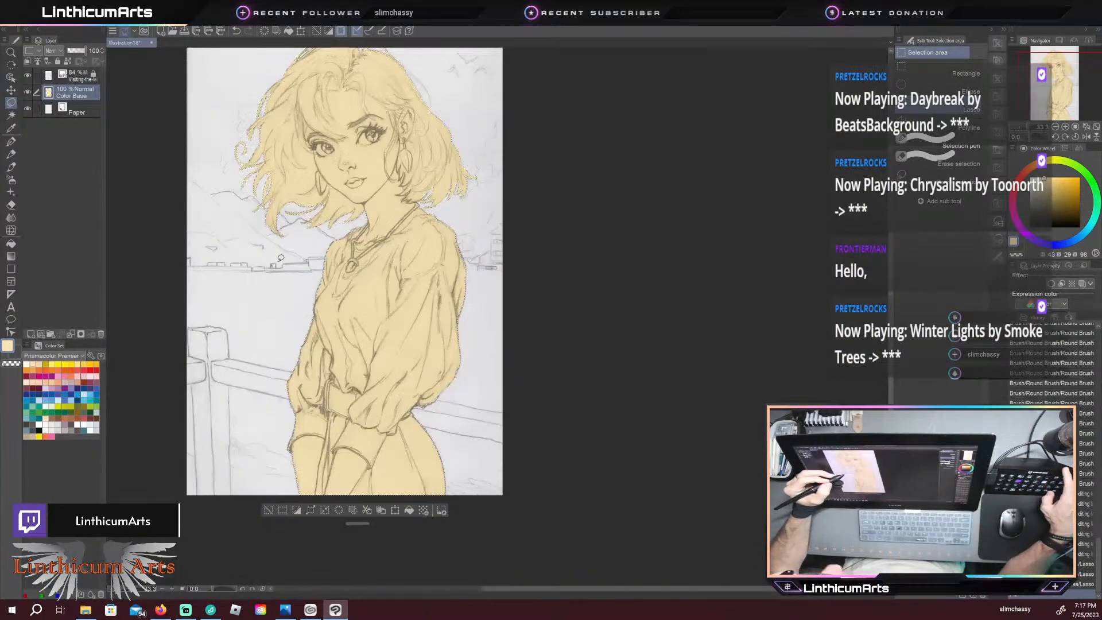
scroll(286, 271, up, 1)
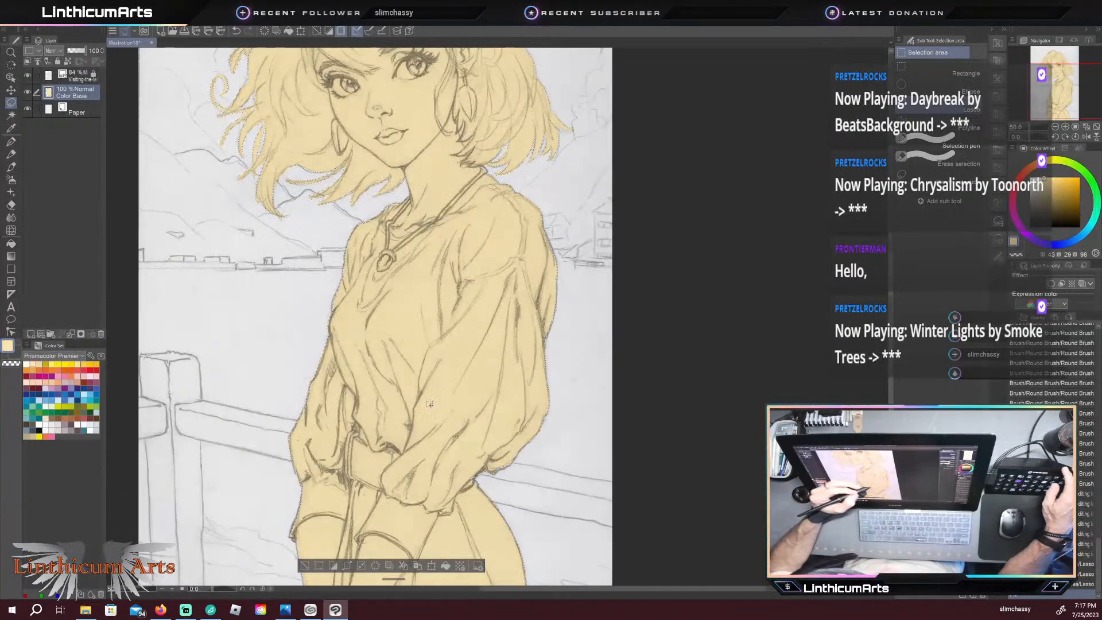
Step: Clear the refined selection and auto-select the filled figure, referring to the editing layer only
click(12, 116)
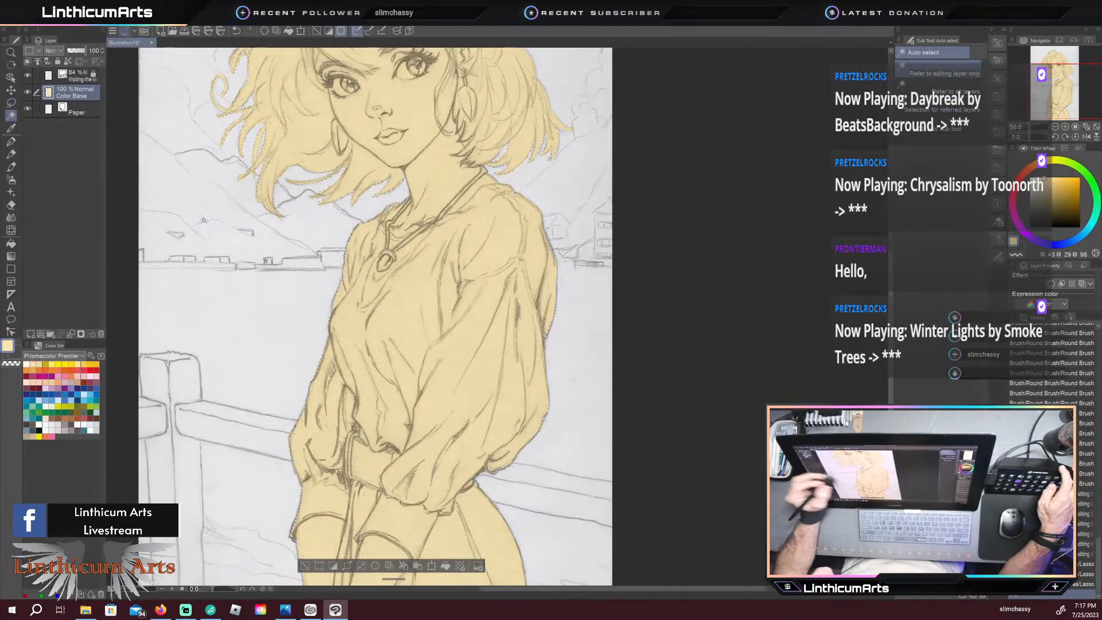
click(305, 566)
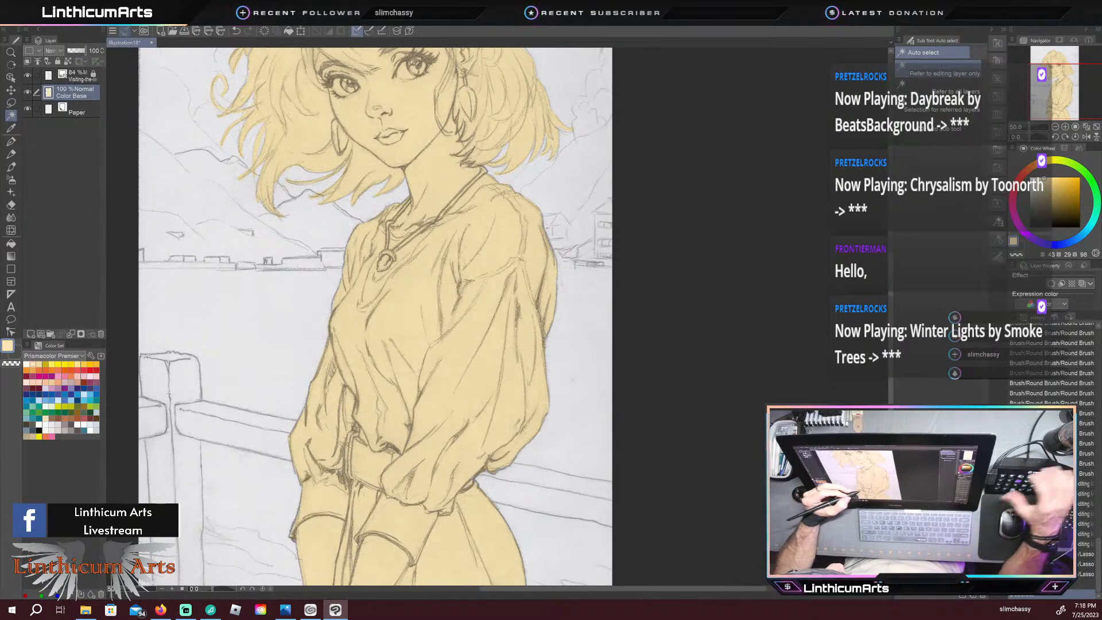
click(369, 417)
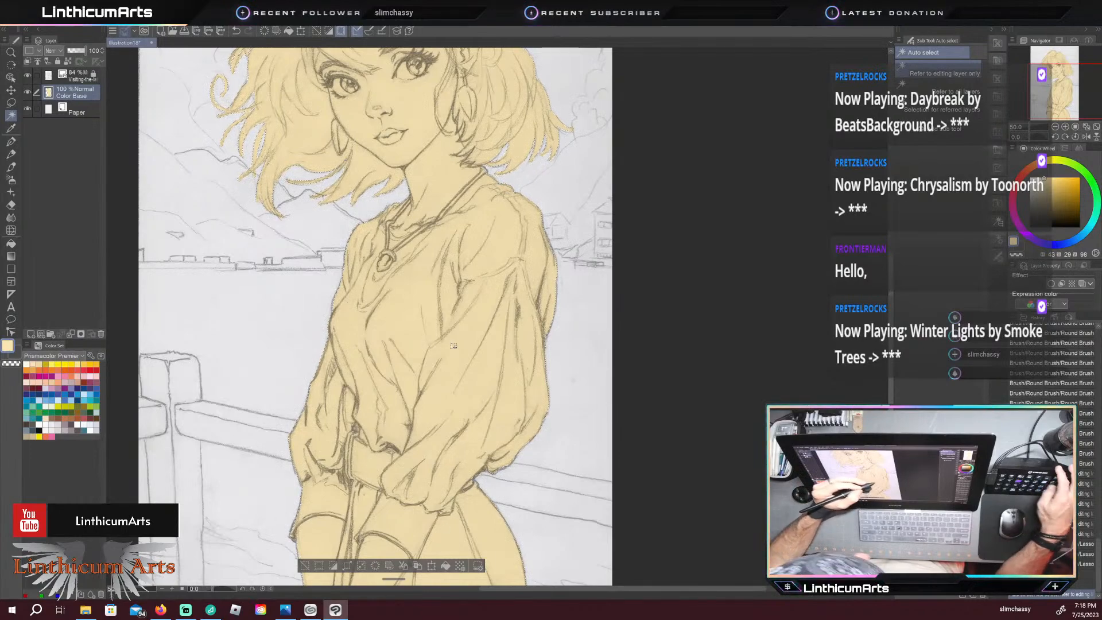
Step: Examine the selection and fill edges around the shoulders, face, windblown strands and curls, and across the whole figure
scroll(368, 287, up, 2)
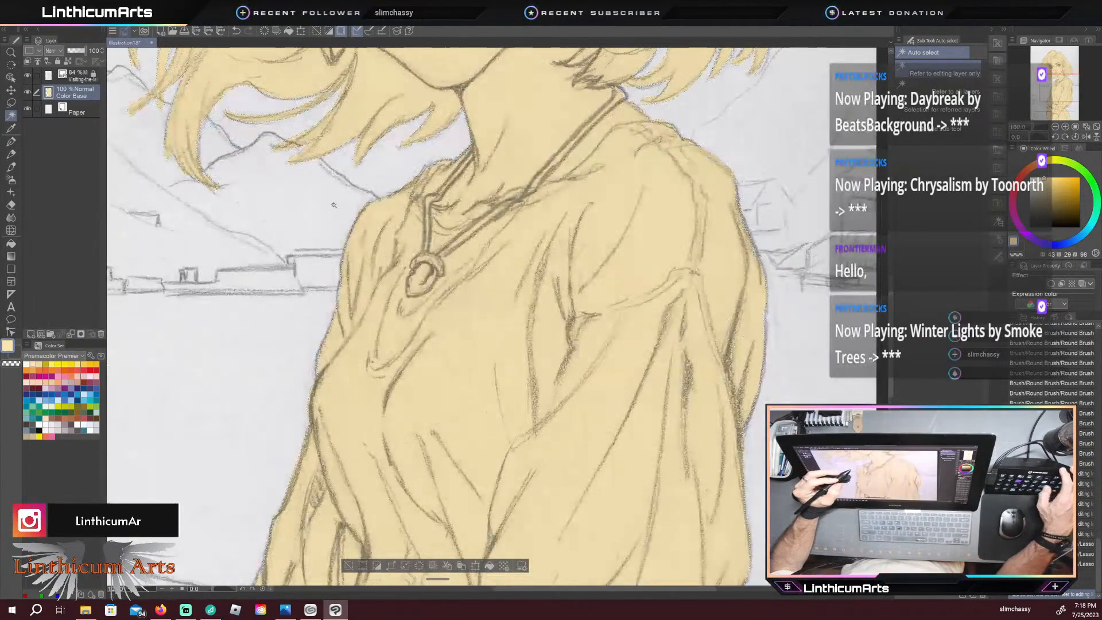
drag(334, 207, 368, 409)
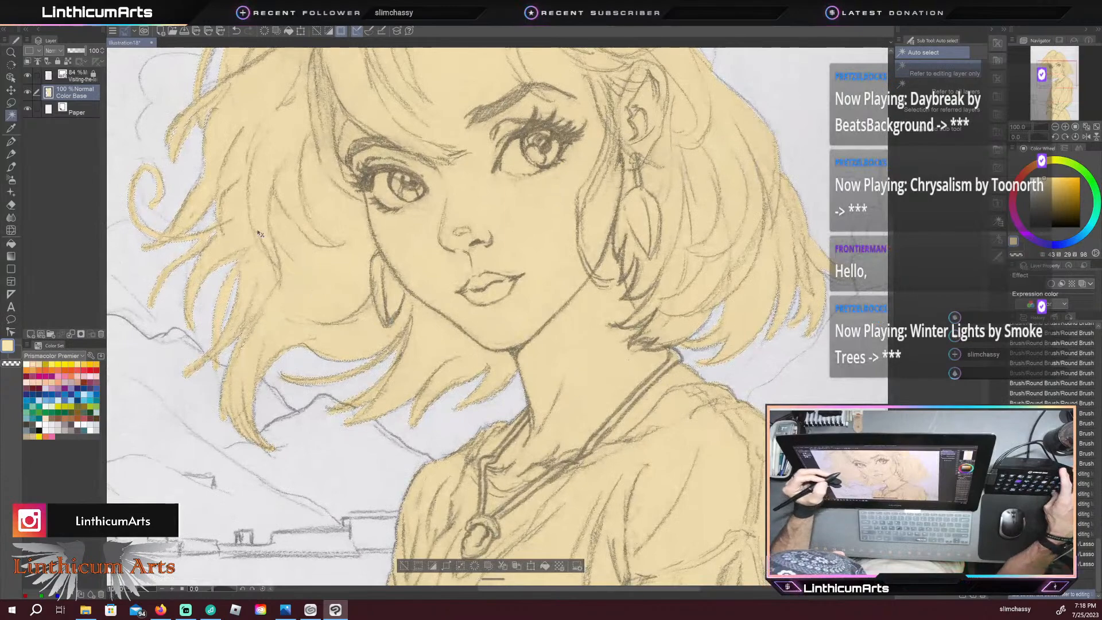
scroll(263, 238, up, 1)
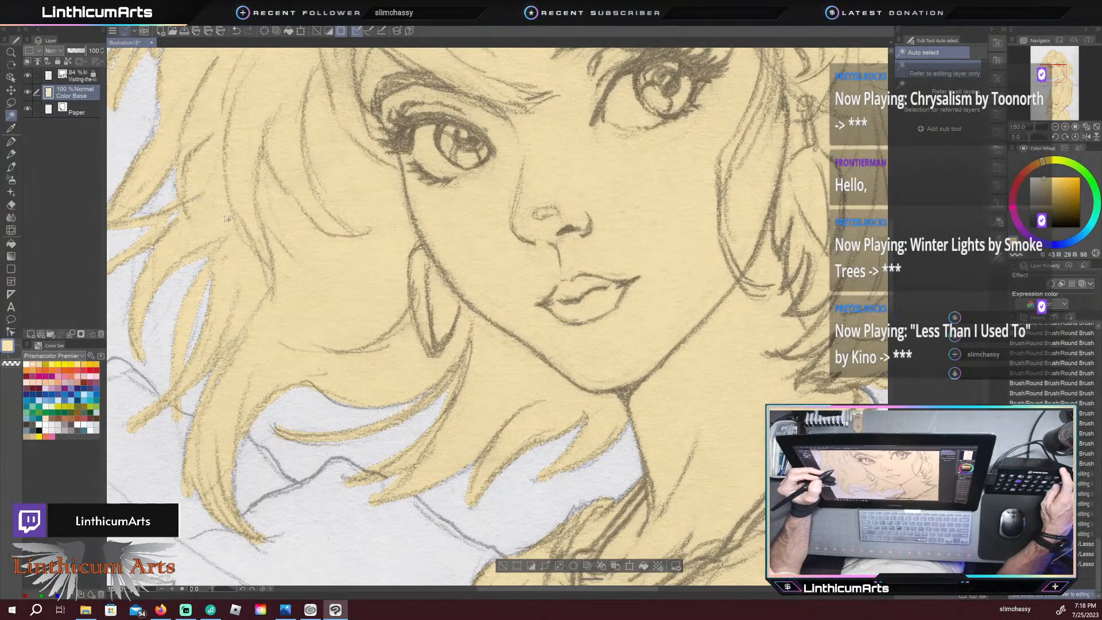
drag(655, 335, 770, 242)
drag(267, 177, 308, 490)
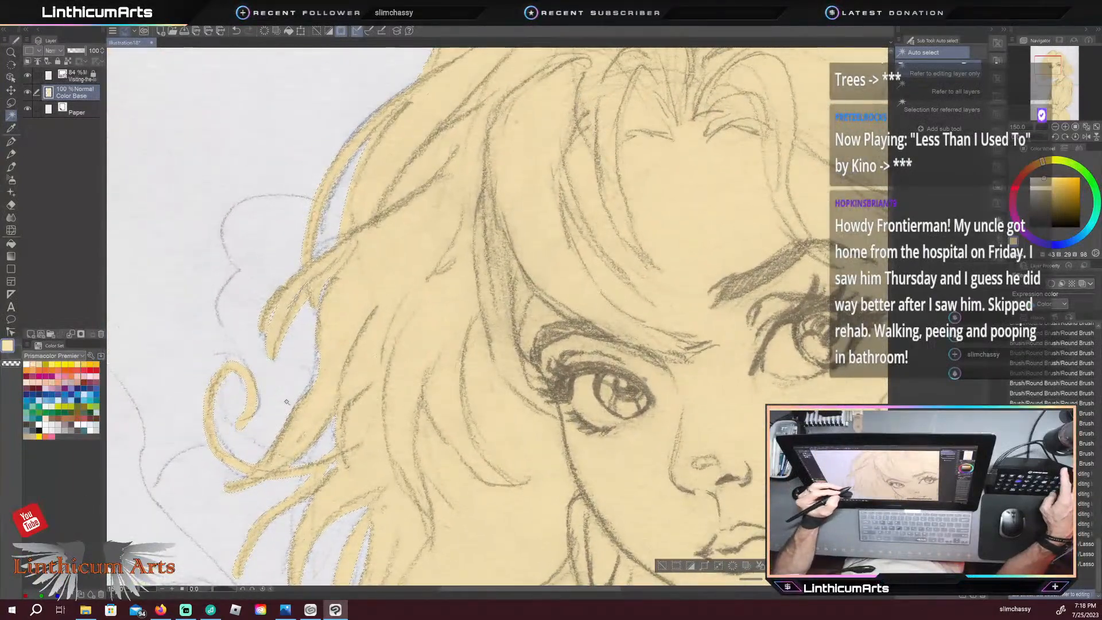
scroll(307, 490, down, 5)
scroll(302, 417, down, 1)
drag(338, 492, 323, 178)
scroll(323, 178, down, 1)
drag(312, 286, 326, 379)
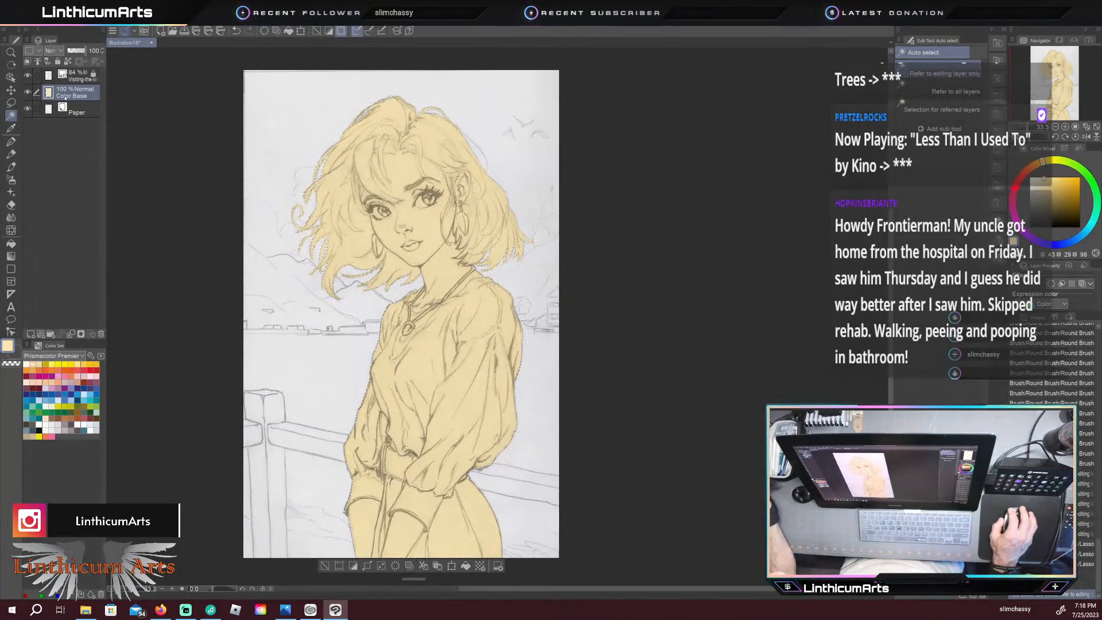
Step: Rename the Color Base layer as Female Color Base
double_click(64, 95)
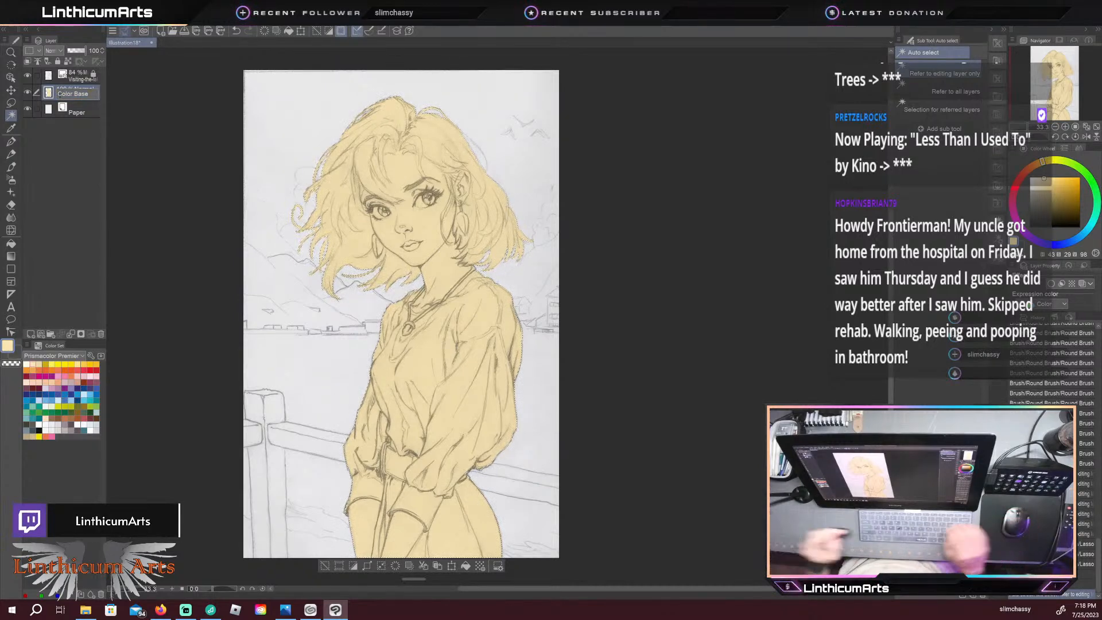
text(Main)
key(BackSpace)
key(BackSpace)
key(BackSpace)
key(BackSpace)
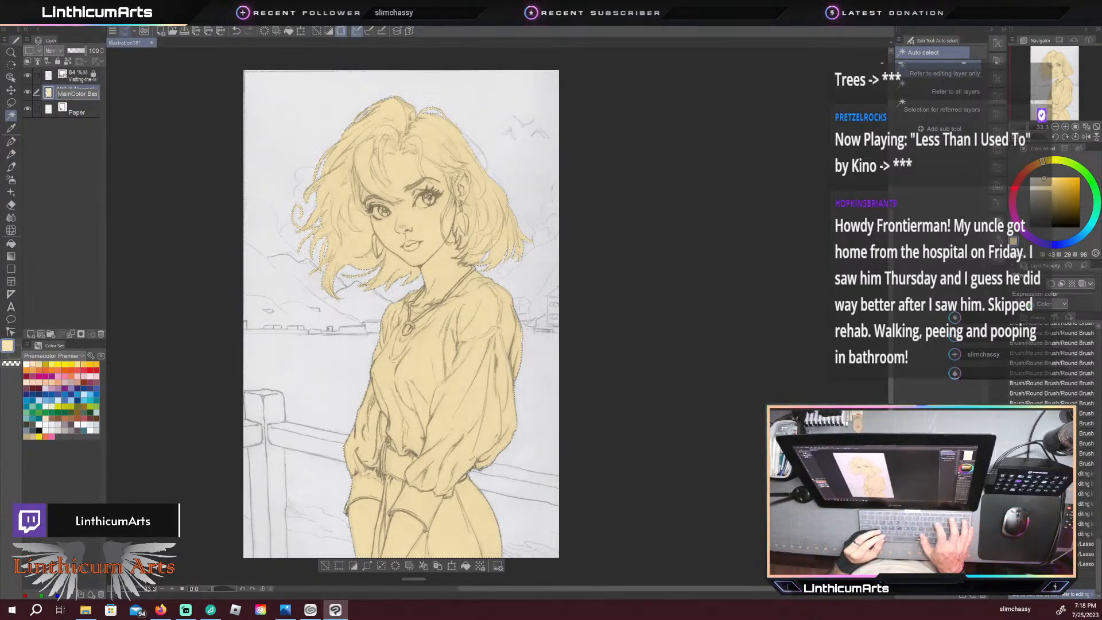
text(Female)
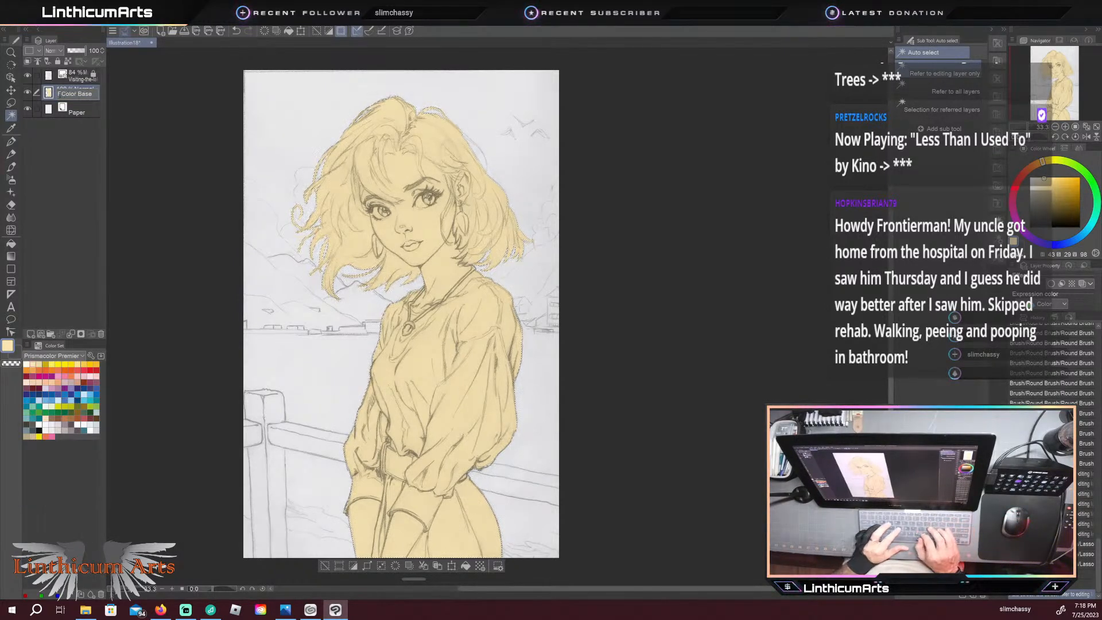
key(Return)
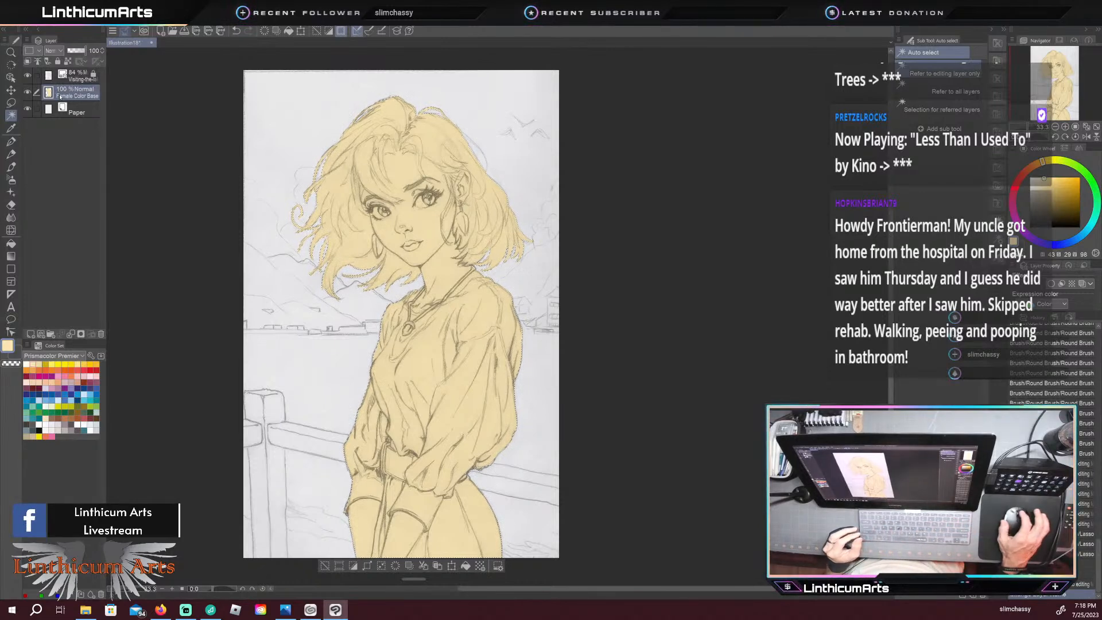
Step: Create a raster layer above Female Color Base and mask it outside the figure selection
key(ctrl+shift+n)
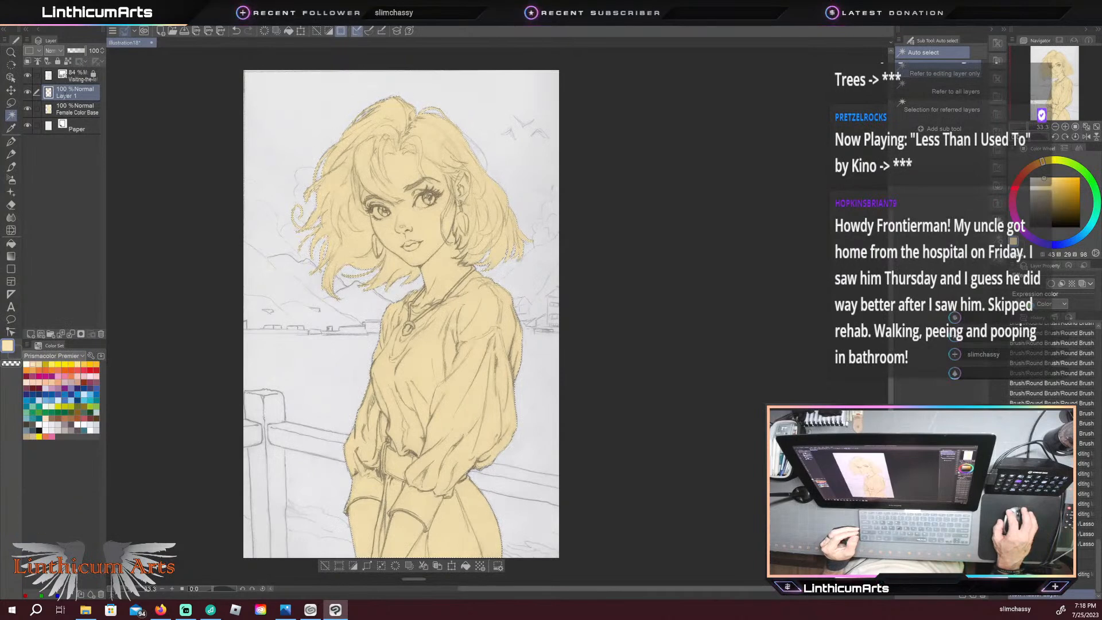
double_click(66, 96)
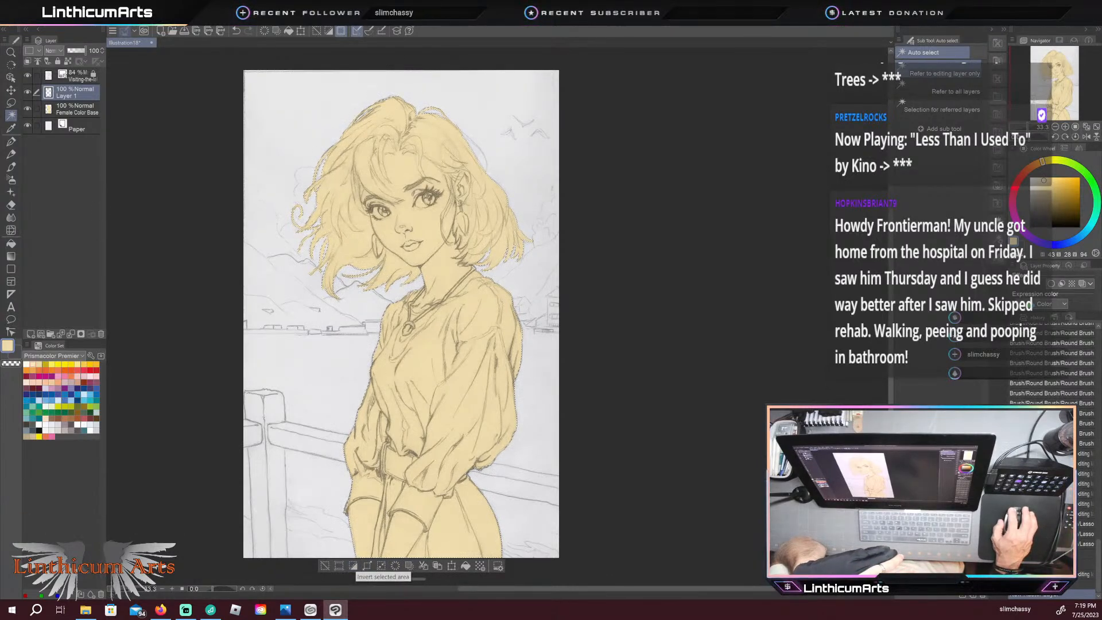
click(21, 20)
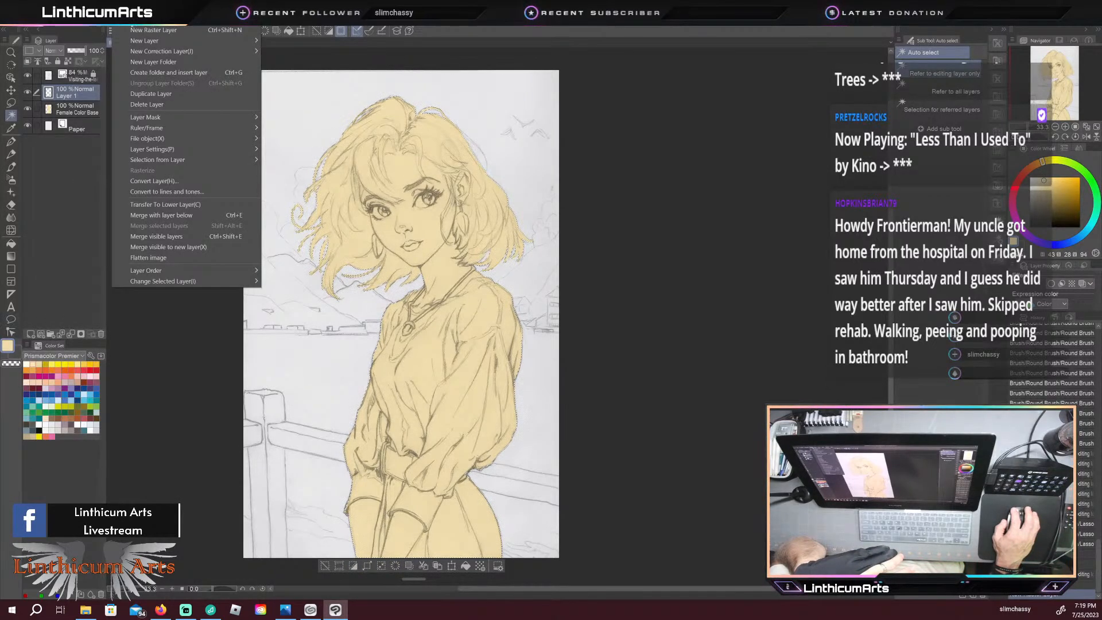
mouse_move(186, 117)
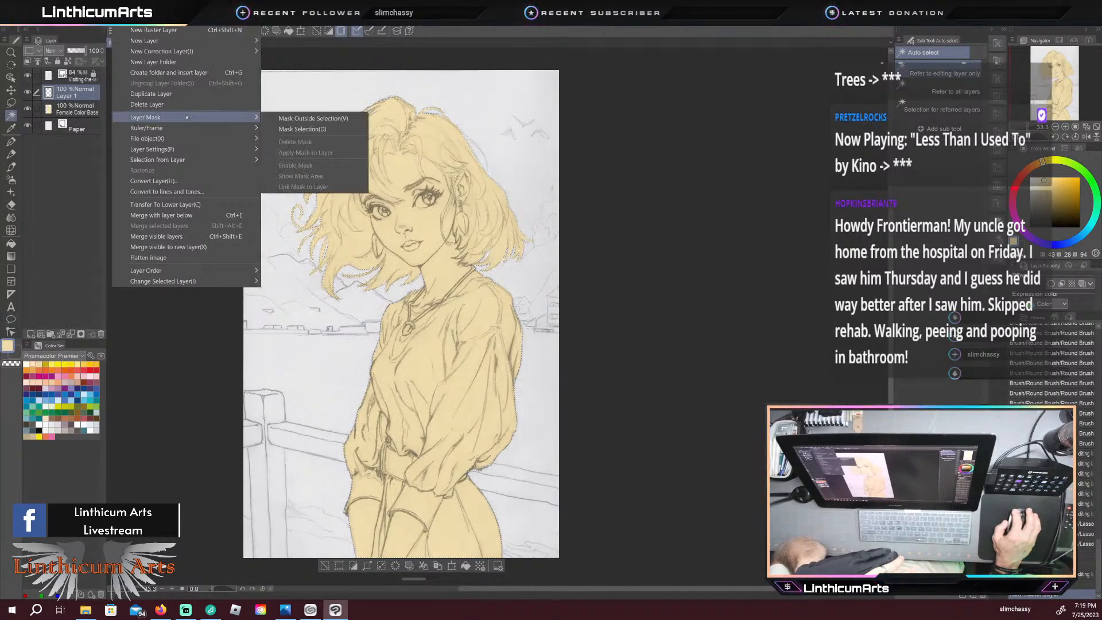
click(281, 118)
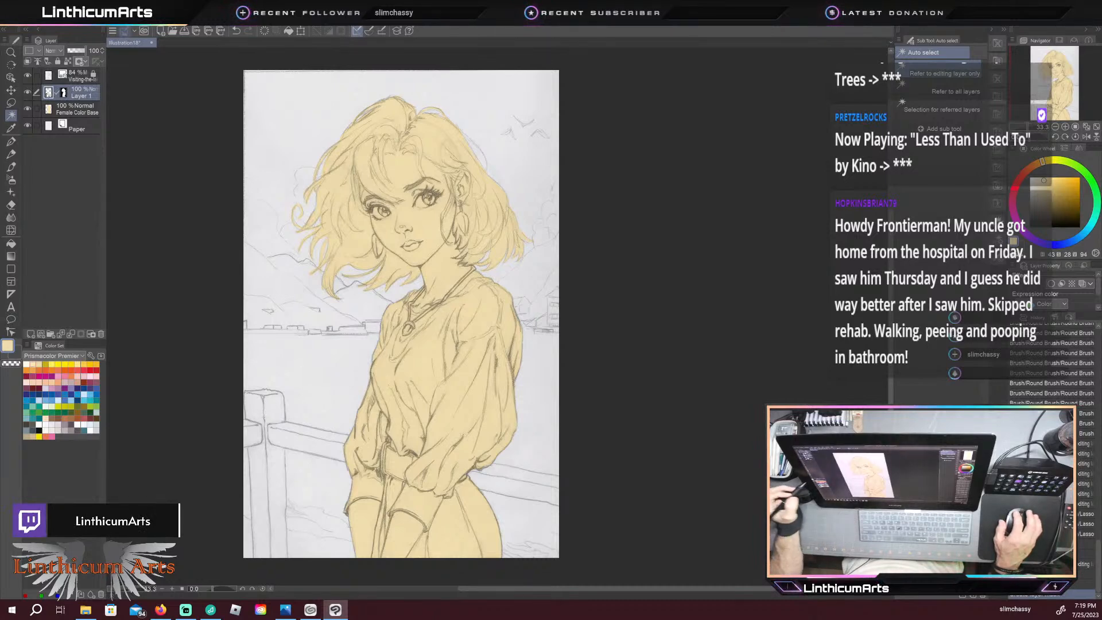
Step: Test the new layer's mask with dark yellow Round Brush strokes across the blouse and hair, and undo them
click(64, 406)
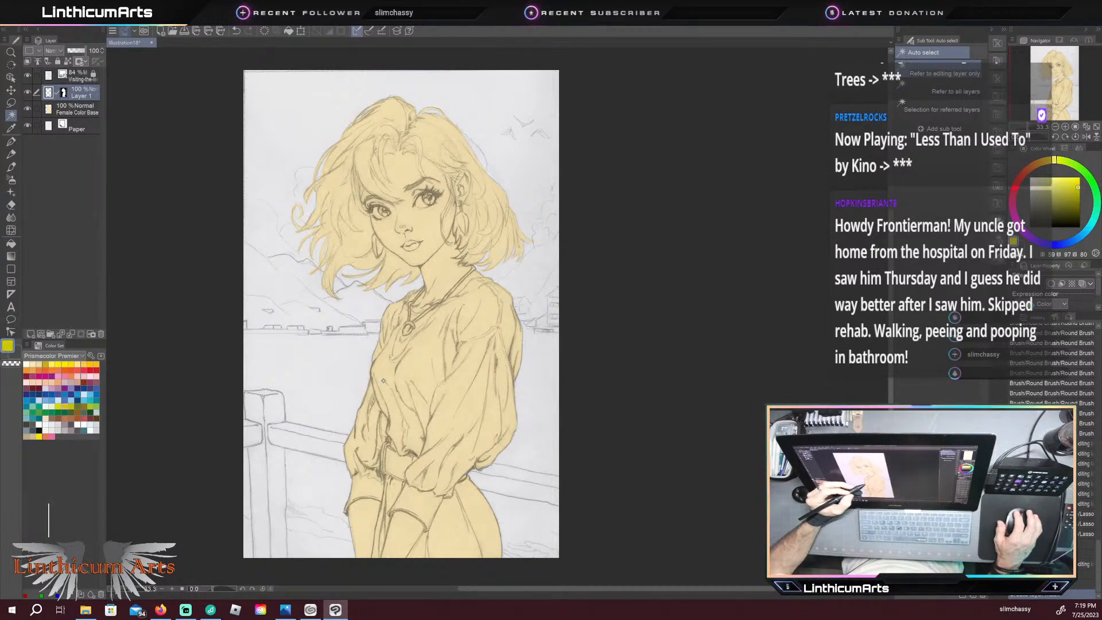
key(b)
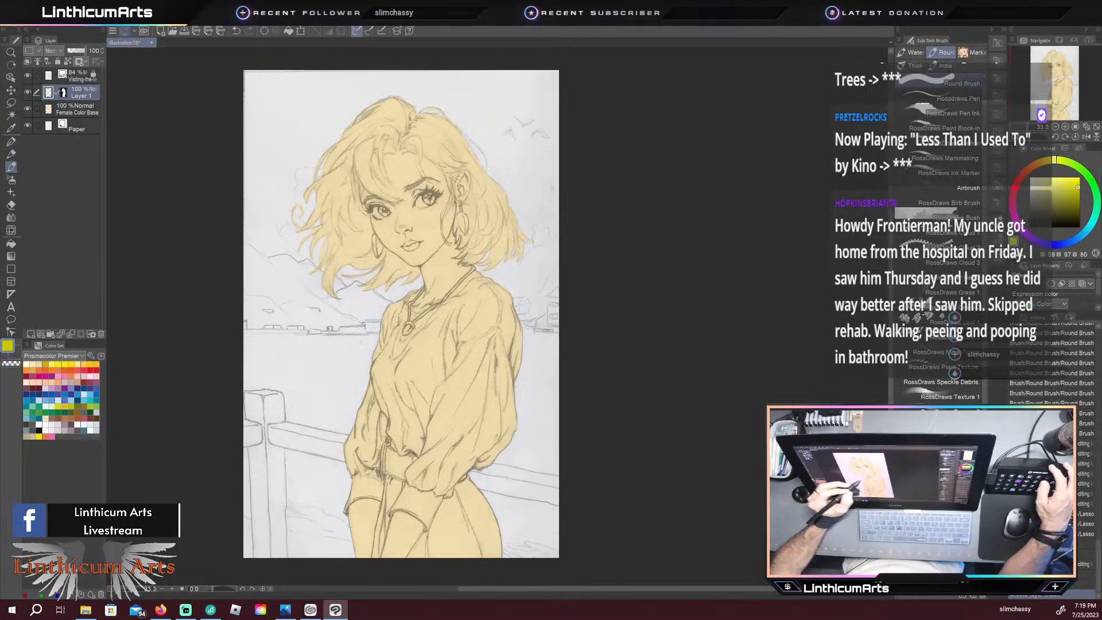
drag(510, 442, 388, 313)
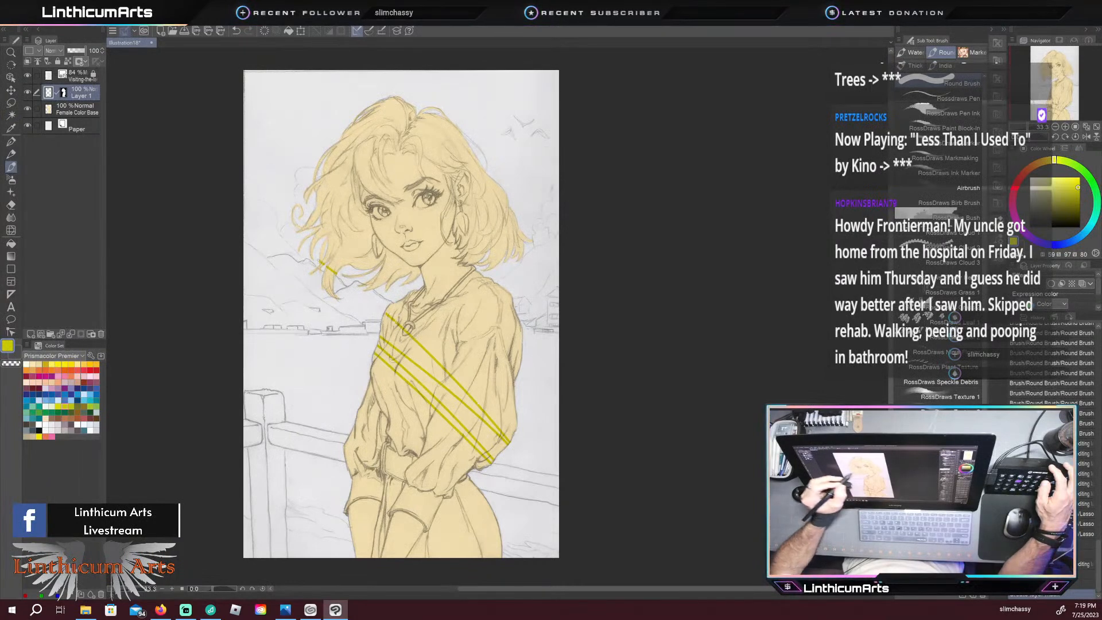
mouse_move(516, 395)
mouse_down()
mouse_move(315, 179)
mouse_move(521, 350)
mouse_up()
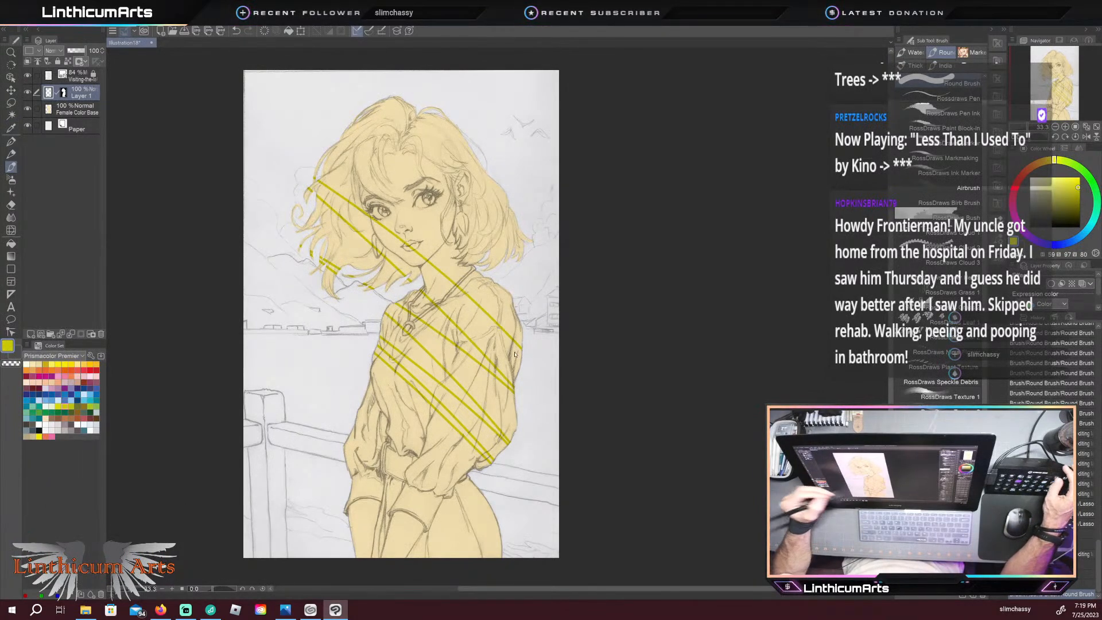
key(ctrl+z)
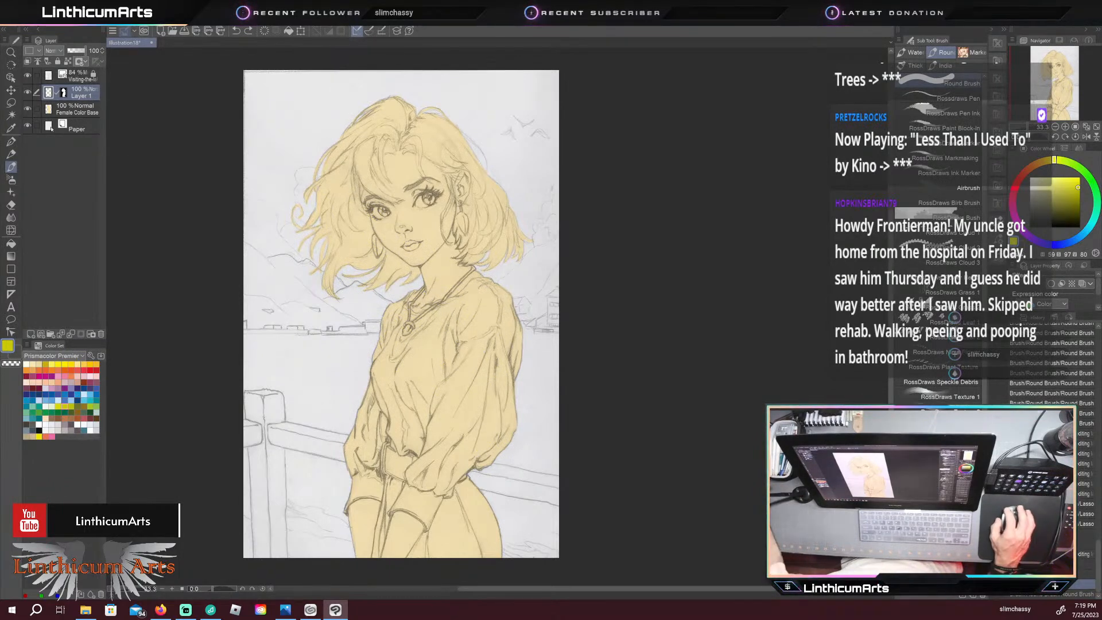
Step: Rename the masked layer as Skin Base
double_click(81, 94)
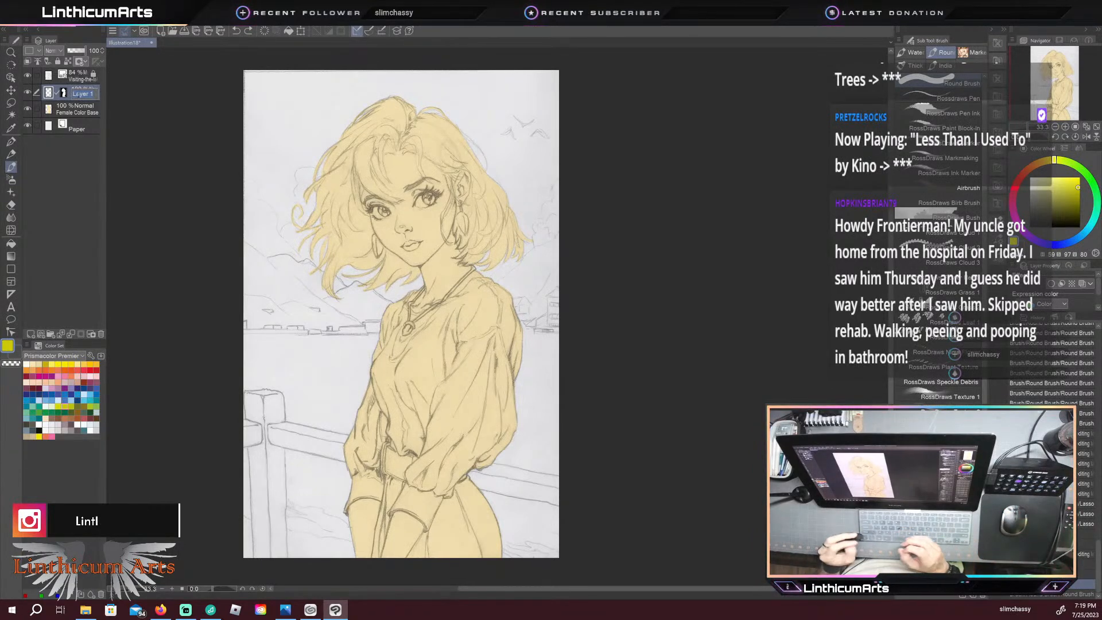
text(Skin Base)
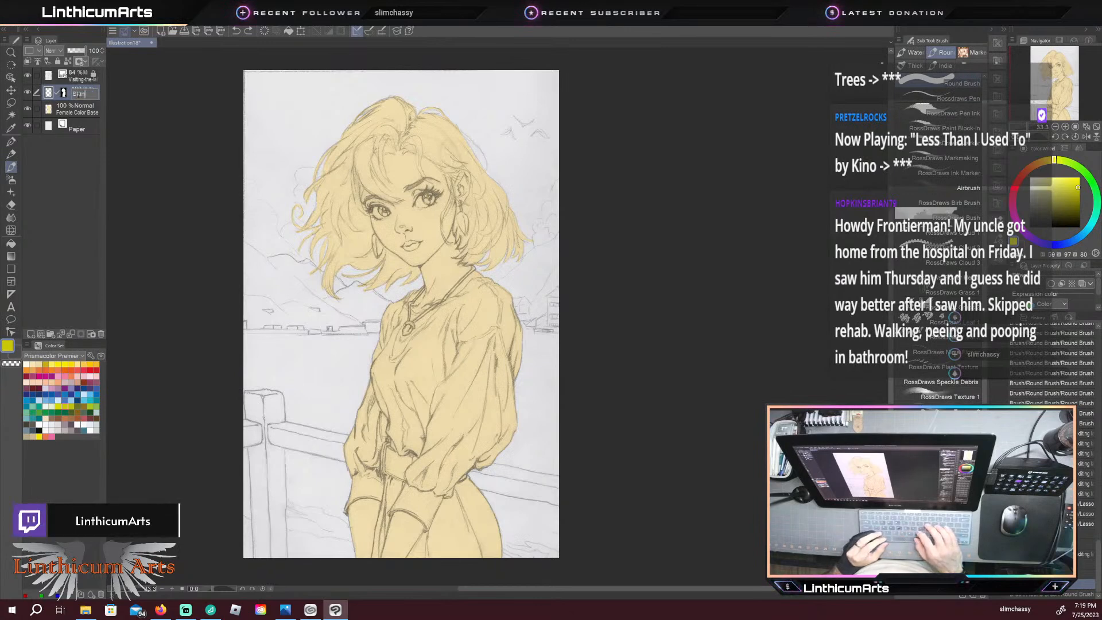
key(Return)
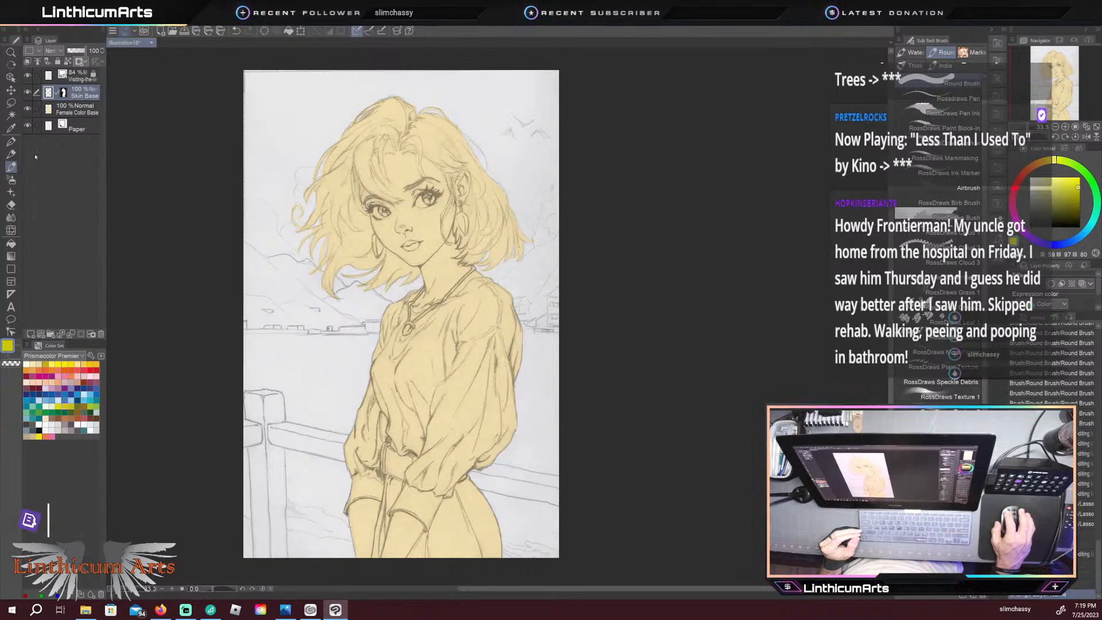
Step: Create a layer folder named Skin and move the Skin Base layer into it
click(50, 334)
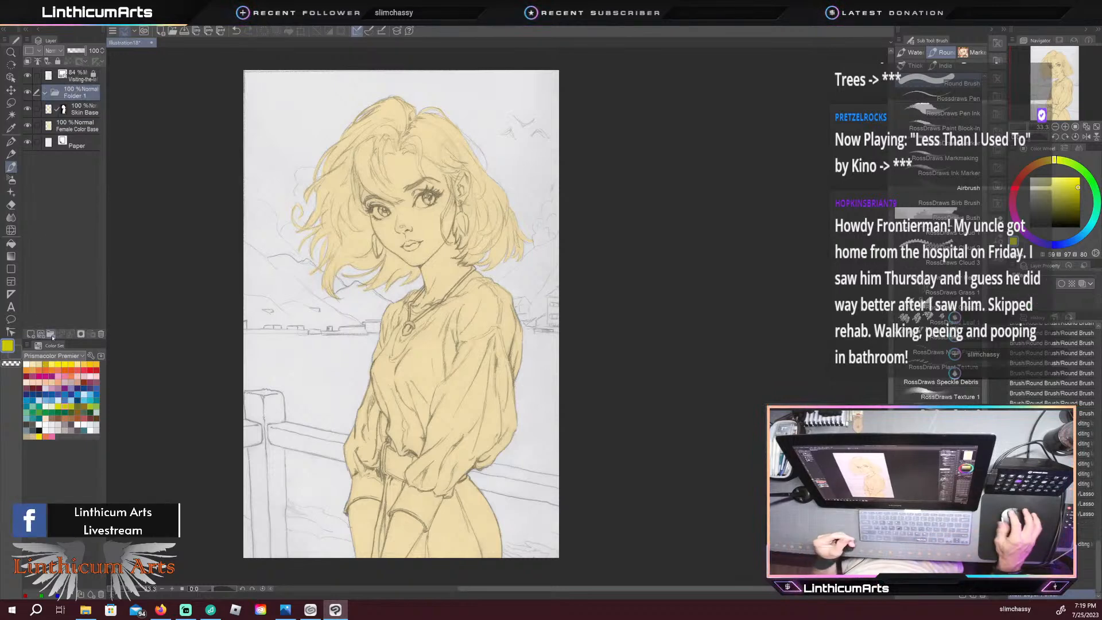
double_click(79, 95)
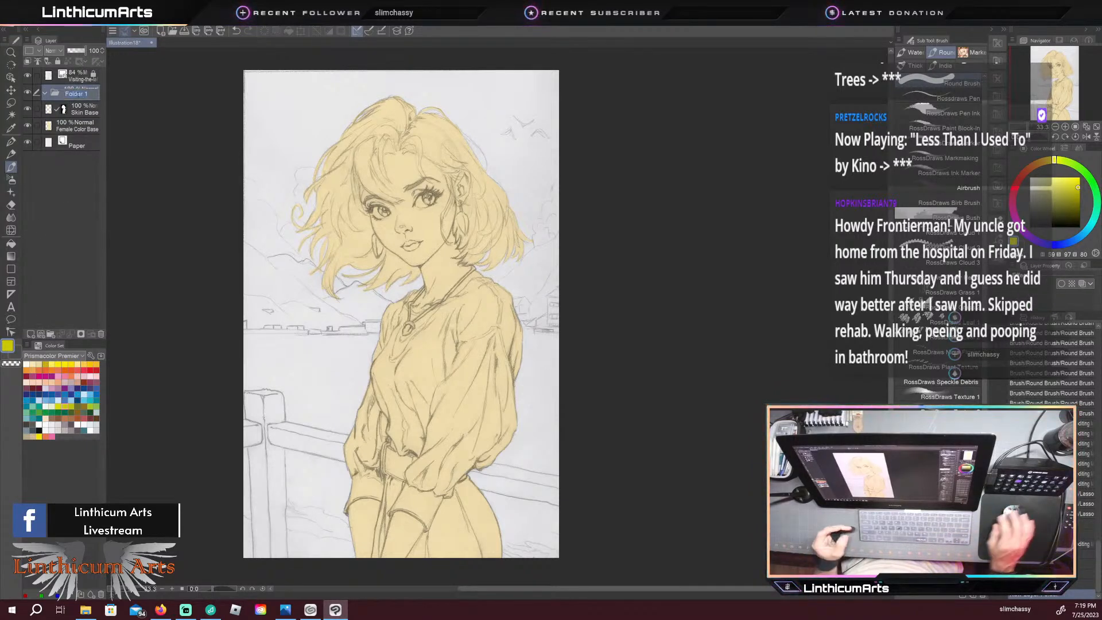
key(Return)
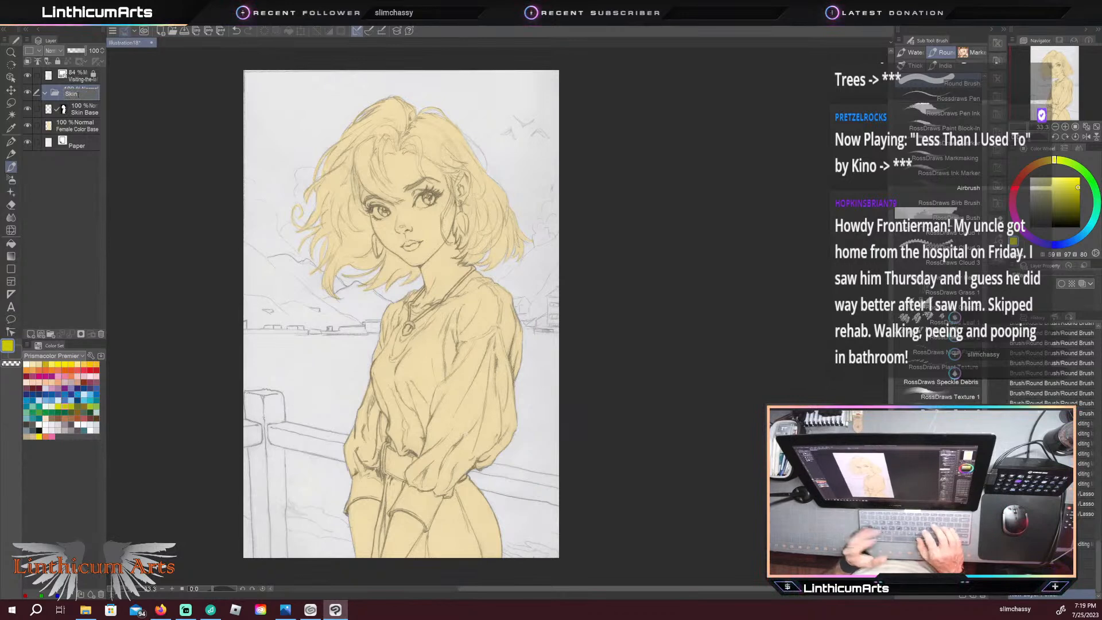
click(83, 115)
drag(86, 112, 81, 95)
Step: Create a folder named Base Colors for the Female Color Base layer, move that layer into it, and reselect Skin Base
click(79, 129)
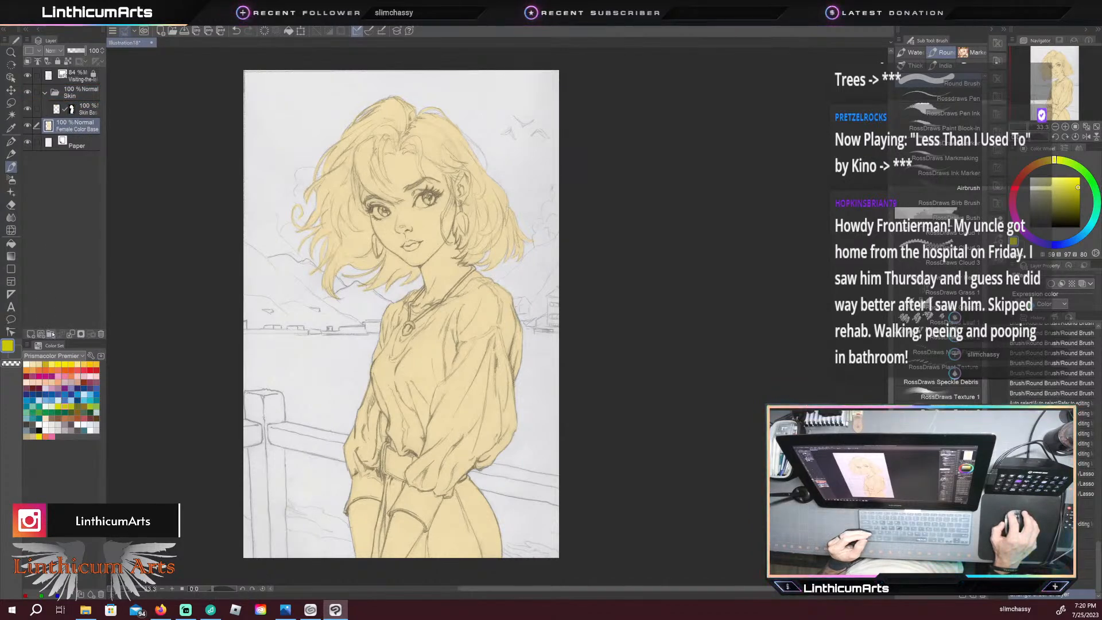
click(51, 334)
double_click(68, 129)
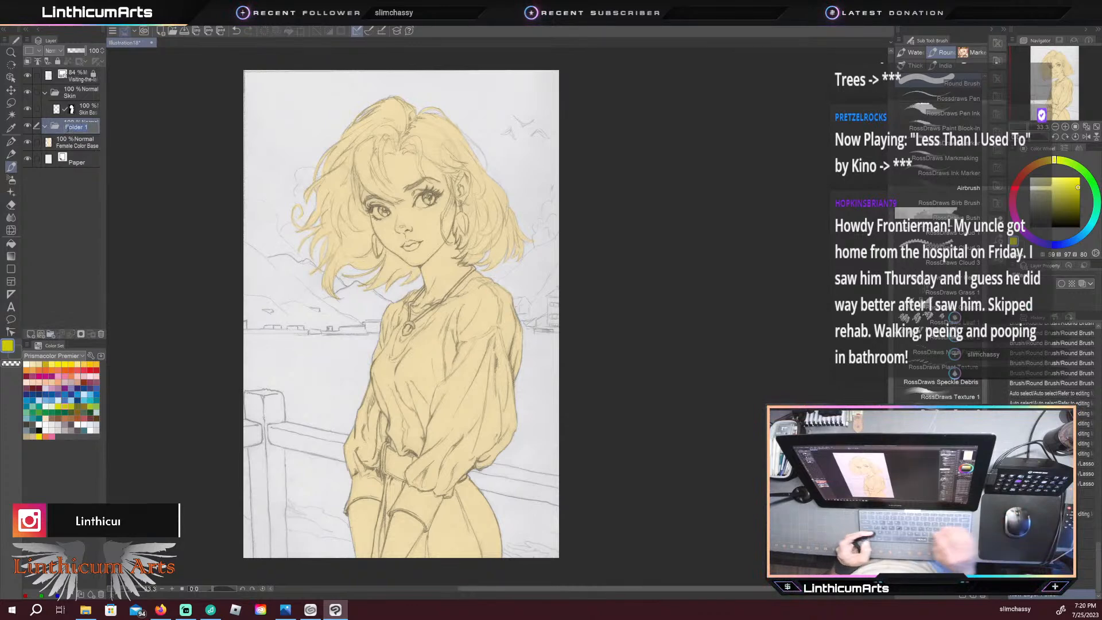
text(Base Colors)
key(Return)
drag(68, 138, 77, 129)
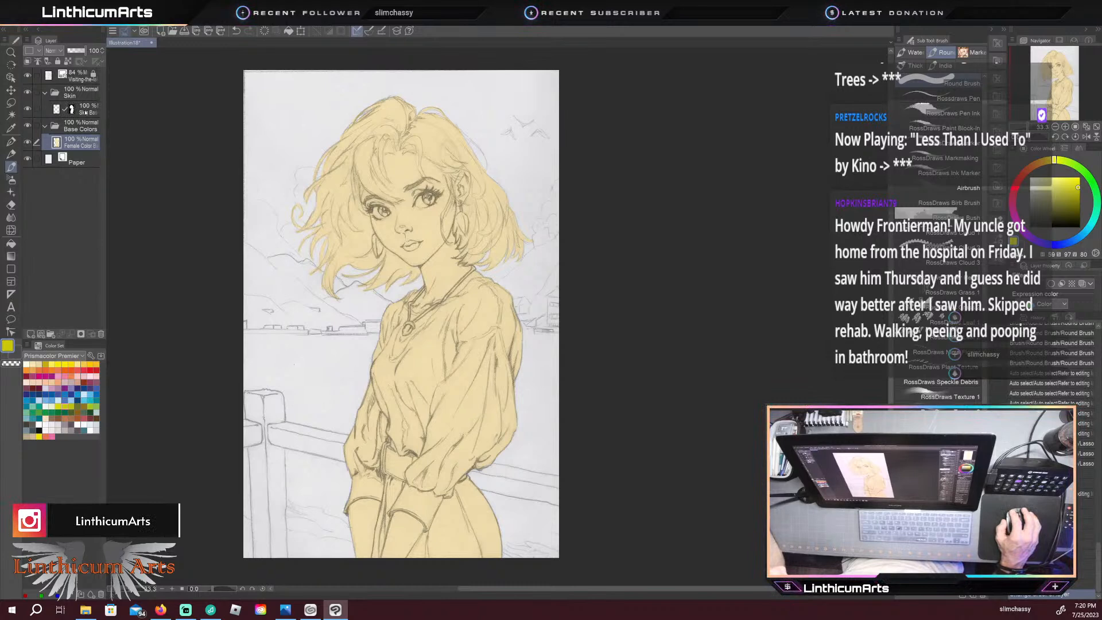
click(85, 112)
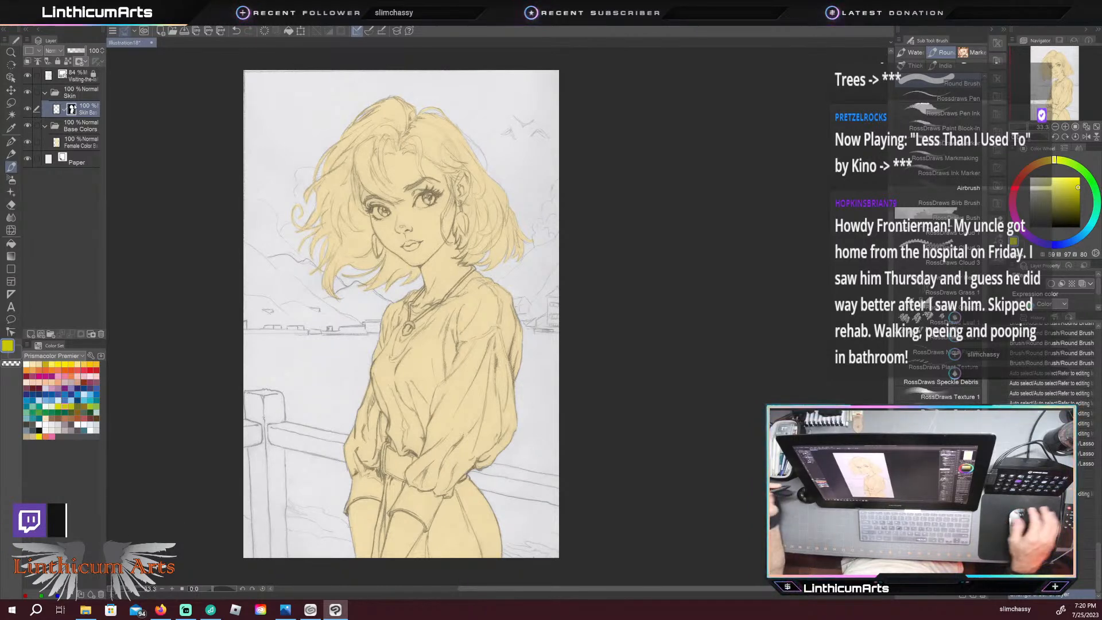
Step: Test a near-black Round Brush stroke and an enlarged eraser on the Skin Base mask over the hair and face
key(ctrl+plus)
drag(276, 321, 352, 498)
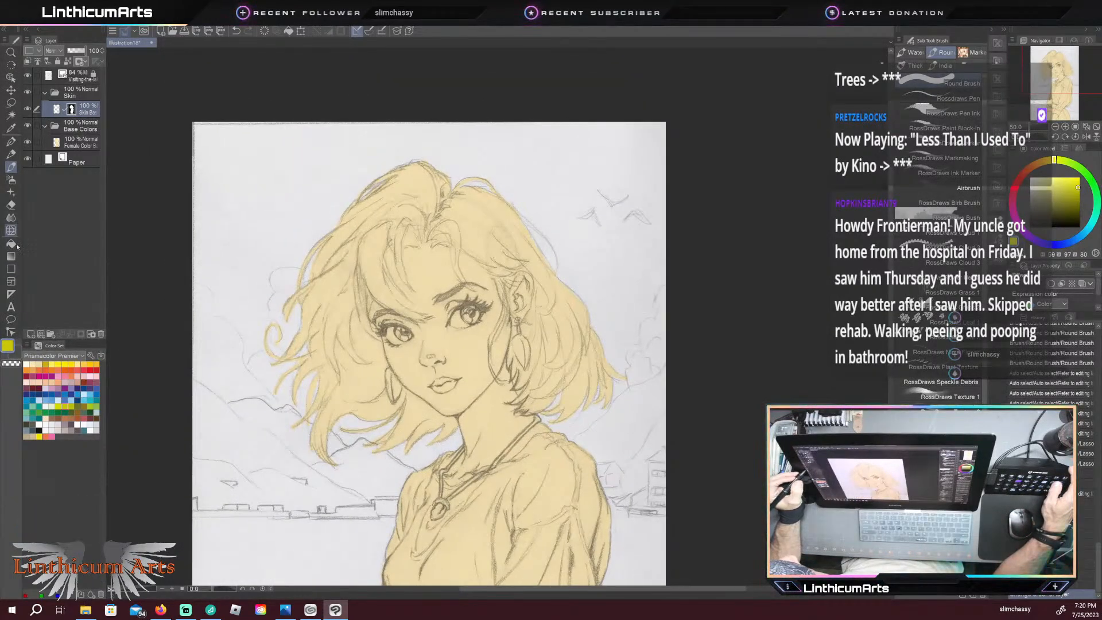
click(24, 406)
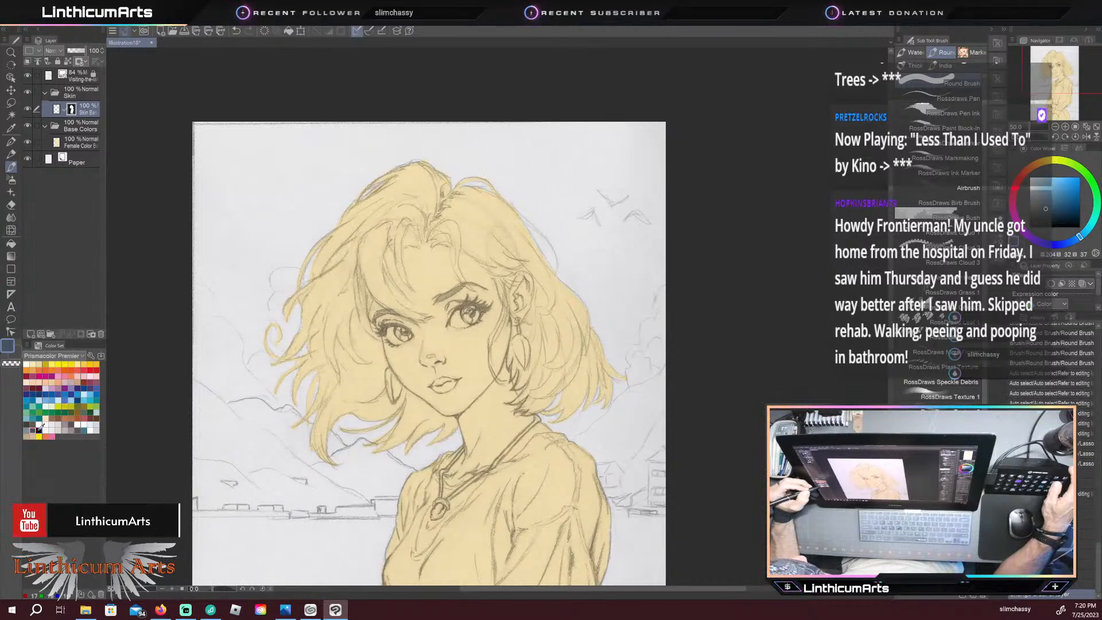
click(39, 427)
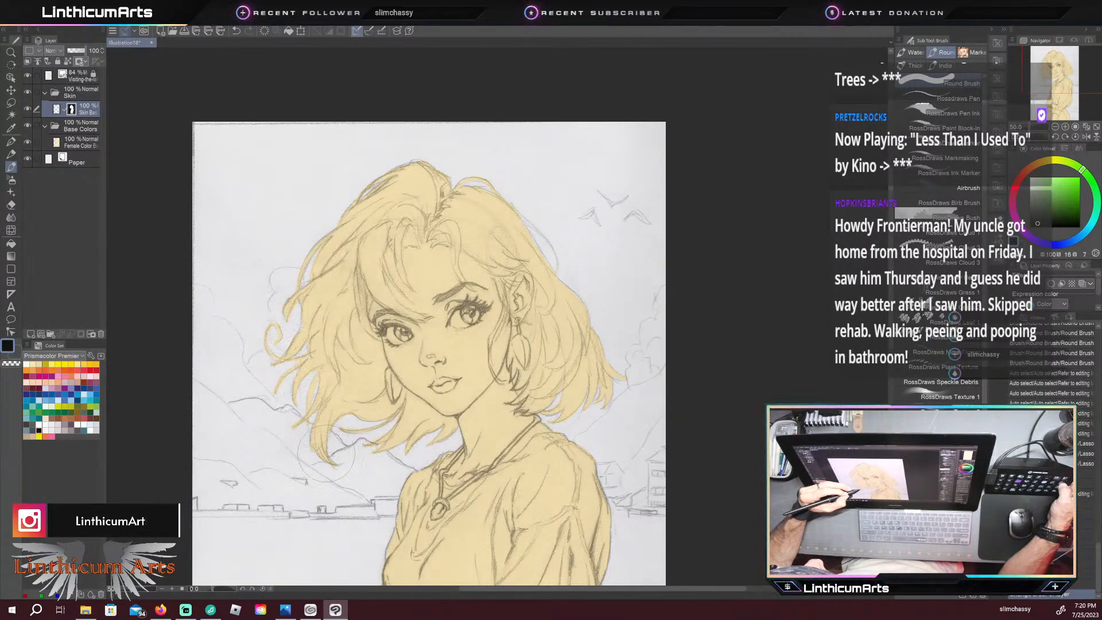
drag(324, 445, 307, 405)
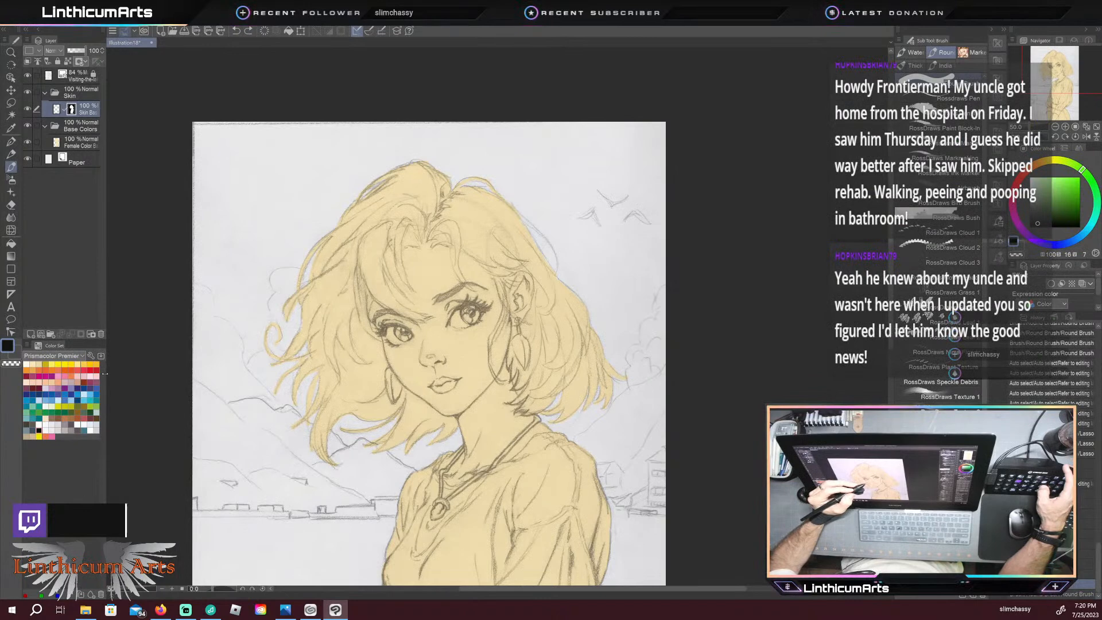
key(e)
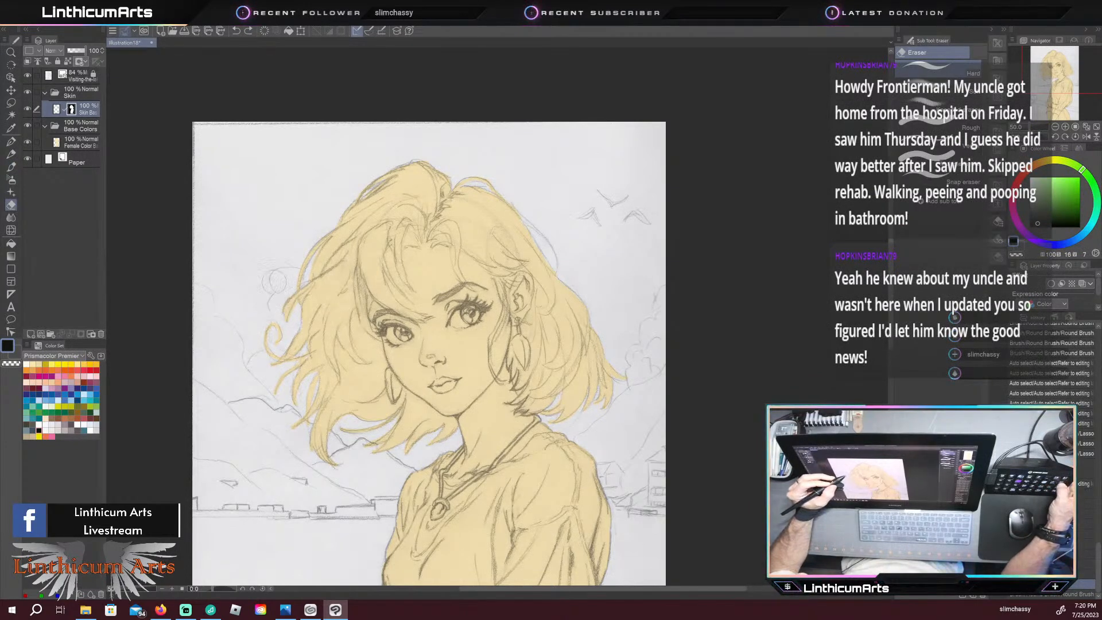
key(])
key(])
key(])
key(])
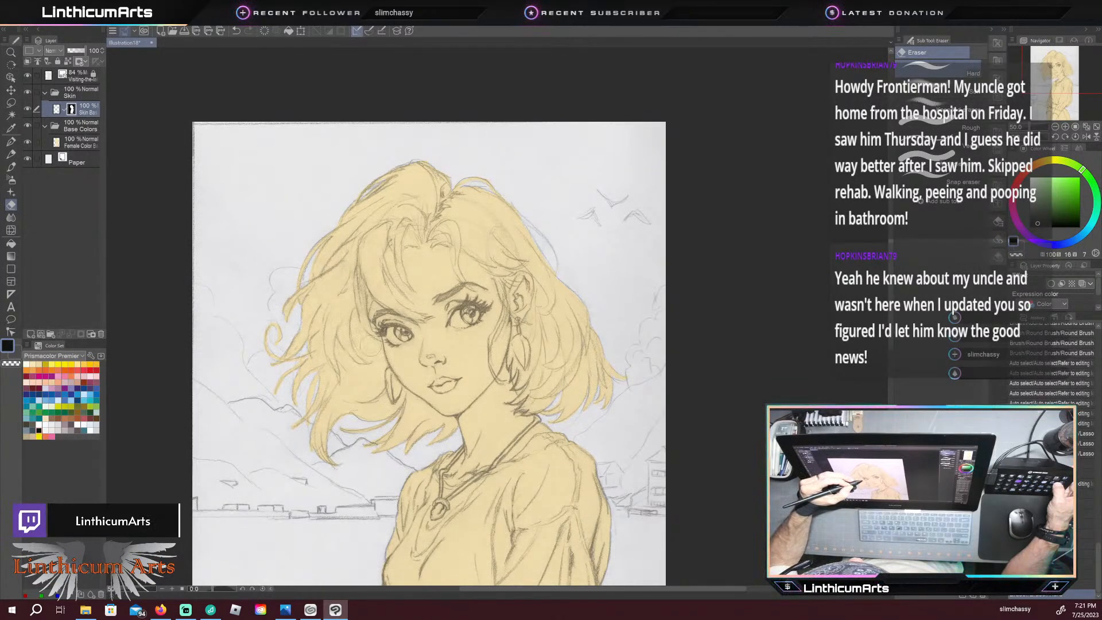
drag(372, 364, 368, 371)
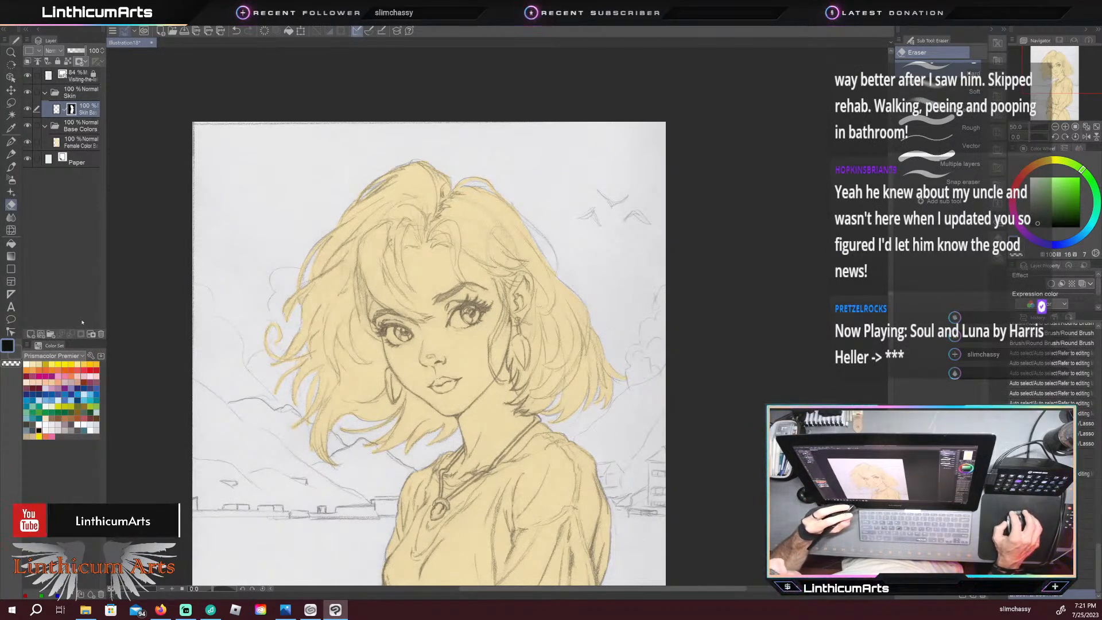
Step: Apply and remove the Skin Base mask, auto-select the figure's silhouette from Female Color Base, and reactivate Skin Base
click(100, 335)
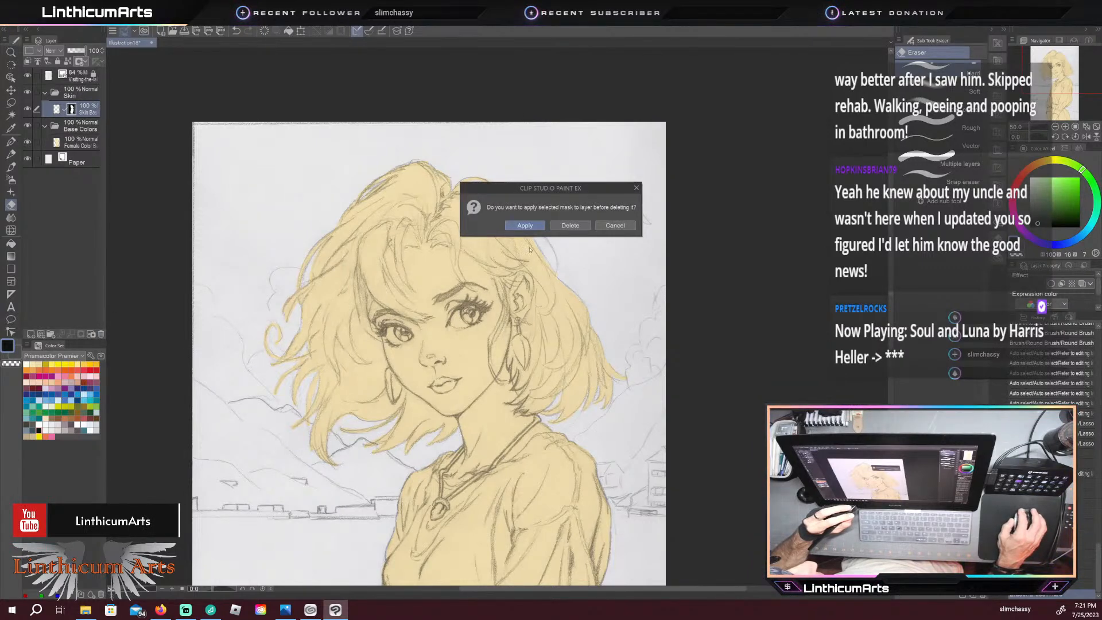
click(533, 228)
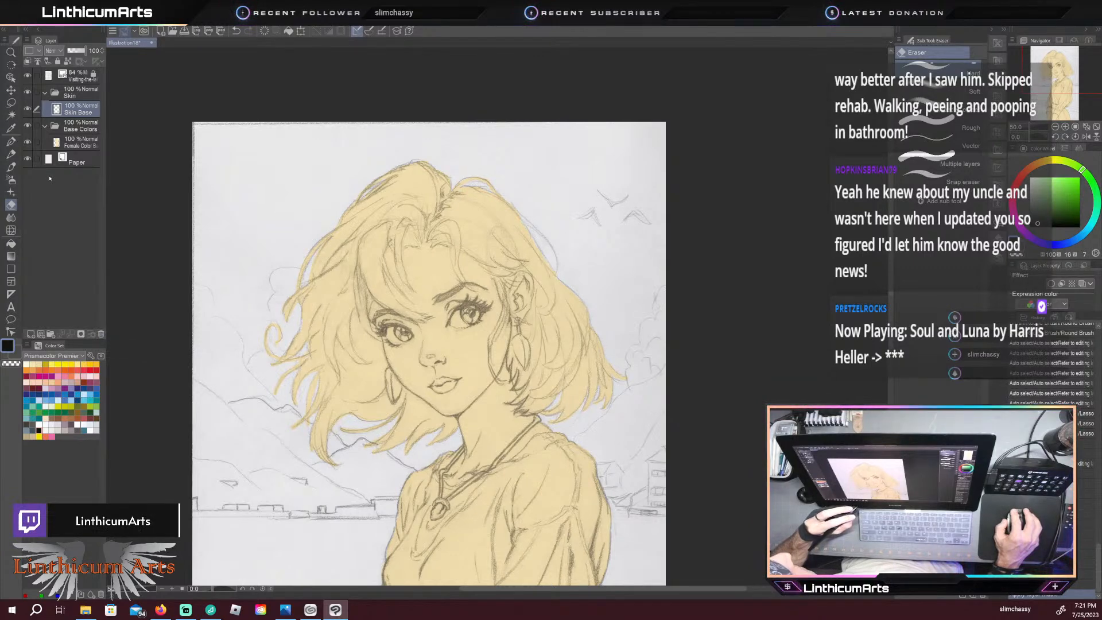
click(82, 147)
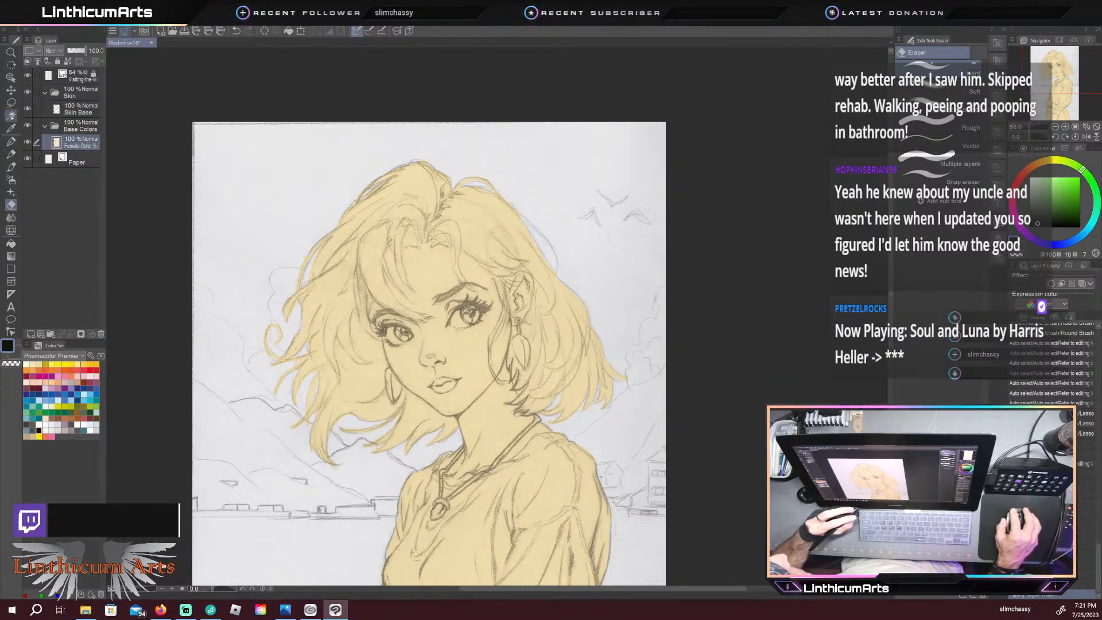
key(w)
click(431, 384)
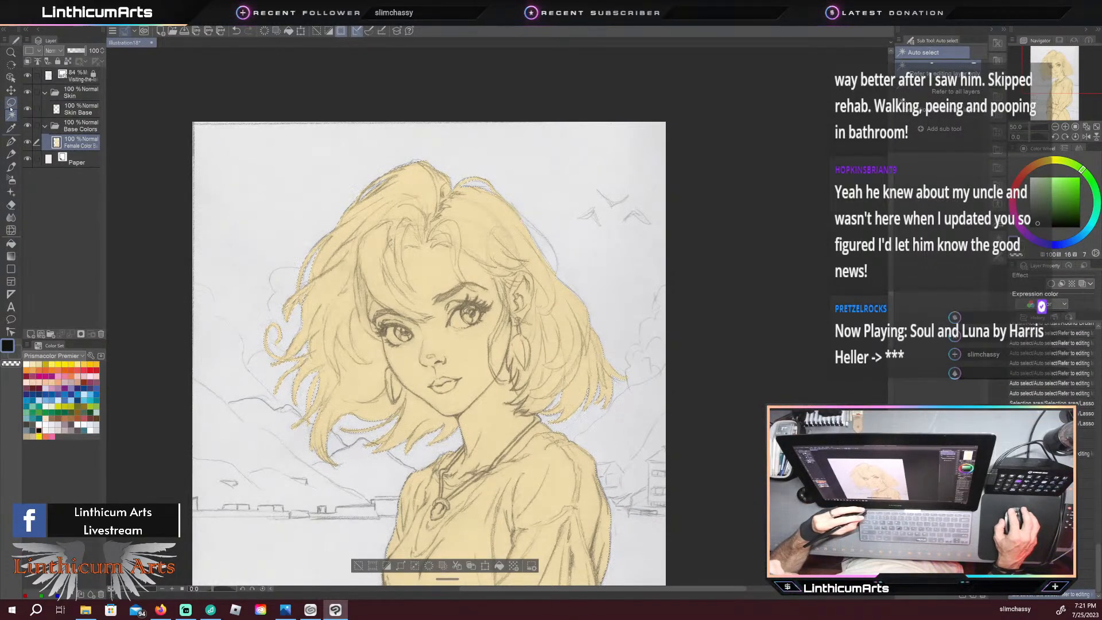
click(11, 107)
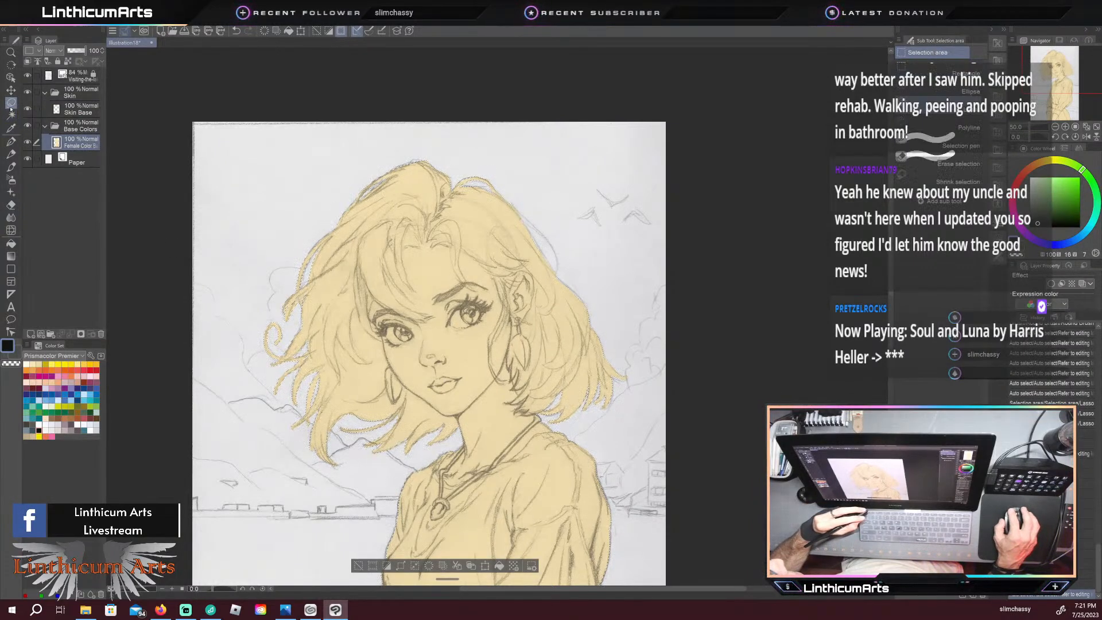
click(81, 109)
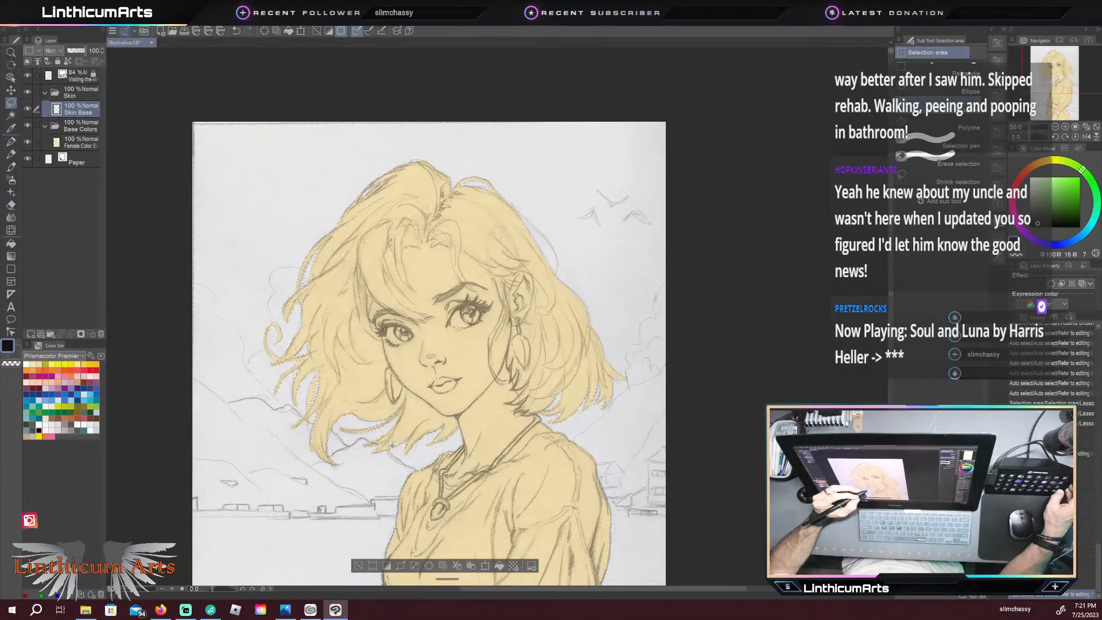
Step: Lasso the hair left of the face and the upper blouse out of the figure selection
scroll(391, 445, up, 2)
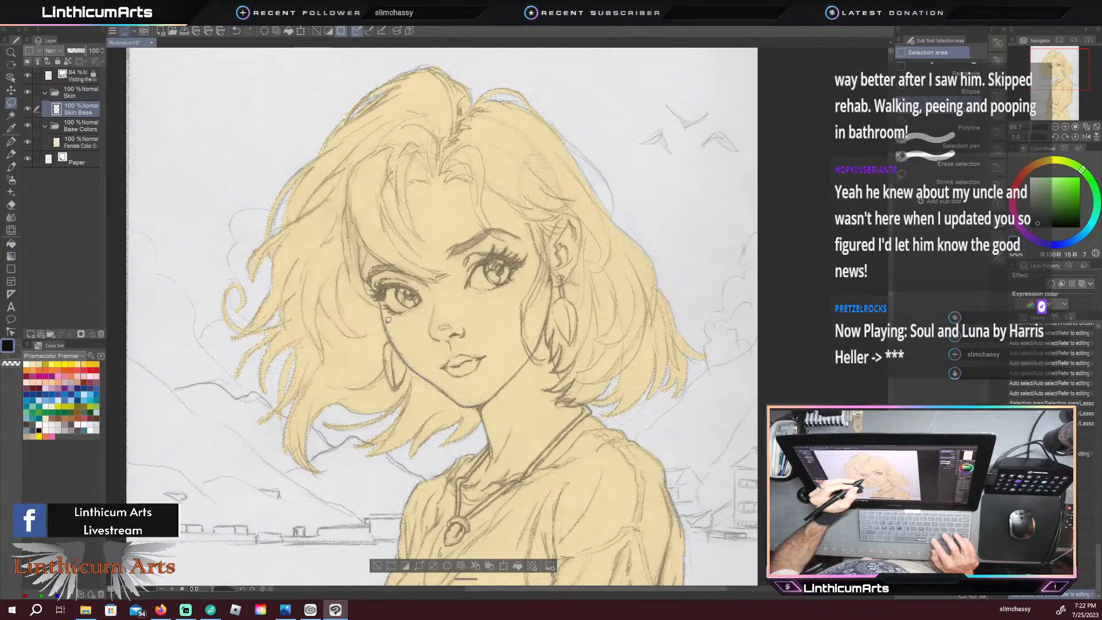
mouse_move(331, 140)
mouse_down()
mouse_move(191, 233)
mouse_move(264, 402)
mouse_move(406, 477)
mouse_up()
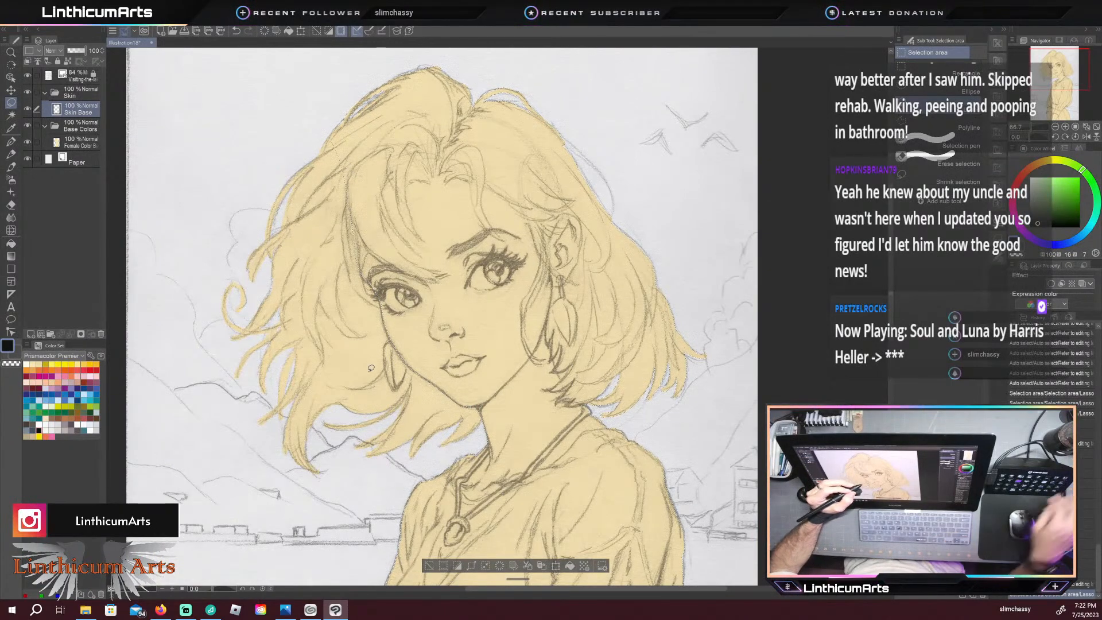
drag(395, 462, 352, 395)
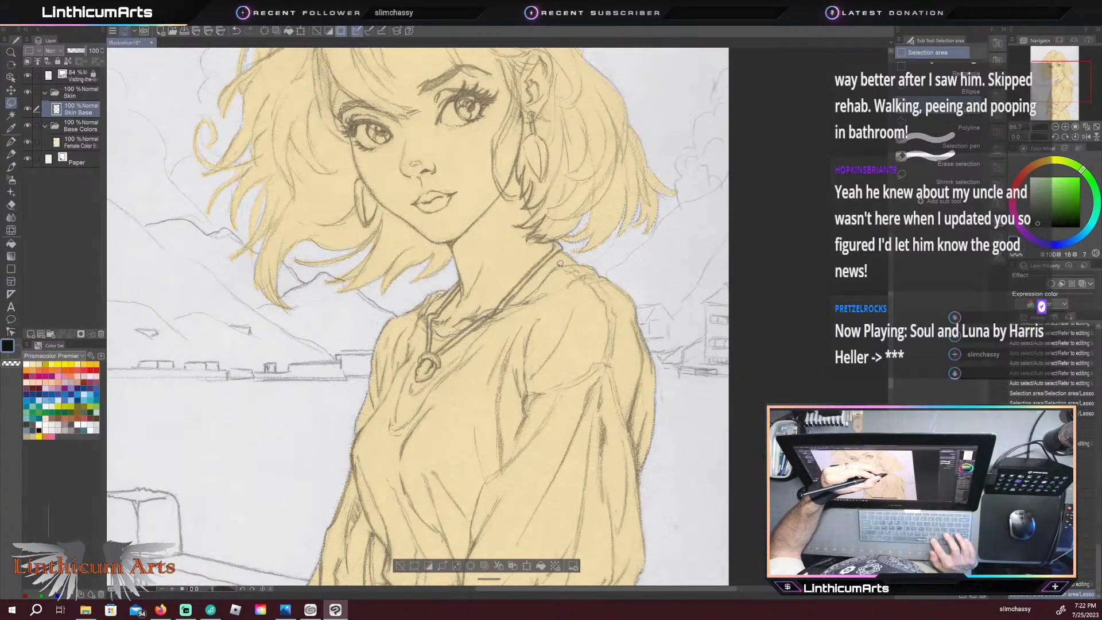
mouse_move(600, 261)
mouse_down()
mouse_move(646, 288)
mouse_move(694, 389)
mouse_move(658, 507)
mouse_move(518, 524)
mouse_up()
mouse_move(316, 461)
mouse_down()
mouse_move(292, 413)
mouse_move(329, 344)
mouse_up()
drag(447, 281, 448, 281)
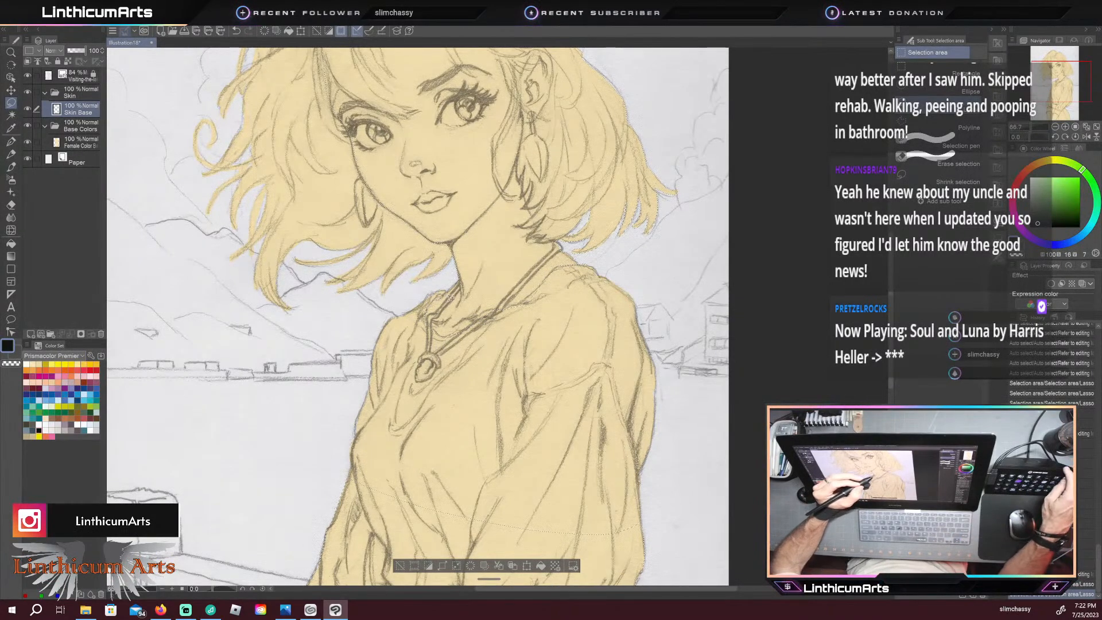
Step: Lasso the lower blouse, sleeves and skirt out of the selection, following the straps and the bands around the forearms
scroll(379, 310, down, 5)
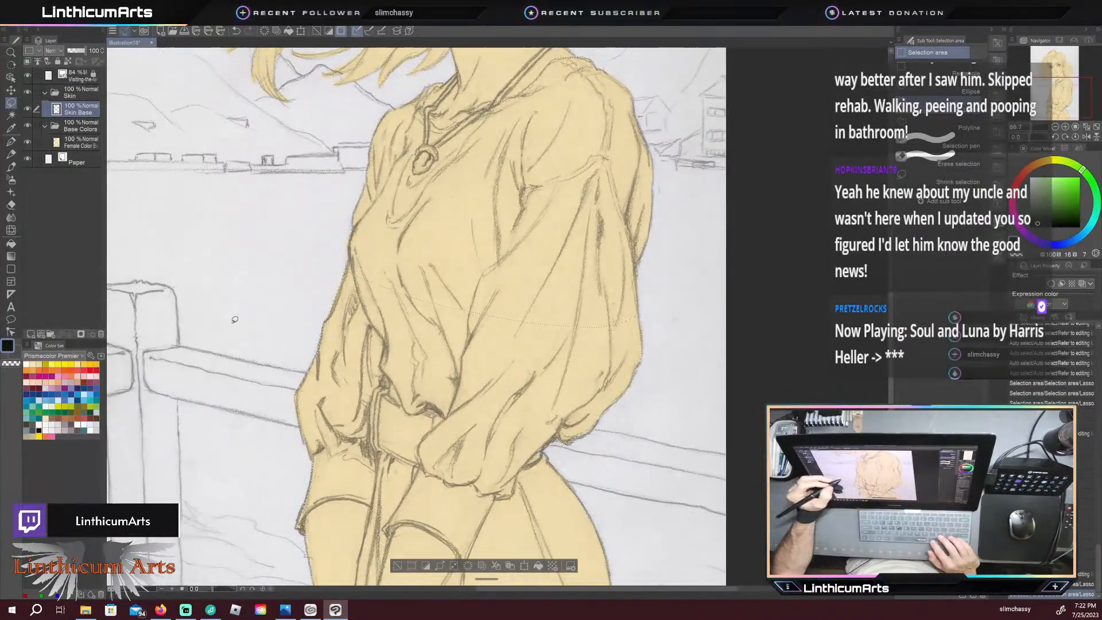
scroll(348, 470, down, 3)
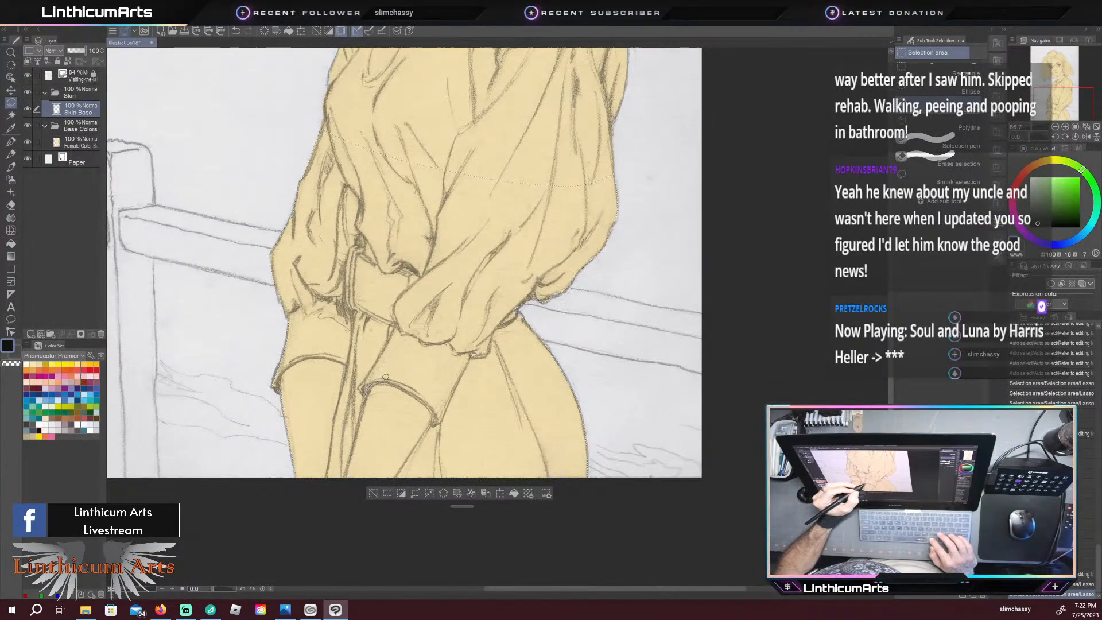
mouse_move(438, 443)
mouse_down()
mouse_move(623, 385)
mouse_move(658, 209)
mouse_move(500, 109)
mouse_move(296, 110)
mouse_move(211, 202)
mouse_move(306, 297)
mouse_move(380, 316)
mouse_move(366, 342)
mouse_up()
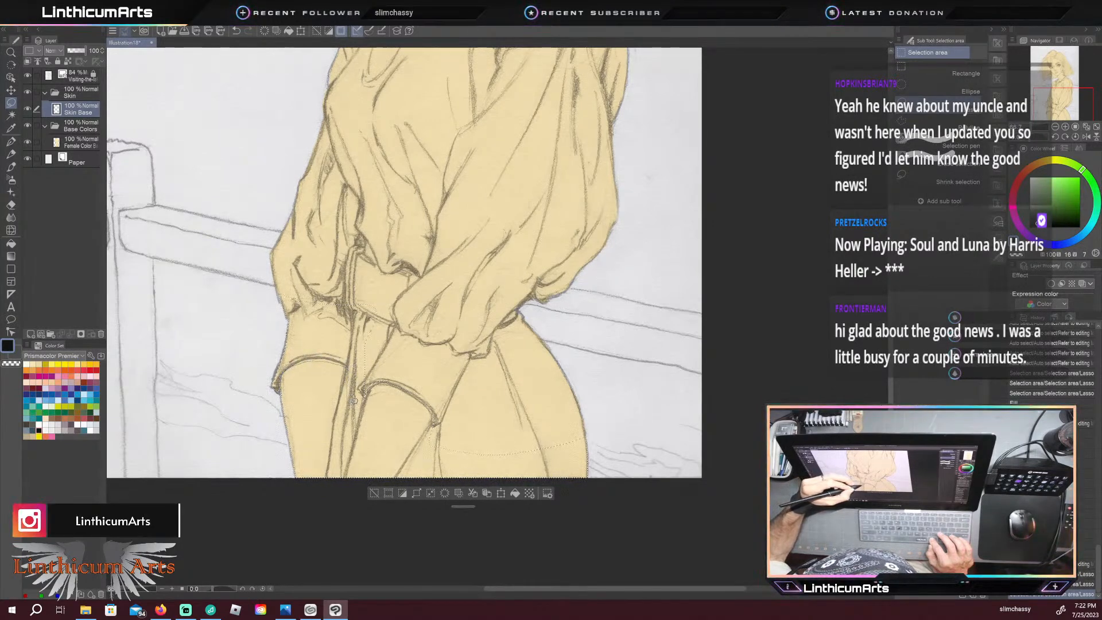
drag(244, 382, 278, 388)
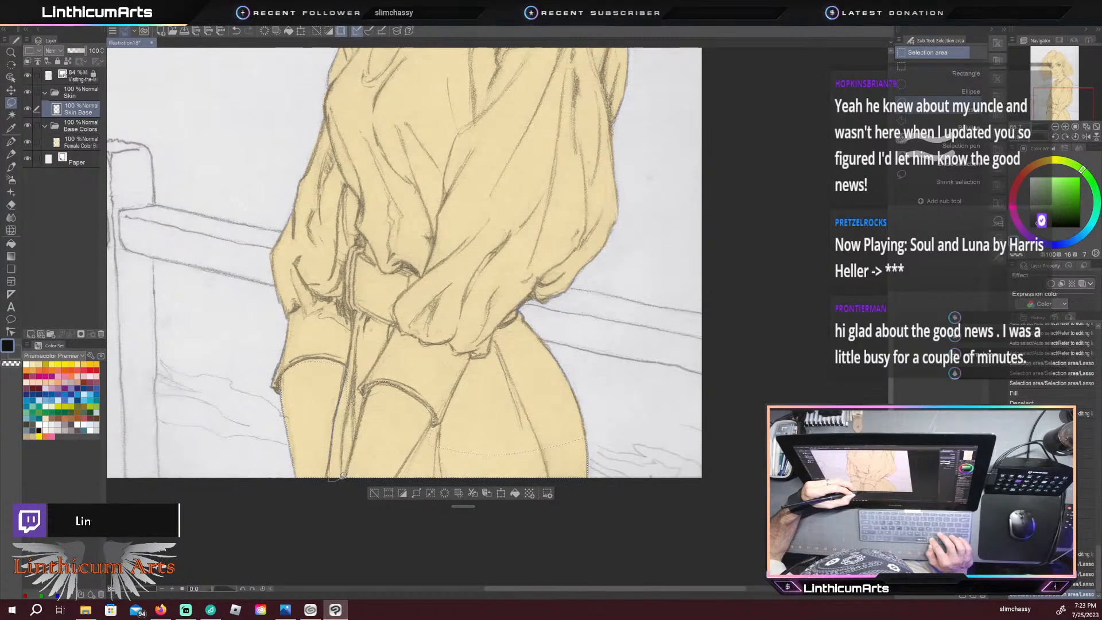
mouse_move(374, 352)
mouse_down()
mouse_move(330, 467)
mouse_move(342, 459)
mouse_up()
mouse_move(424, 437)
mouse_down()
mouse_move(399, 478)
mouse_move(574, 485)
mouse_move(598, 405)
mouse_move(483, 350)
mouse_up()
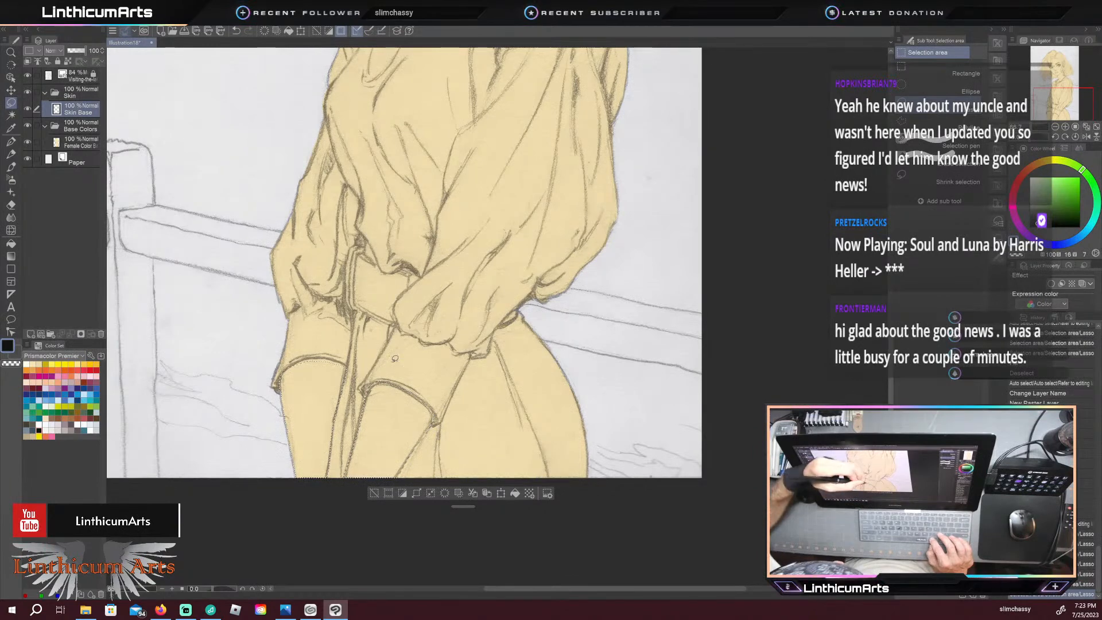
drag(371, 388, 369, 390)
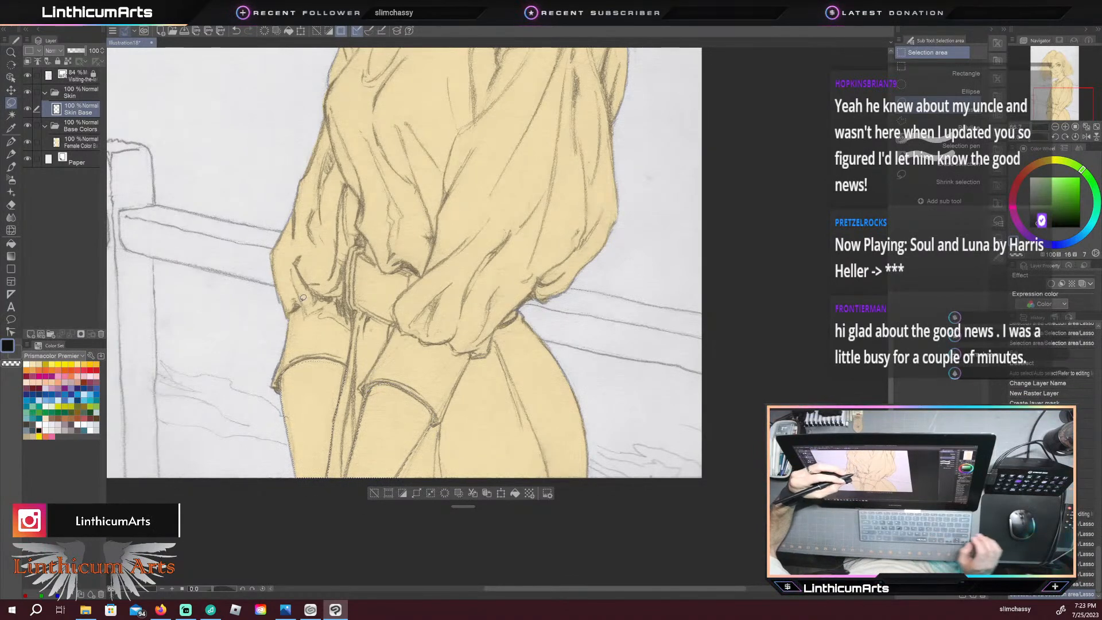
scroll(328, 402, up, 3)
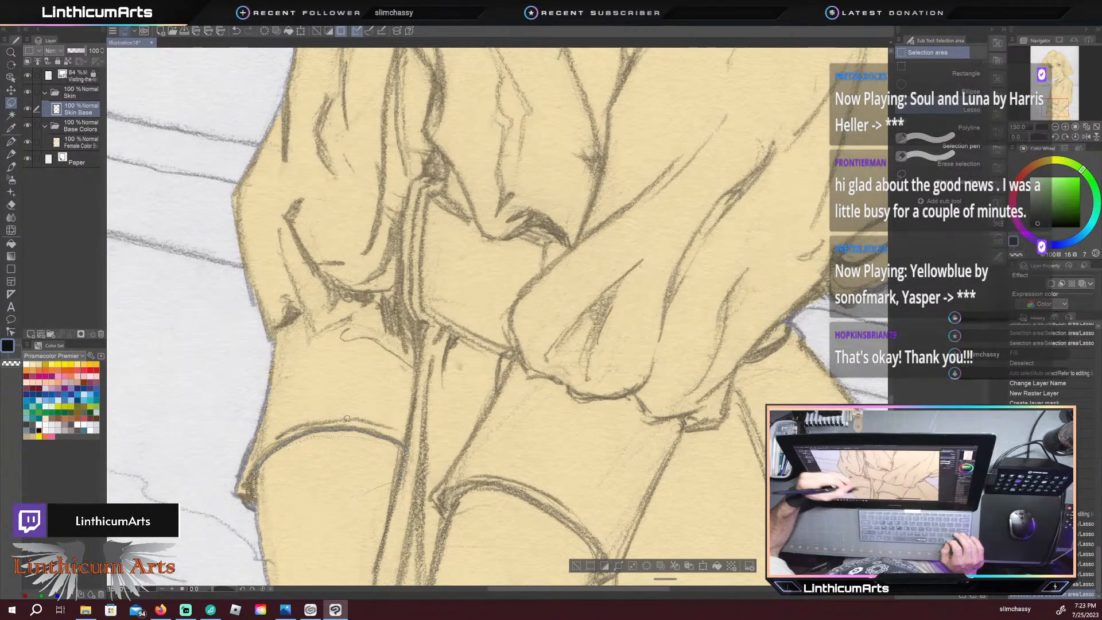
drag(345, 441, 417, 469)
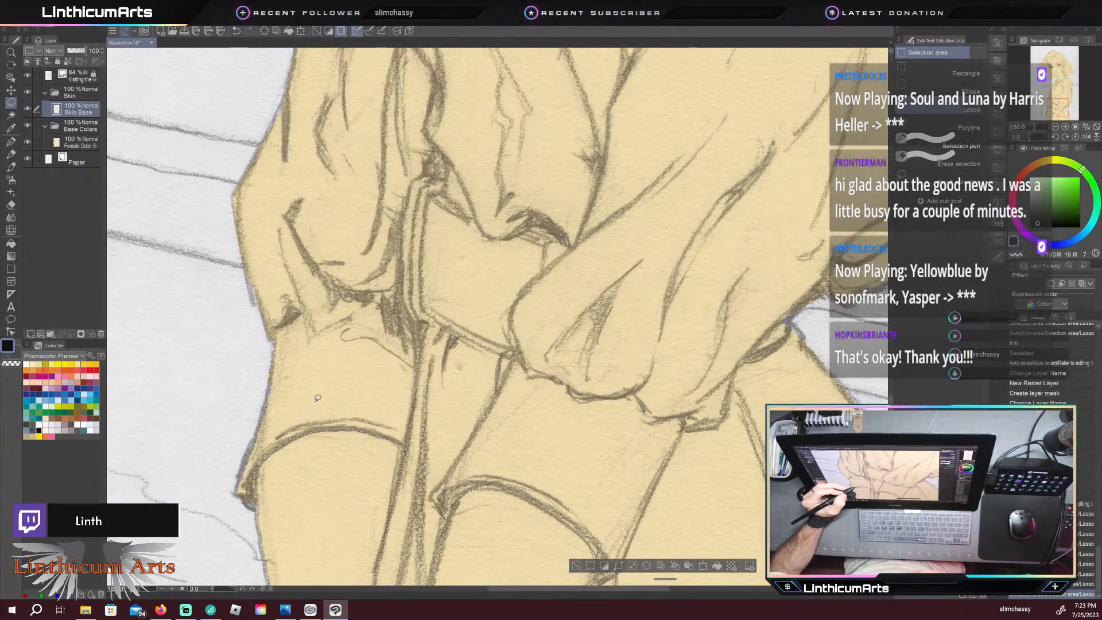
Step: Refine the selection with the Lasso along the neckline and both sides of the necklace cord
key(ctrl+minus)
key(ctrl+minus)
key(ctrl+minus)
drag(418, 193, 396, 432)
key(ctrl+plus)
scroll(396, 431, up, 2)
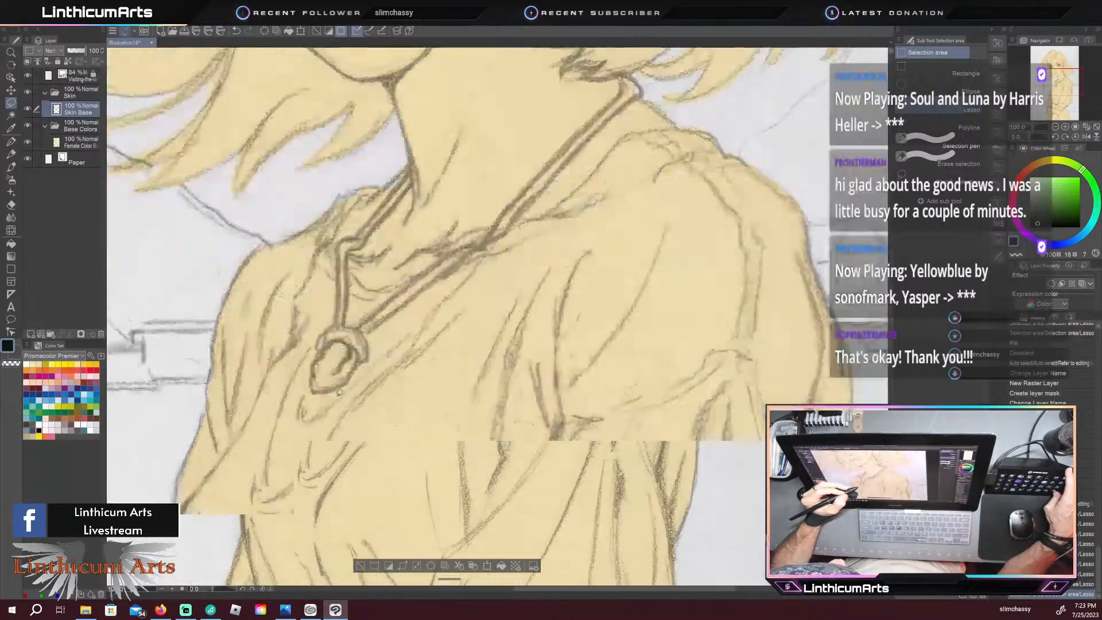
drag(336, 285, 362, 397)
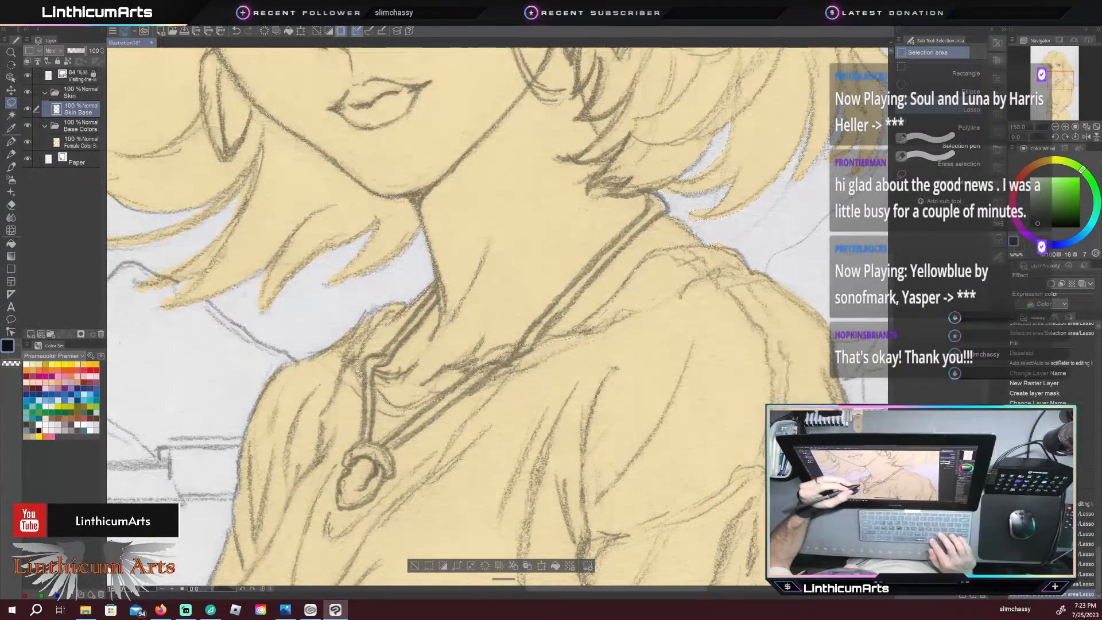
mouse_move(368, 384)
mouse_down()
mouse_move(364, 369)
mouse_move(438, 288)
mouse_up()
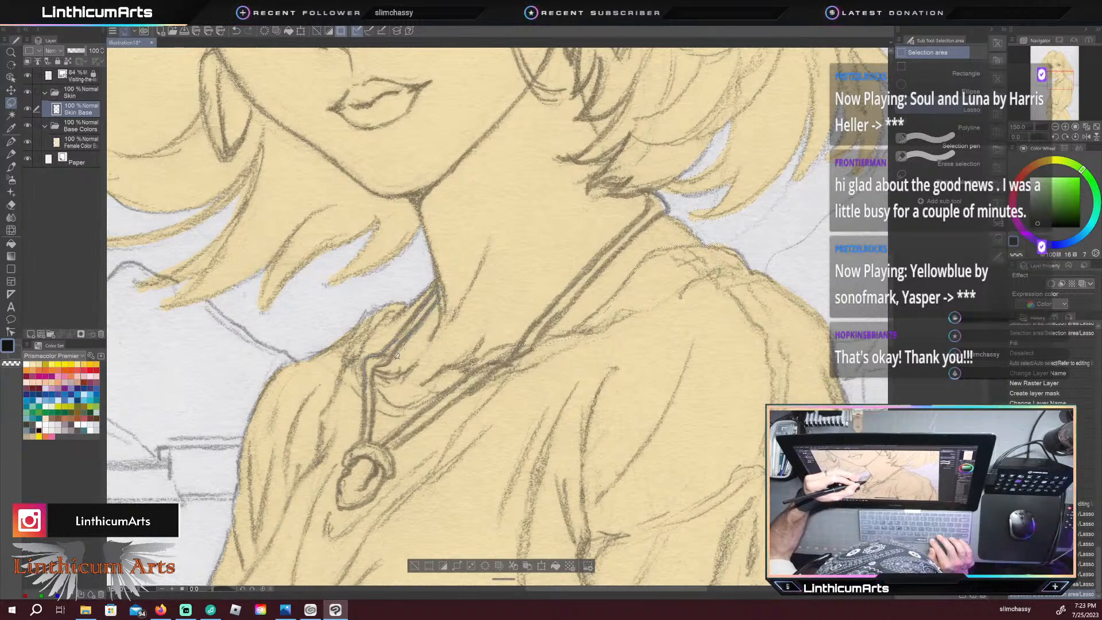
drag(382, 363, 370, 390)
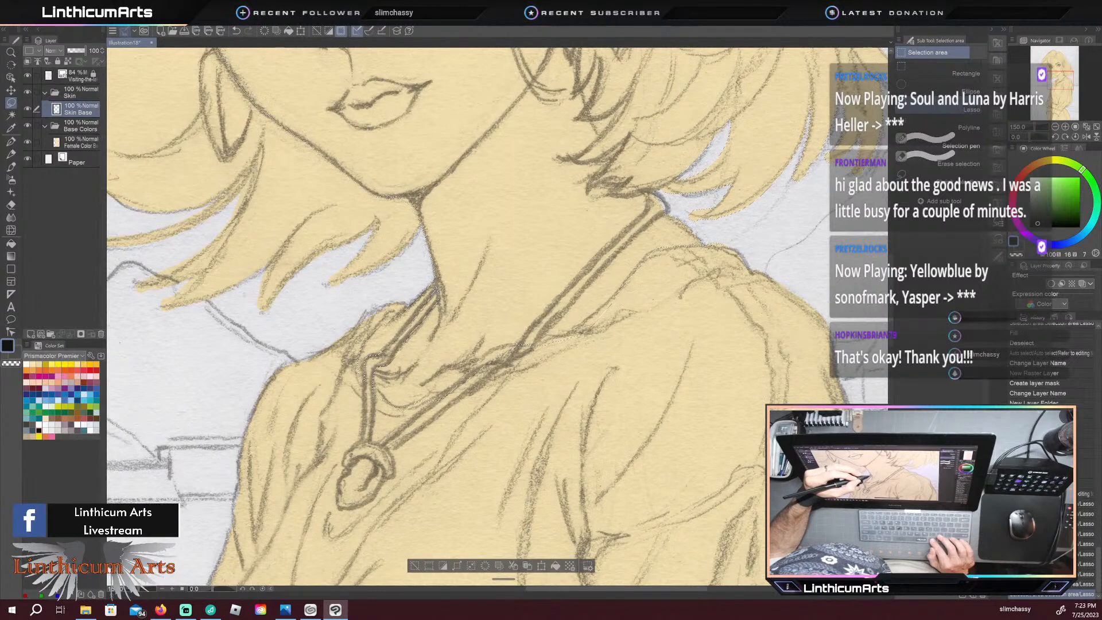
drag(438, 277, 441, 290)
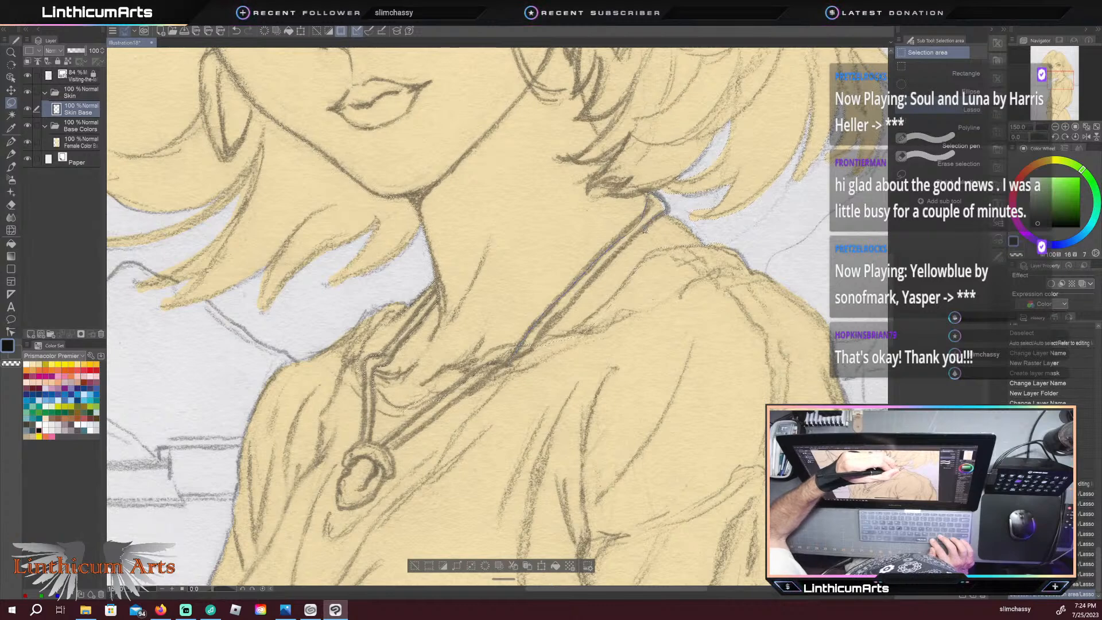
drag(558, 317, 528, 347)
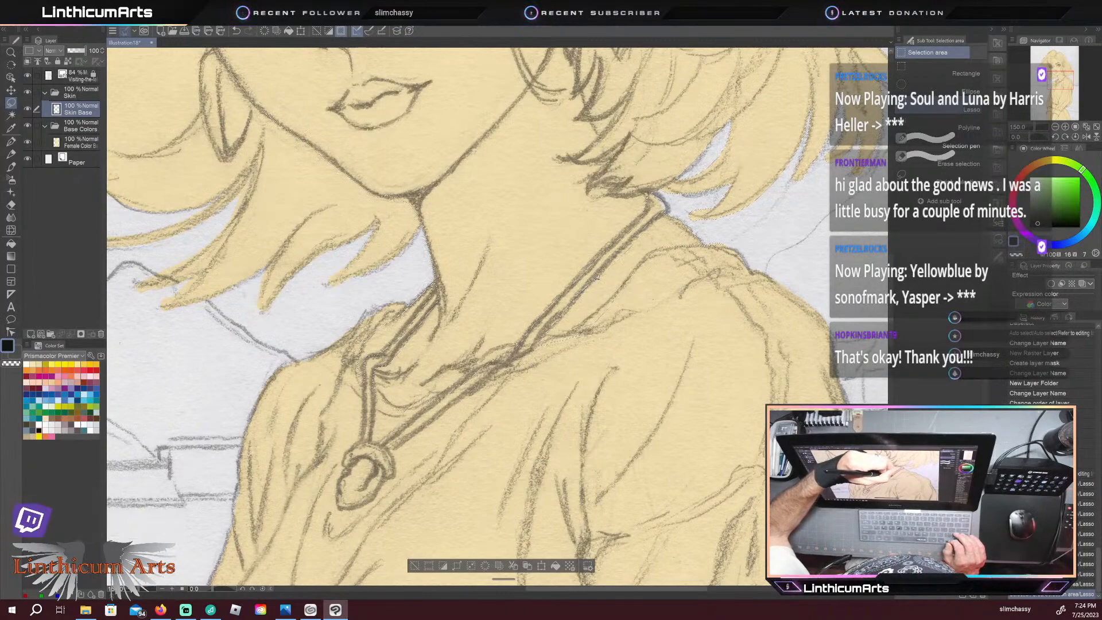
drag(615, 267, 586, 307)
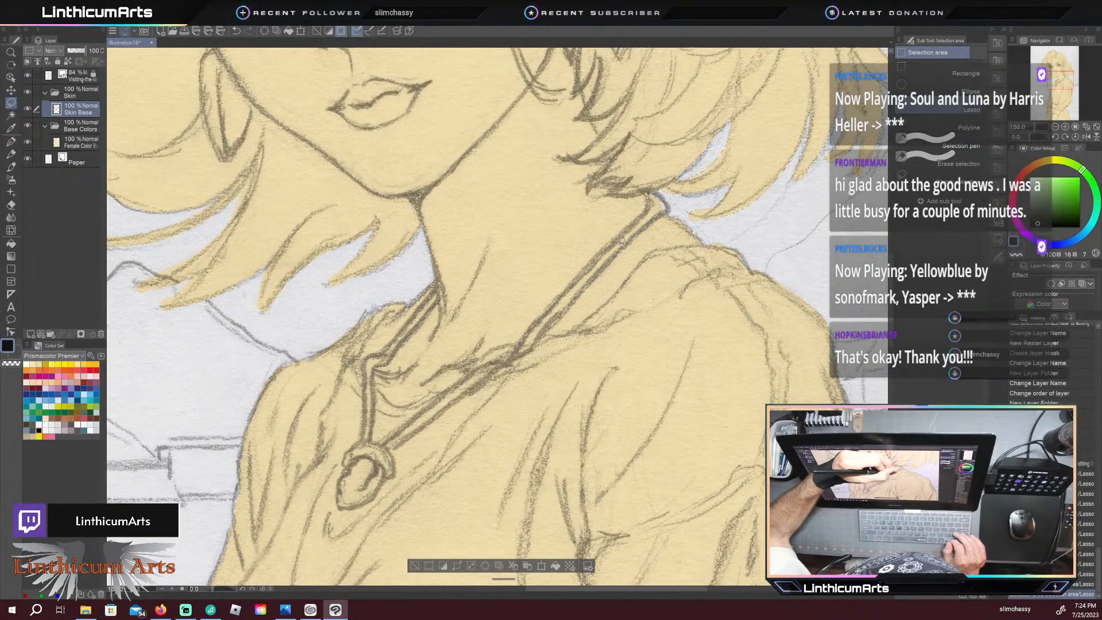
Step: Lasso the hair right of the neck and jaw out of the selection, following the strand tips behind the feather earring
mouse_move(533, 184)
mouse_down()
mouse_move(515, 218)
mouse_move(435, 267)
mouse_move(430, 315)
mouse_move(451, 398)
mouse_up()
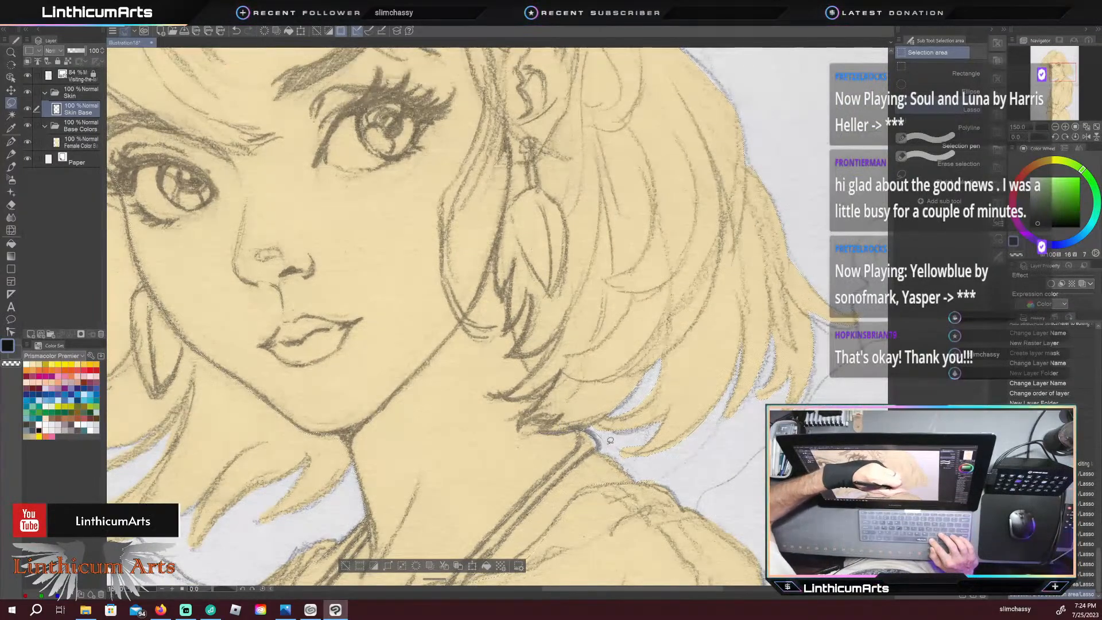
mouse_move(735, 452)
mouse_down()
mouse_move(841, 375)
mouse_move(824, 226)
mouse_move(630, 198)
mouse_up()
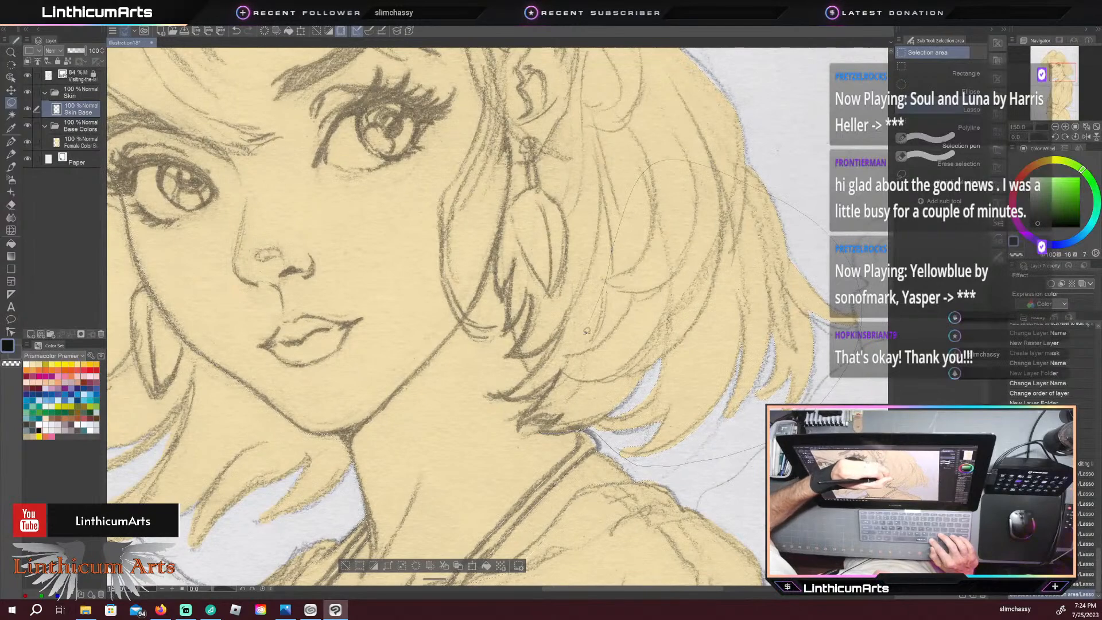
mouse_move(527, 411)
mouse_down()
mouse_move(566, 414)
mouse_move(550, 432)
mouse_up()
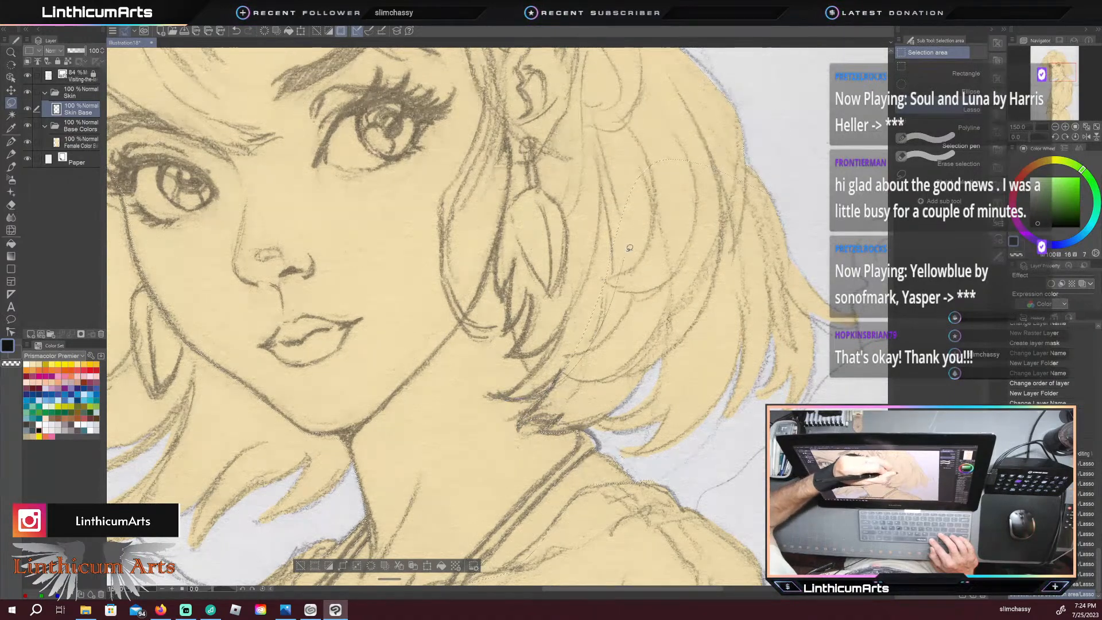
mouse_move(659, 152)
mouse_down()
mouse_move(637, 152)
mouse_move(584, 285)
mouse_move(499, 396)
mouse_up()
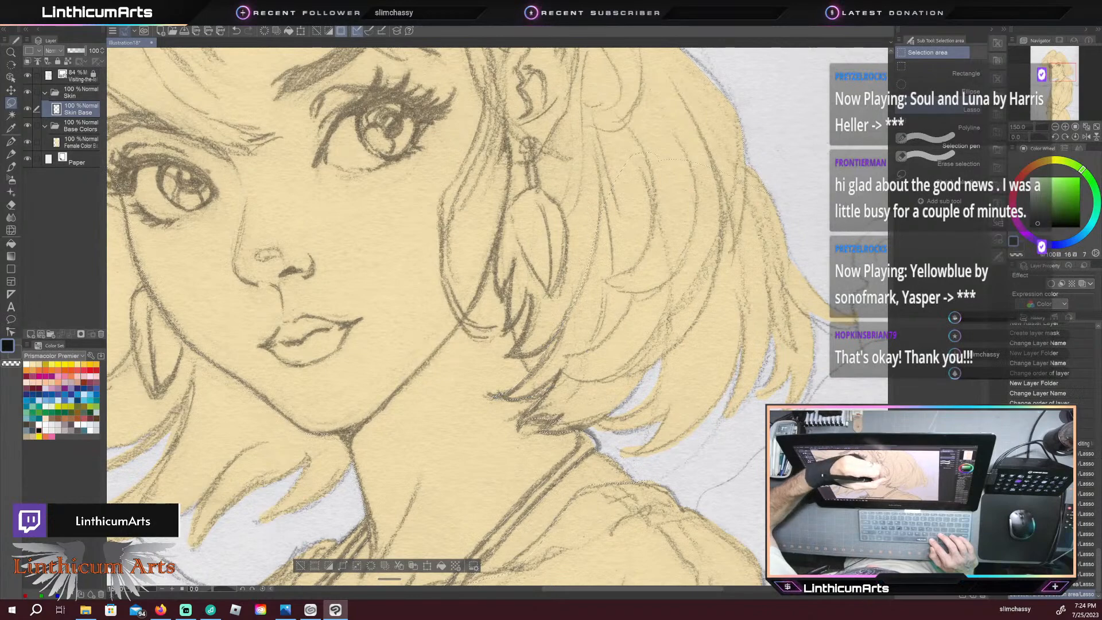
mouse_move(554, 357)
mouse_down()
mouse_move(653, 180)
mouse_move(547, 275)
mouse_move(509, 357)
mouse_up()
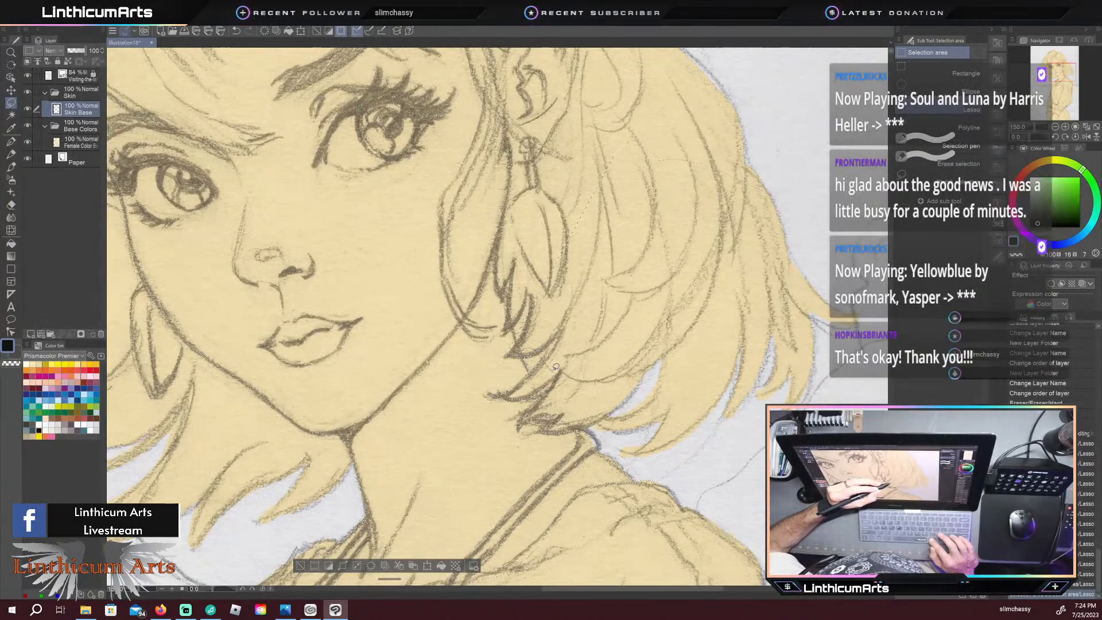
mouse_move(542, 370)
mouse_down()
mouse_move(540, 390)
mouse_move(533, 377)
mouse_up()
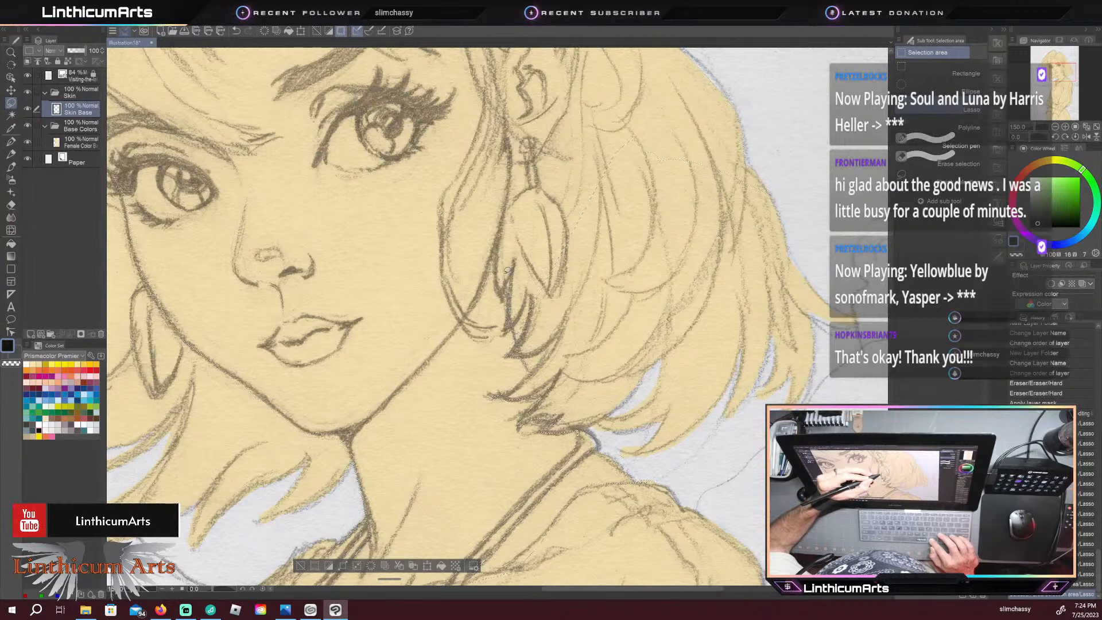
drag(794, 185, 792, 190)
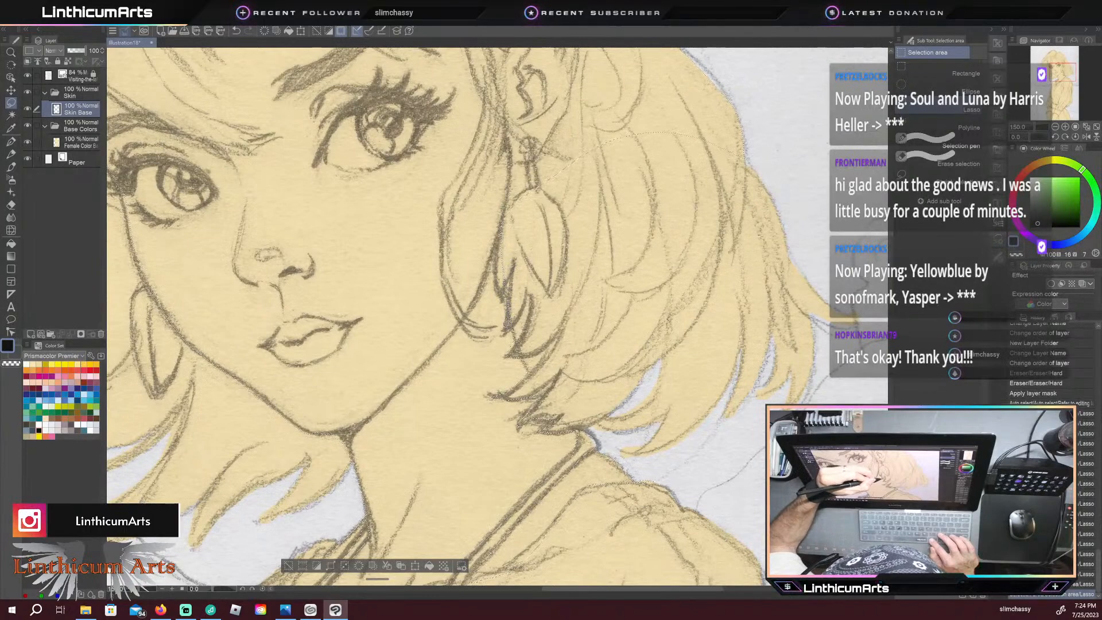
Step: Trim the selection with the Lasso around the feather earring, the earlobe and the hair strands in front of the right ear
drag(507, 332, 524, 295)
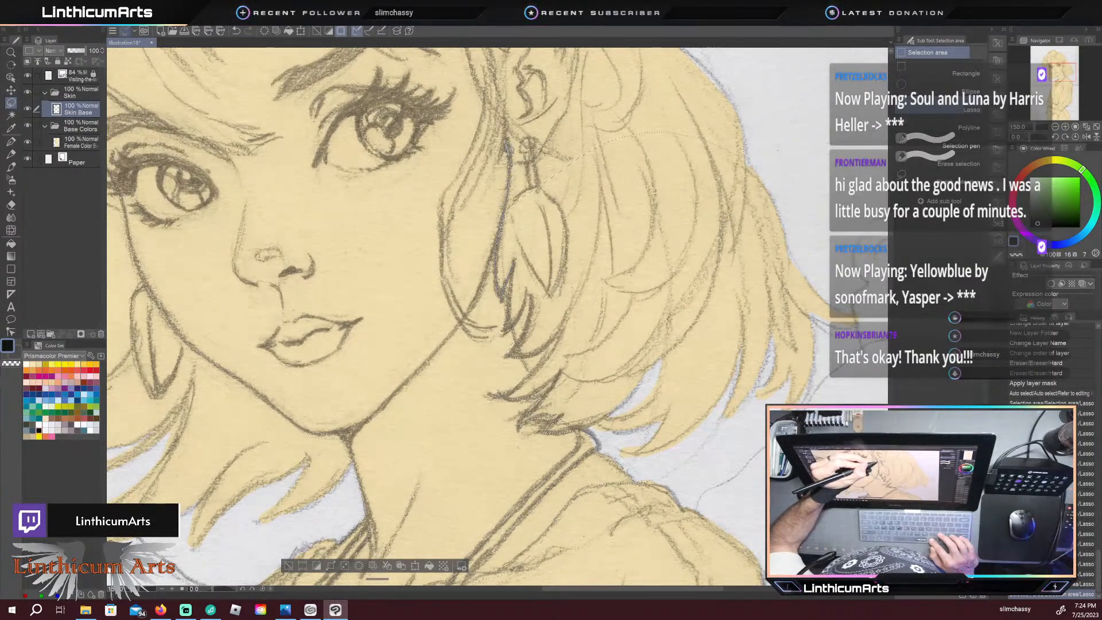
drag(511, 166, 513, 230)
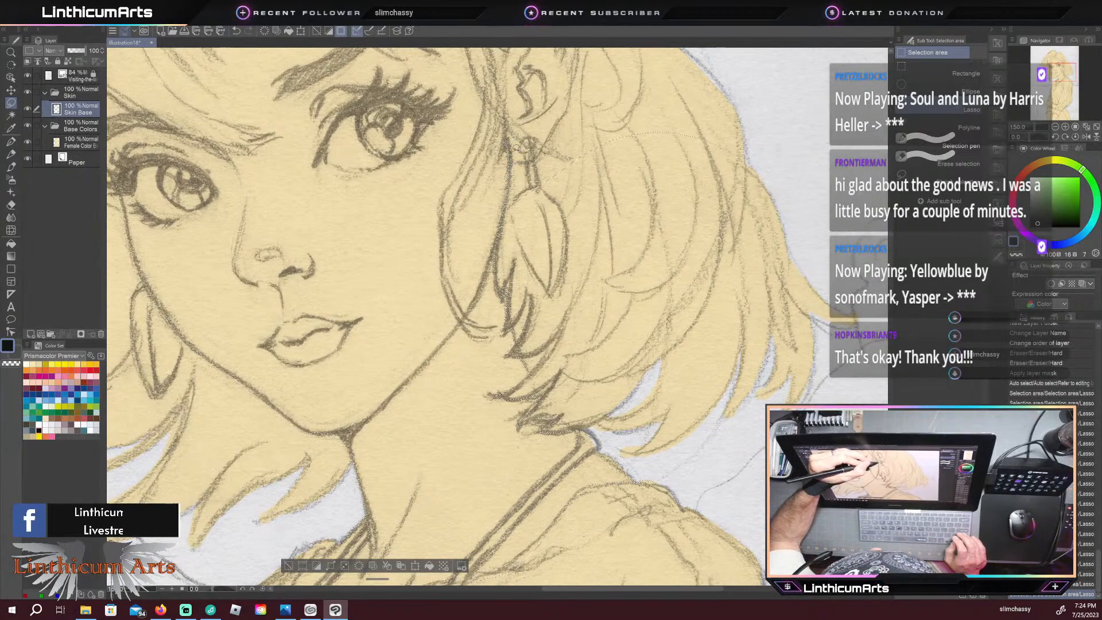
mouse_move(500, 175)
mouse_down()
mouse_move(483, 223)
mouse_move(363, 333)
mouse_up()
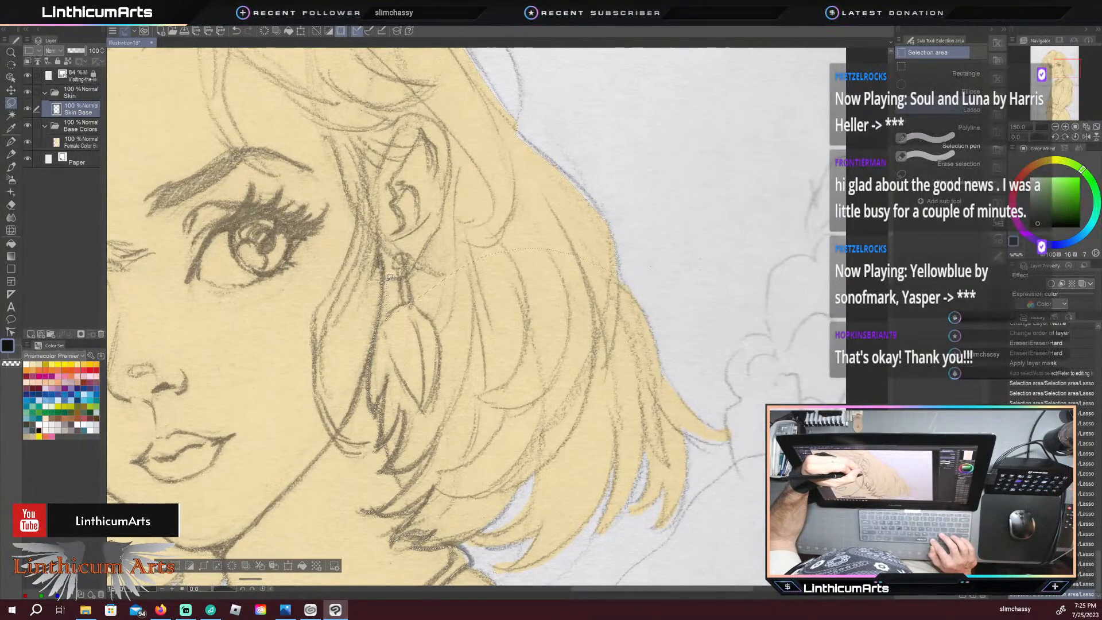
mouse_move(449, 185)
mouse_down()
mouse_move(446, 133)
mouse_move(426, 111)
mouse_move(389, 122)
mouse_move(389, 141)
mouse_up()
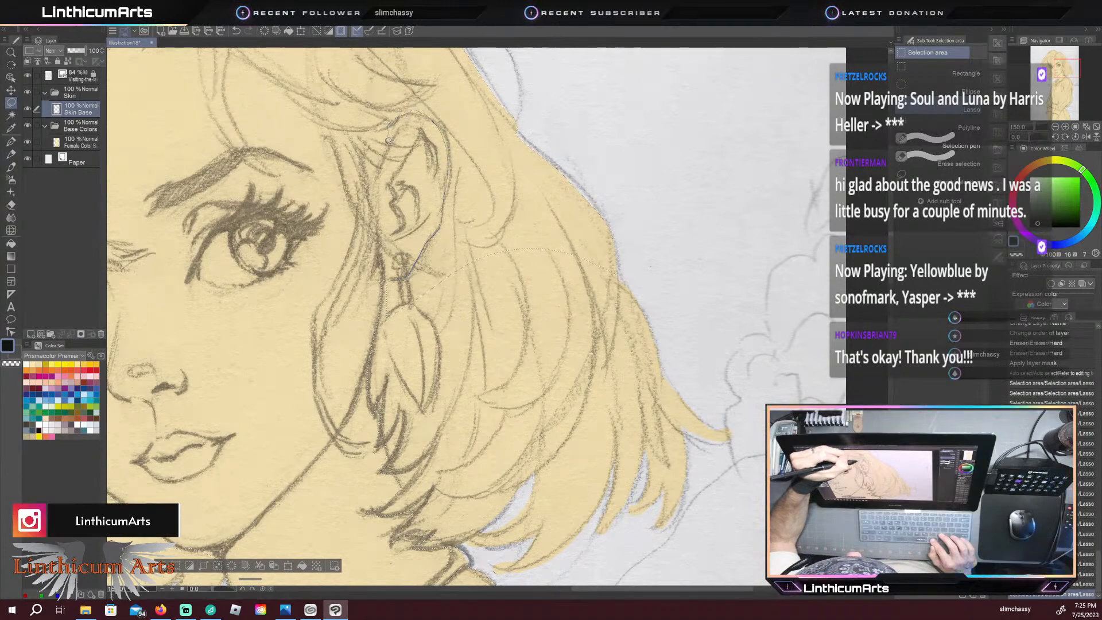
drag(372, 193, 381, 240)
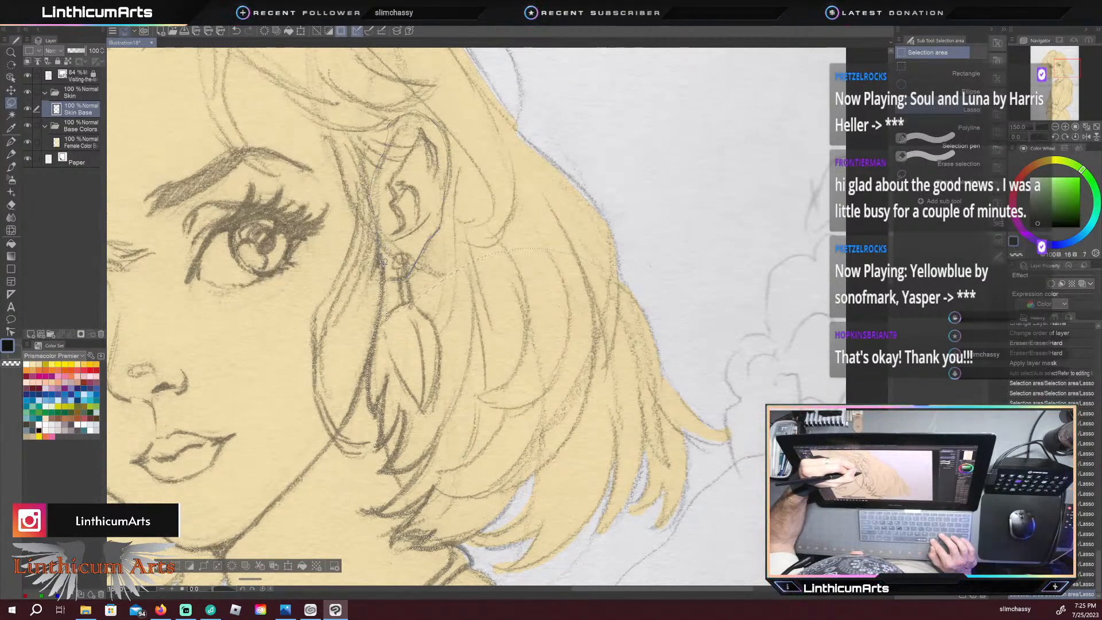
drag(384, 260, 374, 176)
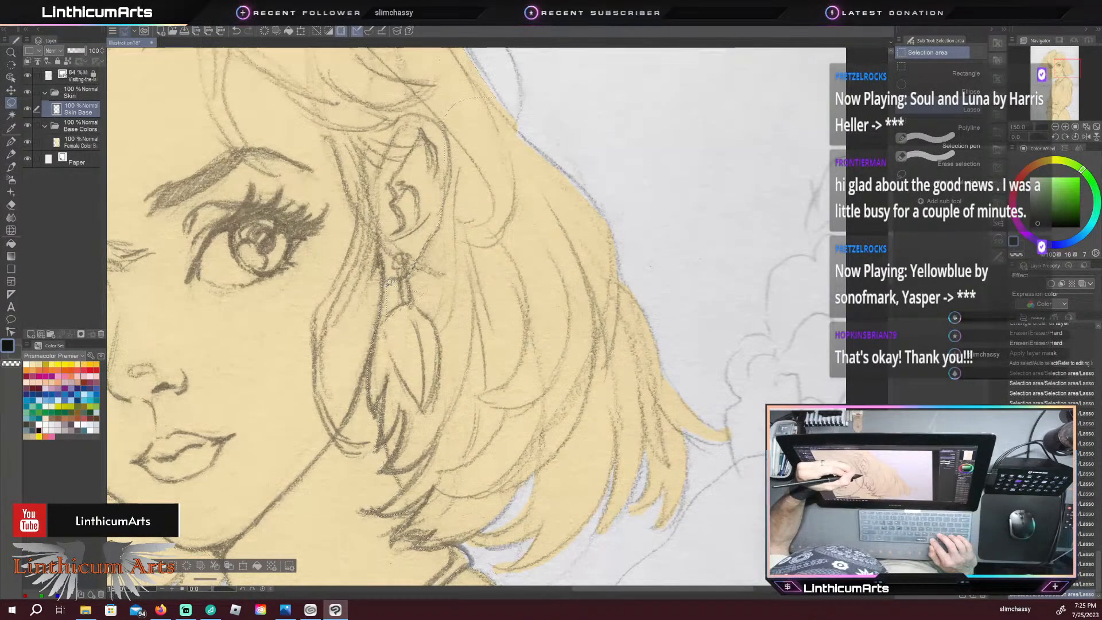
mouse_move(397, 319)
mouse_down()
mouse_move(421, 299)
mouse_move(391, 276)
mouse_up()
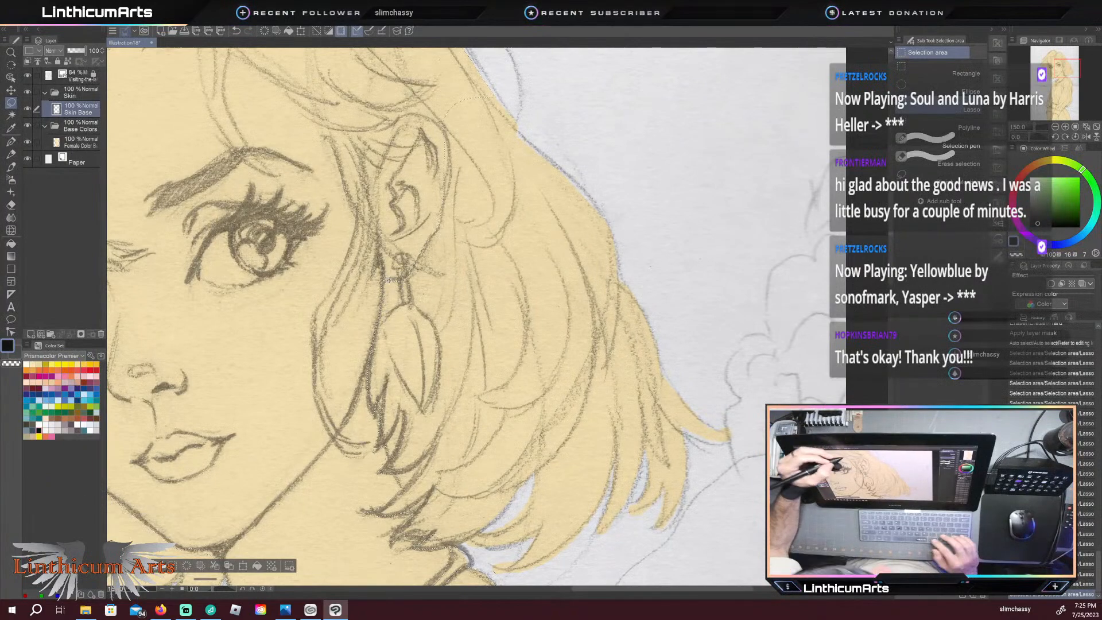
Step: Refine the selection with the Lasso around the eye on the right side of the face, along its lower lid
drag(234, 314, 271, 326)
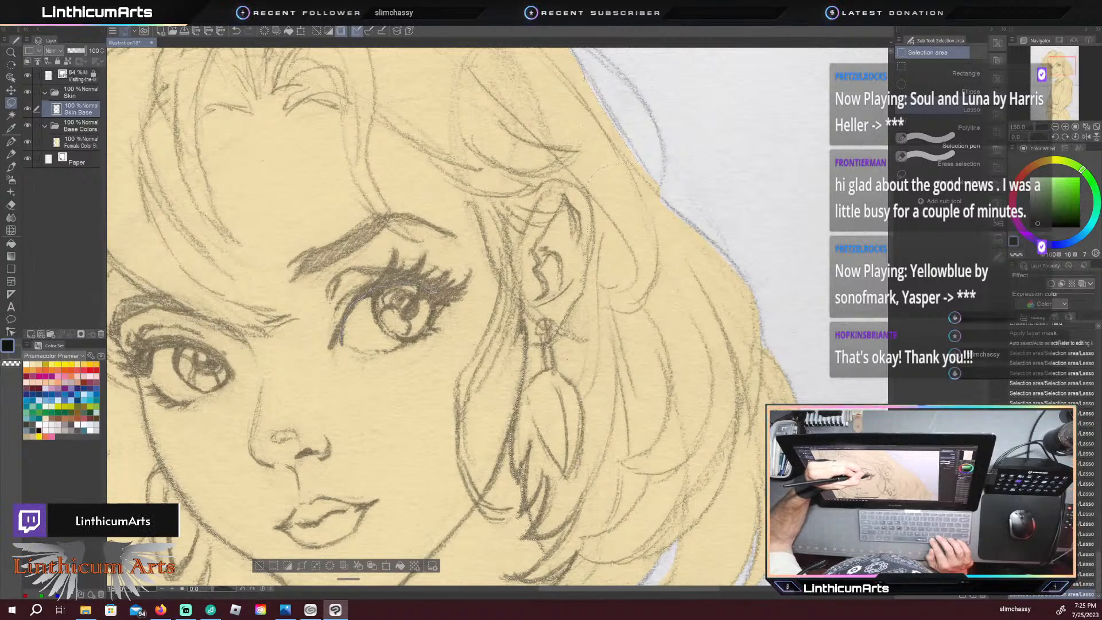
mouse_move(407, 343)
mouse_down()
mouse_move(363, 348)
mouse_move(351, 319)
mouse_up()
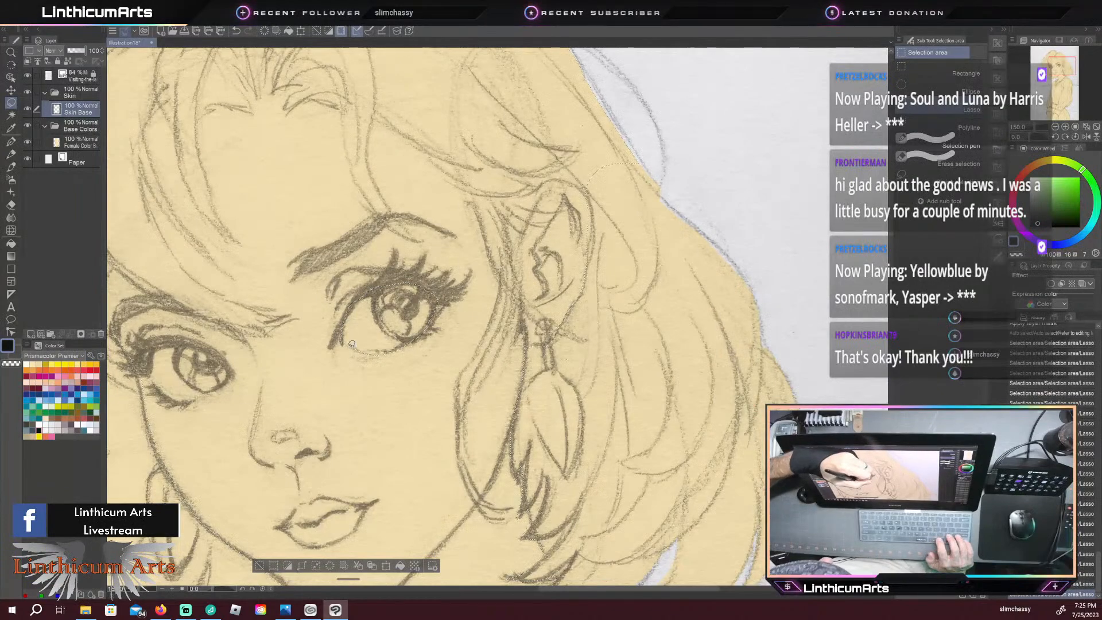
mouse_move(375, 350)
mouse_down()
mouse_move(410, 343)
mouse_move(376, 362)
mouse_move(343, 339)
mouse_move(418, 344)
mouse_move(343, 350)
mouse_up()
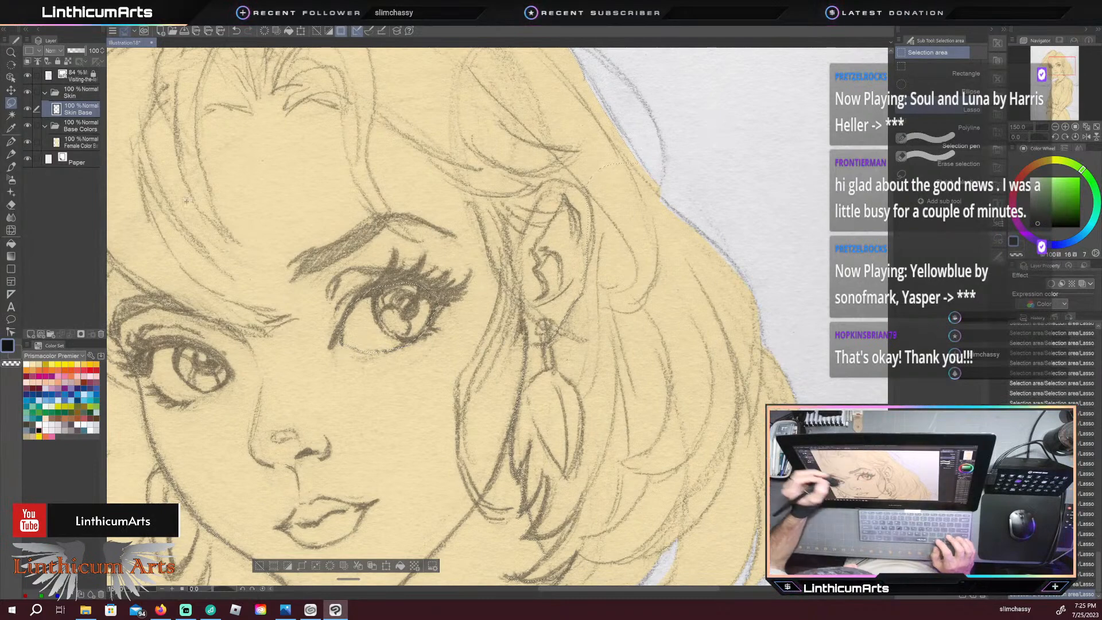
Step: Lasso the hair above the right ear out of the selection, from the parting along the forehead's hairline to the temple
drag(452, 191, 443, 390)
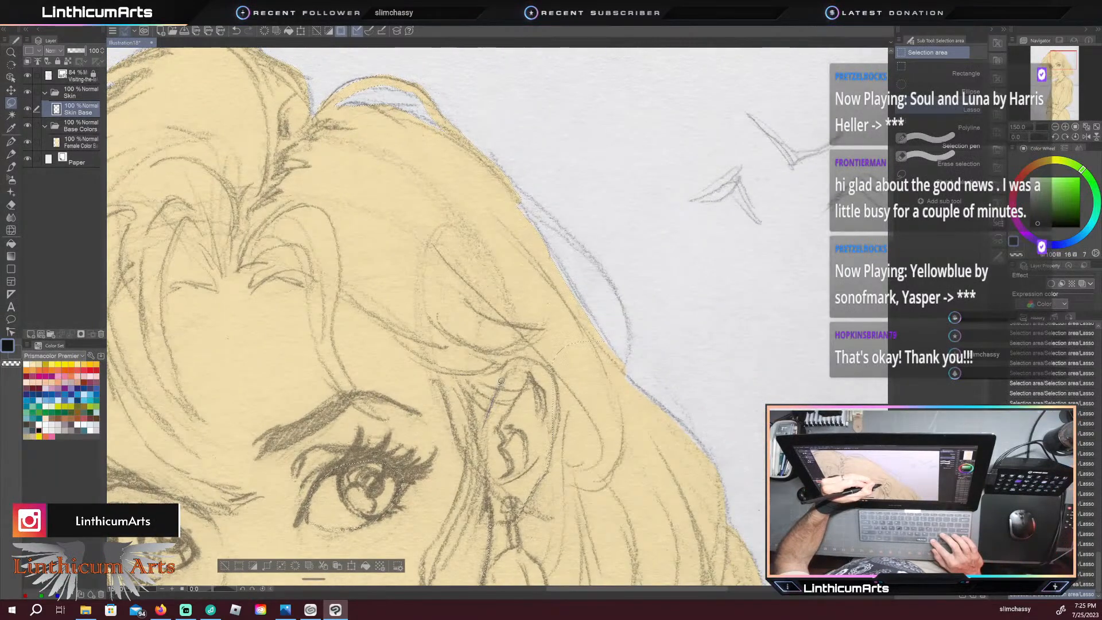
mouse_move(539, 363)
mouse_down()
mouse_move(609, 346)
mouse_move(549, 211)
mouse_move(480, 103)
mouse_move(377, 71)
mouse_move(310, 87)
mouse_move(270, 131)
mouse_up()
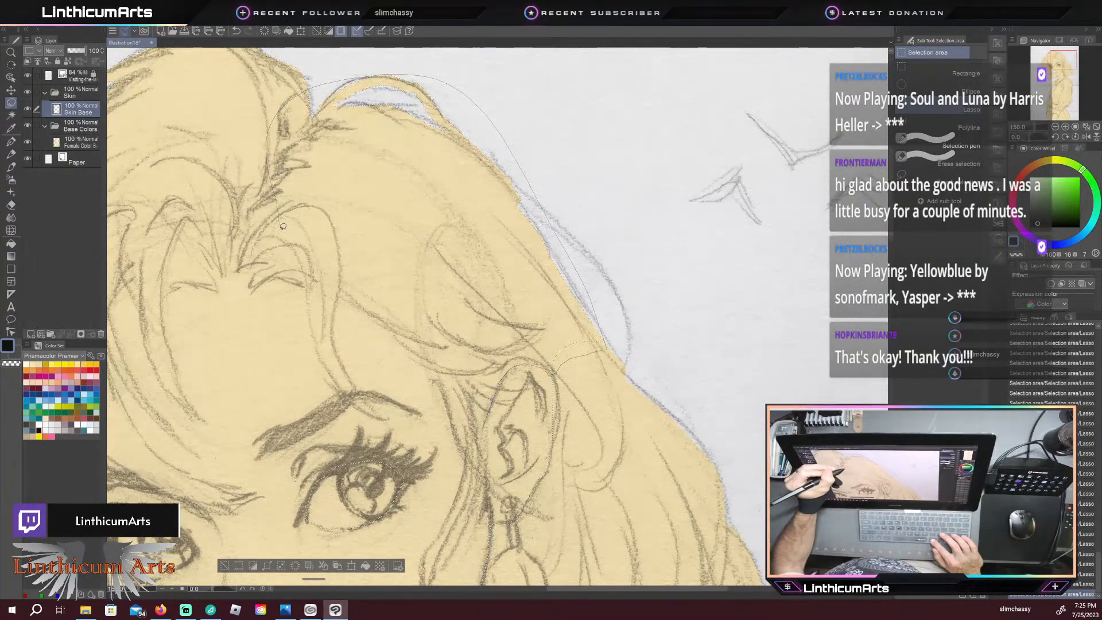
mouse_move(396, 332)
mouse_down()
mouse_move(454, 371)
mouse_move(441, 376)
mouse_move(450, 423)
mouse_move(489, 474)
mouse_move(484, 422)
mouse_up()
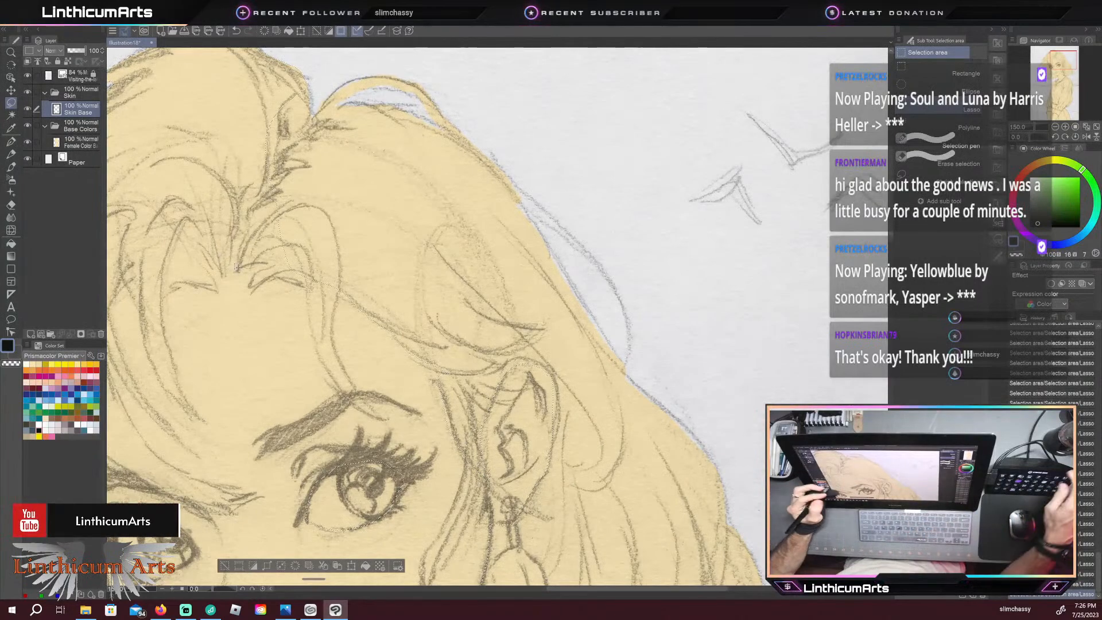
Step: Lasso the hair left of the face out of the selection, following the cheek, the outer eye corner and the temple
drag(263, 346, 439, 183)
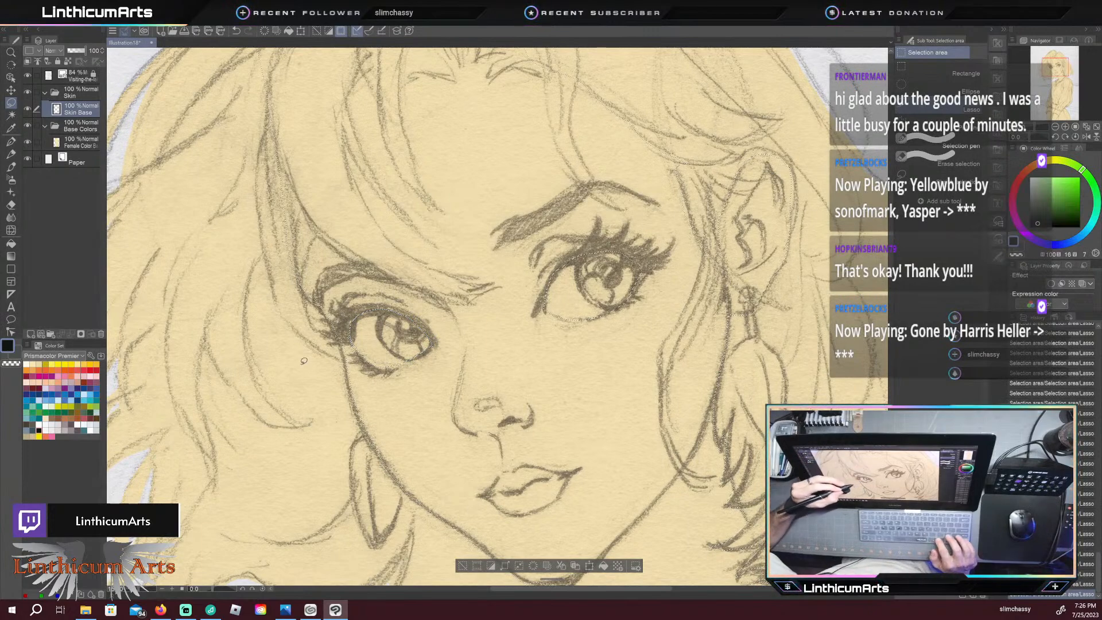
drag(333, 367, 448, 349)
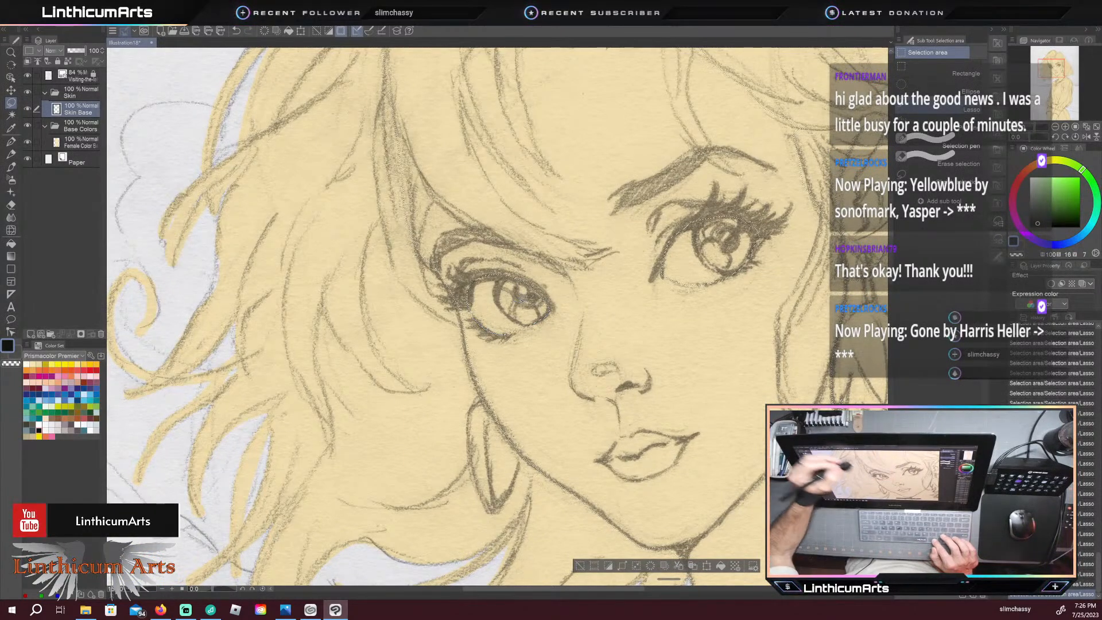
mouse_move(472, 389)
mouse_down()
mouse_move(519, 445)
mouse_move(483, 393)
mouse_move(468, 333)
mouse_move(498, 397)
mouse_up()
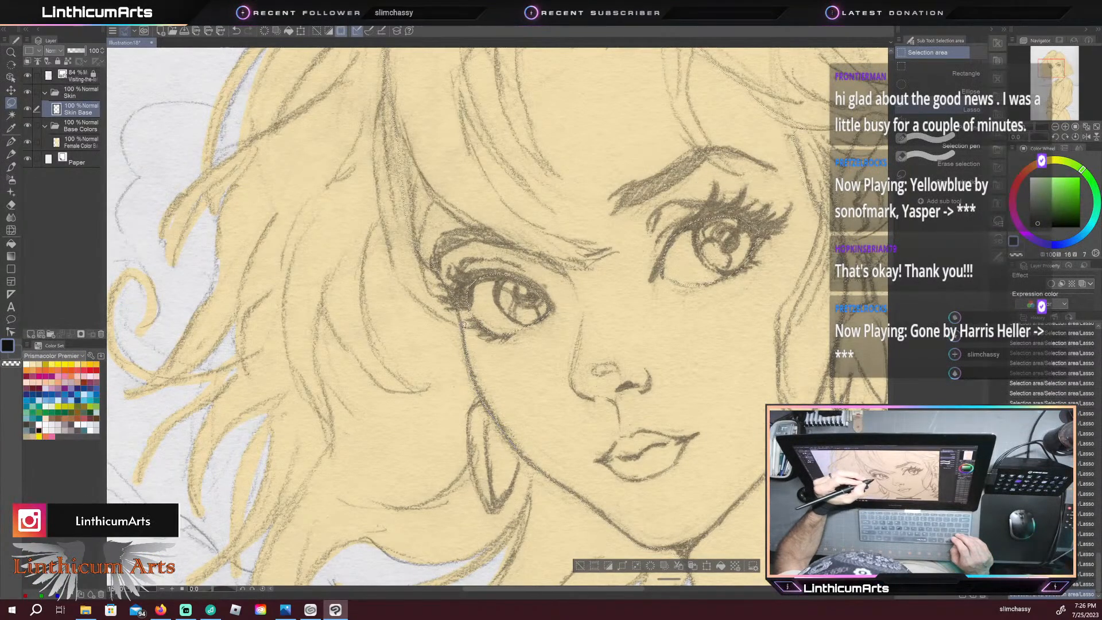
drag(468, 344, 422, 251)
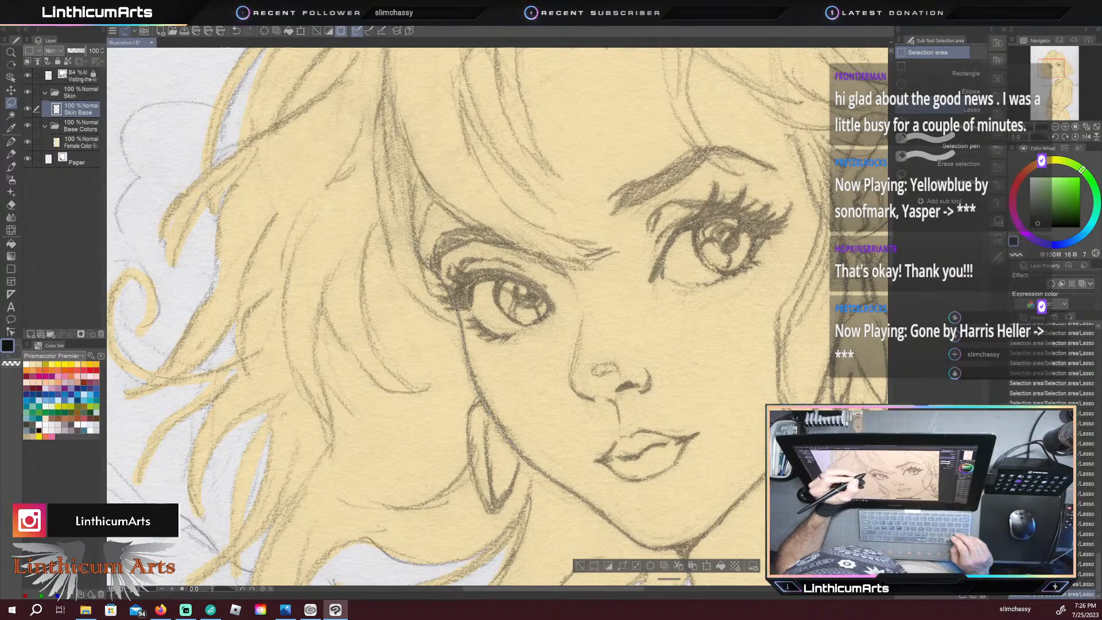
mouse_move(462, 309)
mouse_down()
mouse_move(414, 235)
mouse_move(453, 285)
mouse_move(417, 242)
mouse_move(447, 270)
mouse_move(406, 235)
mouse_move(373, 248)
mouse_move(382, 299)
mouse_move(394, 194)
mouse_move(411, 229)
mouse_move(395, 183)
mouse_move(406, 182)
mouse_move(417, 240)
mouse_move(392, 141)
mouse_move(419, 253)
mouse_move(434, 196)
mouse_move(565, 263)
mouse_move(605, 252)
mouse_move(497, 191)
mouse_move(468, 131)
mouse_up()
drag(391, 95, 386, 91)
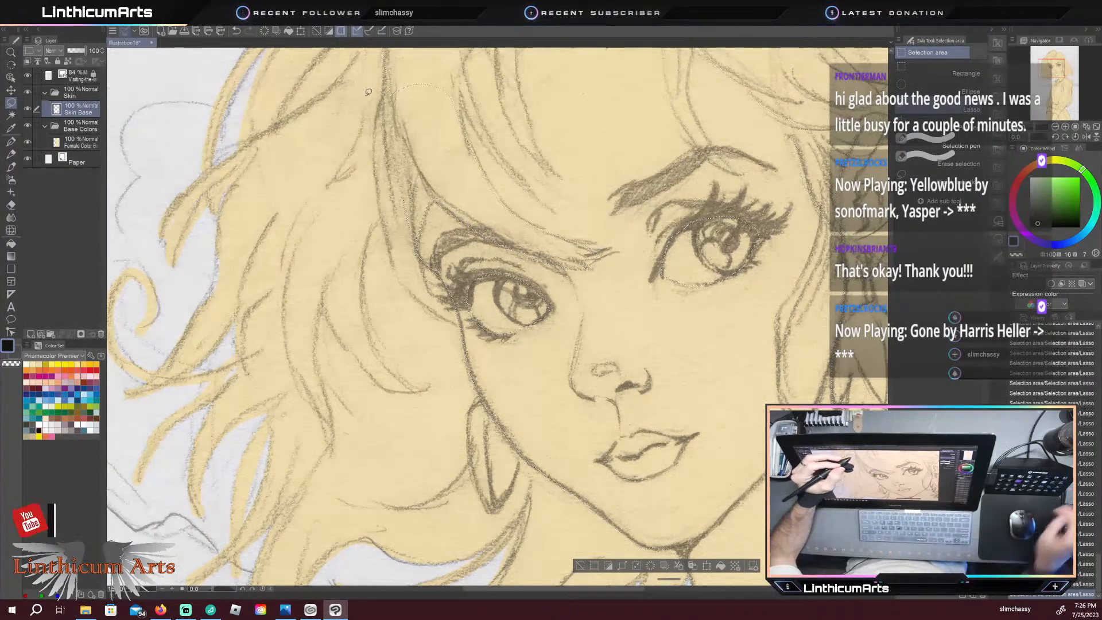
Step: Lasso the bangs sweeping over the forehead and the remaining hair at the upper left out of the selection
drag(369, 170, 336, 294)
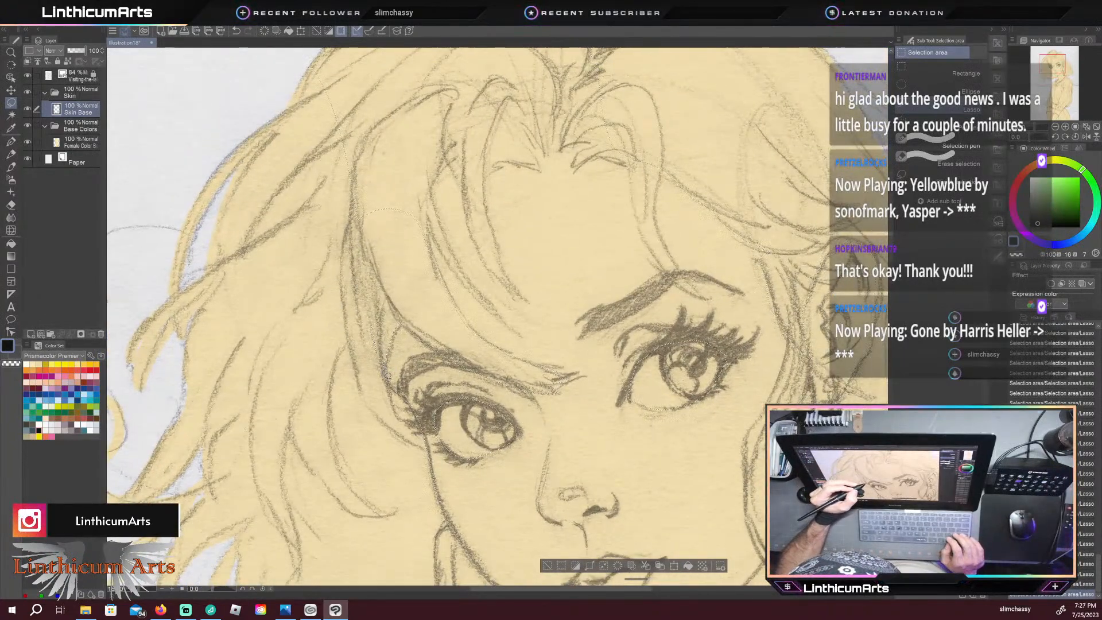
mouse_move(376, 252)
mouse_down()
mouse_move(390, 205)
mouse_move(443, 135)
mouse_move(526, 117)
mouse_move(597, 128)
mouse_move(634, 158)
mouse_up()
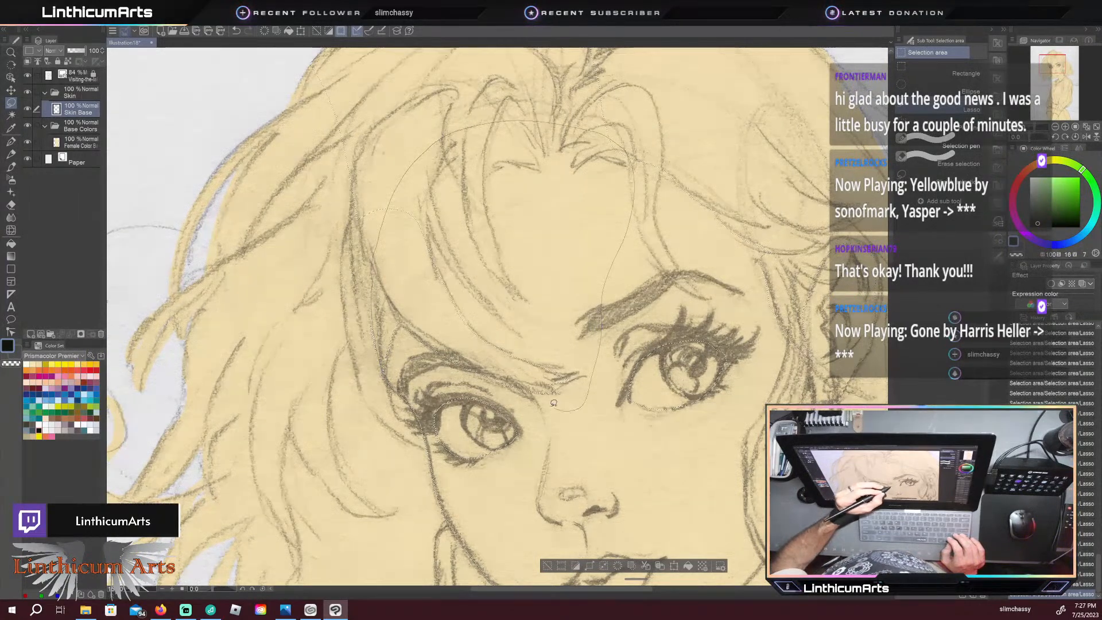
drag(453, 371, 332, 347)
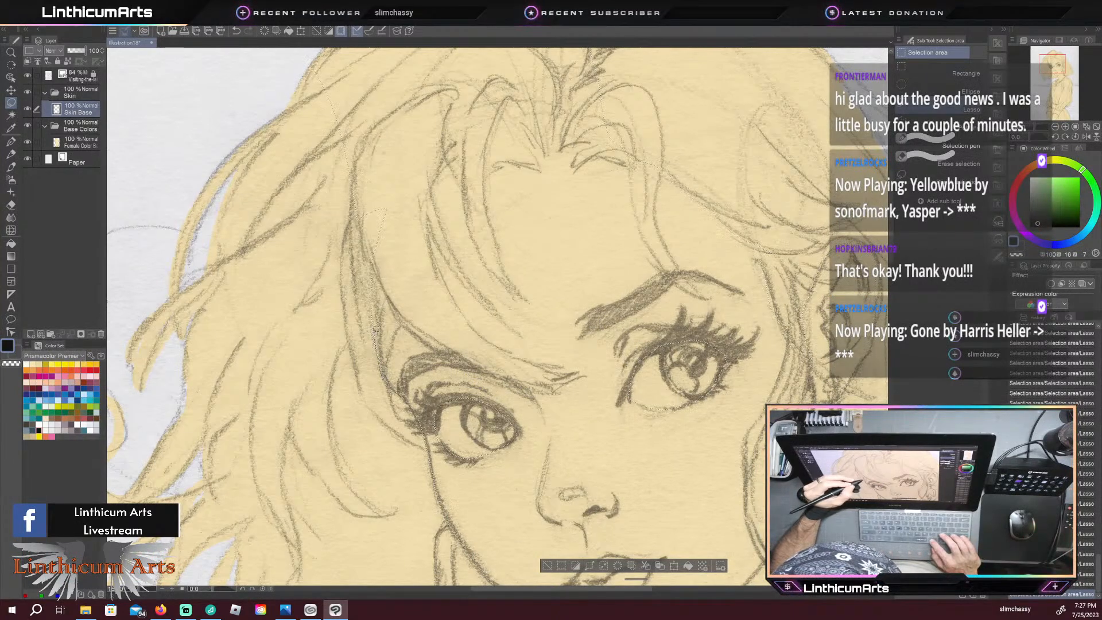
mouse_move(483, 78)
mouse_down()
mouse_move(333, 98)
mouse_move(356, 258)
mouse_move(337, 420)
mouse_up()
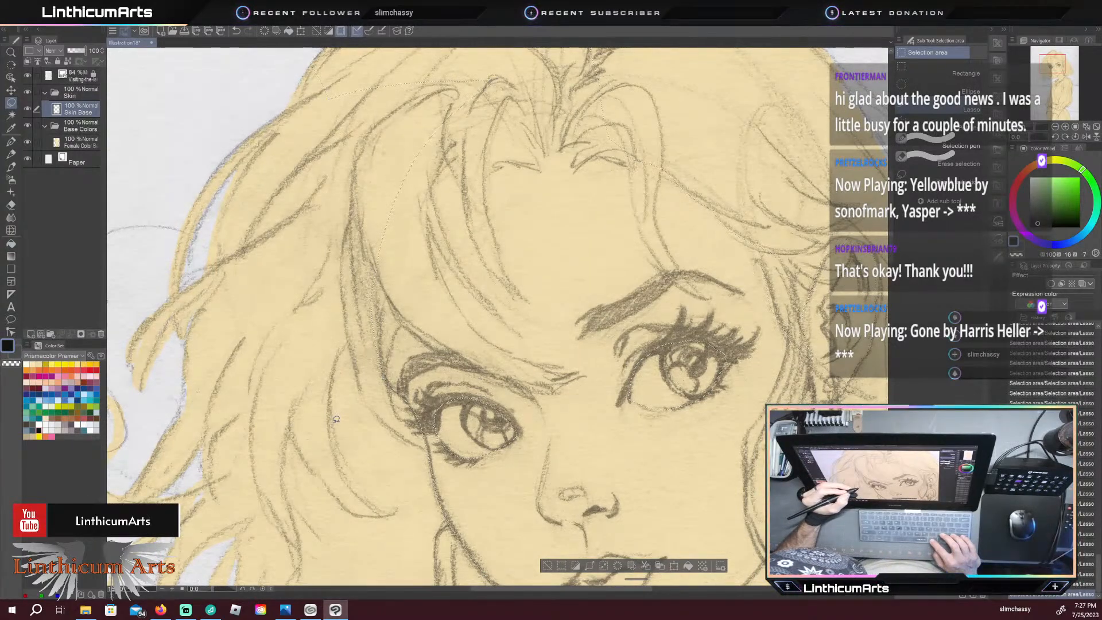
drag(255, 103, 233, 293)
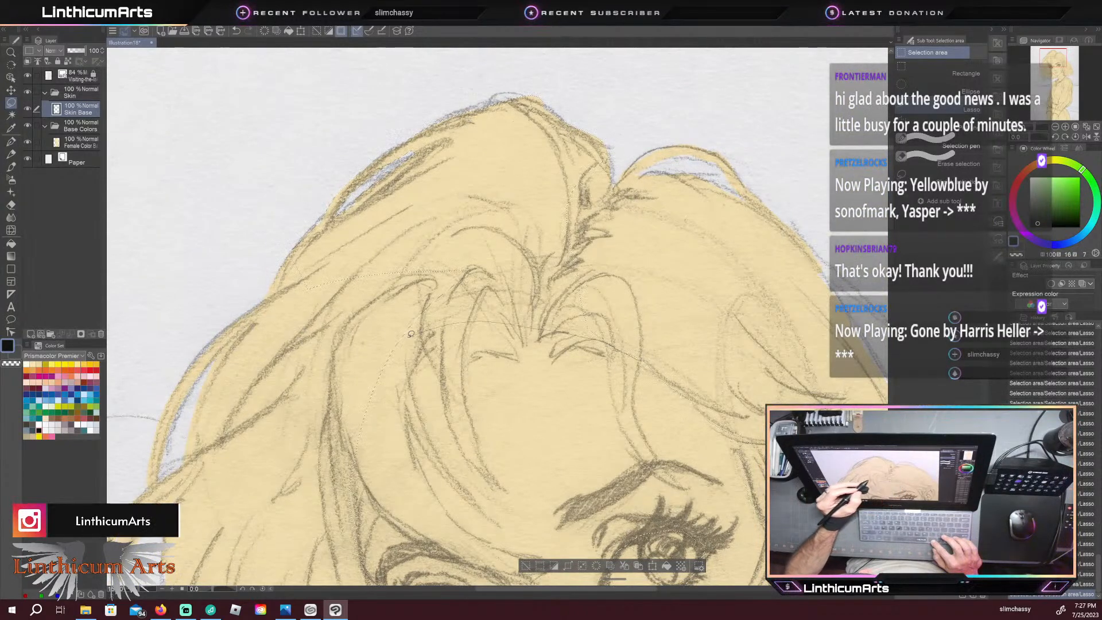
drag(744, 229, 660, 321)
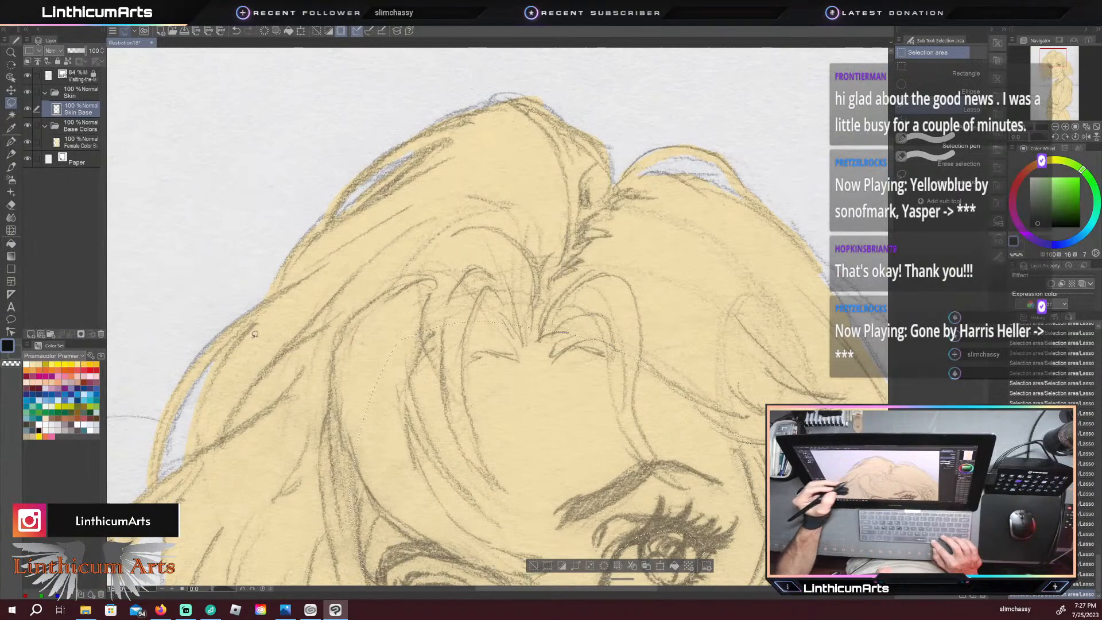
Step: Bring the whole figure into view and mask the Skin Base layer outside the current selection
scroll(289, 405, down, 6)
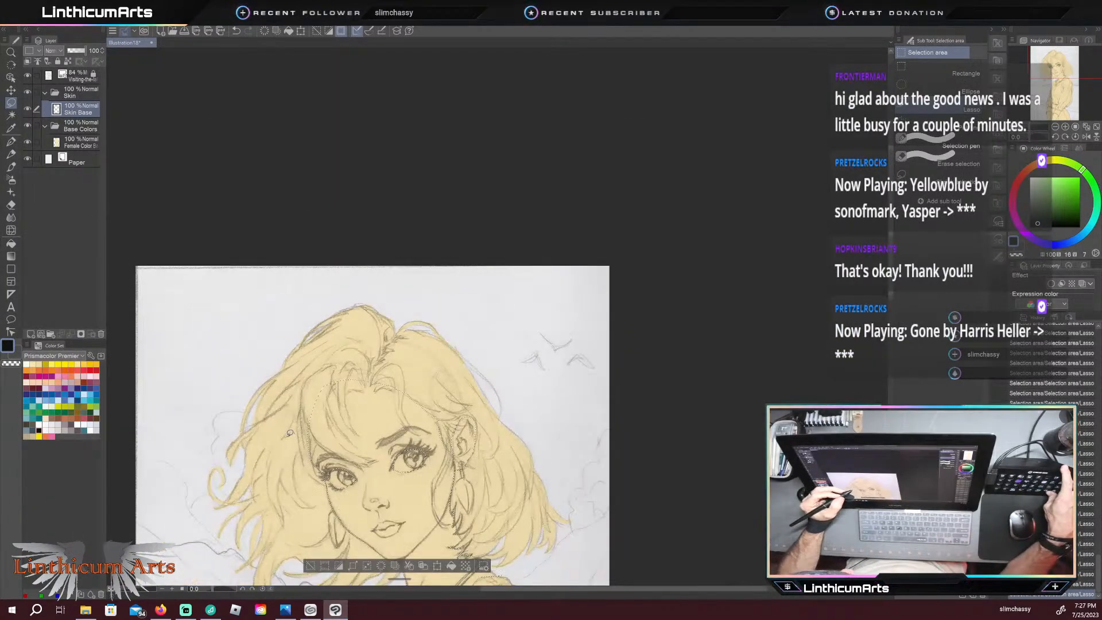
drag(279, 506, 389, 228)
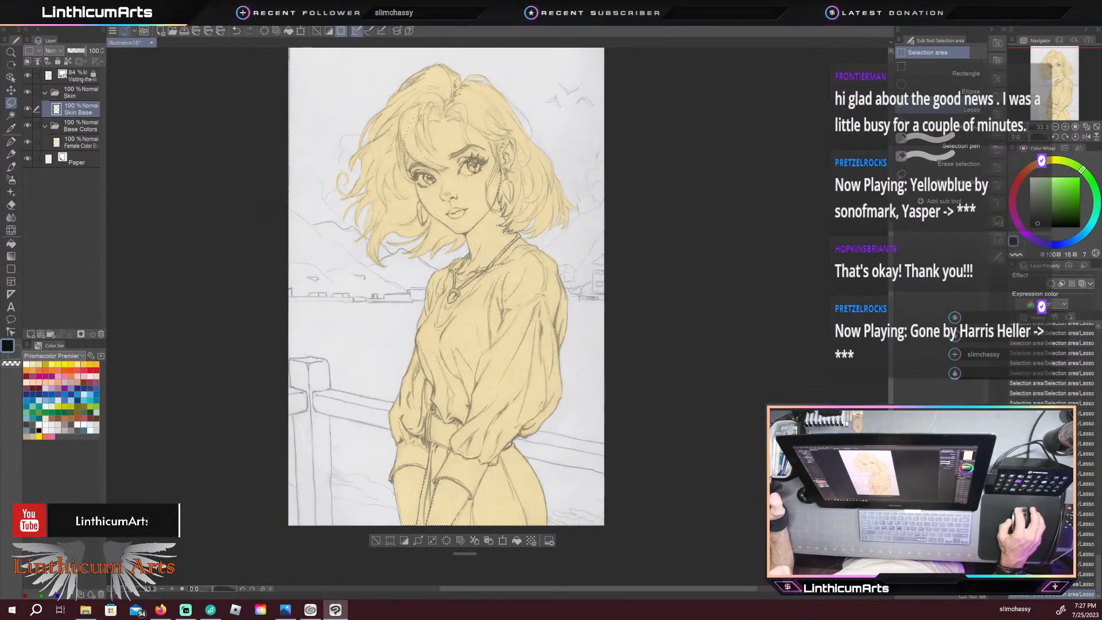
click(120, 18)
mouse_move(235, 118)
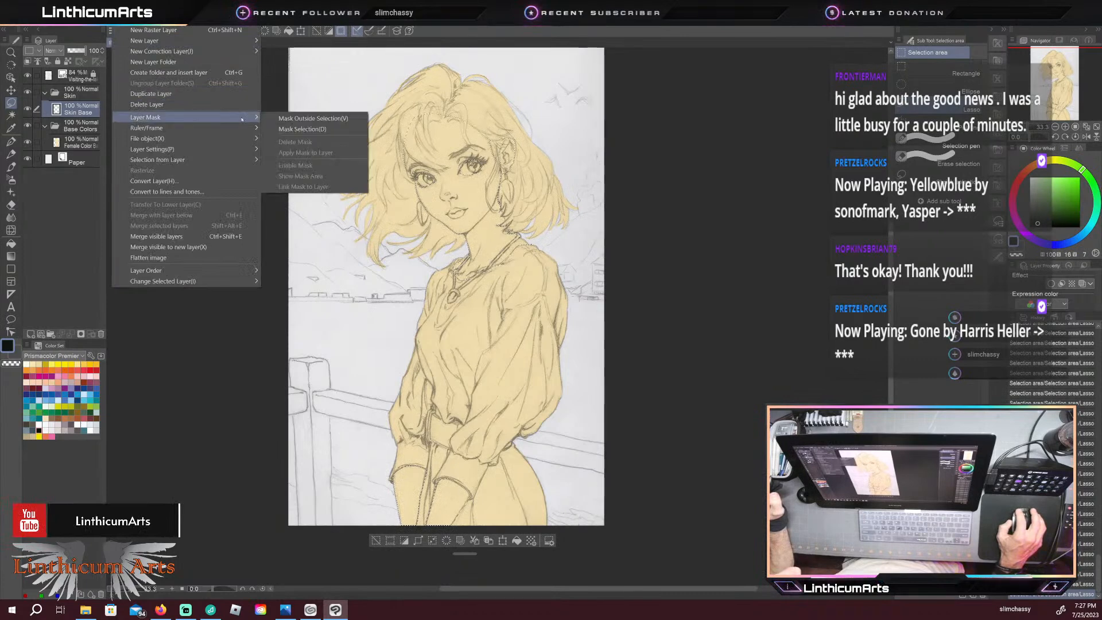
click(313, 118)
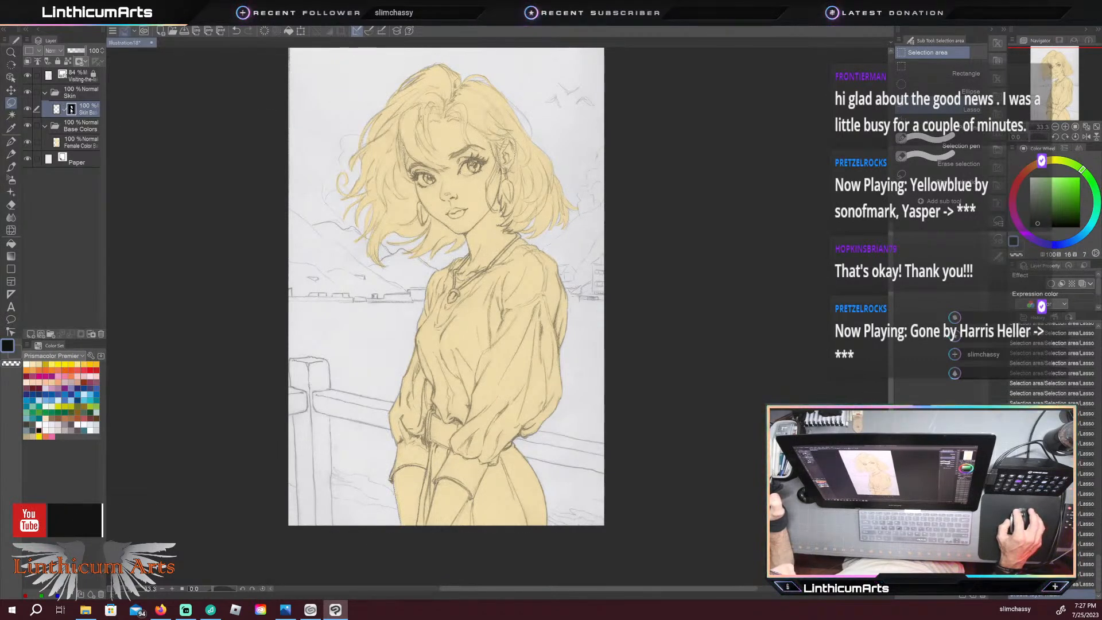
Step: Brush a pale cream base color over the face, neck and forearms on the Skin Base layer
click(57, 109)
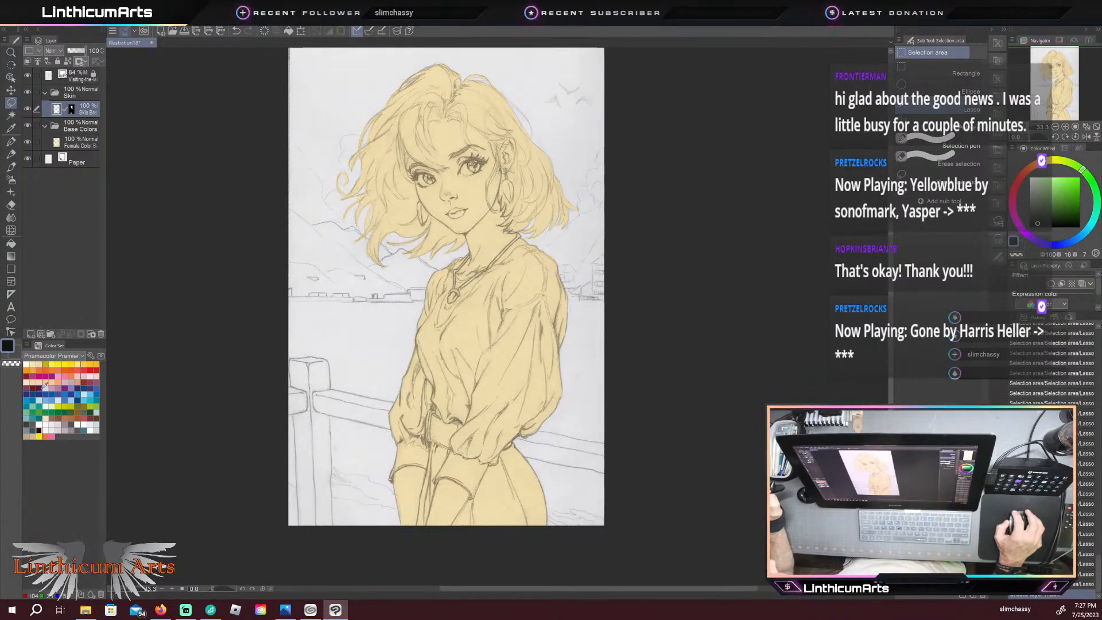
click(28, 364)
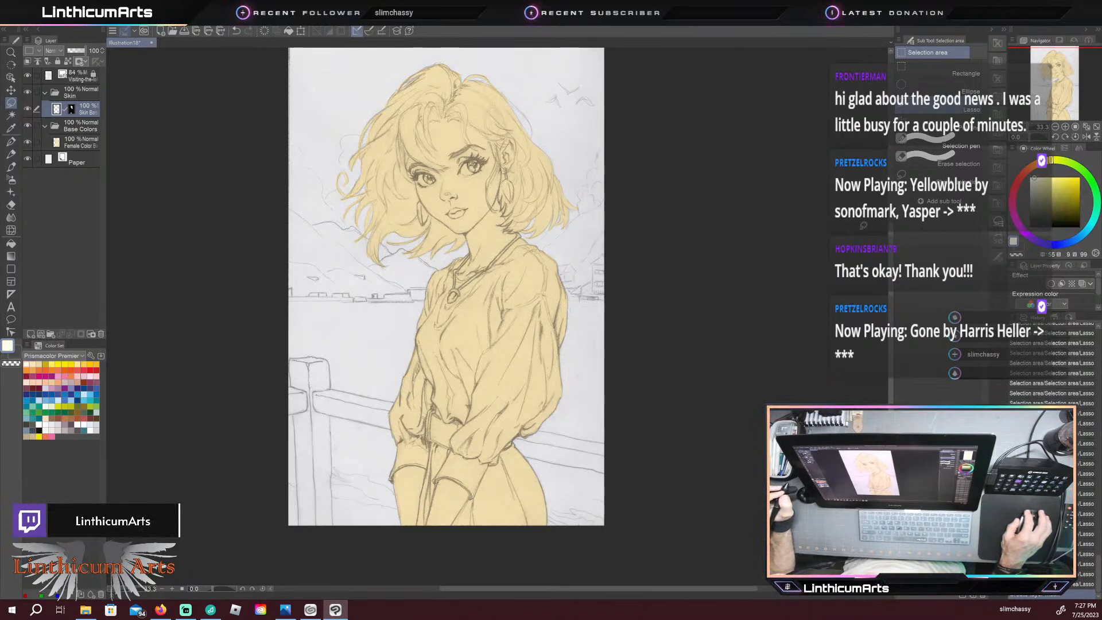
key(b)
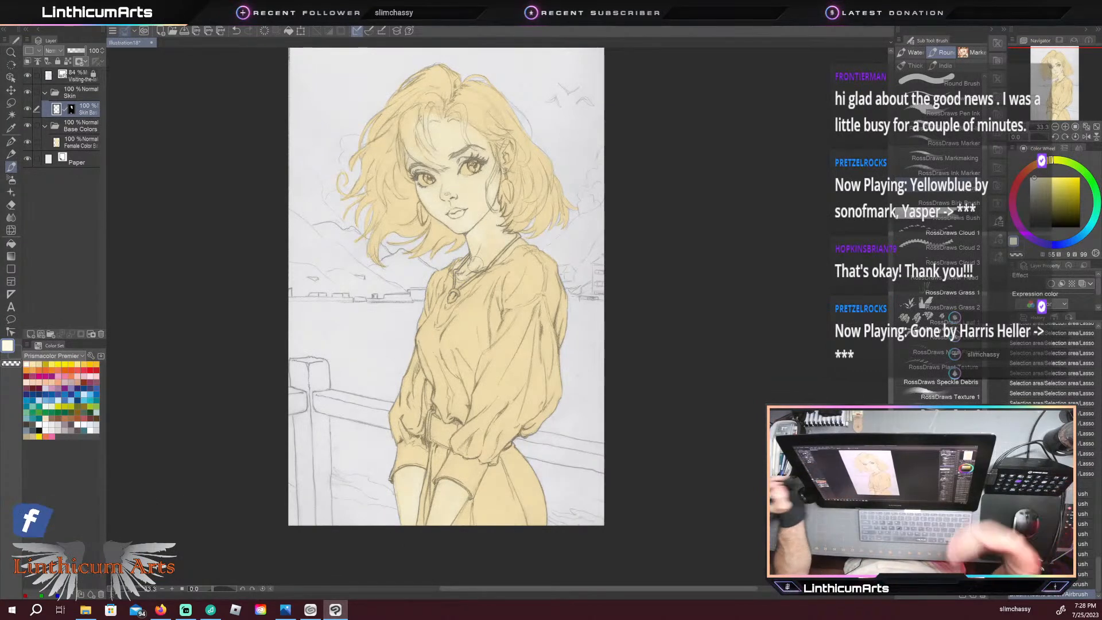
click(58, 129)
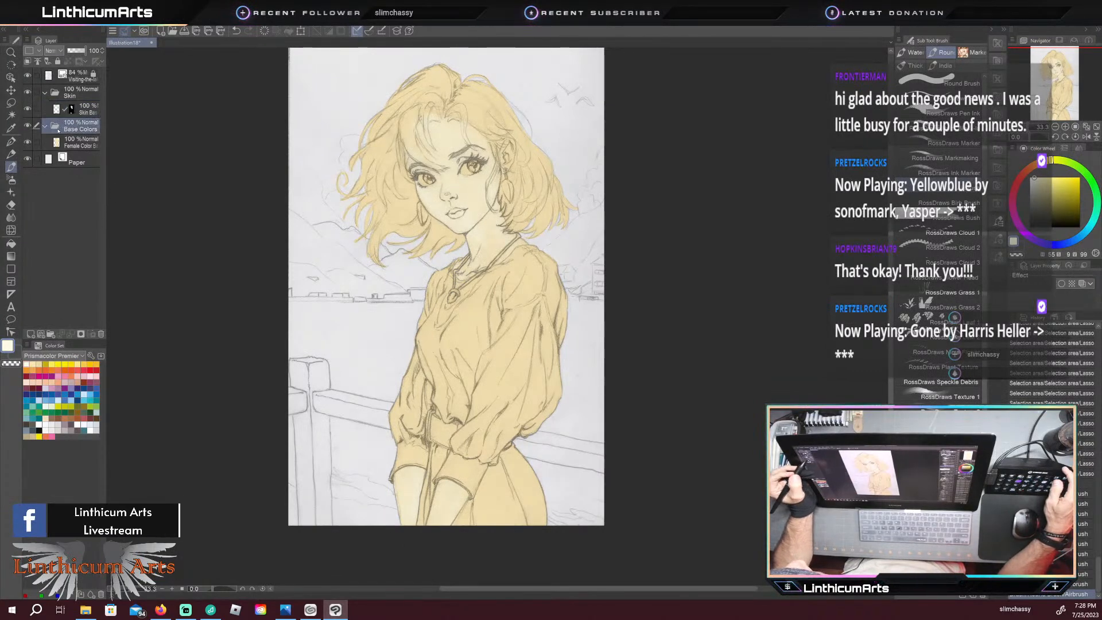
click(66, 141)
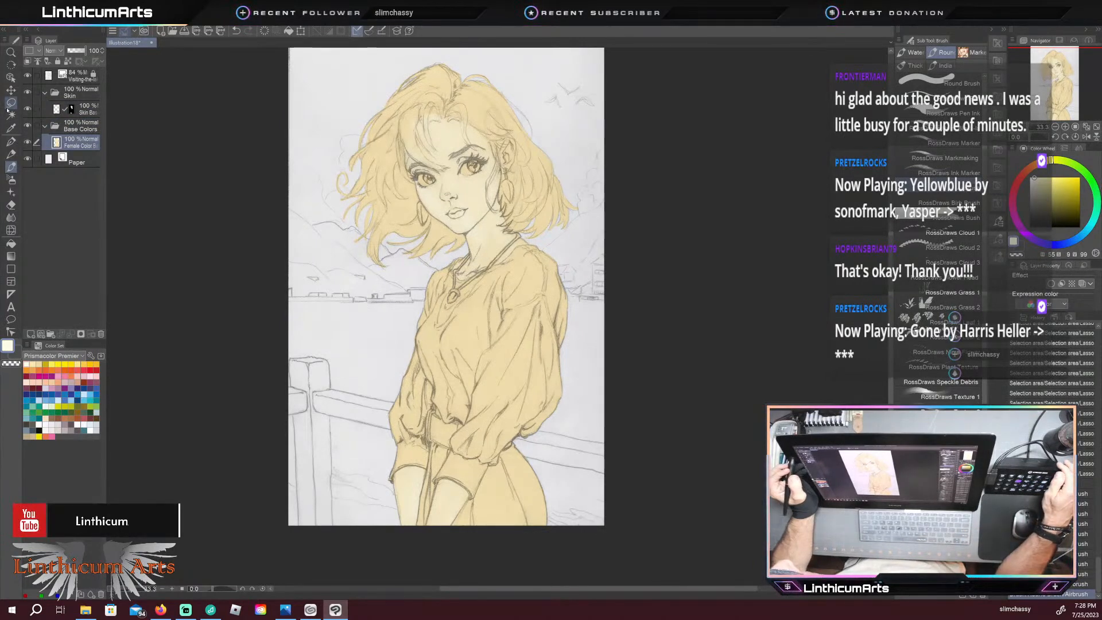
key(w)
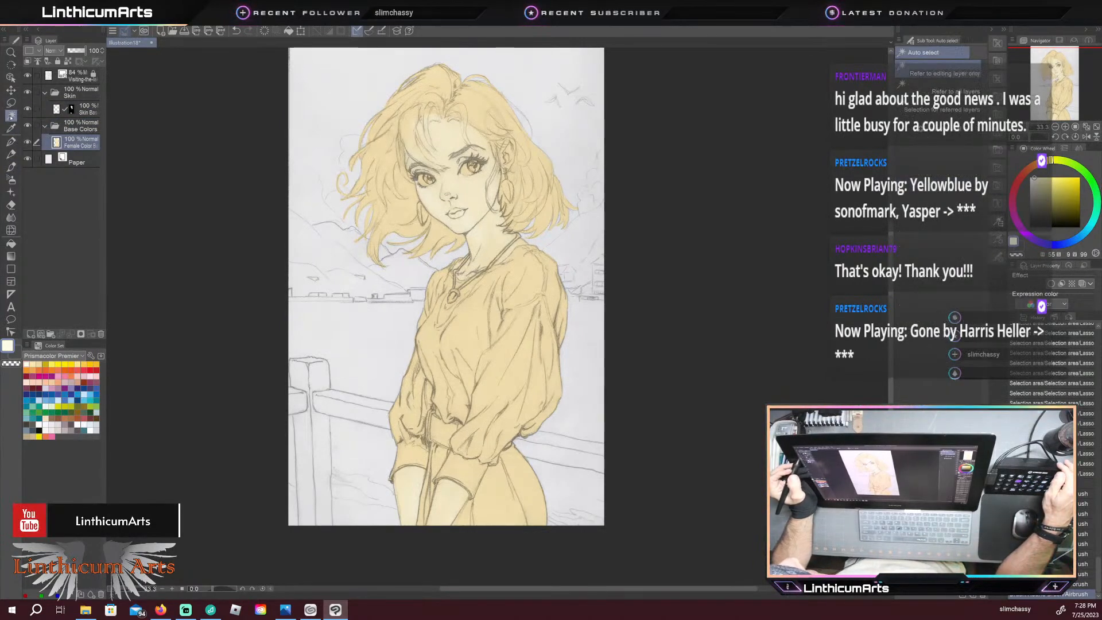
click(382, 366)
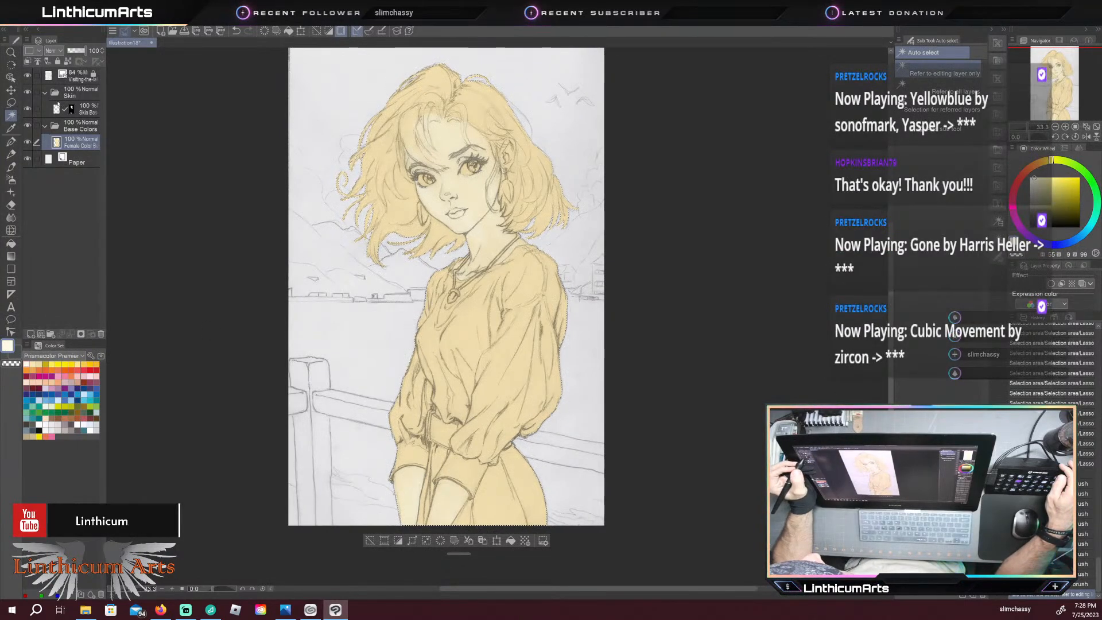
click(370, 540)
Step: Create a layer folder named Eyes and place it directly below the locked sketch layer
click(59, 96)
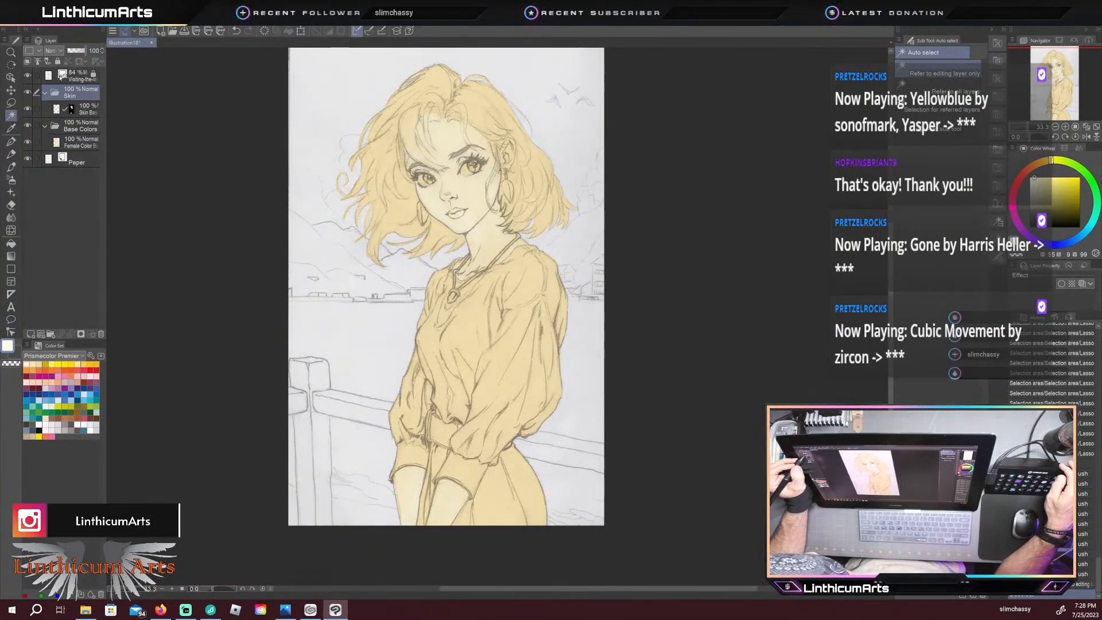
click(61, 81)
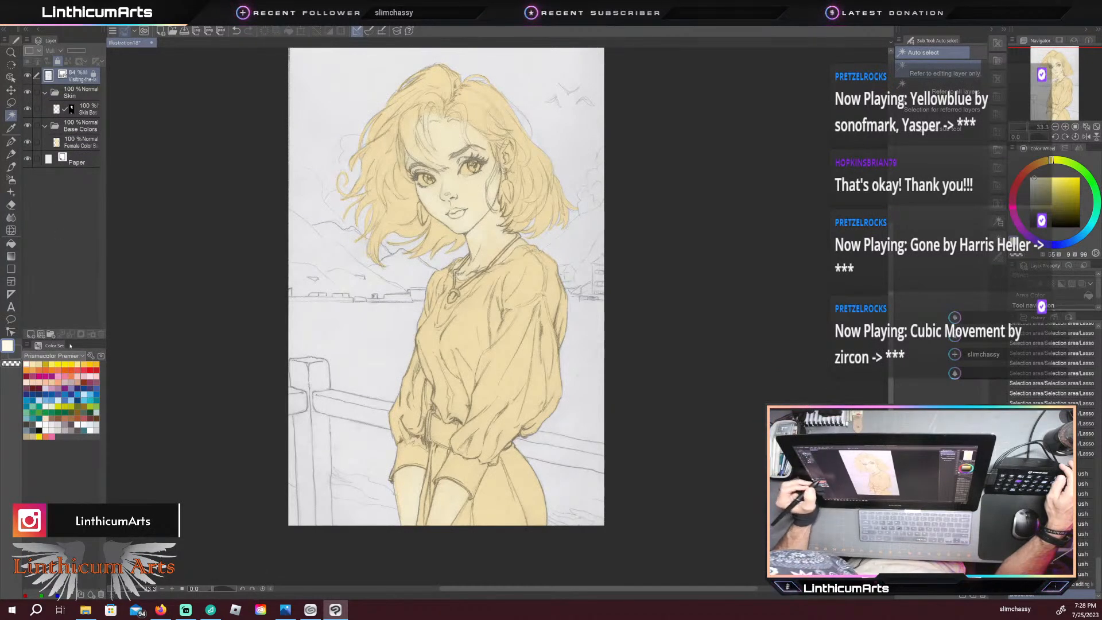
click(52, 335)
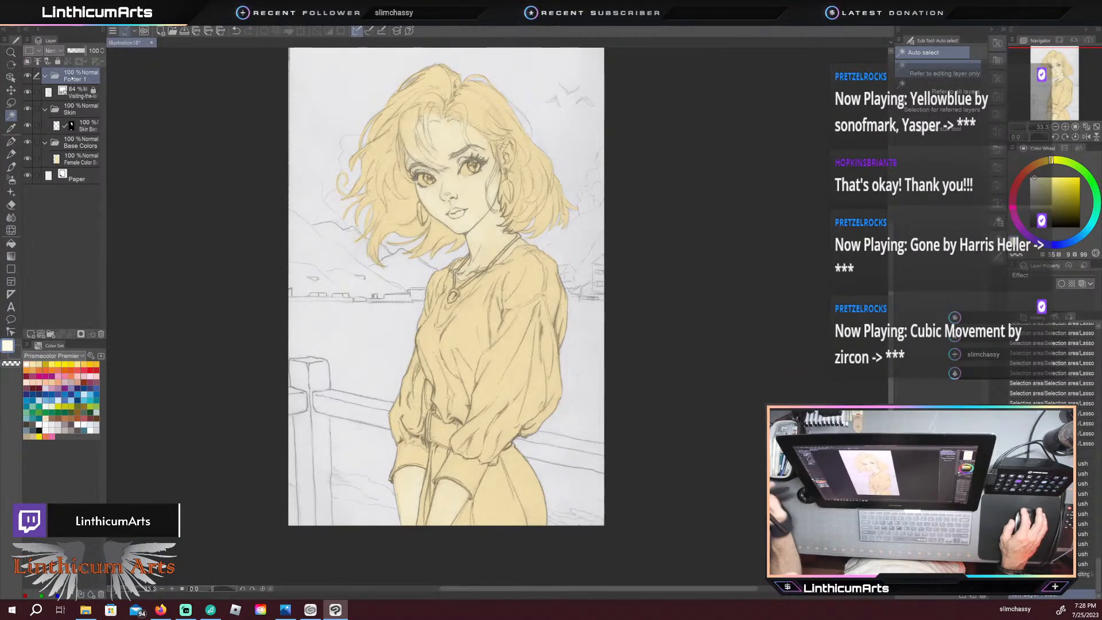
text(Eyes)
key(Return)
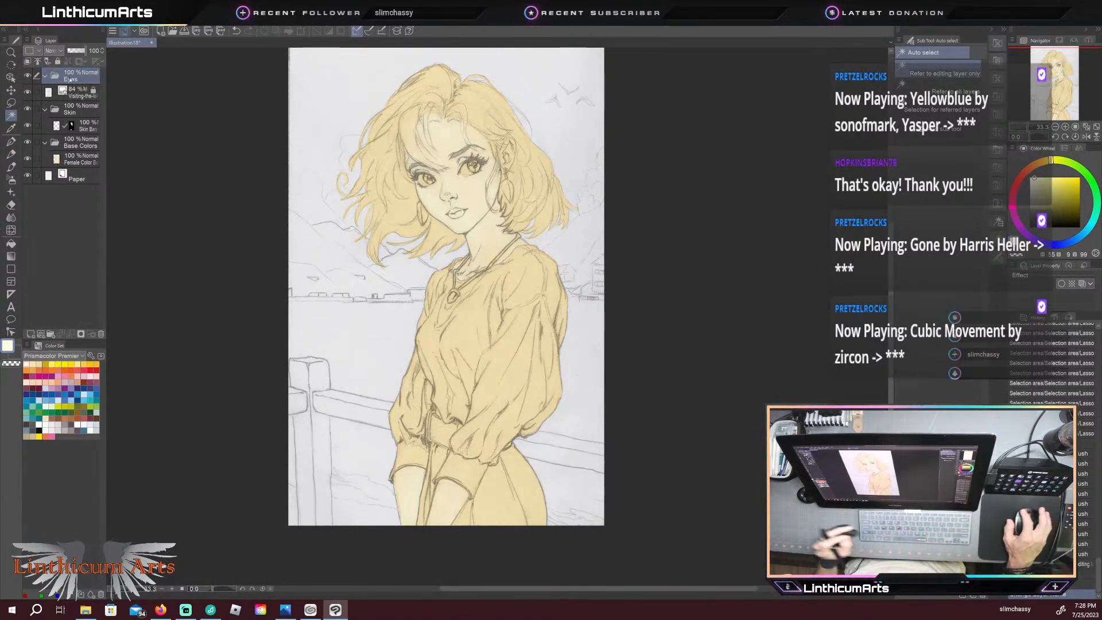
drag(72, 91, 73, 71)
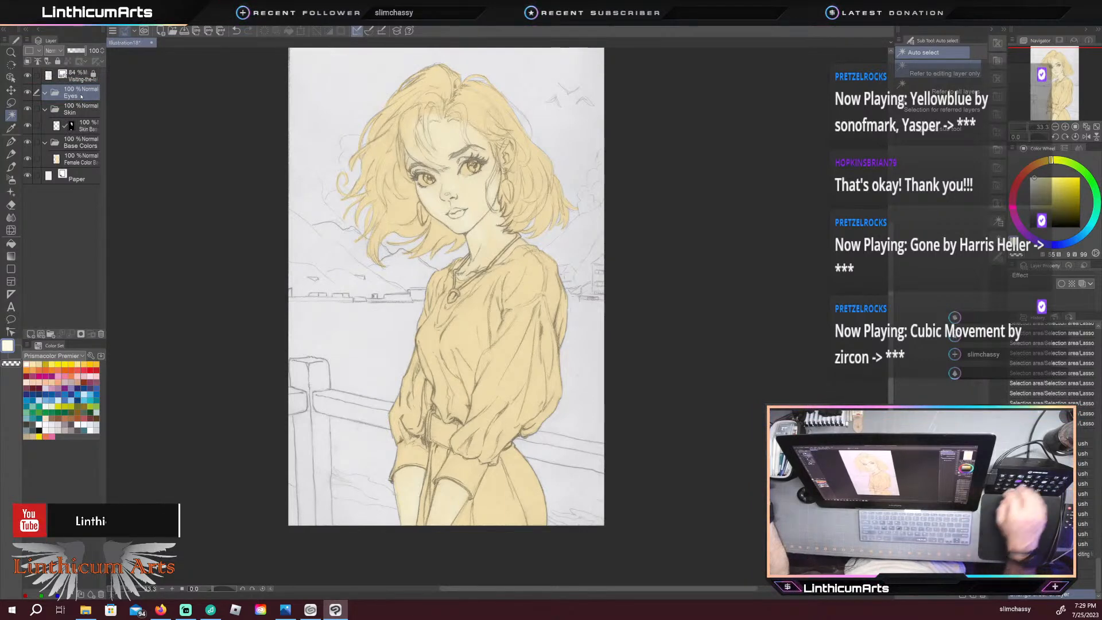
Step: Add a raster layer inside the Eyes folder and name it Eyes Base
key(ctrl+shift+n)
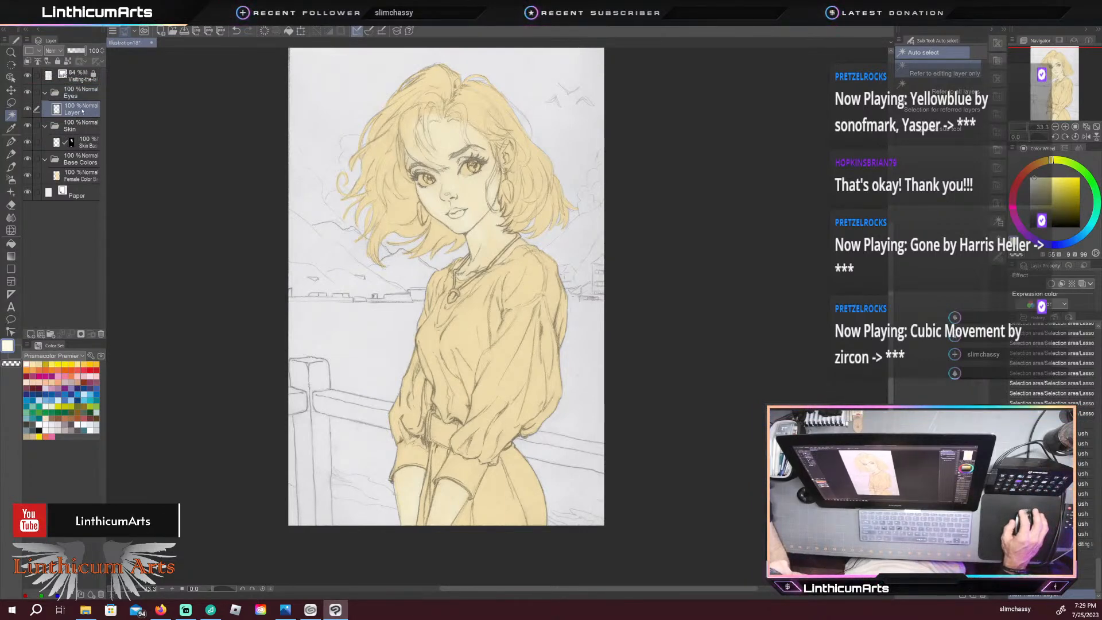
click(45, 92)
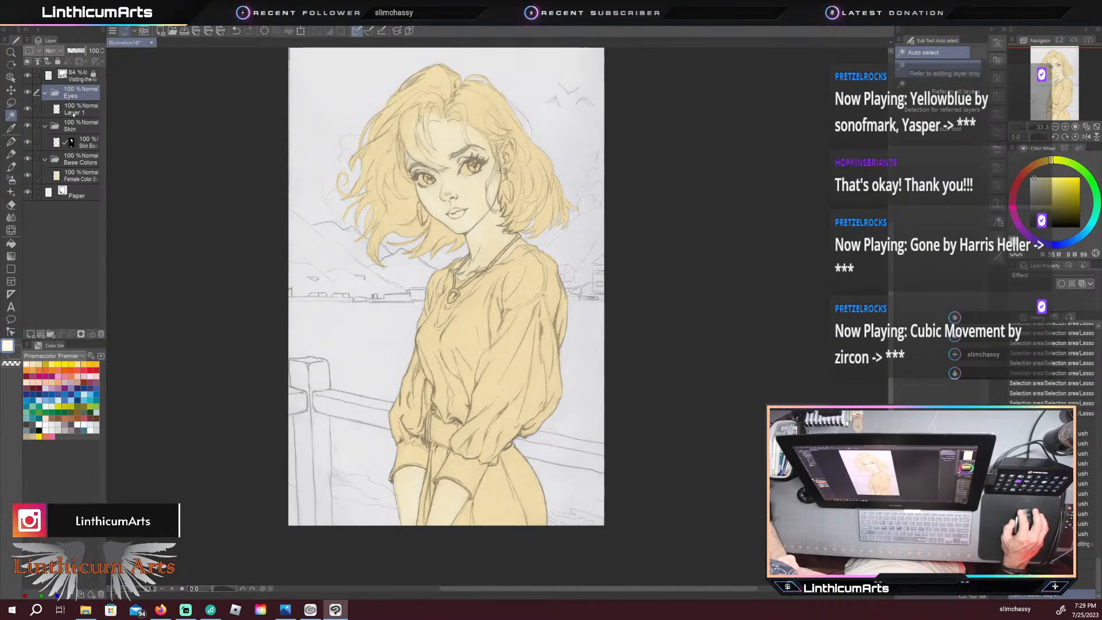
click(45, 93)
text(Eyes)
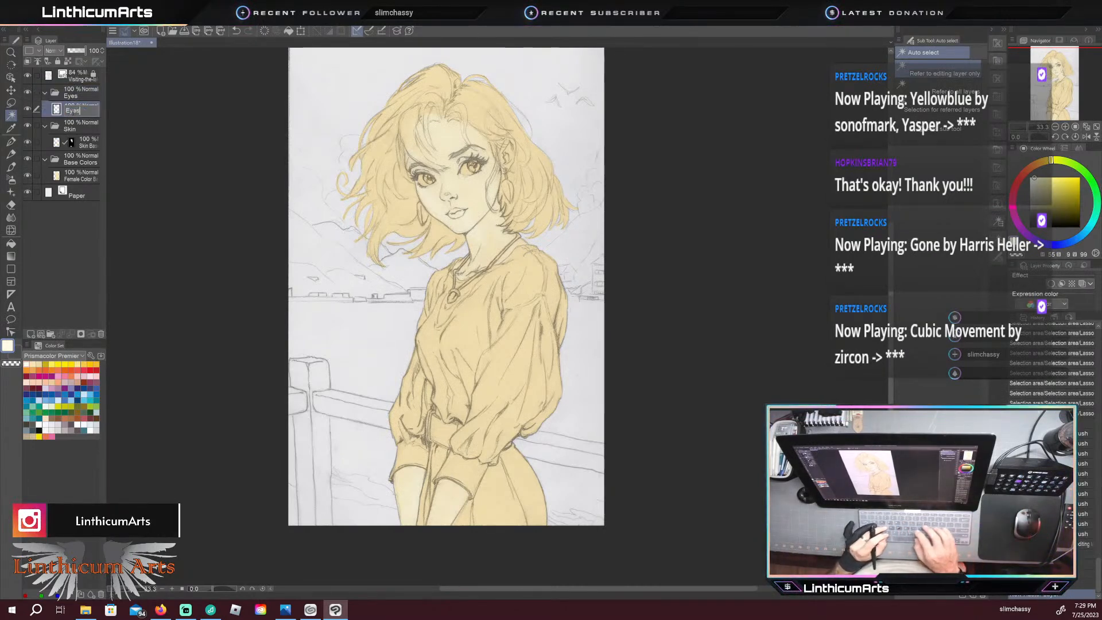
text( Base)
key(Return)
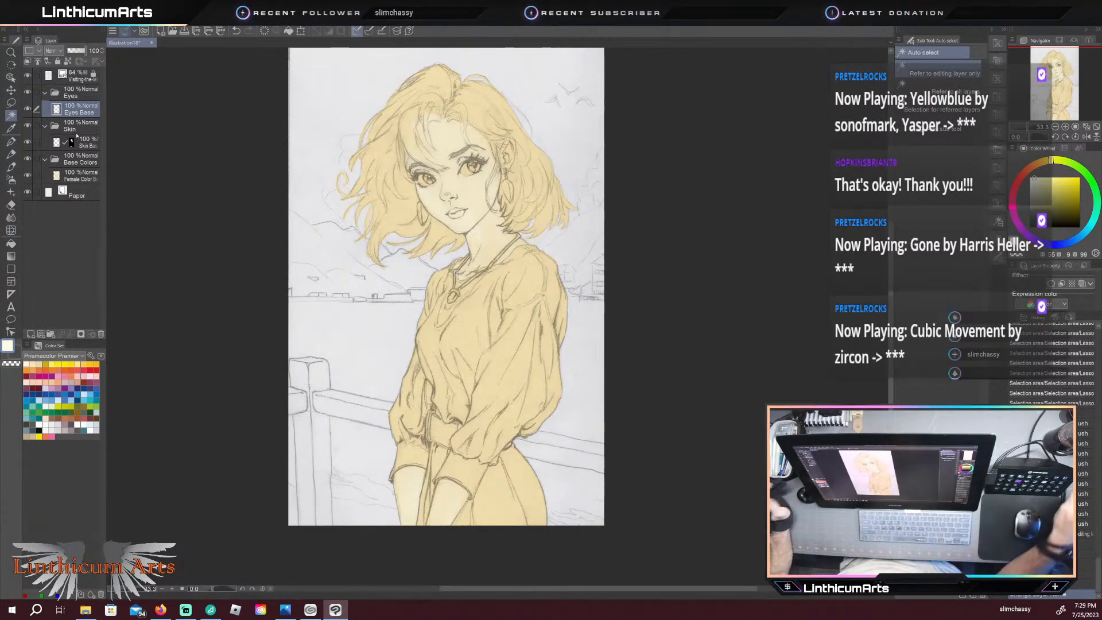
Step: Brush more pale cream over the forearms, neck, face and ear on the Skin Base layer to even out the coverage
key(b)
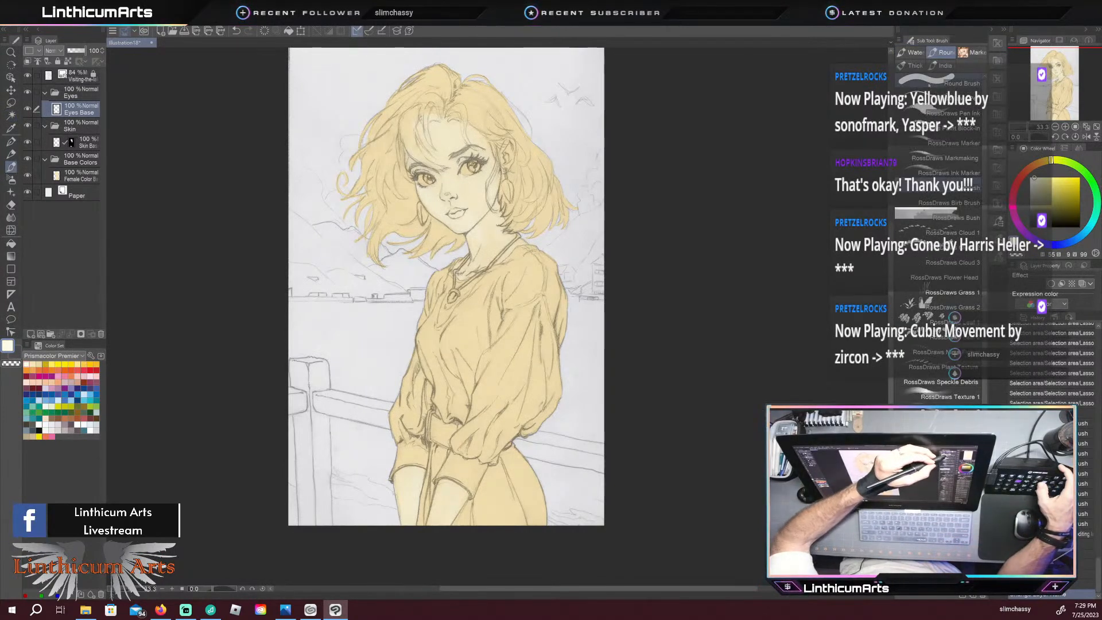
click(71, 143)
drag(410, 524, 402, 477)
mouse_move(440, 509)
mouse_down()
mouse_move(424, 469)
mouse_move(457, 483)
mouse_up()
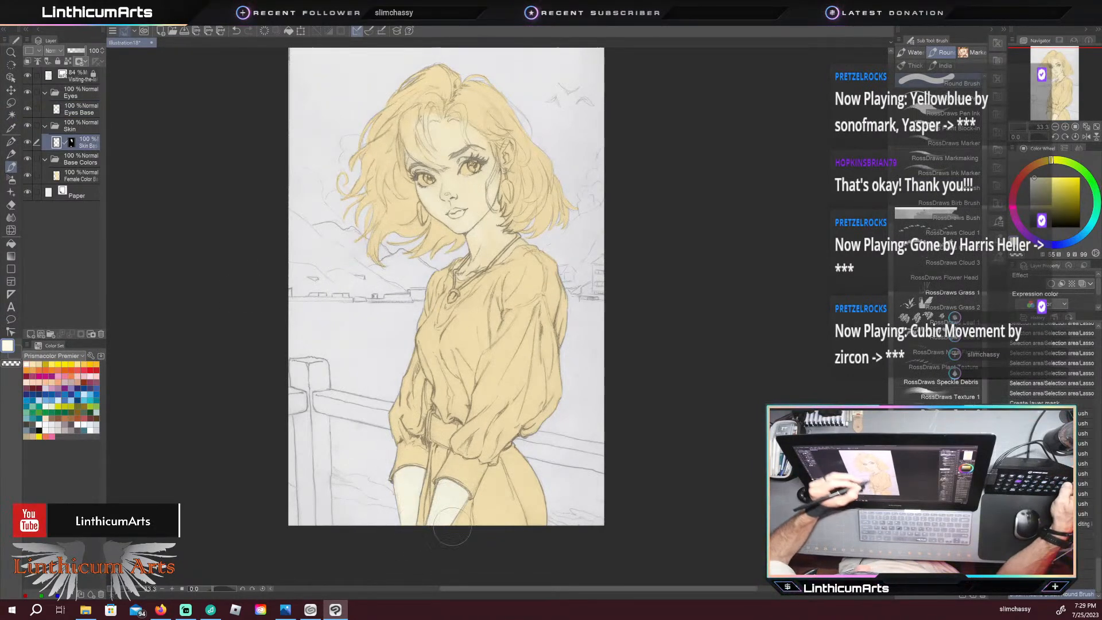
mouse_move(468, 273)
mouse_down()
mouse_move(414, 146)
mouse_move(482, 253)
mouse_move(437, 126)
mouse_up()
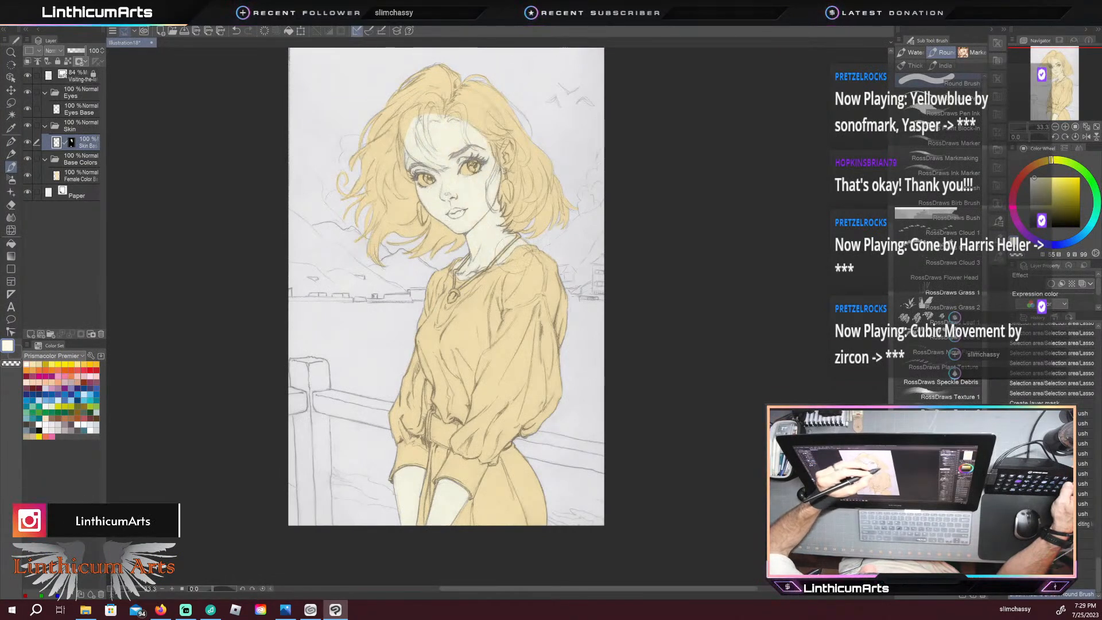
drag(506, 158, 522, 206)
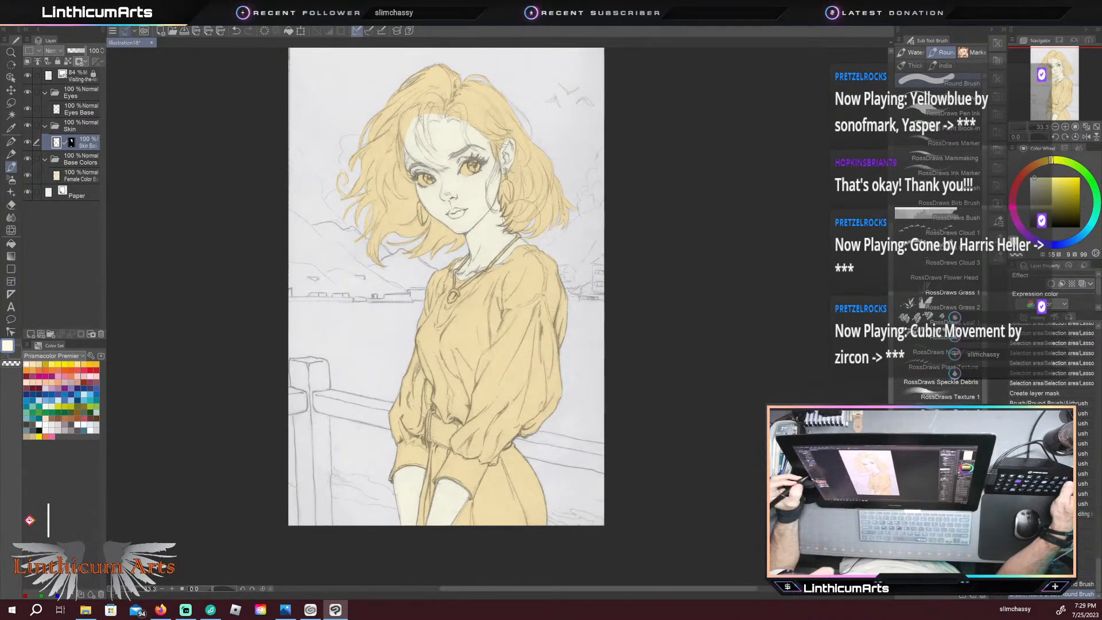
Step: Bring the eyes into close view and move the Eyes folder beneath the Skin folder, above Base Colors
click(74, 112)
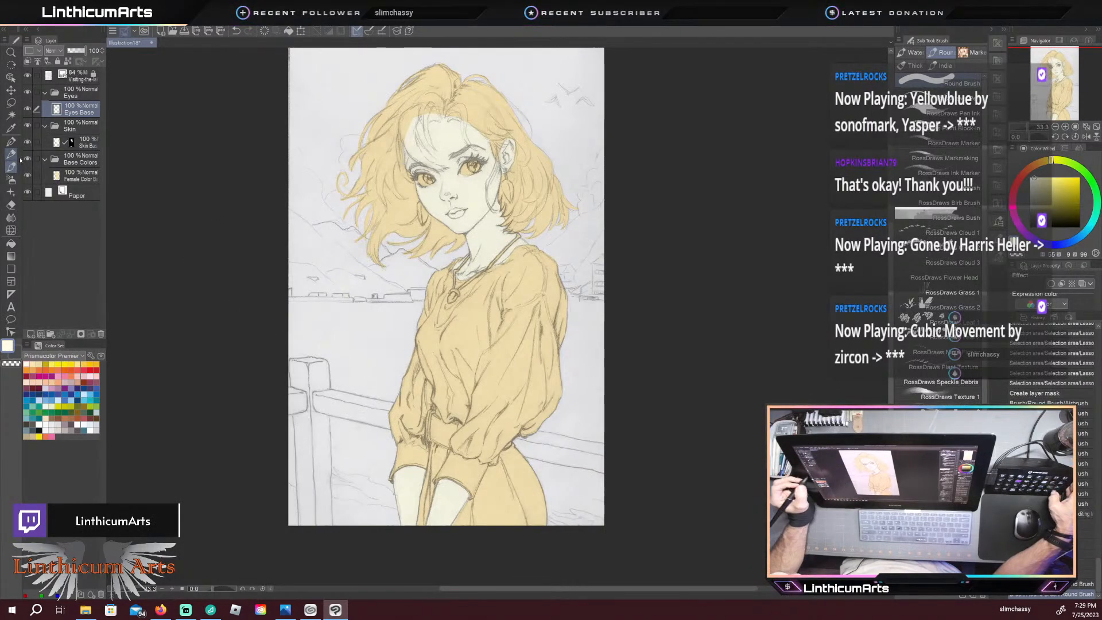
click(11, 103)
scroll(437, 342, up, 3)
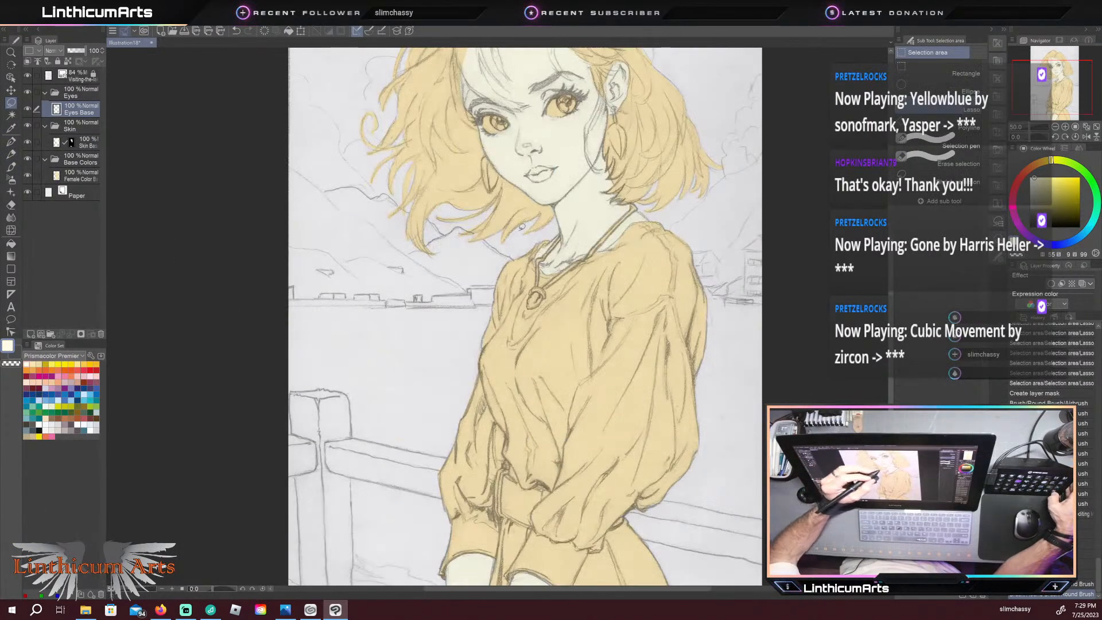
drag(573, 176, 384, 490)
scroll(384, 490, up, 2)
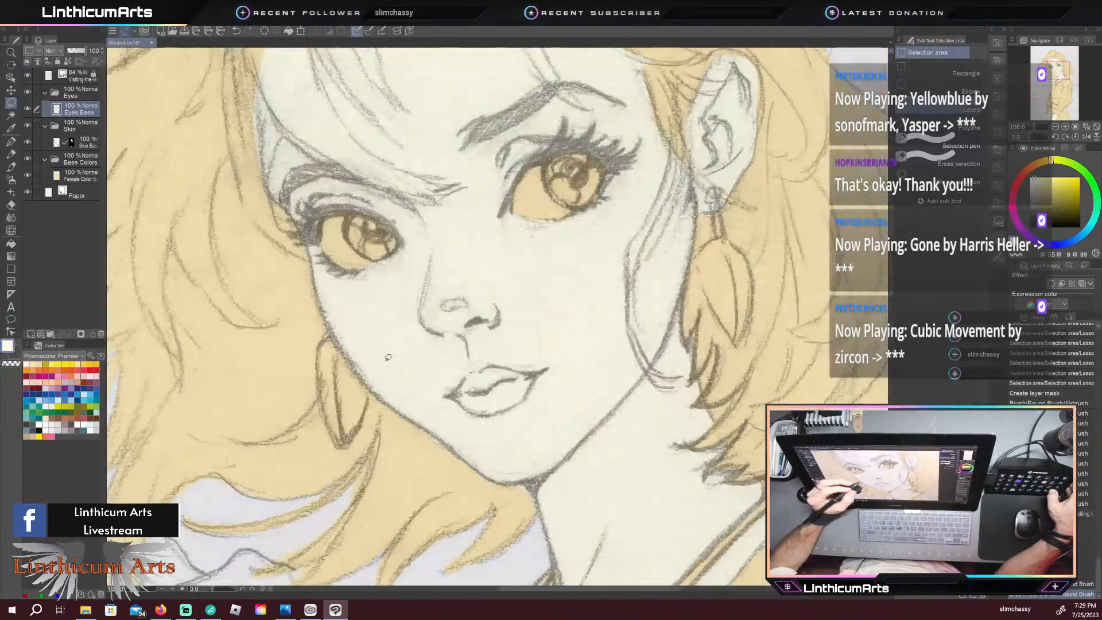
drag(373, 342, 398, 456)
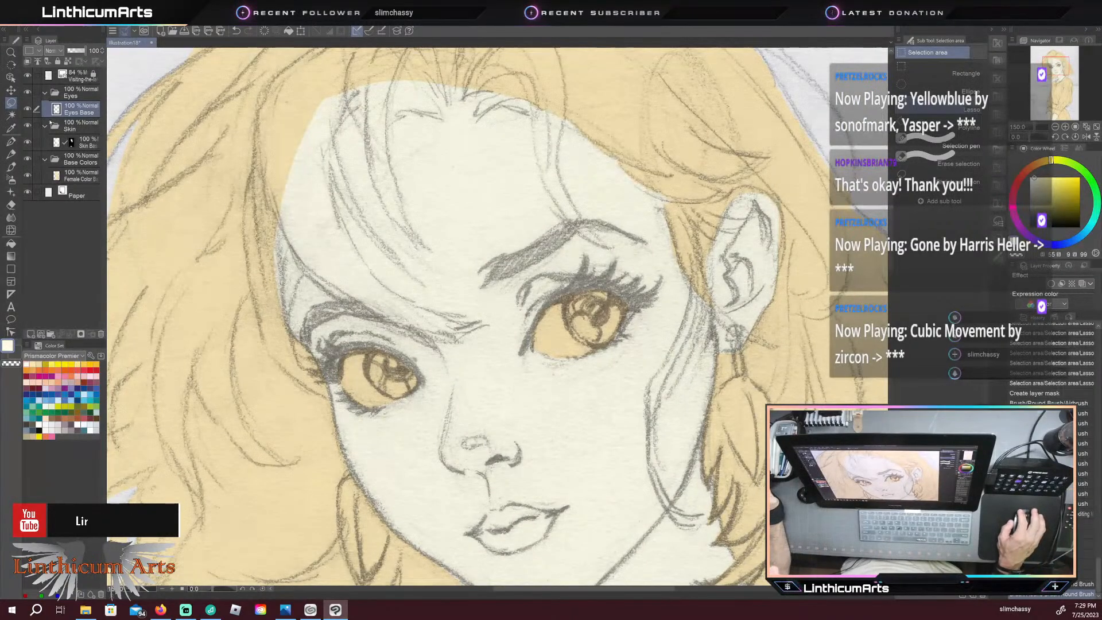
click(57, 93)
drag(57, 93, 37, 154)
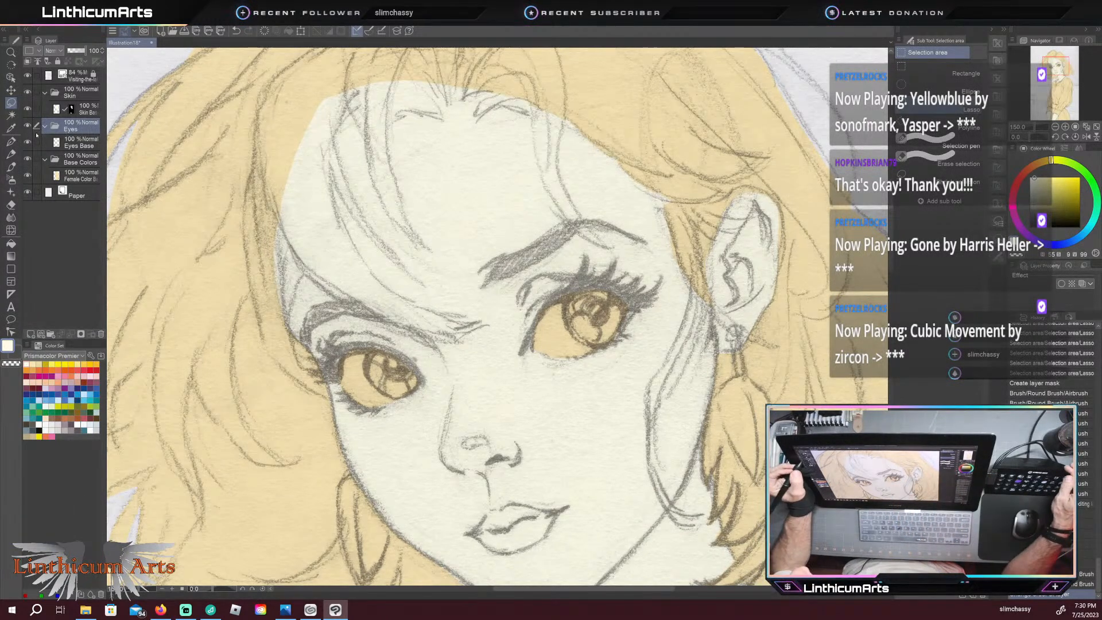
Step: Lasso the openings of both eyes into one selection with the Eyes Base layer active
click(74, 144)
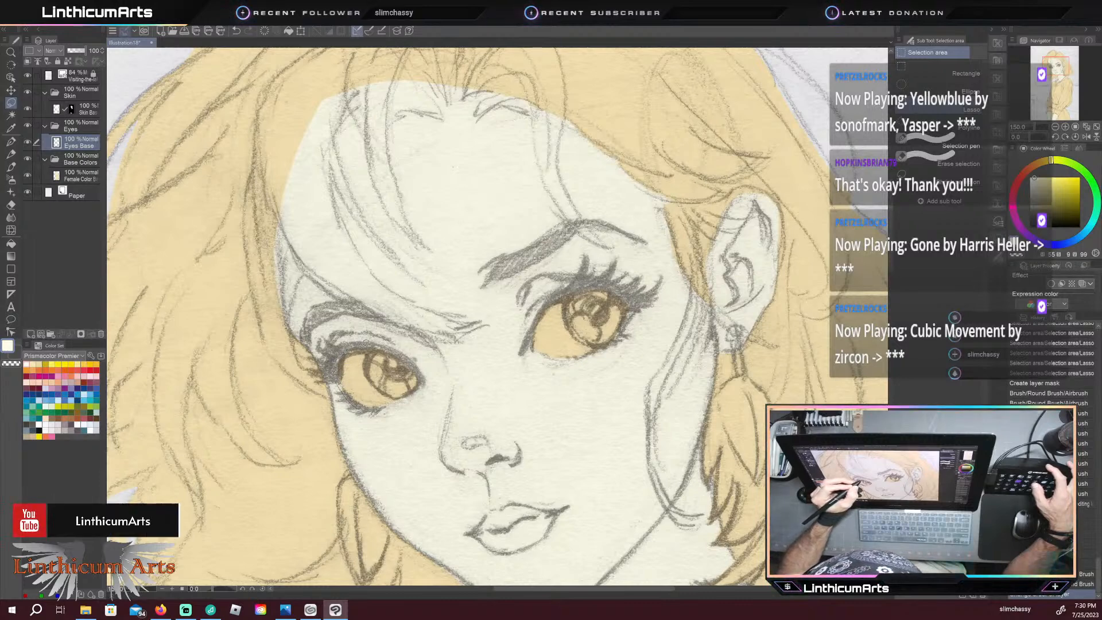
mouse_move(406, 398)
mouse_down()
mouse_move(368, 408)
mouse_move(352, 398)
mouse_up()
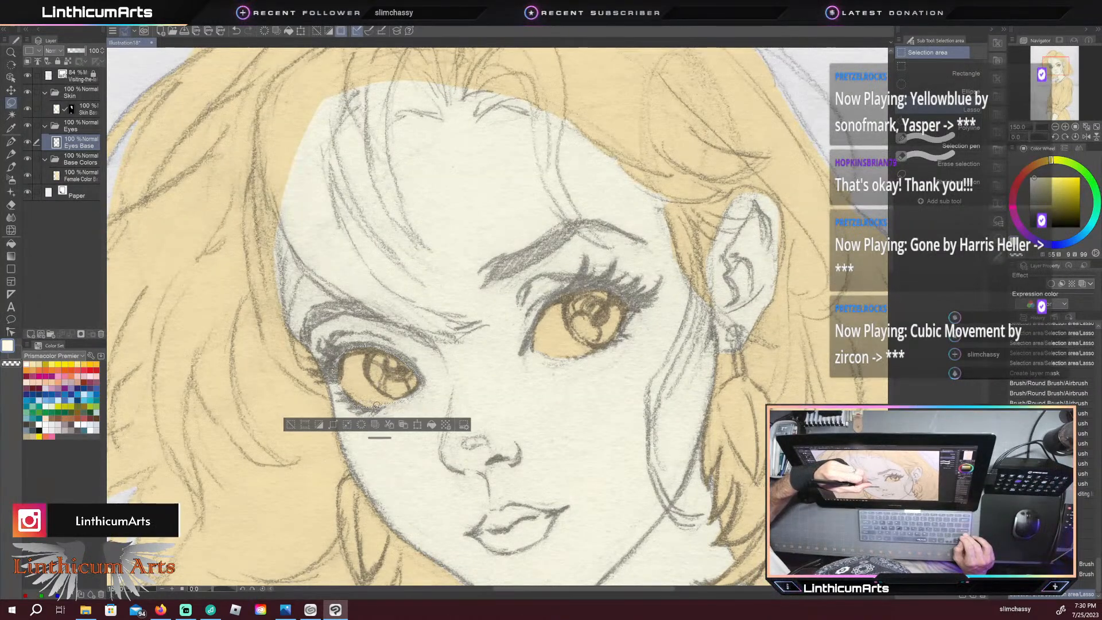
drag(410, 384, 409, 379)
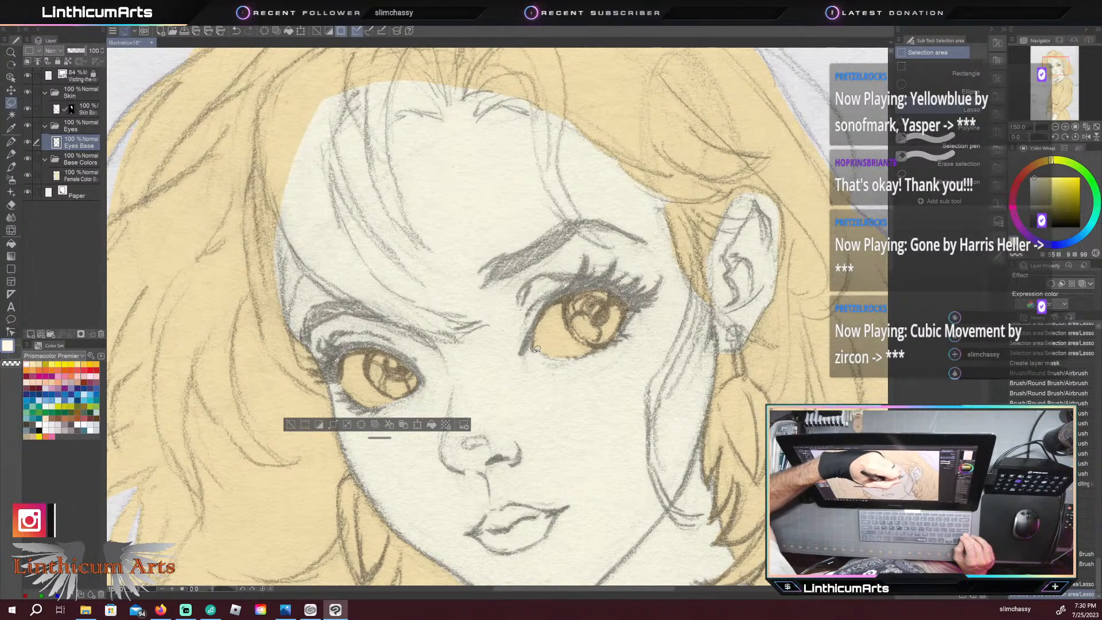
drag(533, 349, 591, 353)
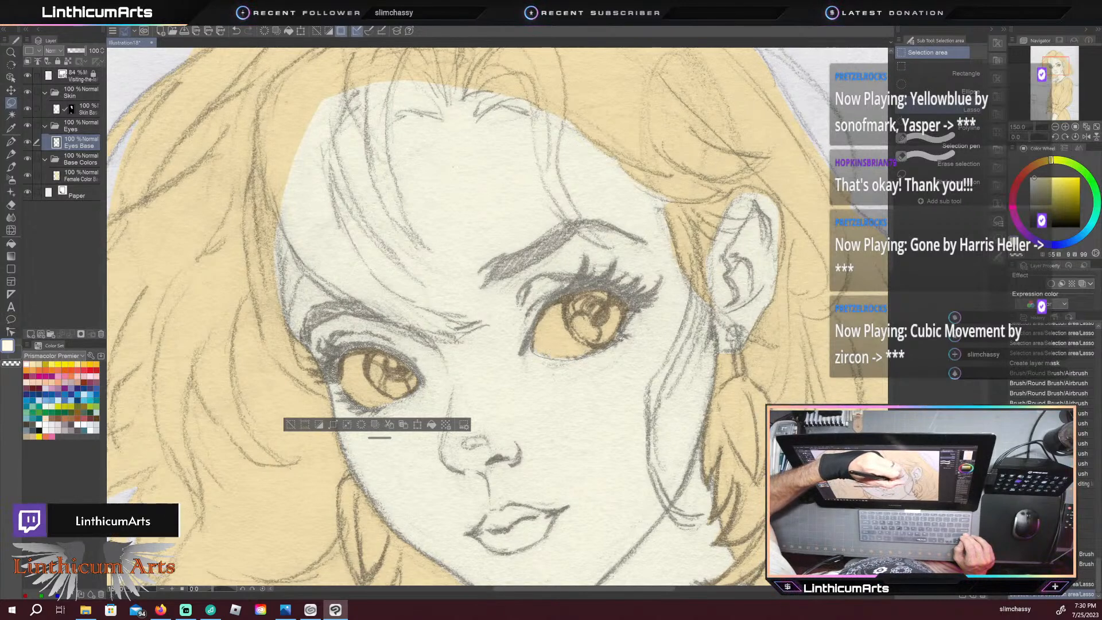
mouse_move(575, 285)
mouse_down()
mouse_move(552, 299)
mouse_move(538, 350)
mouse_up()
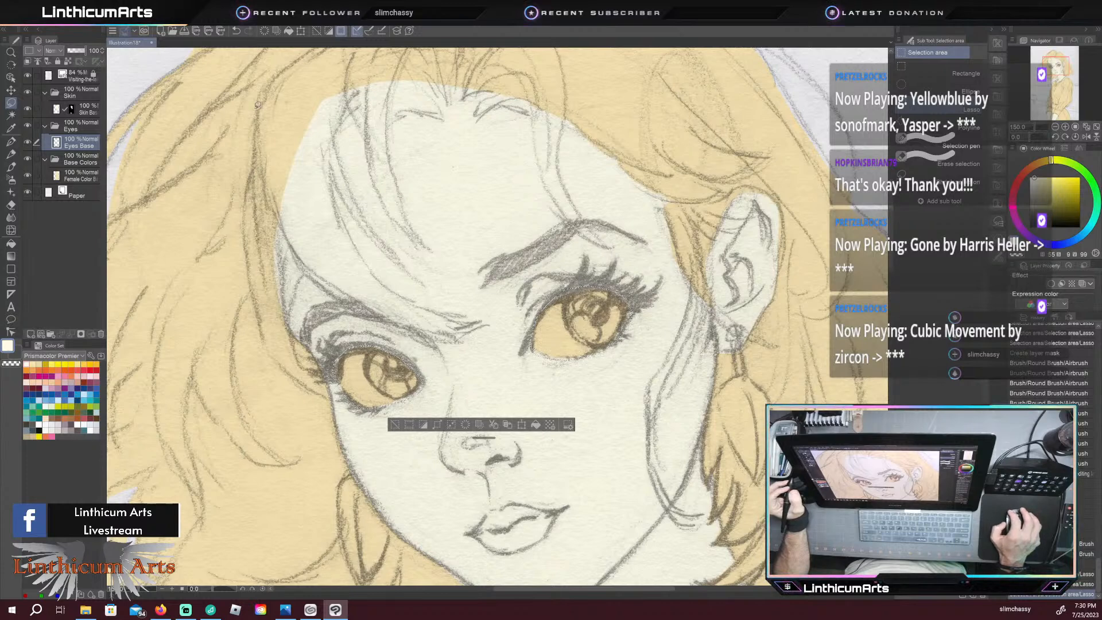
Step: Mask the Eyes Base layer outside the selected eye shapes
click(112, 30)
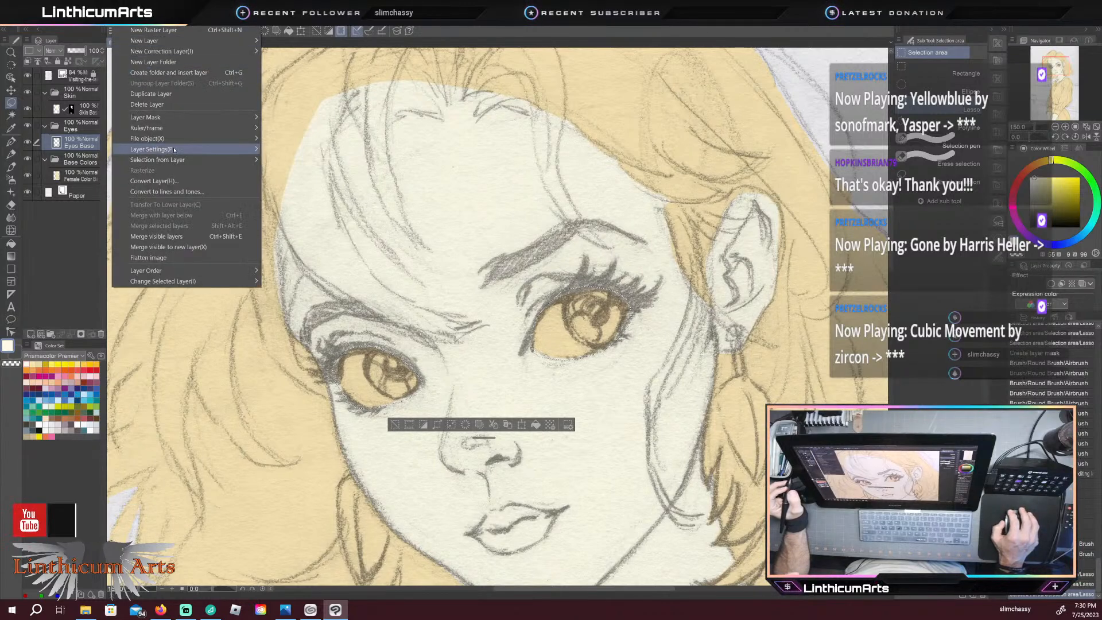
mouse_move(175, 150)
mouse_move(190, 117)
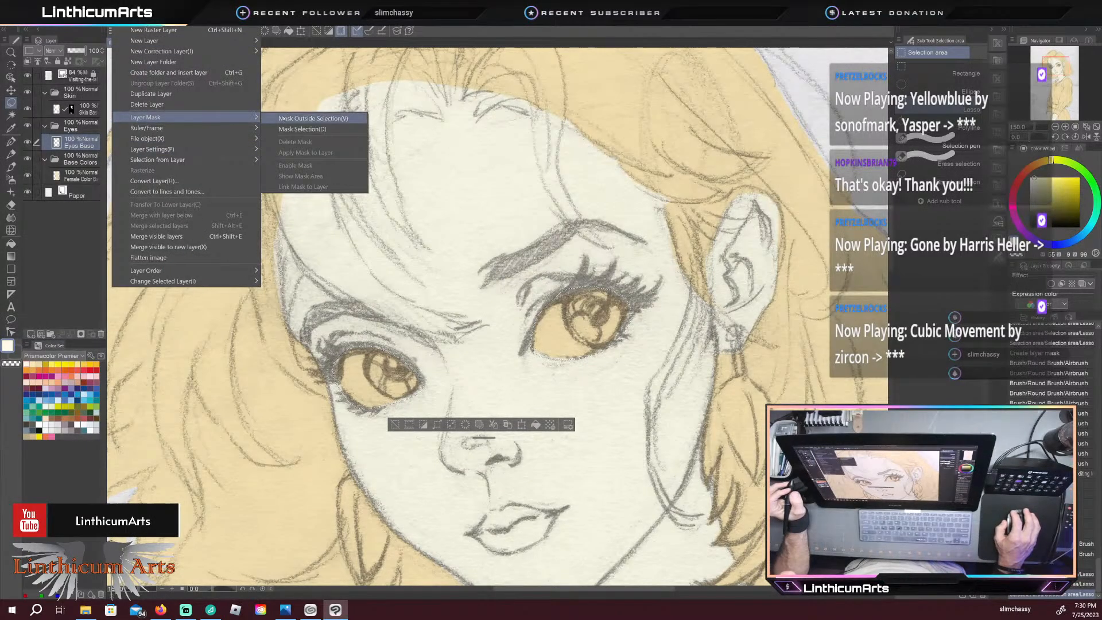
click(293, 117)
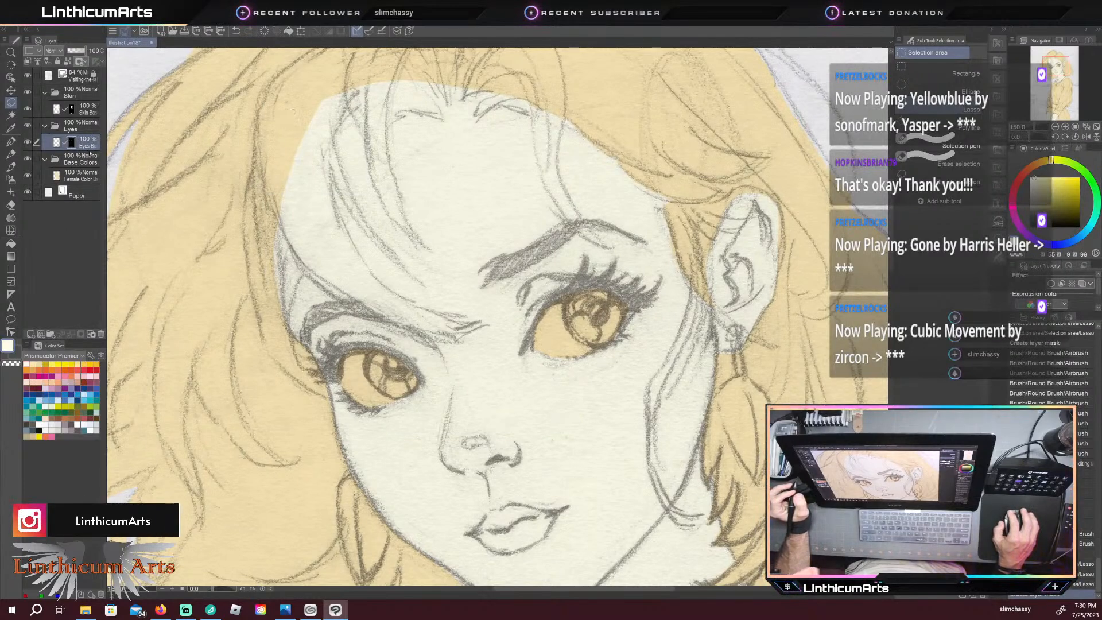
Step: Add a new raster layer named "Pupils Base" above the Eyes Base layer in the Eyes folder
key(ctrl+shift+n)
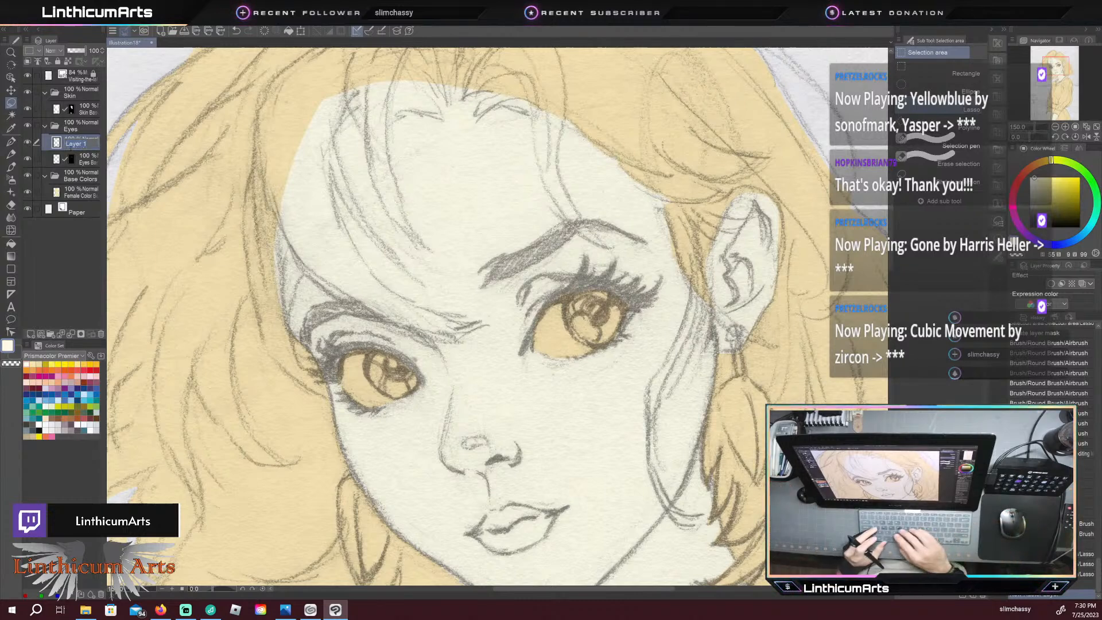
text(Pupils)
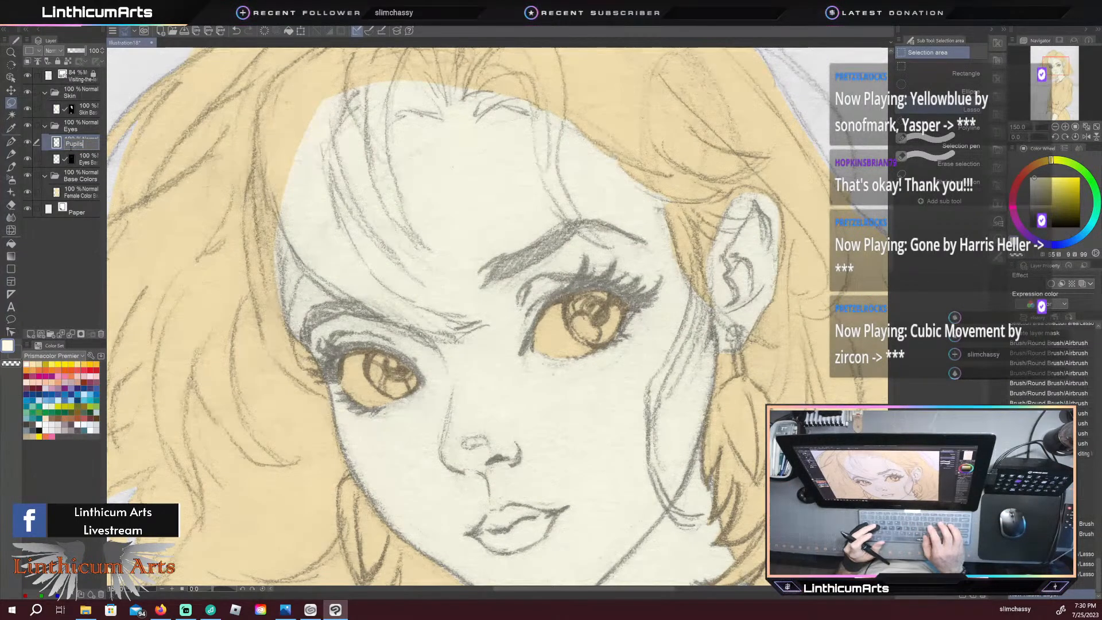
key(Return)
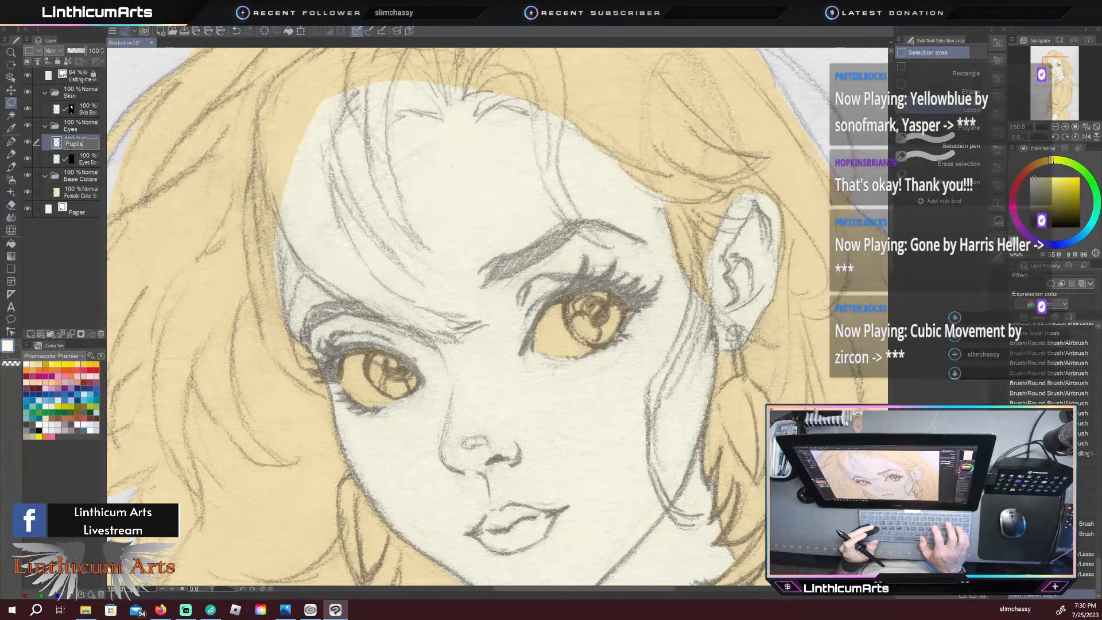
text(Base)
key(Return)
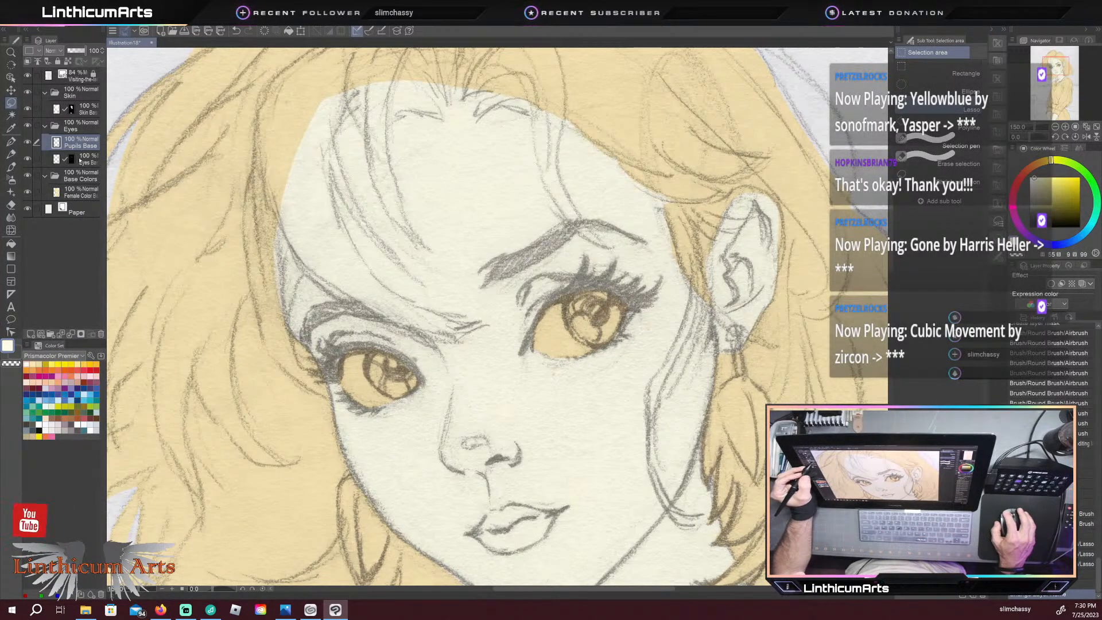
Step: Paint the openings of both eyes pale bluish white on the Eyes Base layer with the Round Brush
click(79, 157)
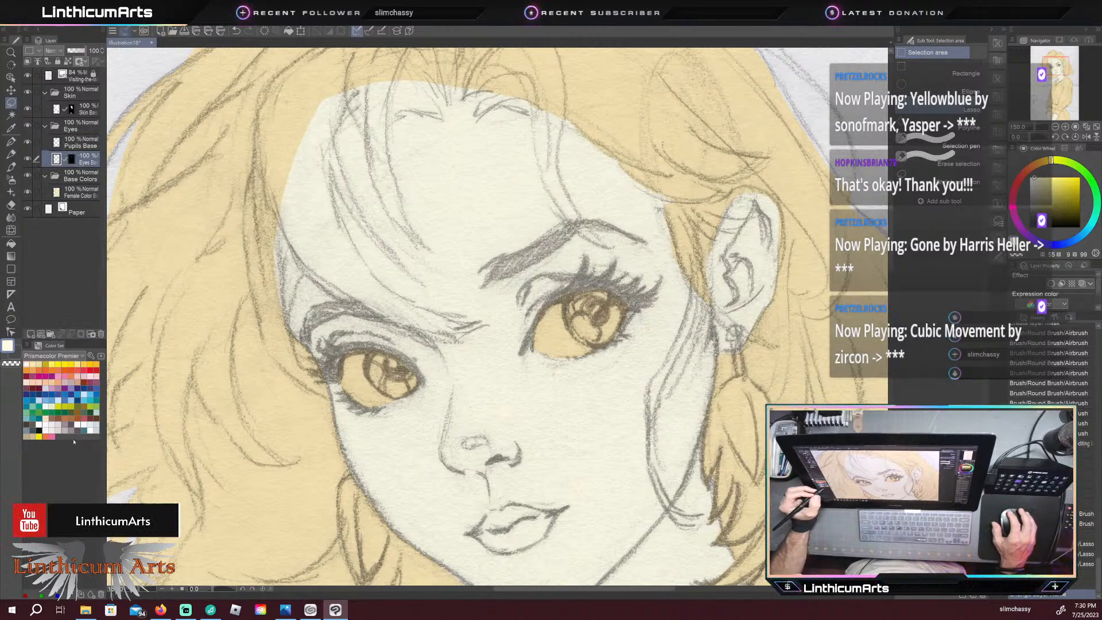
click(47, 420)
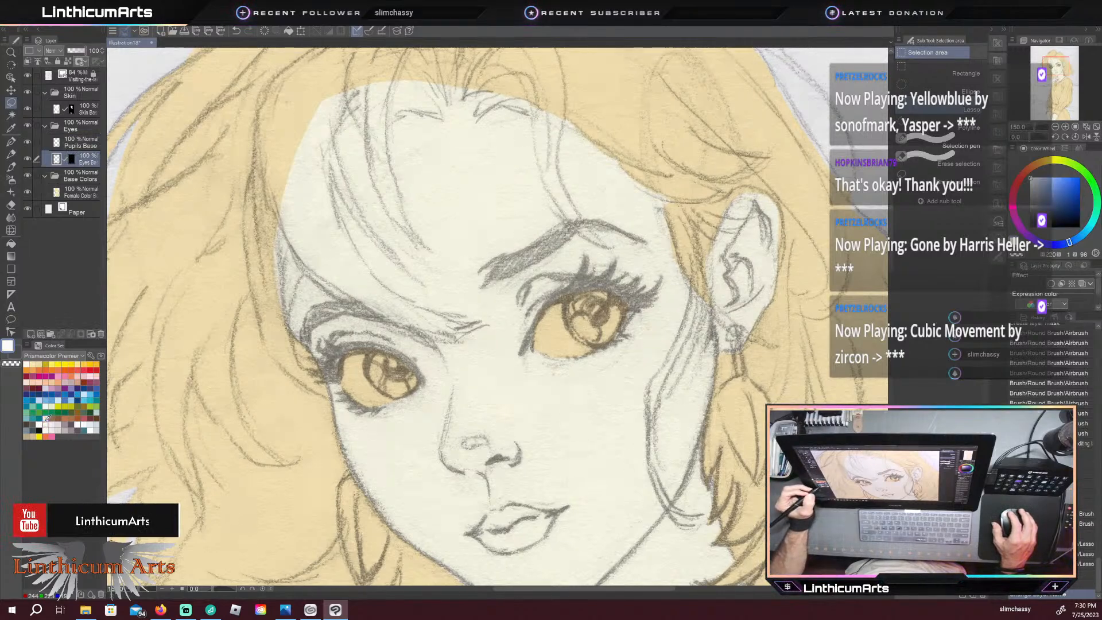
click(39, 423)
click(45, 419)
click(51, 423)
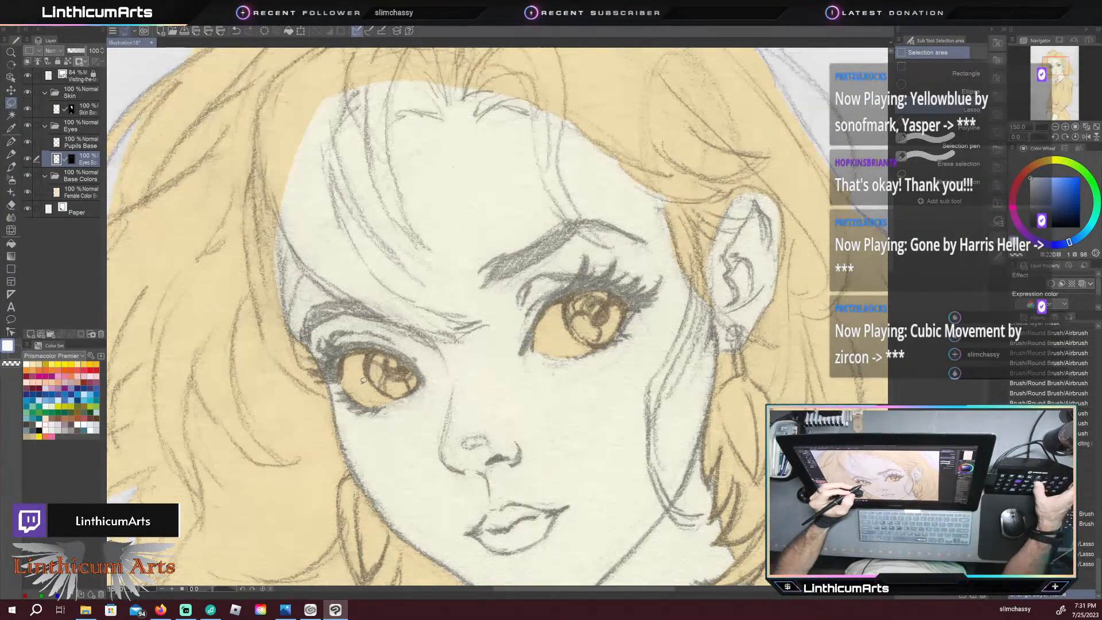
key(b)
drag(350, 373, 384, 382)
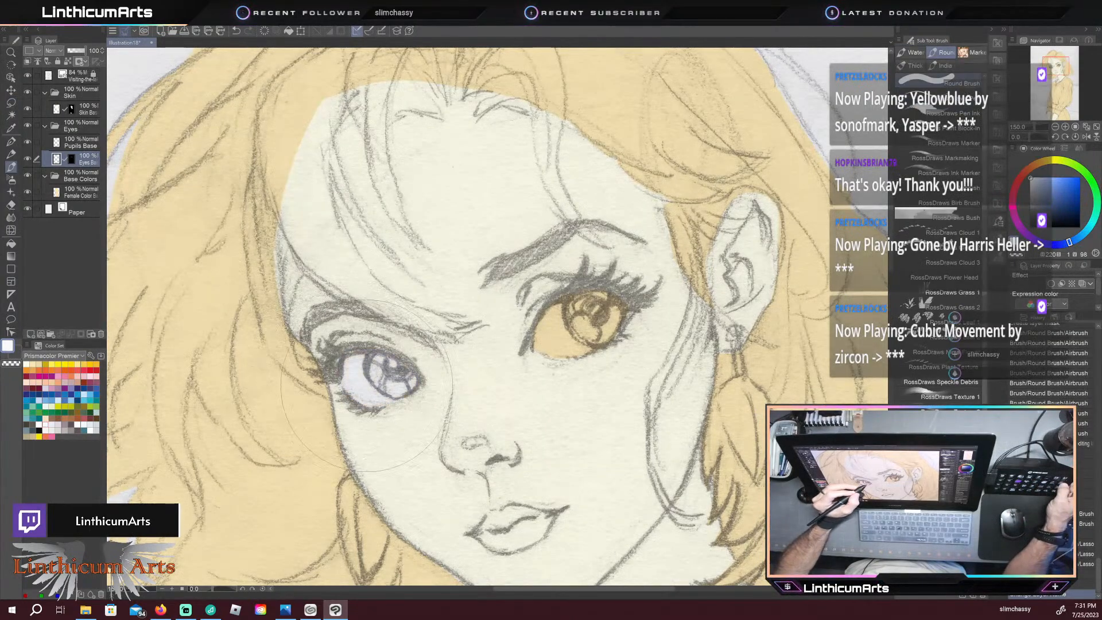
drag(565, 325, 576, 340)
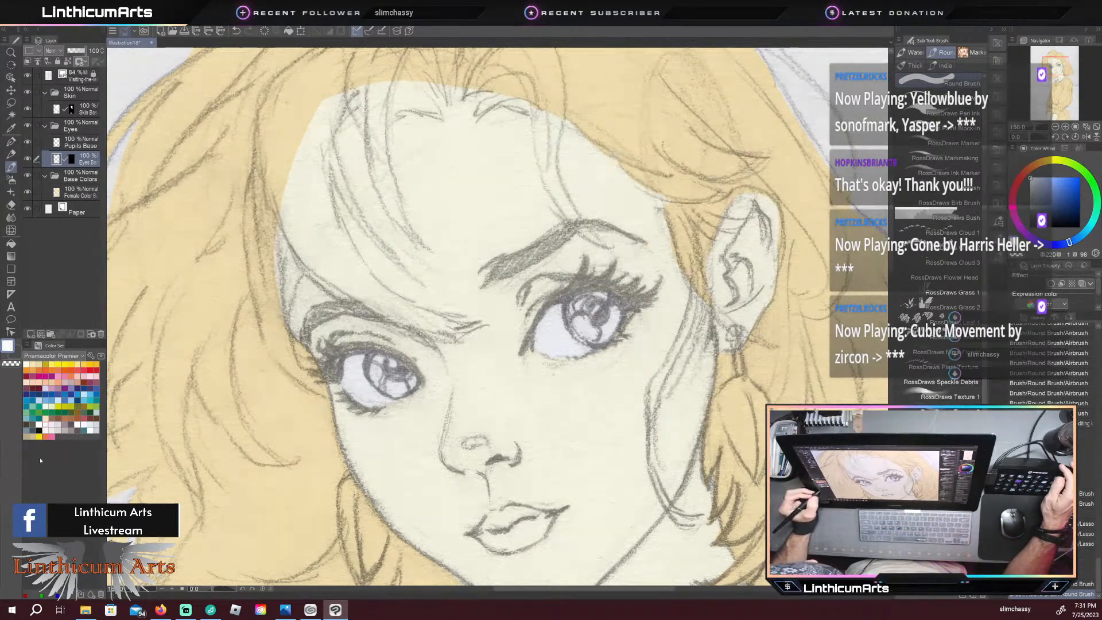
Step: Lasso both irises with the Pupils Base layer active and mask that layer outside the selection
click(80, 142)
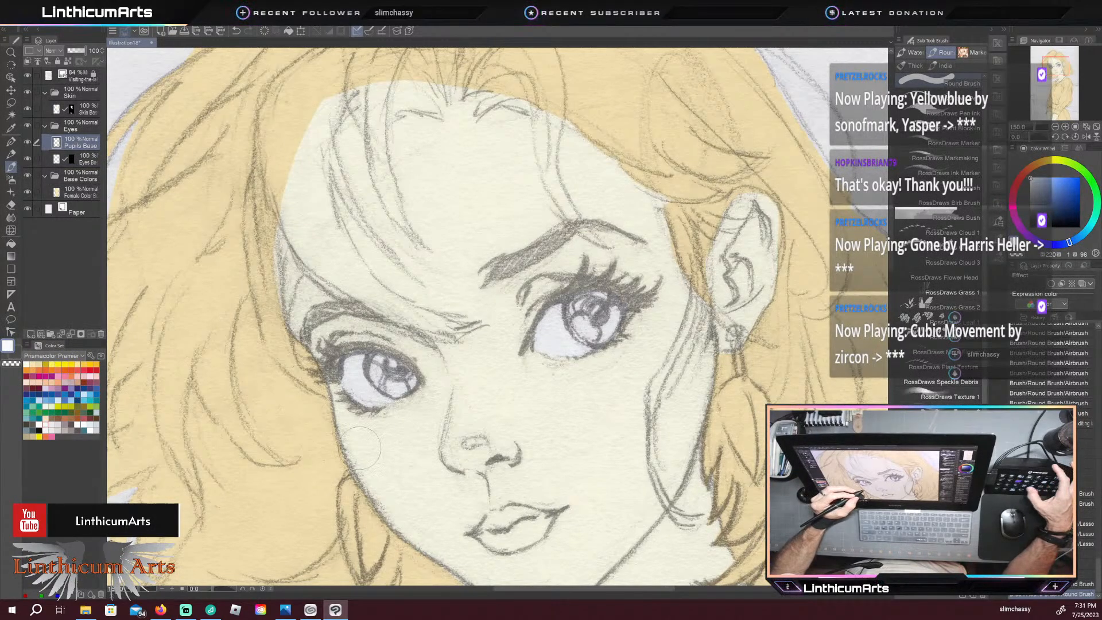
key(m)
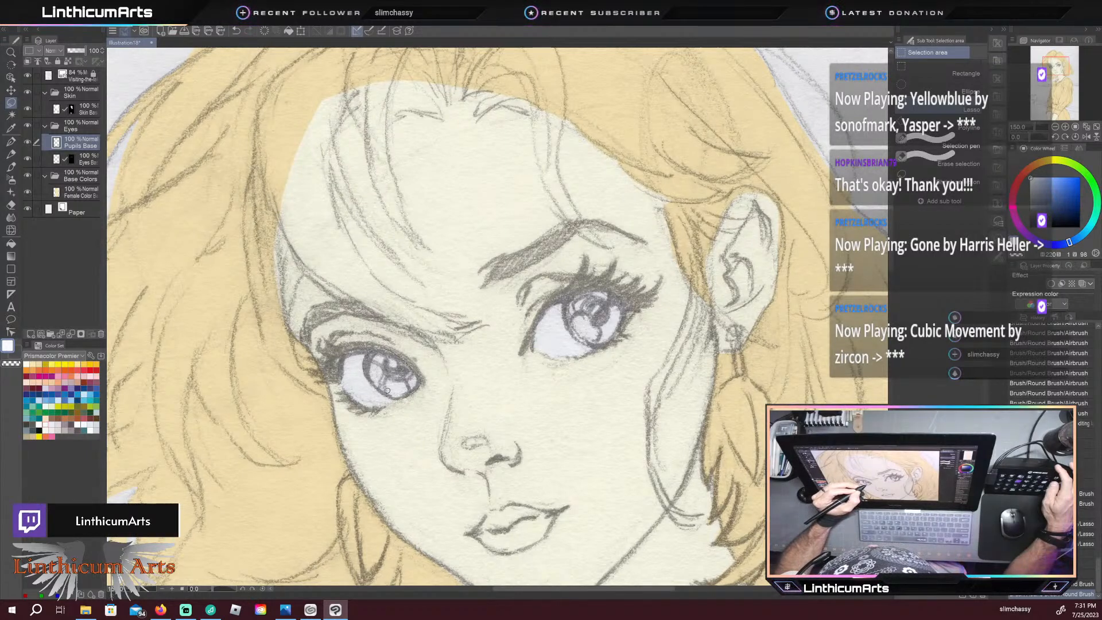
drag(374, 379, 321, 344)
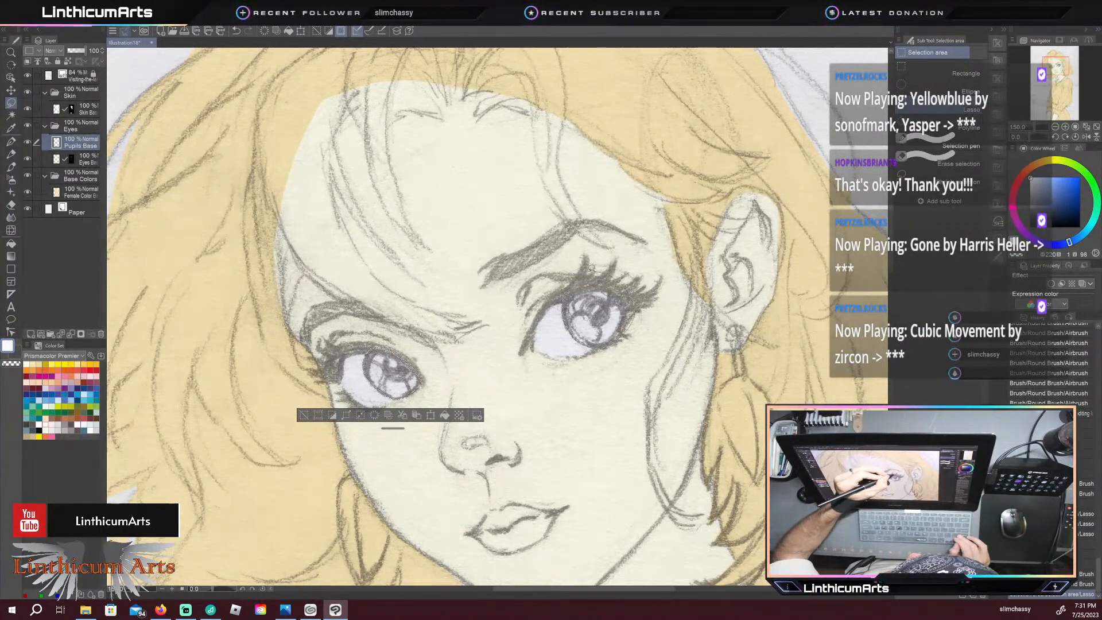
drag(564, 272, 564, 272)
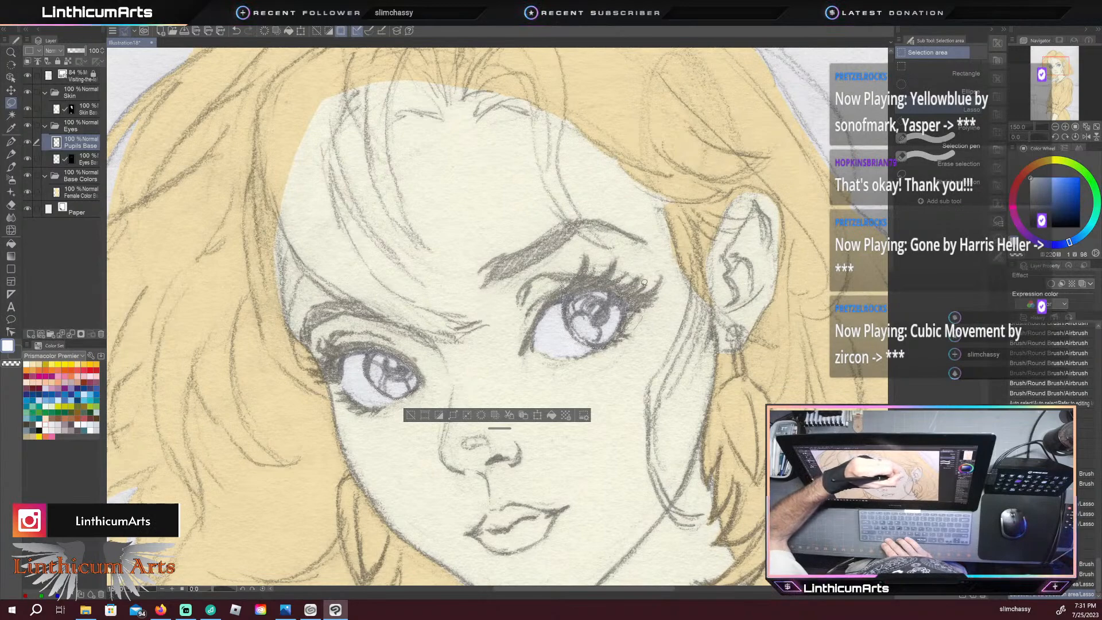
drag(553, 287, 562, 298)
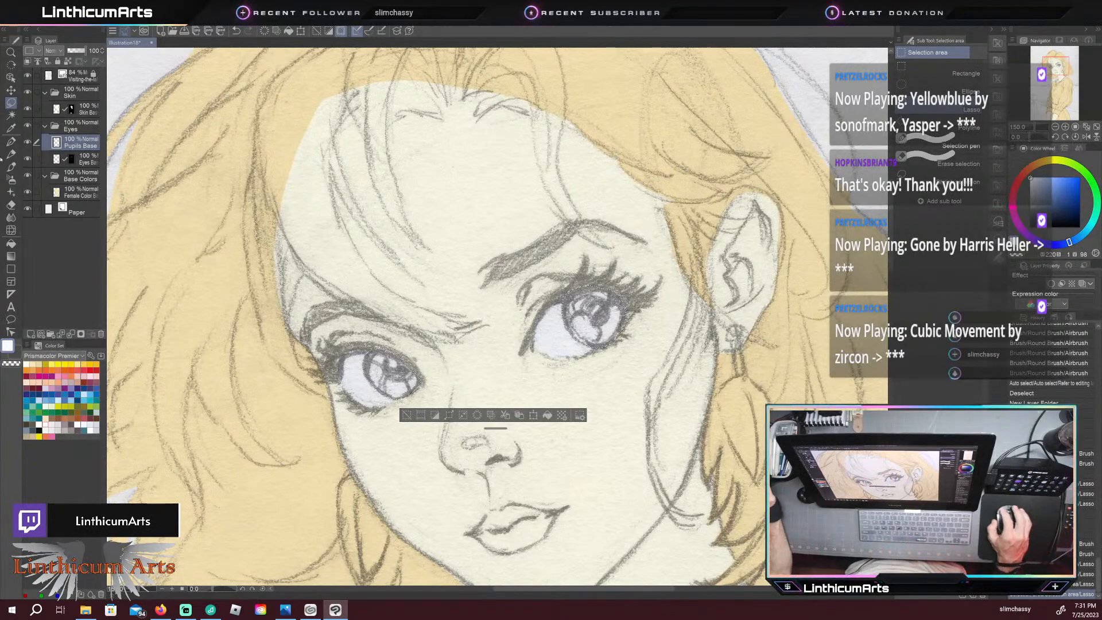
click(112, 31)
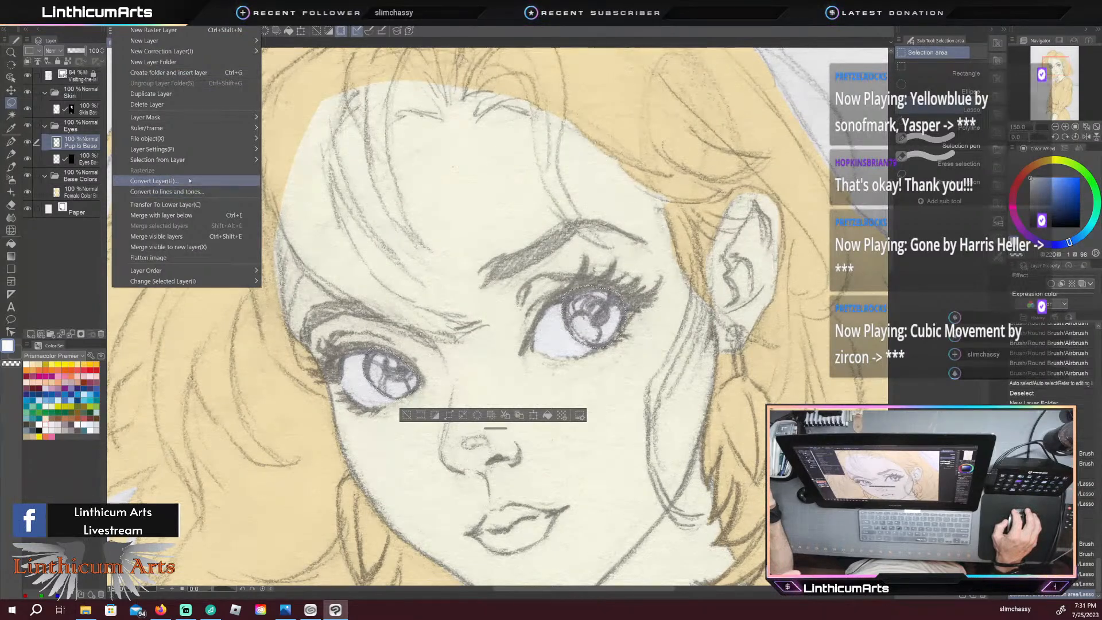
click(301, 114)
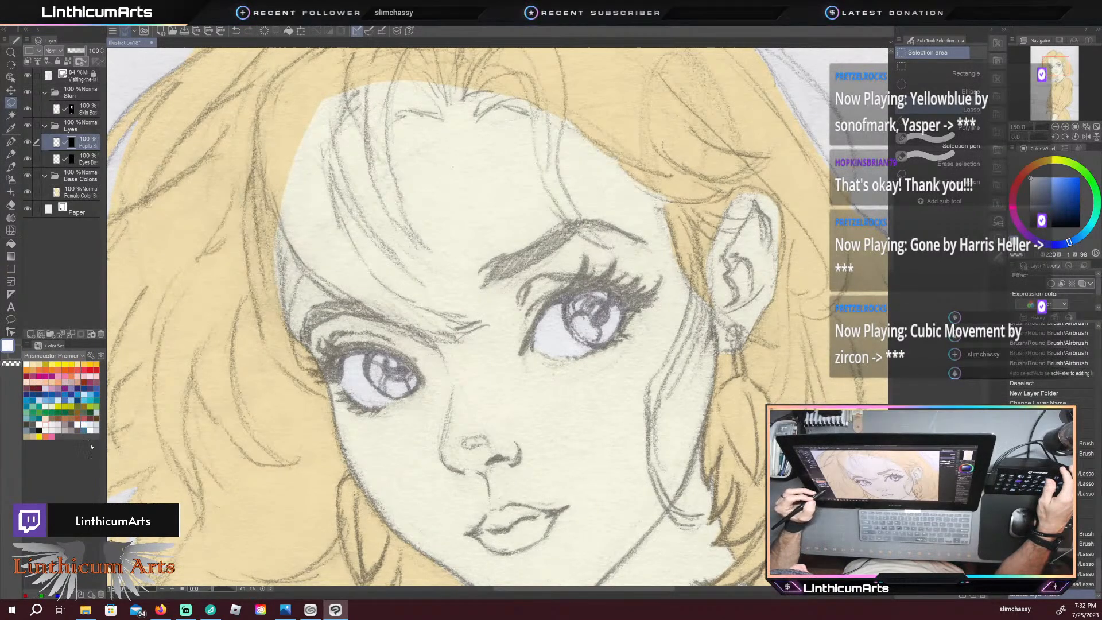
Step: Examine the eye whites and skin base against the head and the whole figure
key(ctrl+minus)
key(ctrl+minus)
key(ctrl+minus)
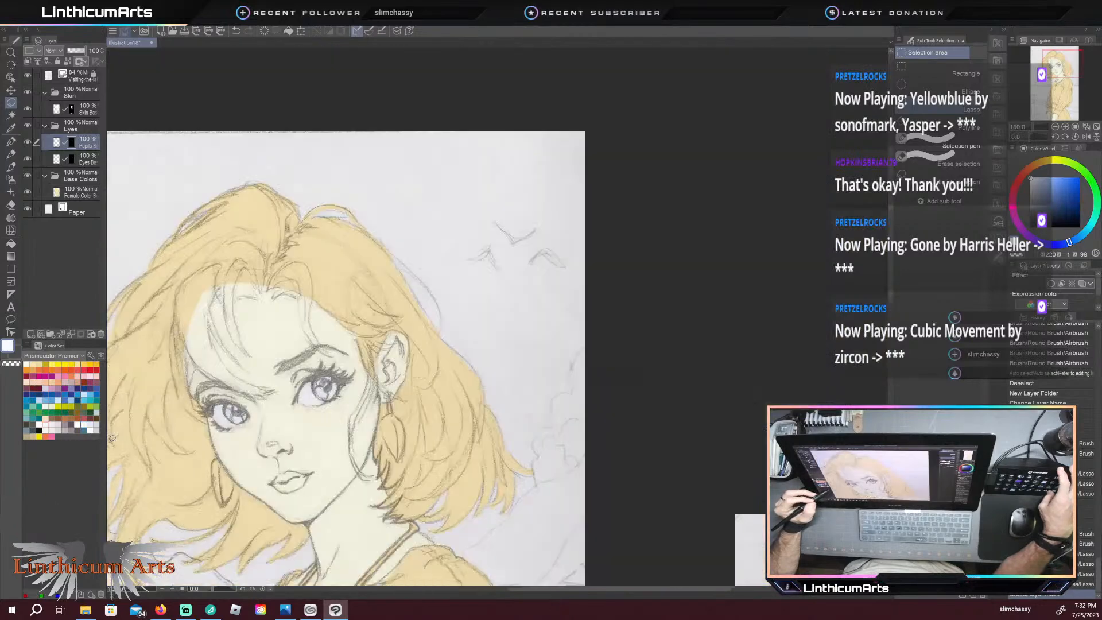
drag(170, 457, 348, 345)
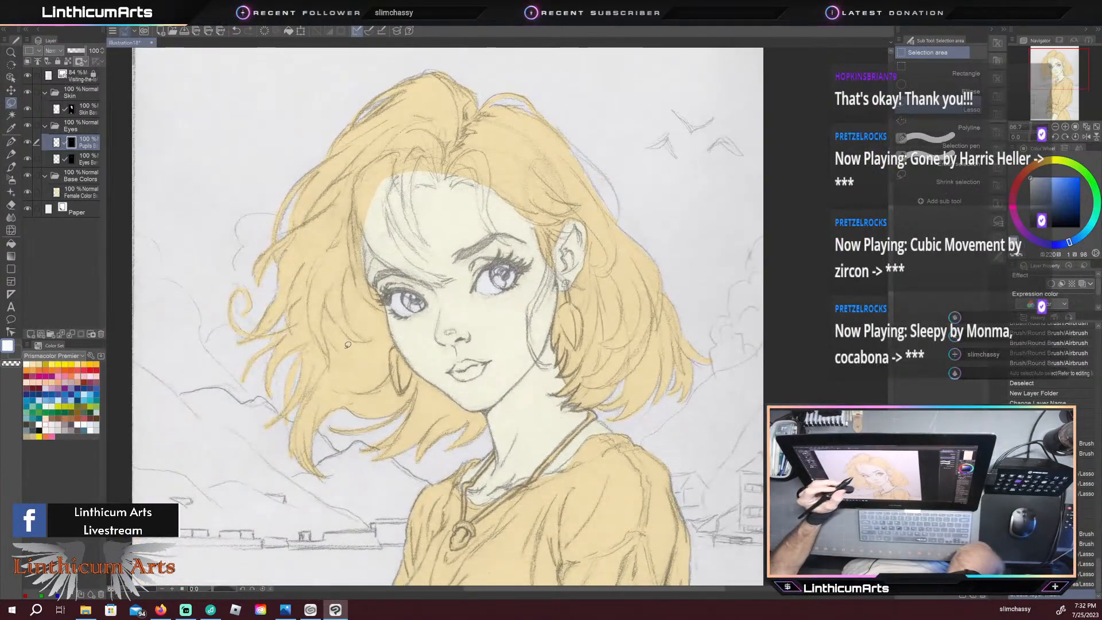
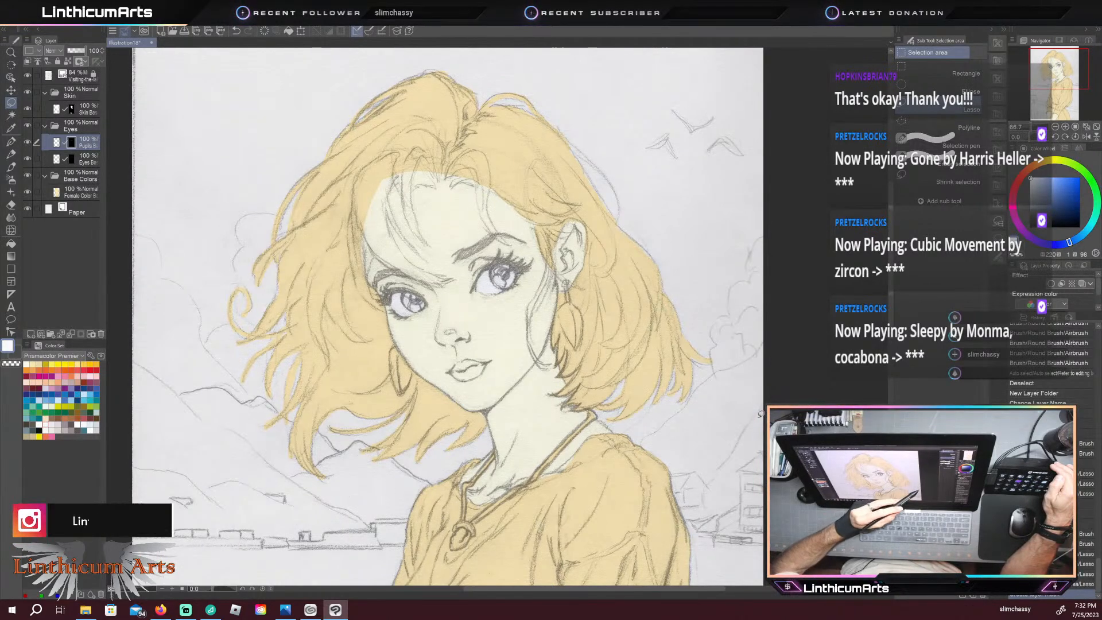
key(ctrl+minus)
drag(377, 469, 291, 312)
key(ctrl+minus)
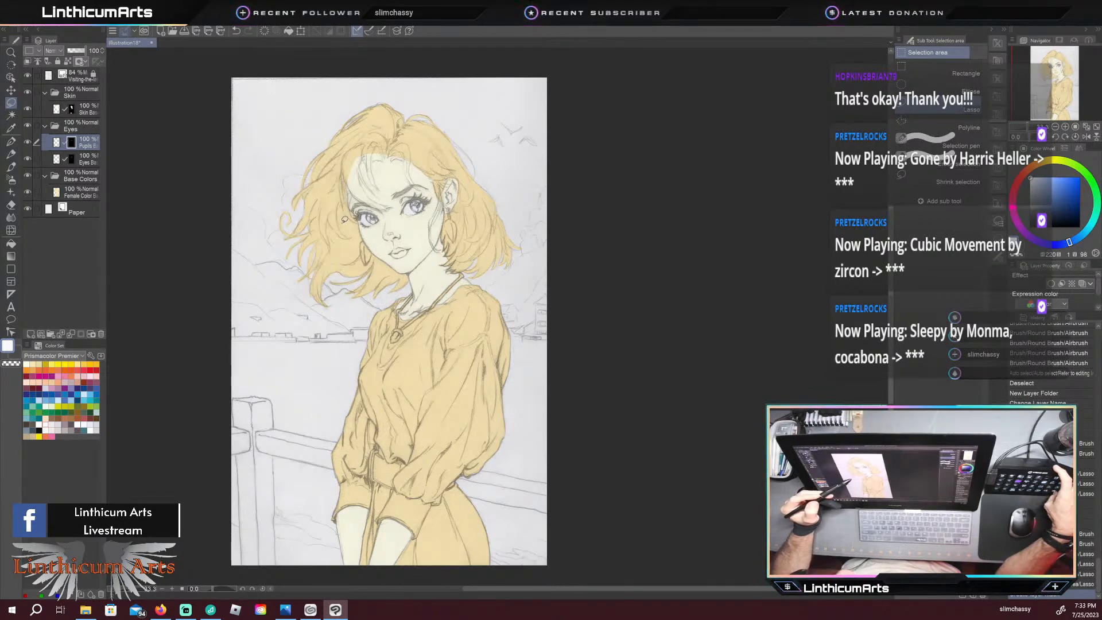
Step: Paint both irises golden amber on the Pupils Base layer with the Round Brush
key(ctrl+plus)
key(ctrl+plus)
drag(383, 353, 337, 478)
drag(419, 402, 389, 405)
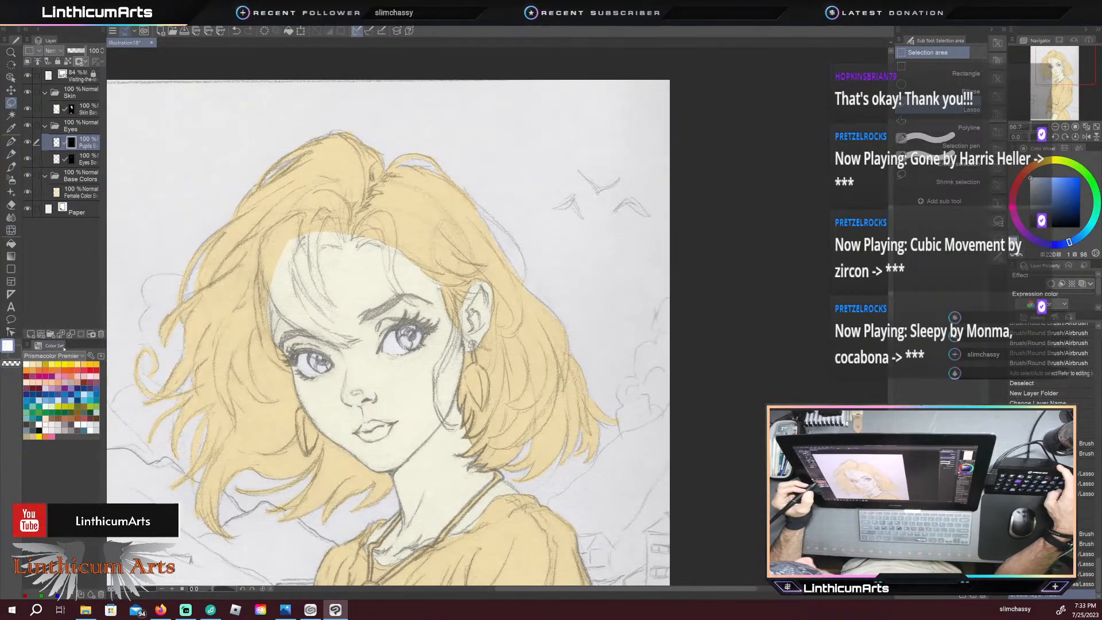
key(ctrl+plus)
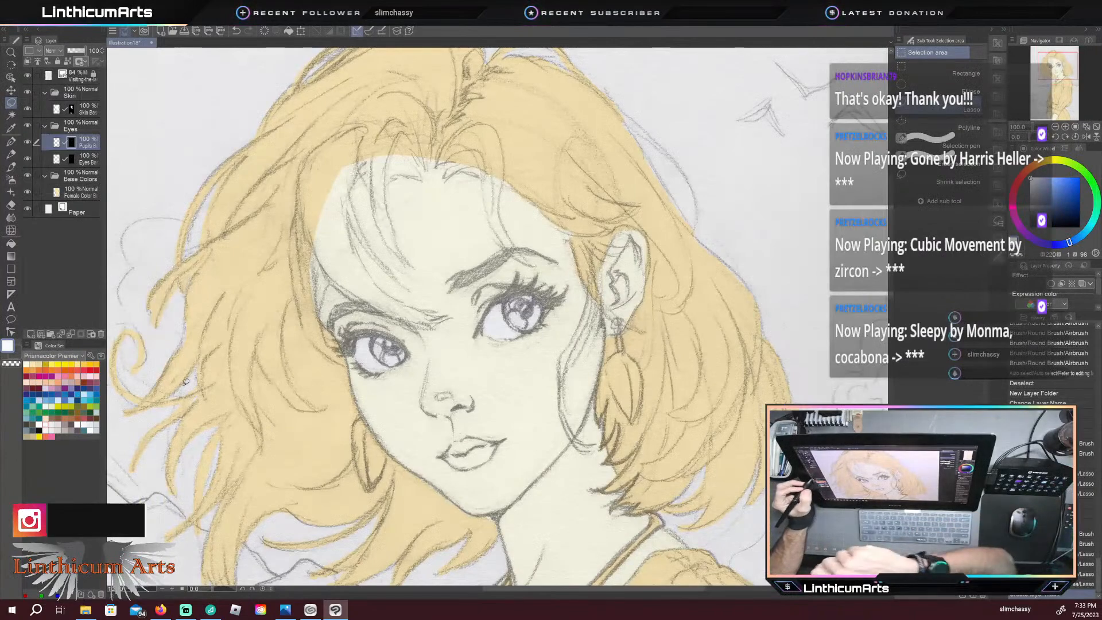
click(77, 365)
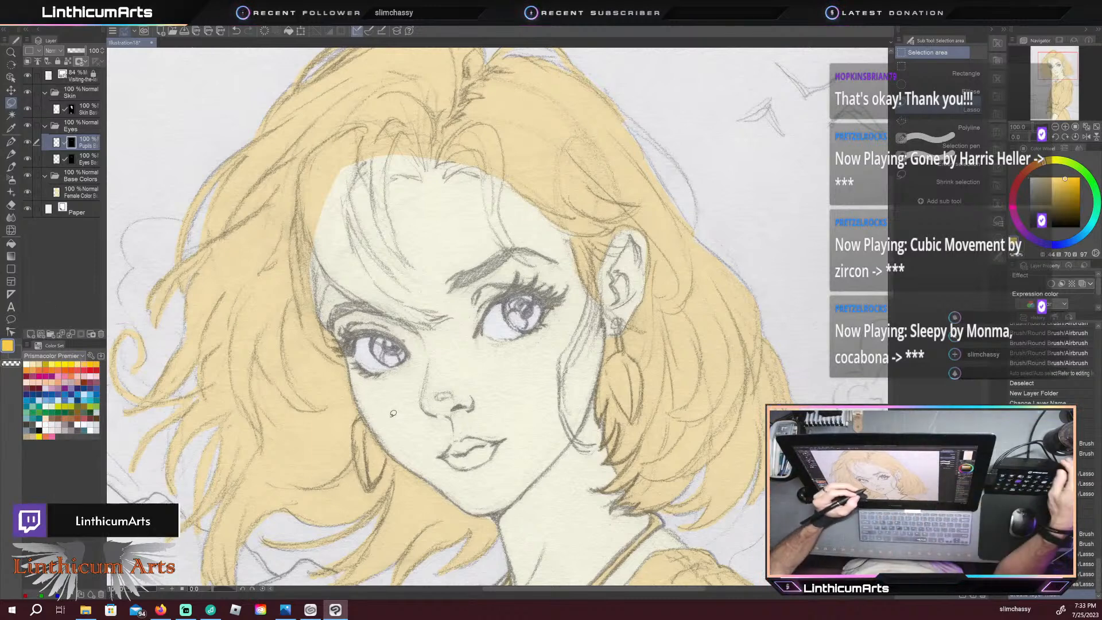
key(b)
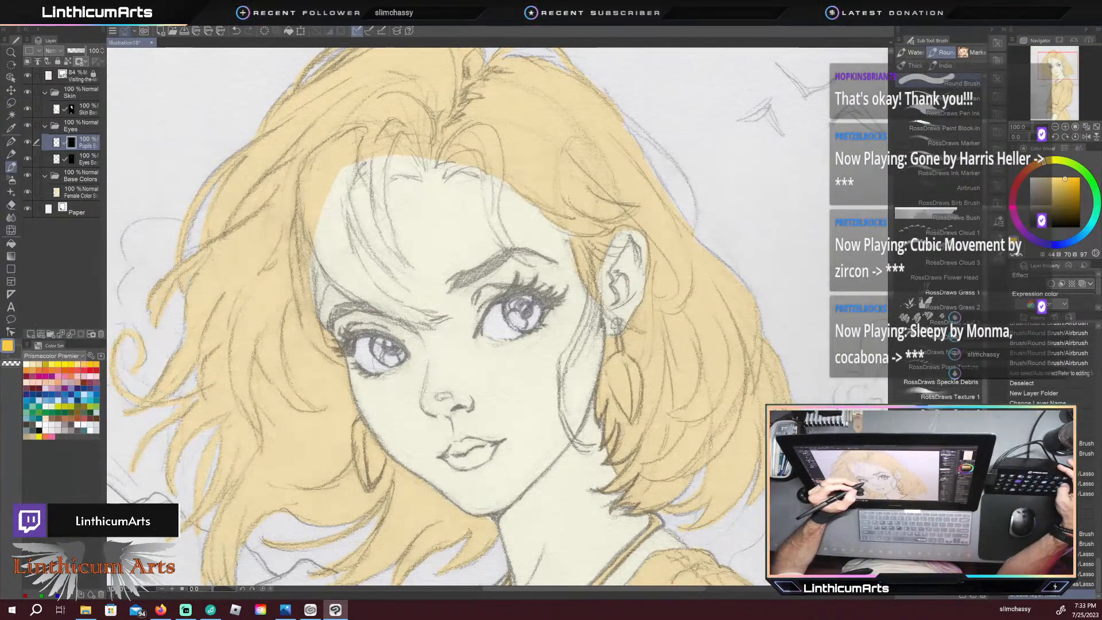
drag(383, 346, 393, 358)
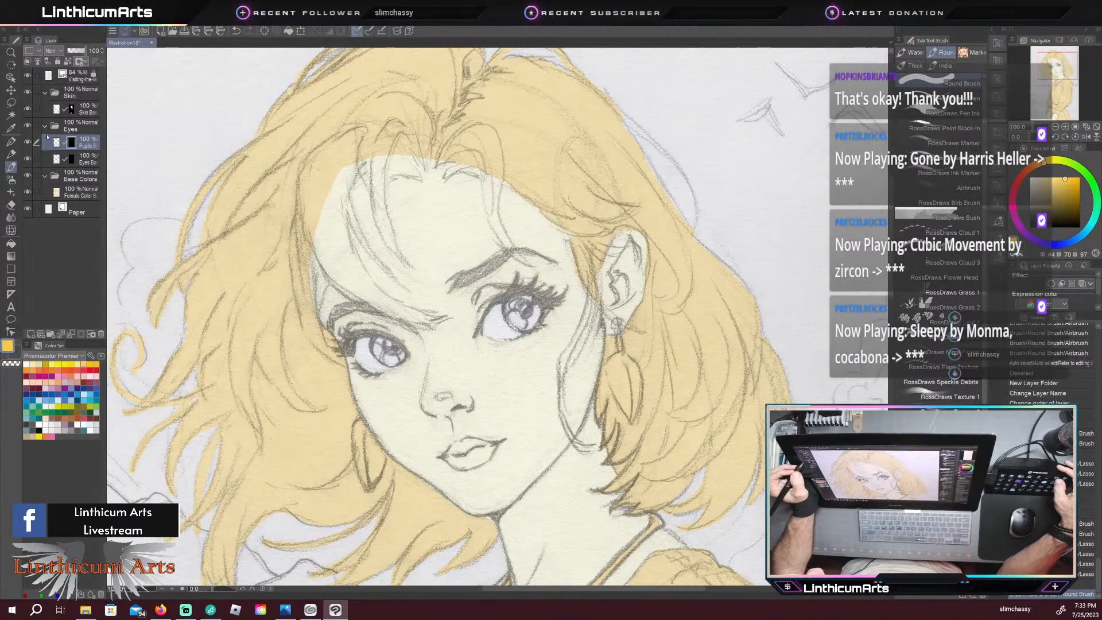
drag(373, 342, 398, 372)
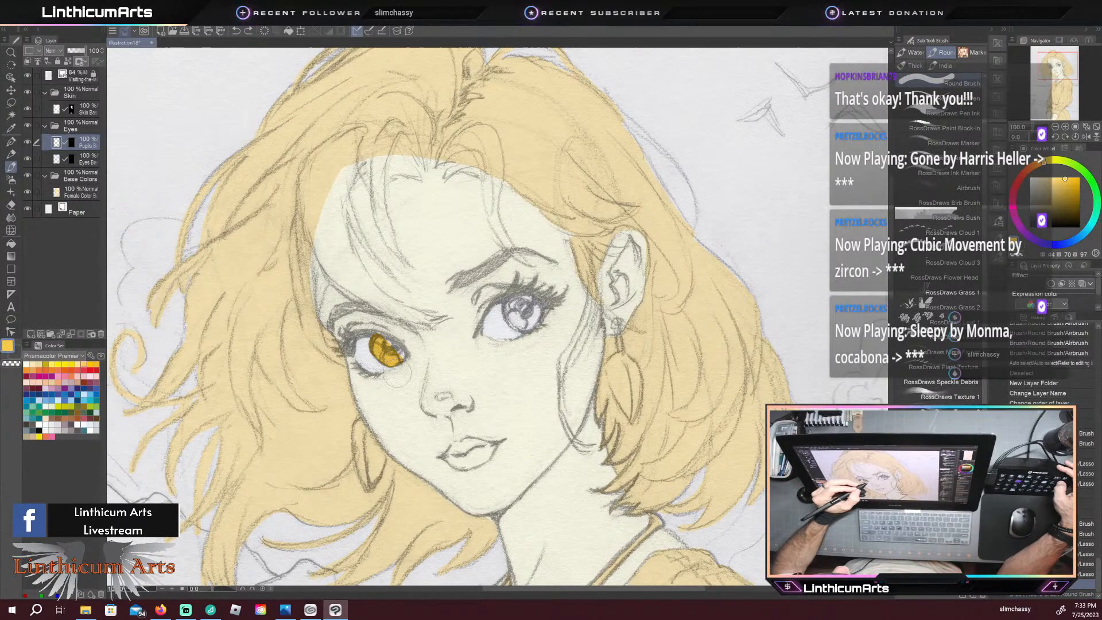
drag(508, 304, 537, 324)
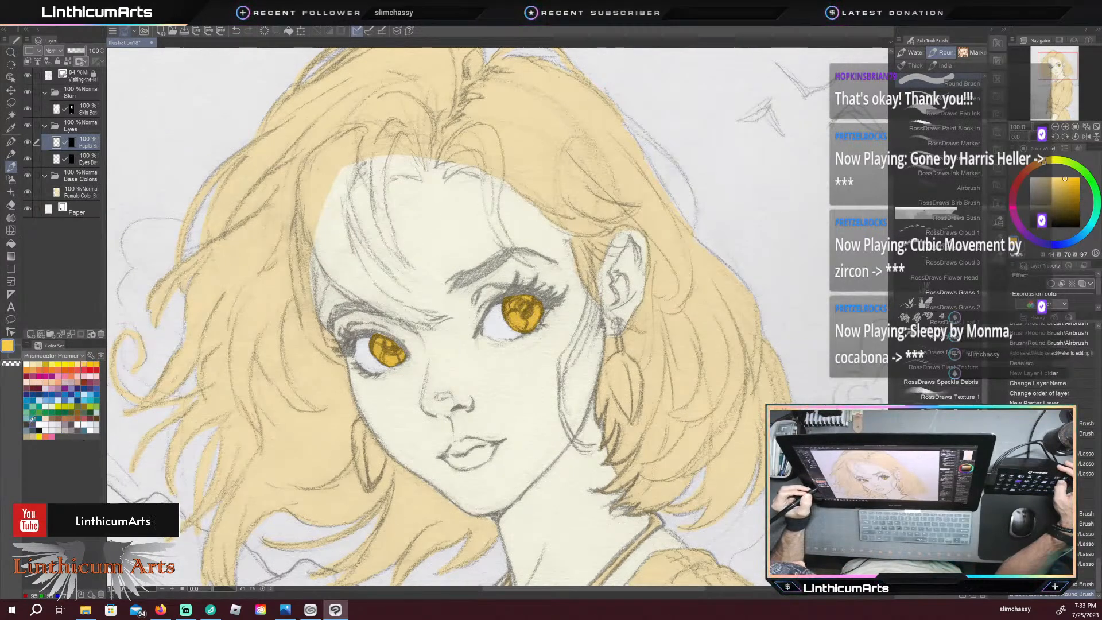
Step: Try yellow-green on both irises and judge the color from a wider view
click(50, 395)
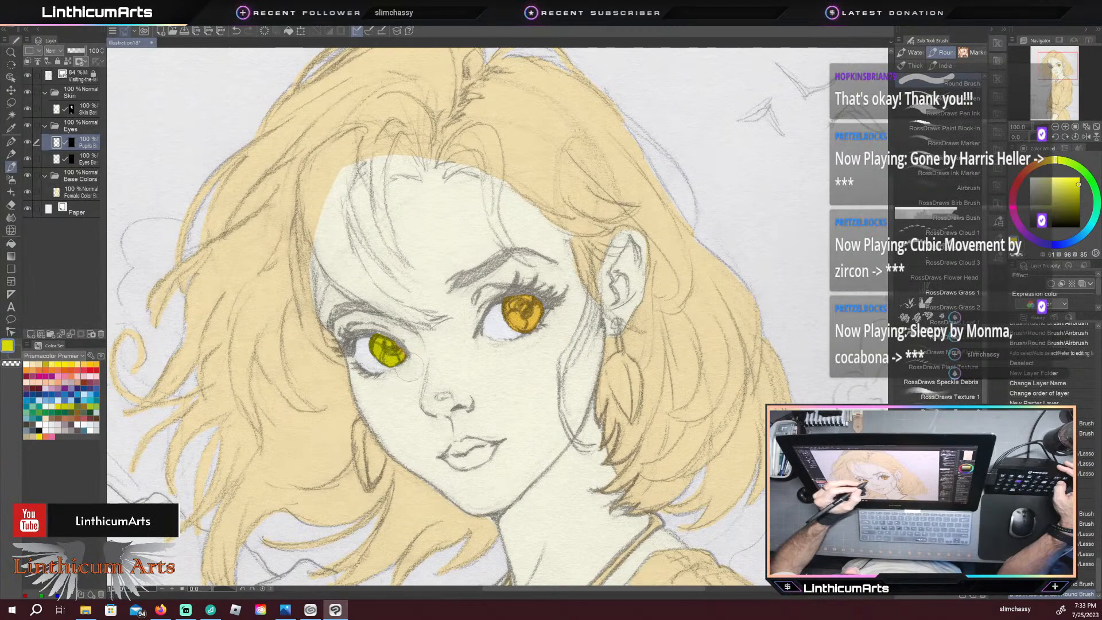
drag(511, 305, 534, 324)
key(ctrl+minus)
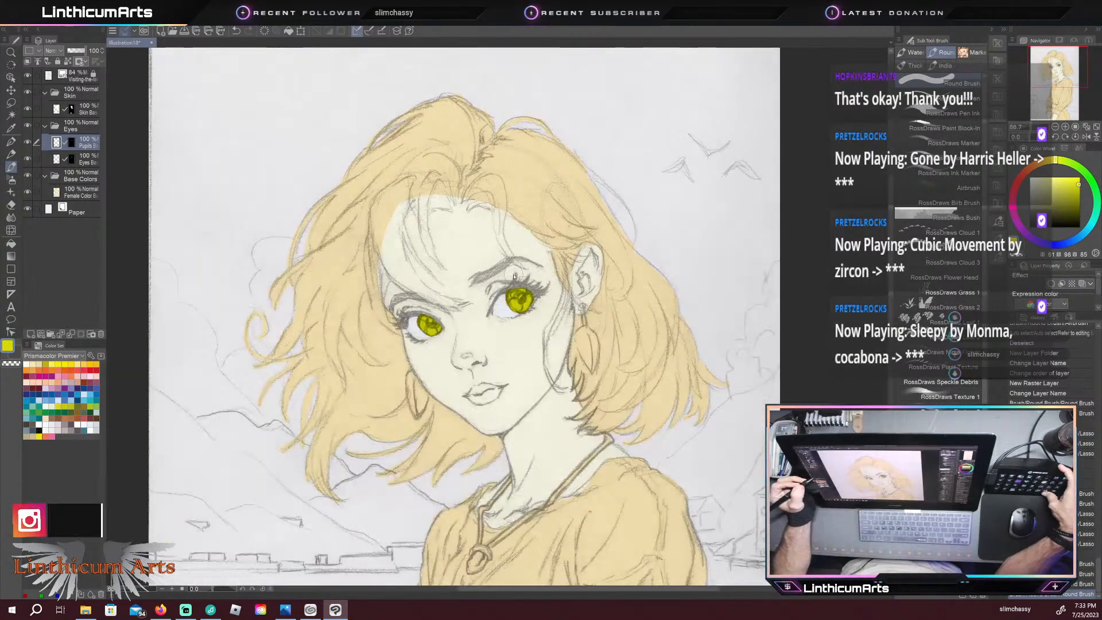
key(ctrl+minus)
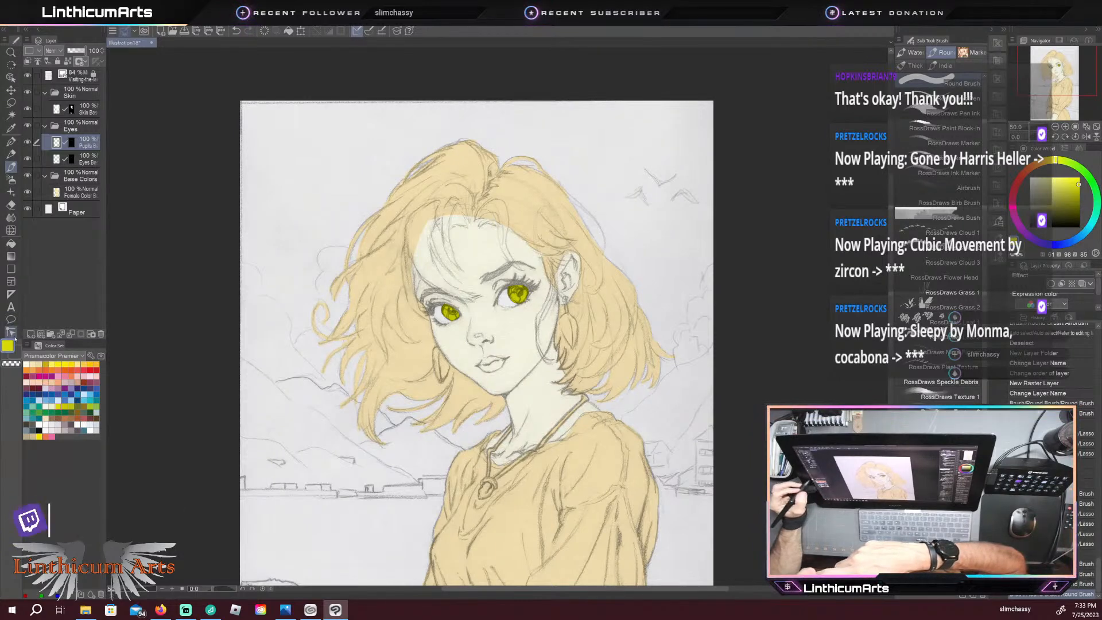
Step: Try a muted mauve and a brighter pink on both irises
click(56, 387)
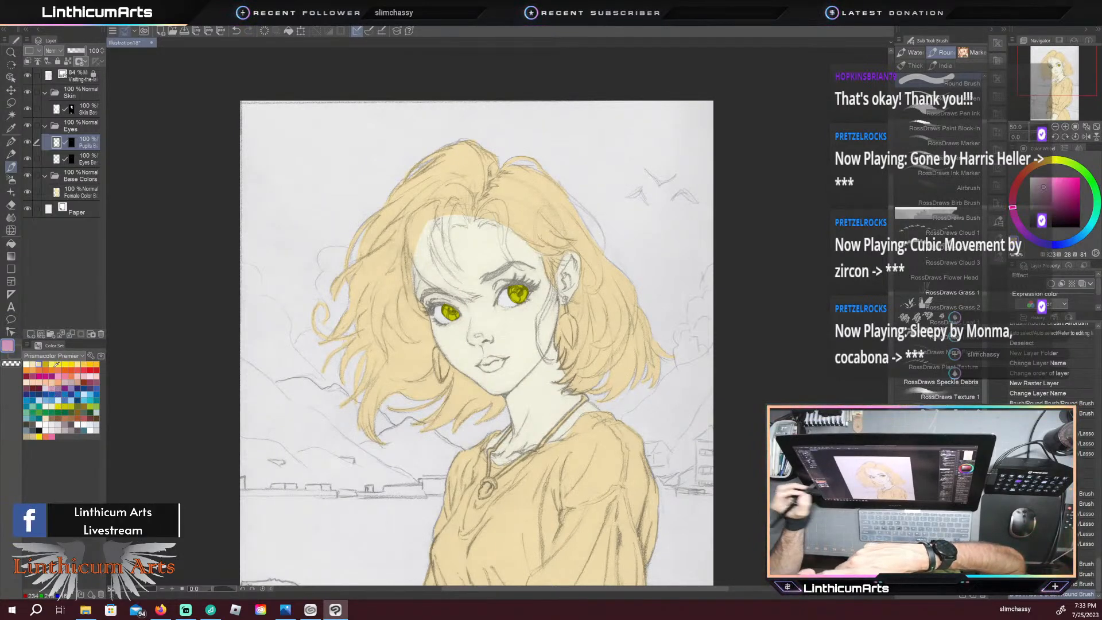
drag(508, 290, 525, 299)
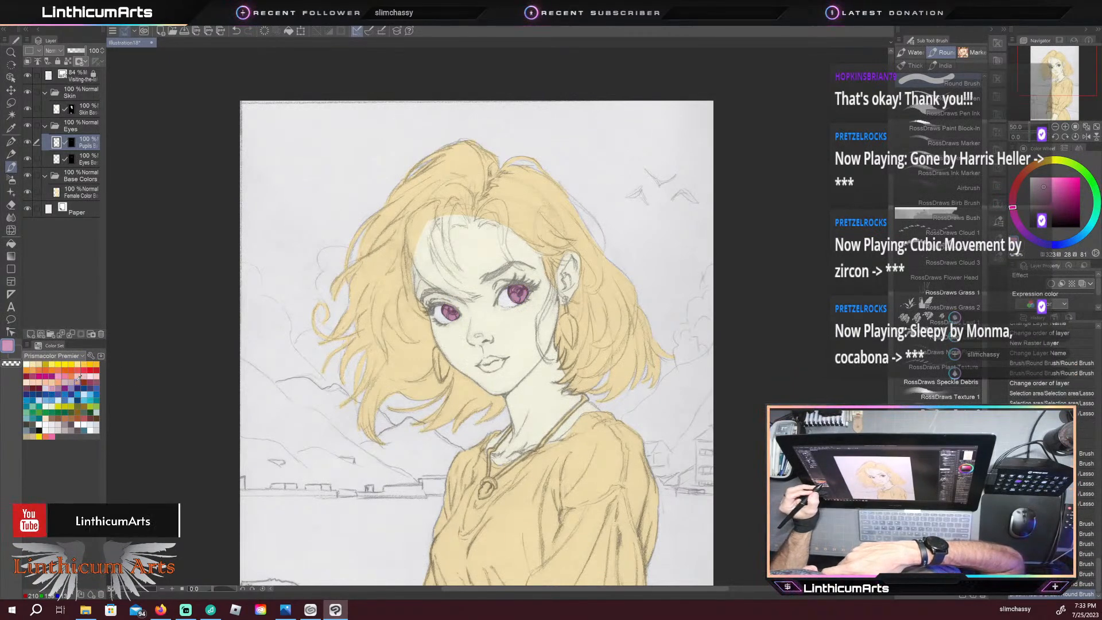
click(58, 377)
drag(454, 315, 458, 316)
drag(515, 295, 523, 297)
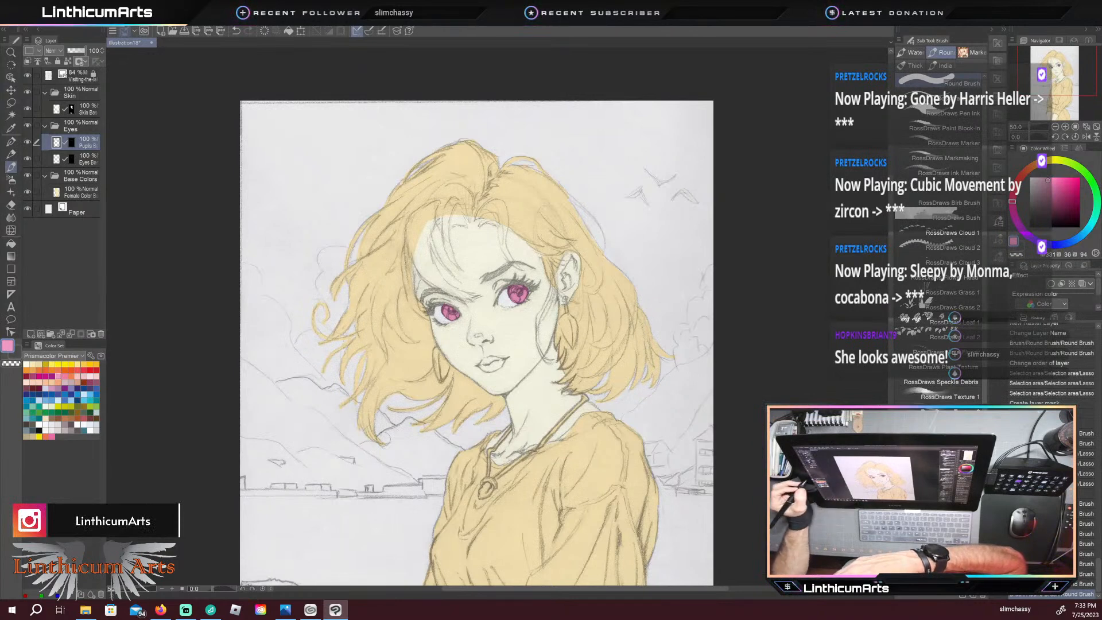
Step: Repaint both irises in golden amber on the Pupils Base layer
click(65, 364)
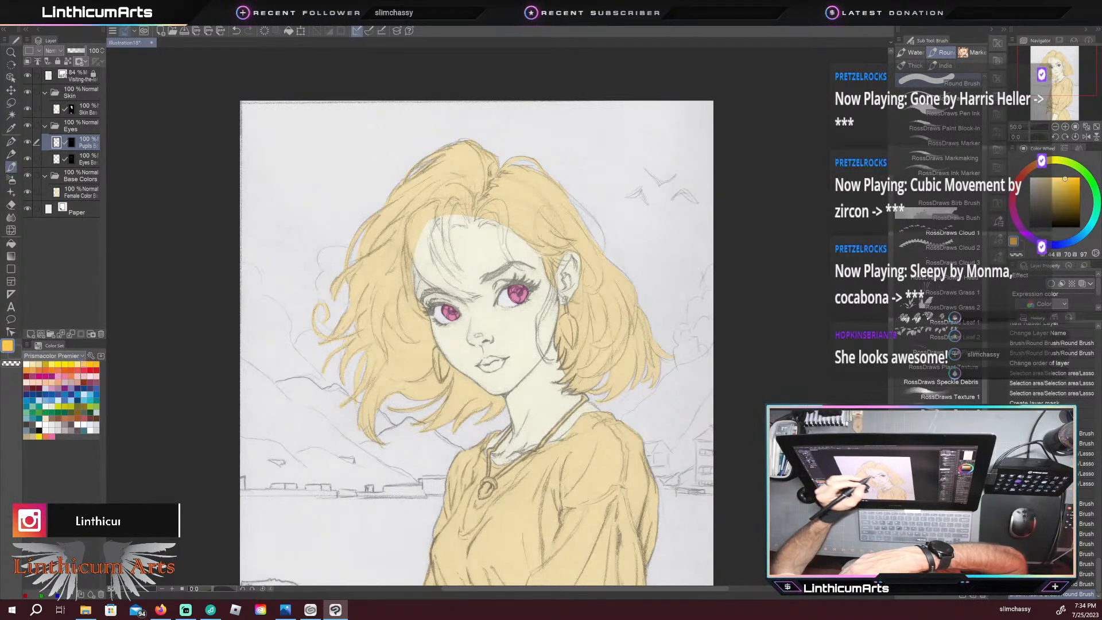
drag(445, 309, 457, 316)
drag(510, 292, 526, 296)
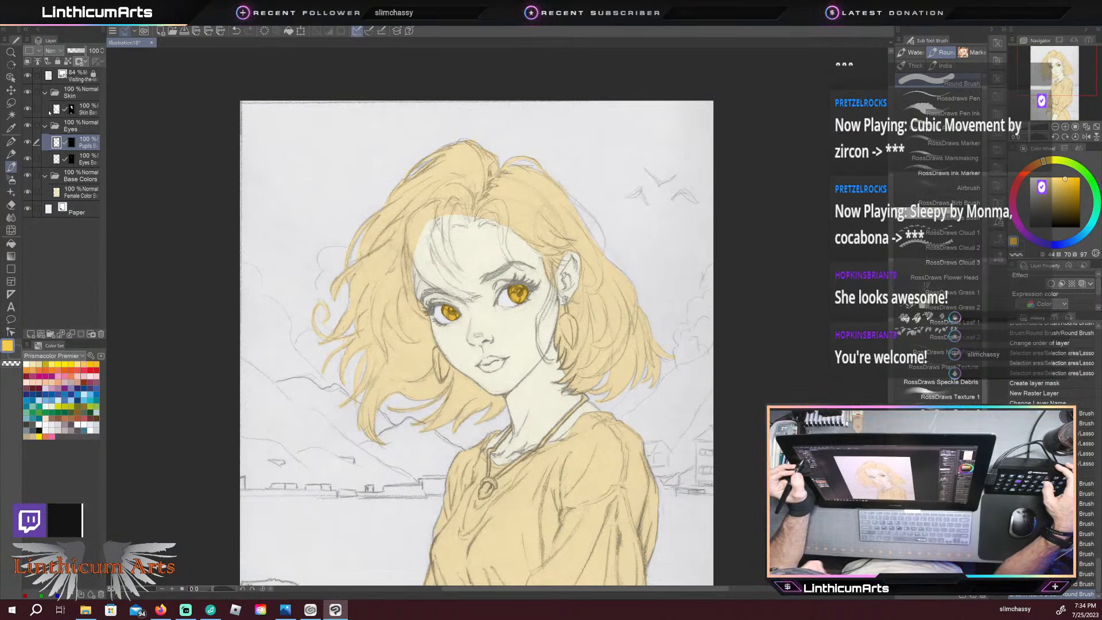
Step: Create a layer folder named Hair and place it directly below the sketch layer, above the Skin folder
click(51, 92)
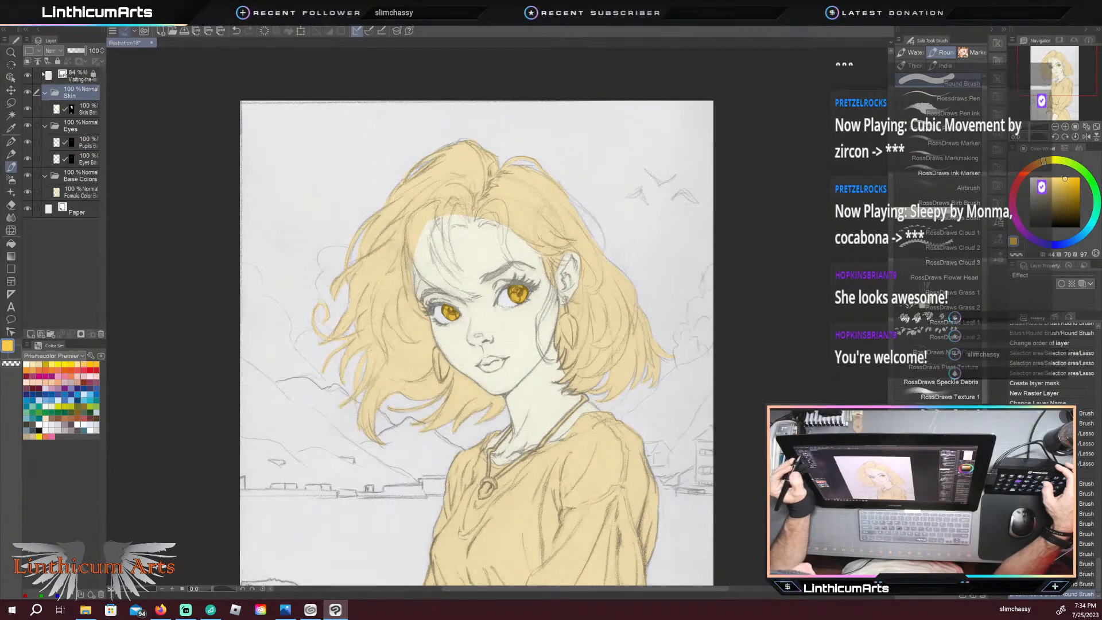
key(alt+bracketright)
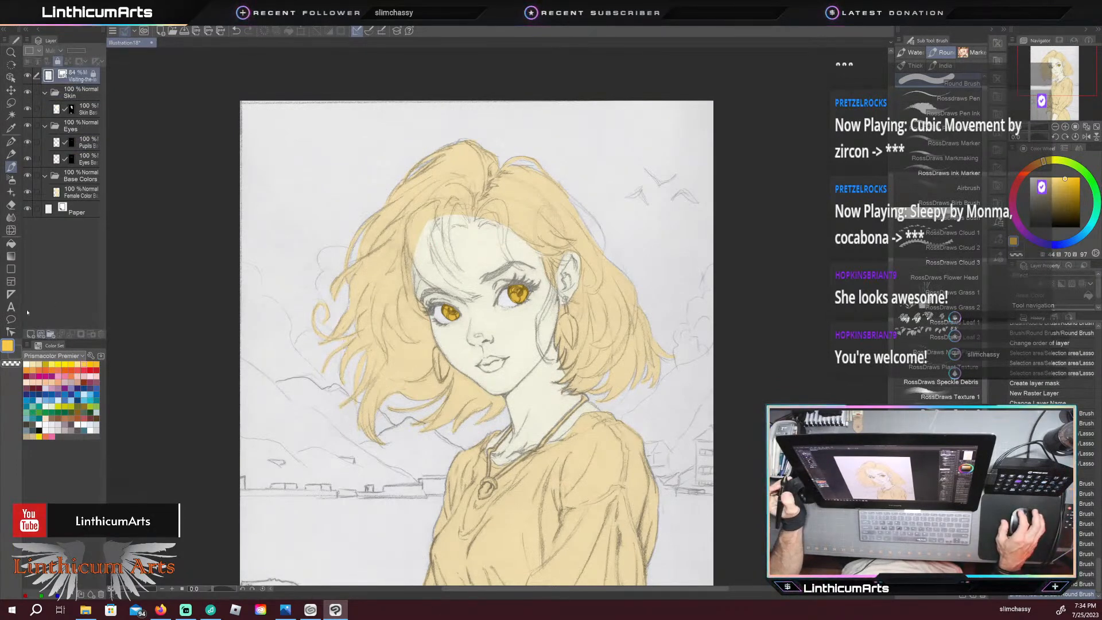
click(50, 334)
double_click(79, 80)
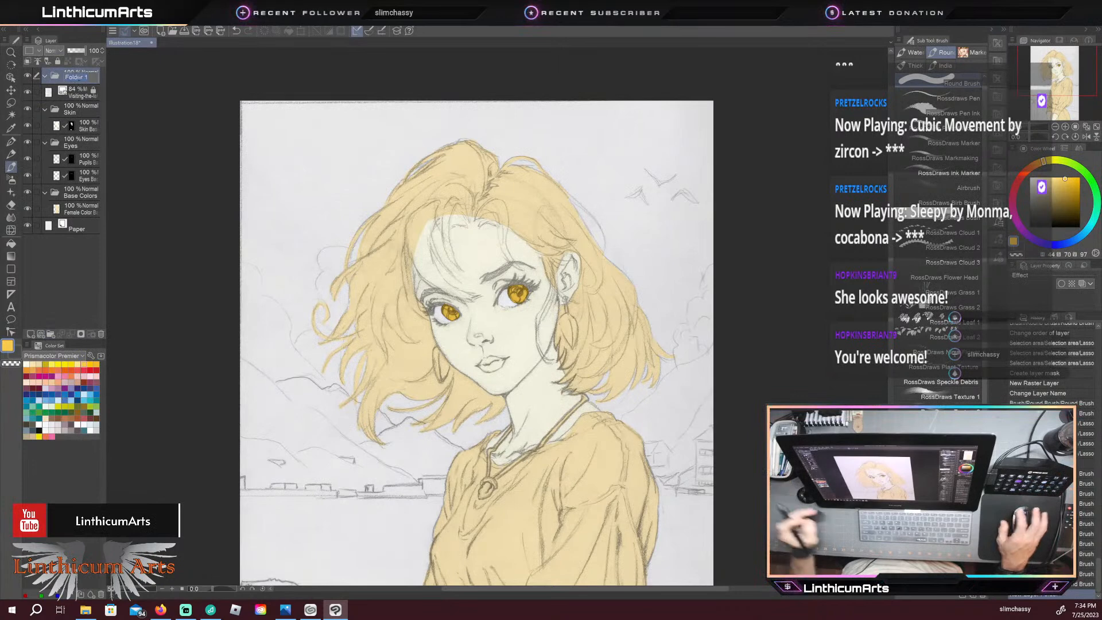
text(Hair)
key(Return)
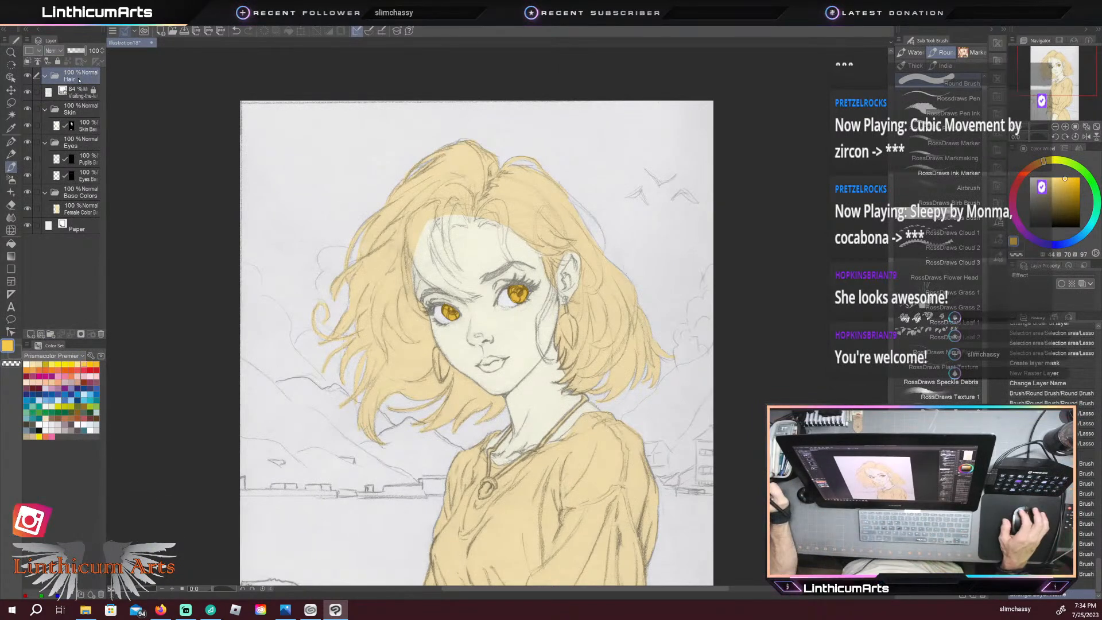
drag(79, 81, 67, 90)
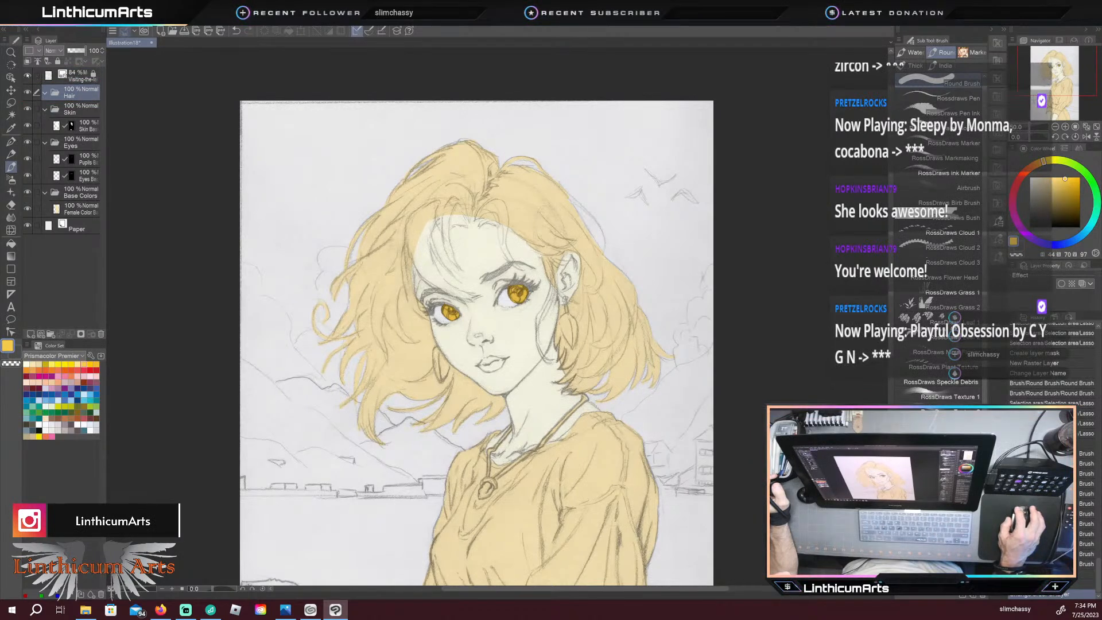
Step: Add a new raster layer inside the Hair folder
click(28, 75)
click(28, 75)
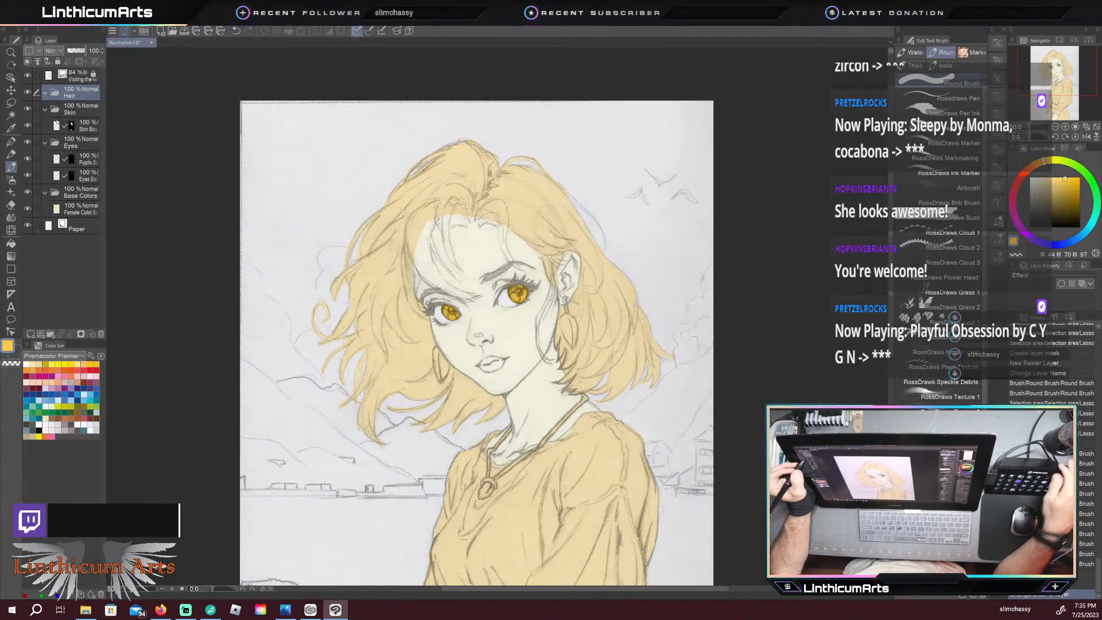
key(ctrl+shift+n)
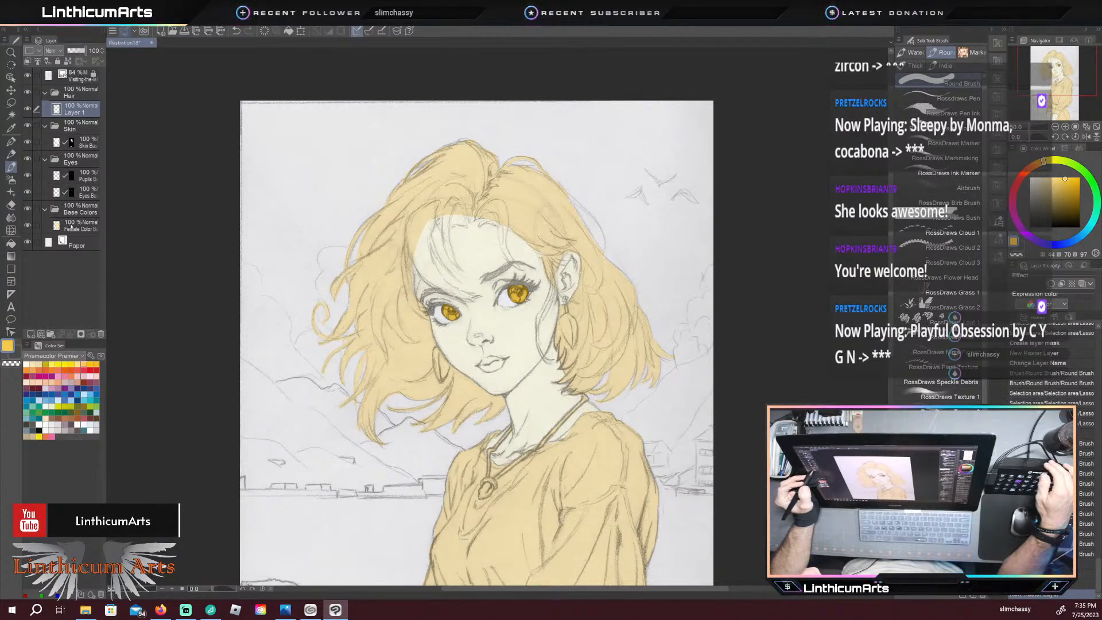
Step: Try to select the hair with Auto Select referring to all layers, working from the Female Color layer
click(63, 228)
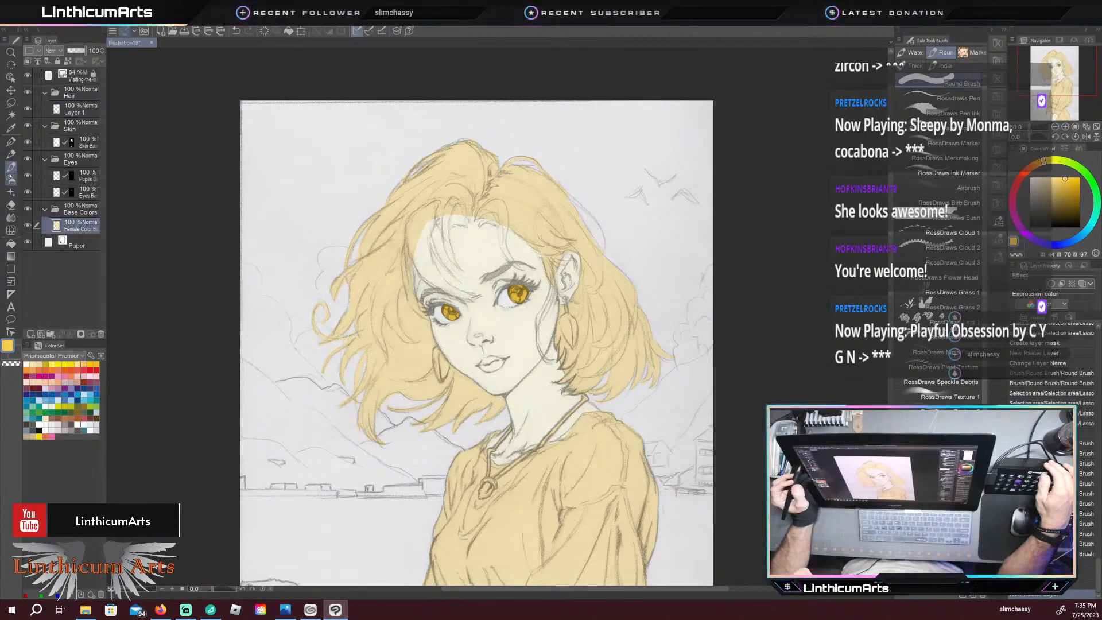
click(11, 116)
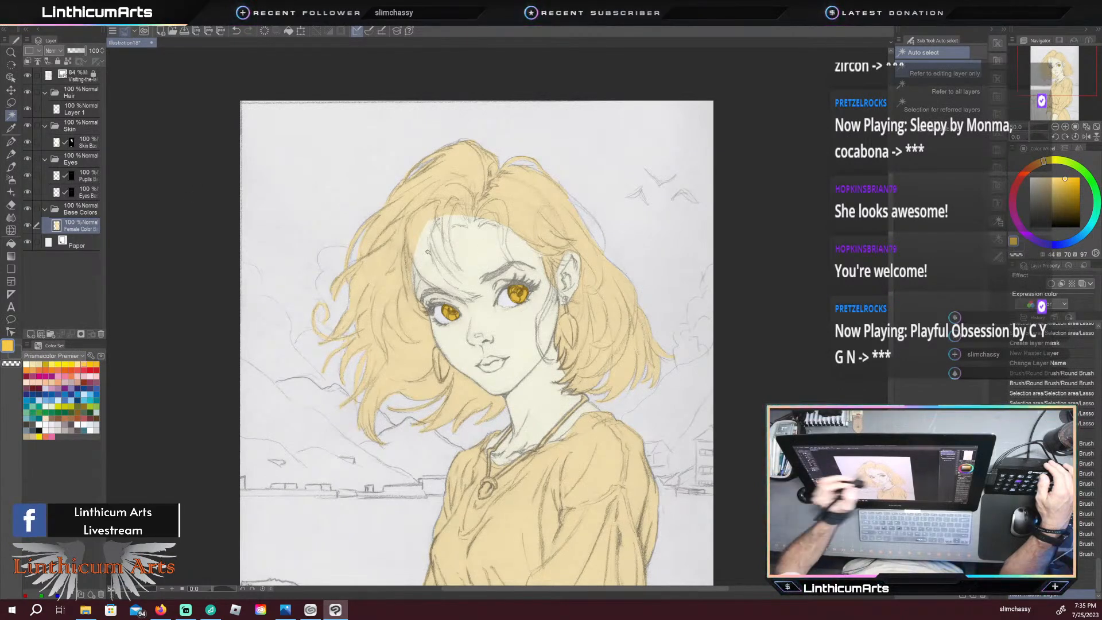
click(945, 88)
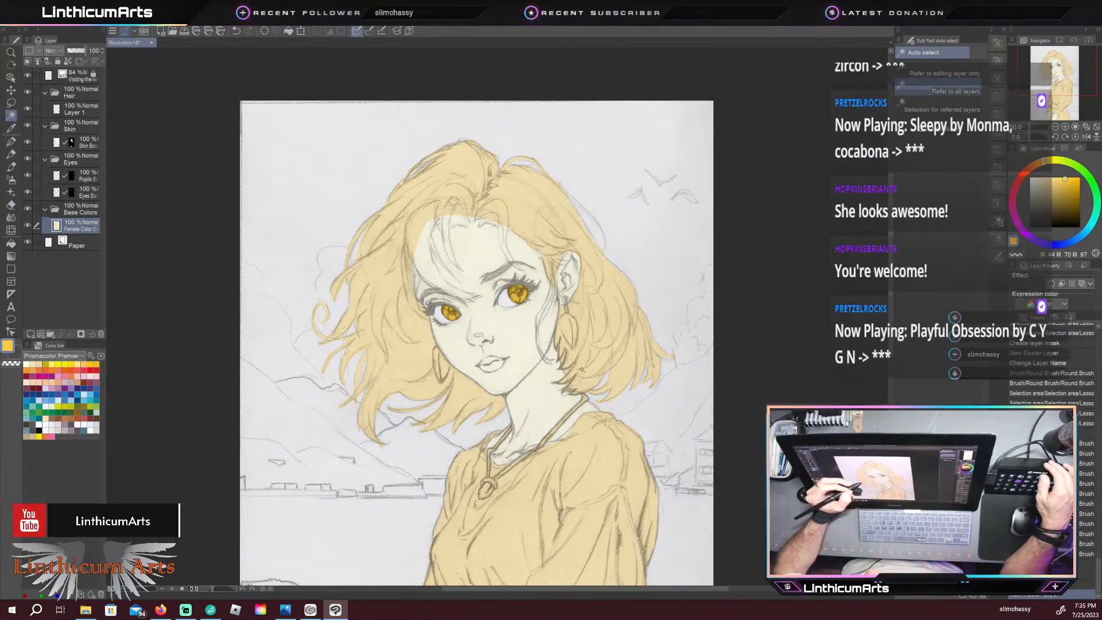
click(421, 270)
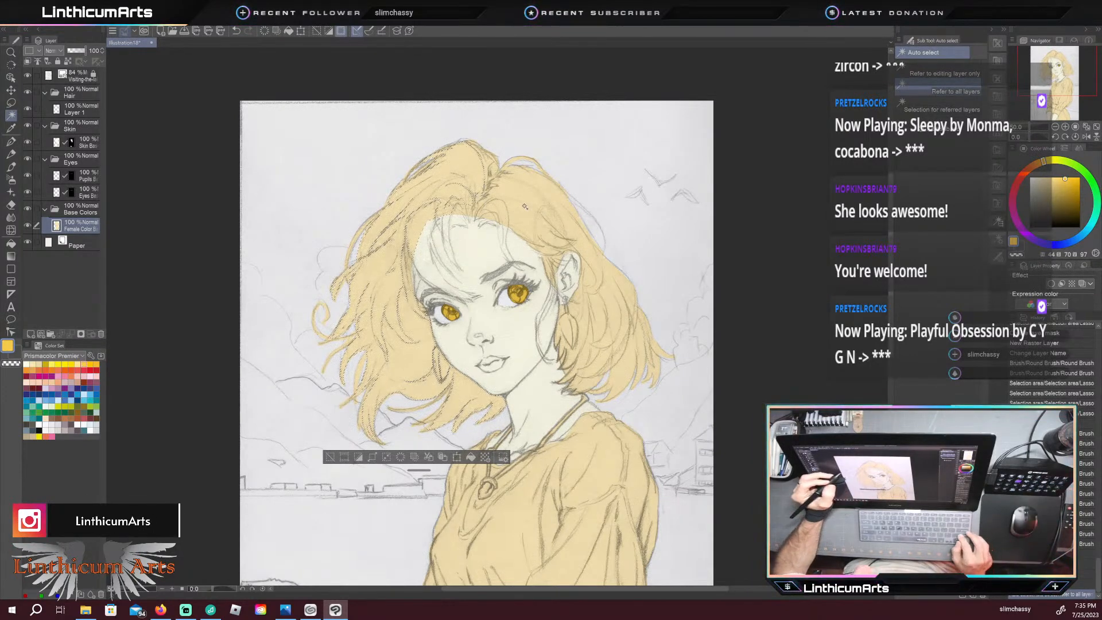
shift+click(387, 323)
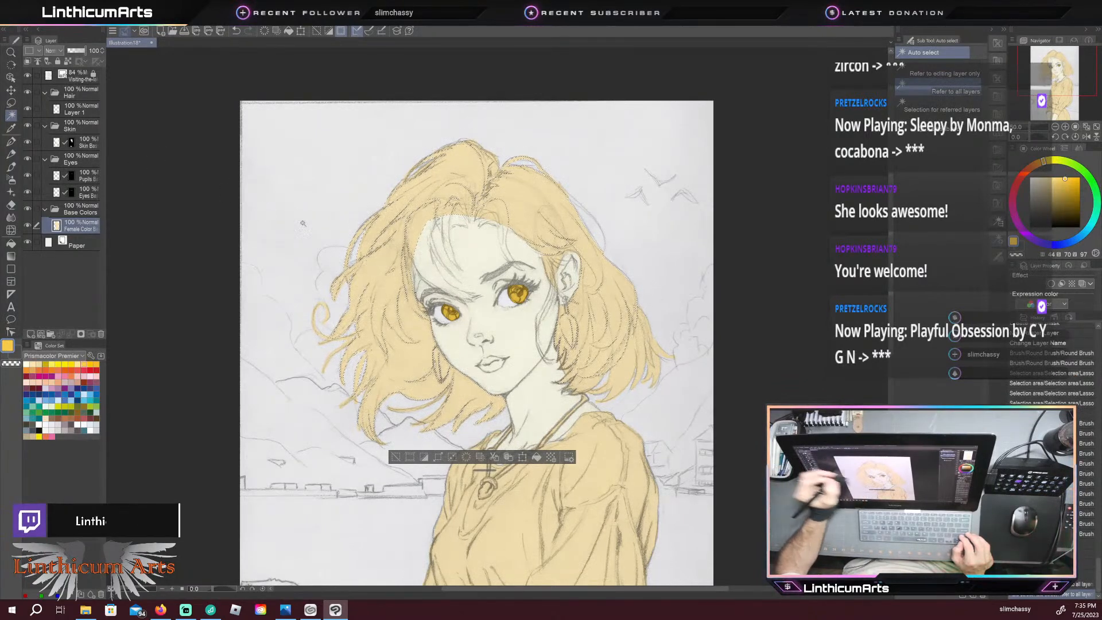
click(396, 457)
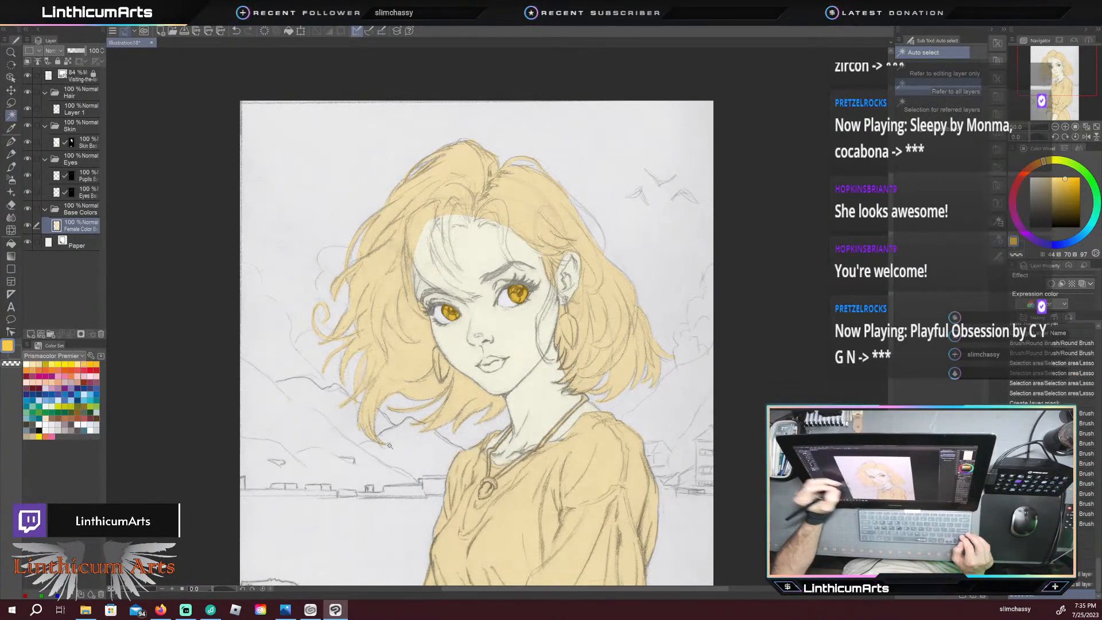
Step: Try an Auto Select of the figure's flat color with the sketch hidden, then clear the selection and show the sketch again
click(27, 75)
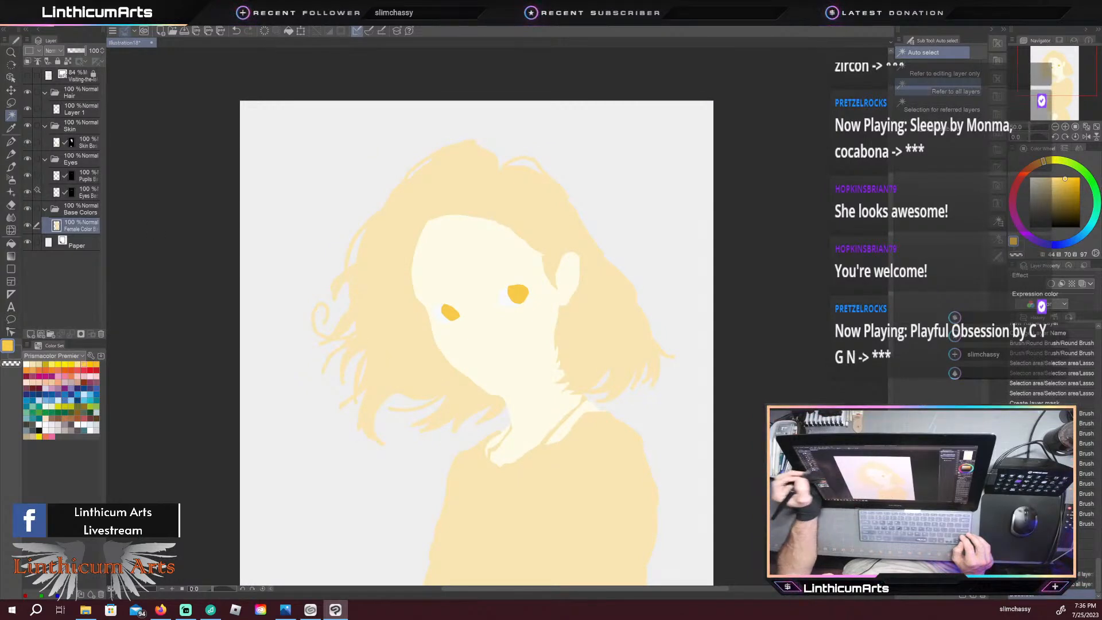
click(369, 348)
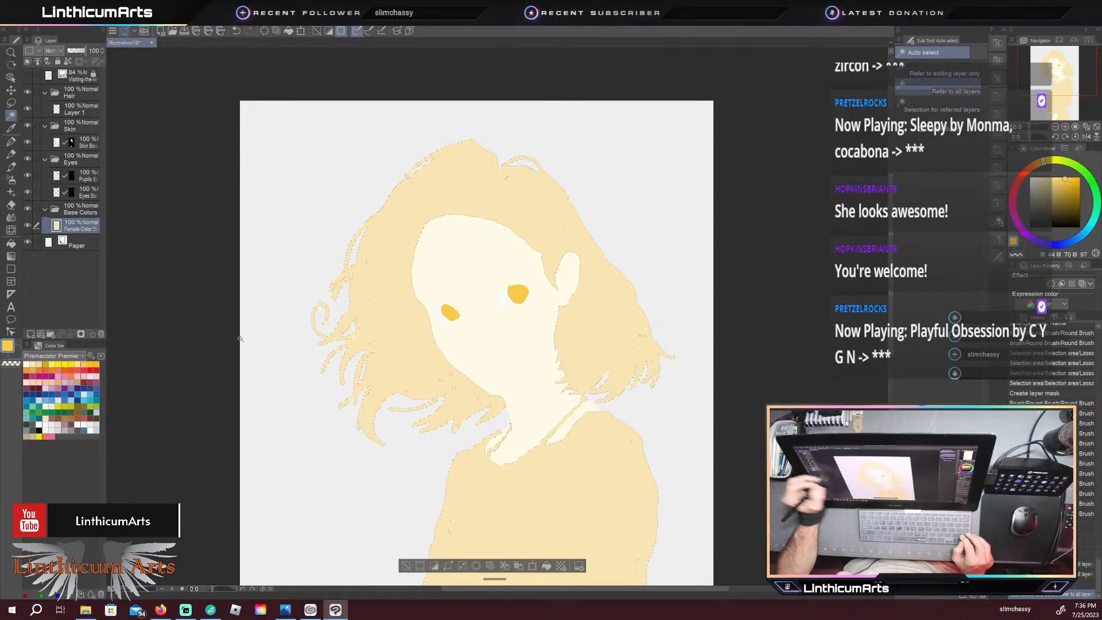
key(ctrl+d)
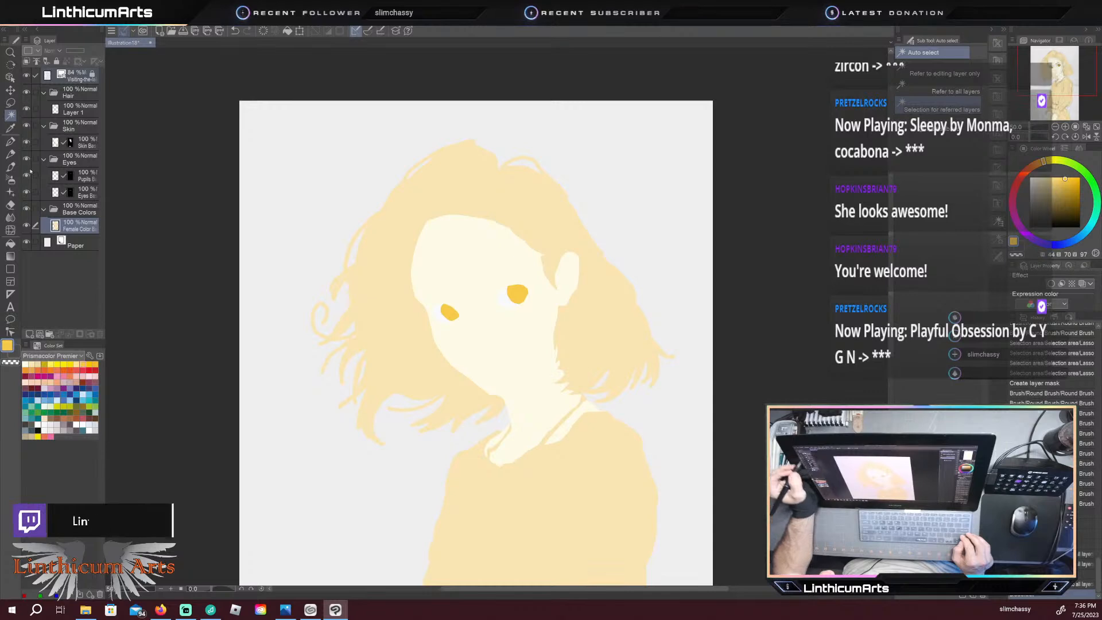
click(26, 75)
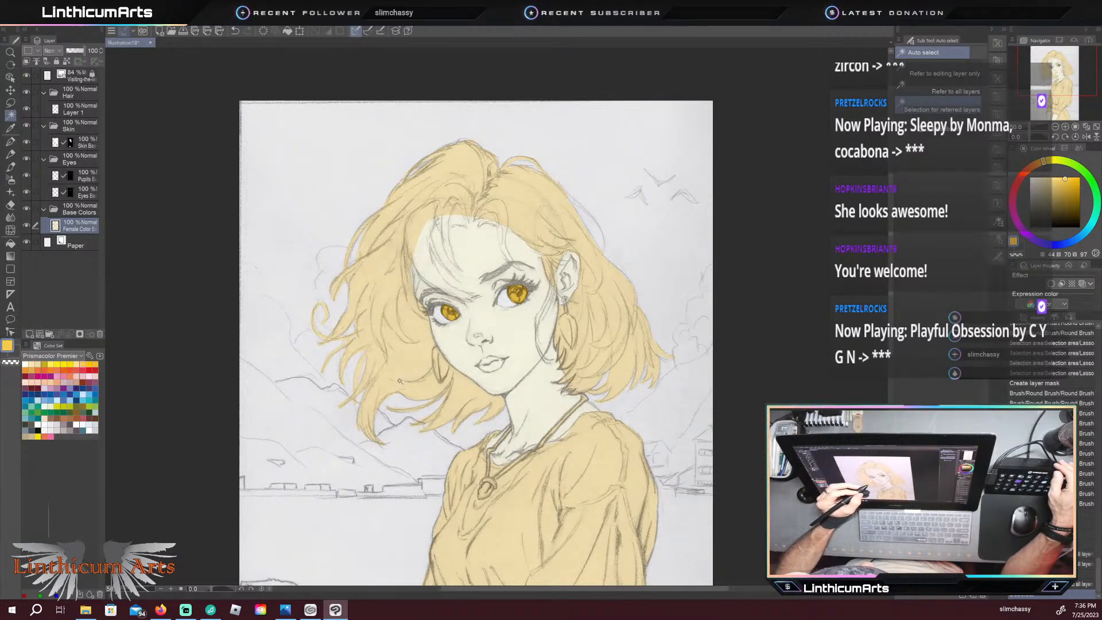
Step: Try selecting the hair with Auto Select set to Selection for referred layers, clearing the selection after each attempt
click(374, 368)
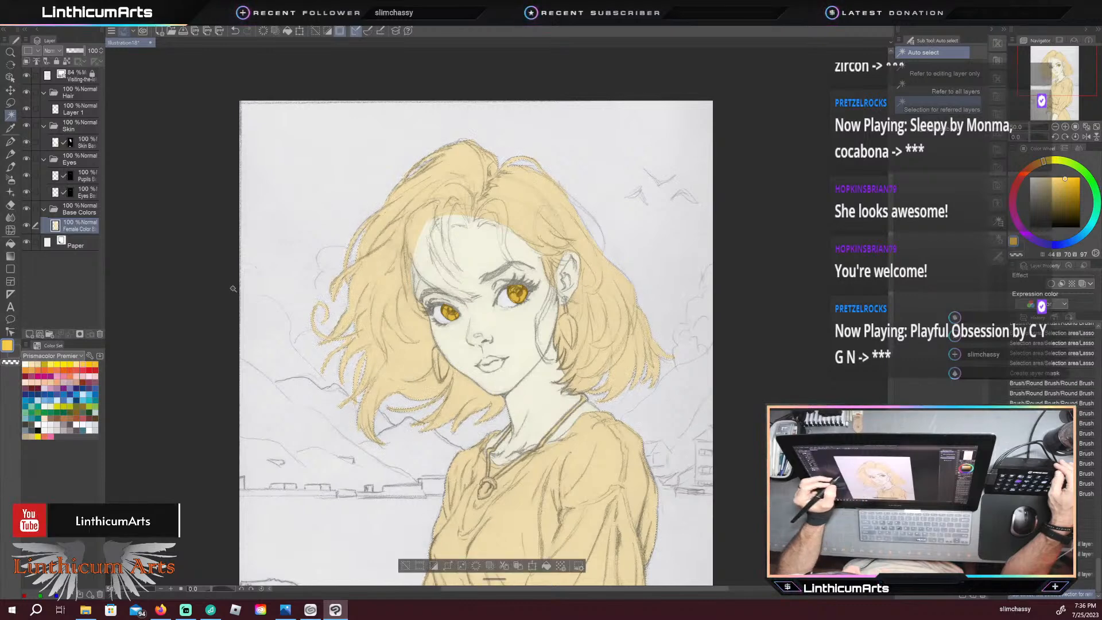
key(ctrl+d)
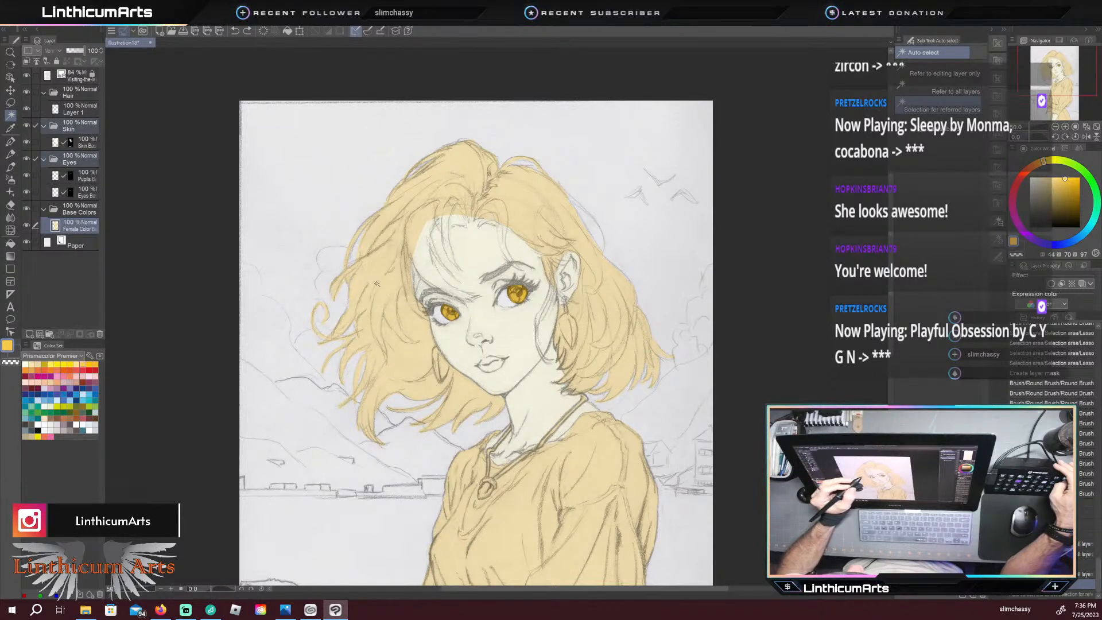
click(392, 345)
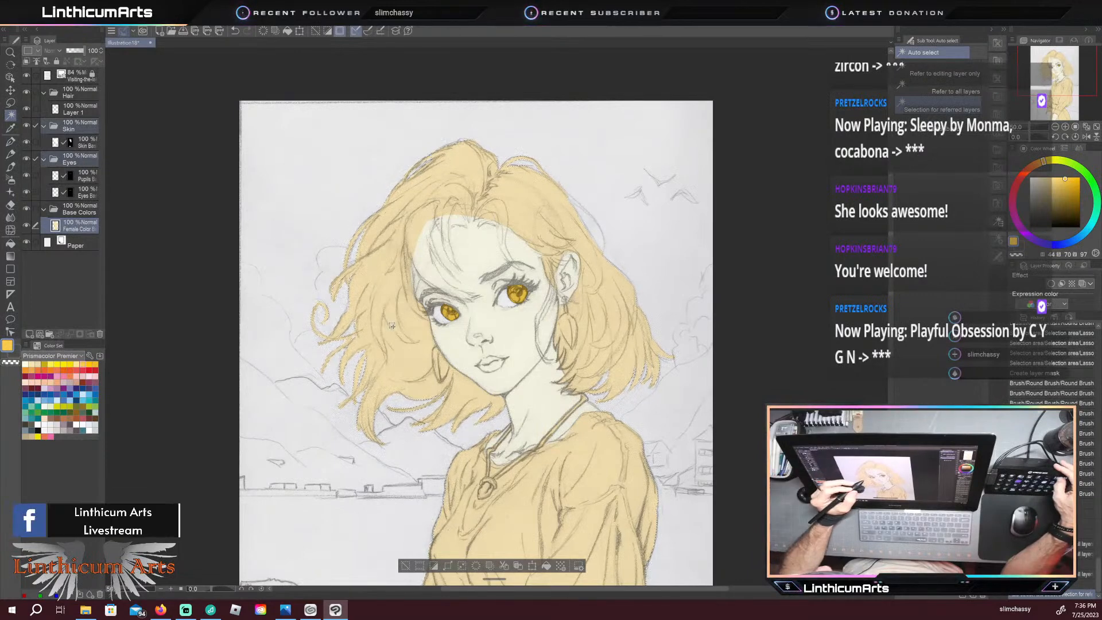
key(ctrl+d)
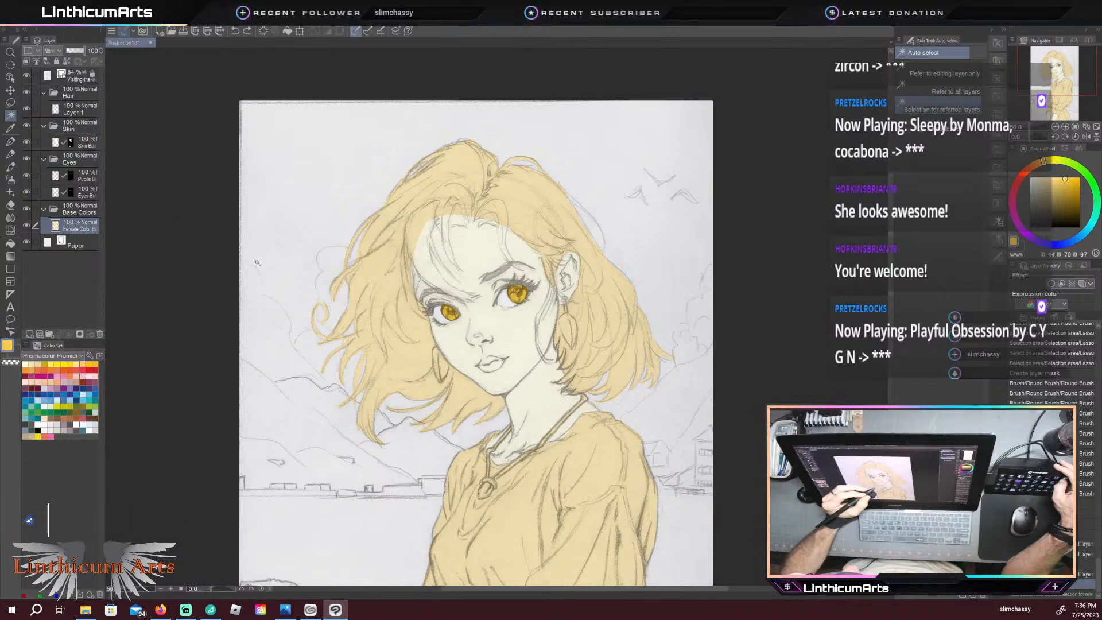
Step: Select the whole figure silhouette from the Female Color layer with Auto Select for referred layers
click(377, 365)
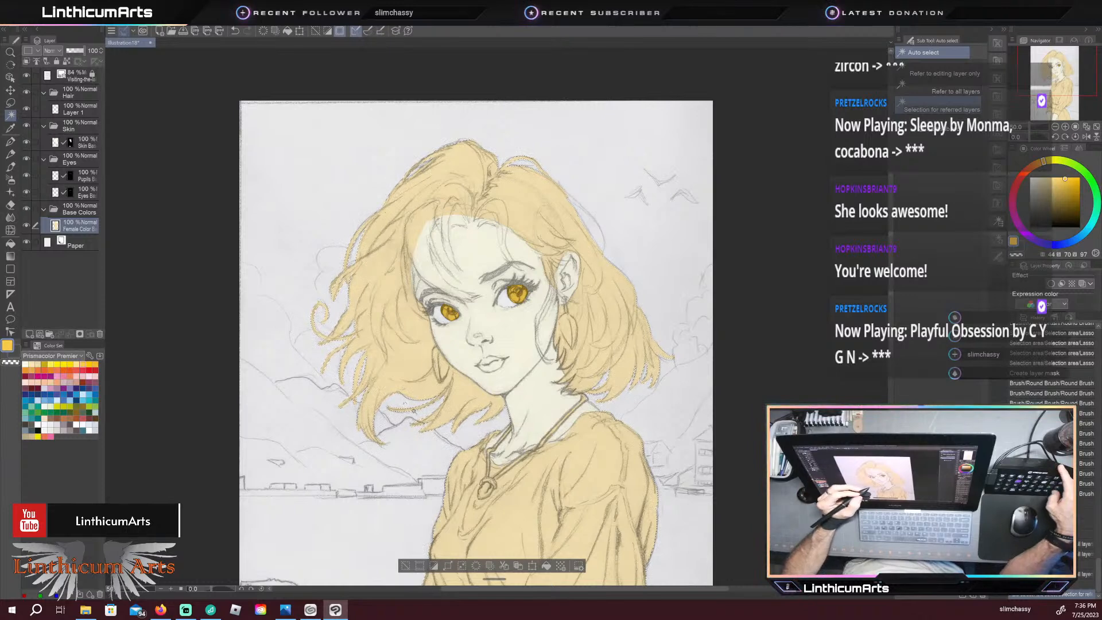
key(ctrl+minus)
drag(402, 445, 404, 356)
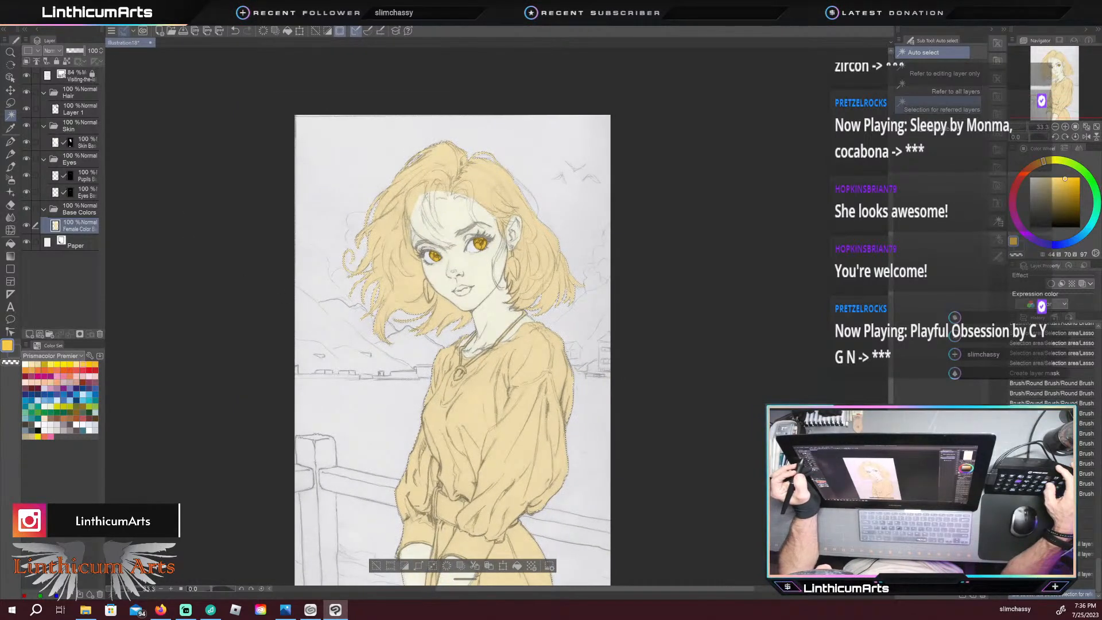
Step: Make the Hair folder's raster layer active and lasso the body below the neck out of the selection
click(75, 110)
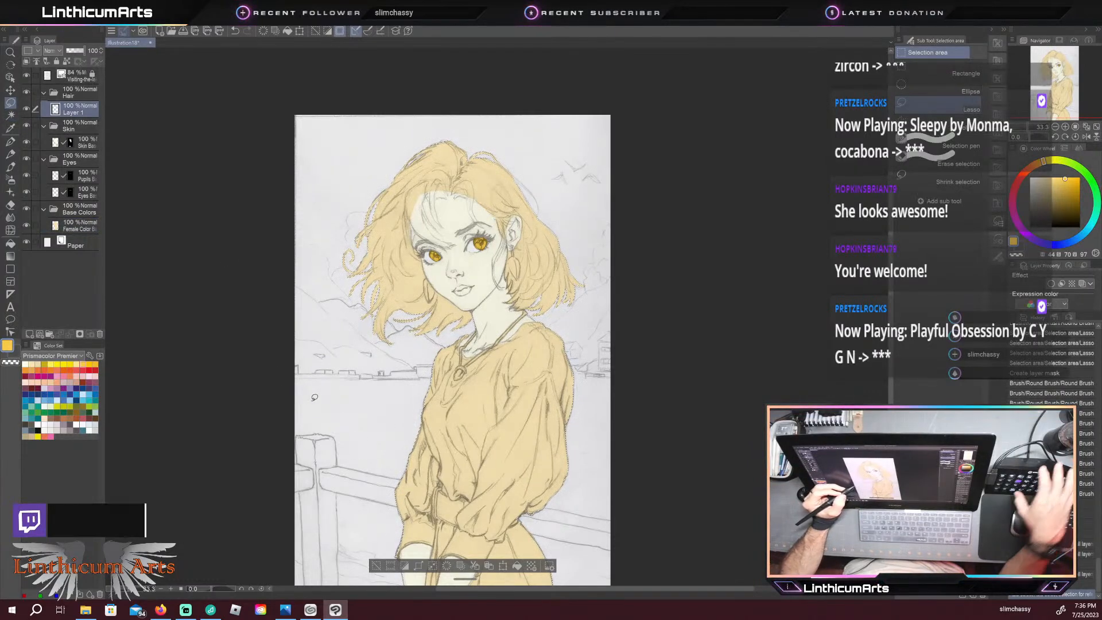
key(m)
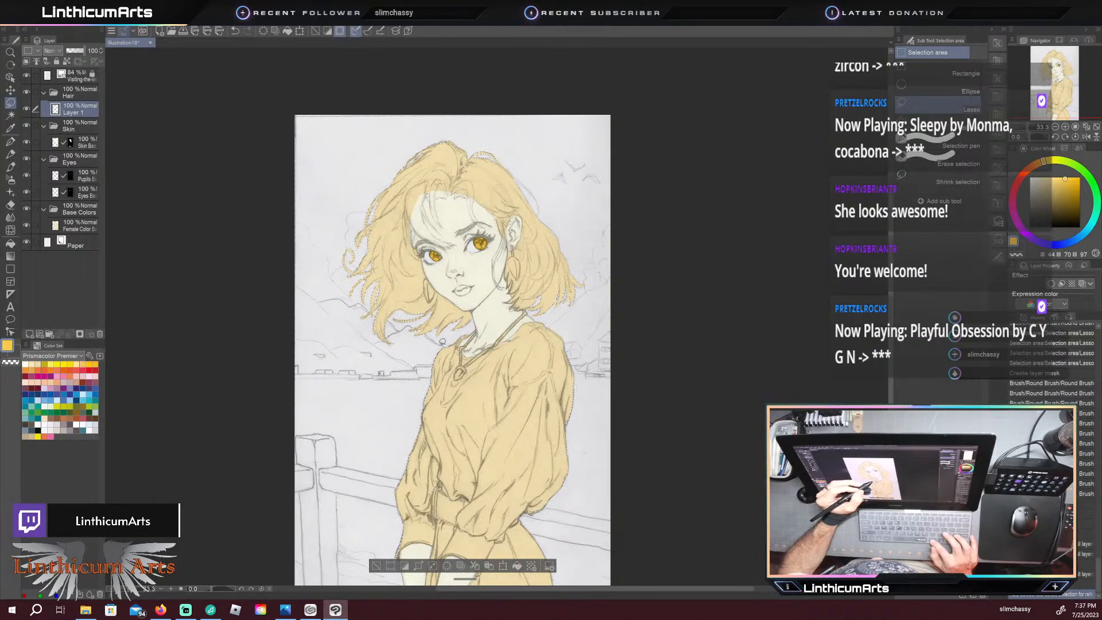
mouse_move(503, 314)
mouse_down()
mouse_move(527, 308)
mouse_move(562, 328)
mouse_move(585, 367)
mouse_move(586, 549)
mouse_move(573, 586)
mouse_move(498, 585)
mouse_move(343, 489)
mouse_up()
drag(393, 272, 465, 207)
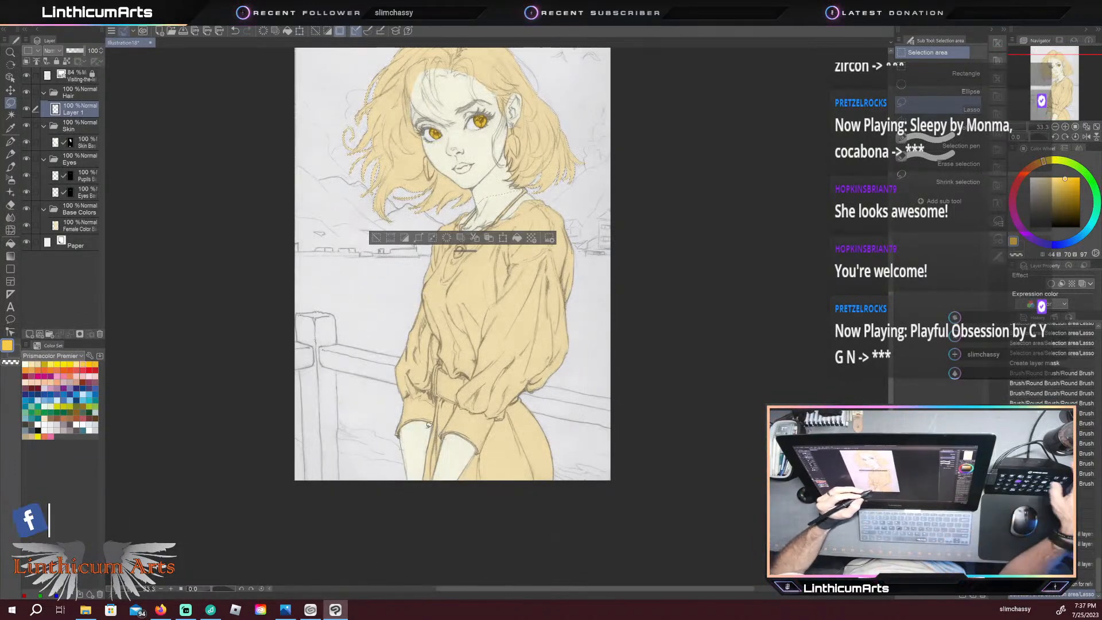
drag(461, 317, 430, 427)
key(ctrl+plus)
key(ctrl+plus)
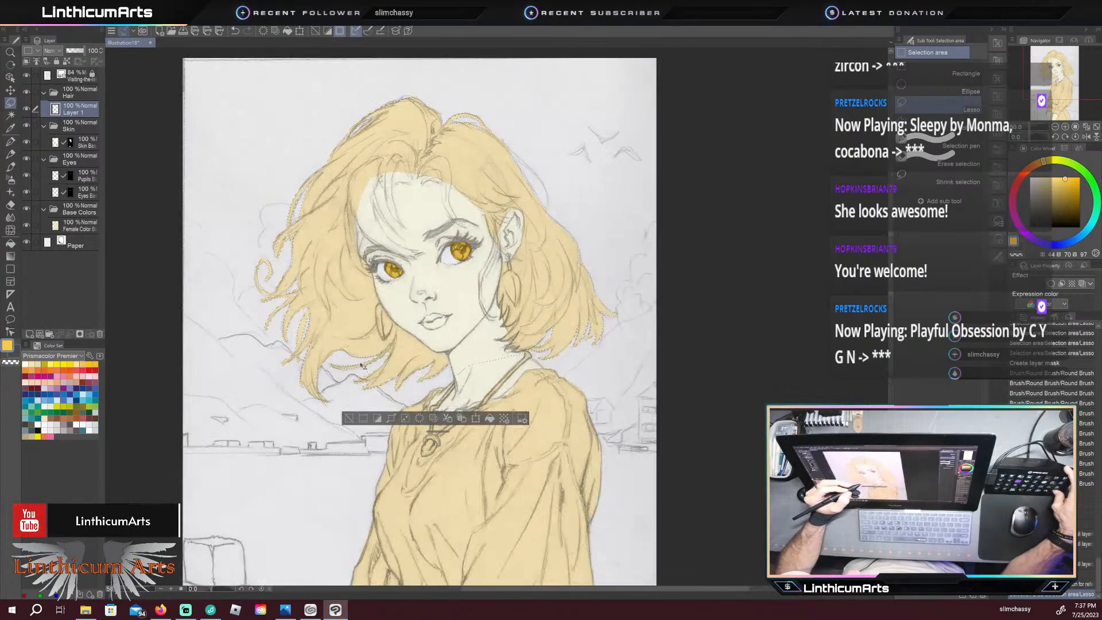
drag(328, 333, 371, 388)
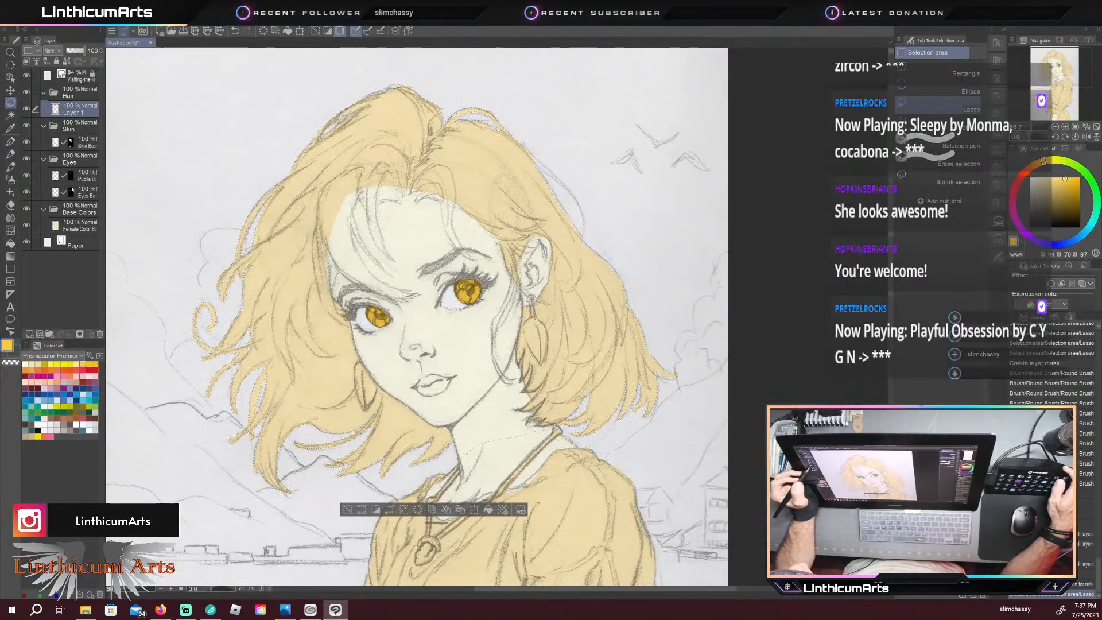
Step: Try to remove the face from the selection with Auto Select on the skin base layer, referring to the editing layer only
click(85, 141)
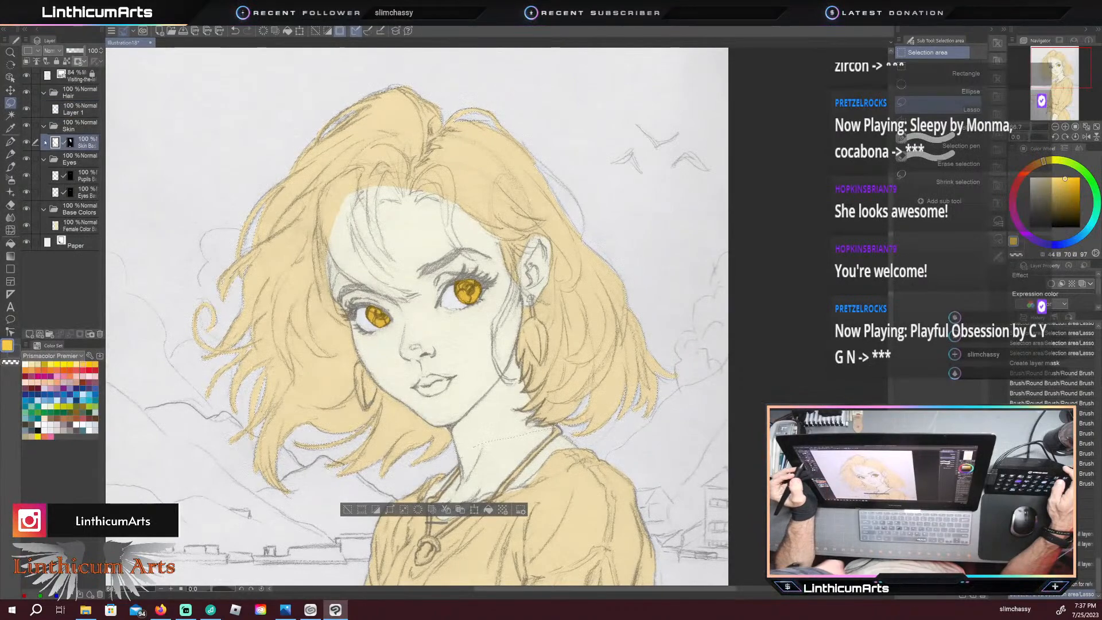
click(10, 115)
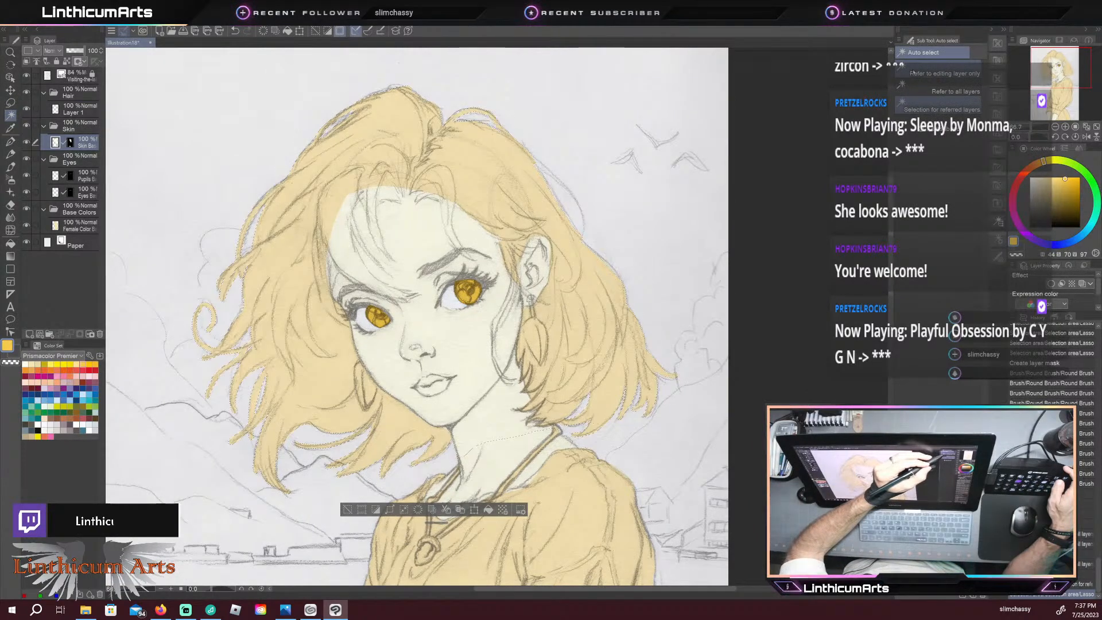
click(399, 249)
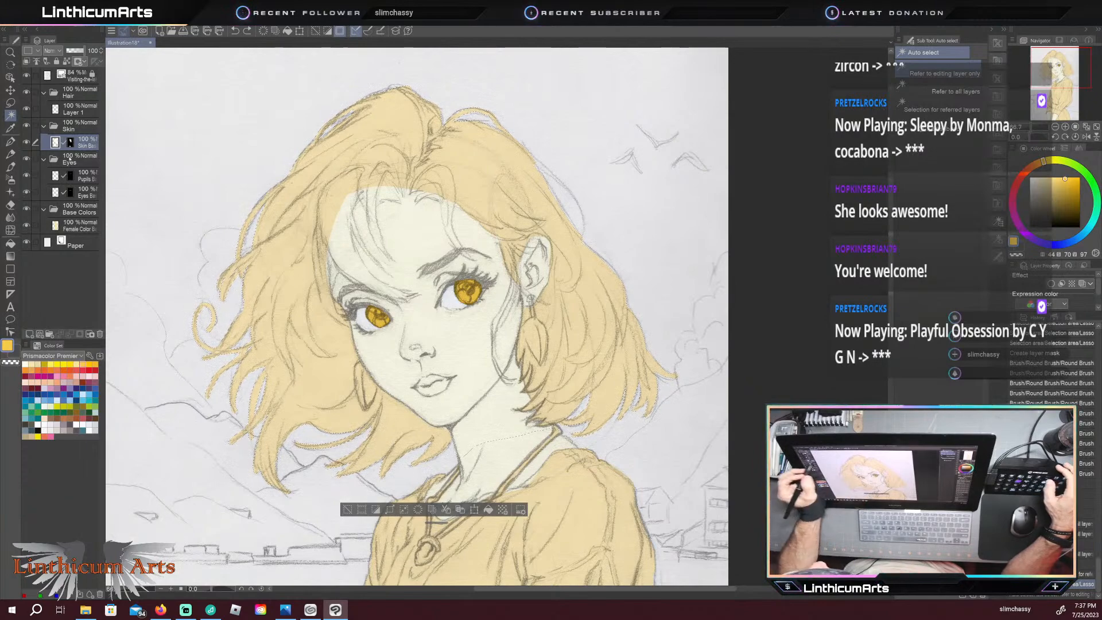
Step: Return to the Hair folder's raster layer and lasso the neck area below the chin out of the selection
click(79, 109)
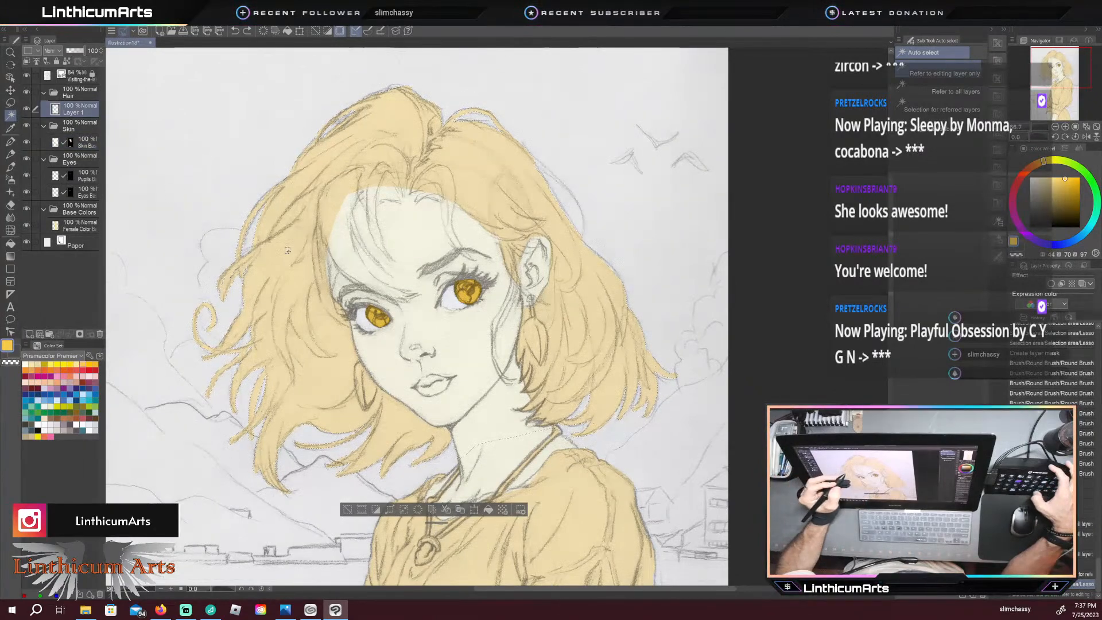
key(m)
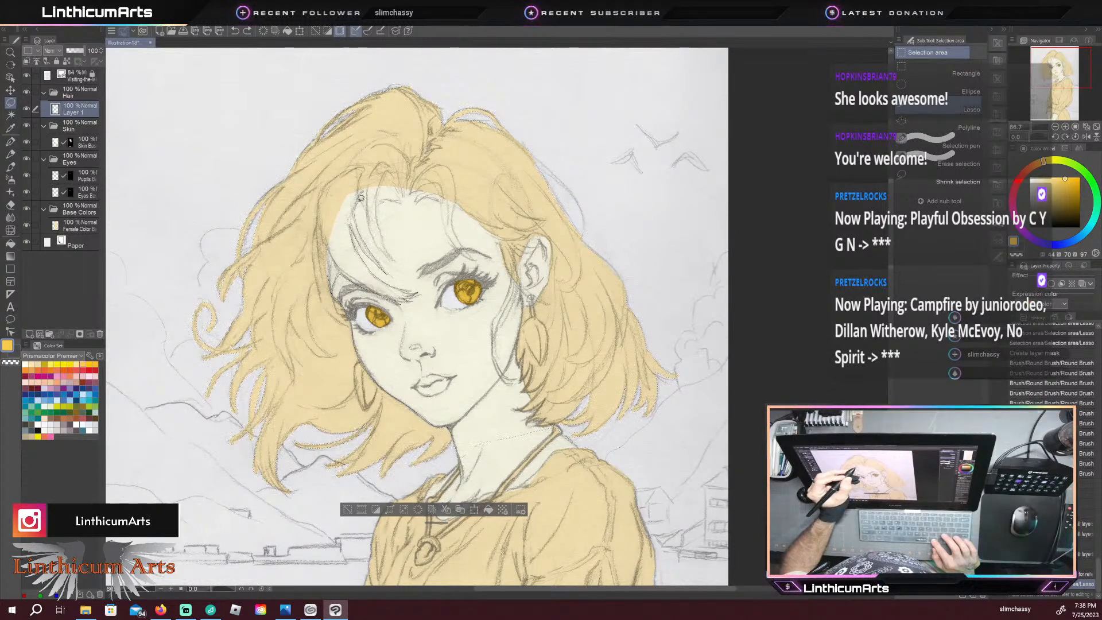
mouse_move(298, 208)
mouse_down()
mouse_move(288, 244)
mouse_move(297, 302)
mouse_move(325, 351)
mouse_move(367, 387)
mouse_up()
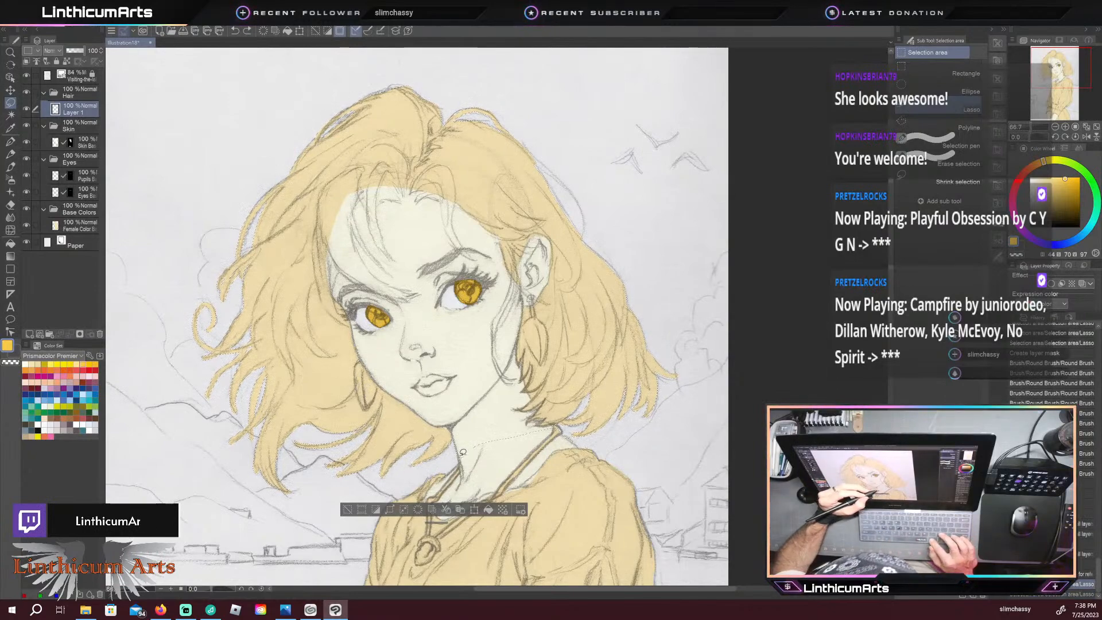
mouse_move(455, 433)
mouse_down()
mouse_move(446, 414)
mouse_move(484, 388)
mouse_move(520, 383)
mouse_up()
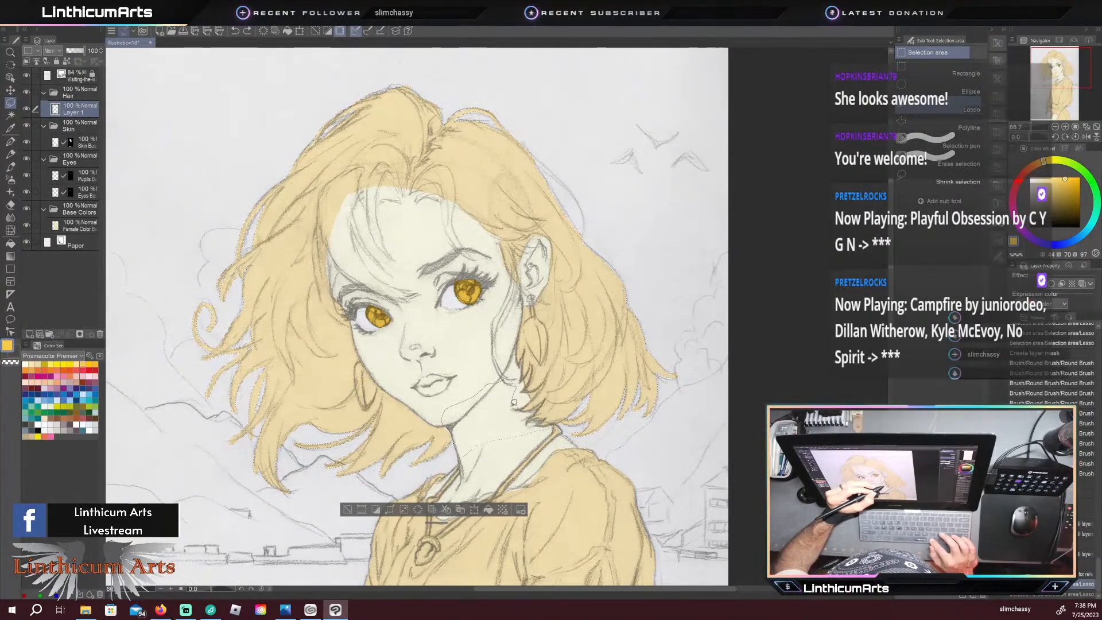
mouse_move(563, 426)
mouse_down()
mouse_move(597, 447)
mouse_move(566, 460)
mouse_move(467, 454)
mouse_up()
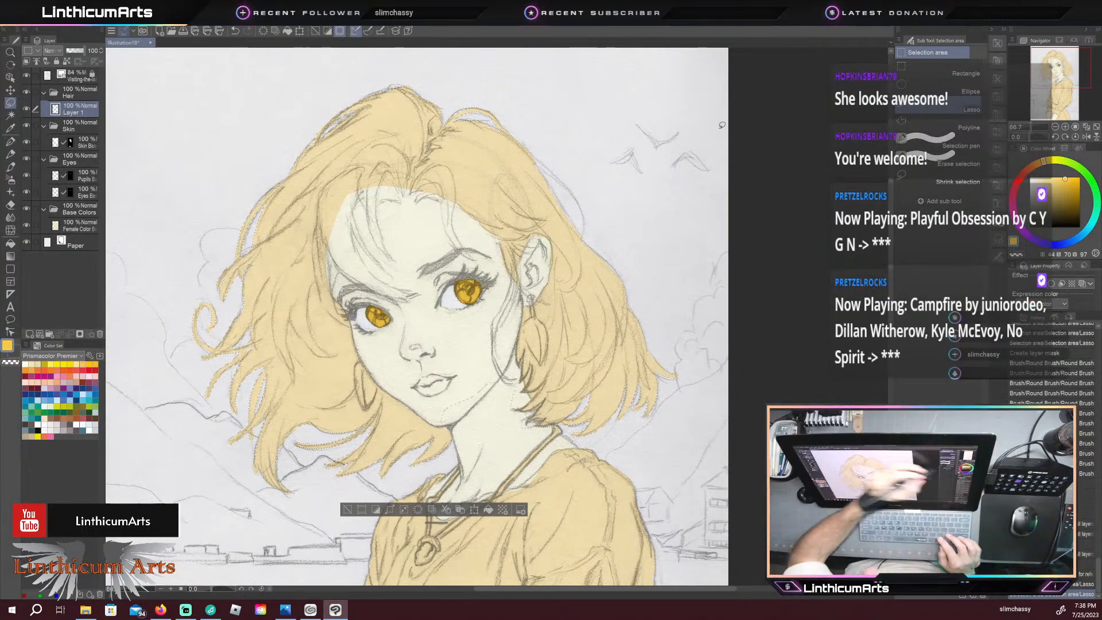
Step: Try to isolate the hair with Auto Select while the skin base layer is included in the layer selection, then make the skin base layer active
click(11, 114)
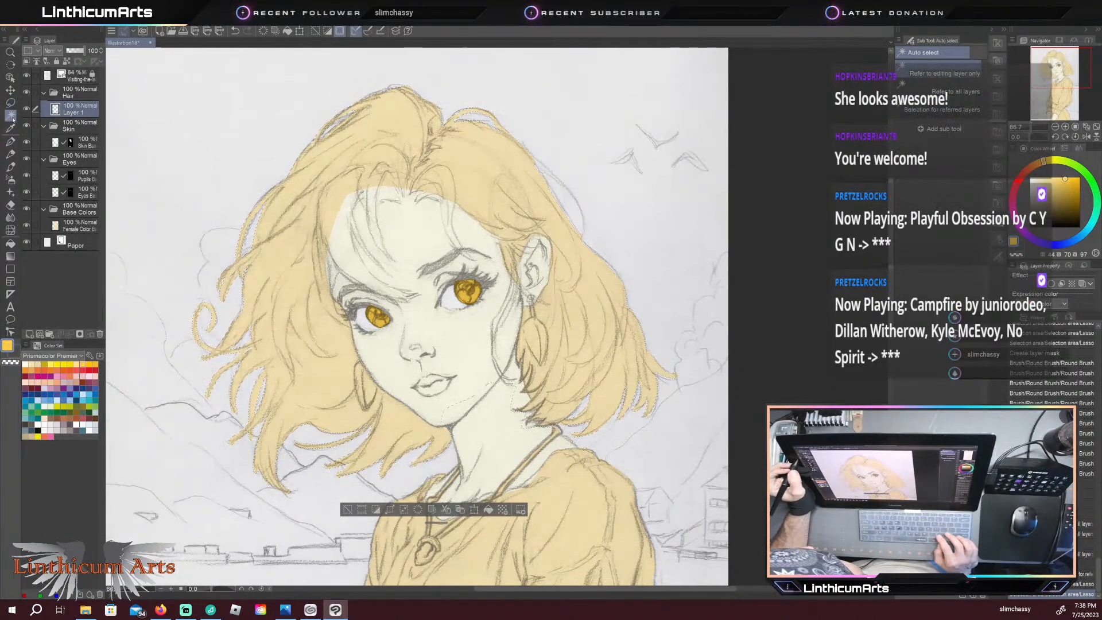
click(36, 141)
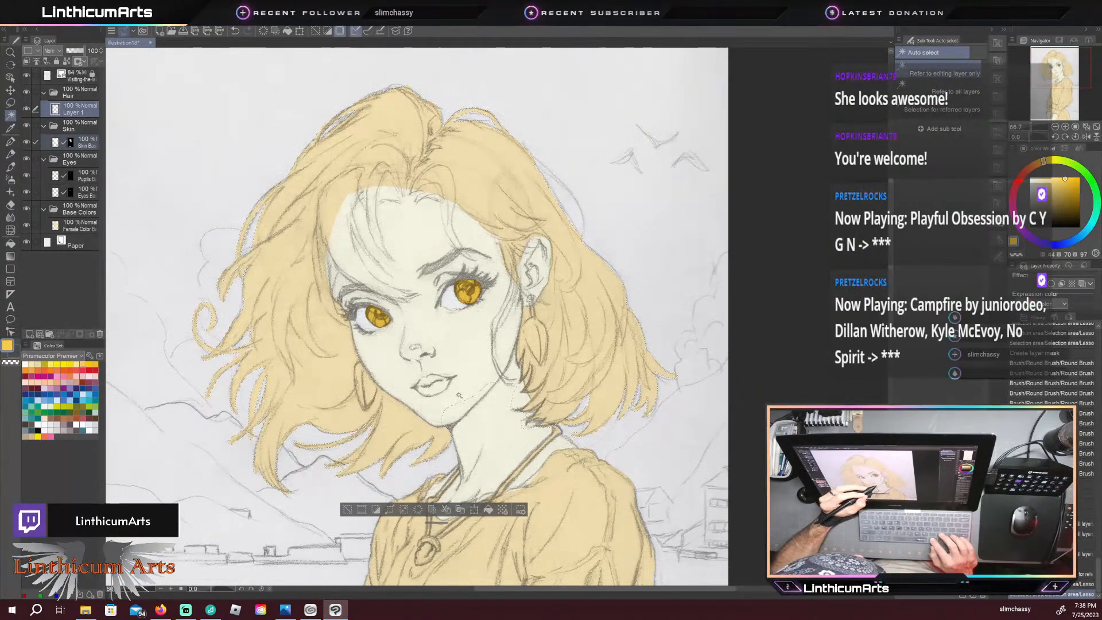
key(ctrl+d)
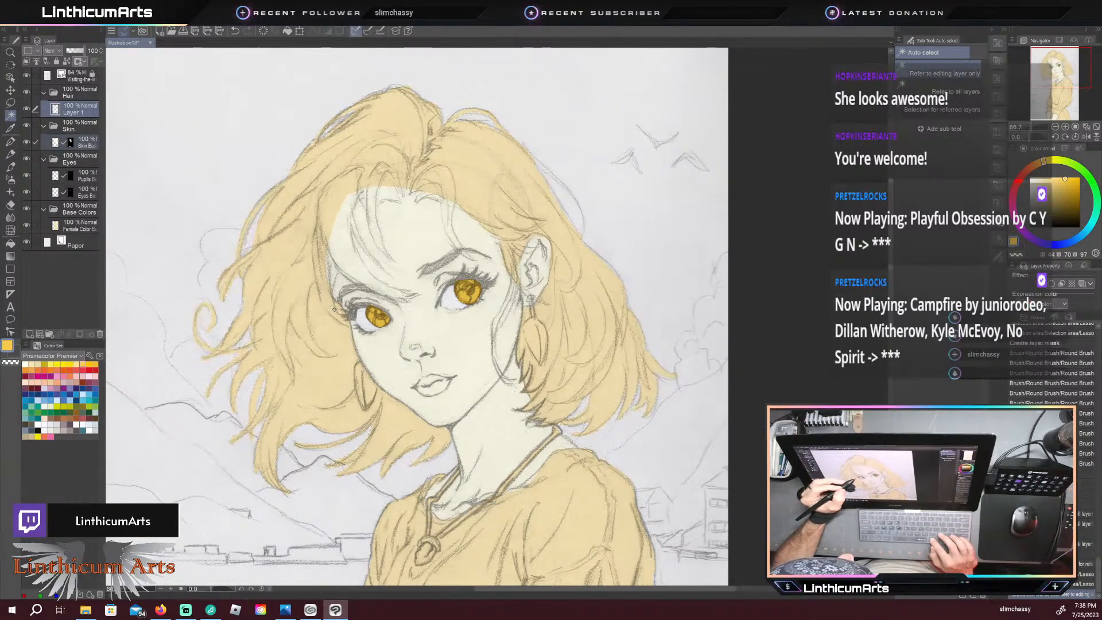
click(305, 284)
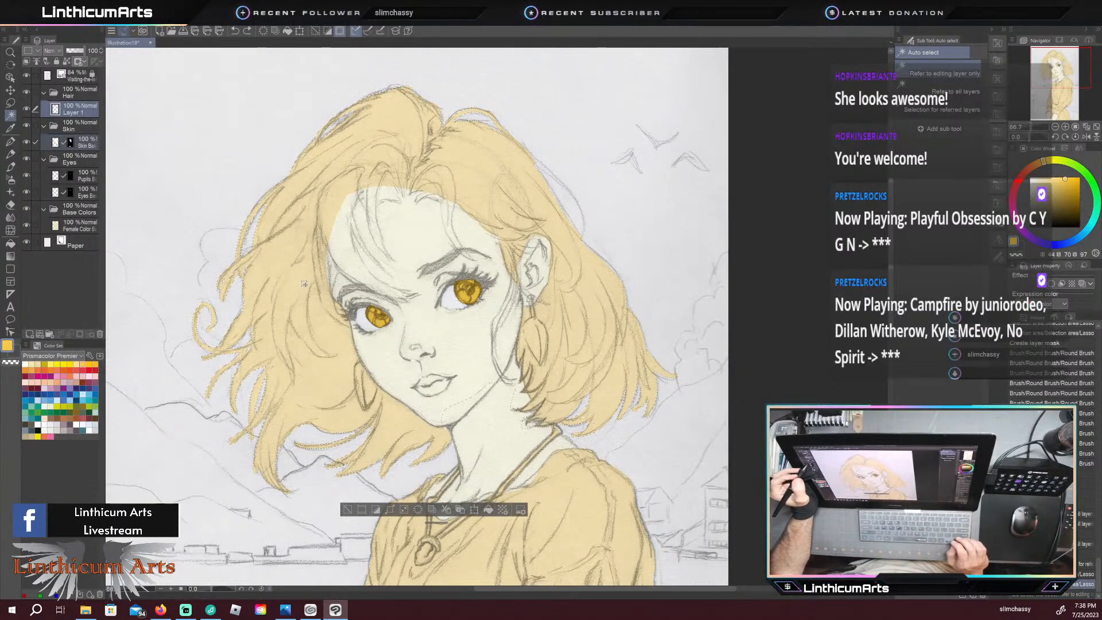
click(73, 145)
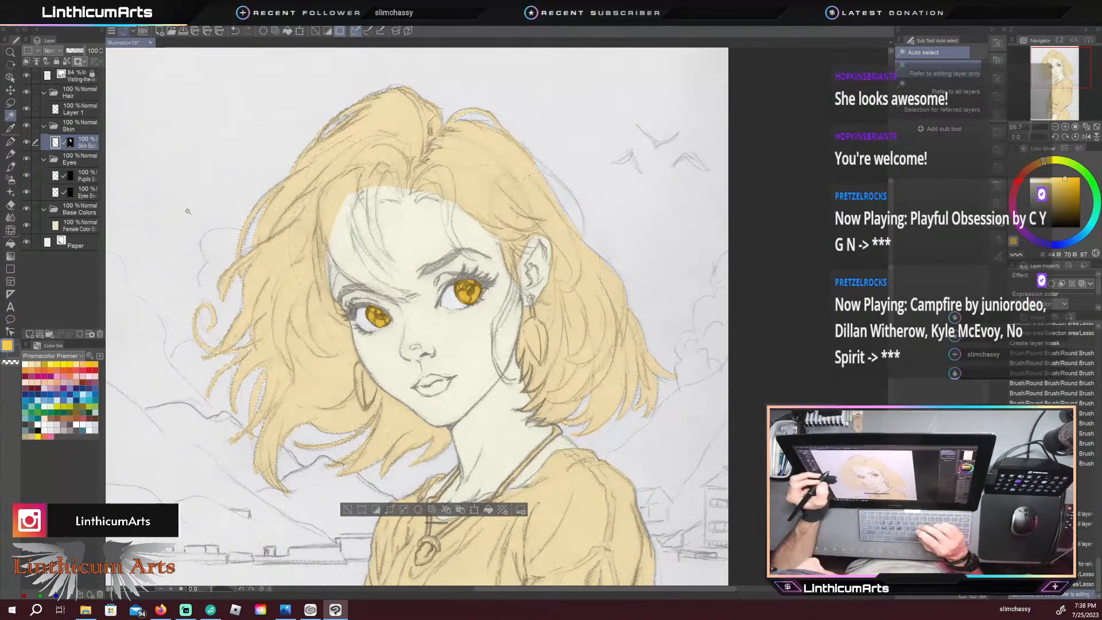
Step: With the Lasso on Layer 1 in the Hair folder, extend the hair selection over the lower locks beside the chin and neck
click(11, 103)
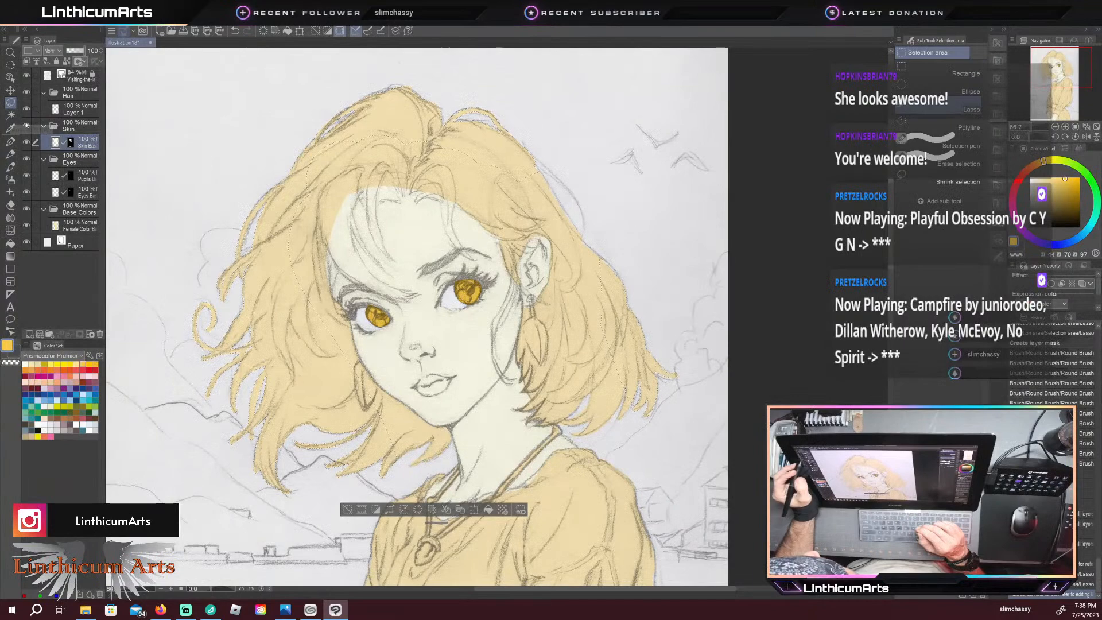
click(74, 109)
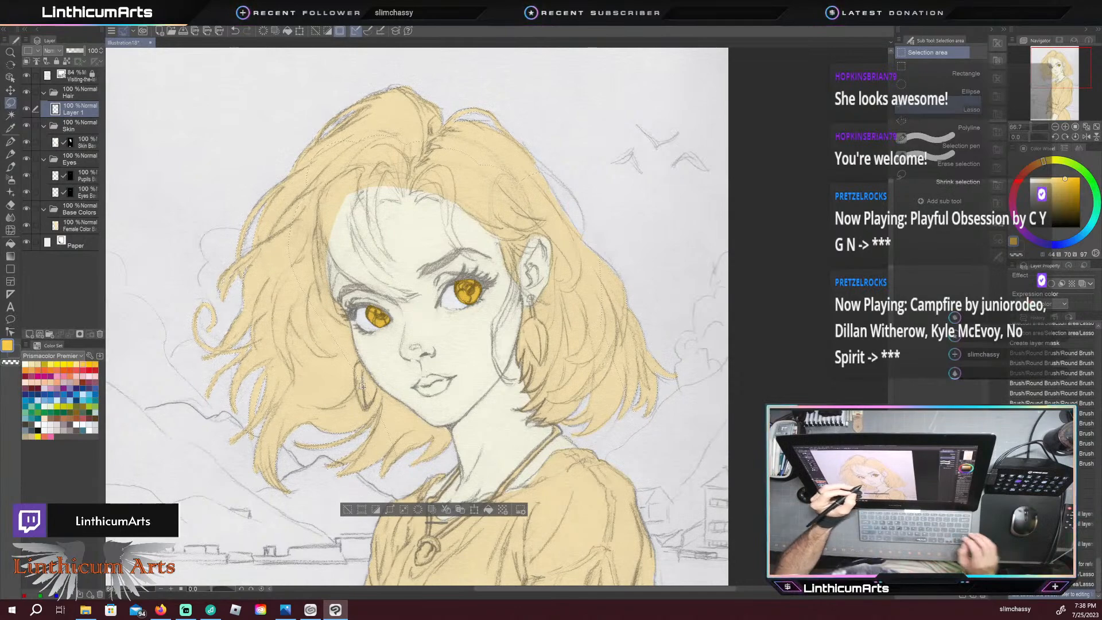
scroll(362, 386, up, 2)
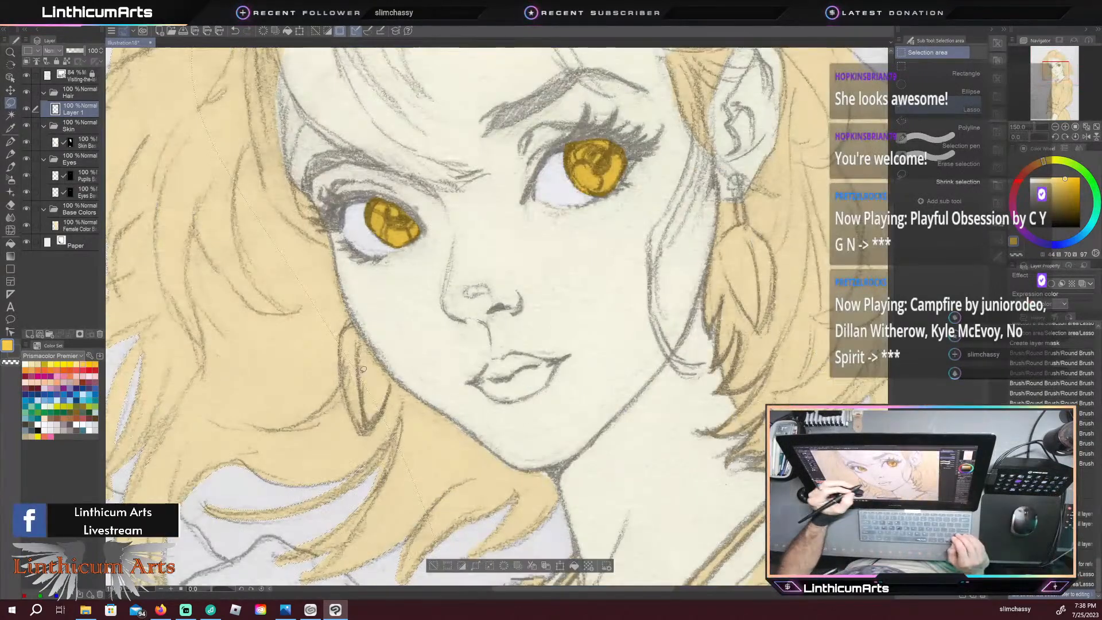
scroll(371, 371, down, 3)
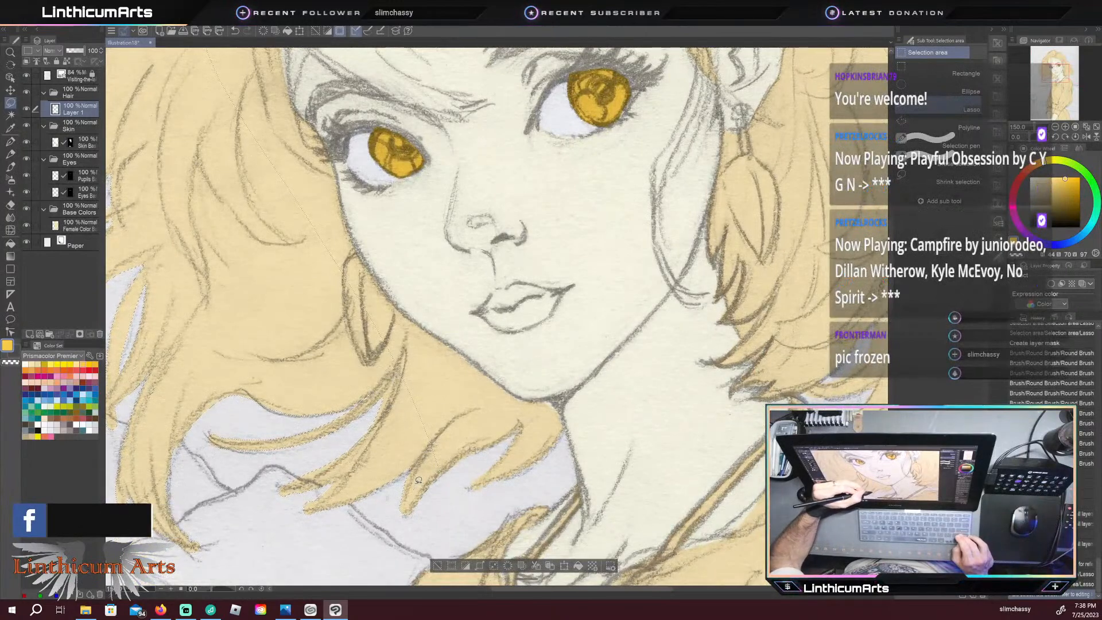
drag(438, 468, 439, 475)
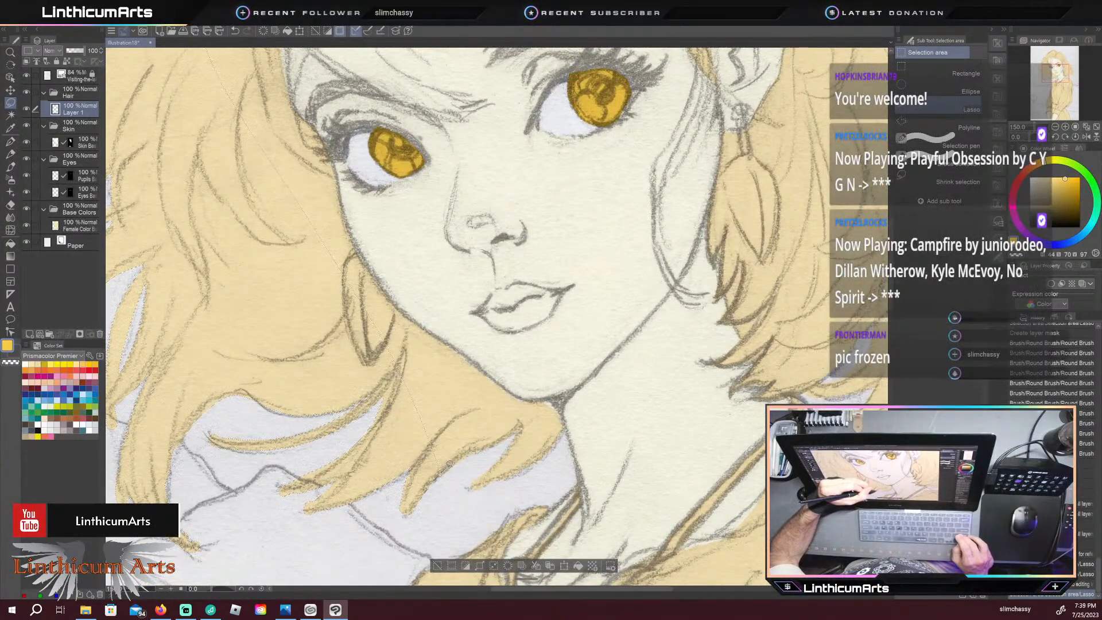
drag(514, 442, 483, 477)
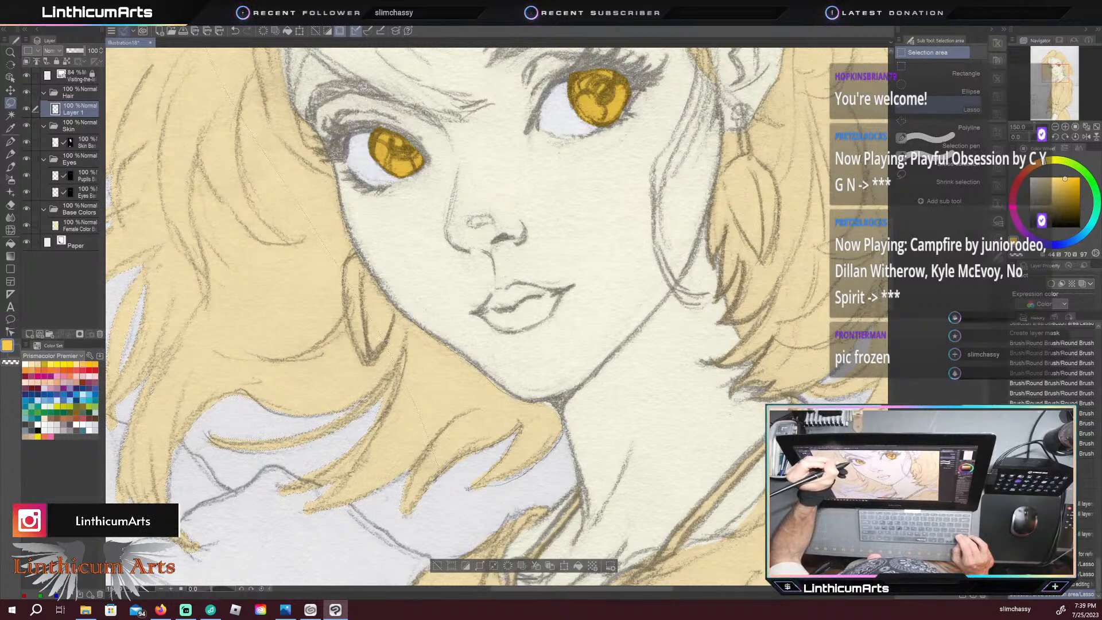
Step: Lasso the hair running down the outer edge of the face beside the smaller eye into the selection
drag(297, 105, 339, 225)
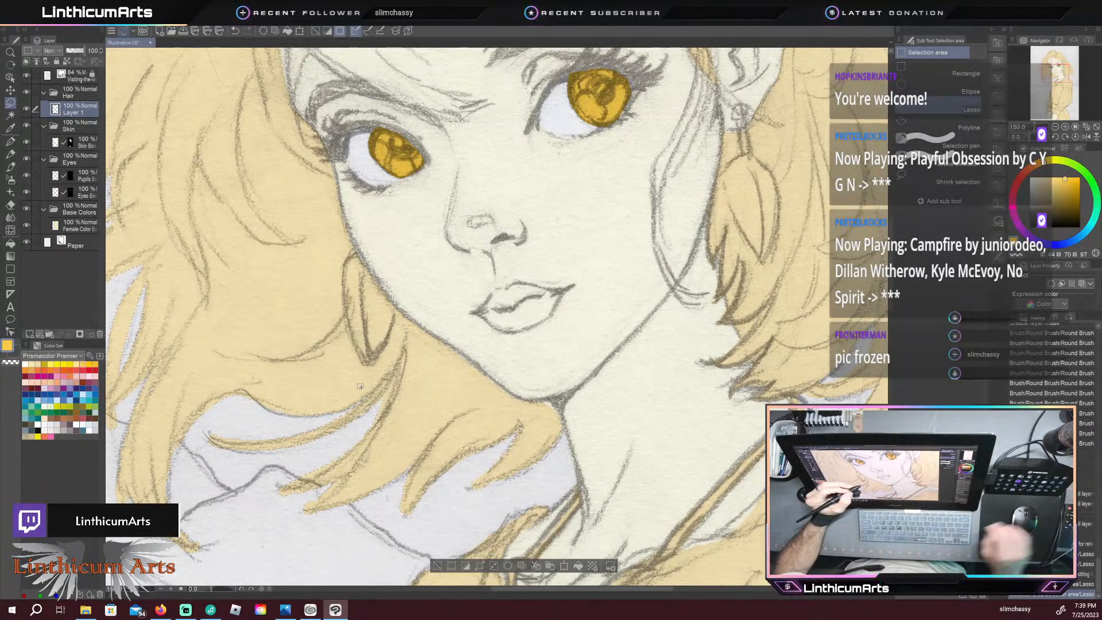
drag(345, 281, 360, 508)
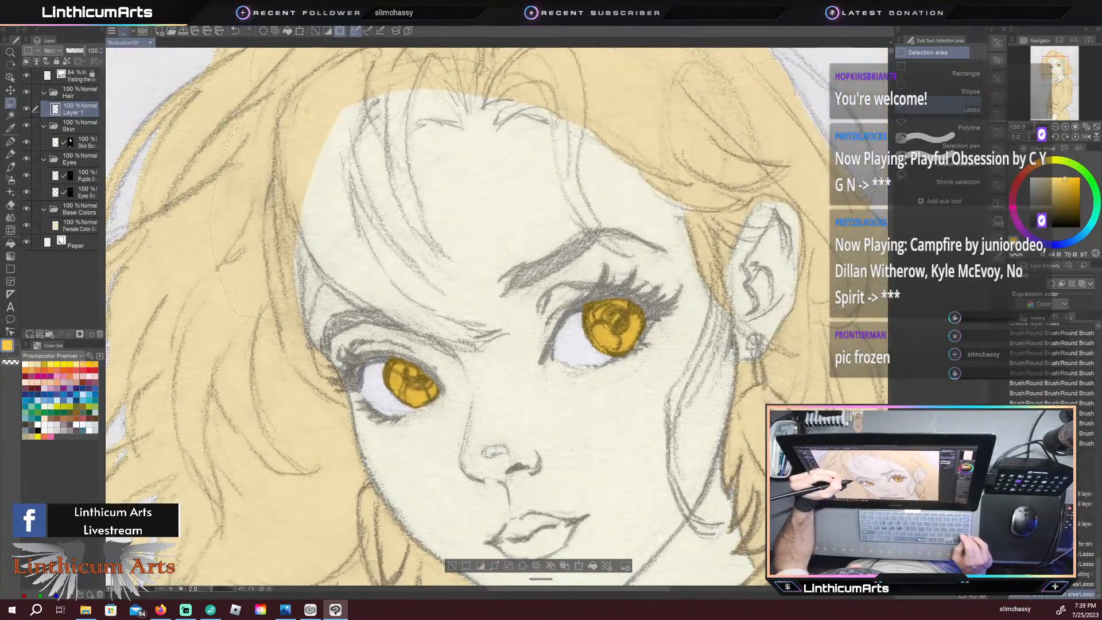
mouse_move(325, 278)
mouse_down()
mouse_move(321, 181)
mouse_move(280, 88)
mouse_move(202, 123)
mouse_up()
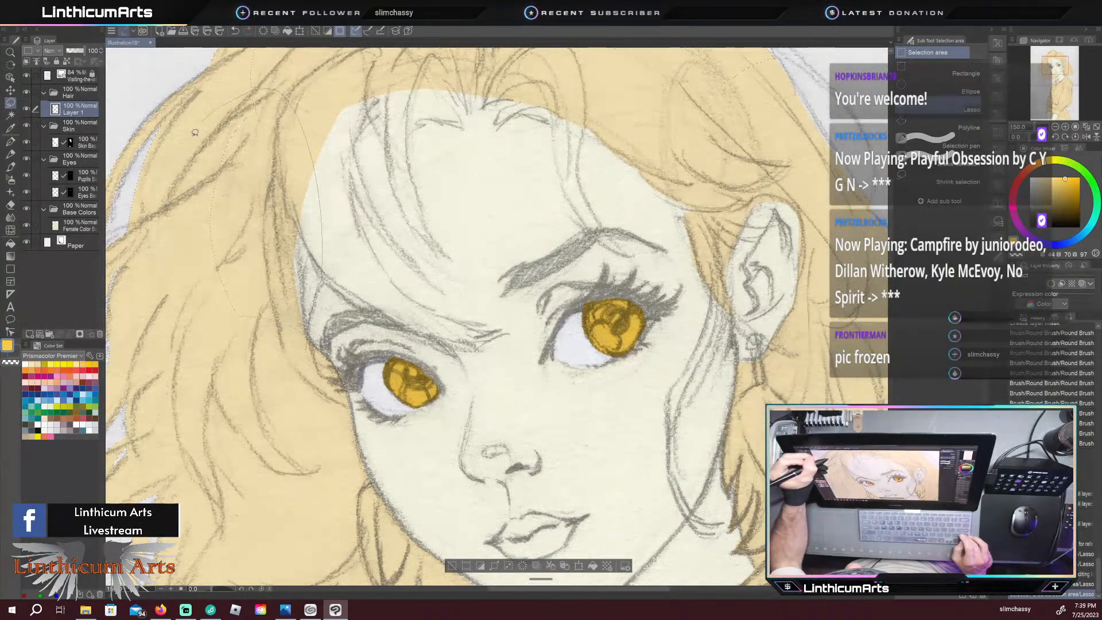
drag(241, 359, 274, 374)
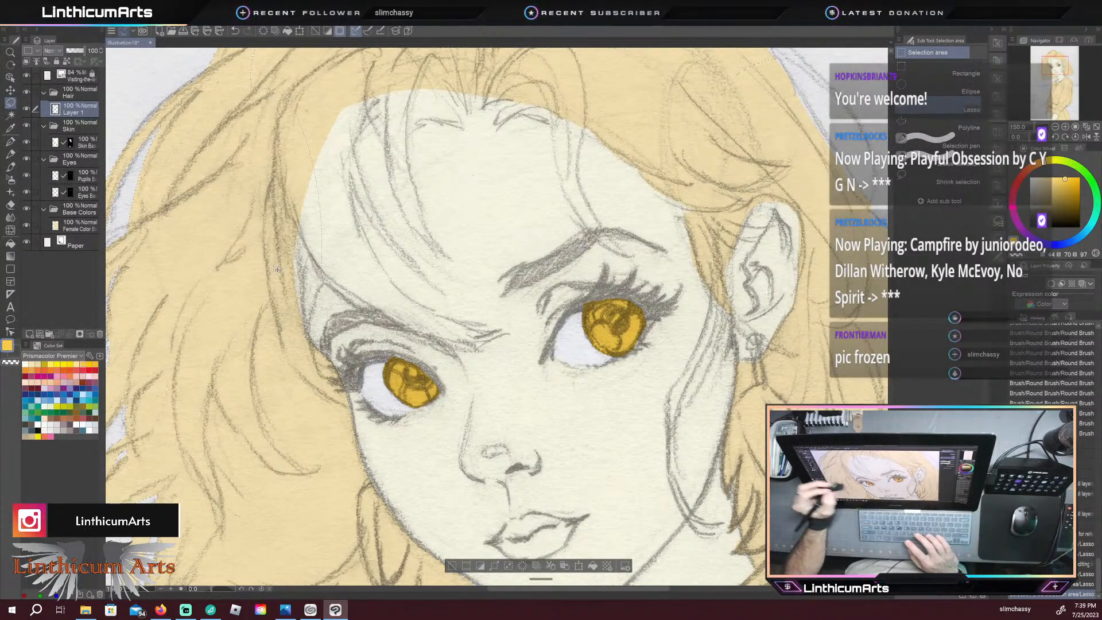
Step: Lasso the loose strands falling over the forehead above the smaller eye into the hair selection
drag(262, 228, 258, 290)
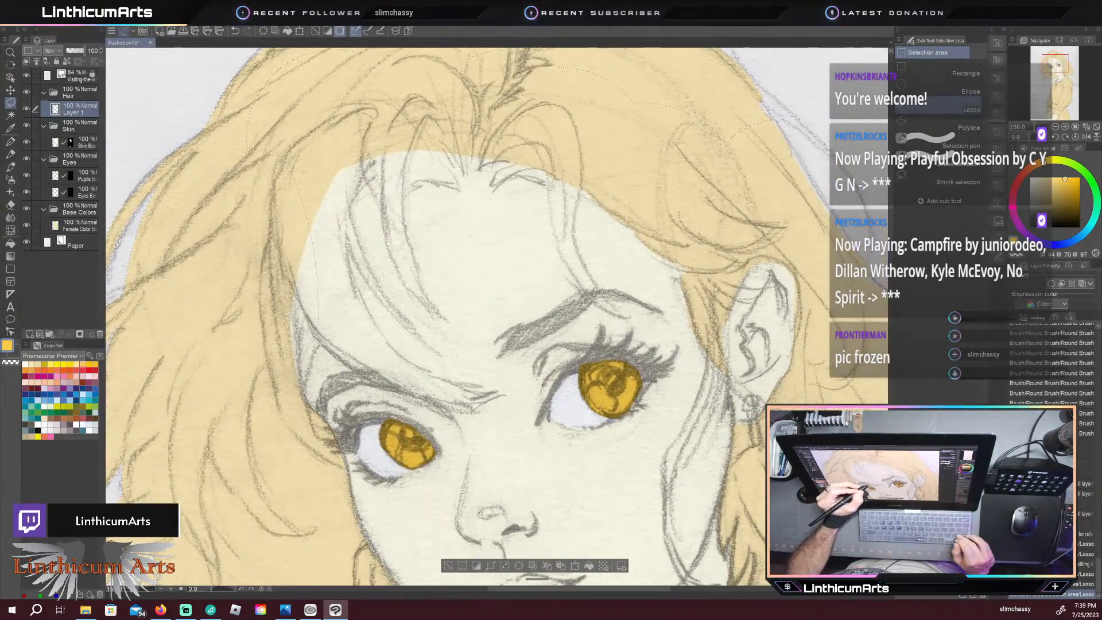
mouse_move(470, 411)
mouse_down()
mouse_move(446, 398)
mouse_move(494, 399)
mouse_move(481, 392)
mouse_move(494, 387)
mouse_move(401, 349)
mouse_move(363, 290)
mouse_move(348, 225)
mouse_up()
mouse_move(438, 350)
mouse_down()
mouse_move(368, 251)
mouse_move(357, 215)
mouse_move(365, 170)
mouse_move(428, 308)
mouse_up()
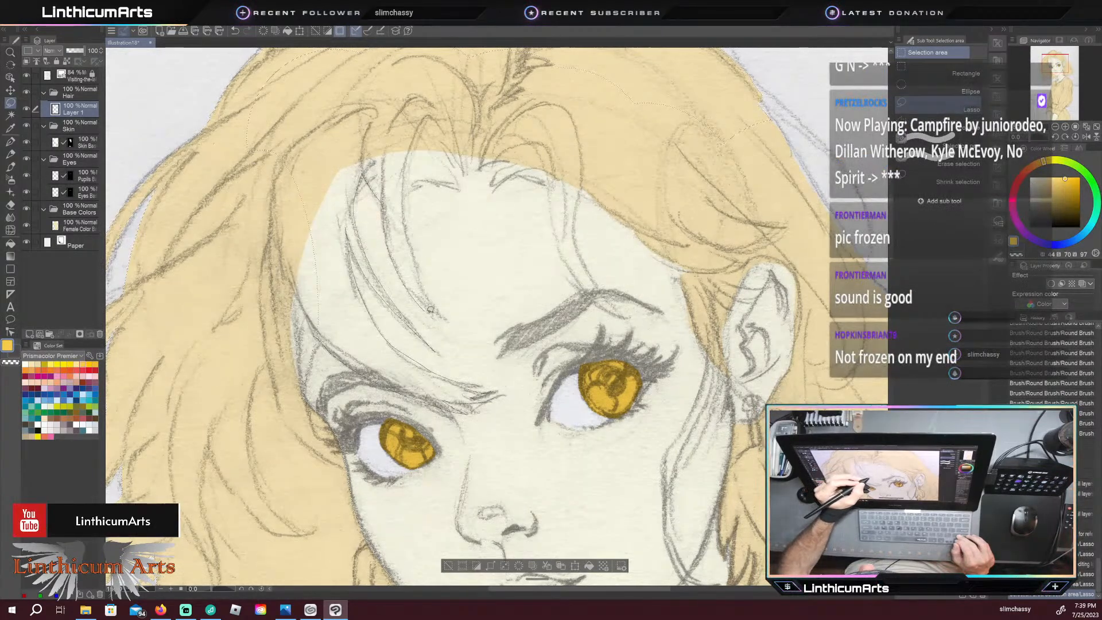
mouse_move(404, 208)
mouse_down()
mouse_move(418, 175)
mouse_move(448, 180)
mouse_move(477, 156)
mouse_move(496, 155)
mouse_move(495, 181)
mouse_move(522, 171)
mouse_move(560, 179)
mouse_move(594, 148)
mouse_move(446, 91)
mouse_move(316, 92)
mouse_move(268, 135)
mouse_move(246, 183)
mouse_move(242, 287)
mouse_move(178, 287)
mouse_up()
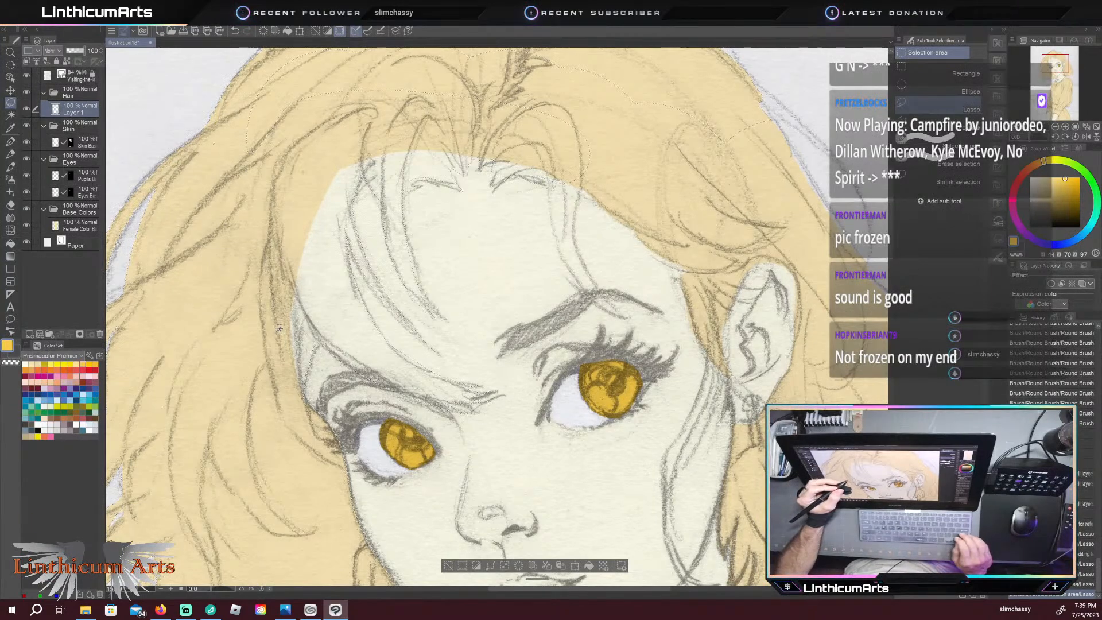
Step: Lasso the hair area between the crown and the hairline above the forehead into the selection
drag(282, 325, 356, 454)
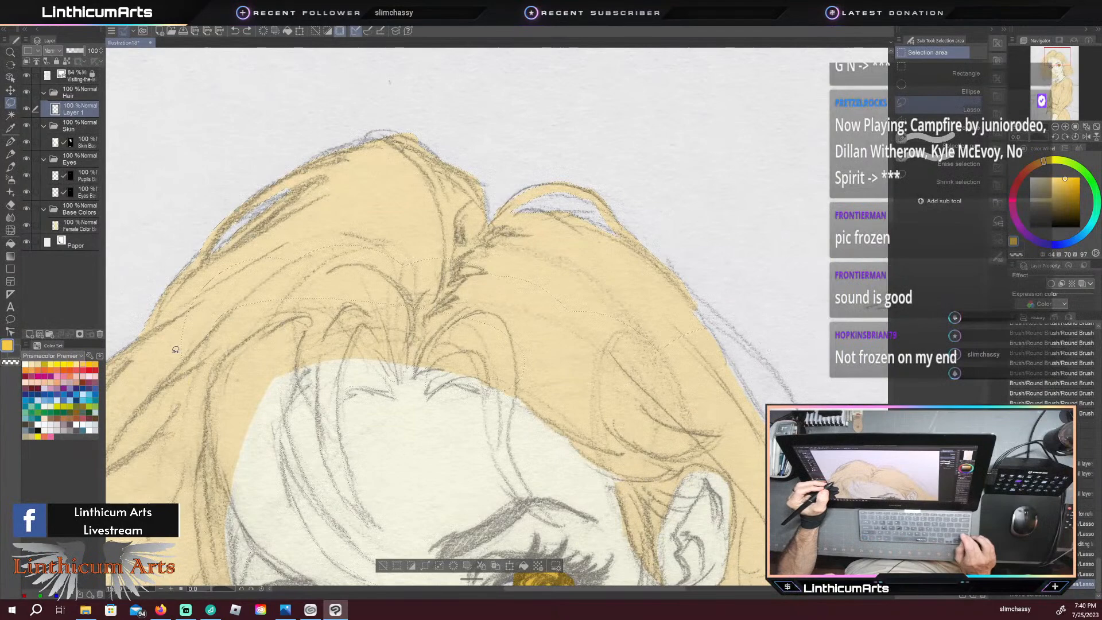
mouse_move(216, 252)
mouse_down()
mouse_move(360, 224)
mouse_move(557, 272)
mouse_move(573, 321)
mouse_move(551, 351)
mouse_move(511, 330)
mouse_move(388, 309)
mouse_move(256, 307)
mouse_up()
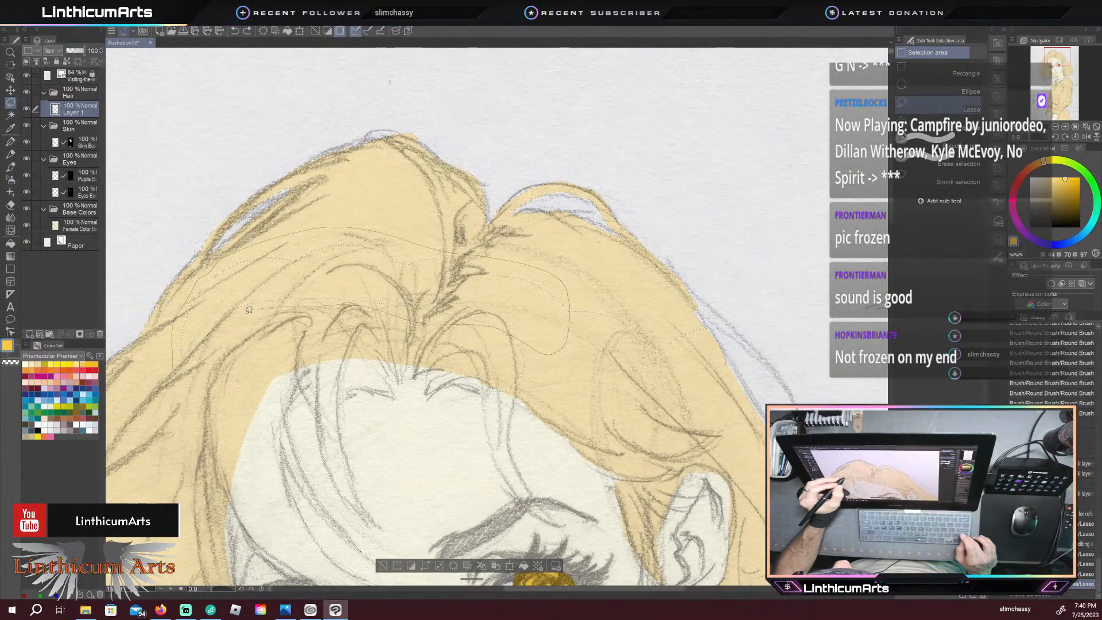
drag(176, 364, 170, 374)
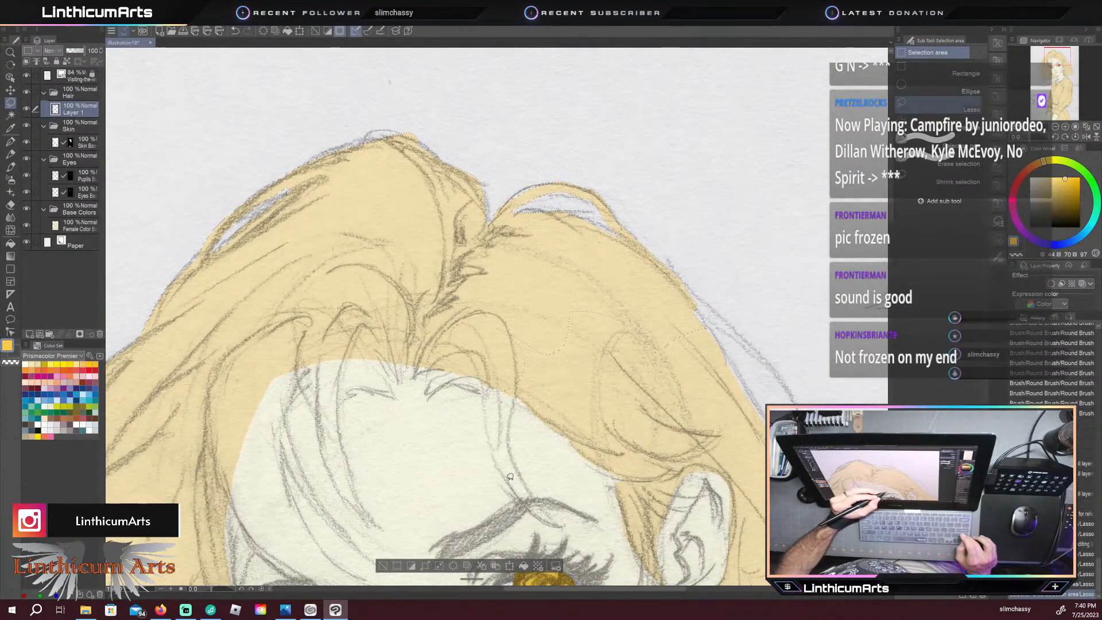
Step: Lasso the thin strand that curves from the parting down to the larger eye's brow into the hair selection
drag(453, 373, 486, 313)
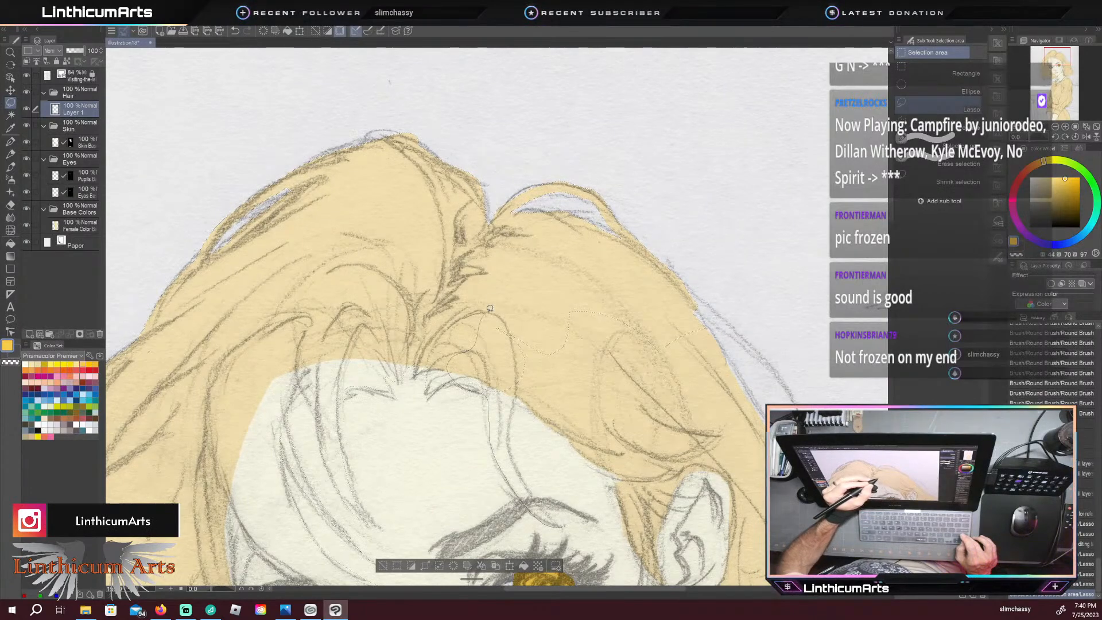
drag(536, 361, 509, 420)
drag(515, 458, 566, 522)
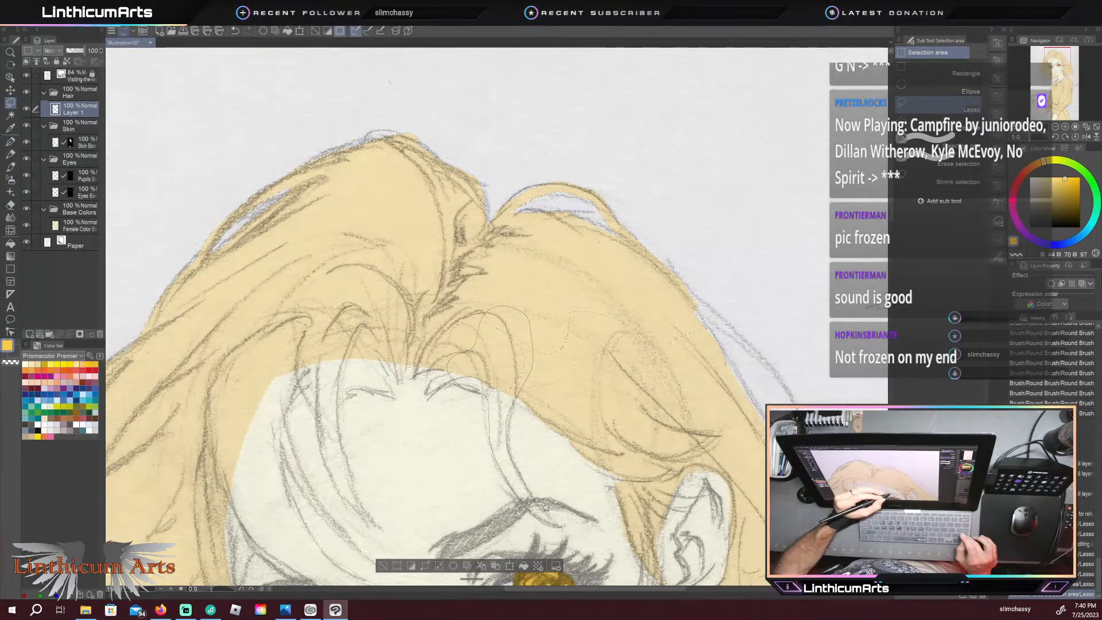
mouse_move(508, 395)
mouse_down()
mouse_move(561, 434)
mouse_move(610, 450)
mouse_move(570, 436)
mouse_move(591, 461)
mouse_move(630, 478)
mouse_move(658, 473)
mouse_move(655, 312)
mouse_move(513, 311)
mouse_up()
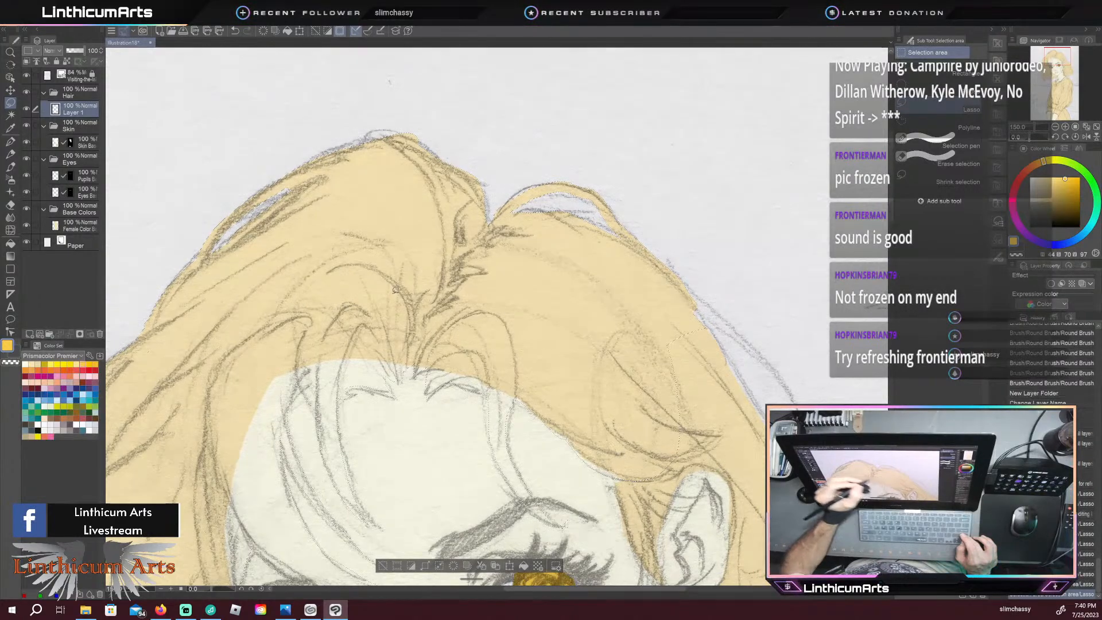
Step: Refine the hair selection with the Lasso around the temple and the upper edge of the ear
drag(526, 420, 293, 225)
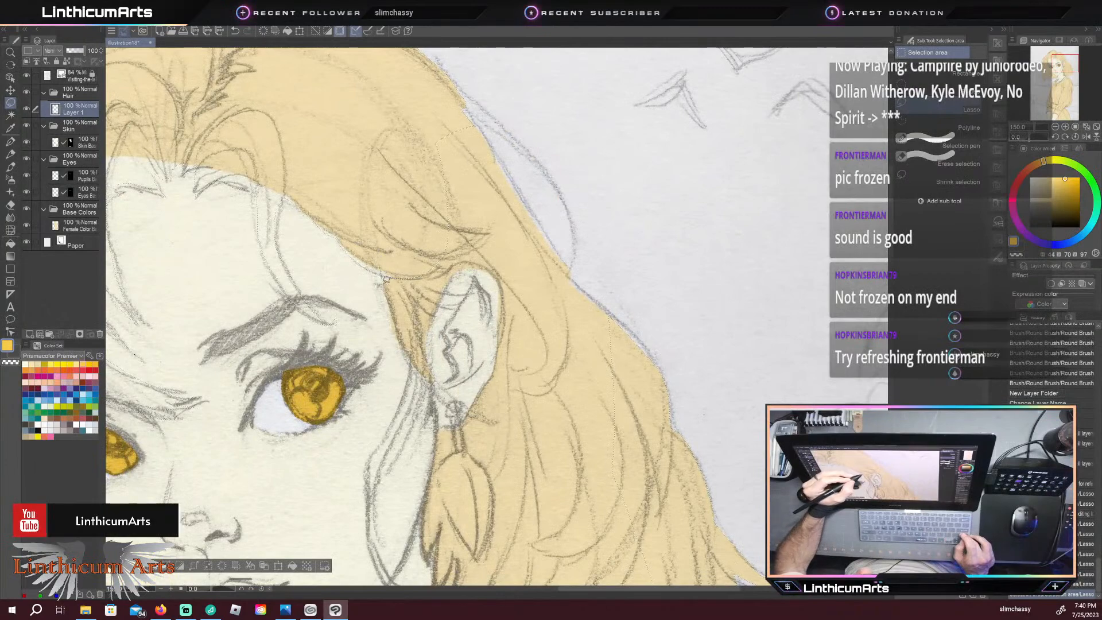
mouse_move(451, 400)
mouse_down()
mouse_move(474, 411)
mouse_move(460, 395)
mouse_up()
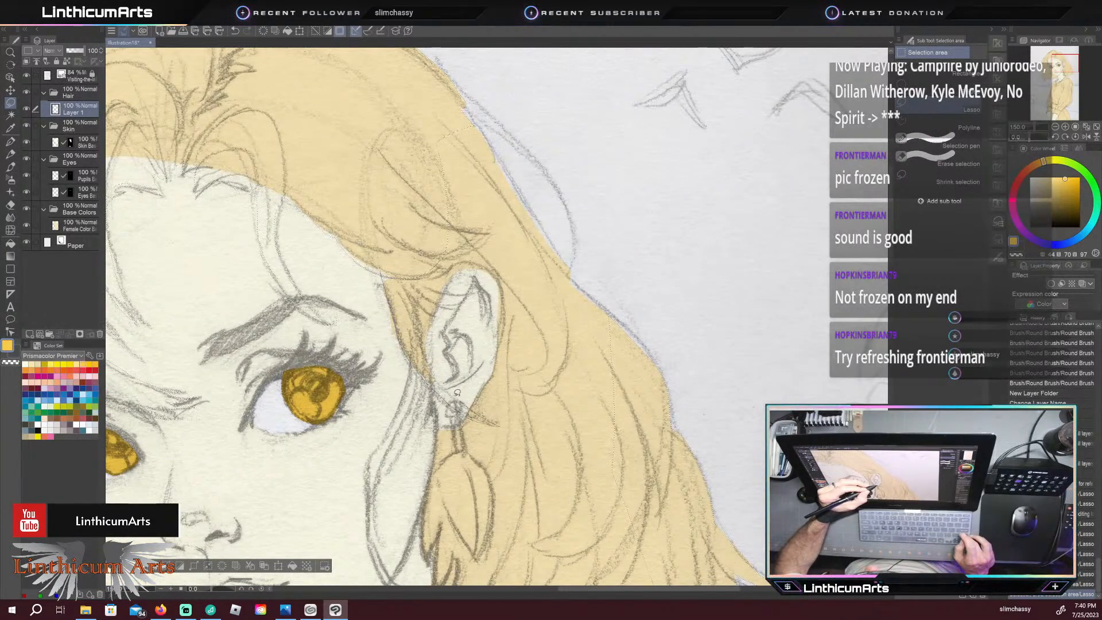
mouse_move(429, 321)
mouse_down()
mouse_move(451, 276)
mouse_move(485, 259)
mouse_move(472, 155)
mouse_move(378, 144)
mouse_move(397, 303)
mouse_up()
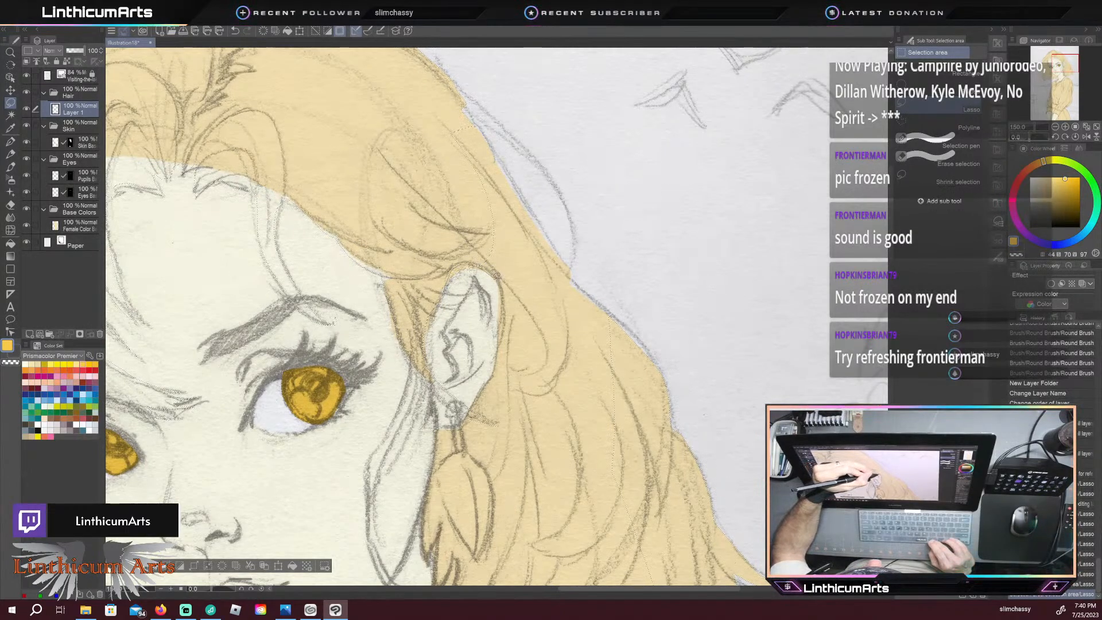
drag(465, 278, 450, 287)
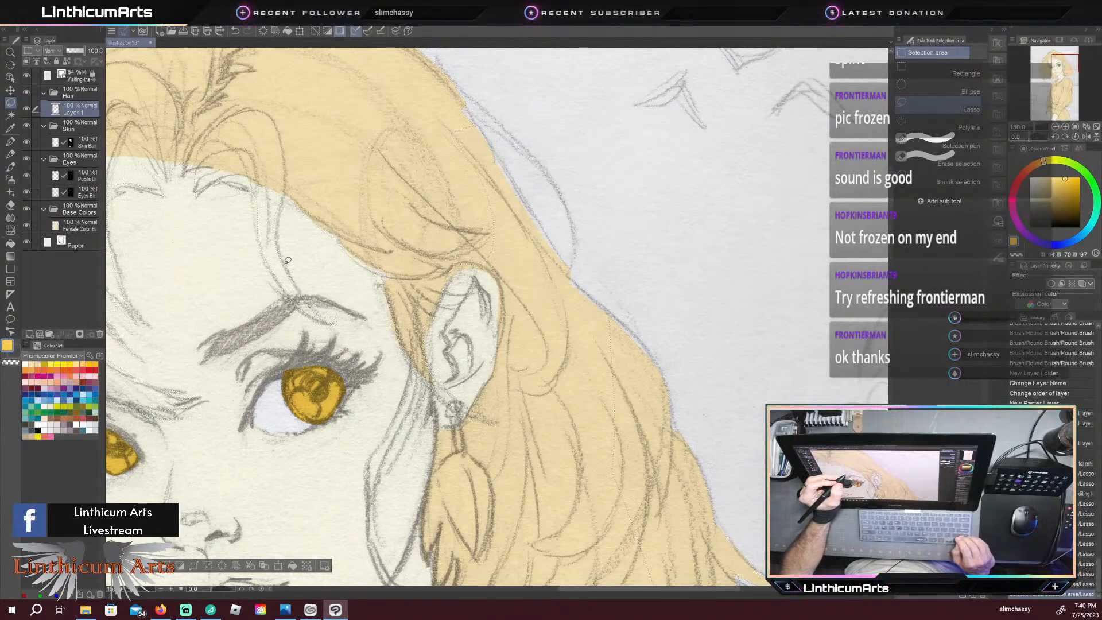
mouse_move(420, 302)
mouse_down()
mouse_move(442, 315)
mouse_move(459, 306)
mouse_move(439, 303)
mouse_move(472, 293)
mouse_up()
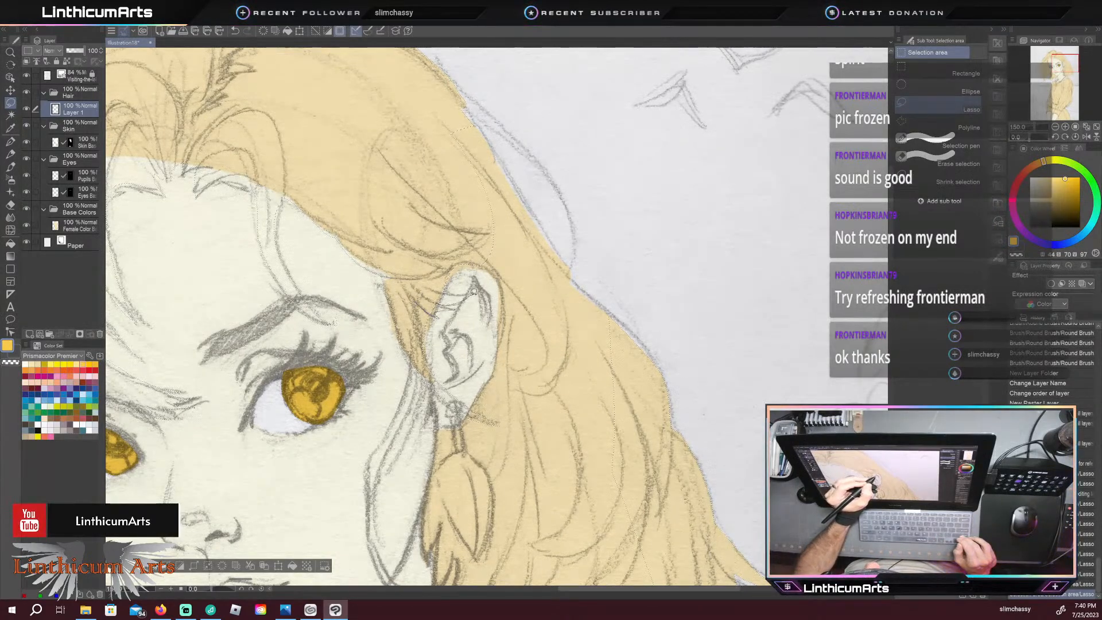
drag(405, 275, 404, 279)
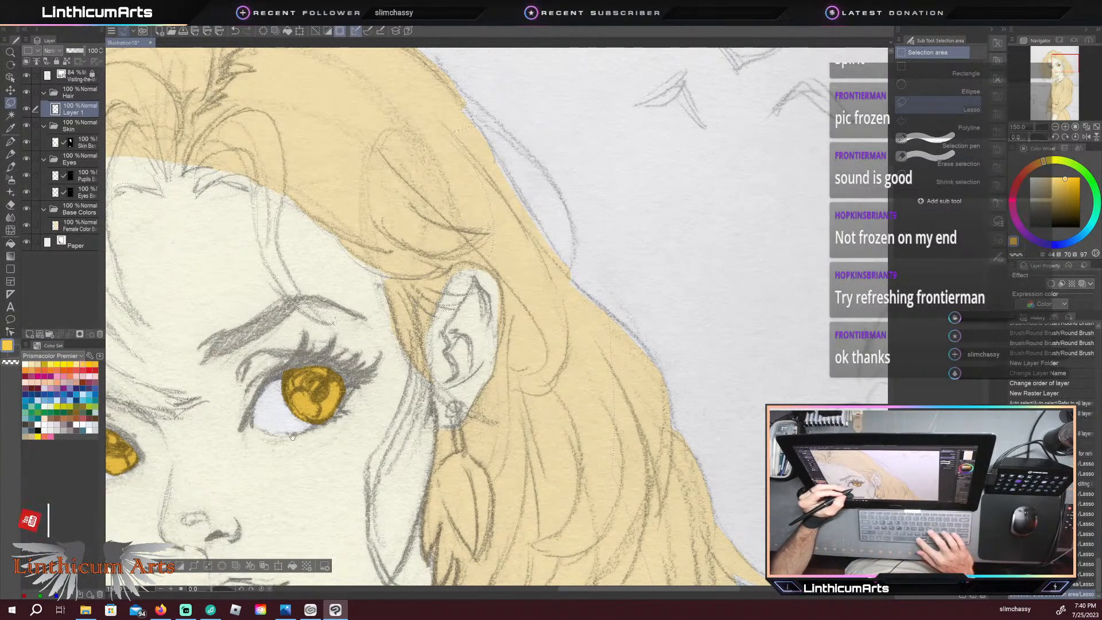
Step: Lasso the long strand hanging in front of the ear and the hair around the feather earring into the selection
drag(391, 428, 419, 211)
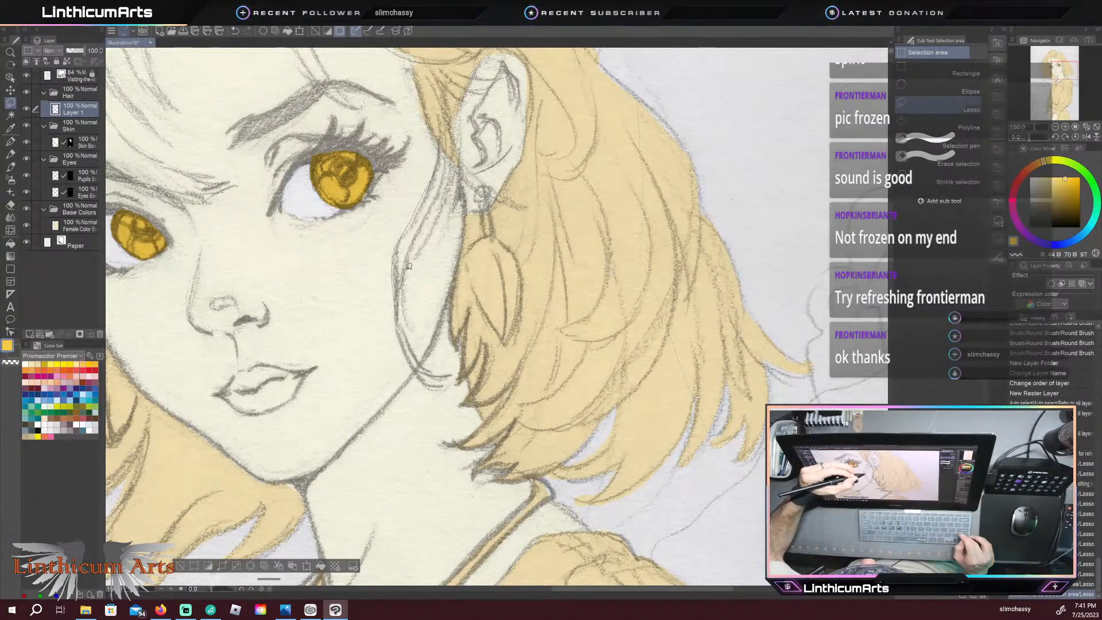
click(442, 110)
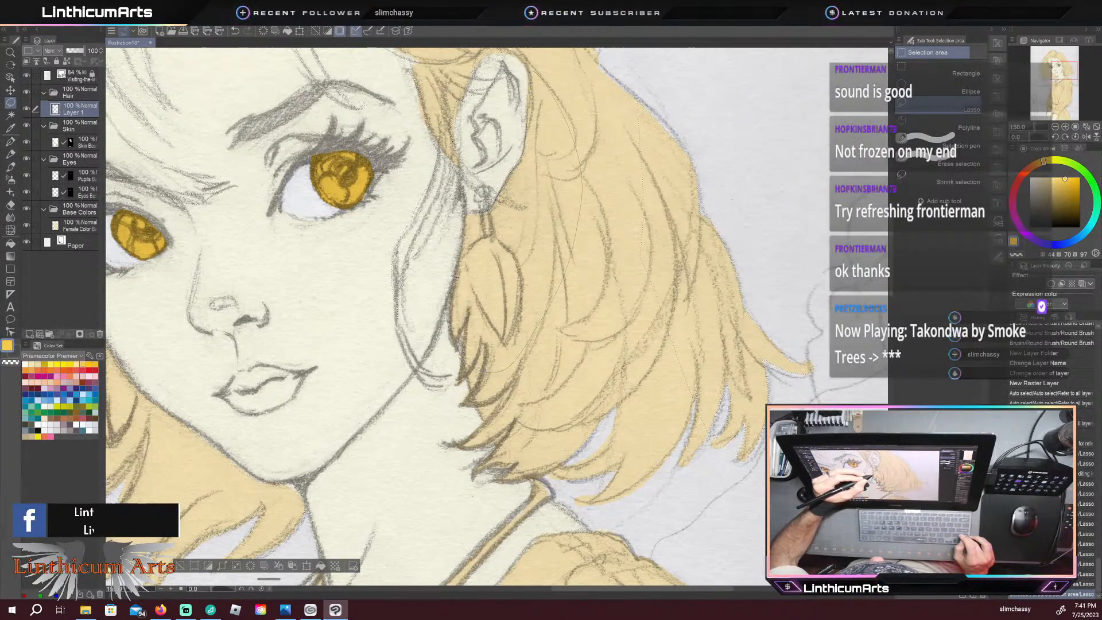
click(429, 267)
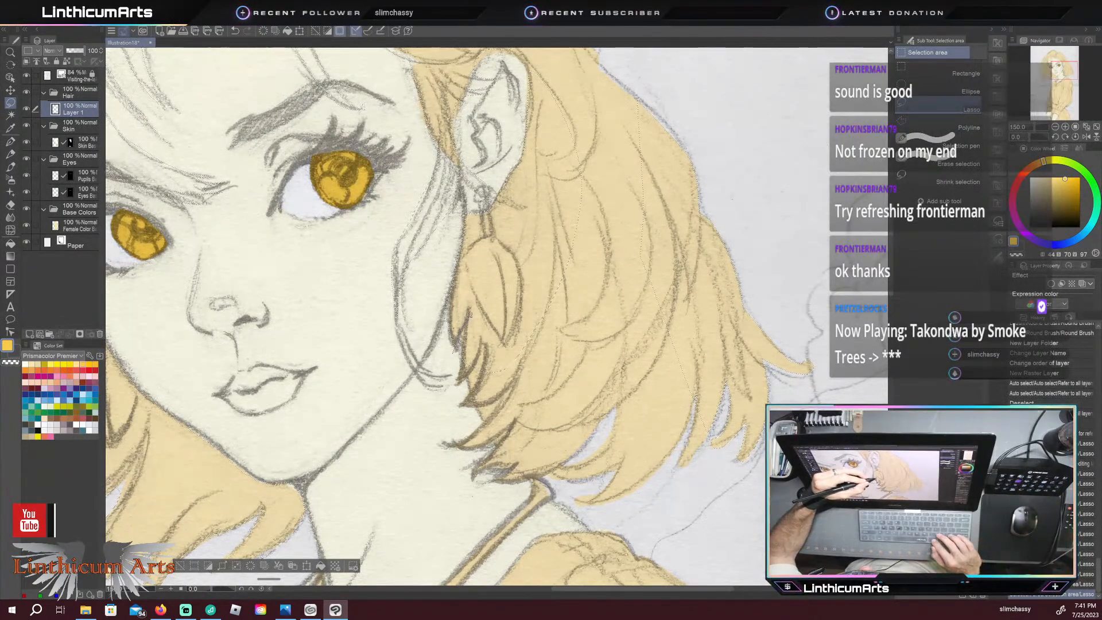
drag(454, 349, 462, 349)
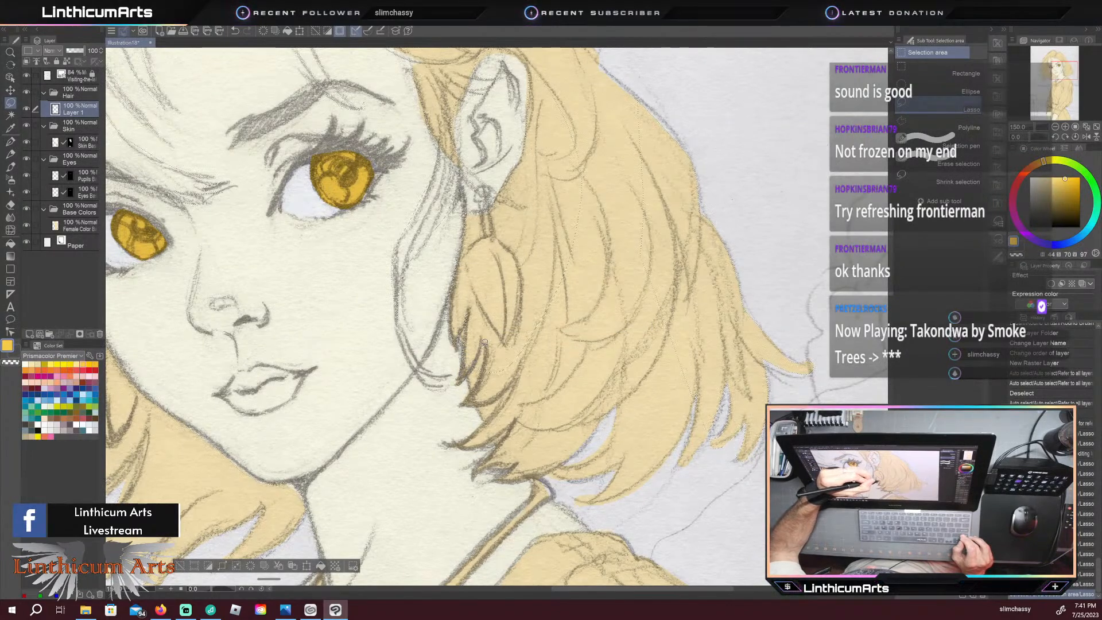
mouse_move(498, 396)
mouse_down()
mouse_move(520, 367)
mouse_move(534, 262)
mouse_move(495, 321)
mouse_up()
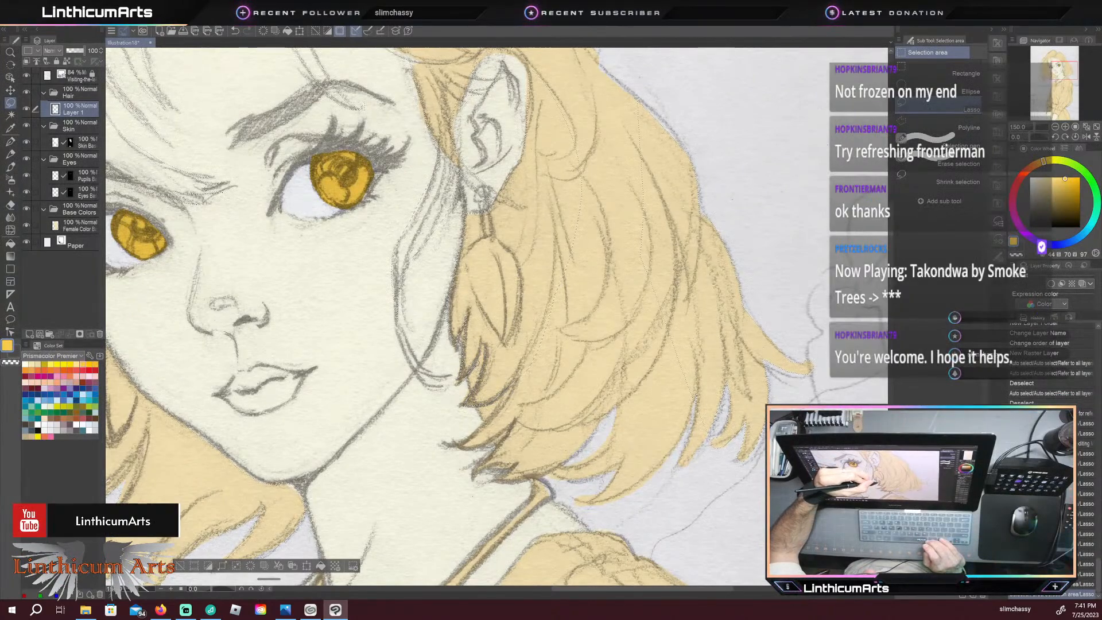
Step: Lasso the pointed lock tips below the earring, along the neck and above the shoulder, into the hair selection
drag(468, 396, 472, 379)
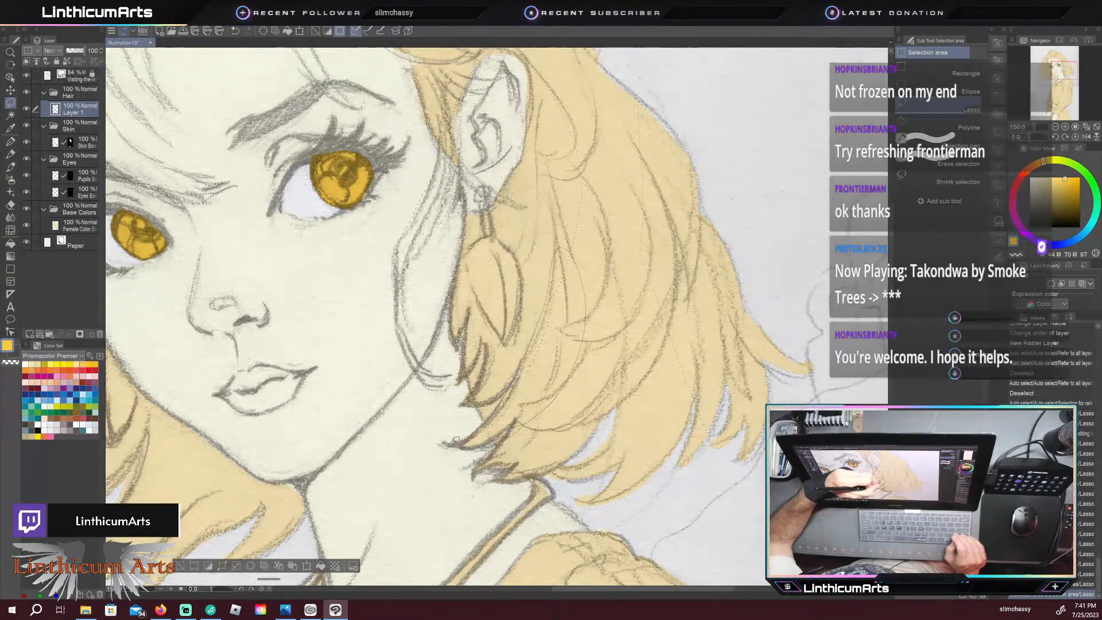
drag(463, 437, 464, 438)
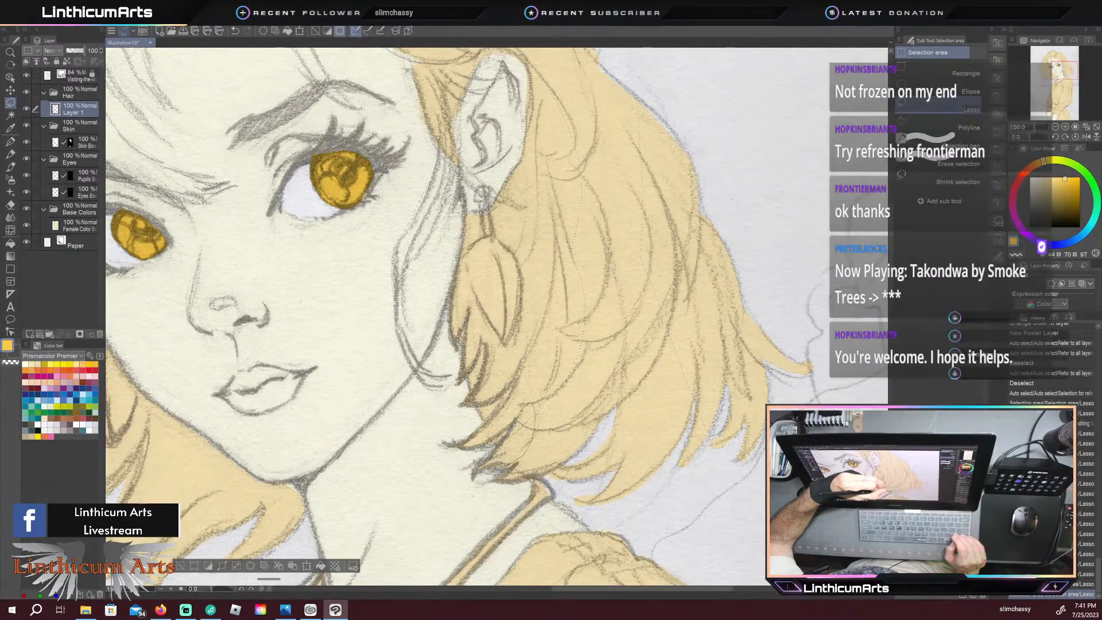
mouse_move(478, 471)
mouse_down()
mouse_move(557, 400)
mouse_move(557, 458)
mouse_move(517, 479)
mouse_move(495, 472)
mouse_move(597, 436)
mouse_move(617, 346)
mouse_move(581, 298)
mouse_move(530, 396)
mouse_up()
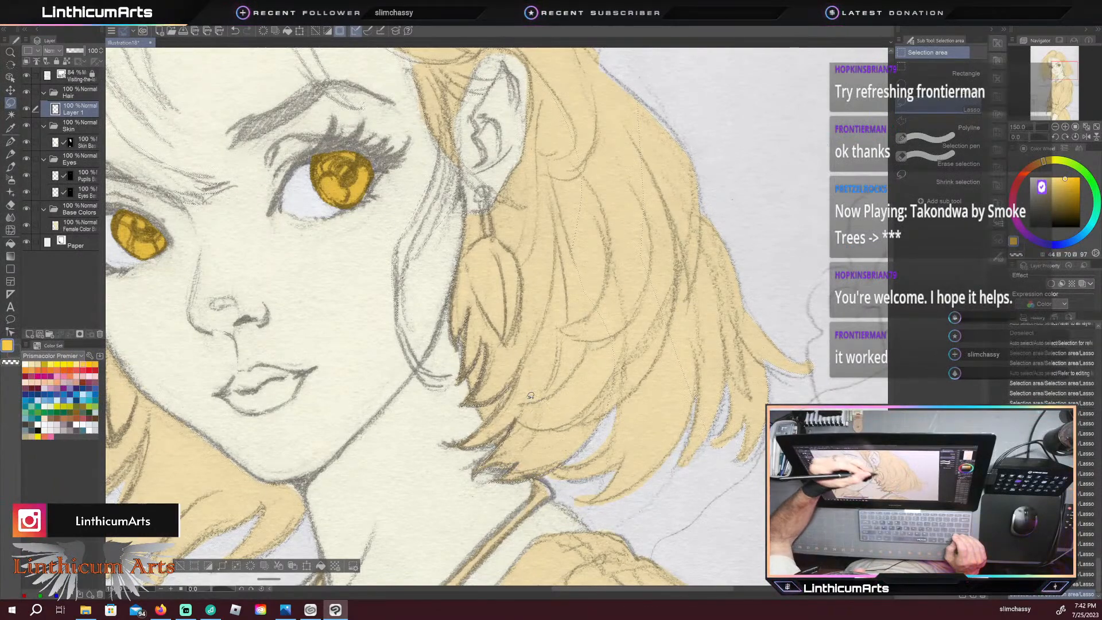
drag(586, 452, 560, 462)
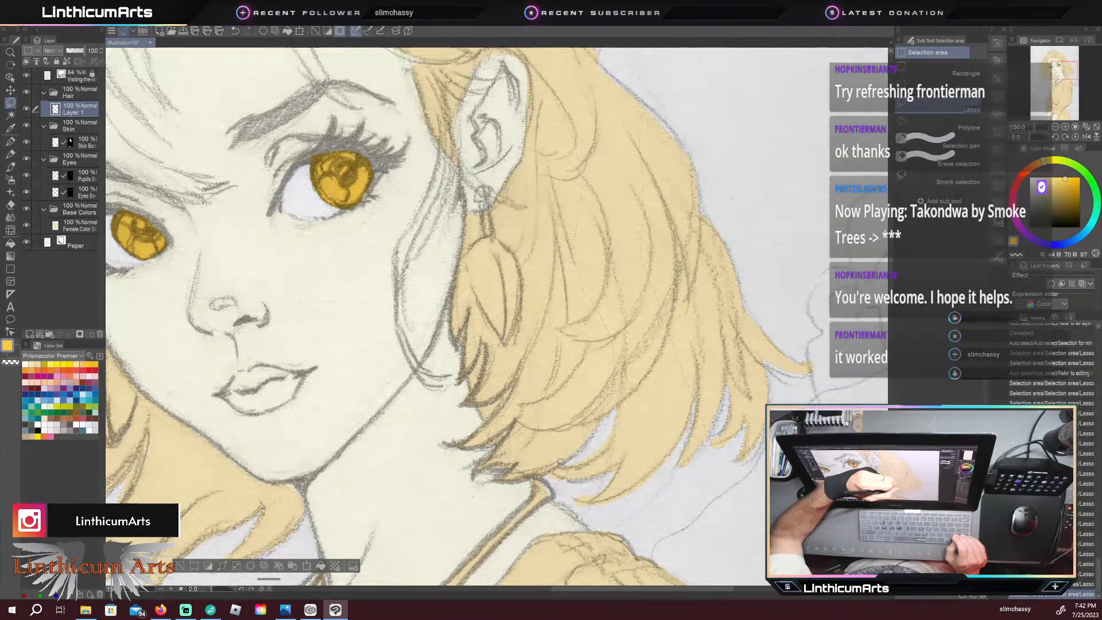
mouse_move(616, 440)
mouse_down()
mouse_move(650, 422)
mouse_move(617, 458)
mouse_move(567, 474)
mouse_move(560, 457)
mouse_up()
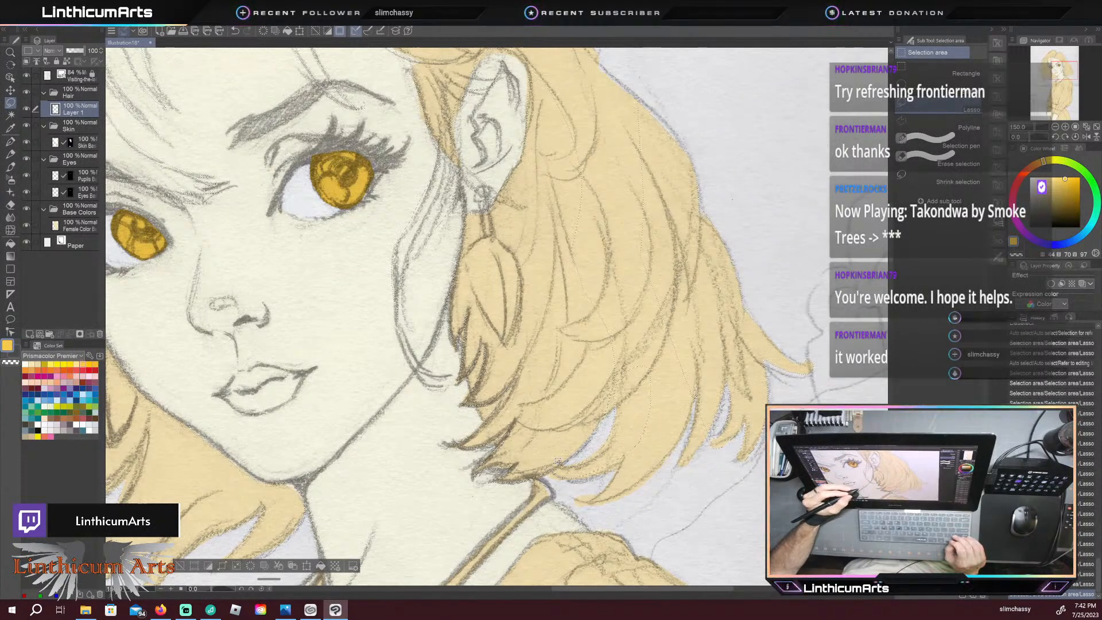
Step: Lasso the hair behind the ear and along the outer contour down the back of the head into the selection
drag(431, 276, 361, 450)
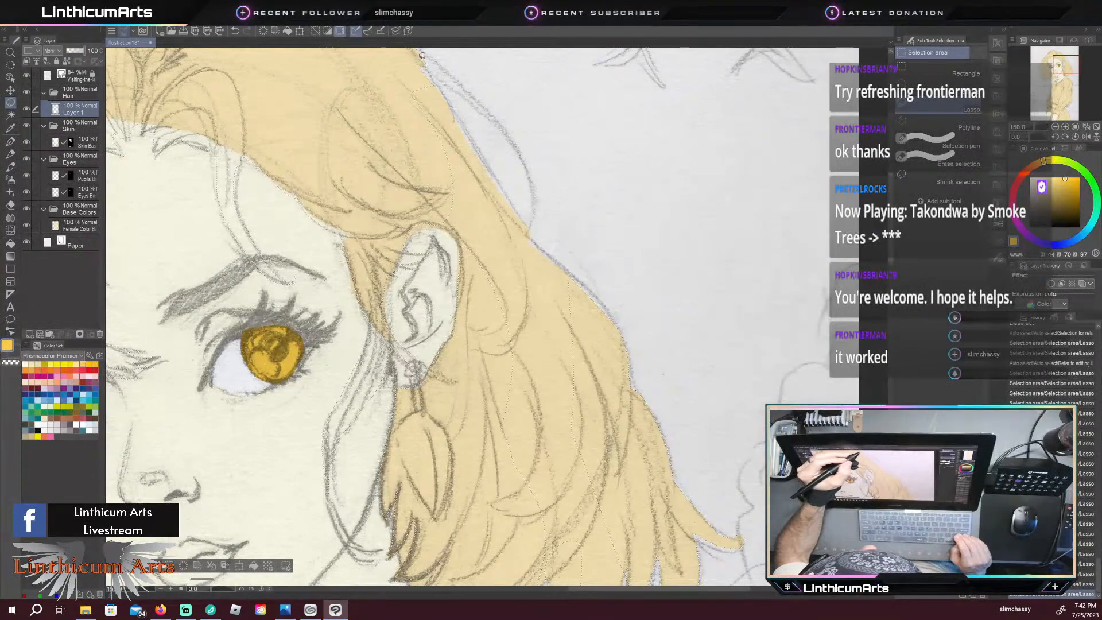
mouse_move(520, 206)
mouse_down()
mouse_move(600, 295)
mouse_move(631, 351)
mouse_move(630, 452)
mouse_move(613, 483)
mouse_up()
mouse_move(485, 414)
mouse_down()
mouse_move(482, 268)
mouse_move(449, 225)
mouse_move(420, 217)
mouse_up()
mouse_move(343, 159)
mouse_down()
mouse_move(328, 124)
mouse_move(412, 218)
mouse_move(441, 216)
mouse_move(462, 243)
mouse_up()
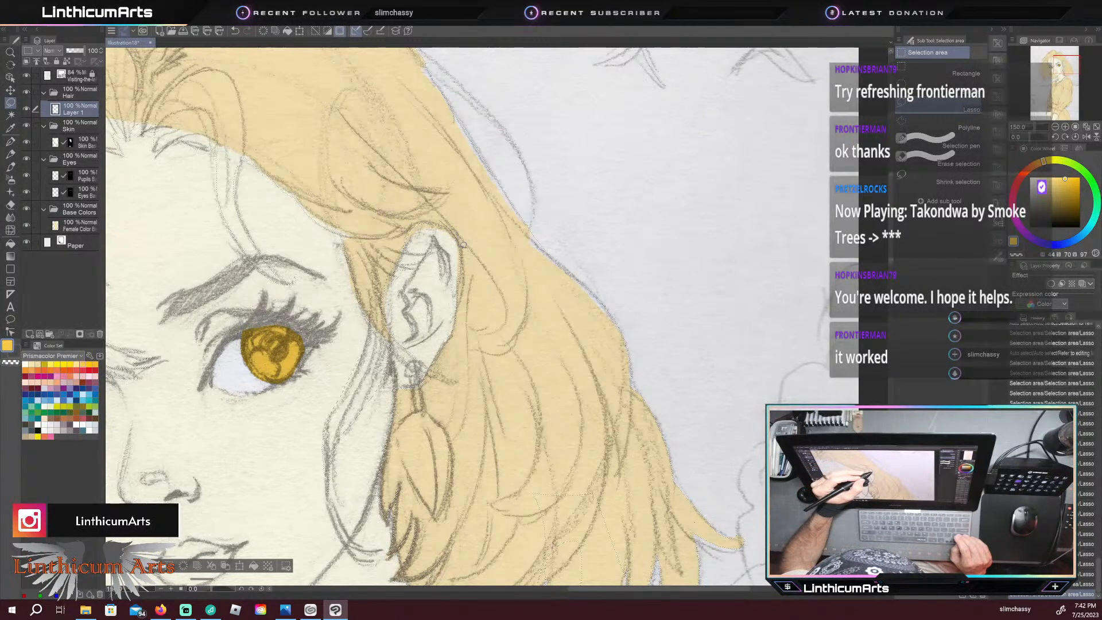
mouse_move(459, 338)
mouse_down()
mouse_move(463, 393)
mouse_move(520, 479)
mouse_up()
drag(484, 227, 412, 188)
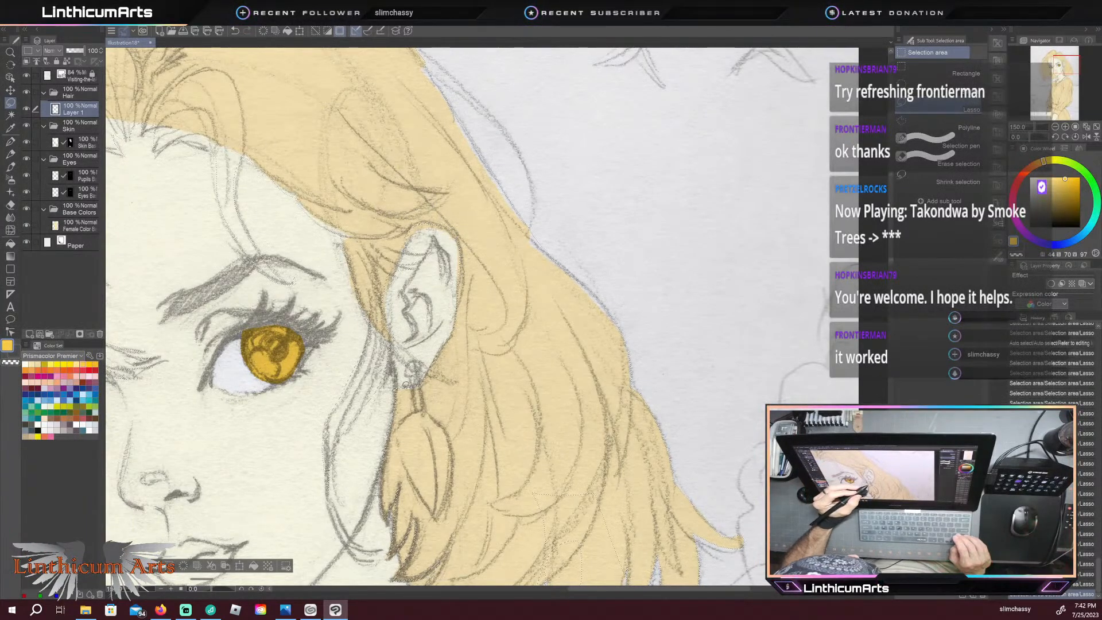
mouse_move(343, 353)
mouse_down()
mouse_move(347, 302)
mouse_move(328, 279)
mouse_up()
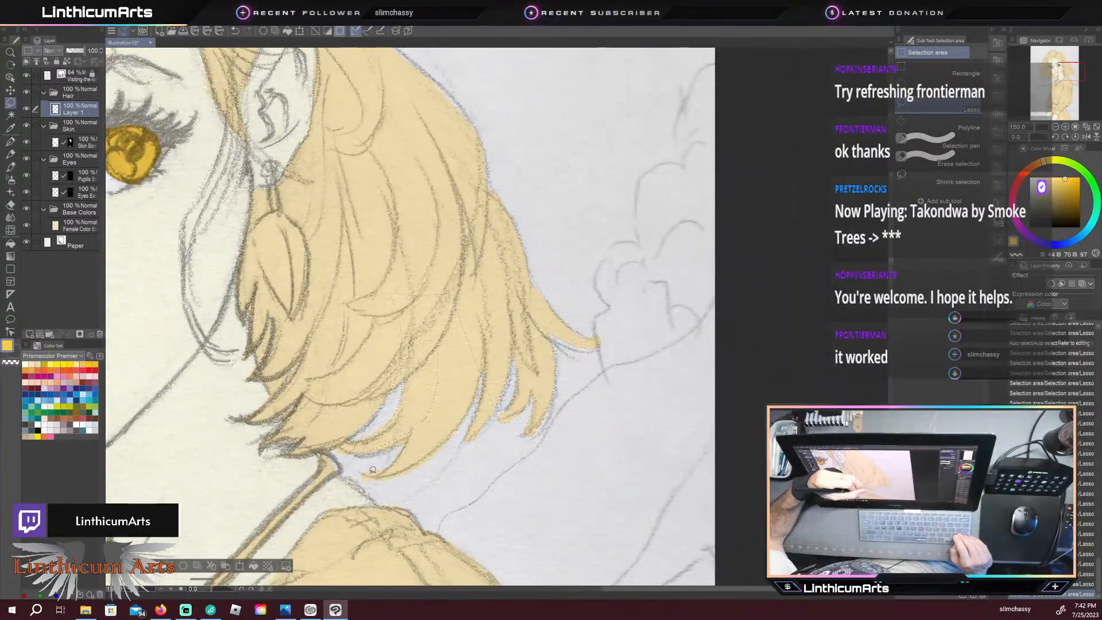
Step: Refine the hair selection with the Lasso around the pointed back tips above the shoulder and the outward-flicked end lock
mouse_move(395, 460)
mouse_down()
mouse_move(420, 377)
mouse_move(387, 329)
mouse_move(390, 280)
mouse_move(434, 271)
mouse_move(474, 313)
mouse_move(478, 368)
mouse_up()
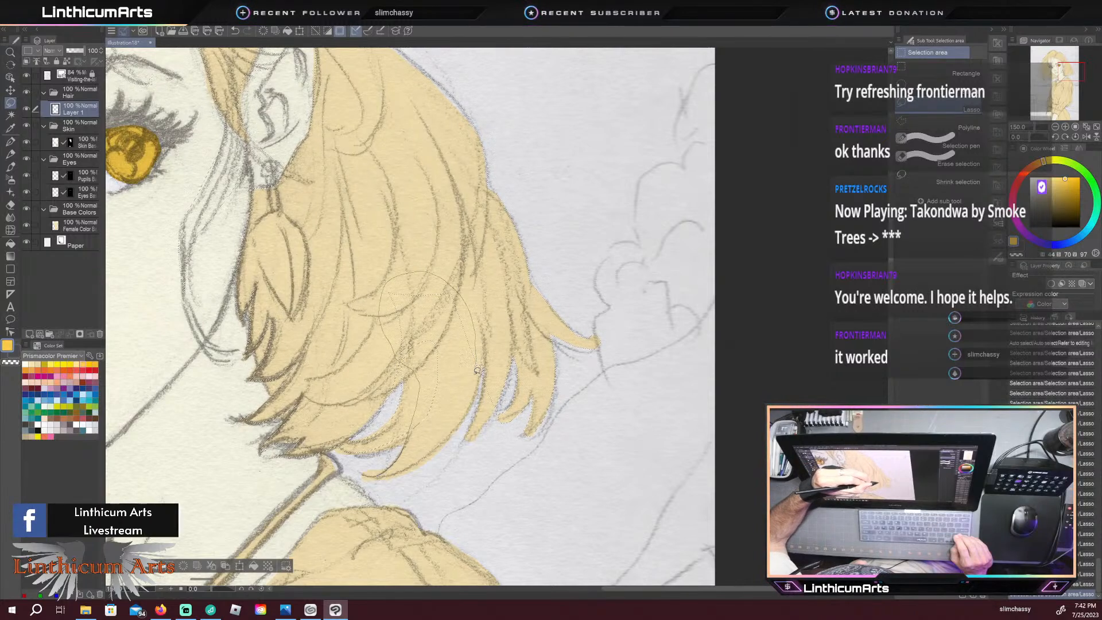
drag(429, 453, 365, 475)
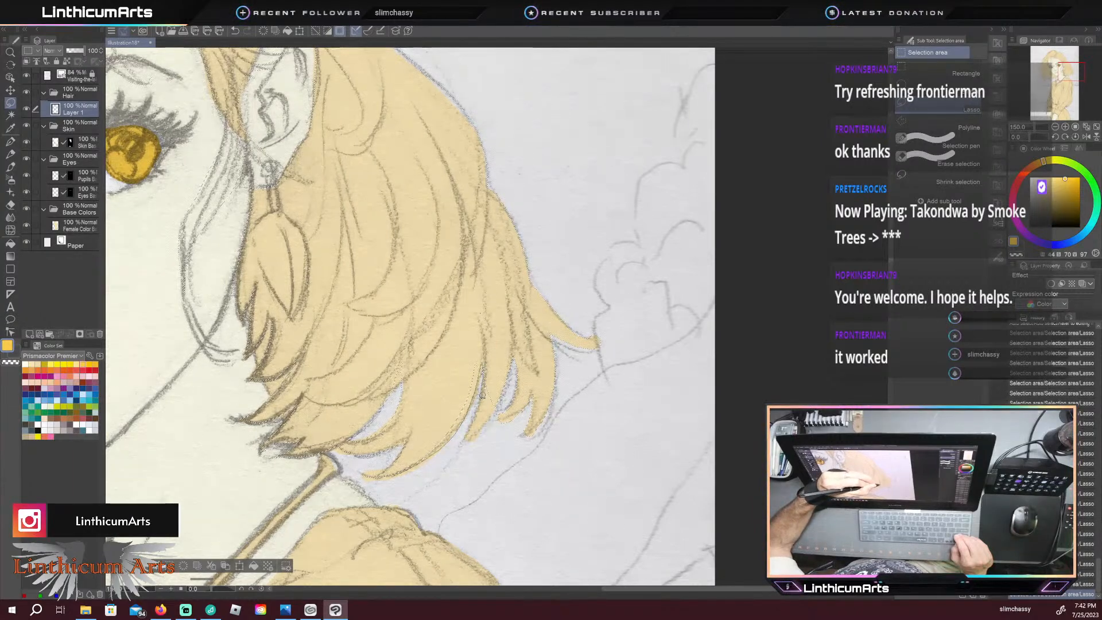
drag(463, 349, 492, 317)
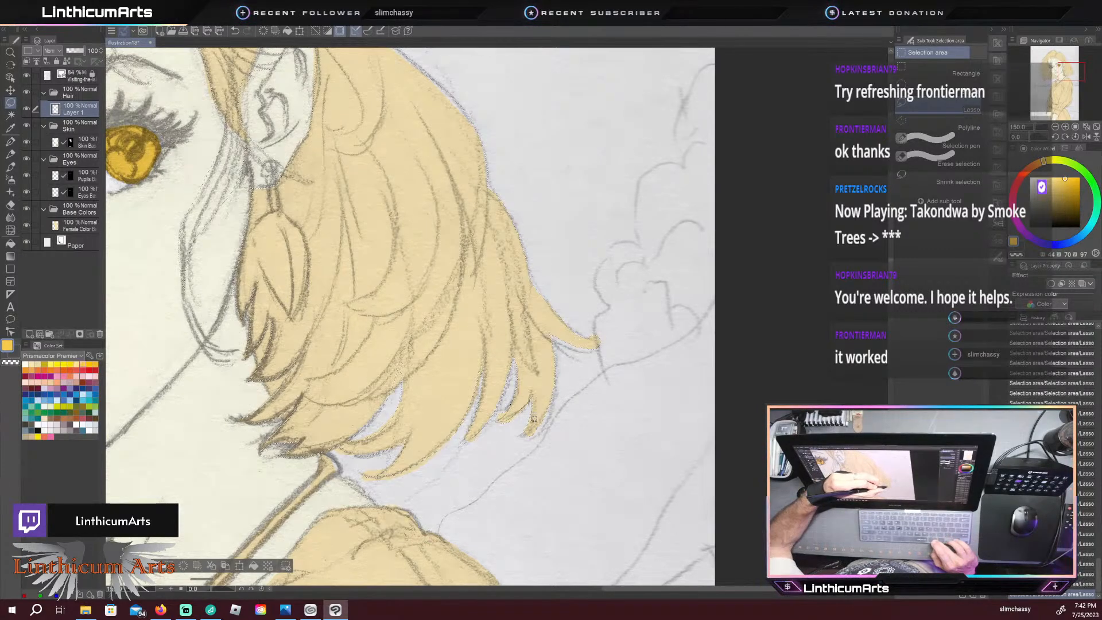
mouse_move(564, 347)
mouse_down()
mouse_move(478, 472)
mouse_move(481, 453)
mouse_up()
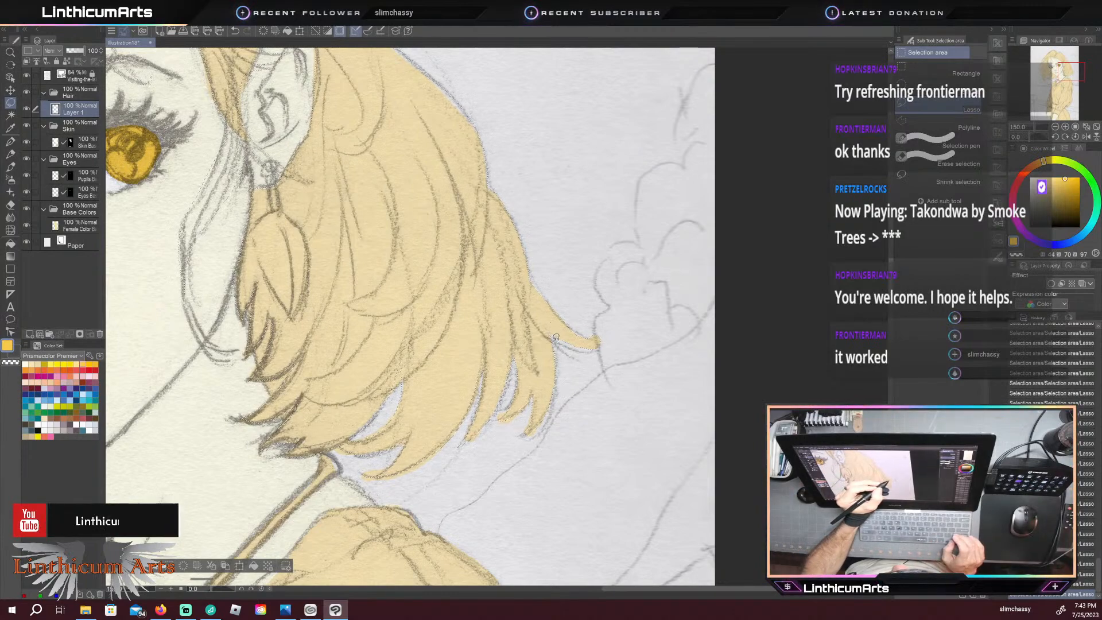
drag(585, 333, 526, 287)
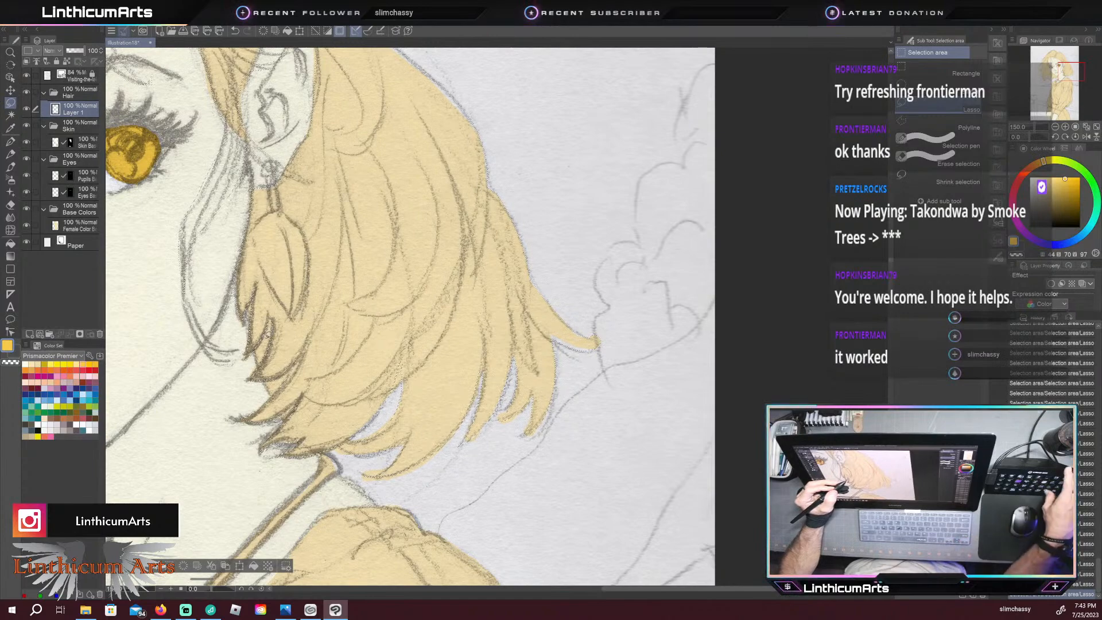
Step: Choose a light grey swatch as the drawing colour and mask Layer 1 to the hair selection
scroll(221, 310, down, 6)
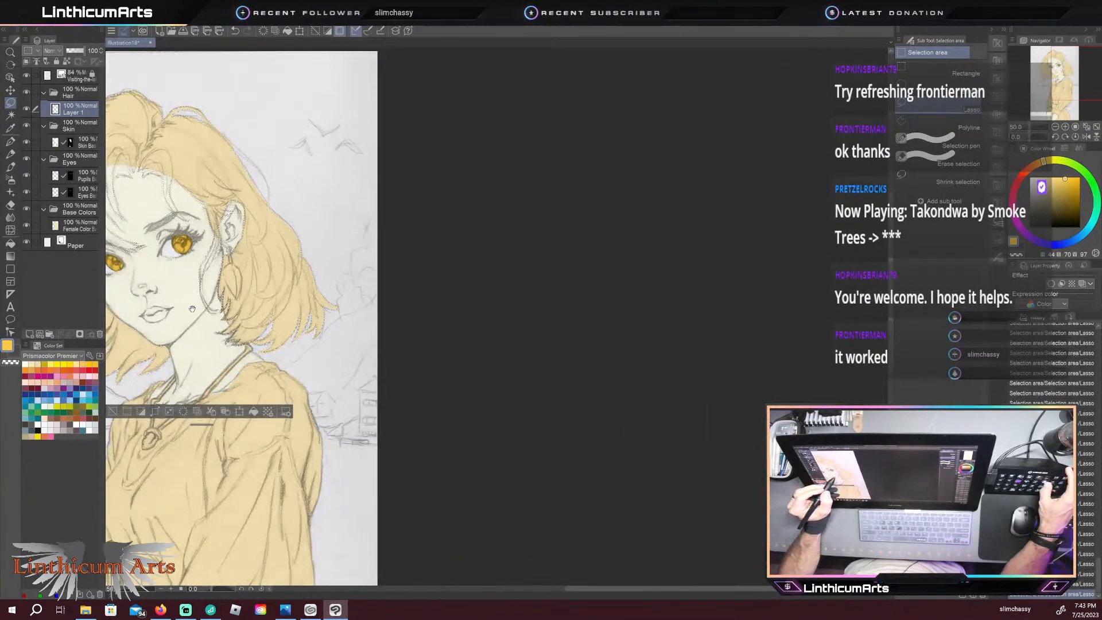
drag(166, 298, 461, 331)
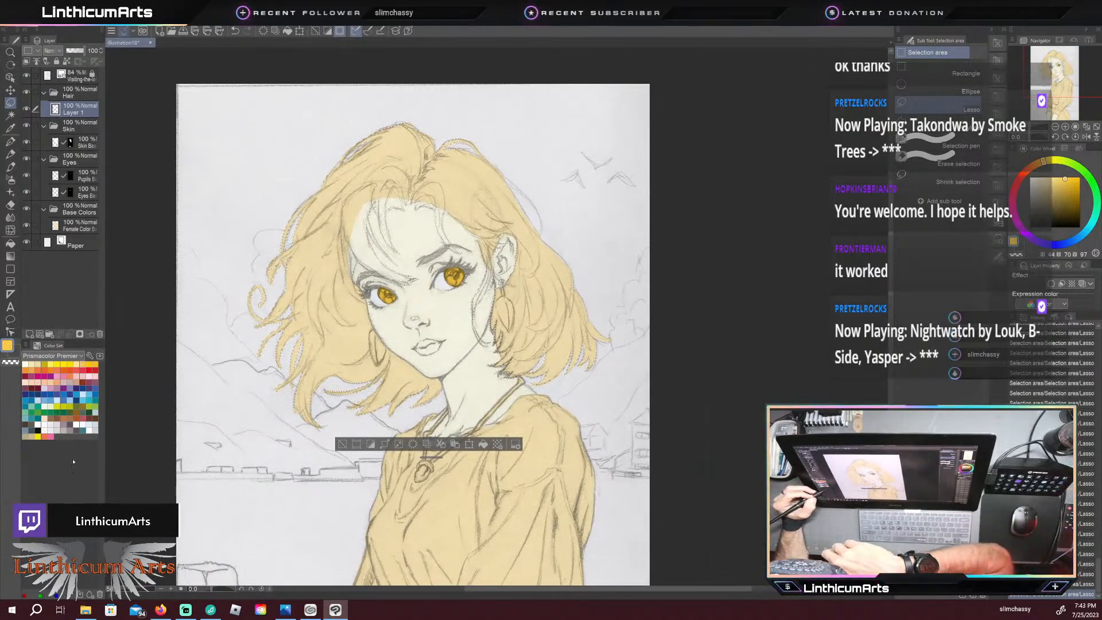
click(63, 425)
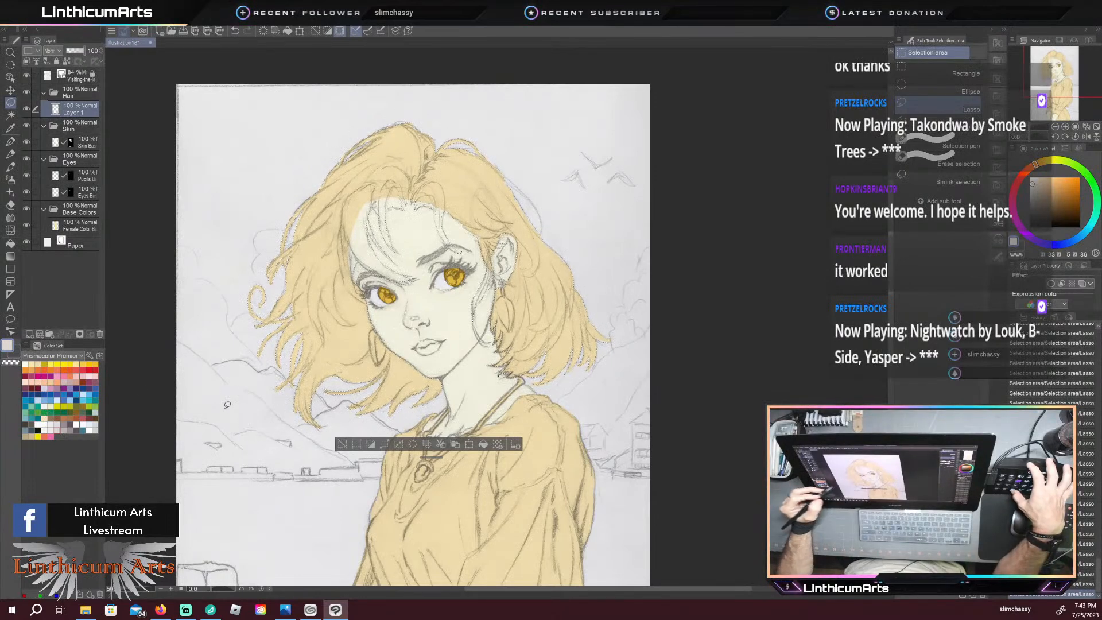
click(120, 19)
mouse_move(93, 20)
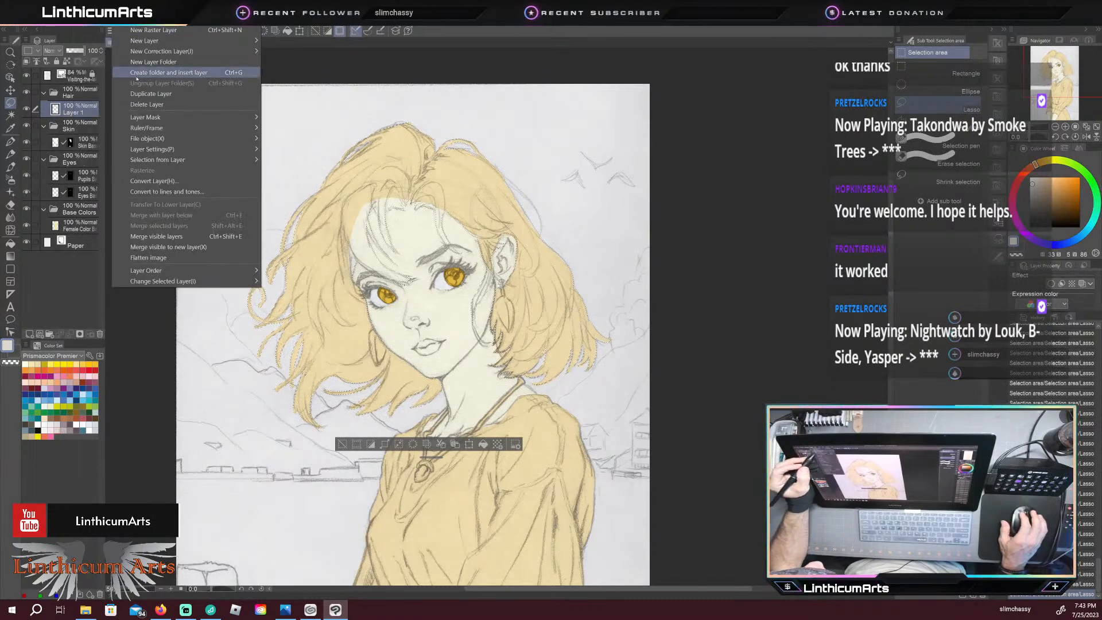
mouse_move(239, 118)
click(313, 118)
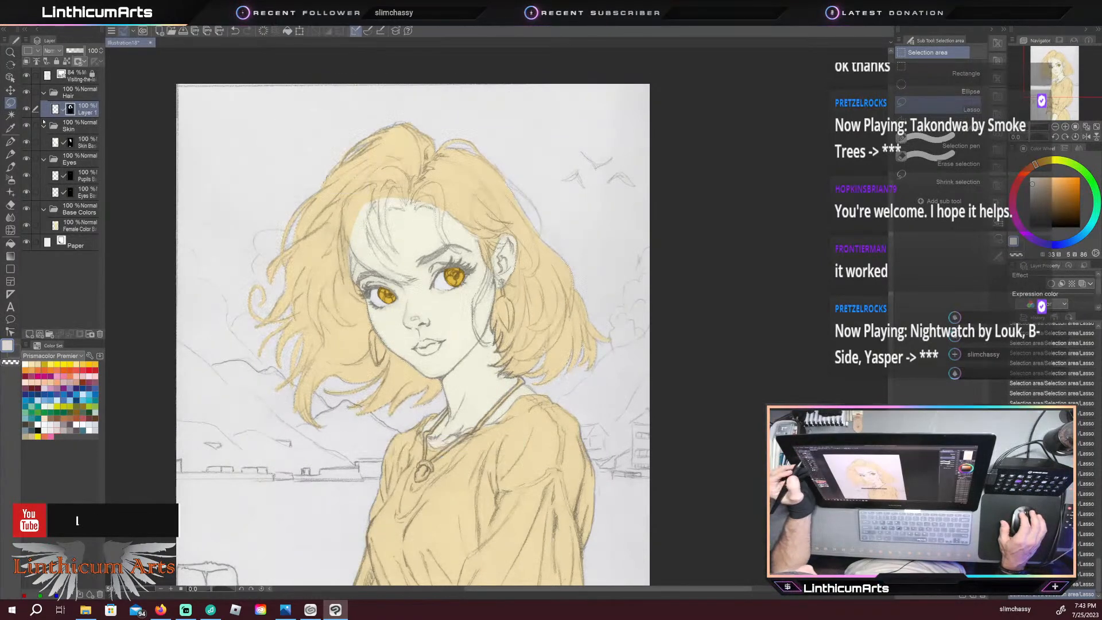
Step: Rename the masked layer "Hair Color Base" and fill it with the light grey
click(58, 110)
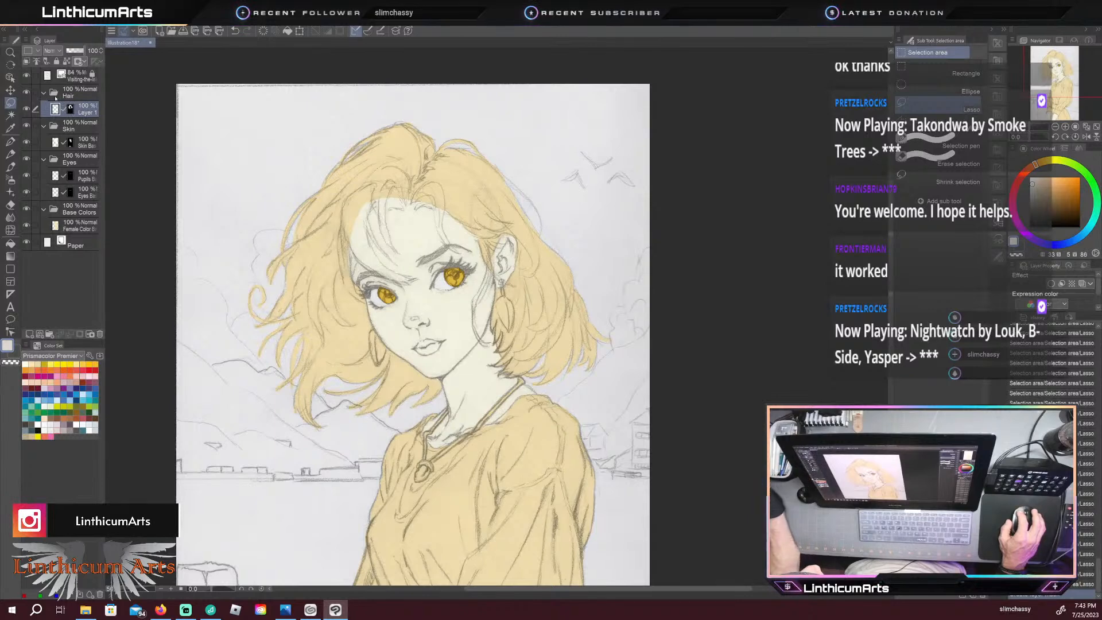
text(Hair Color Bas)
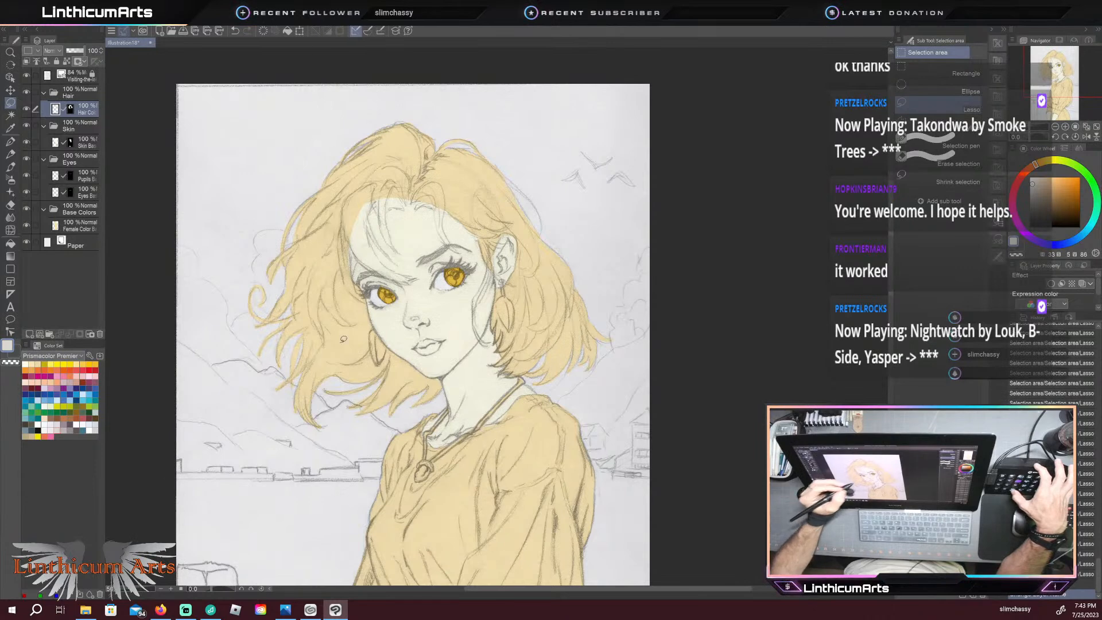
key(ctrl+z)
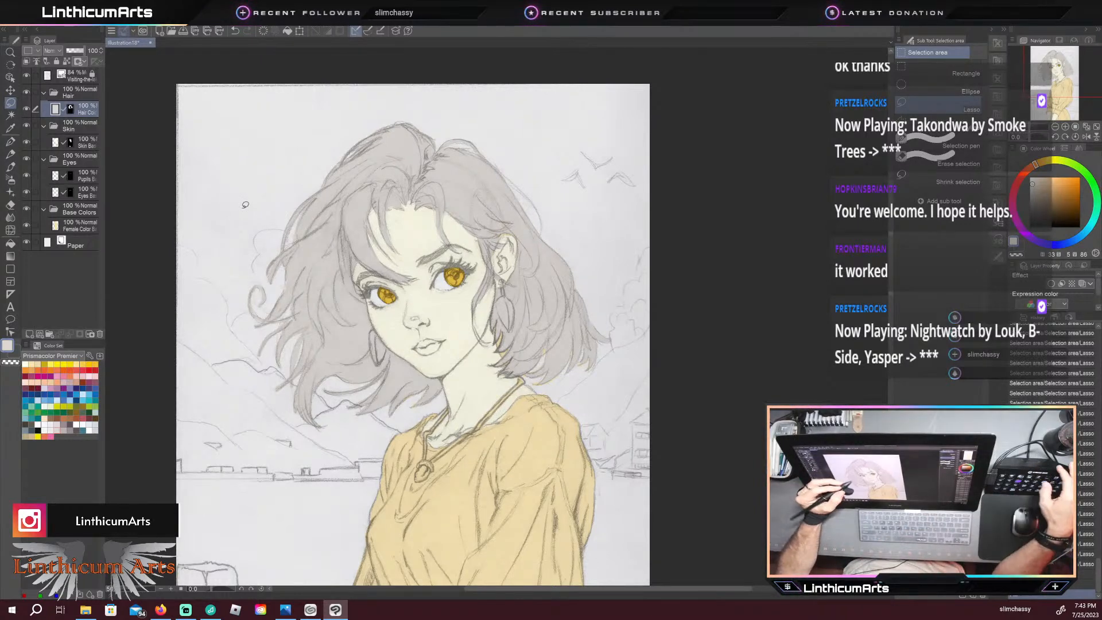
Step: Examine the illustration from hair to hands, hiding and showing the female base colour layer to compare the separated areas
drag(315, 478, 285, 364)
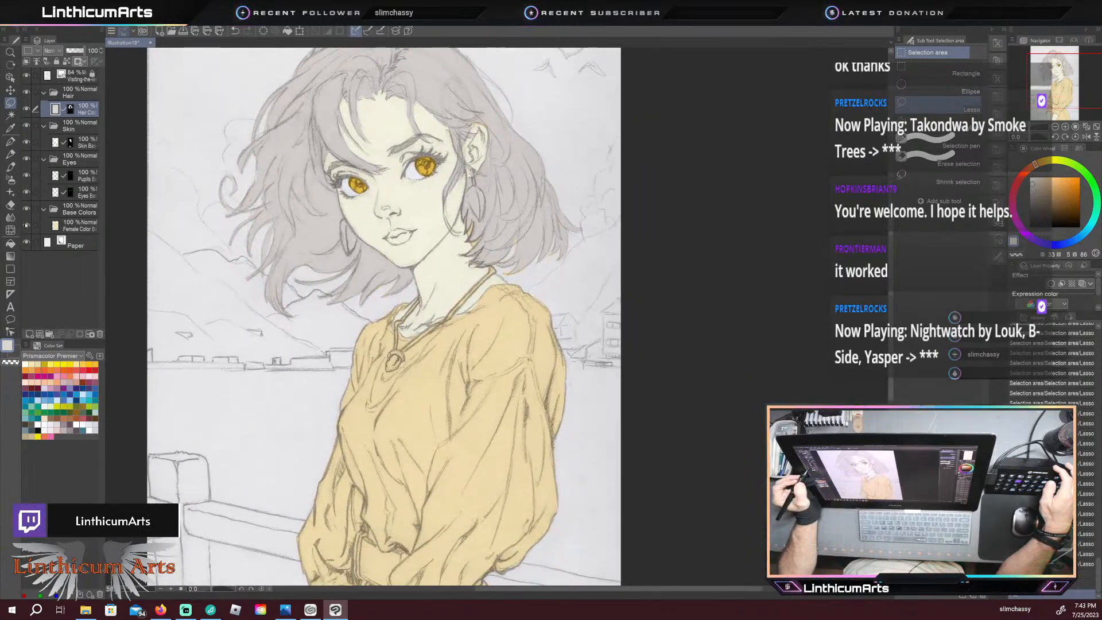
click(27, 223)
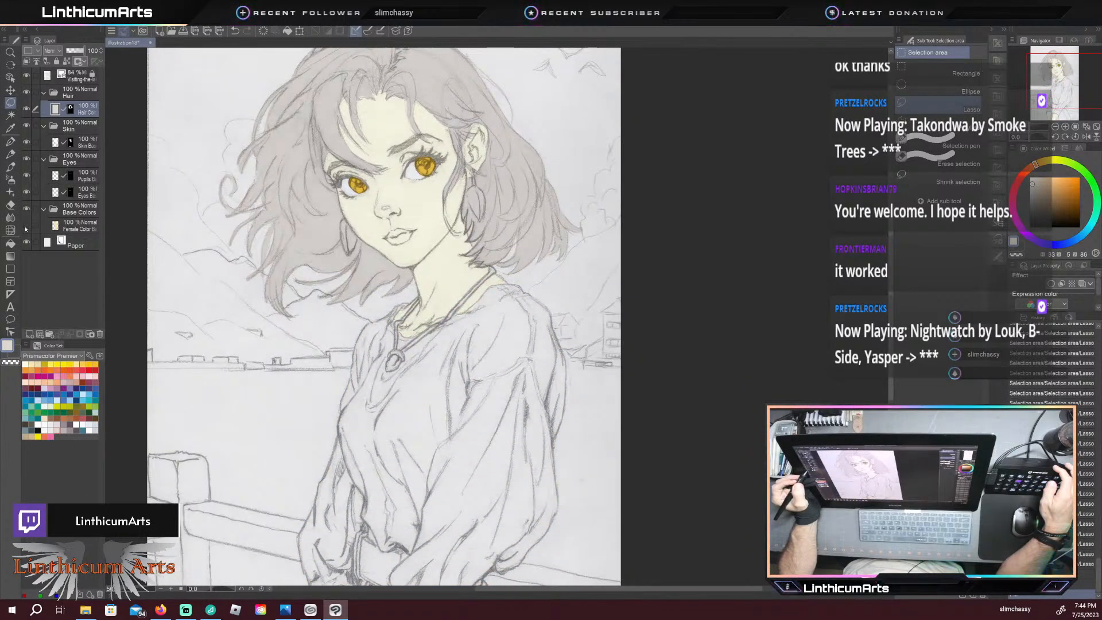
click(26, 225)
drag(328, 380, 340, 343)
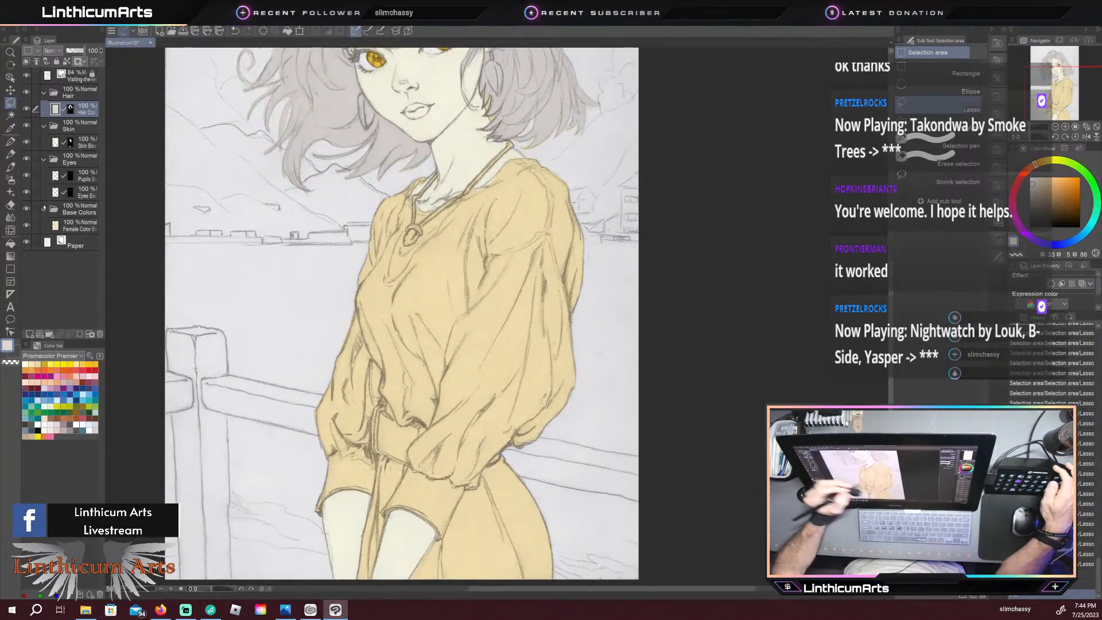
drag(378, 352, 367, 461)
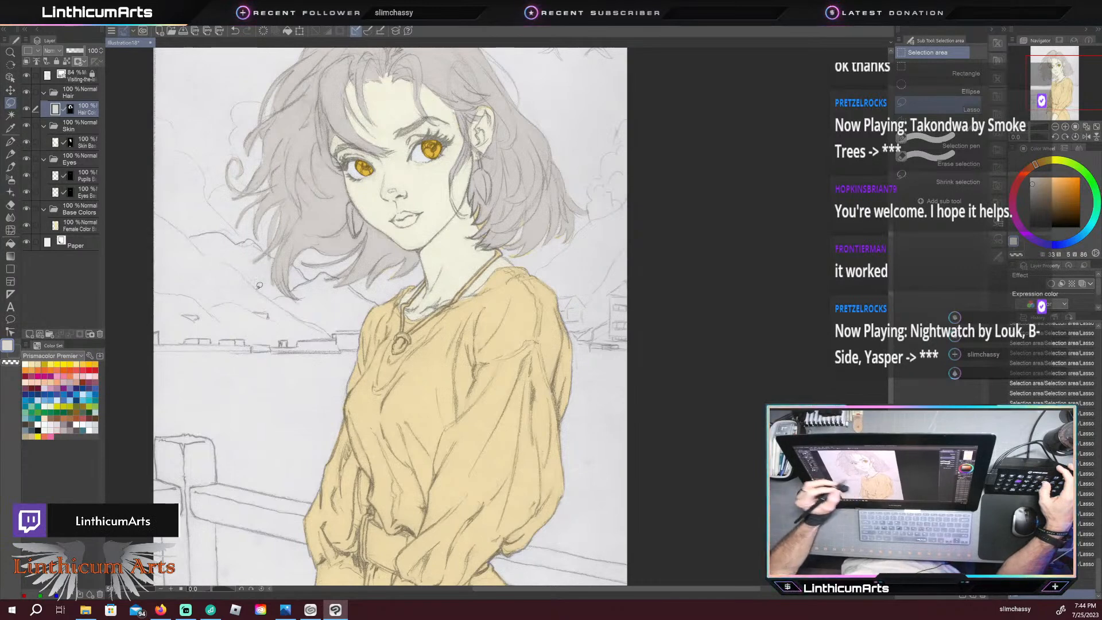
drag(283, 300, 236, 232)
drag(320, 328, 361, 425)
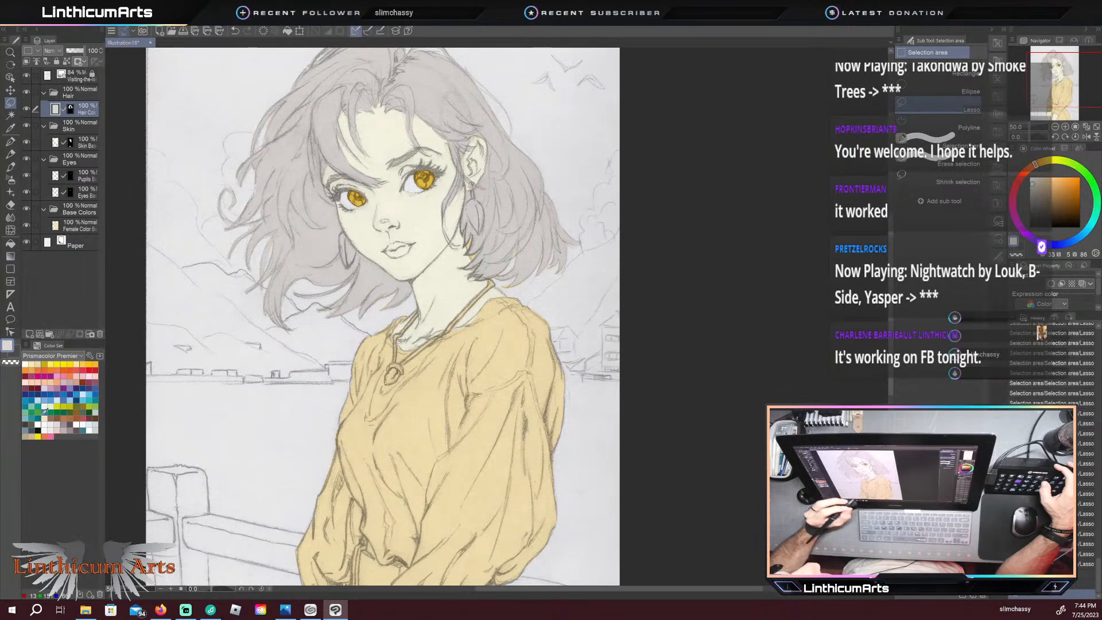
drag(289, 512, 308, 458)
drag(356, 314, 358, 422)
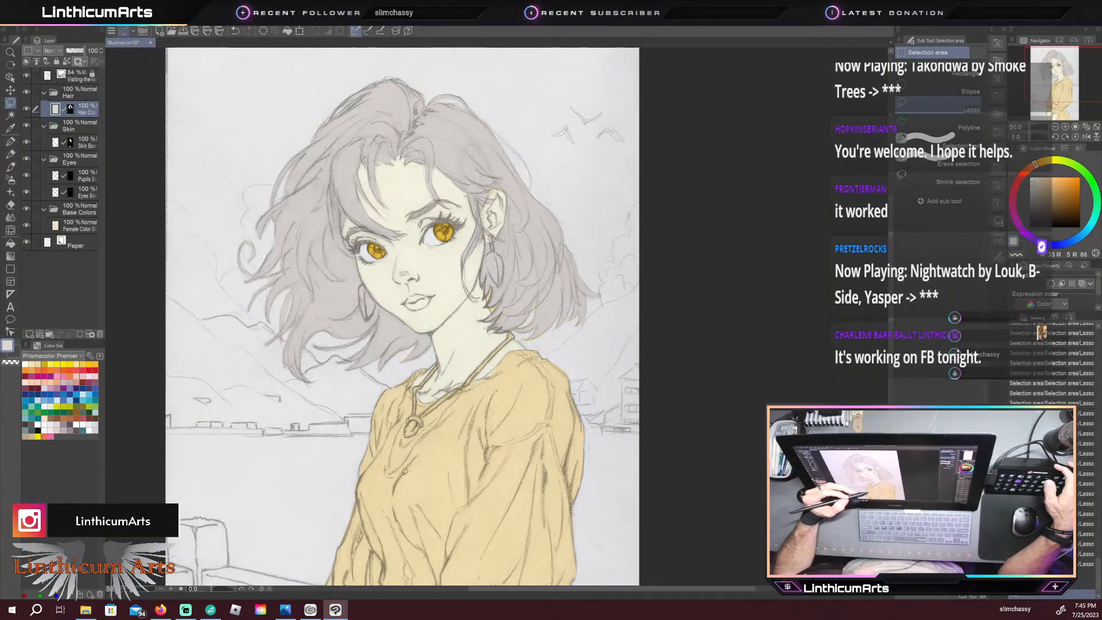
mouse_move(448, 478)
mouse_down()
mouse_move(401, 340)
mouse_move(348, 282)
mouse_move(379, 315)
mouse_up()
drag(364, 370, 362, 375)
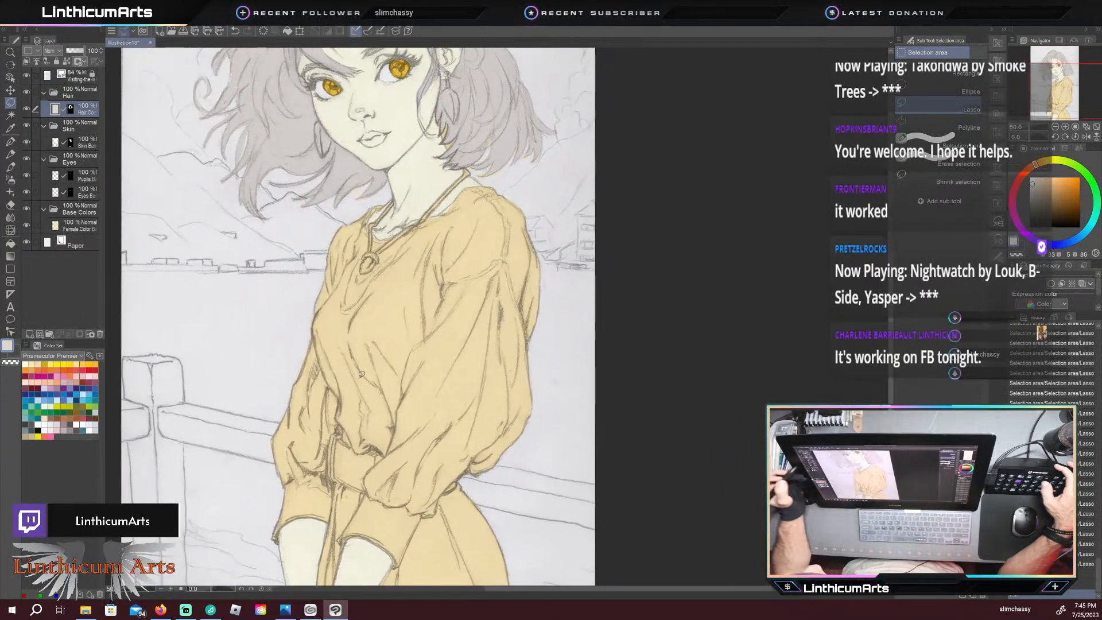
Step: Auto-select the figure's base colour area from the female base colour layer and make the skin base layer active
click(74, 227)
click(11, 116)
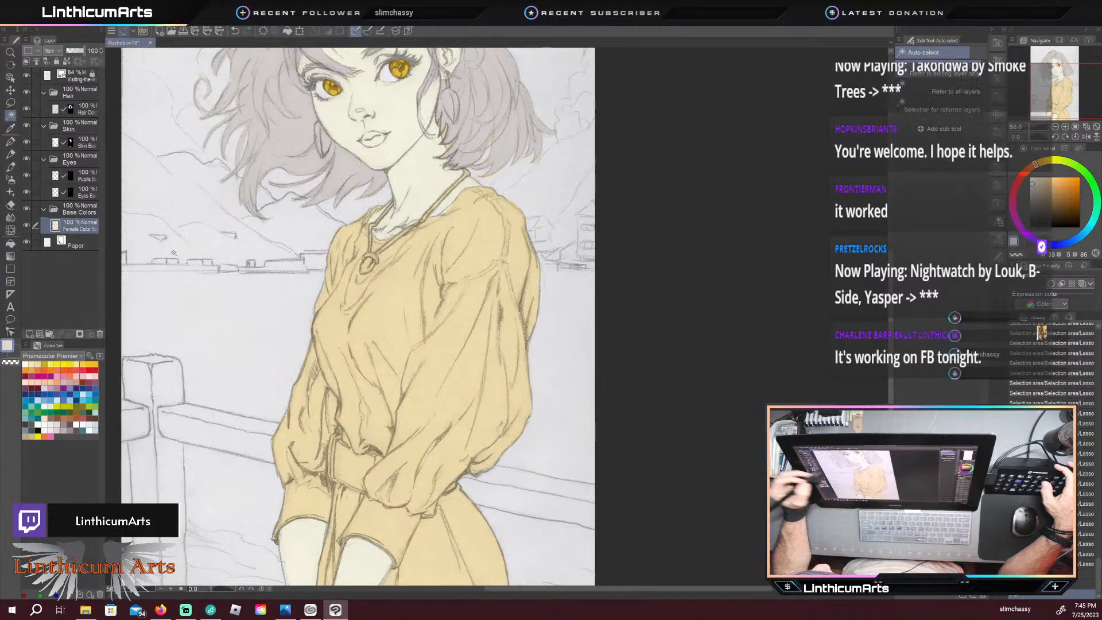
click(356, 409)
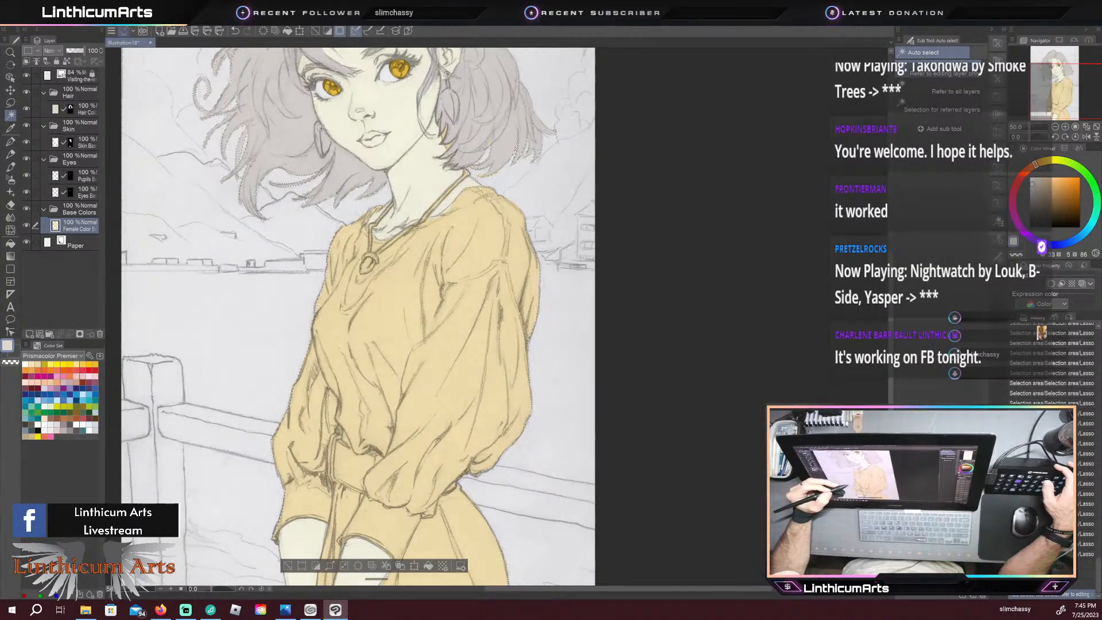
click(79, 143)
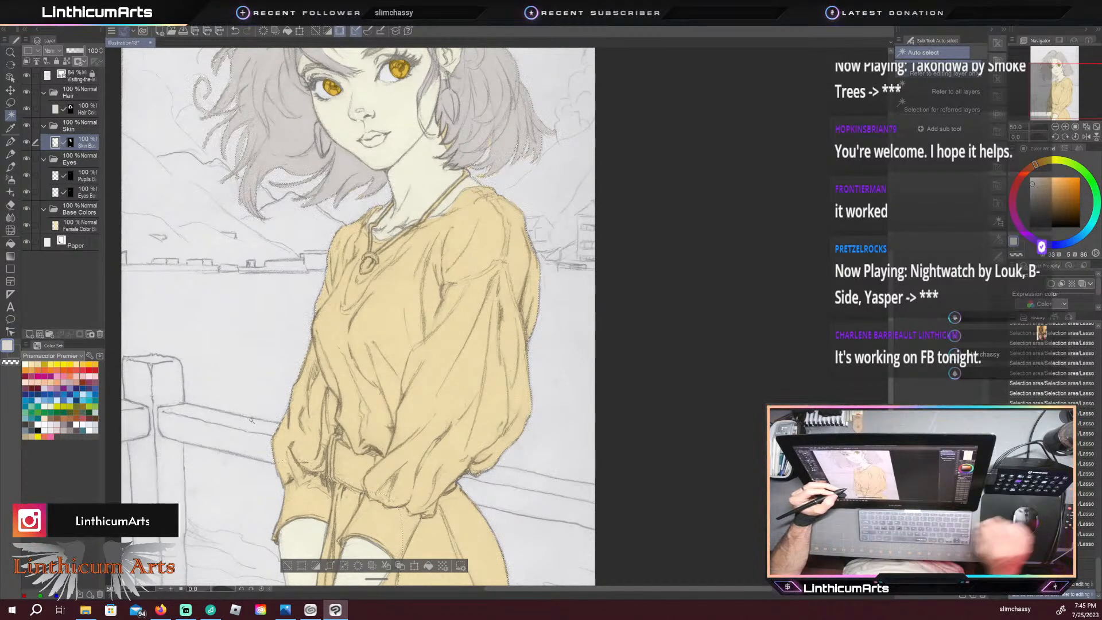
key(ctrl+minus)
scroll(253, 419, down, 2)
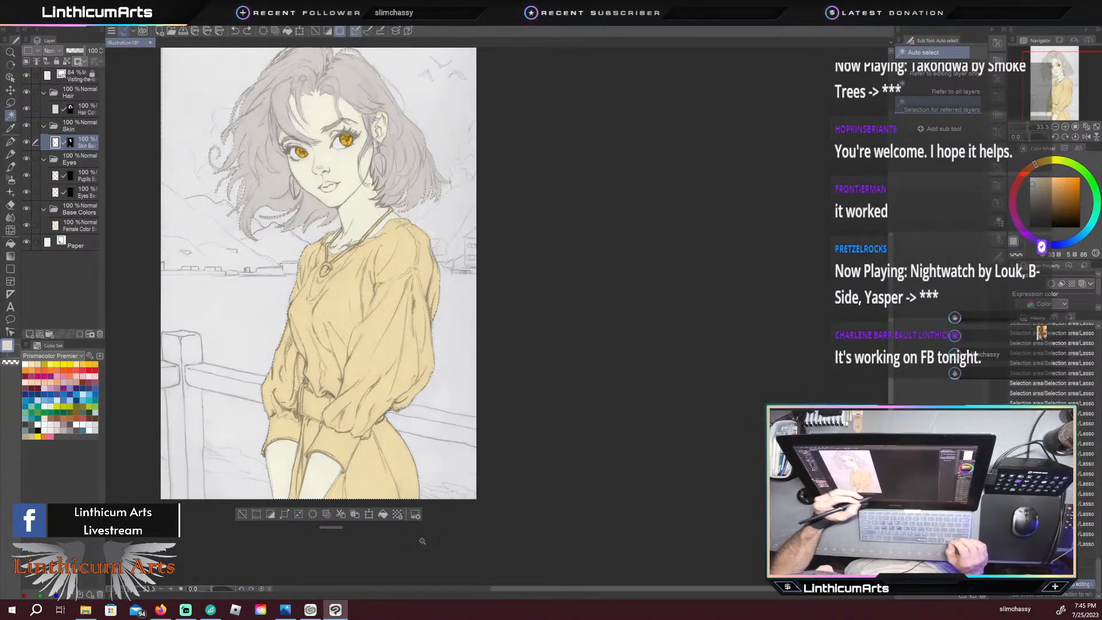
Step: Adjust the tolerance of the auto-selection for referred layers and try it on the skin of the forearm
click(995, 244)
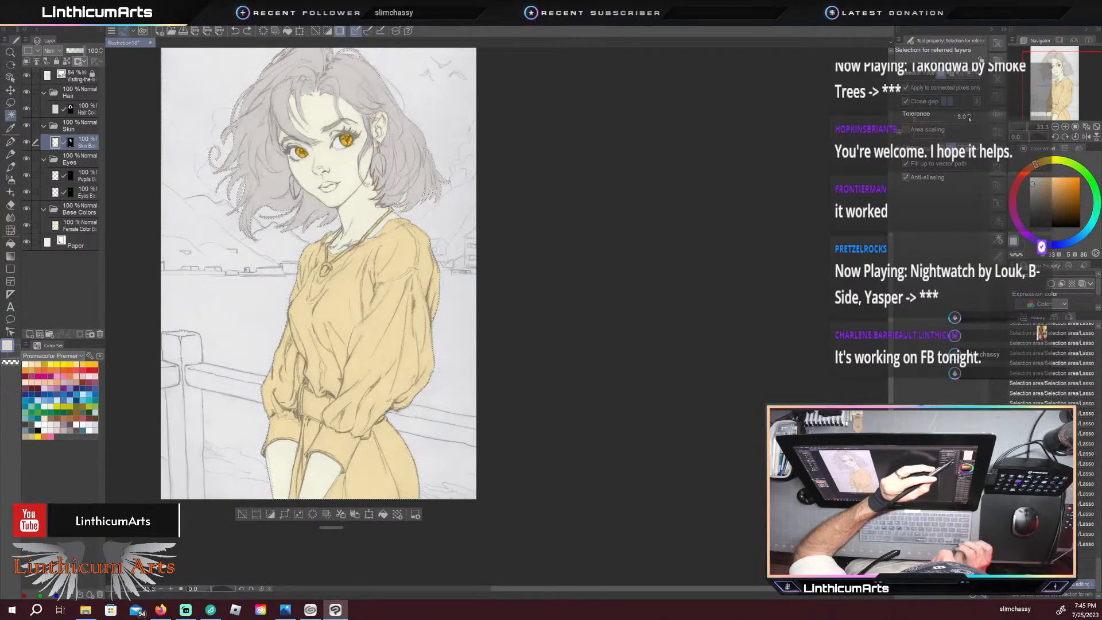
click(970, 119)
click(970, 119)
click(970, 119)
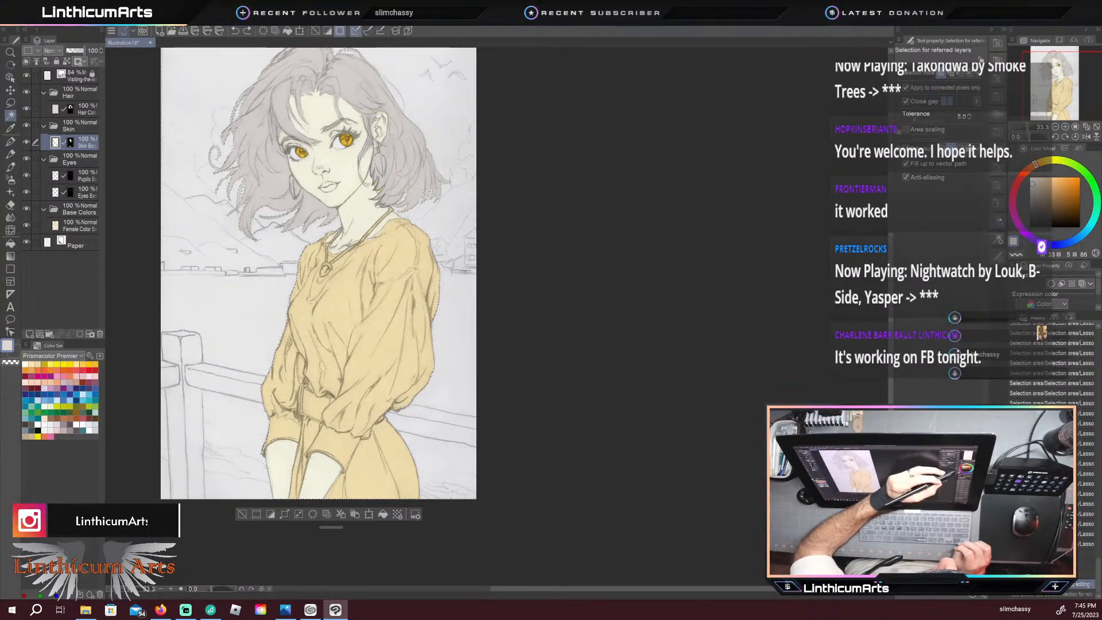
click(998, 238)
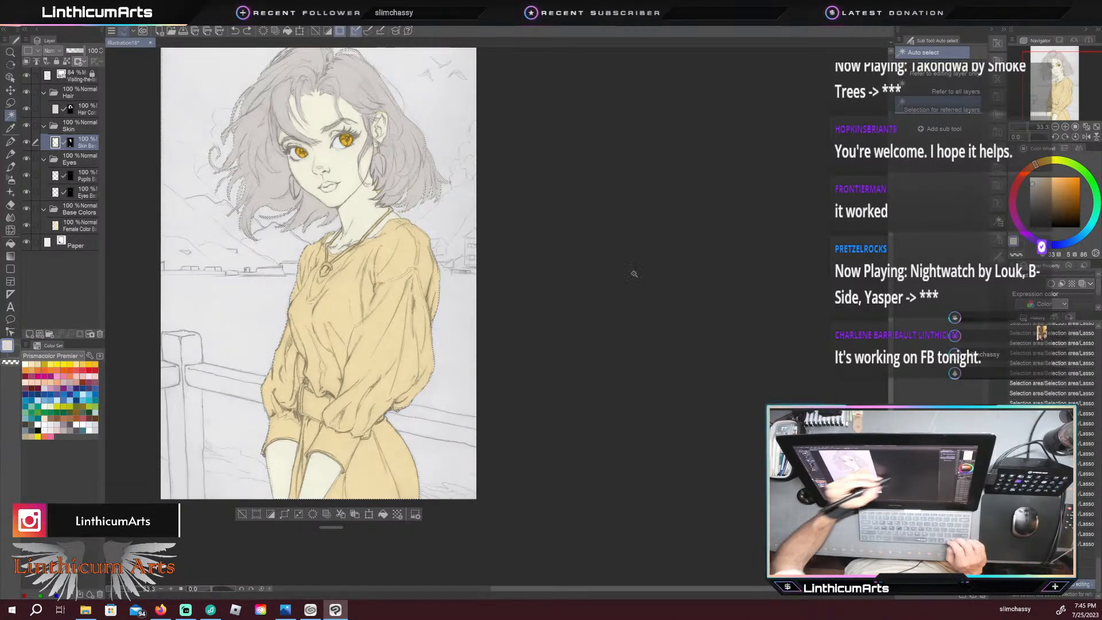
click(286, 465)
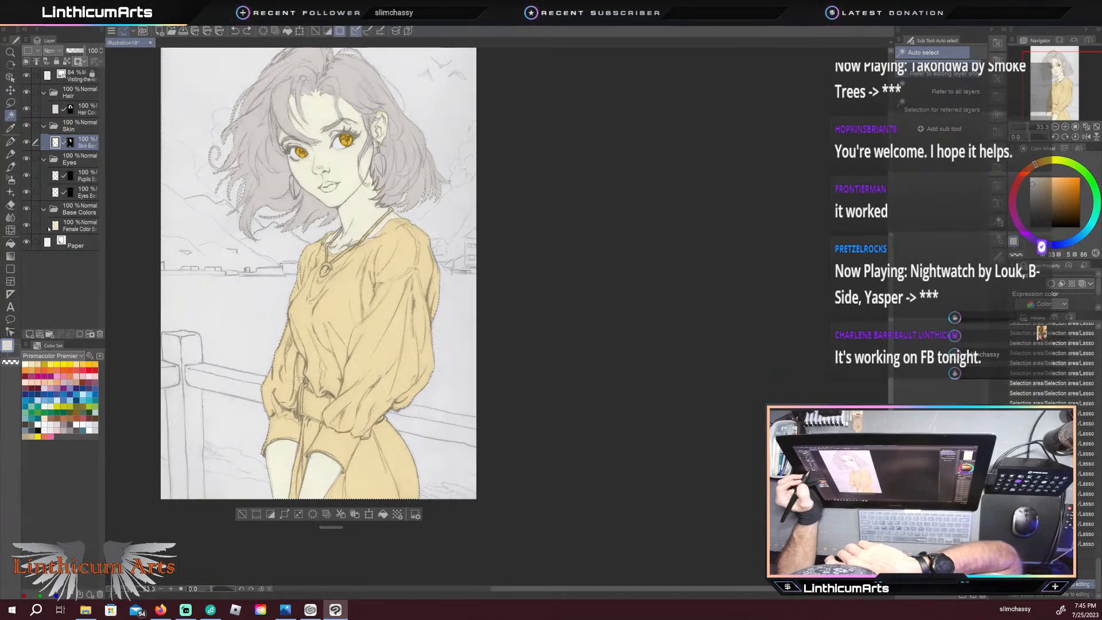
Step: Compare the illustration with the female base colour layer hidden and shown, and open the settings for editing-layer-only auto-selection
key(Delete)
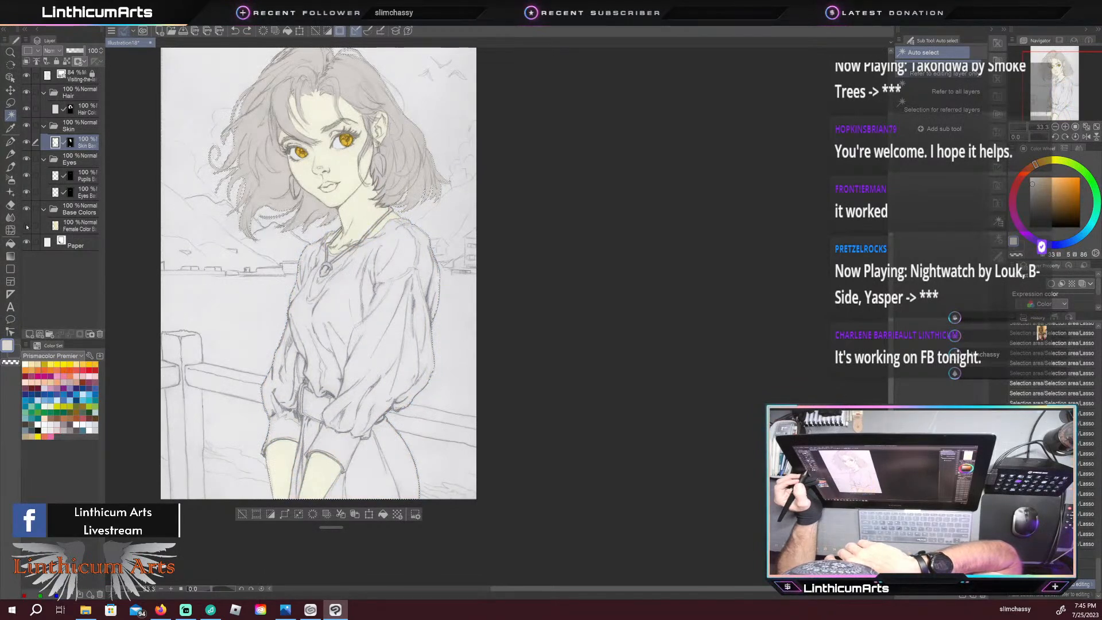
key(alt+Delete)
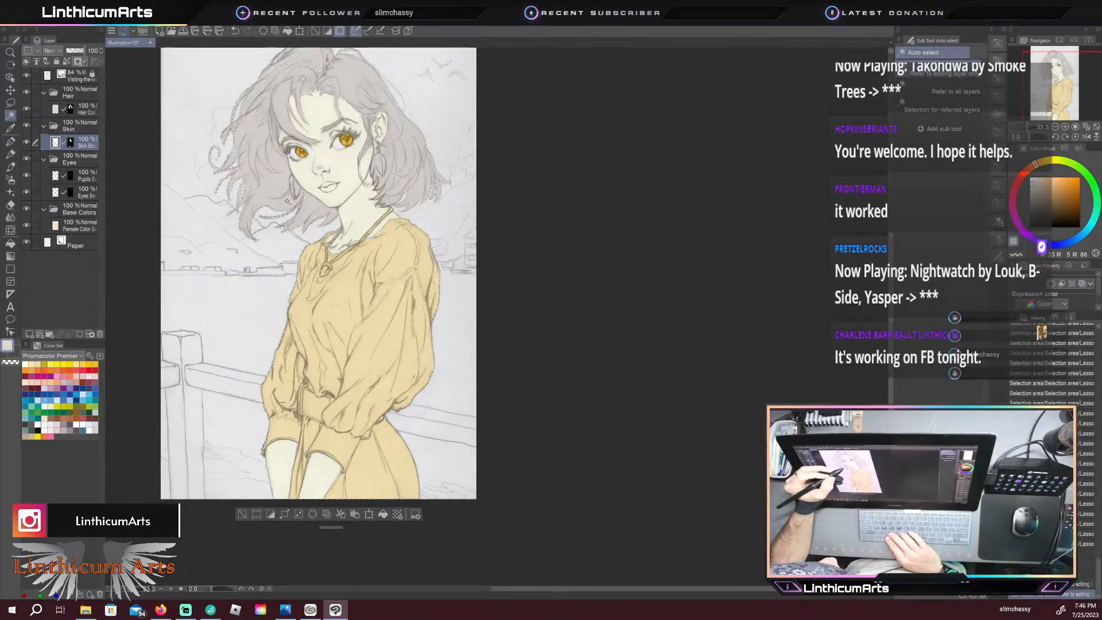
click(997, 241)
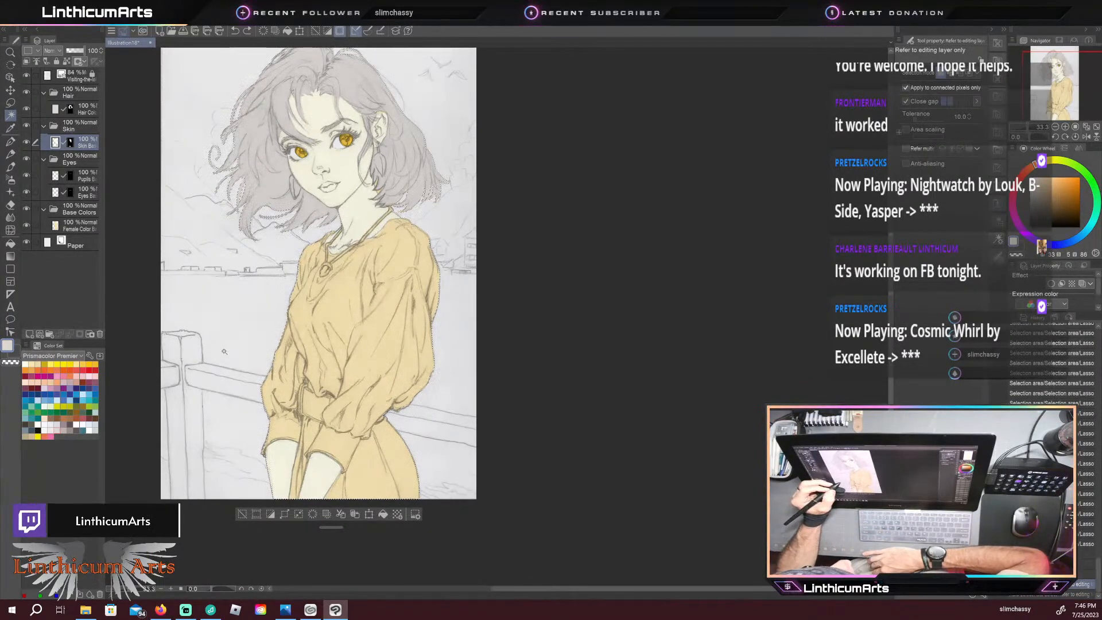
Step: Check the selection edges around the clothing and forearms, and clear the current selection
click(998, 222)
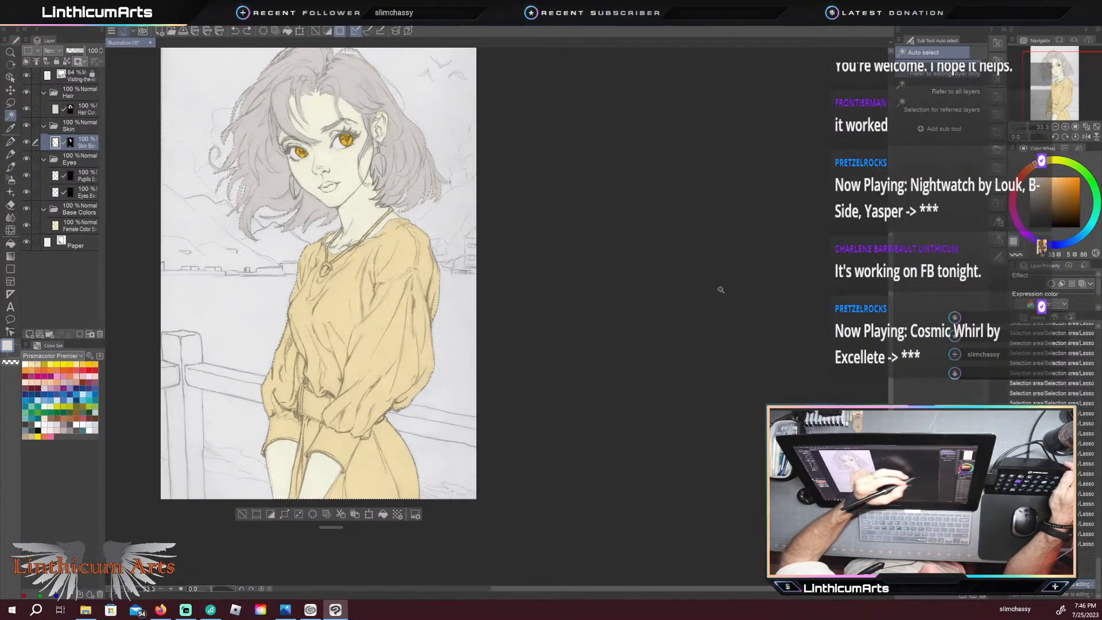
key(ctrl+plus)
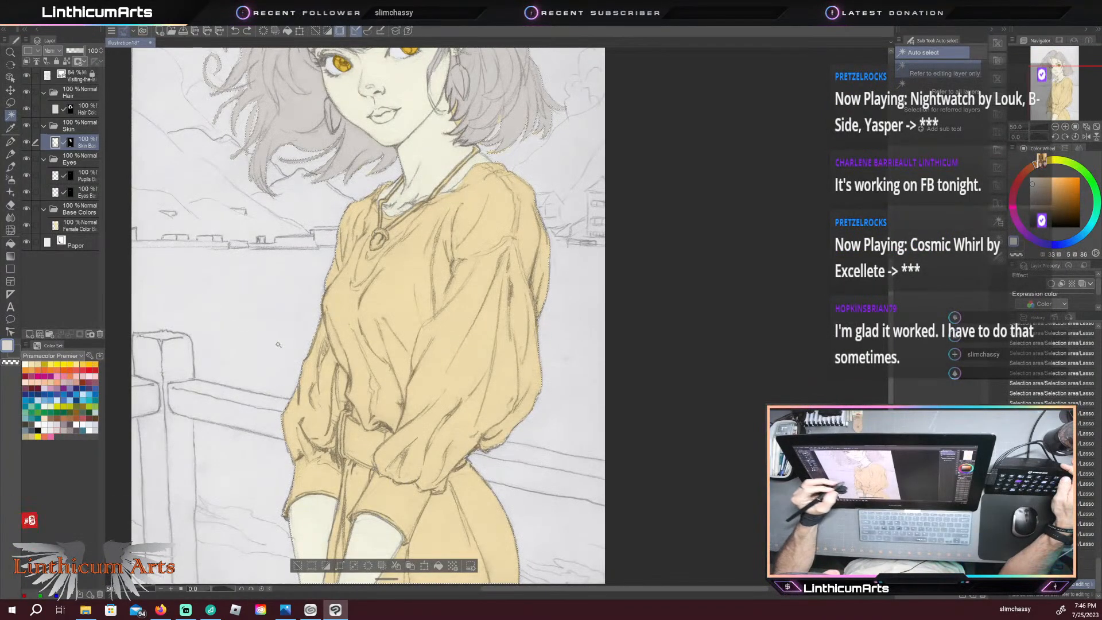
drag(316, 442, 305, 330)
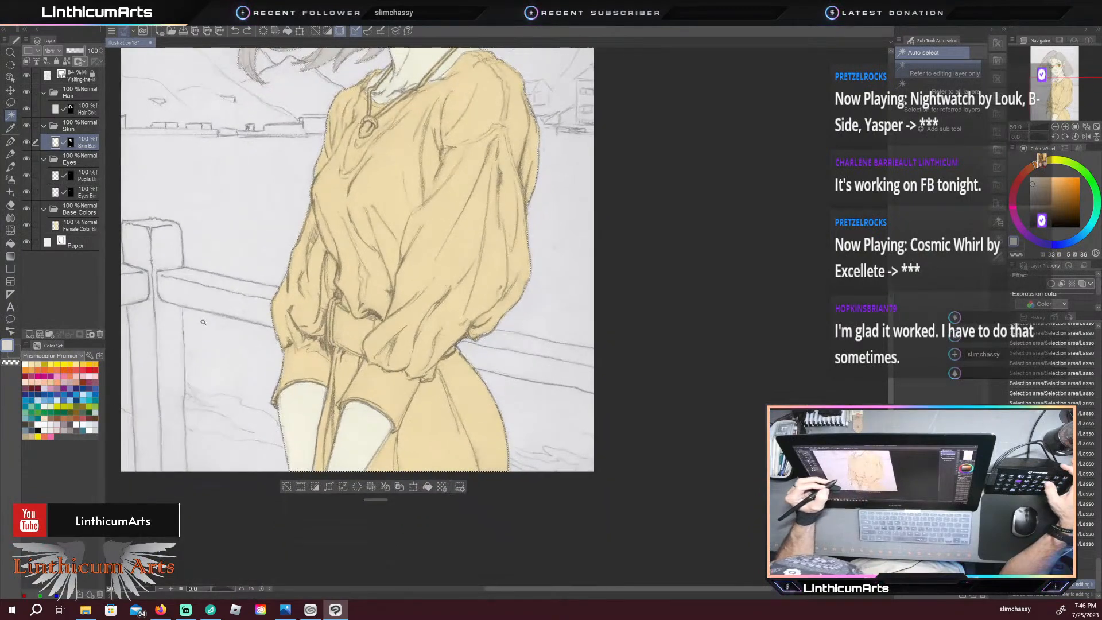
key(m)
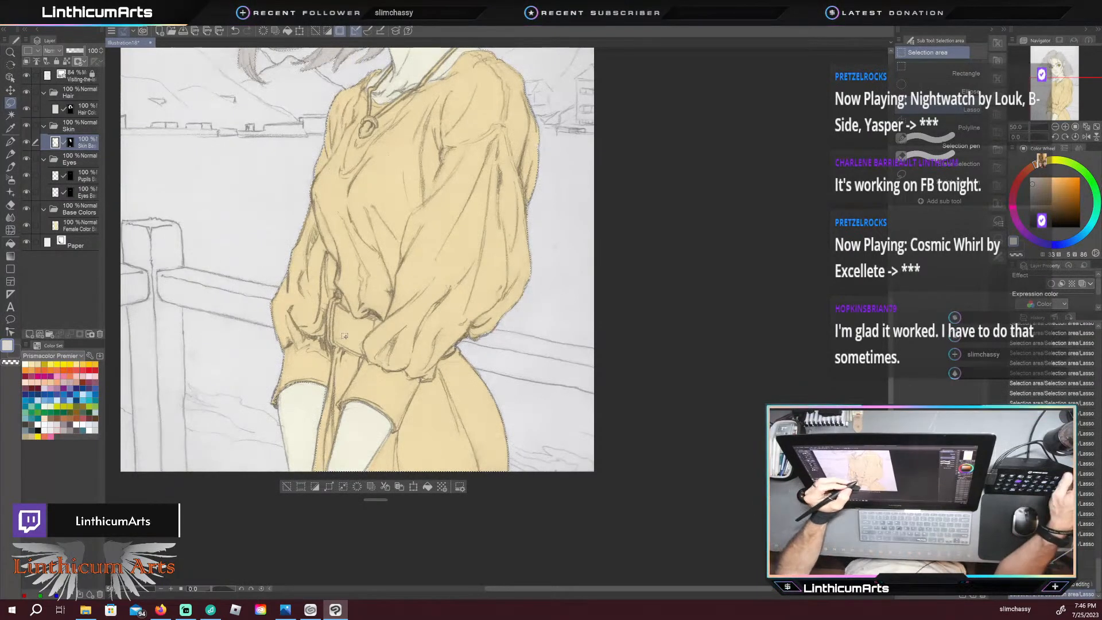
scroll(233, 271, down, 1)
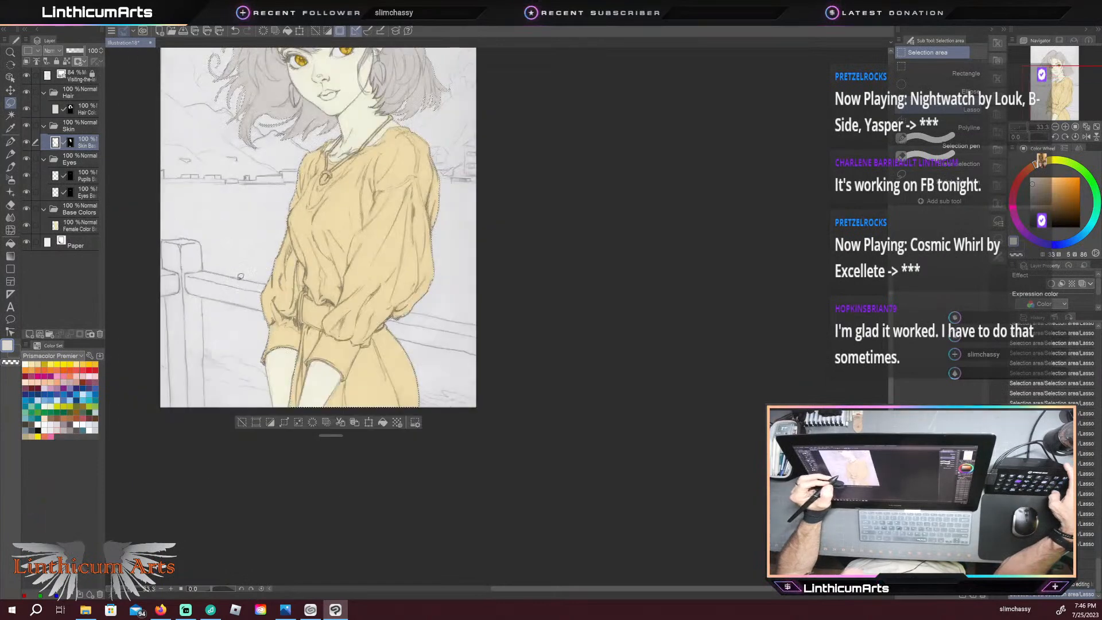
drag(280, 310, 295, 379)
click(257, 492)
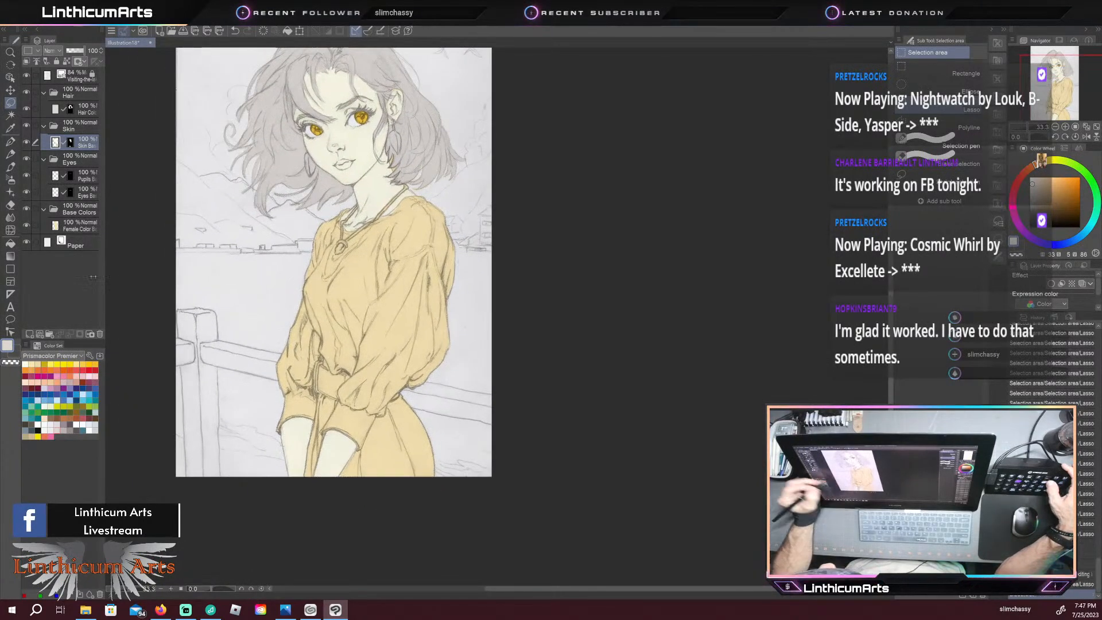
Step: Hide the pencil sketch layer and auto-select the yellow clothing area, referring to all layers
click(11, 115)
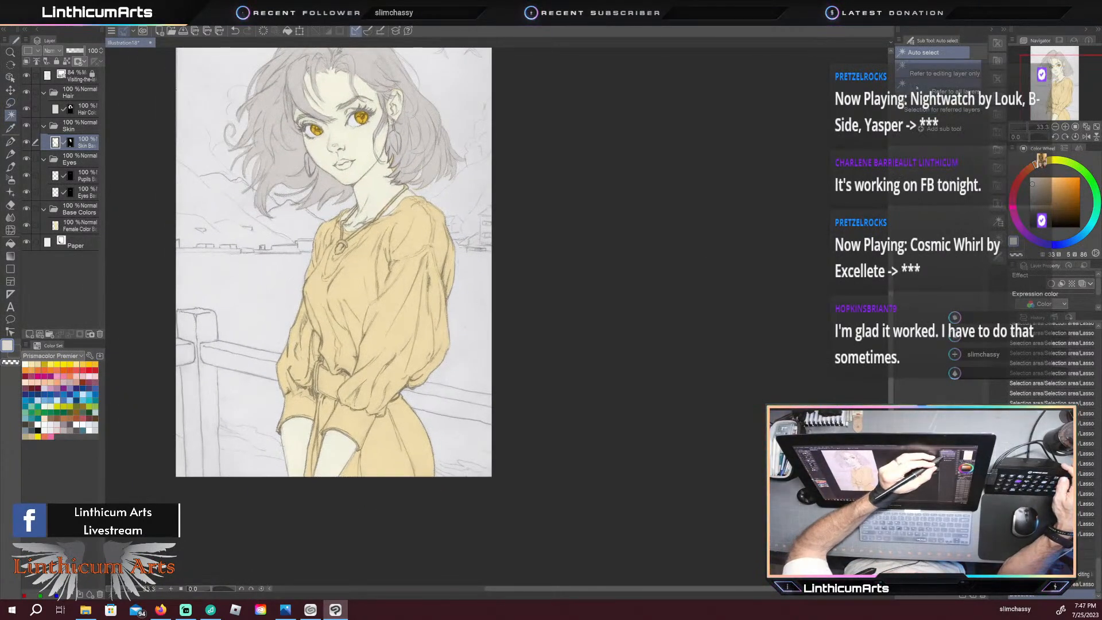
click(303, 405)
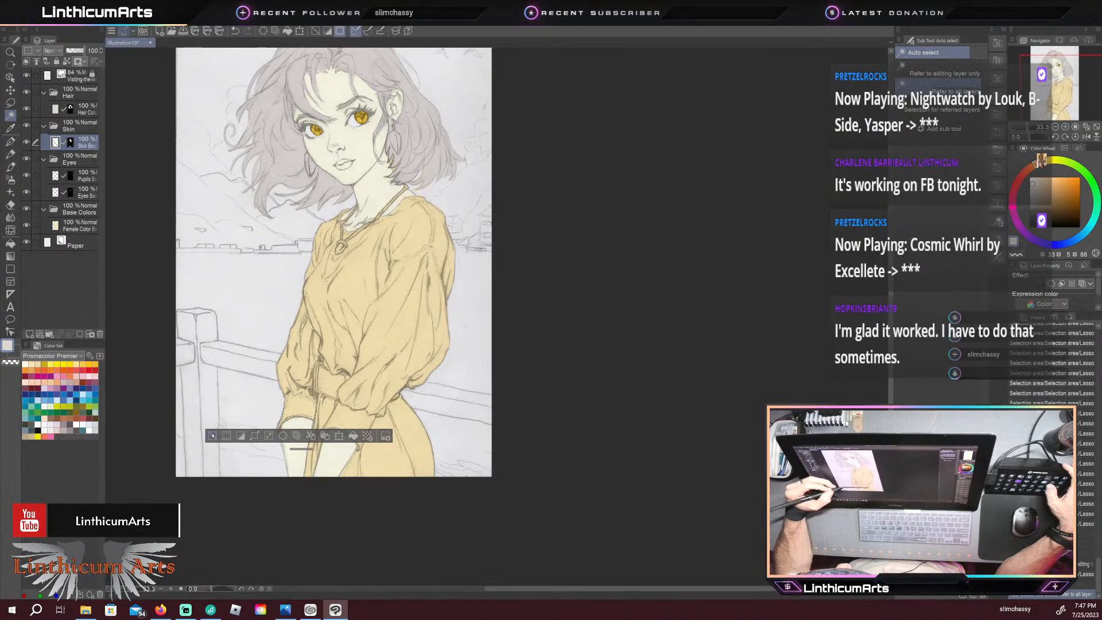
click(211, 434)
click(26, 75)
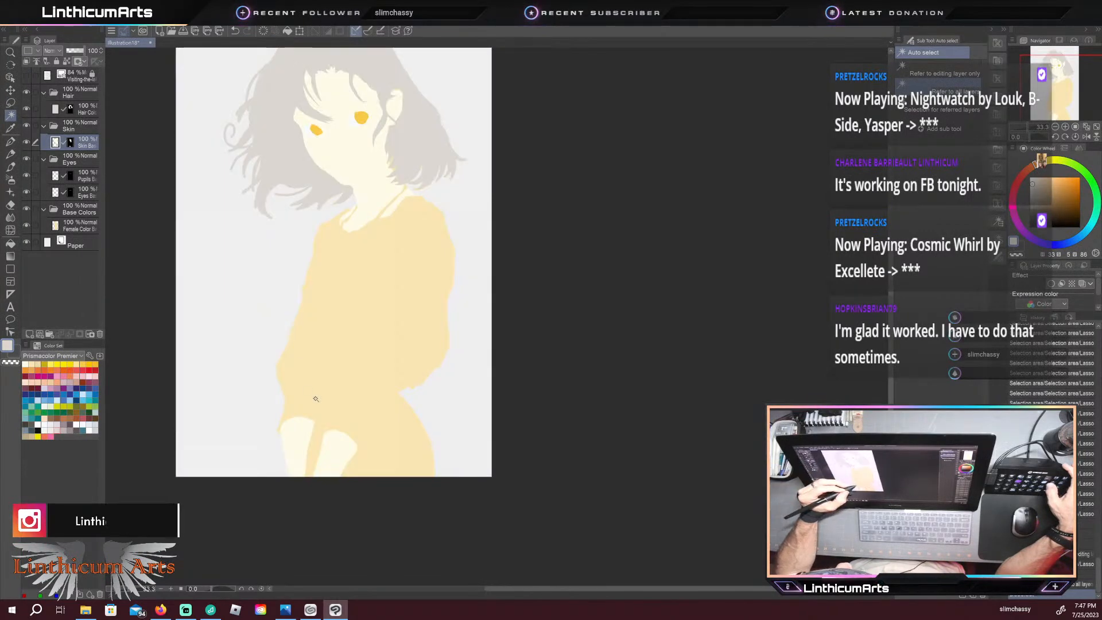
click(205, 283)
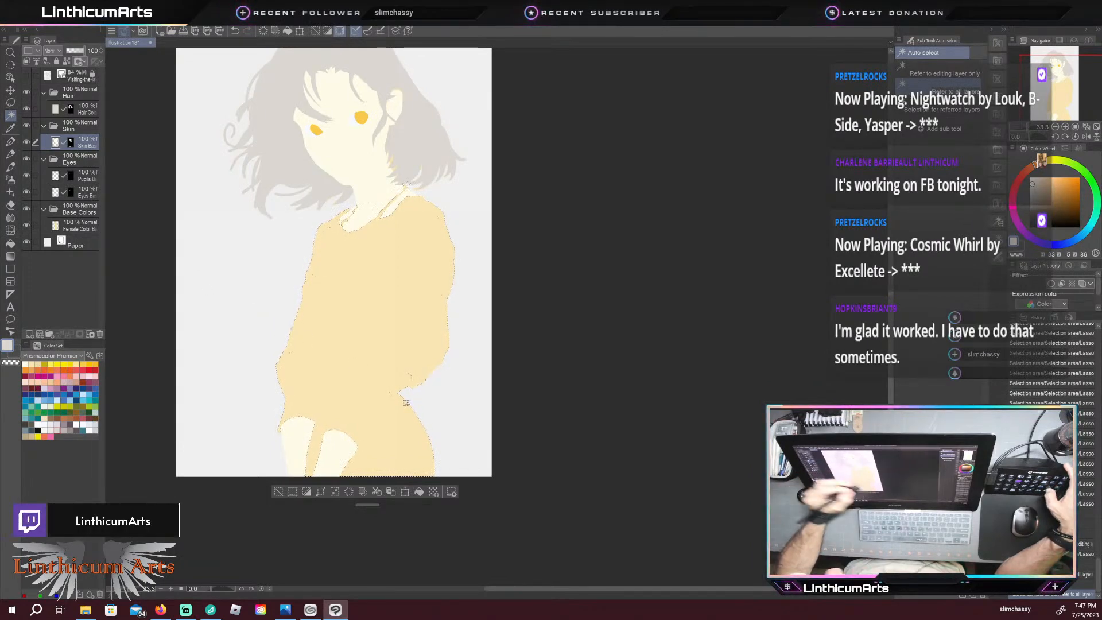
Step: Lasso the stray unselected specks along the shoulders and upper sleeve edges into the clothing selection
click(10, 102)
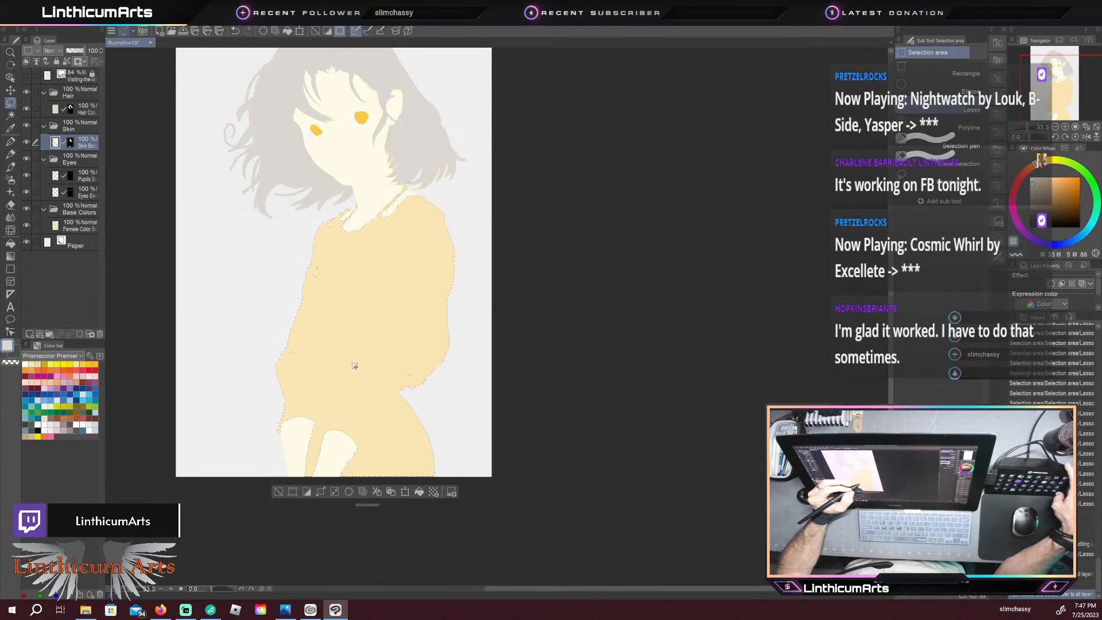
scroll(358, 345, up, 2)
drag(300, 342, 352, 475)
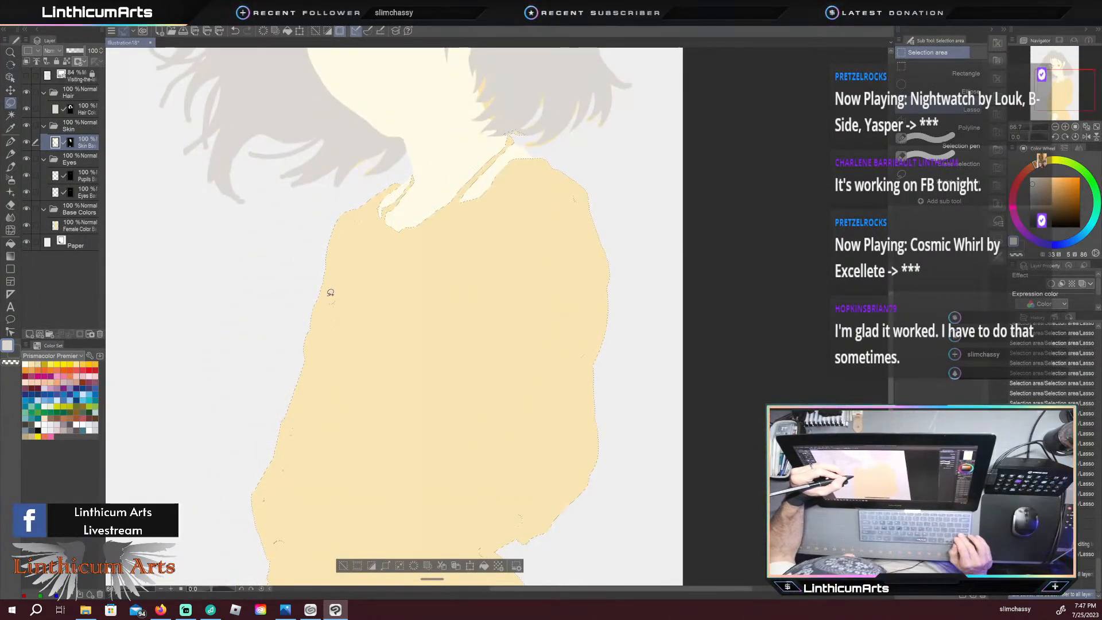
mouse_move(339, 245)
mouse_down()
mouse_move(334, 262)
mouse_move(352, 222)
mouse_up()
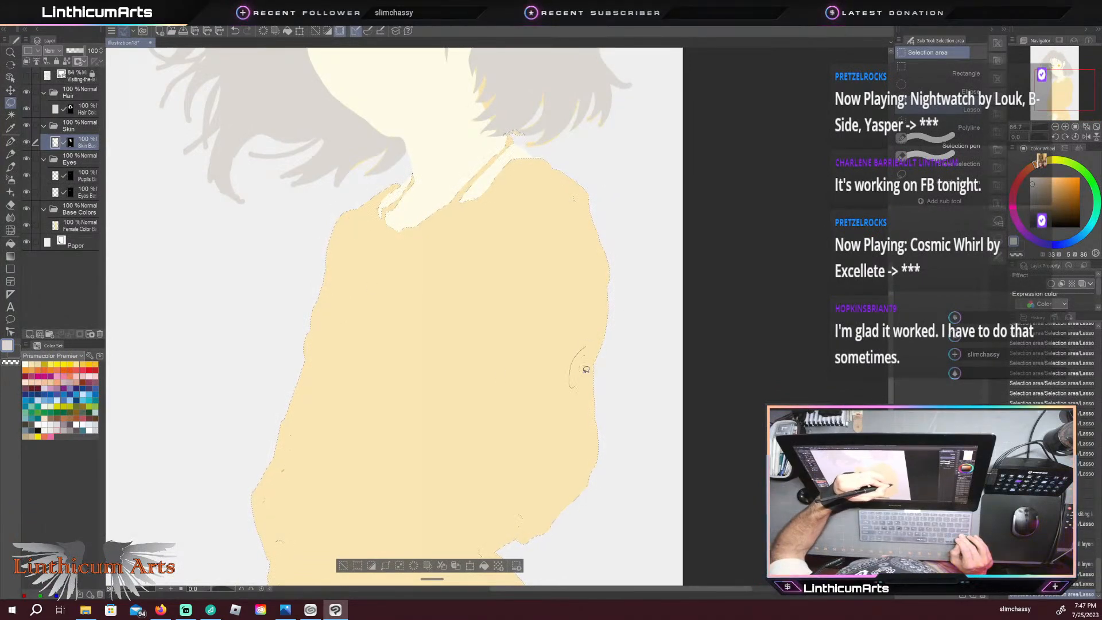
drag(579, 382, 581, 376)
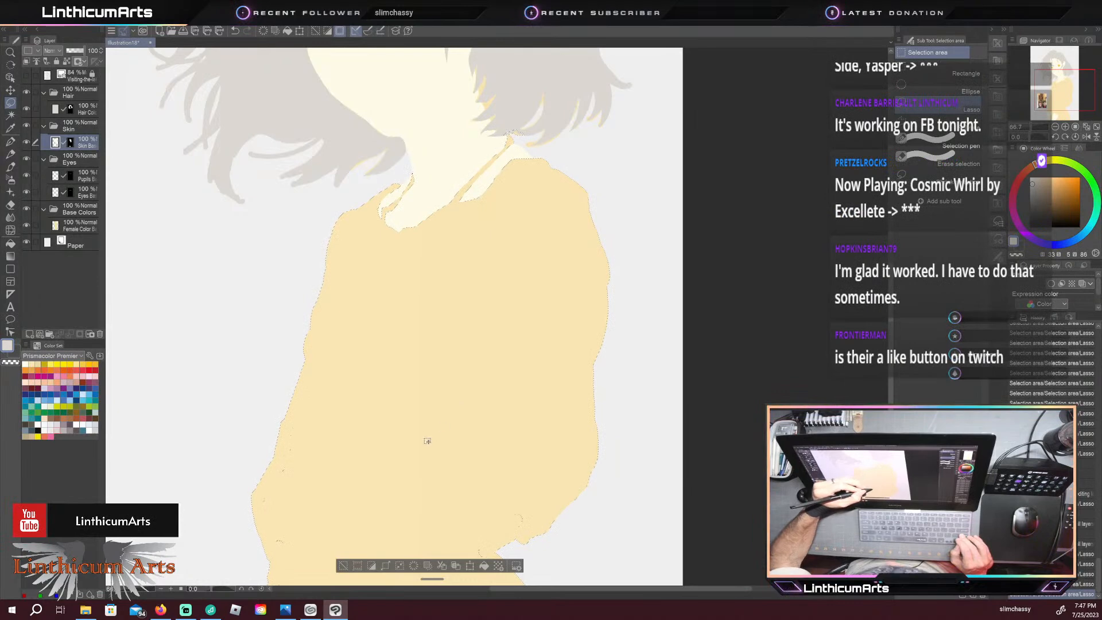
Step: Clean up the remaining specks in the clothing selection around the waist and lower sleeves with the lasso
drag(431, 467, 460, 261)
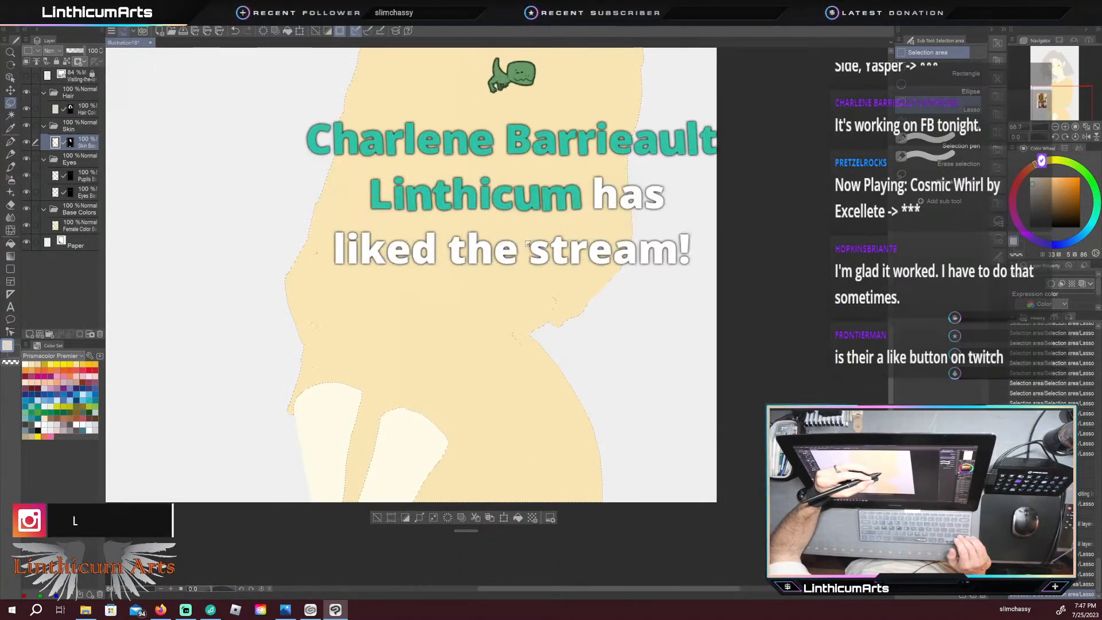
mouse_move(511, 318)
mouse_down()
mouse_move(522, 364)
mouse_move(512, 319)
mouse_up()
drag(540, 297, 541, 298)
key(Delete)
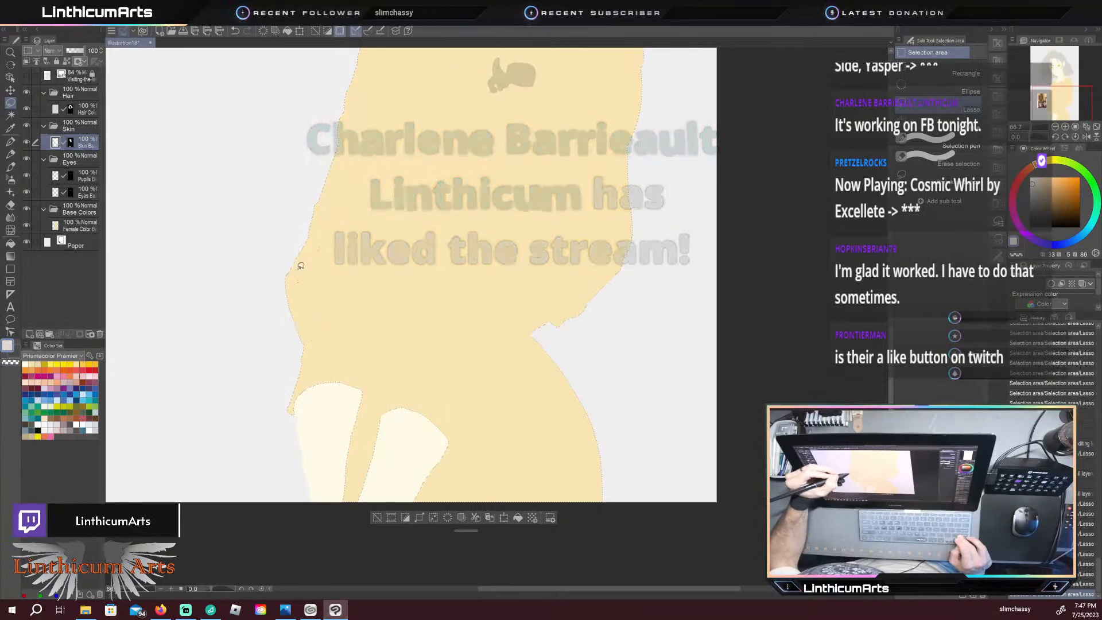
drag(295, 270, 310, 259)
click(319, 207)
drag(318, 204, 315, 206)
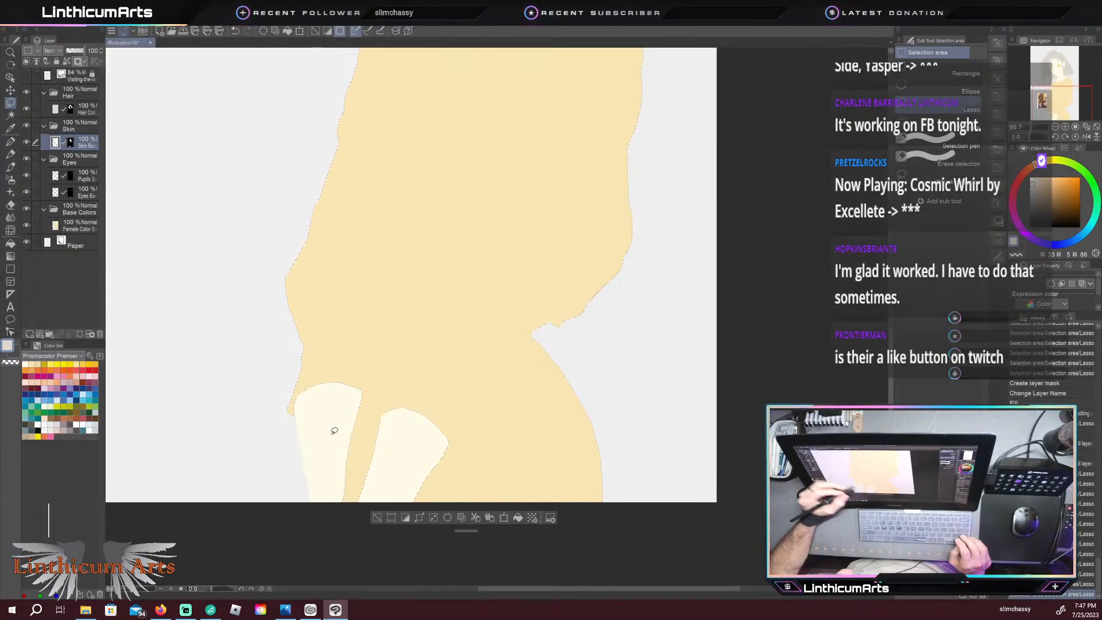
Step: Show the pencil sketch again and refine the clothing selection around the neckline and necklace with the lasso
scroll(373, 303, down, 3)
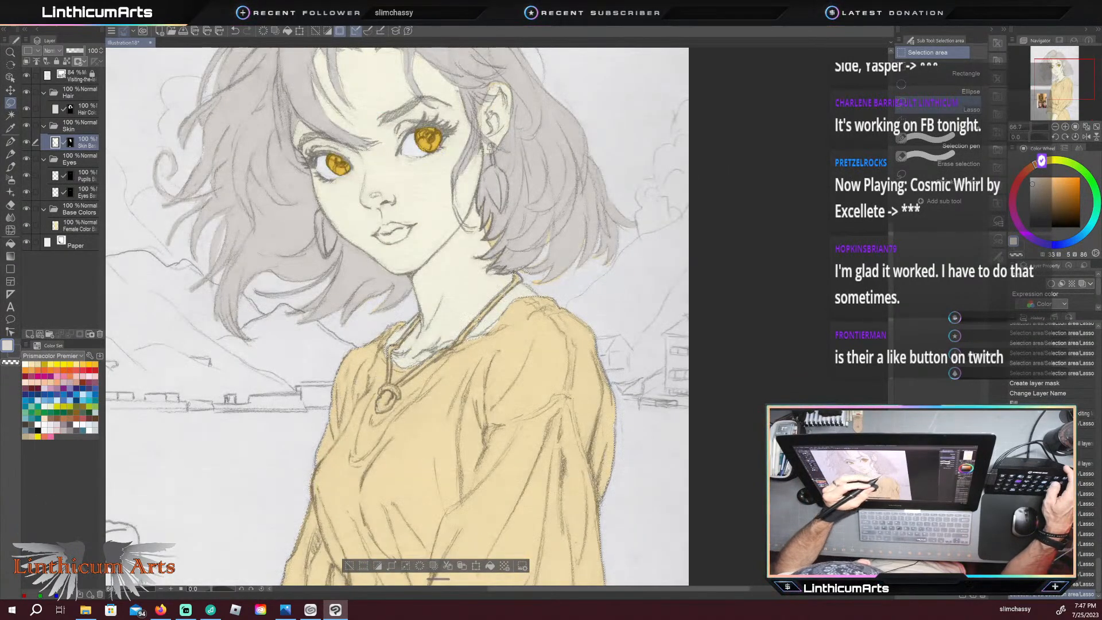
scroll(370, 370, up, 2)
scroll(370, 370, up, 1)
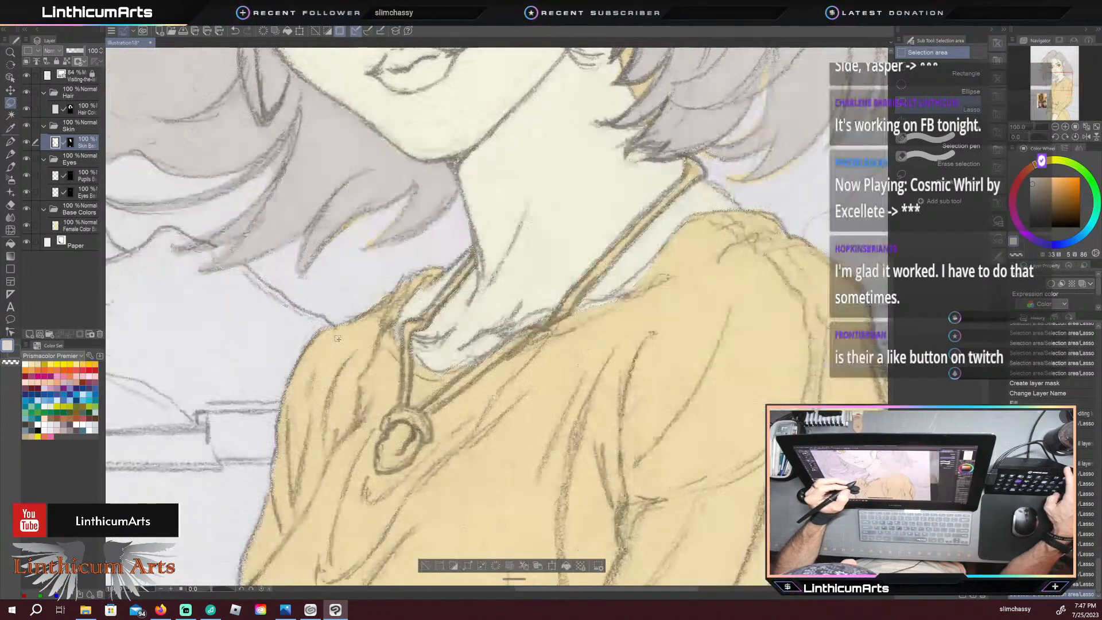
scroll(399, 400, up, 1)
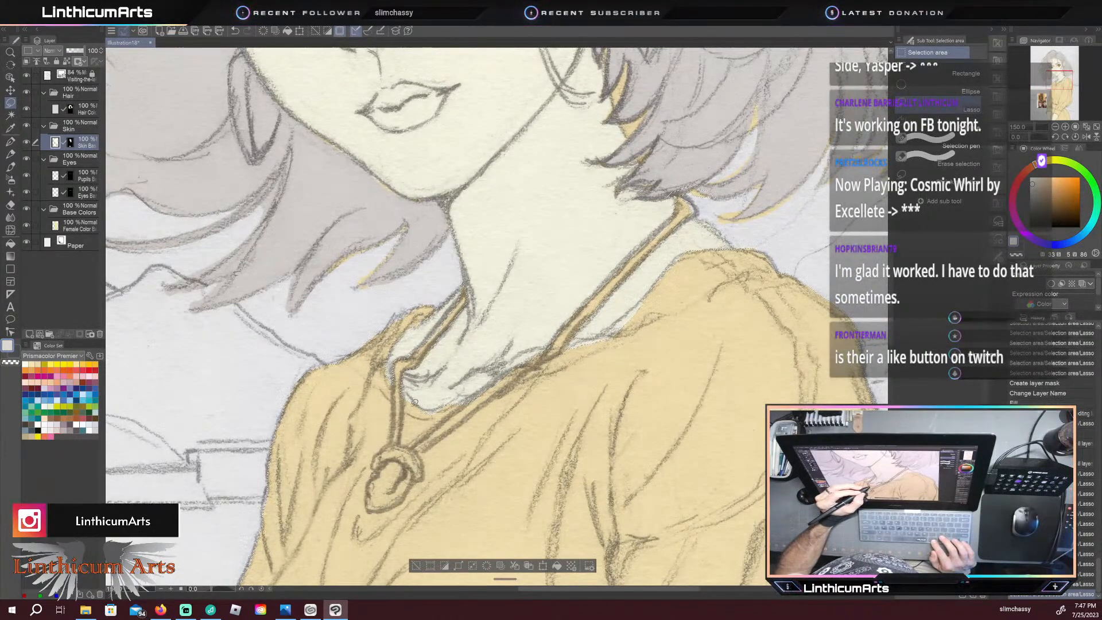
mouse_move(419, 336)
mouse_down()
mouse_move(470, 273)
mouse_move(481, 287)
mouse_move(462, 336)
mouse_move(395, 377)
mouse_up()
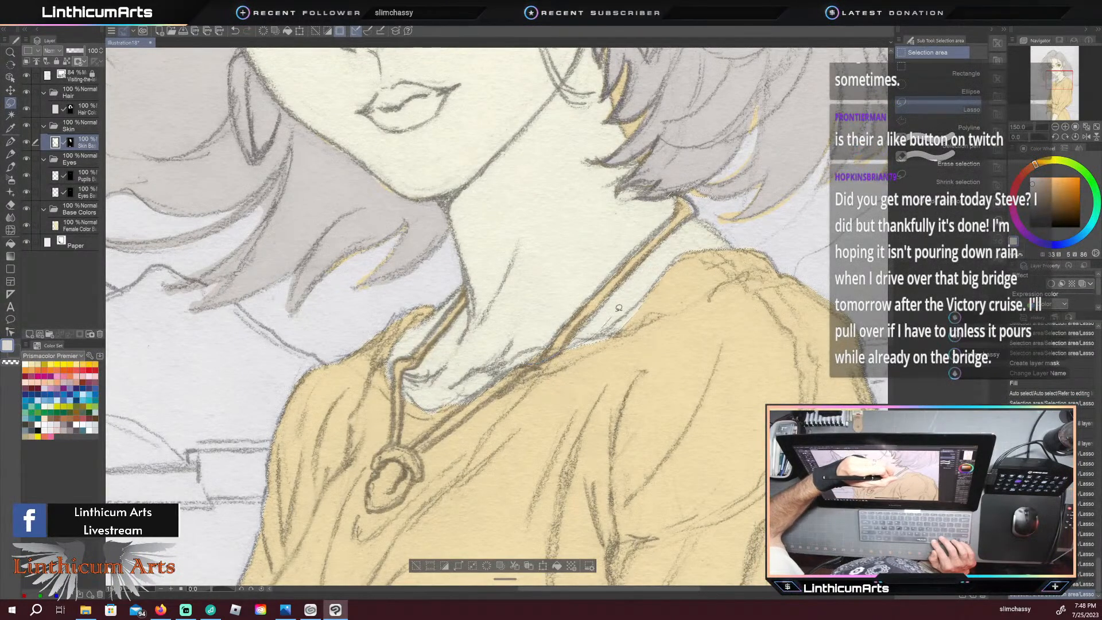
click(493, 356)
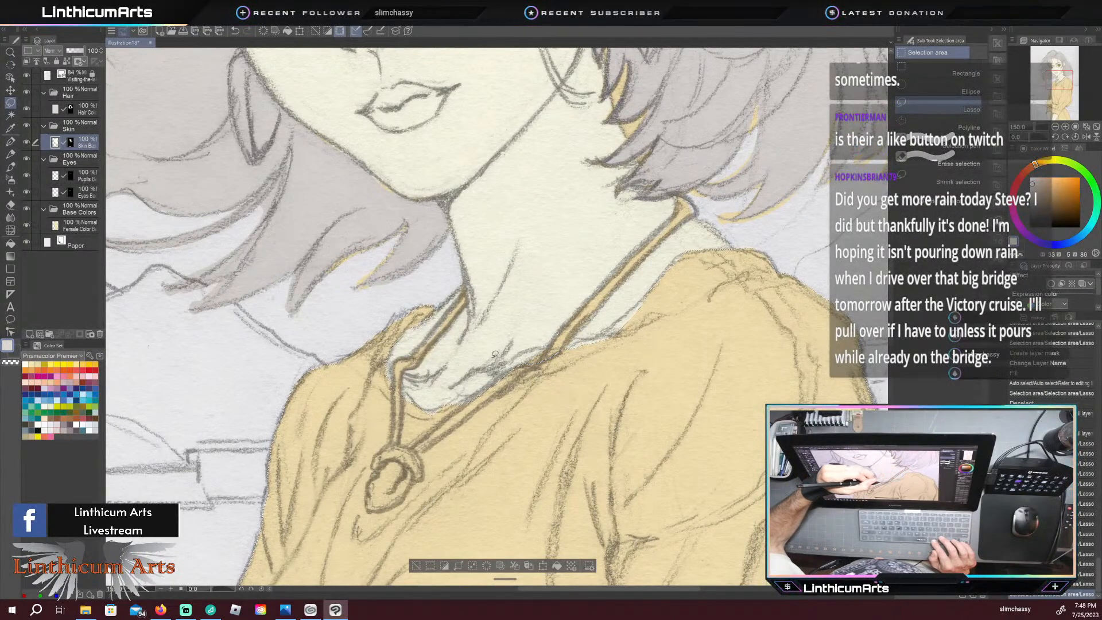
click(432, 403)
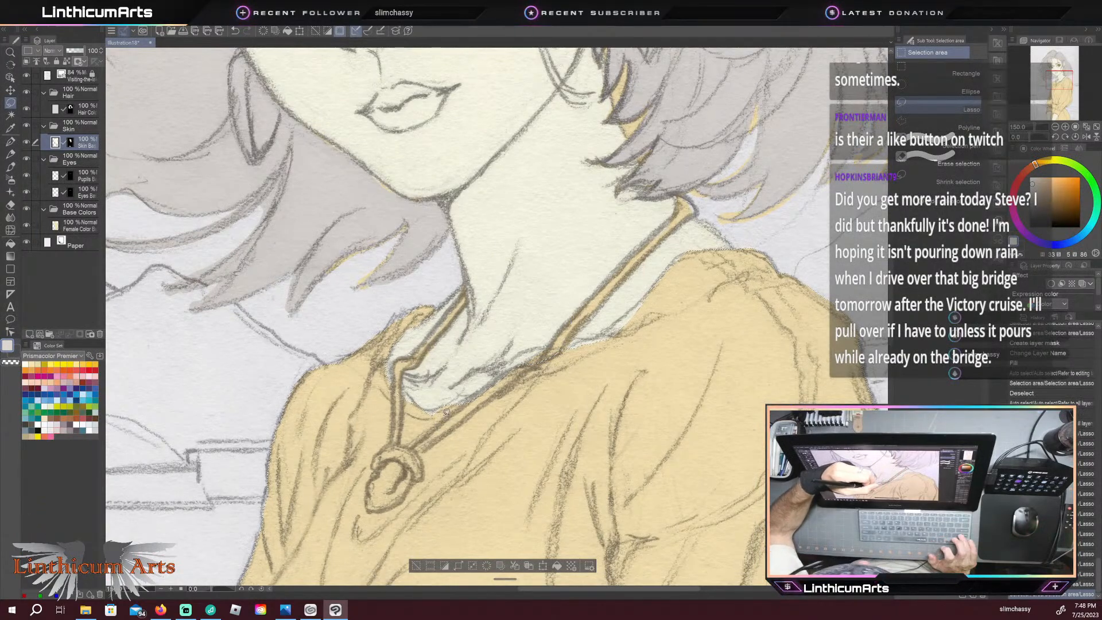
click(425, 405)
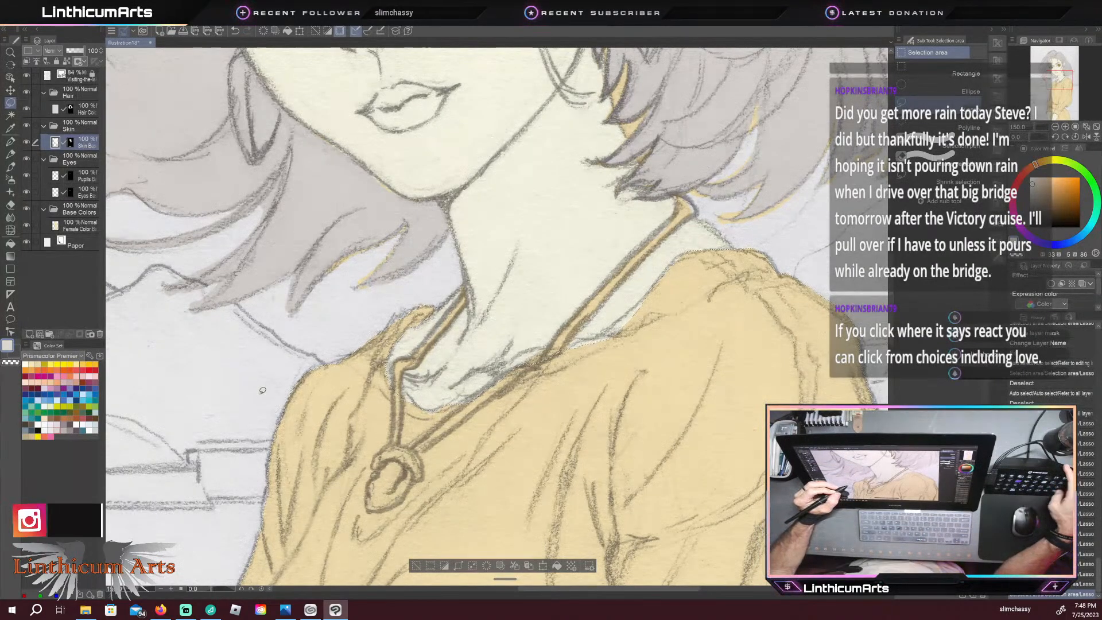
Step: Create a layer folder named Clothes and place it directly above the Skin folder
scroll(279, 411, down, 2)
scroll(262, 388, down, 3)
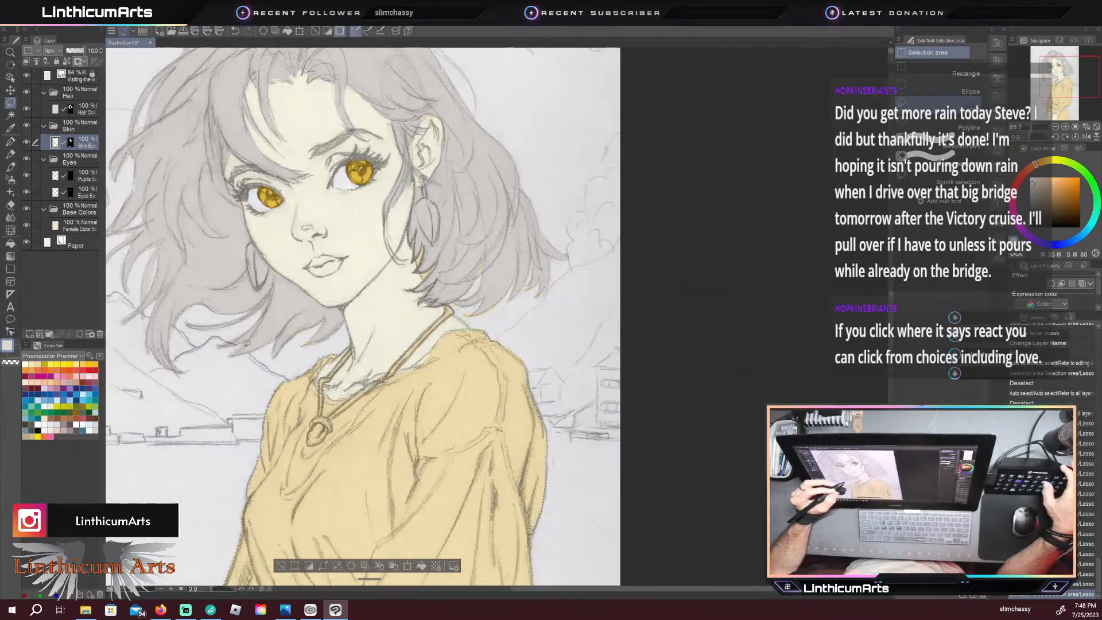
scroll(240, 469, down, 4)
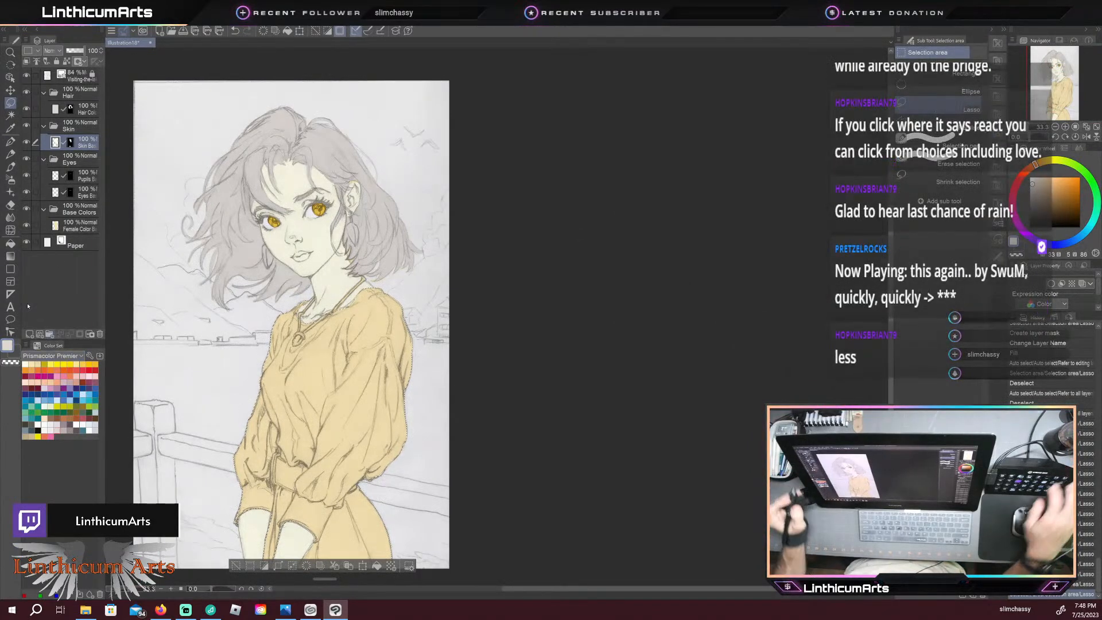
key(ctrl+g)
double_click(82, 143)
text(Clothe)
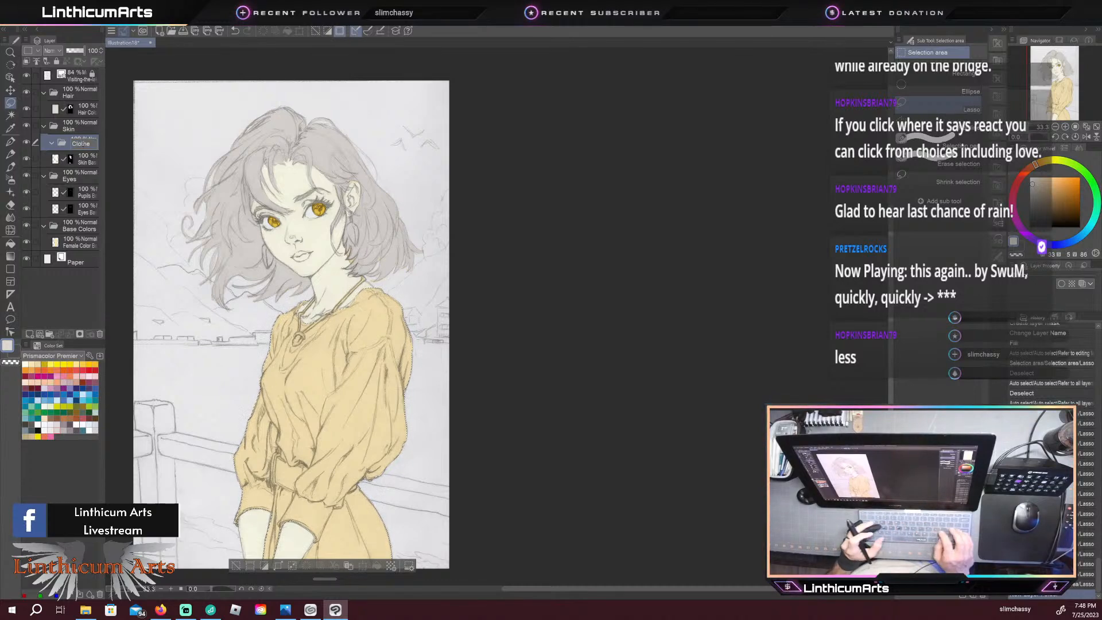
key(Escape)
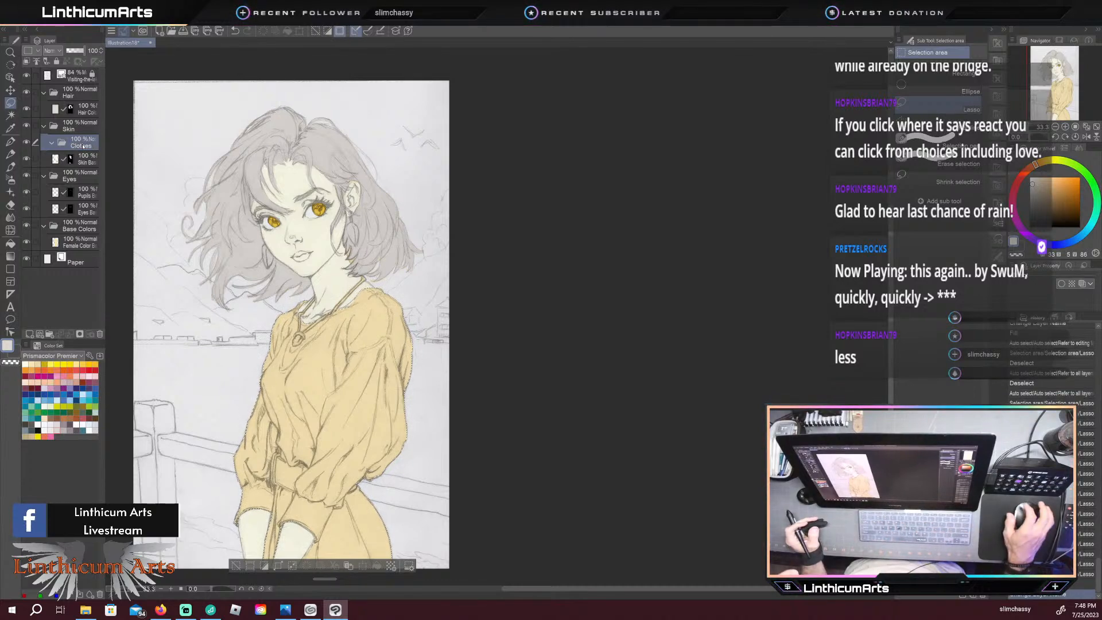
drag(62, 142, 44, 122)
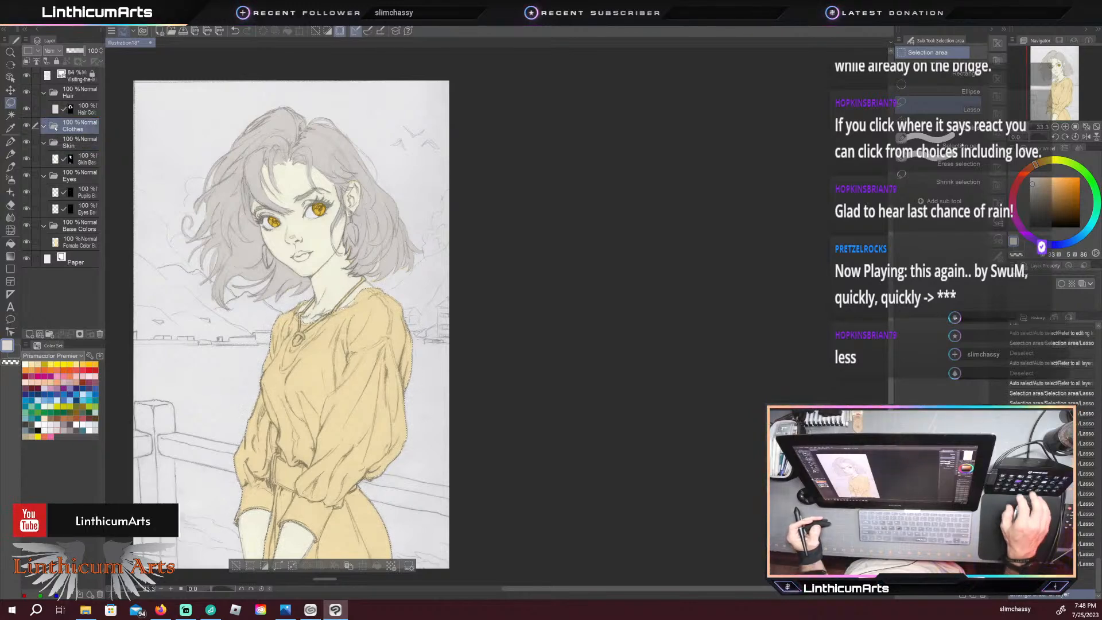
Step: Add a raster layer in the Clothes folder, mask it outside the selection, and rename it as the clothing colour layer
key(ctrl+shift+n)
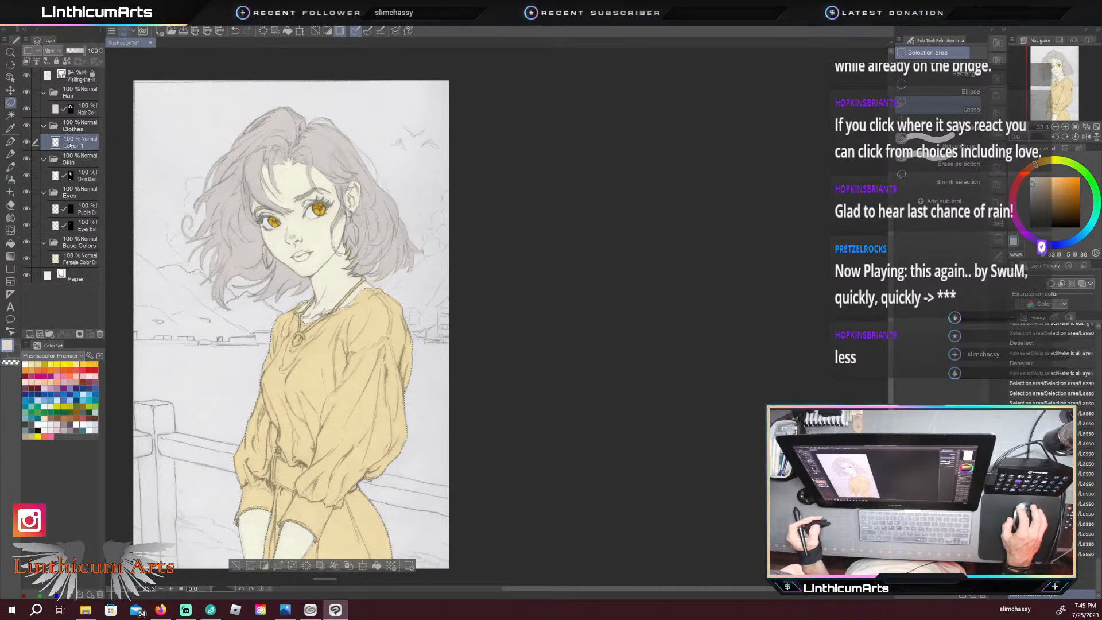
right_click(70, 143)
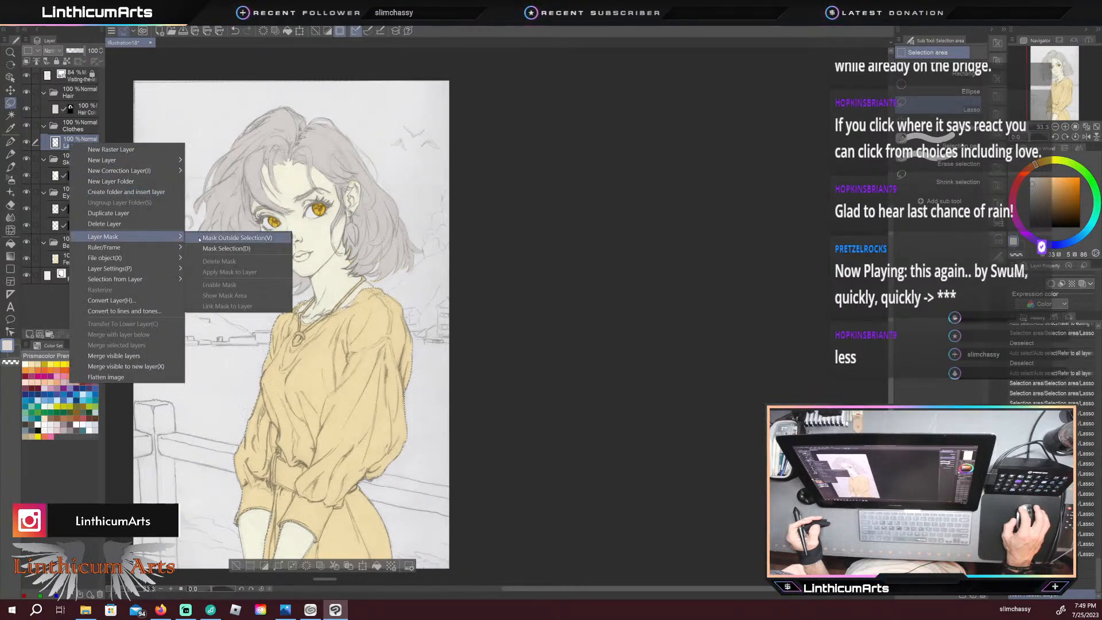
click(199, 239)
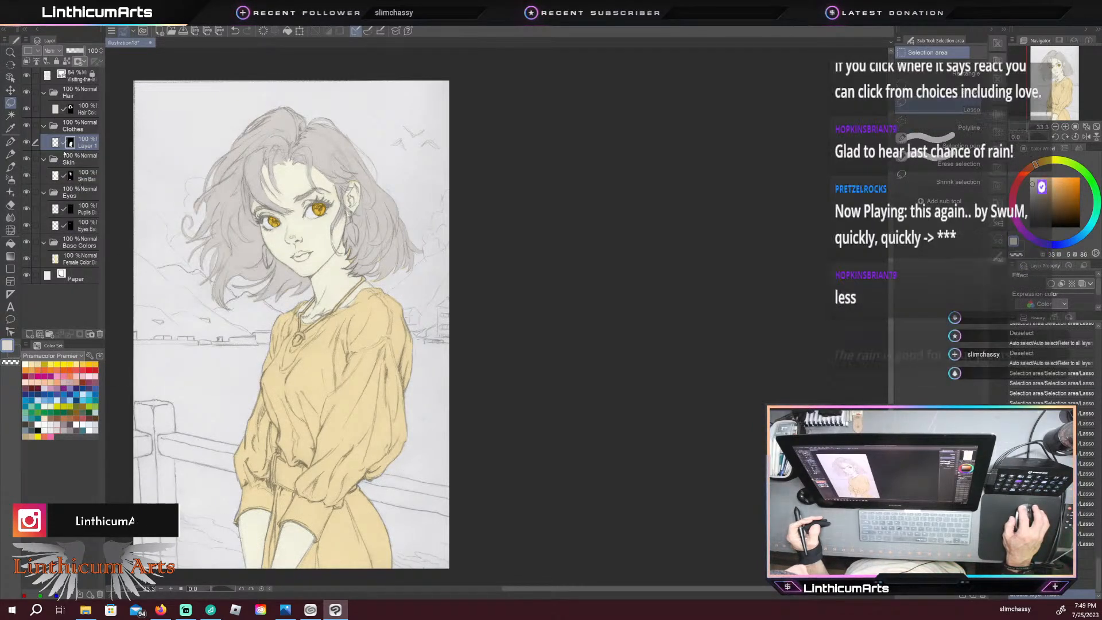
double_click(87, 145)
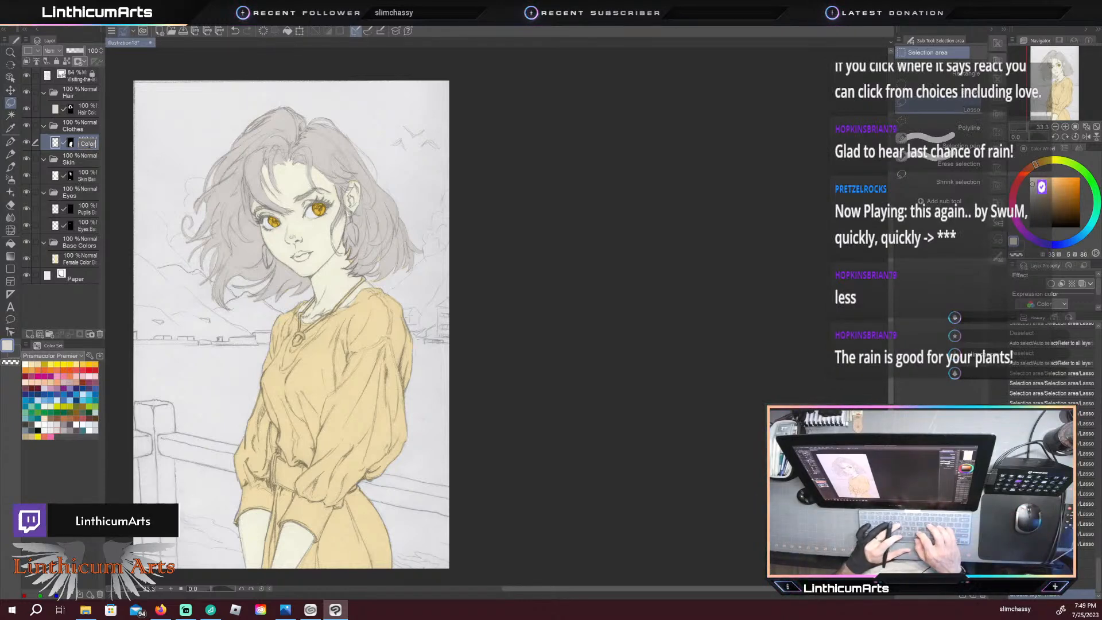
key(Return)
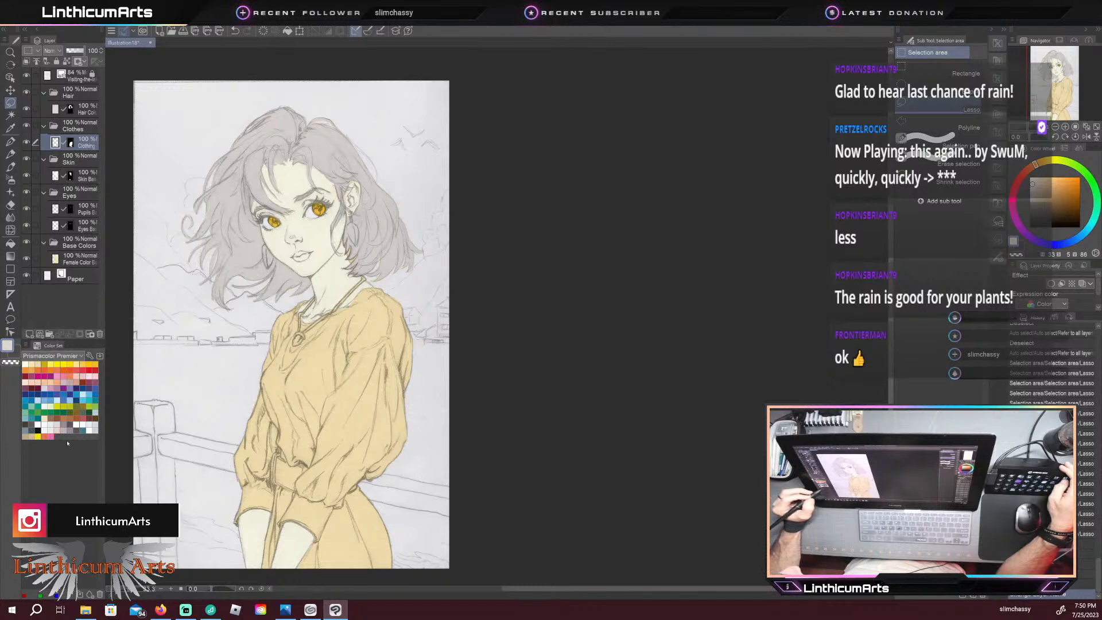
Step: Try mauve, terracotta, cream, golden and brown swatches in turn as fills for the clothing layer
click(70, 382)
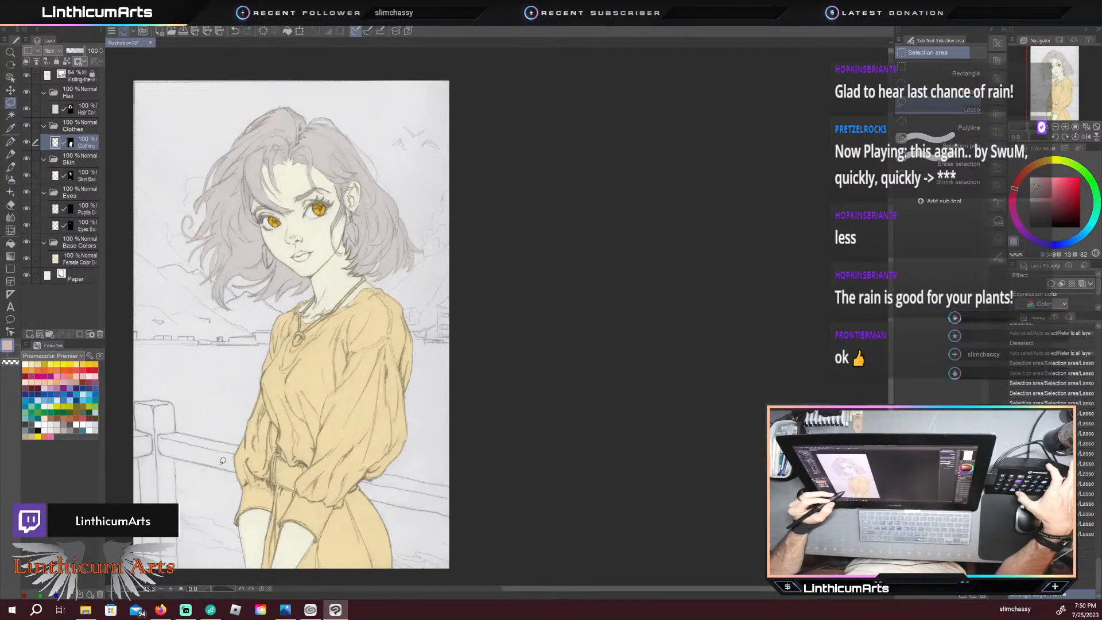
click(42, 388)
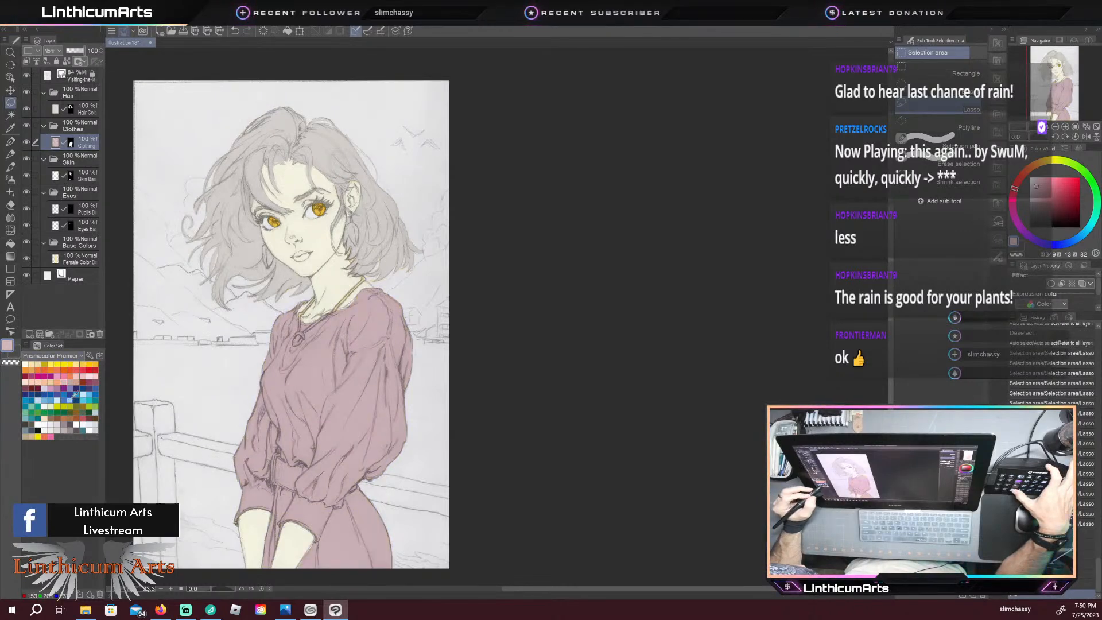
key(alt+Delete)
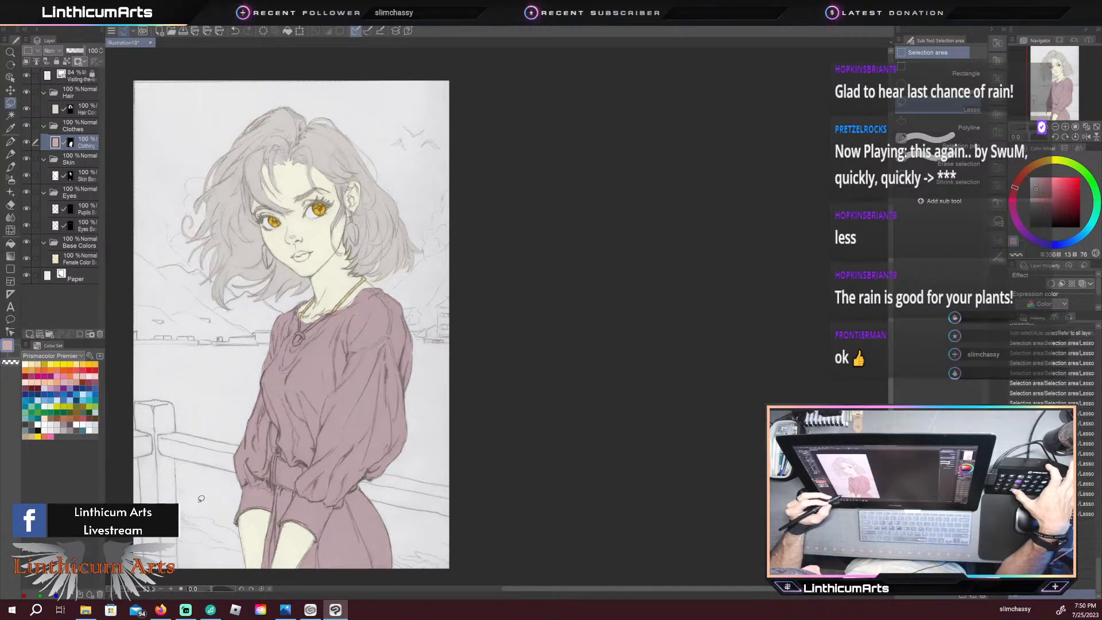
click(76, 382)
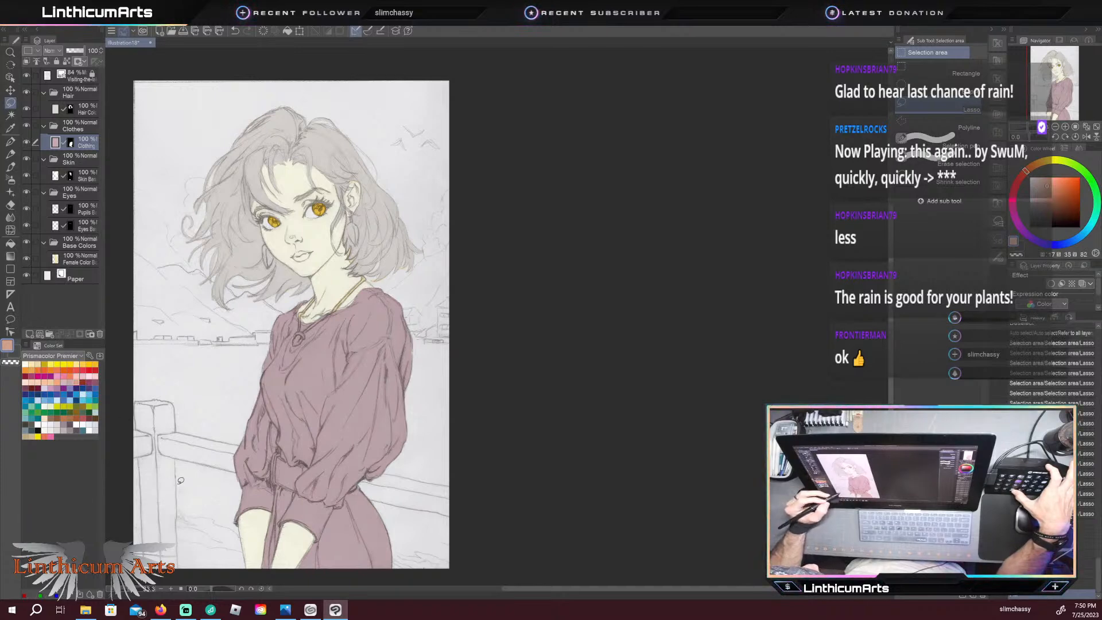
key(alt+Delete)
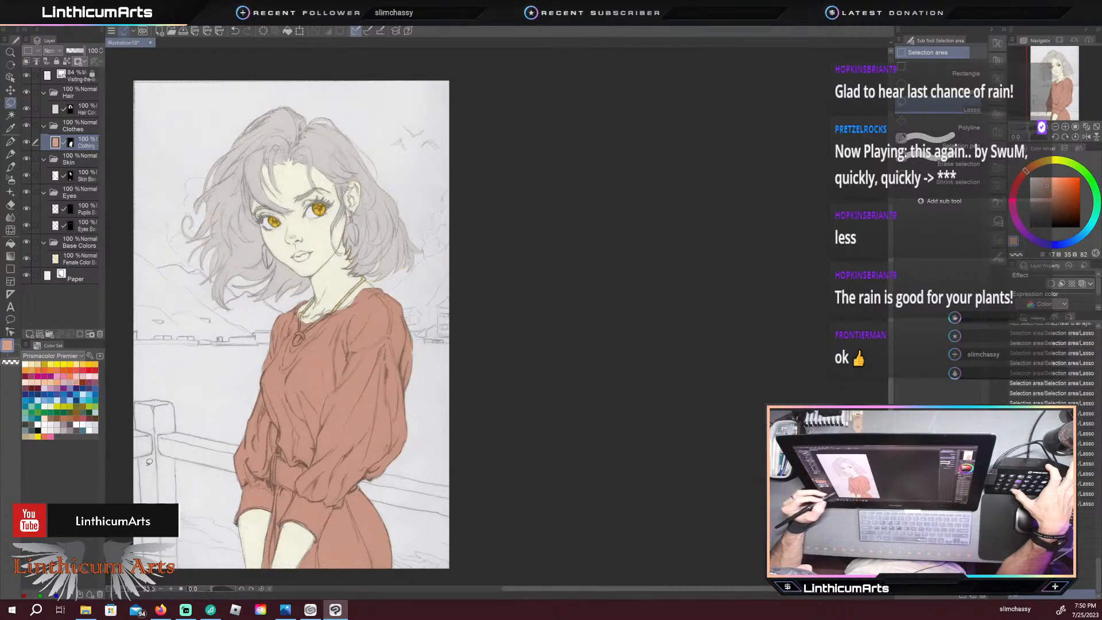
click(51, 423)
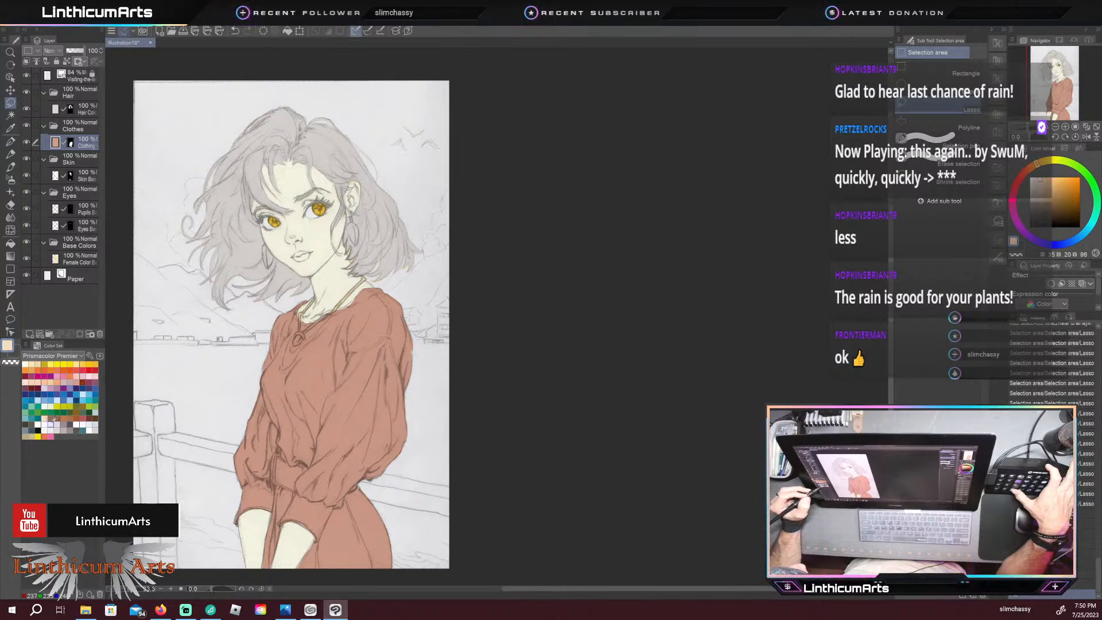
key(alt+Delete)
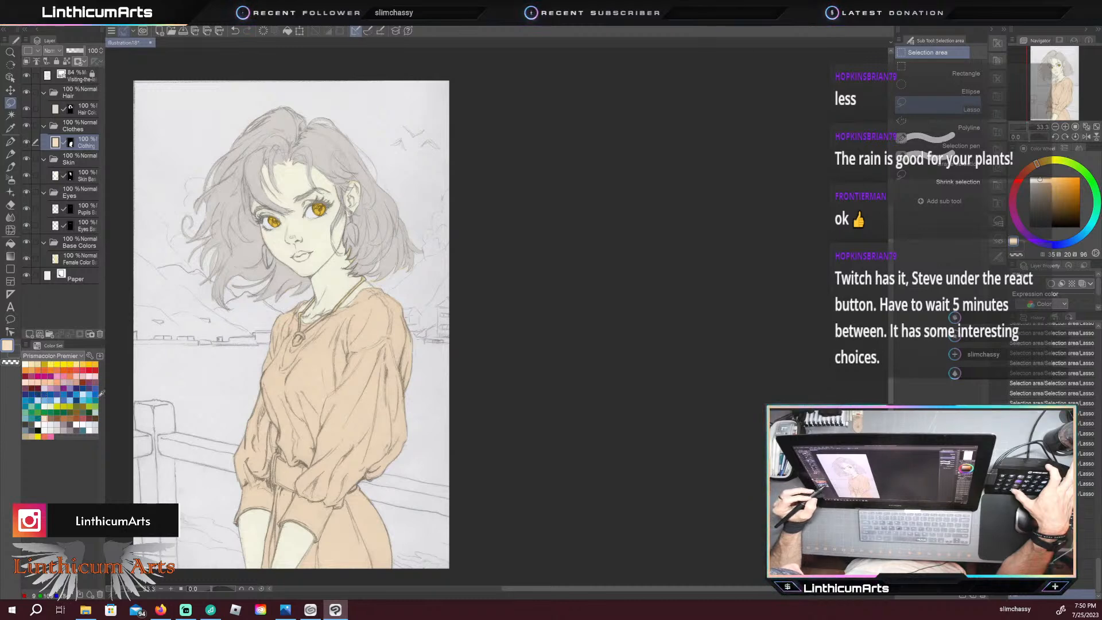
click(43, 366)
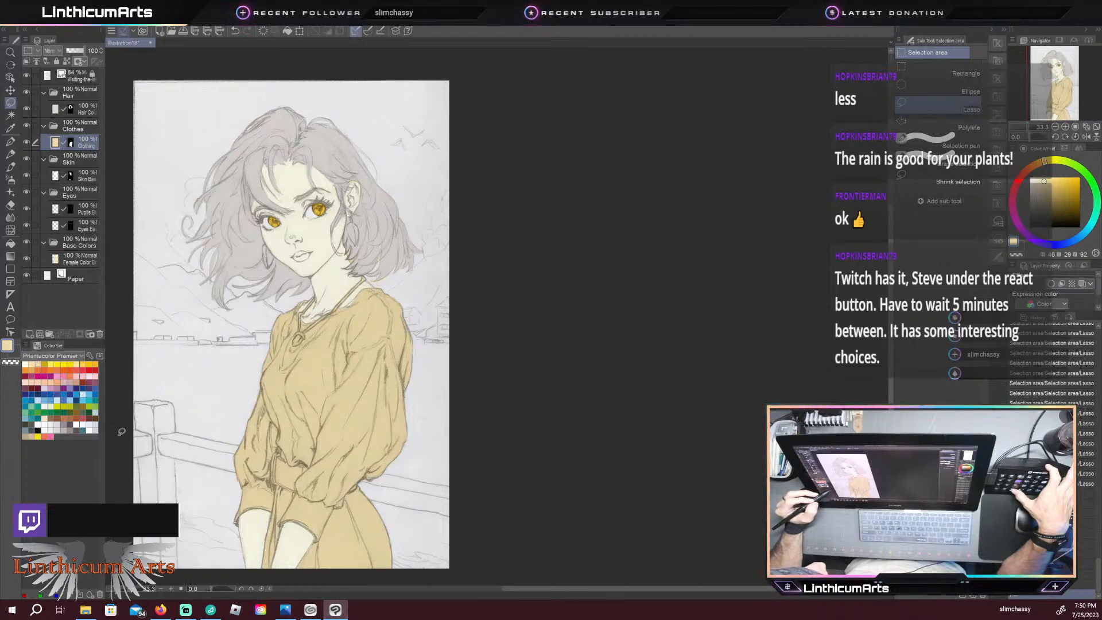
click(51, 418)
key(alt+Delete)
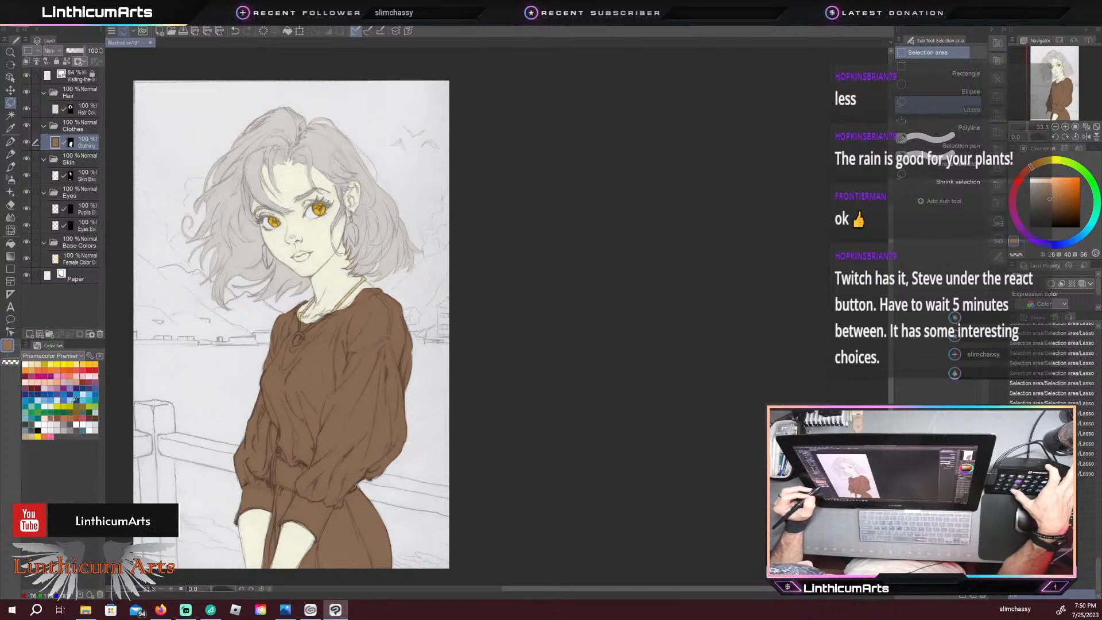
Step: Fill the clothing layer with the terracotta swatch and inspect the colour around the neckline and necklace
click(30, 377)
key(alt+Delete)
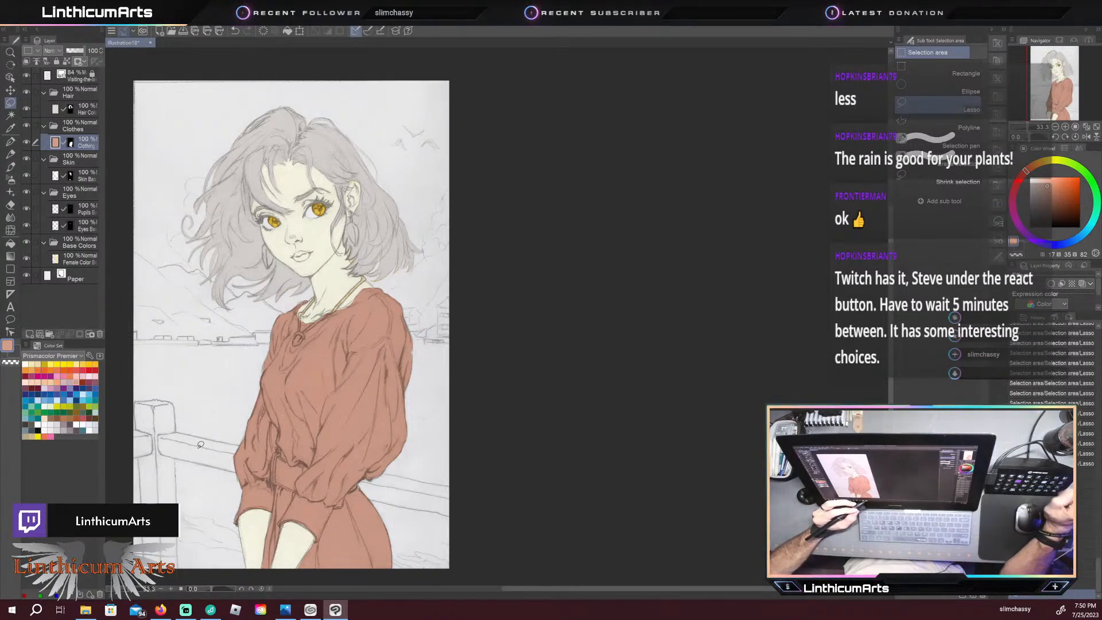
key(ctrl+plus)
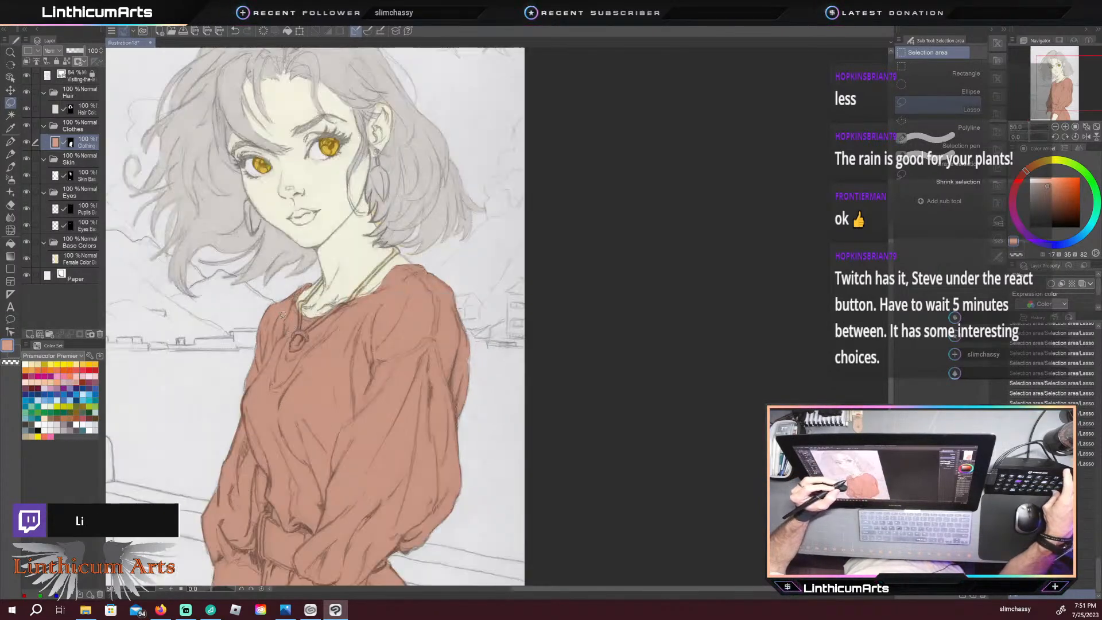
key(ctrl+plus)
drag(280, 380, 256, 412)
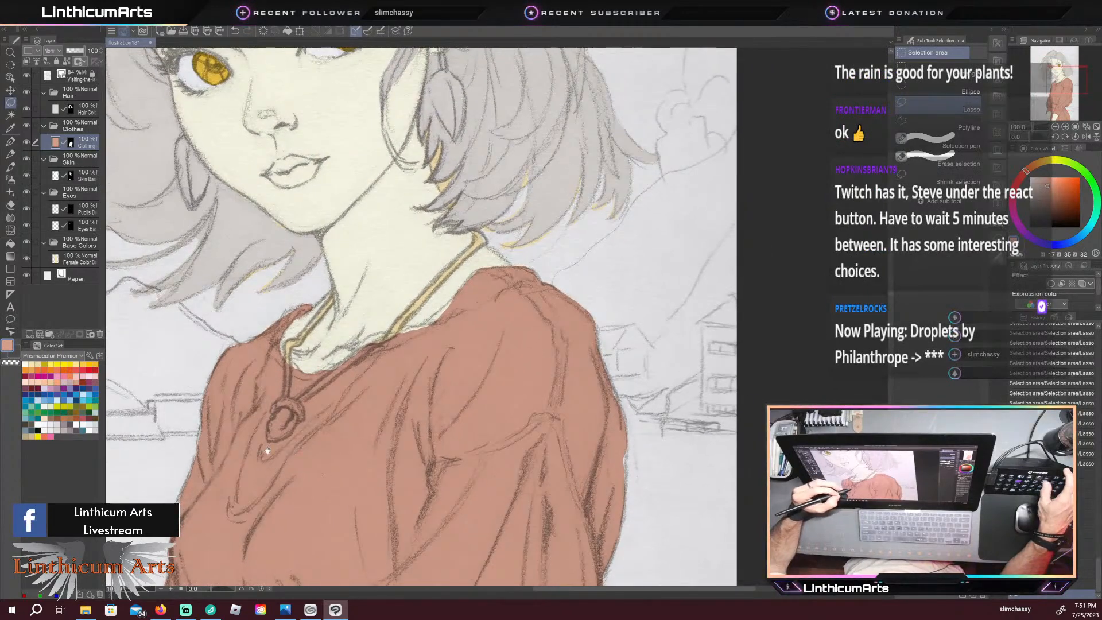
key(ctrl+minus)
key(ctrl+minus)
key(ctrl+minus)
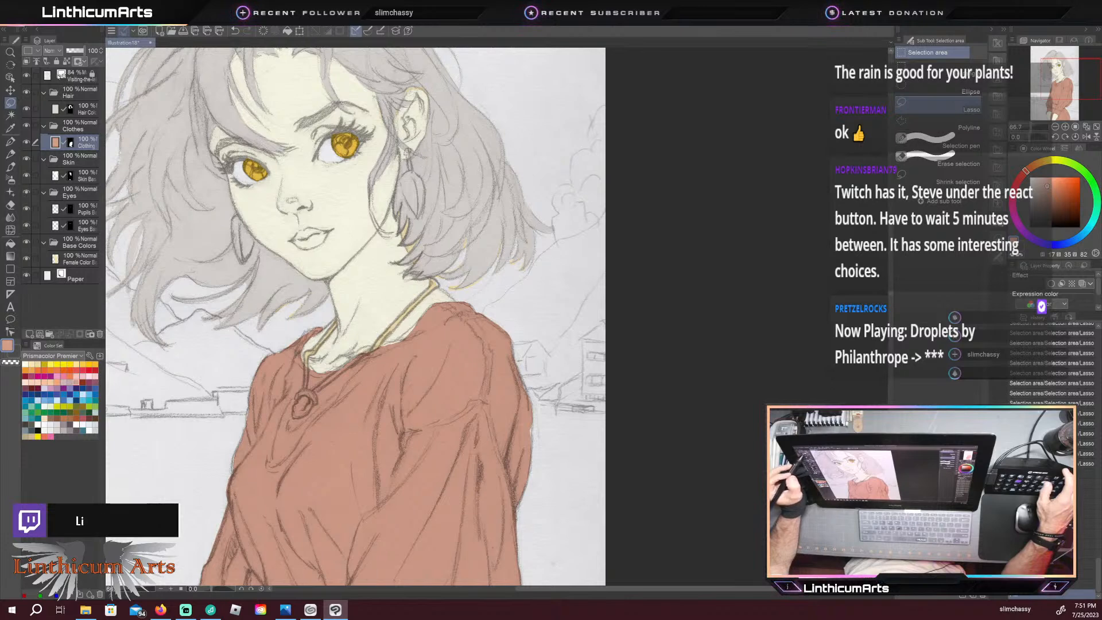
Step: Create a layer folder above the pencil sketch layer and name it Jewelry
click(78, 75)
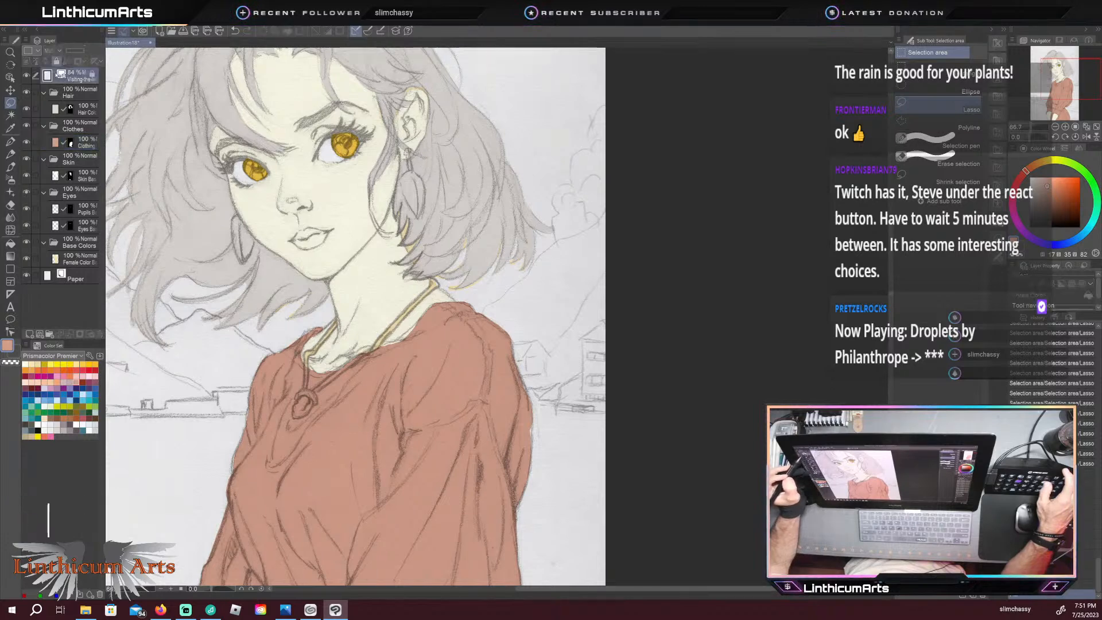
click(50, 333)
double_click(68, 77)
text(Jewel)
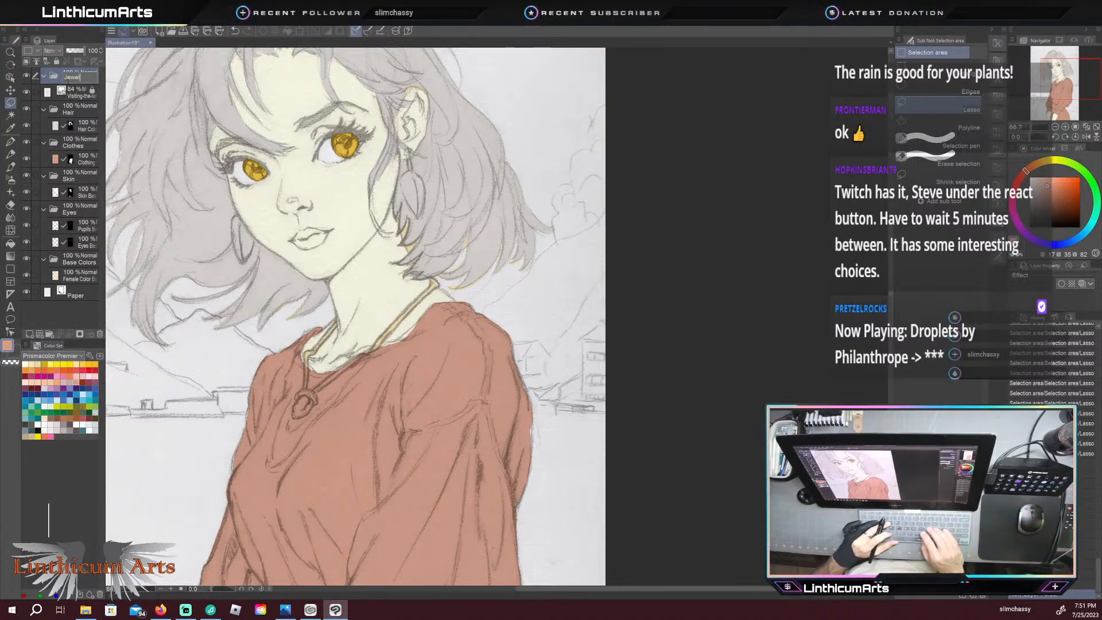
text(ry)
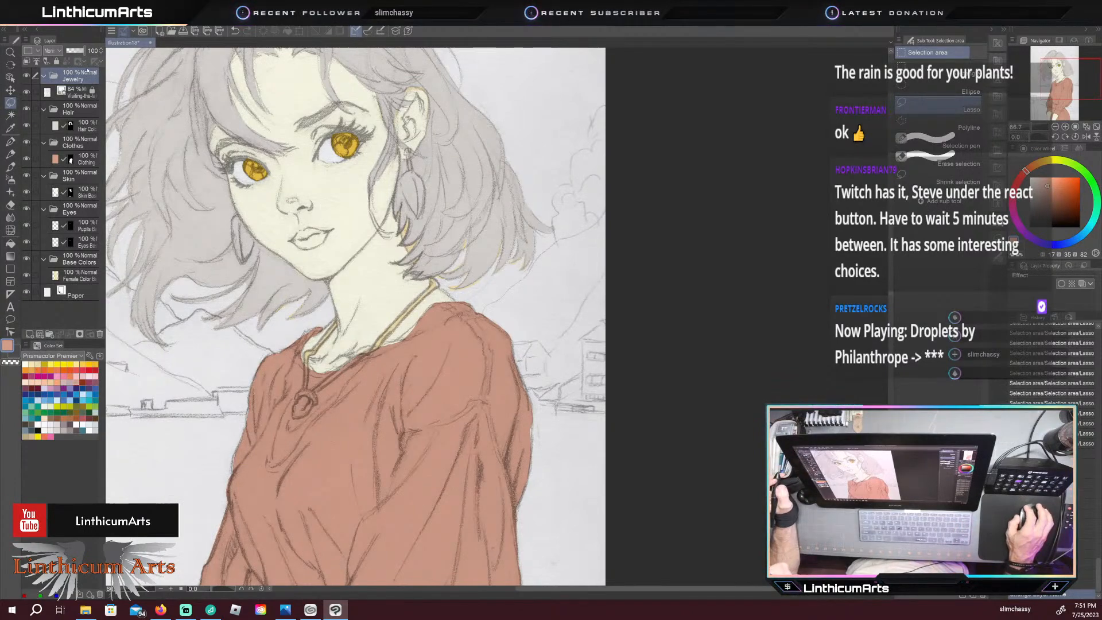
Step: Add a raster layer inside the Jewelry folder and name it Jewelry Color Base
key(ctrl+shift+n)
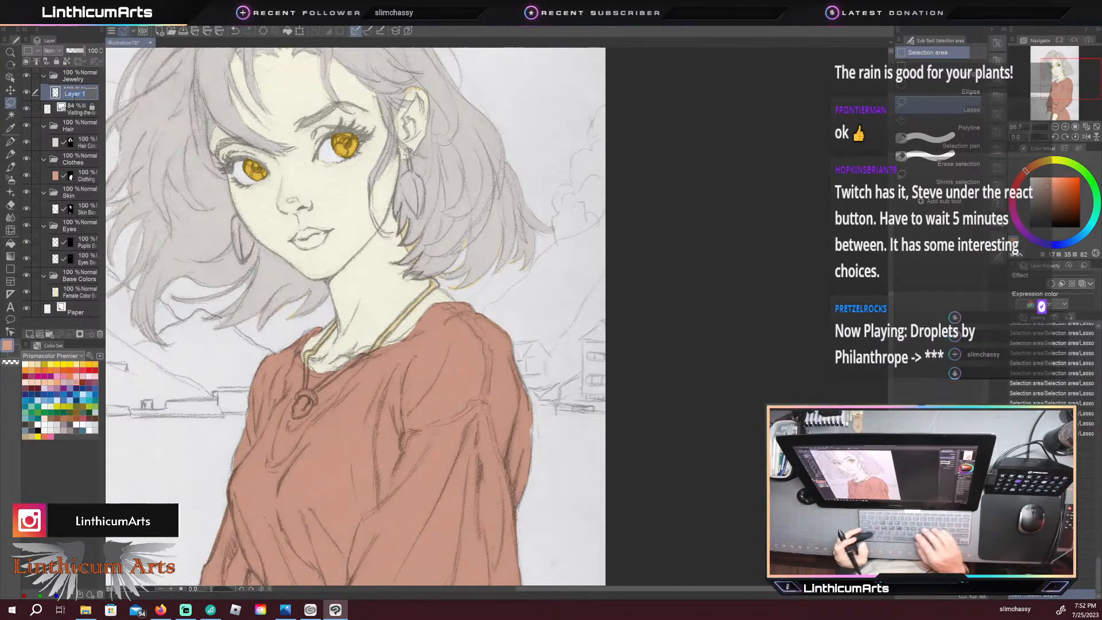
text(Jewel)
text(r)
text(y)
text( Color)
text( Bas)
key(Return)
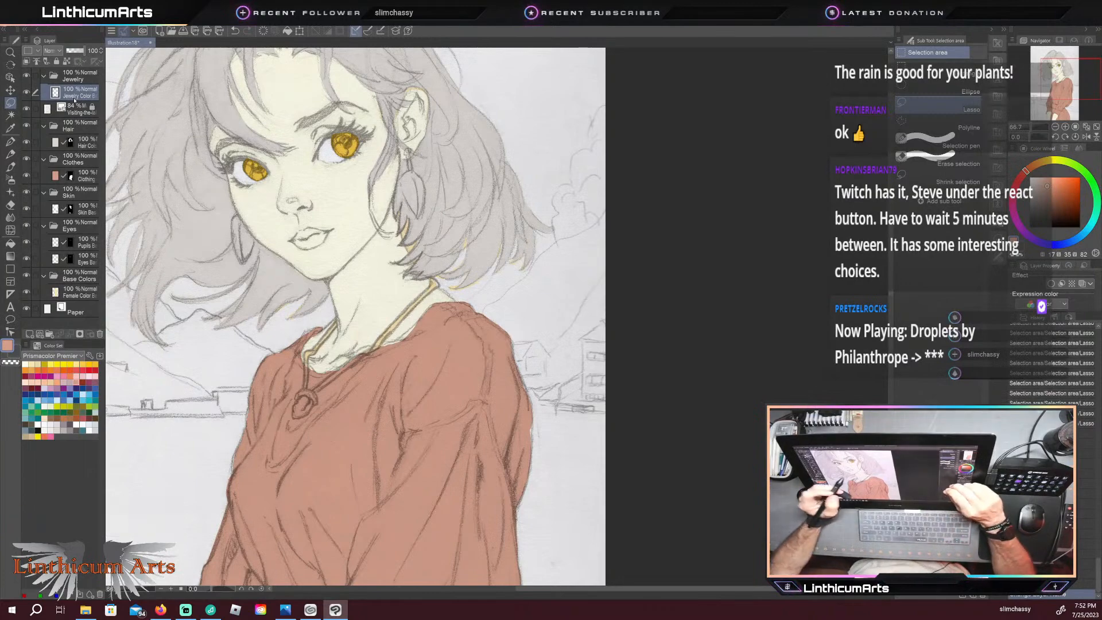
Step: Lasso the hoop earring hanging in front of the hair beside the far cheek and check the lasso's tool properties
drag(268, 242, 370, 352)
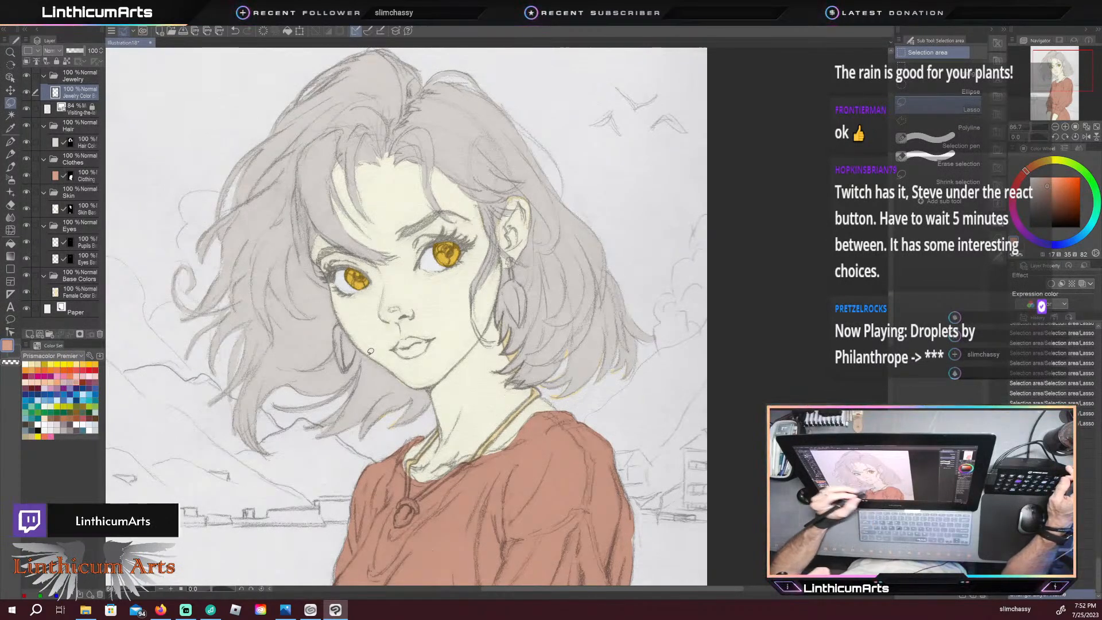
scroll(346, 339, up, 1)
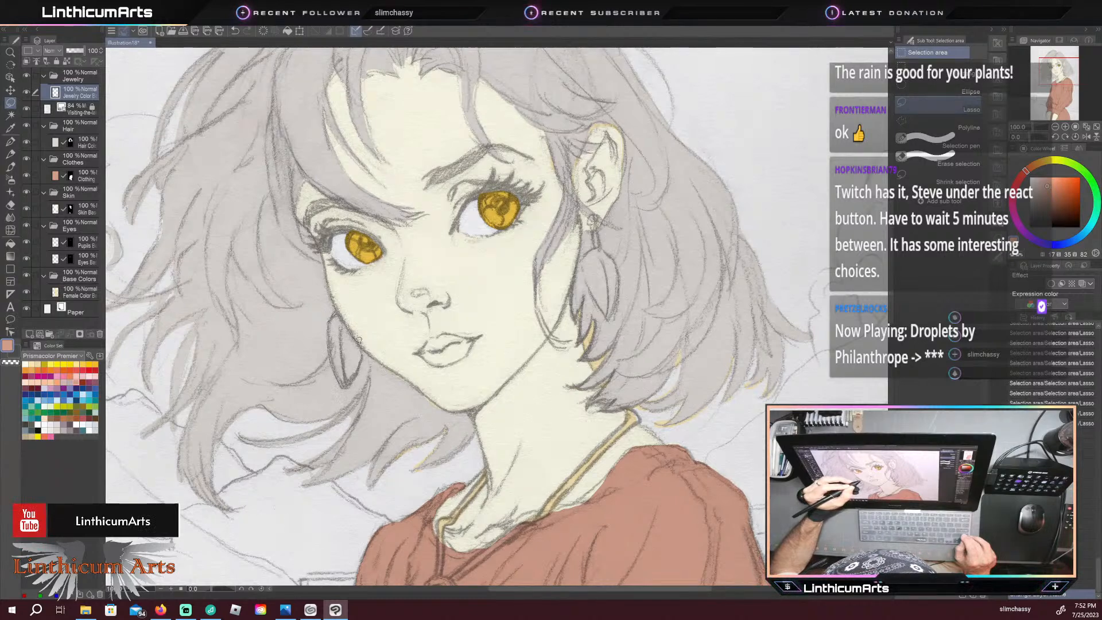
drag(360, 343, 337, 315)
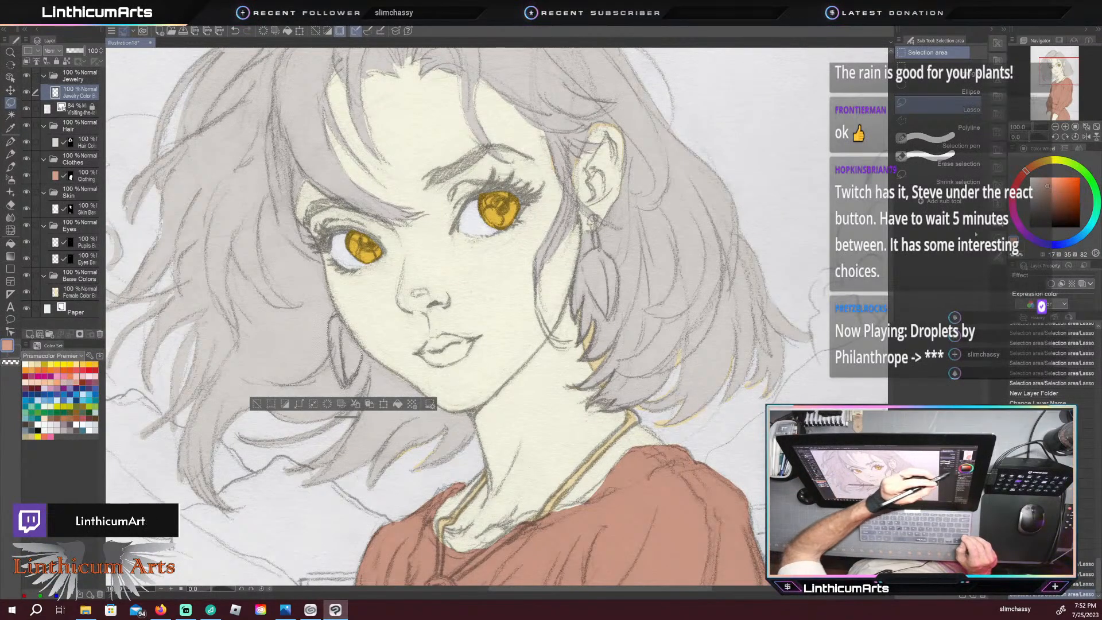
click(998, 258)
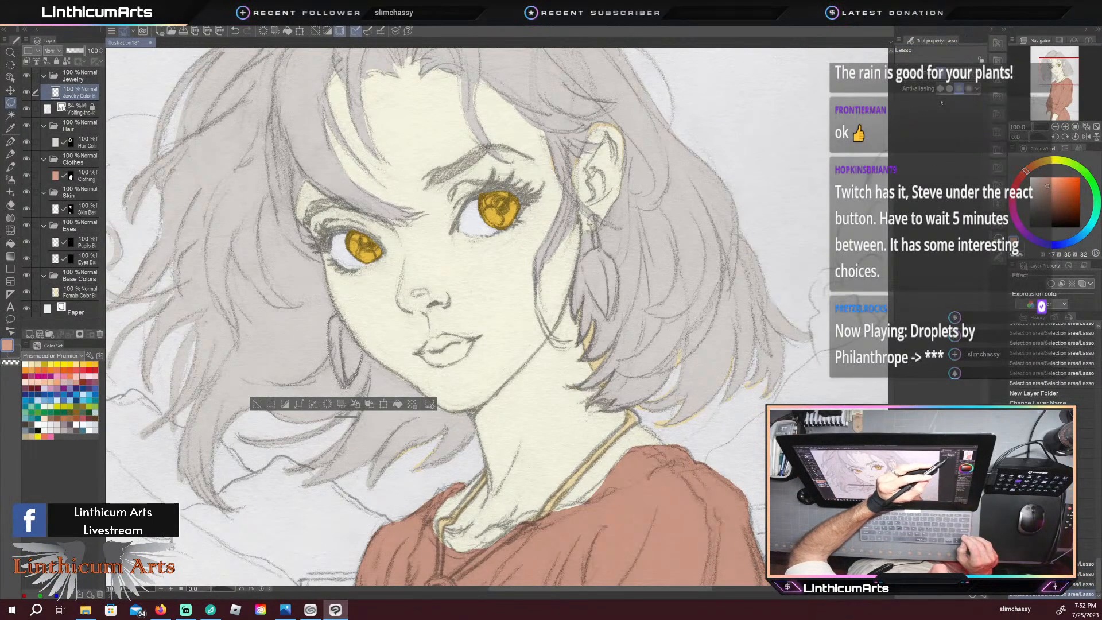
click(998, 262)
click(999, 240)
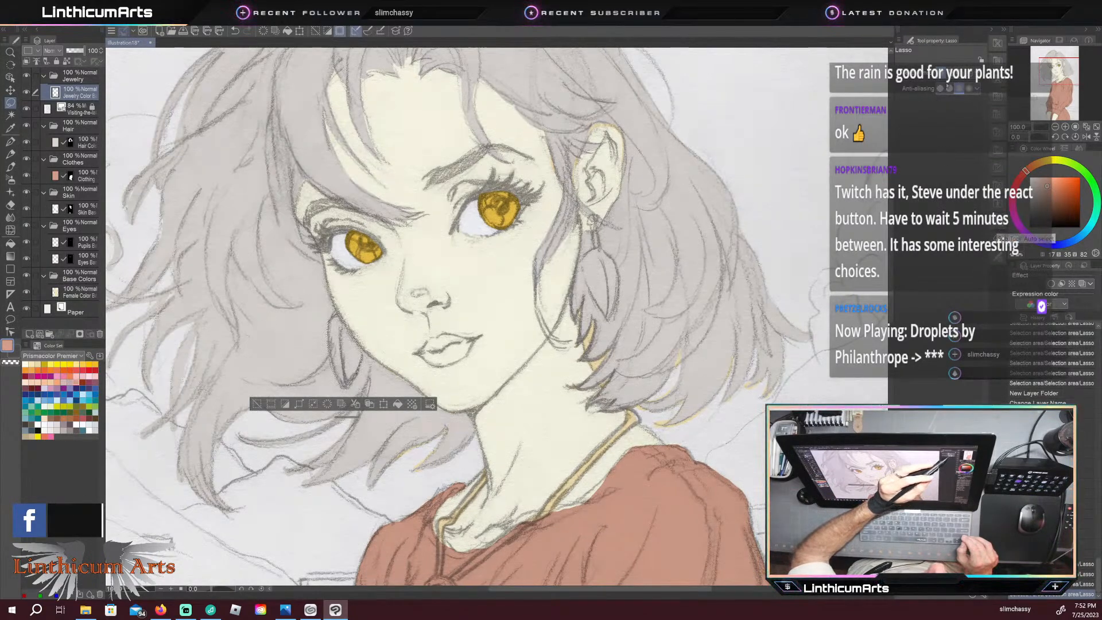
click(998, 221)
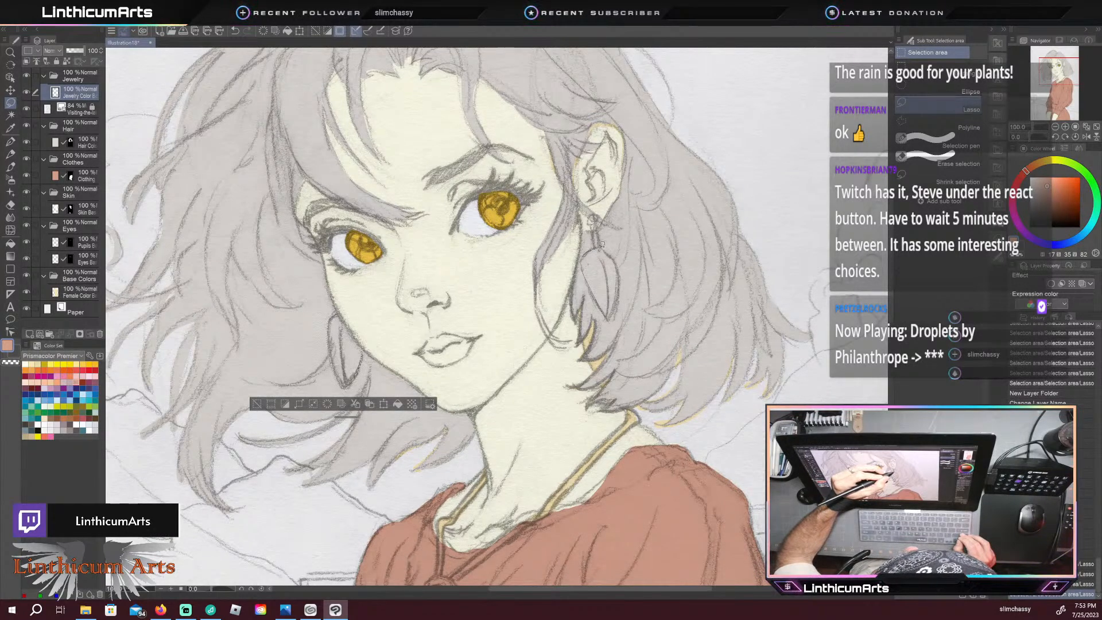
Step: Add the dangling earring below the visible ear to the selection with the lasso, including its drop, links and stud
drag(616, 313, 610, 319)
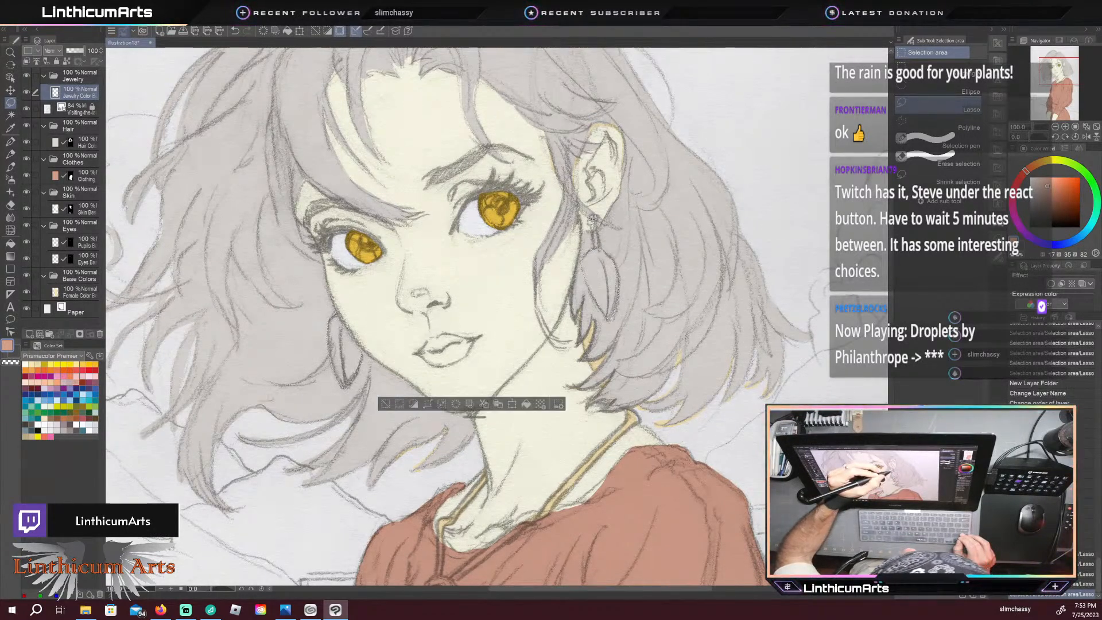
mouse_move(597, 248)
mouse_down()
mouse_move(595, 226)
mouse_move(598, 248)
mouse_up()
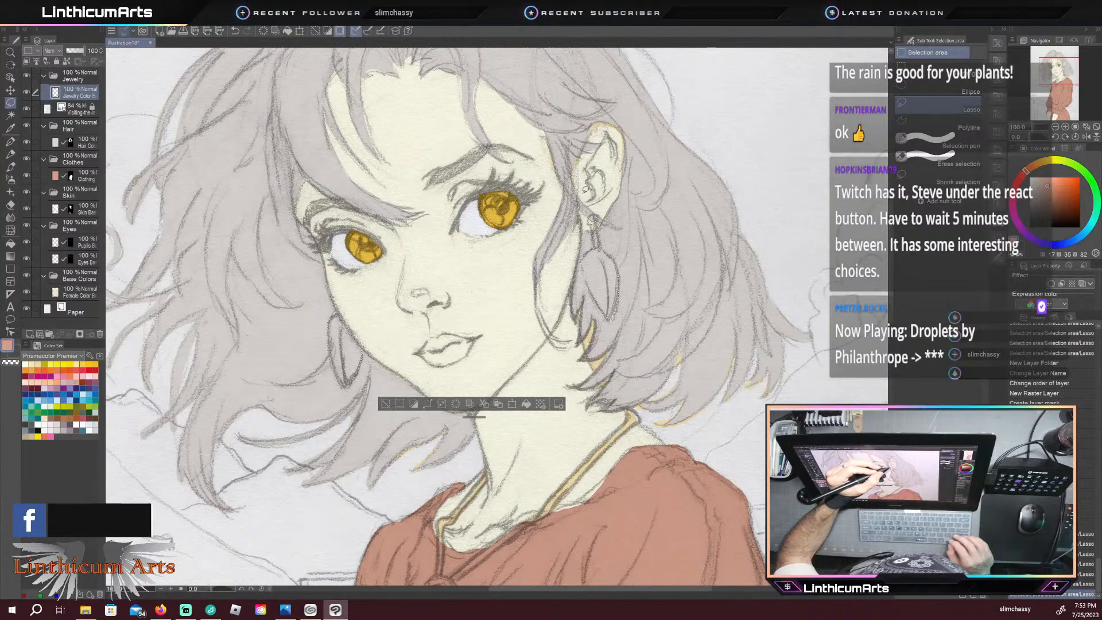
drag(592, 217, 588, 216)
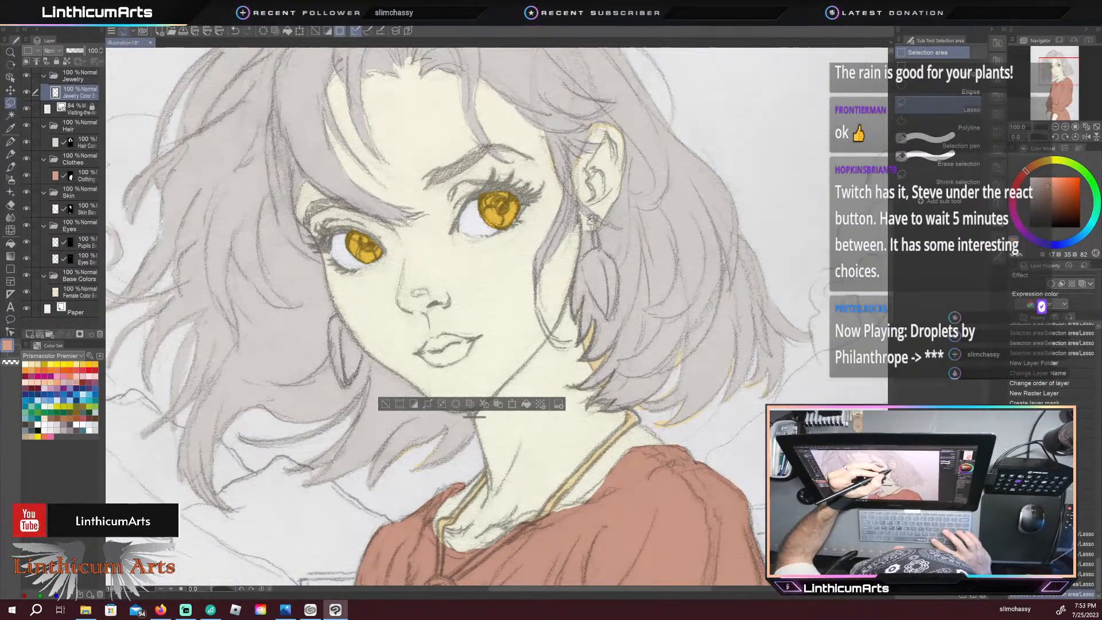
drag(591, 202, 591, 212)
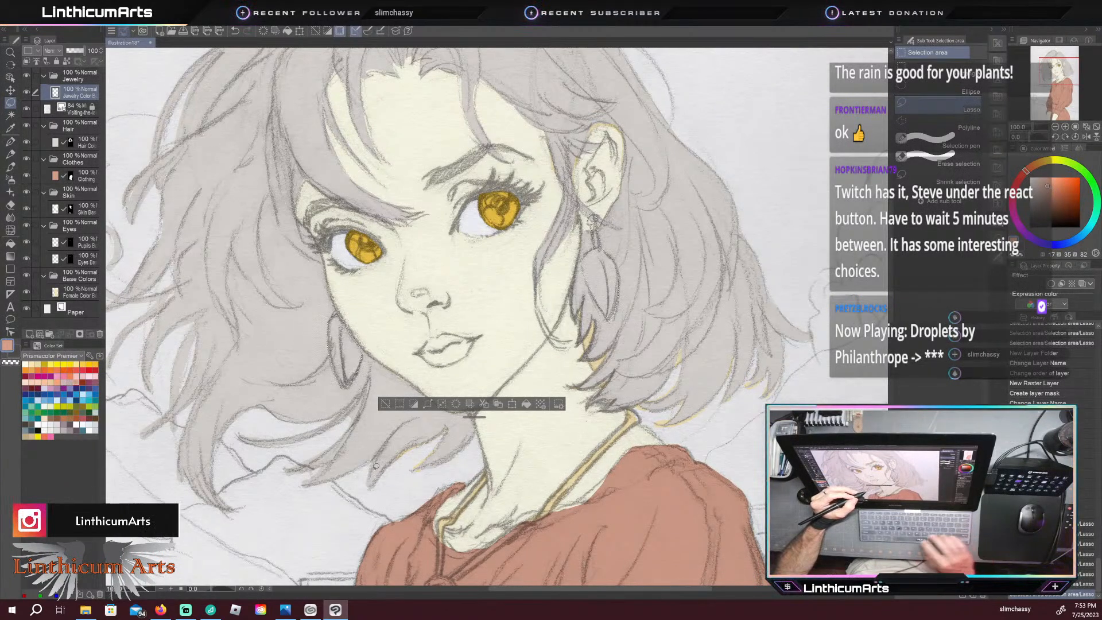
Step: Add the necklace's pendant, its hanging cords and the chain on both sides of the neck to the lasso selection
scroll(373, 456, down, 5)
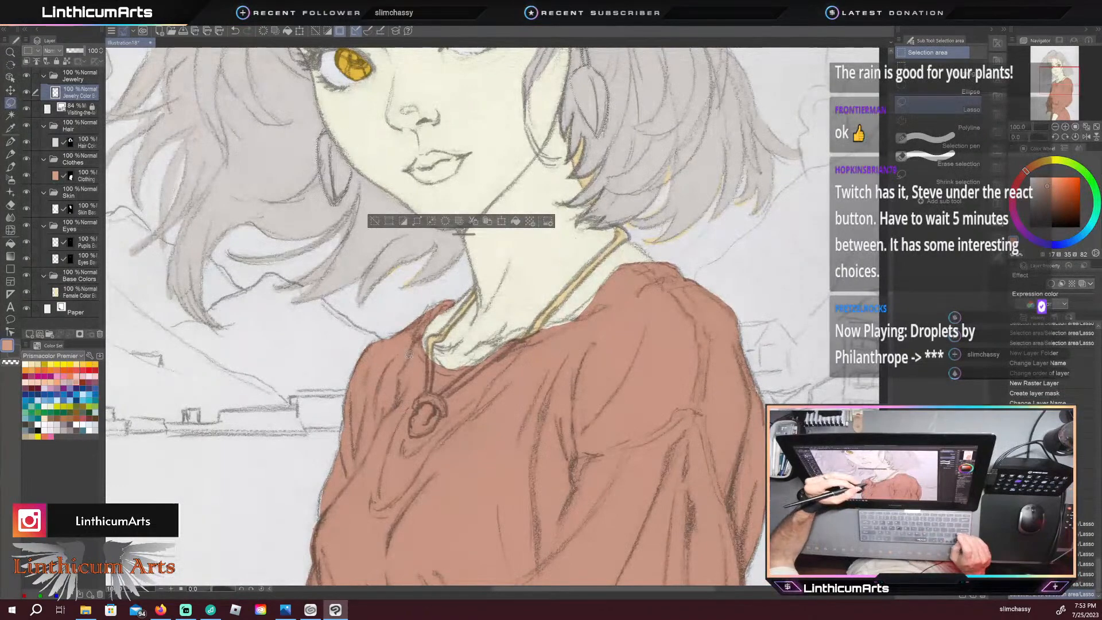
mouse_move(411, 436)
mouse_down()
mouse_move(421, 403)
mouse_move(432, 404)
mouse_move(441, 415)
mouse_move(412, 438)
mouse_up()
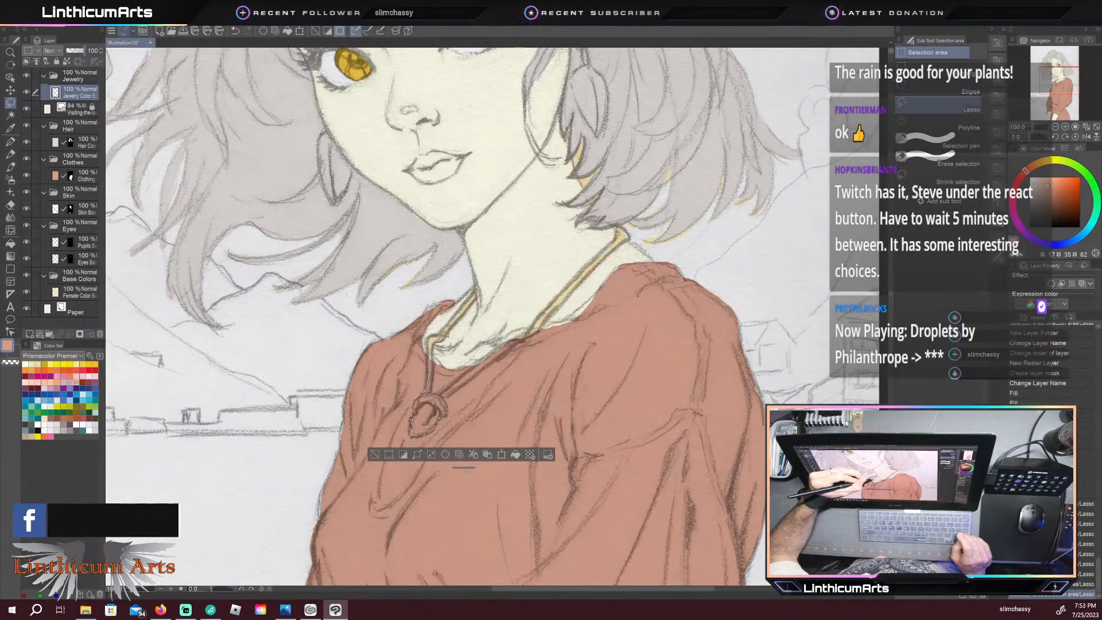
drag(434, 384, 432, 391)
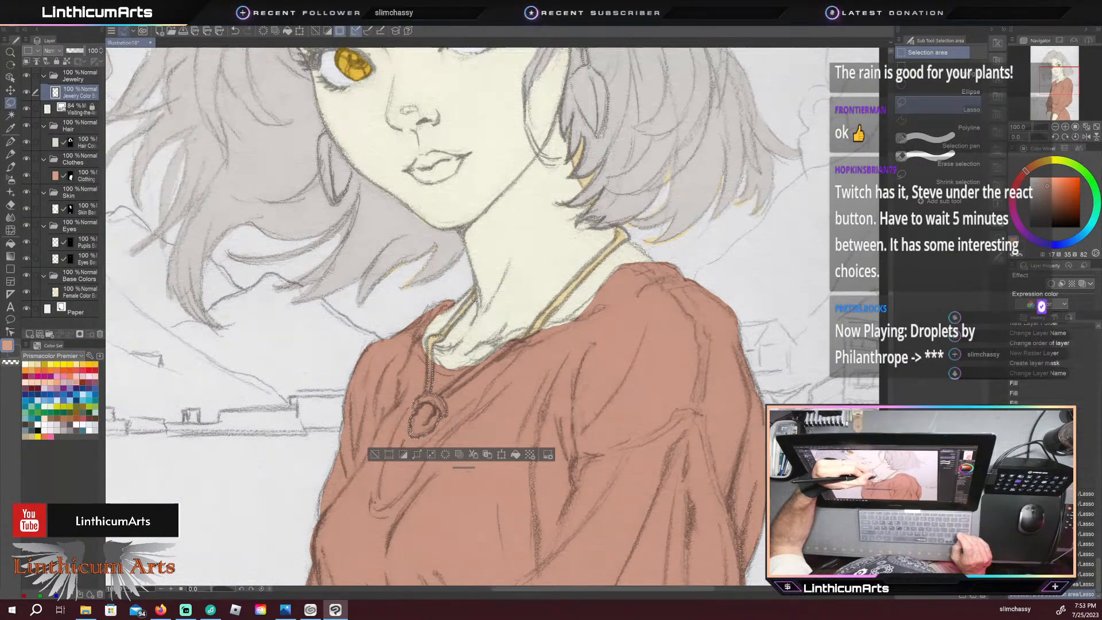
mouse_move(476, 291)
mouse_down()
mouse_move(440, 330)
mouse_move(459, 310)
mouse_up()
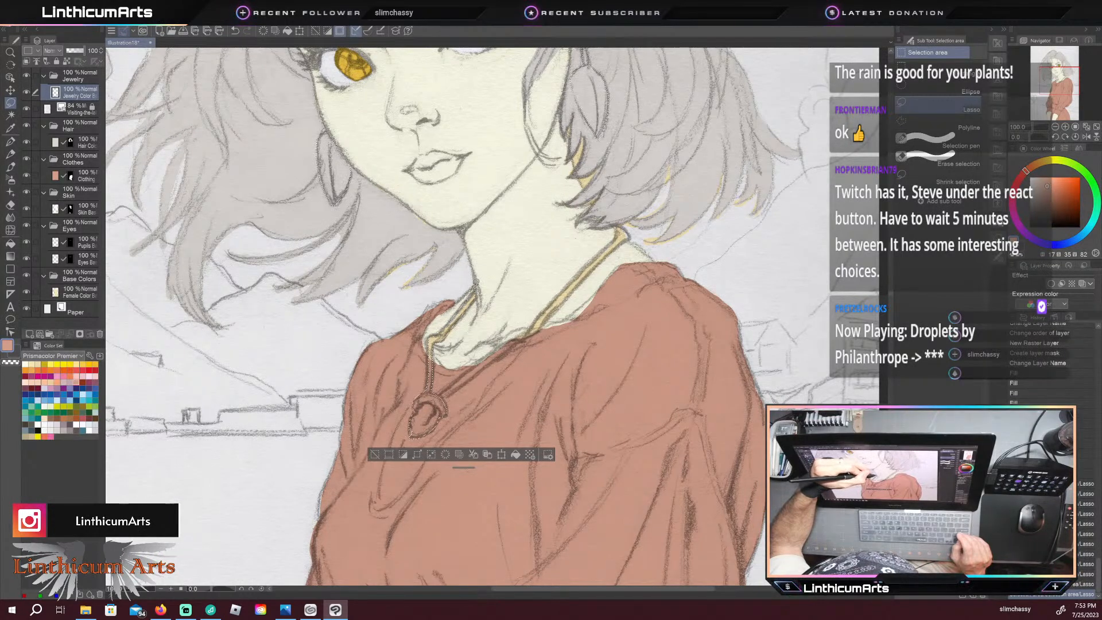
mouse_move(484, 286)
mouse_down()
mouse_move(463, 380)
mouse_move(513, 334)
mouse_up()
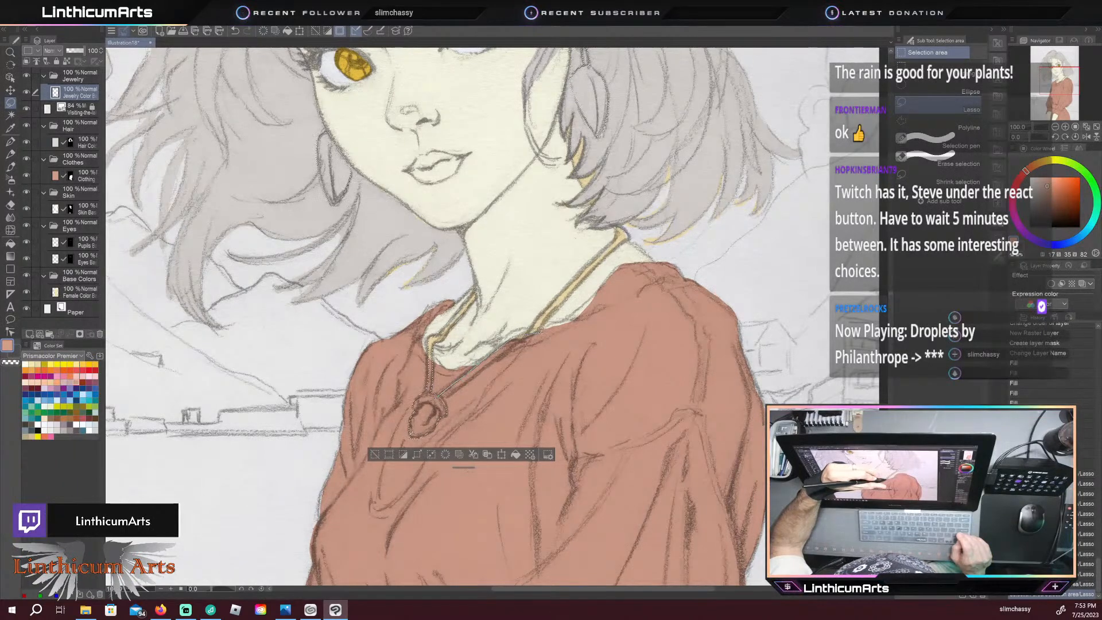
drag(476, 375, 441, 395)
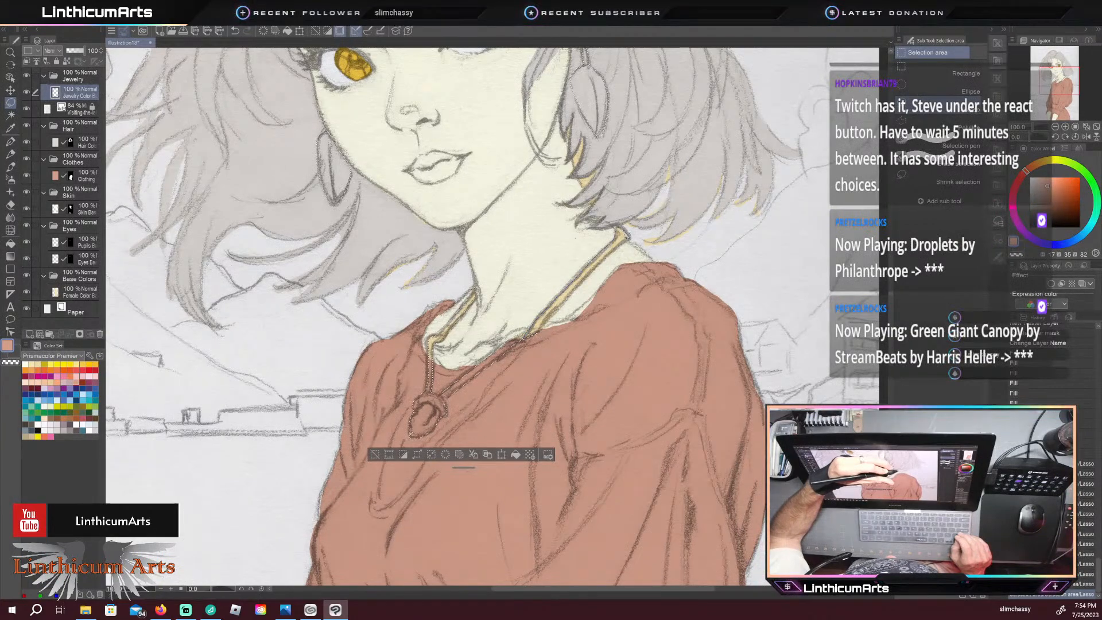
drag(623, 232, 599, 251)
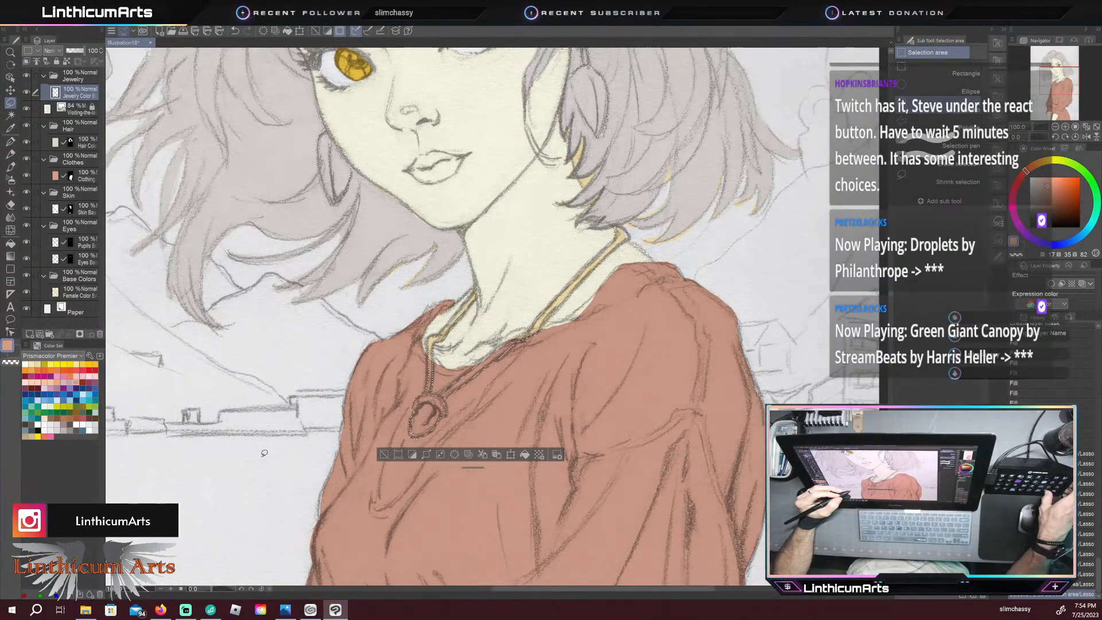
Step: Check the whole figure for further jewelry and mask the Jewelry Color Base layer outside the lasso selection
key(ctrl+minus)
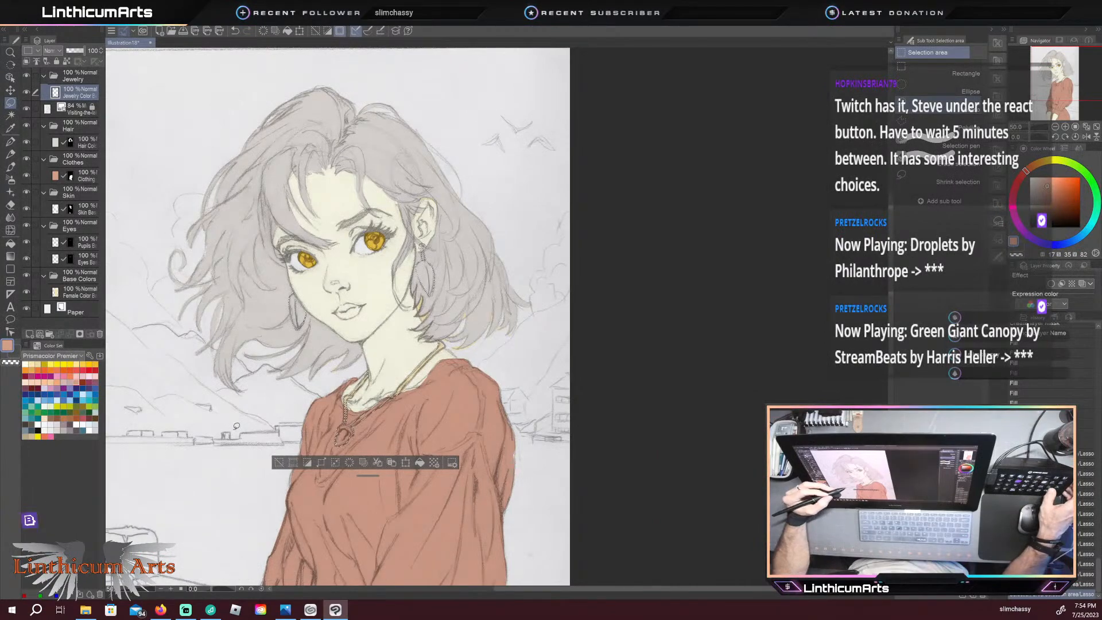
drag(227, 487, 306, 206)
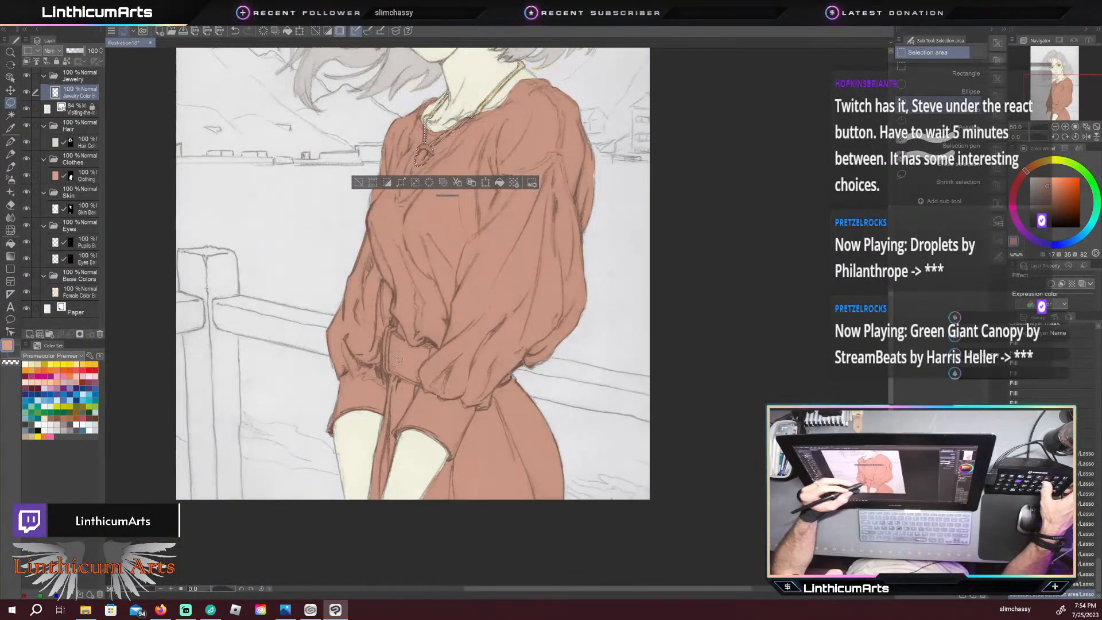
drag(393, 360, 277, 307)
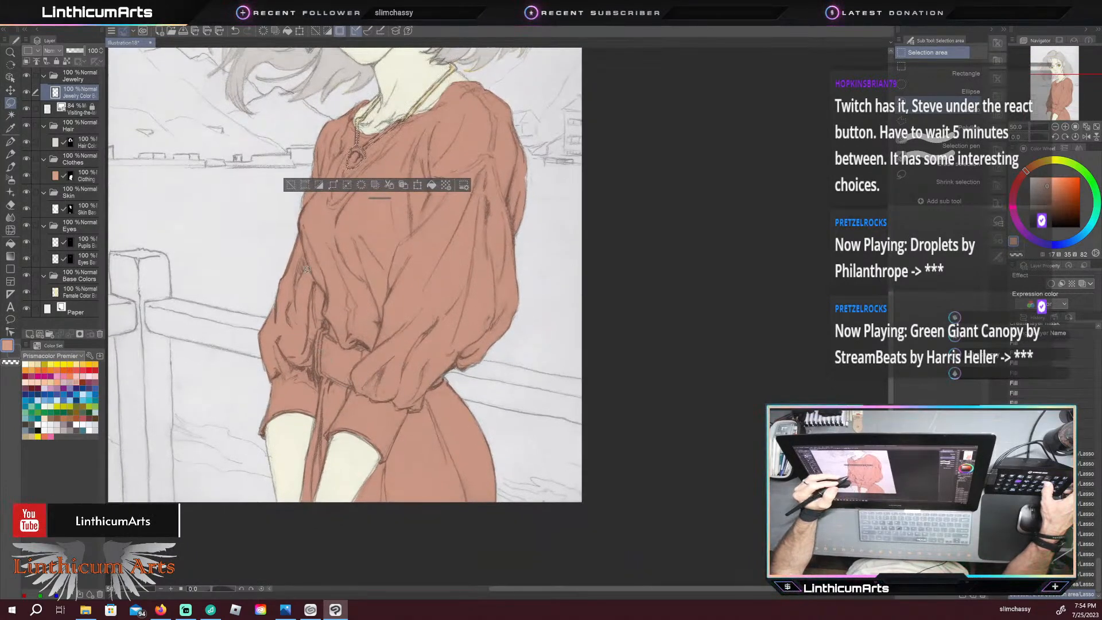
drag(292, 275, 334, 498)
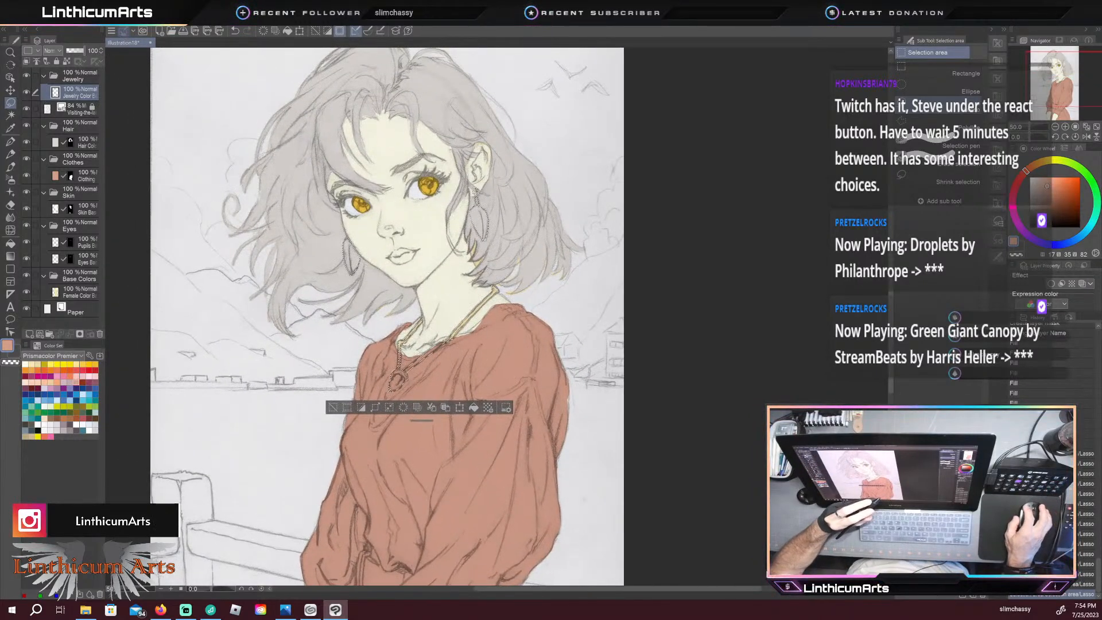
click(122, 20)
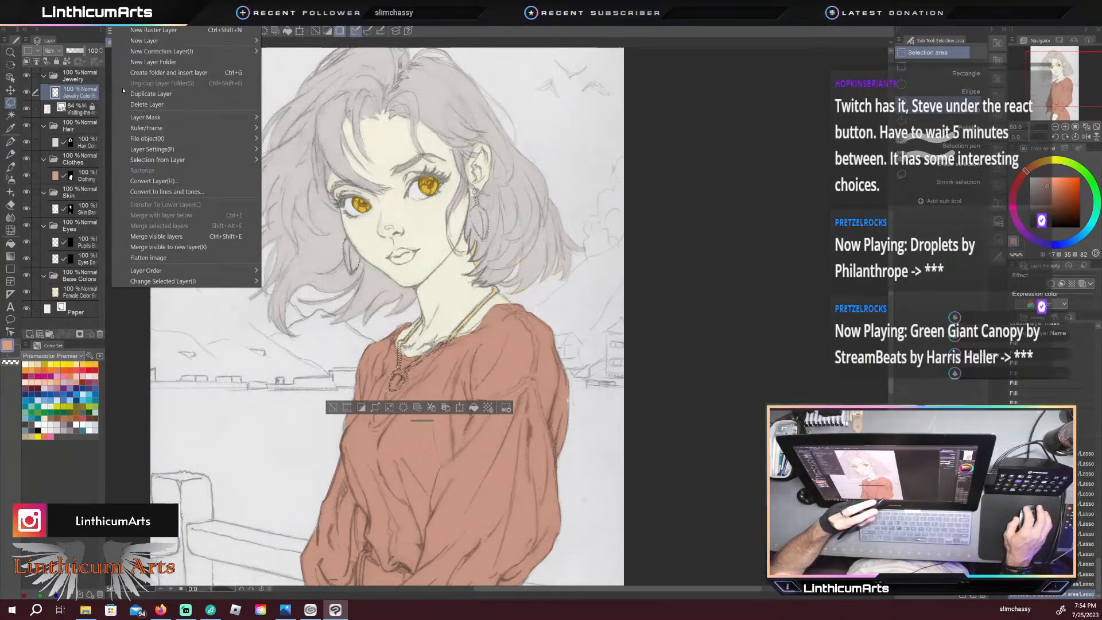
mouse_move(212, 117)
click(289, 120)
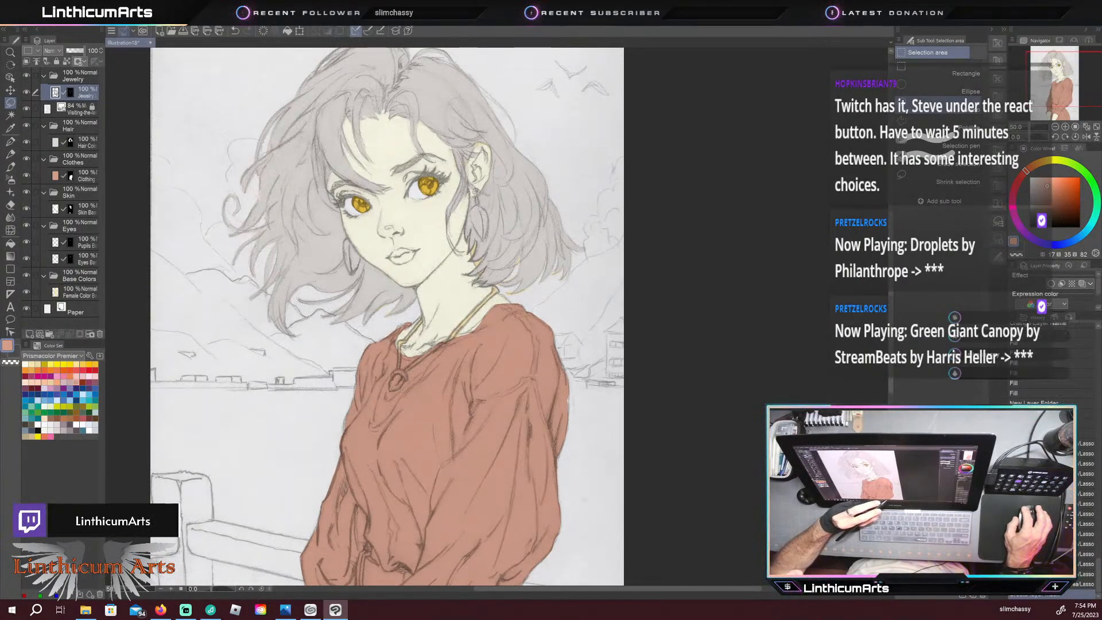
Step: Fill the masked jewelry layer with bright yellow and move the Jewelry folder below the sketch layer
click(61, 364)
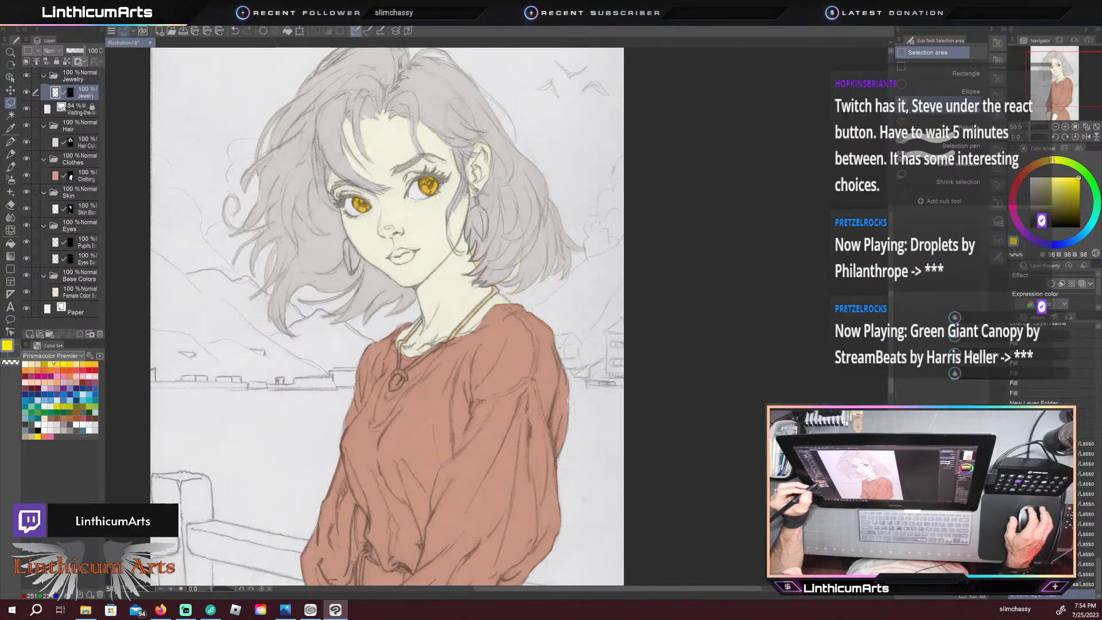
key(alt+BackSpace)
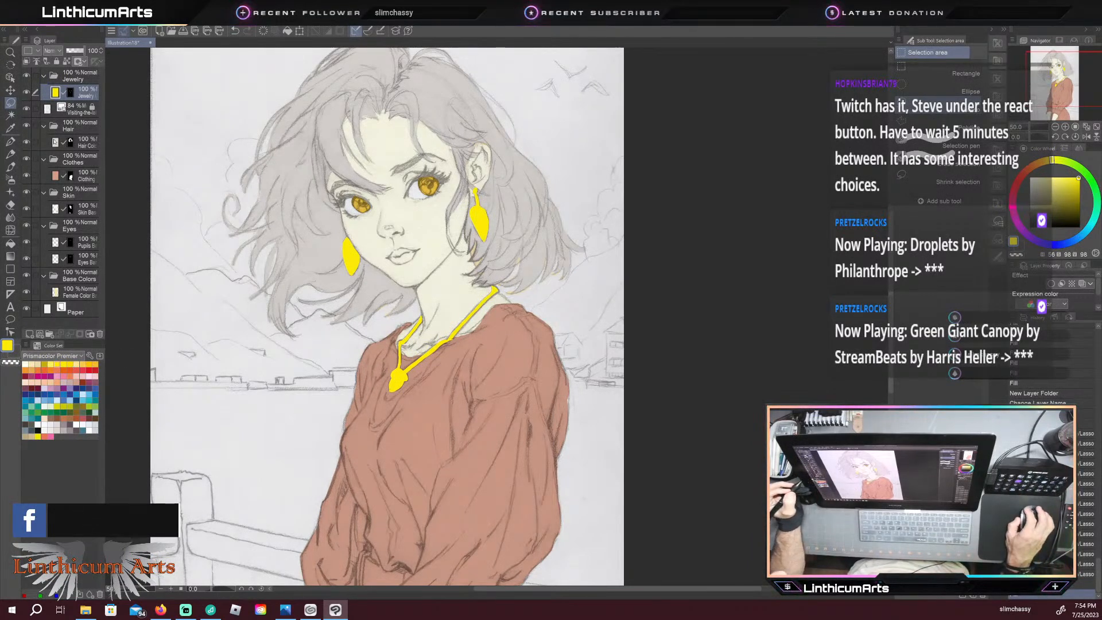
drag(54, 76, 49, 113)
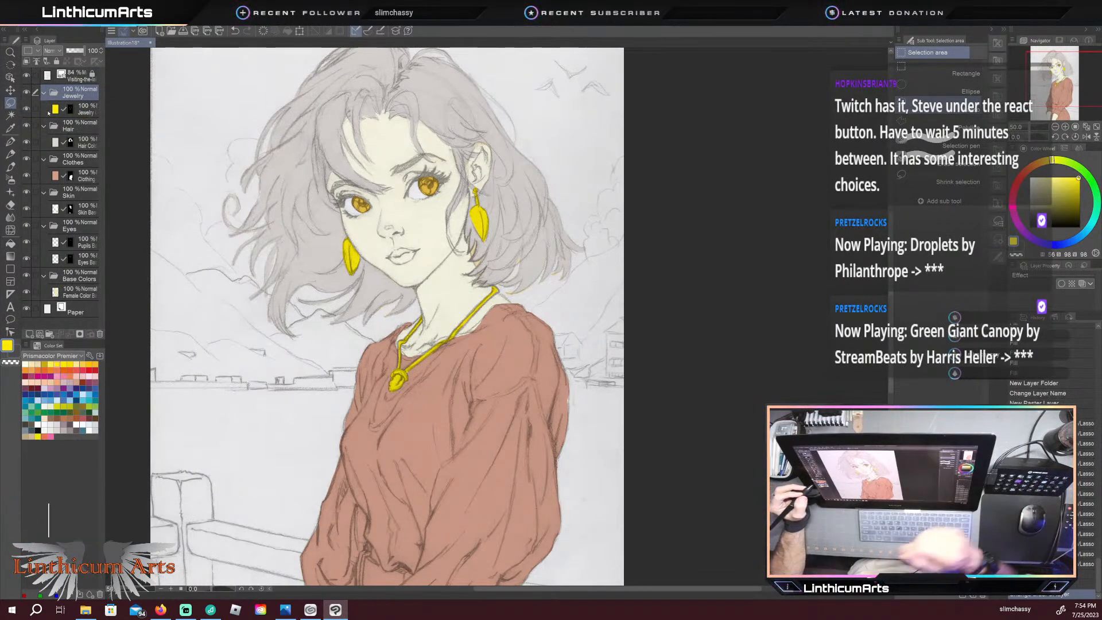
Step: Try other yellow swatches on the jewelry layer and refill it with a golden orange-yellow
click(55, 366)
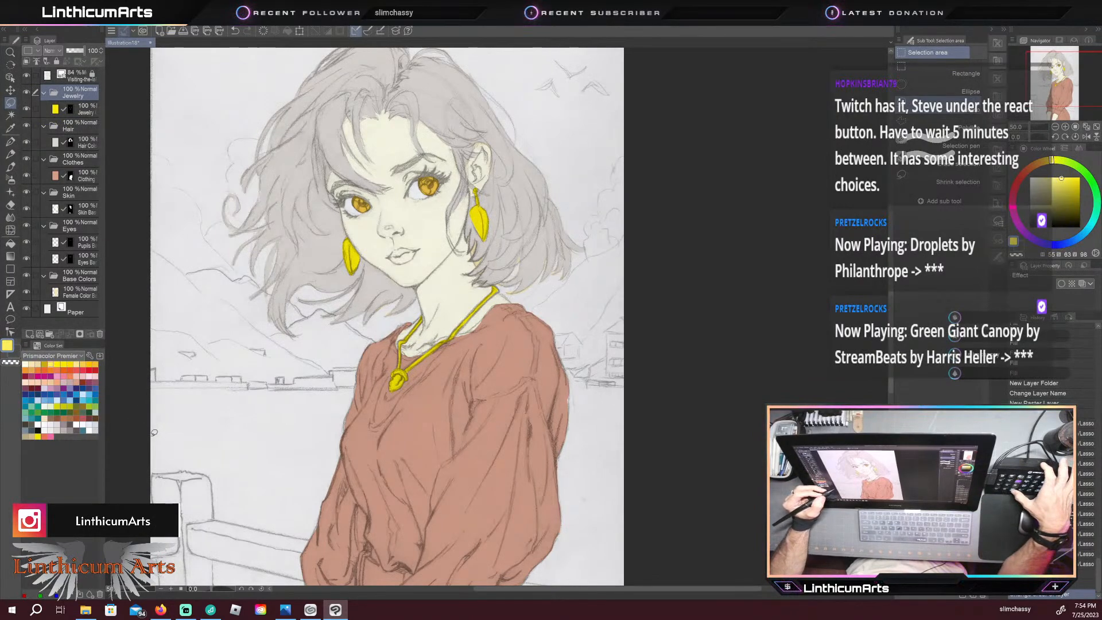
click(69, 365)
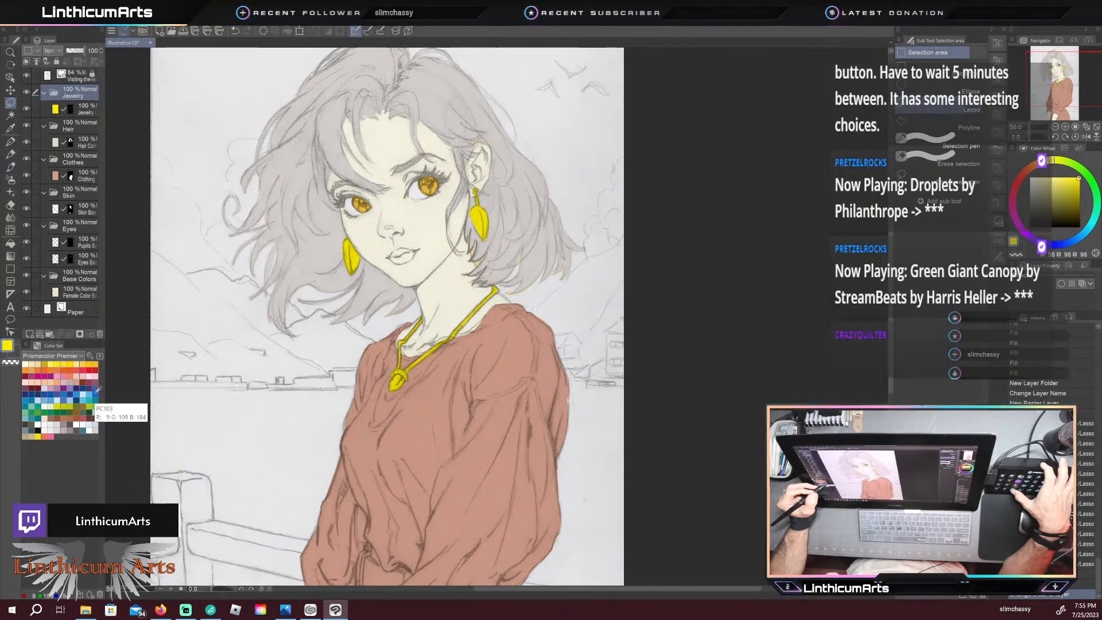
click(59, 109)
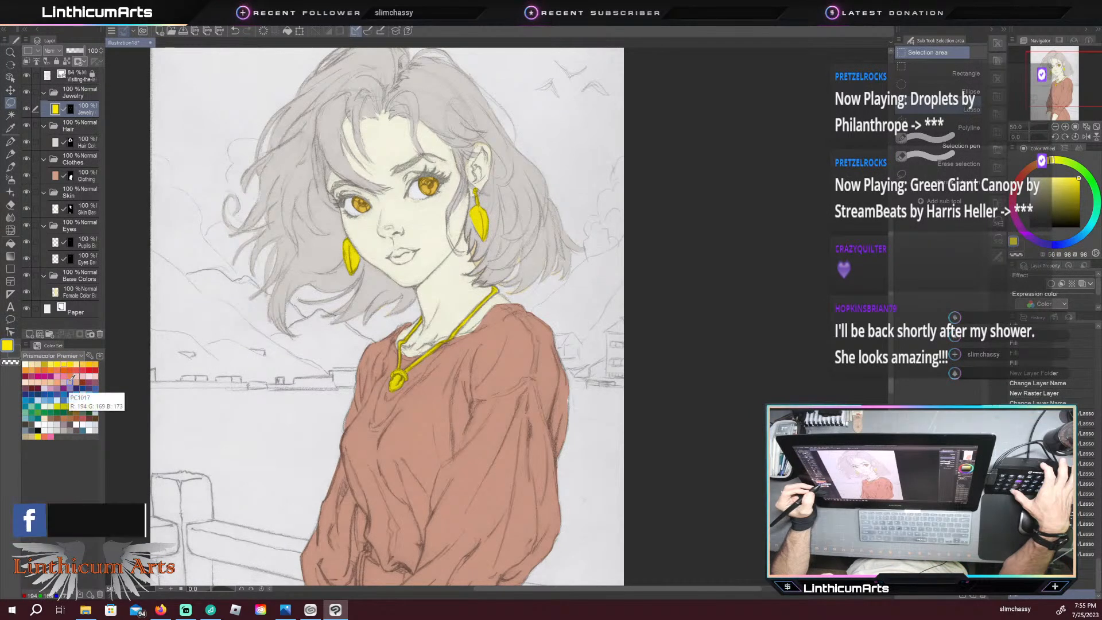
click(57, 364)
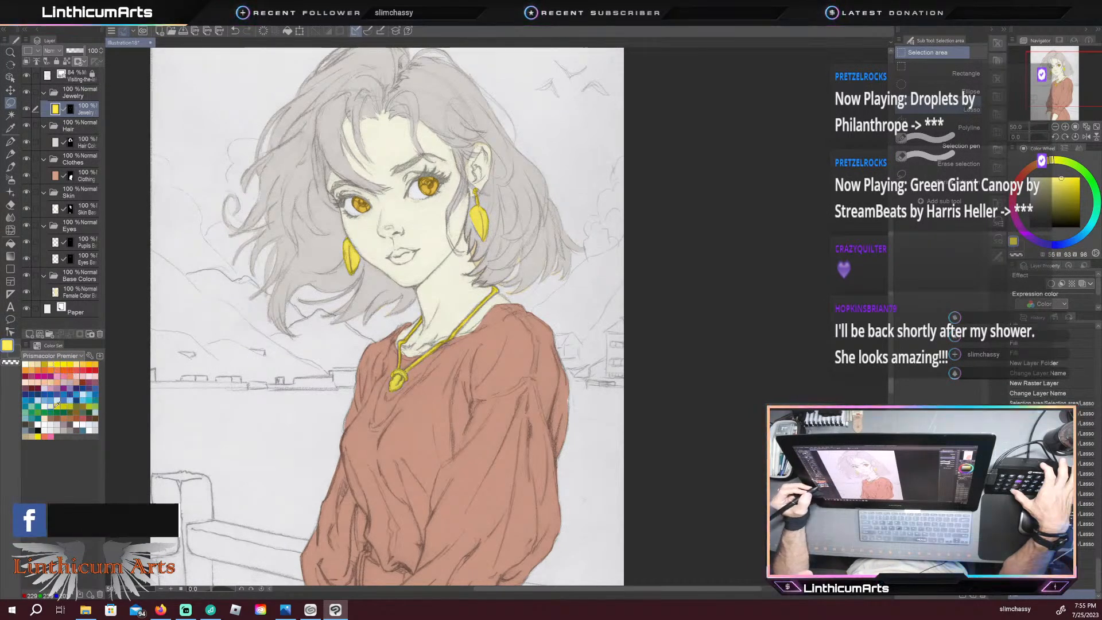
click(38, 437)
key(alt+Delete)
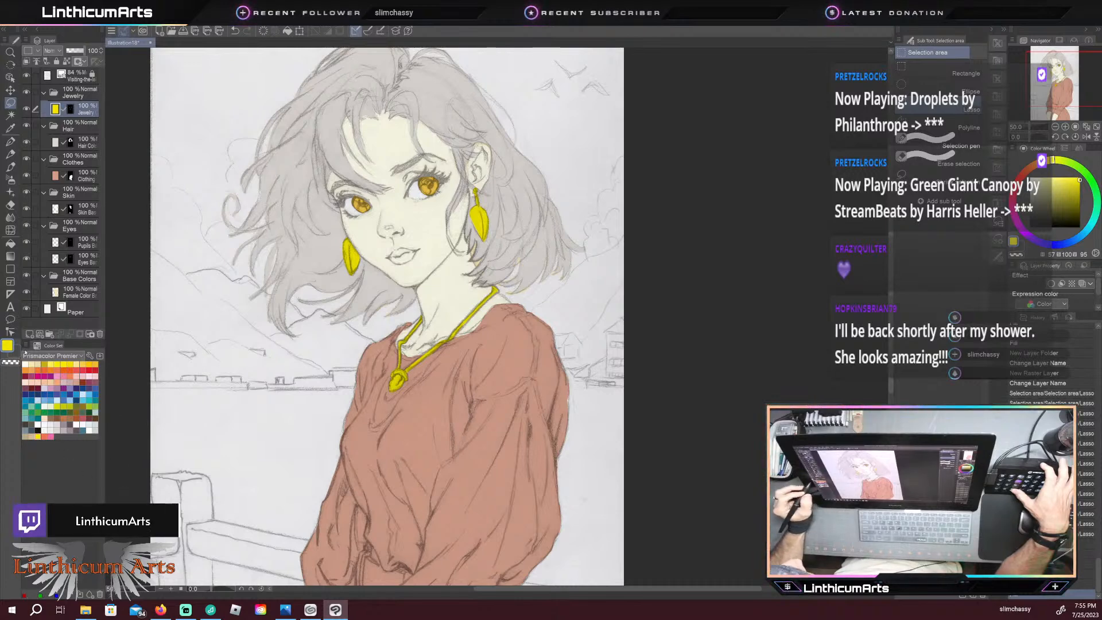
click(98, 364)
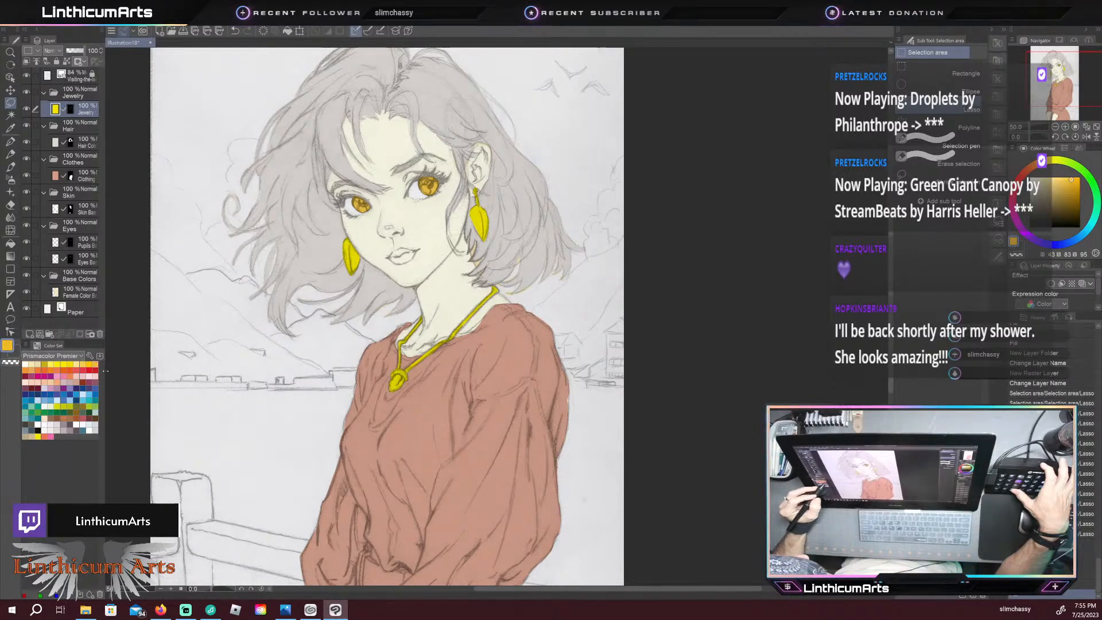
key(alt+BackSpace)
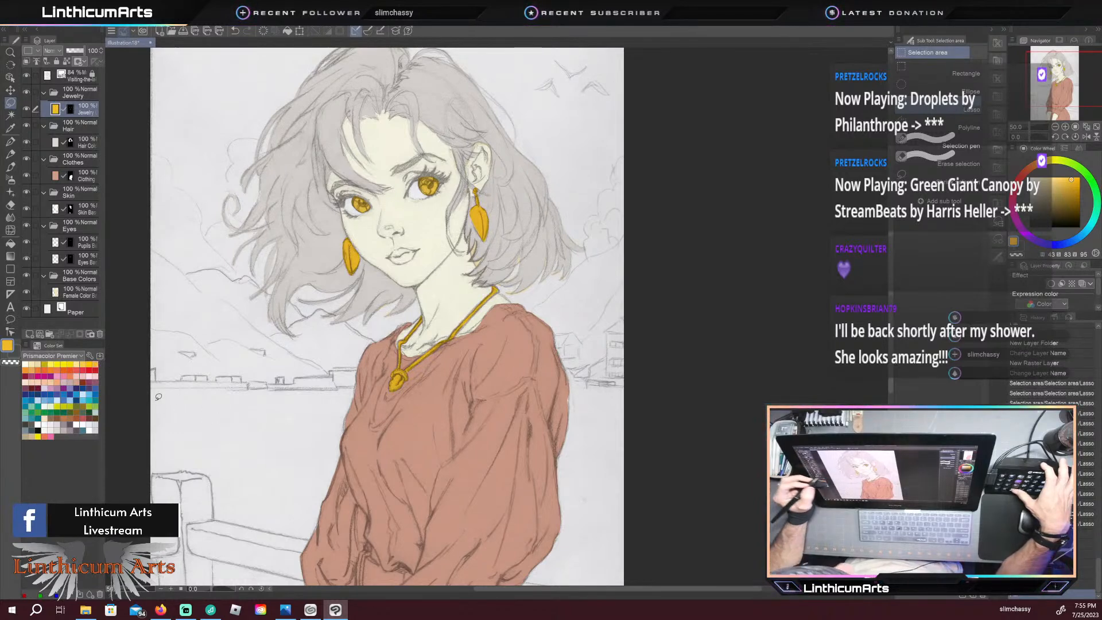
Step: Collapse the Base Colors, Eyes, Skin, Clothes, Hair and Jewelry folders in the layer list
key(ctrl+minus)
drag(232, 458, 239, 391)
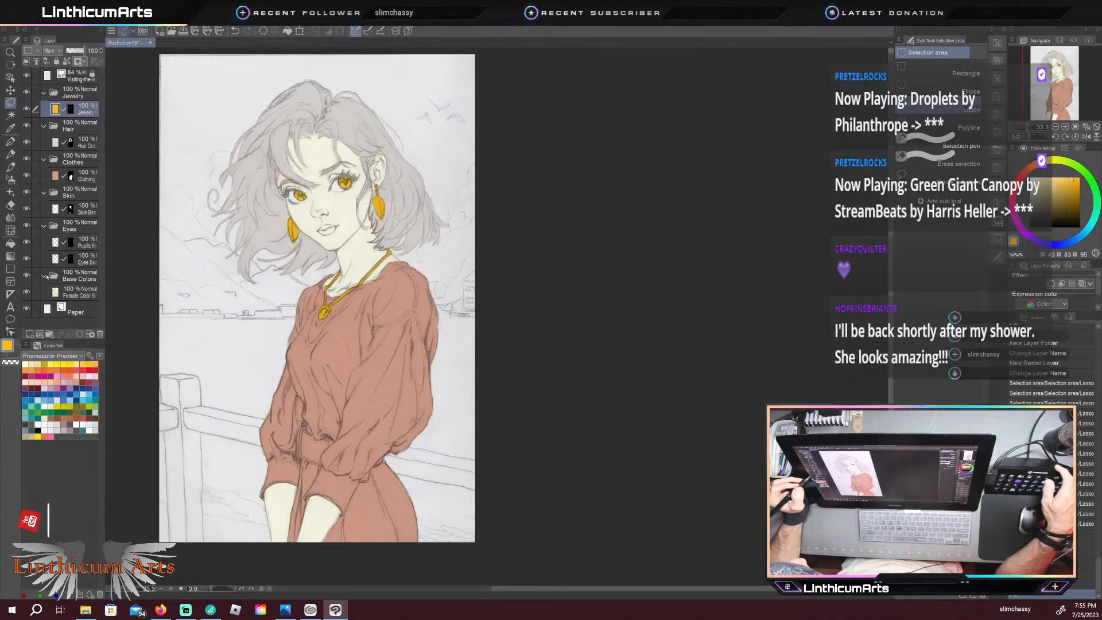
click(44, 276)
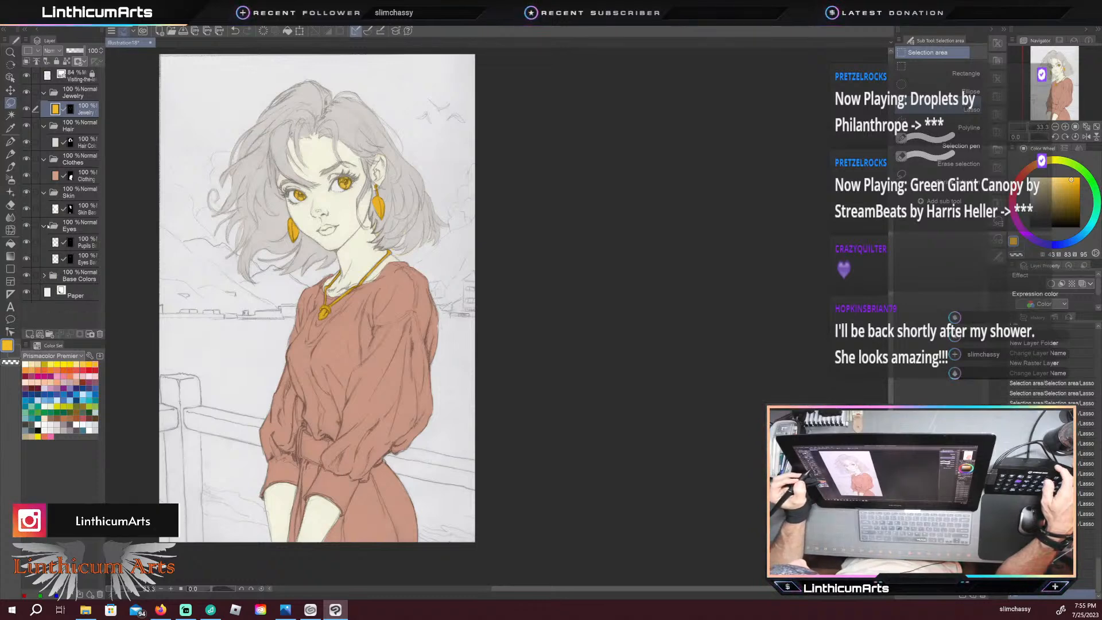
click(44, 225)
click(43, 193)
click(43, 159)
click(43, 125)
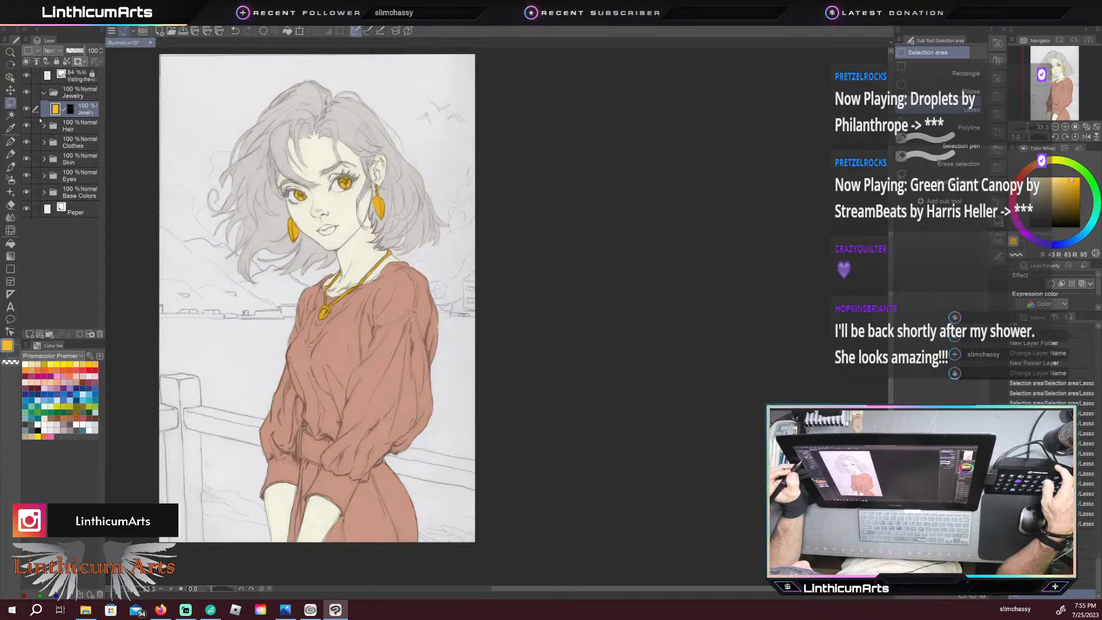
click(43, 92)
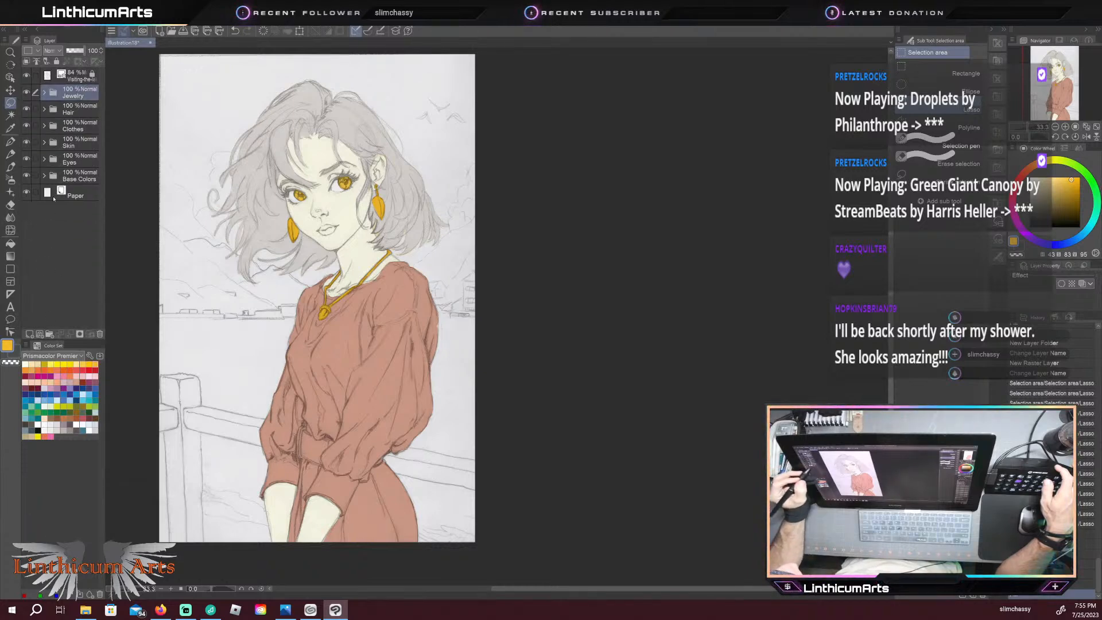
Step: Create a new layer folder above the sketch layer and name it Female Figure
click(48, 76)
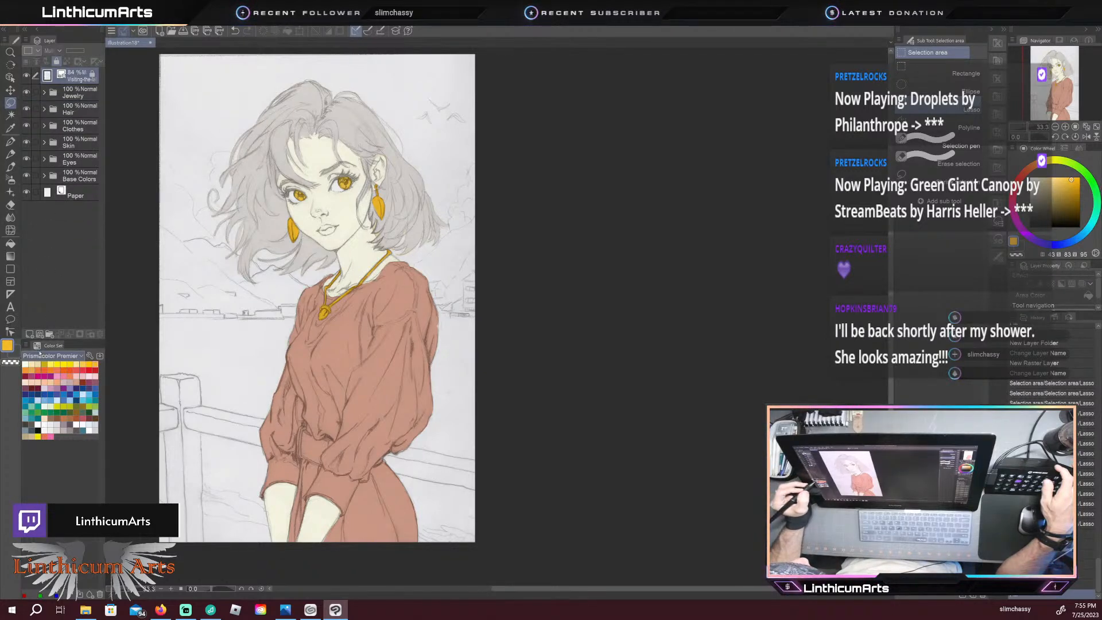
key(ctrl+g)
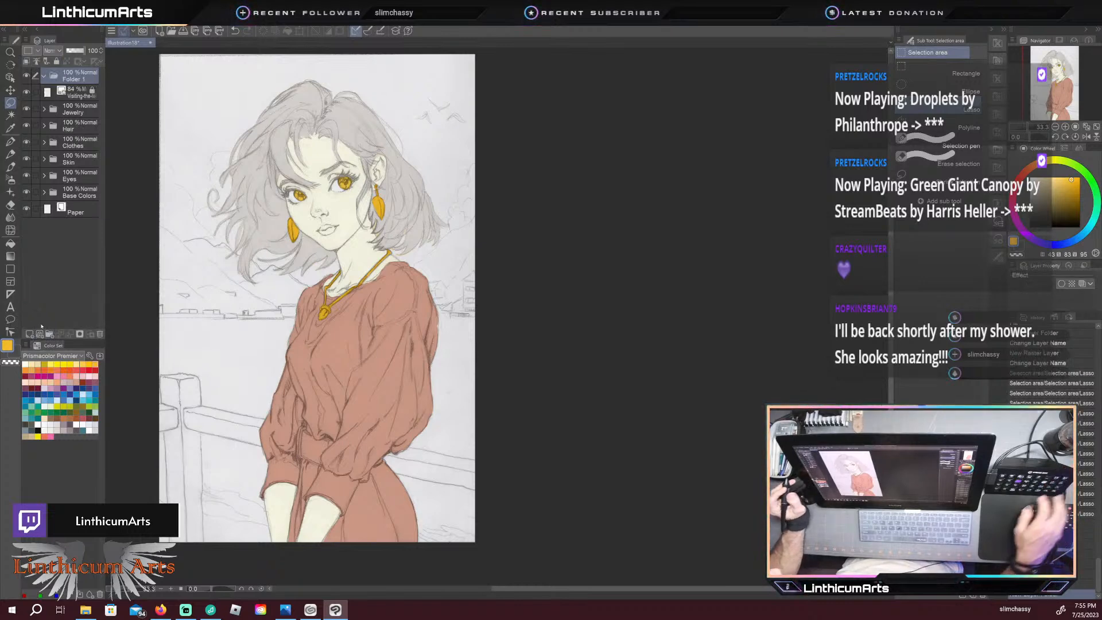
double_click(74, 78)
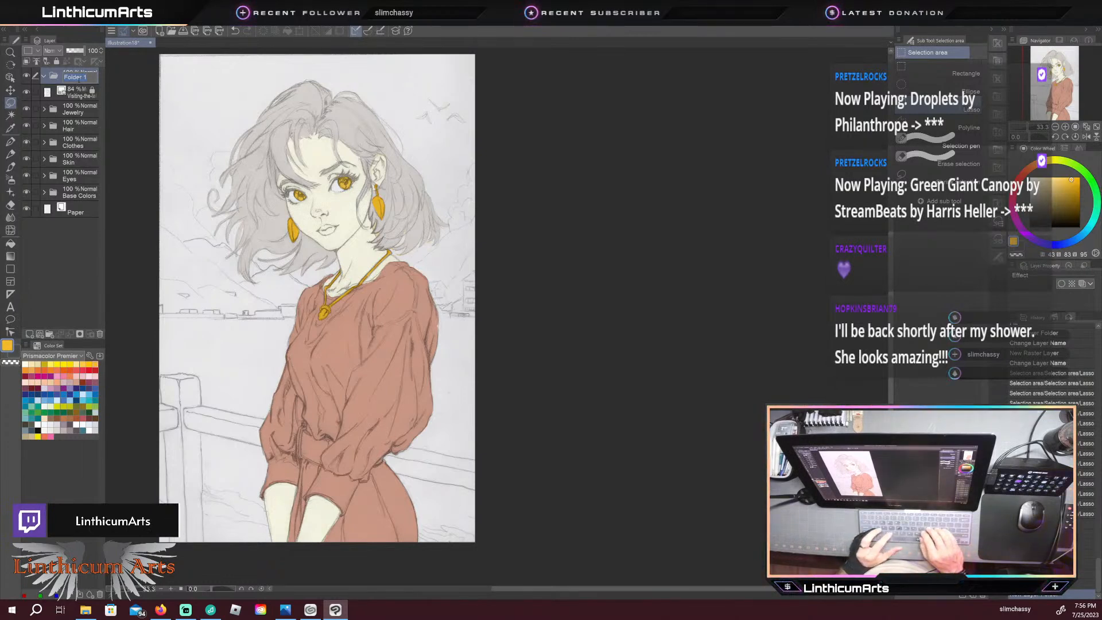
text(emale Figure)
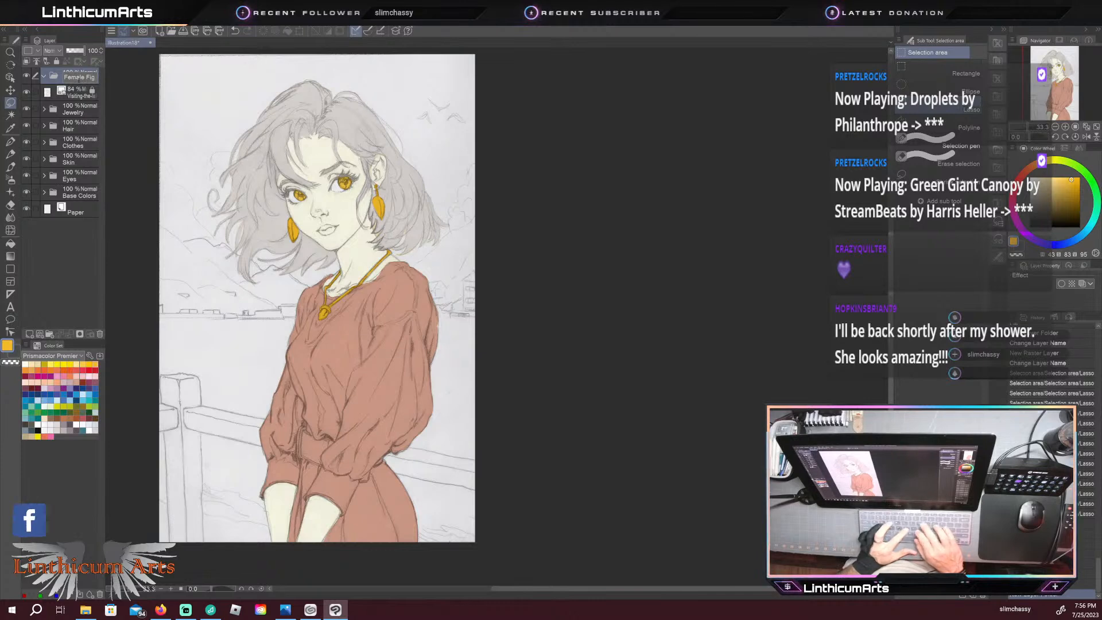
key(Return)
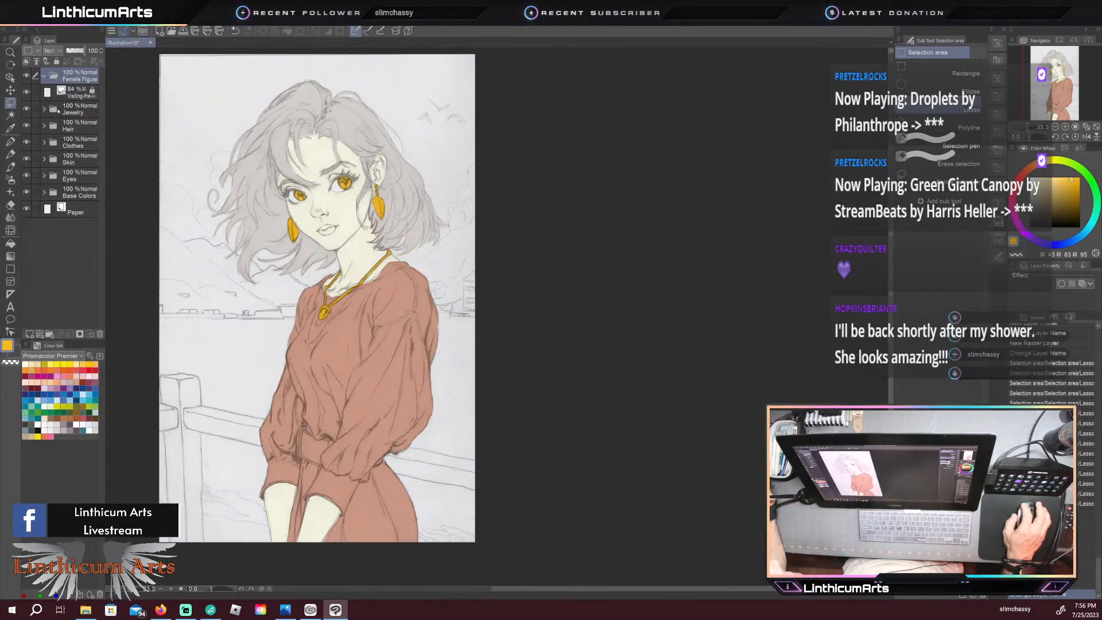
Step: Move the Jewelry, Hair, Clothes, Skin and Eyes folders into the Female Figure folder and place the sketch layer above it
click(58, 112)
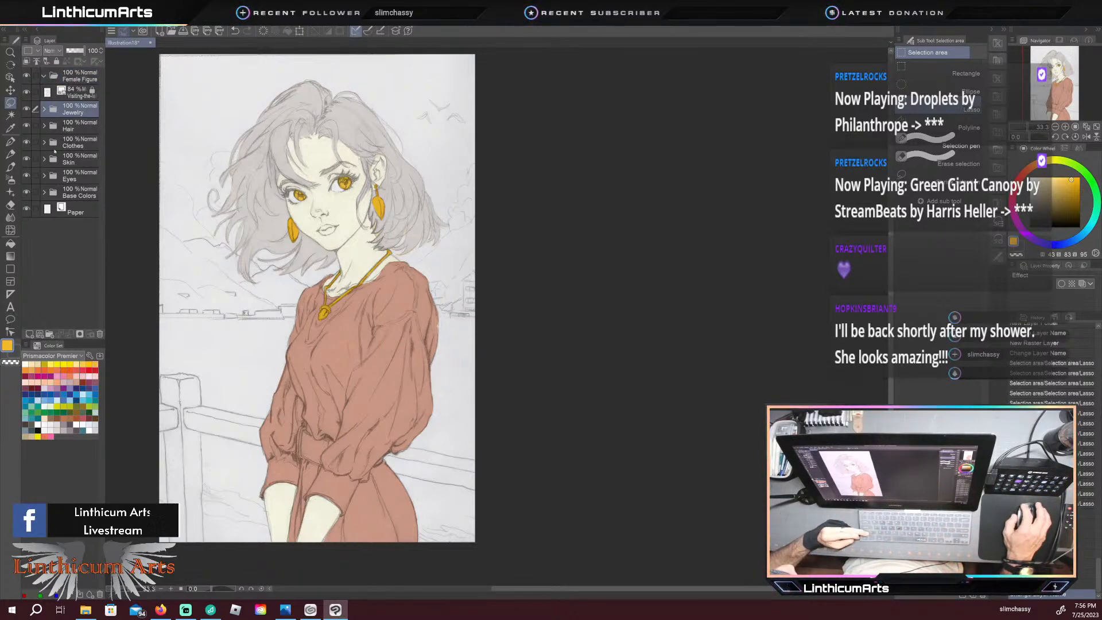
shift+click(59, 190)
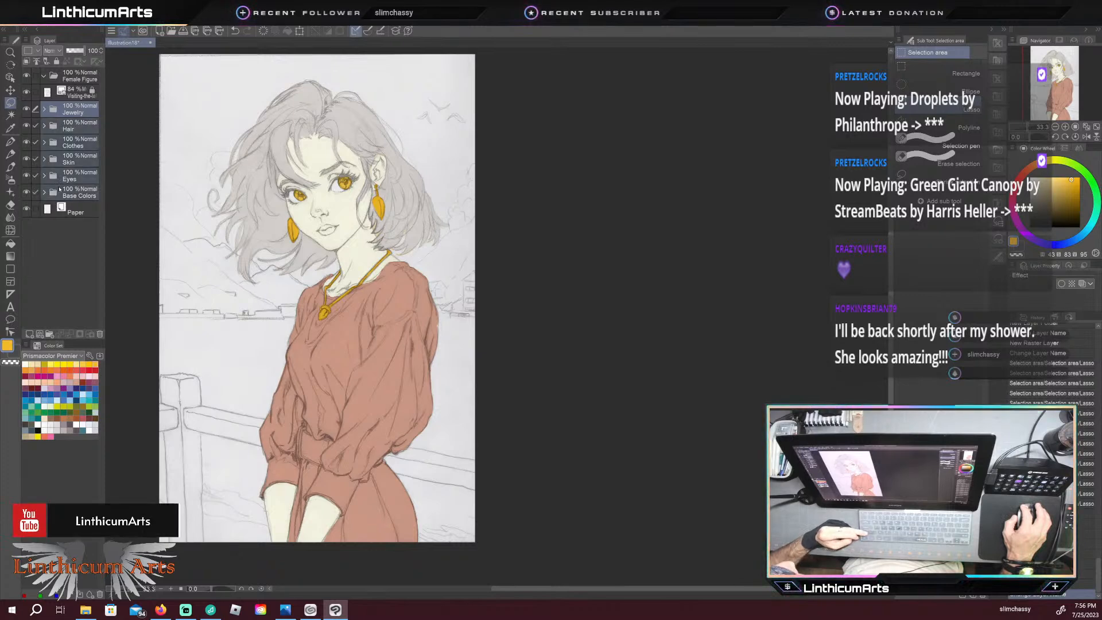
shift+click(56, 180)
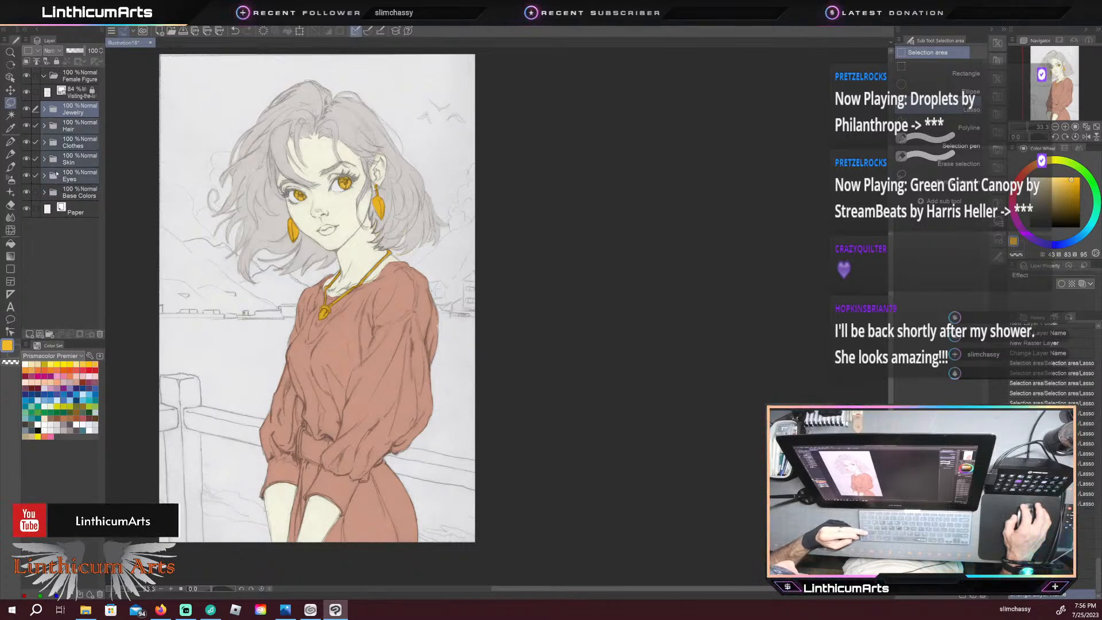
drag(56, 109, 56, 76)
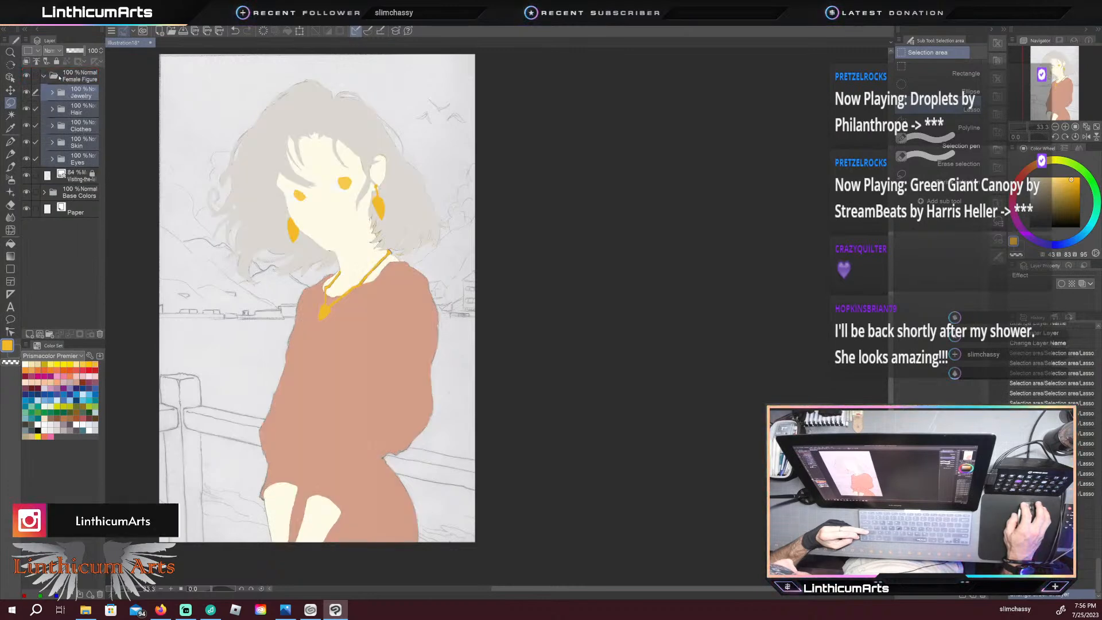
drag(60, 175, 54, 72)
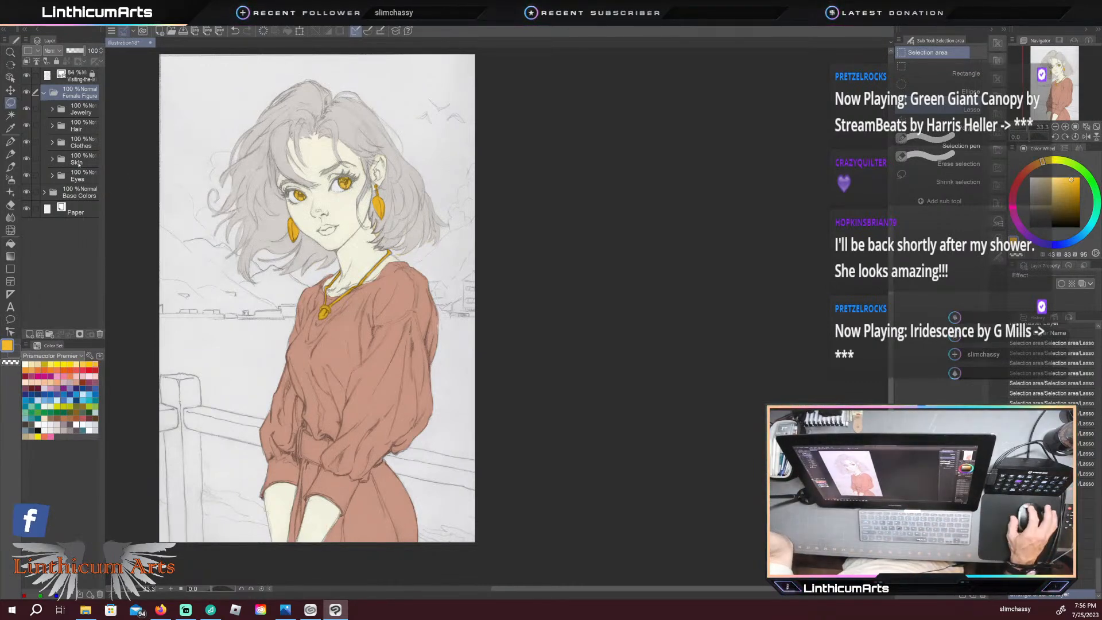
Step: Toggle the visibility of the Female Figure and Base Colors folders and expand Base Colors to compare the sketch with the grouped colours
click(27, 92)
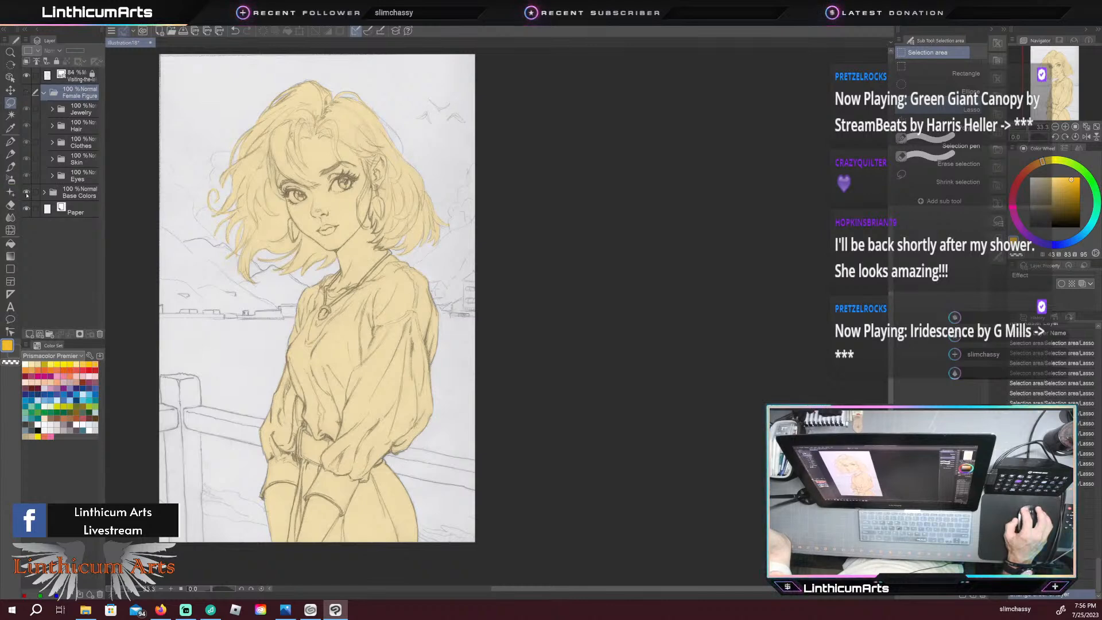
click(26, 193)
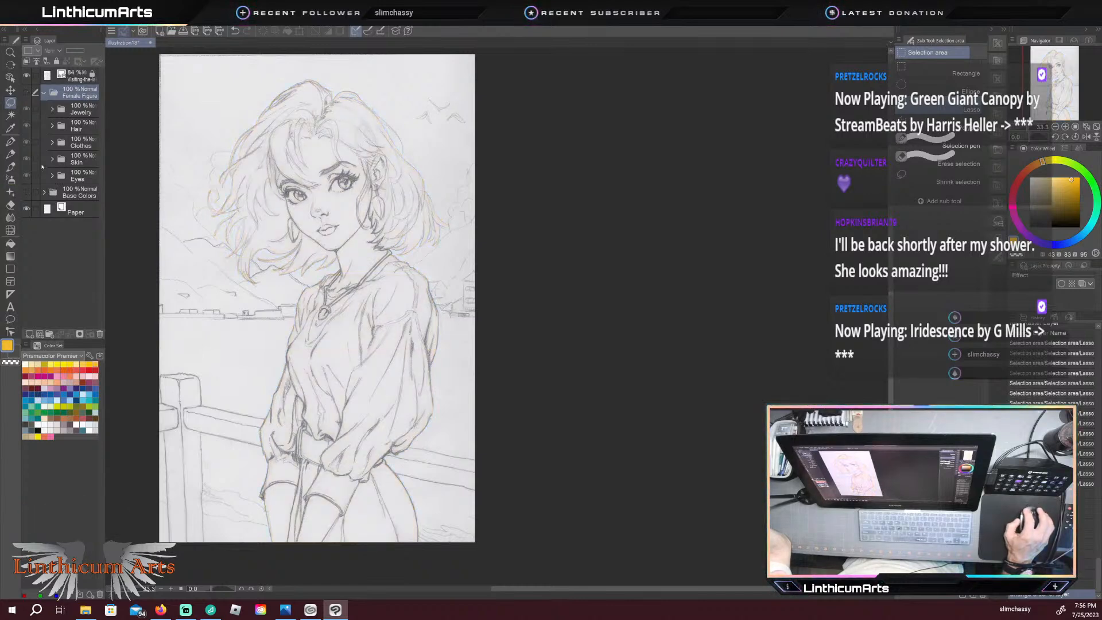
click(26, 92)
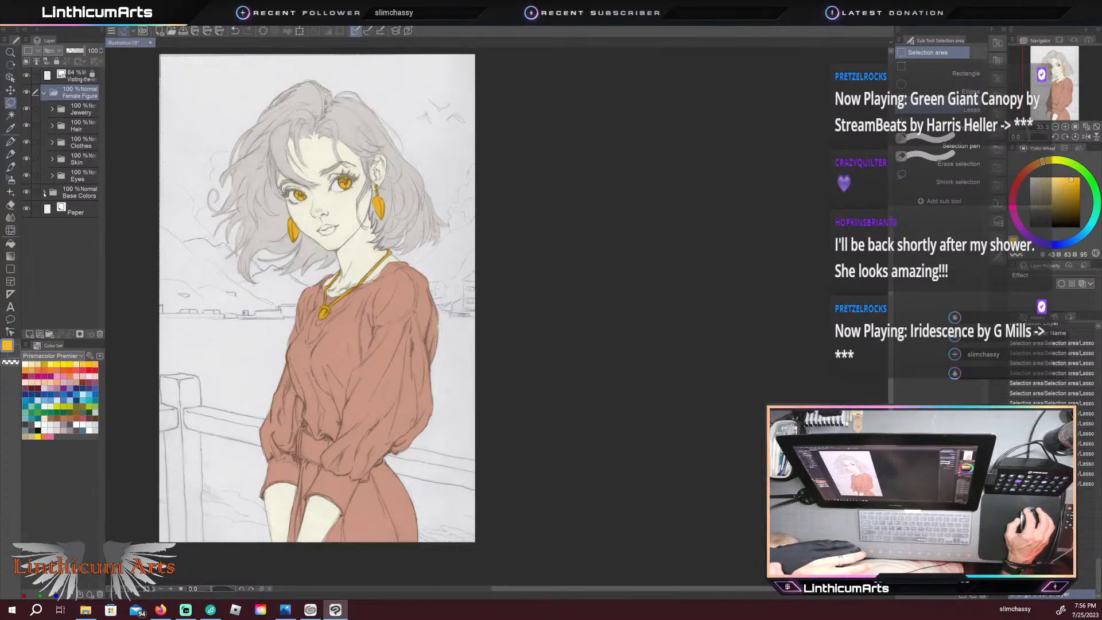
click(44, 192)
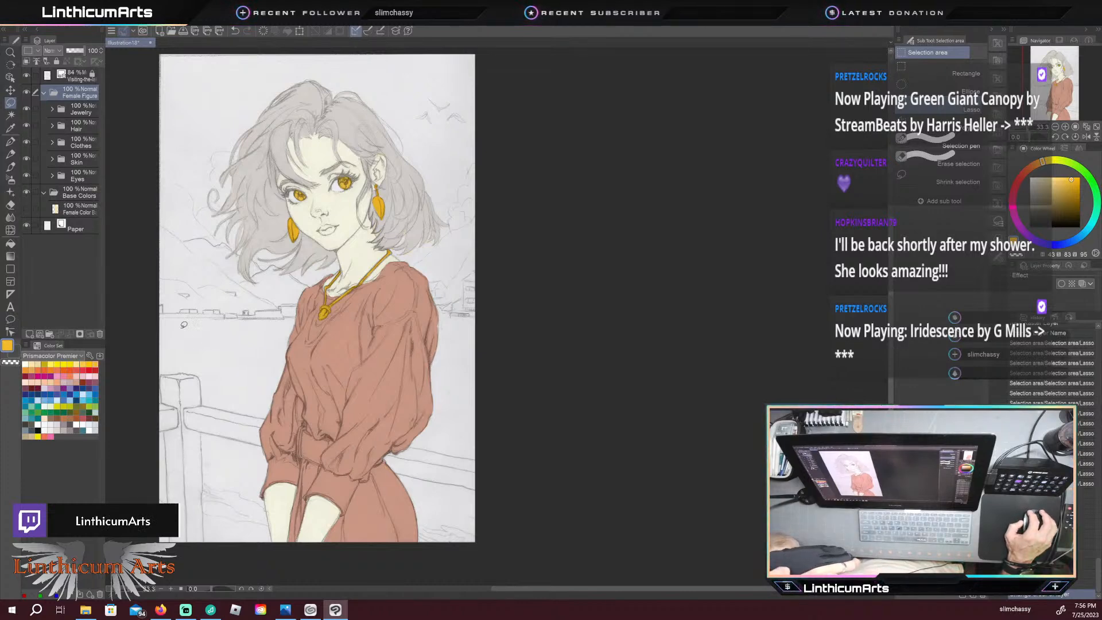
click(27, 93)
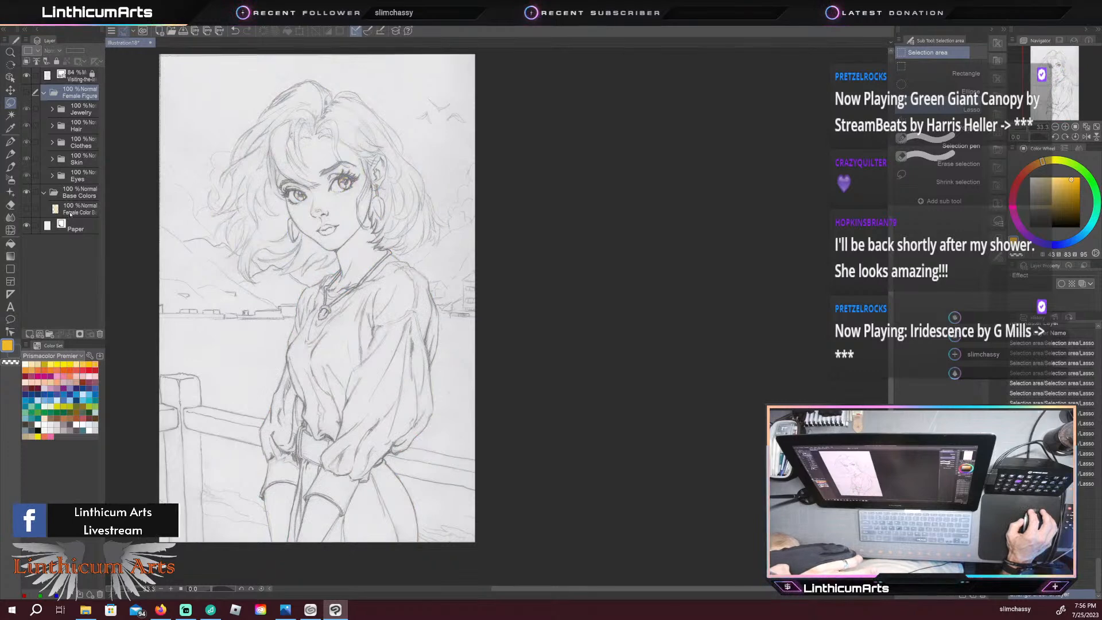
Step: Create a new layer folder directly above the Paper layer and name it Background
click(71, 212)
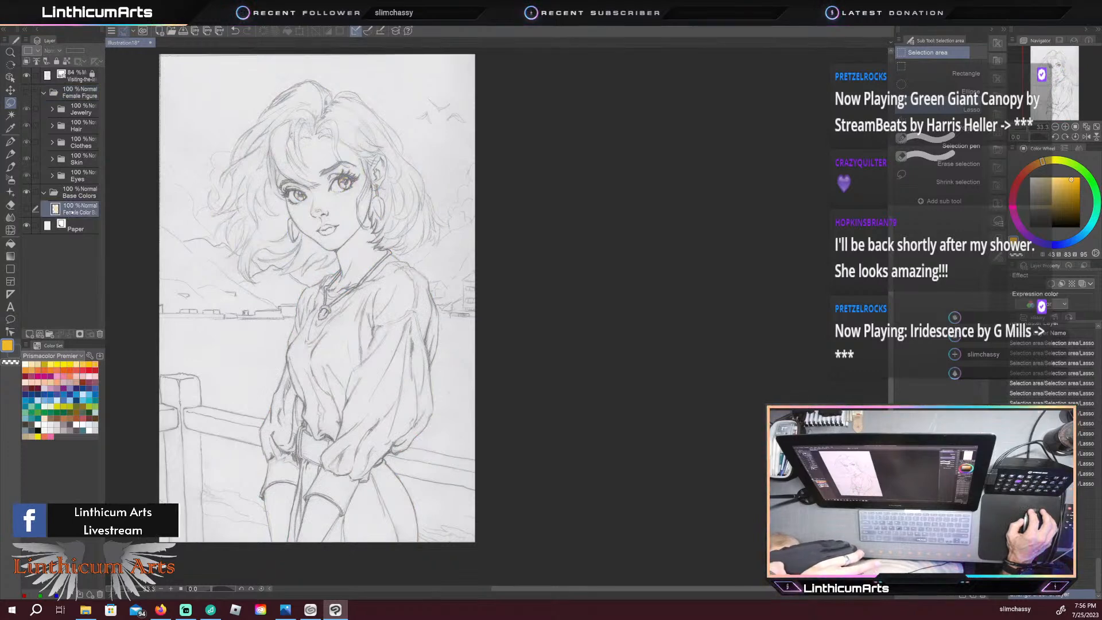
click(73, 194)
click(69, 229)
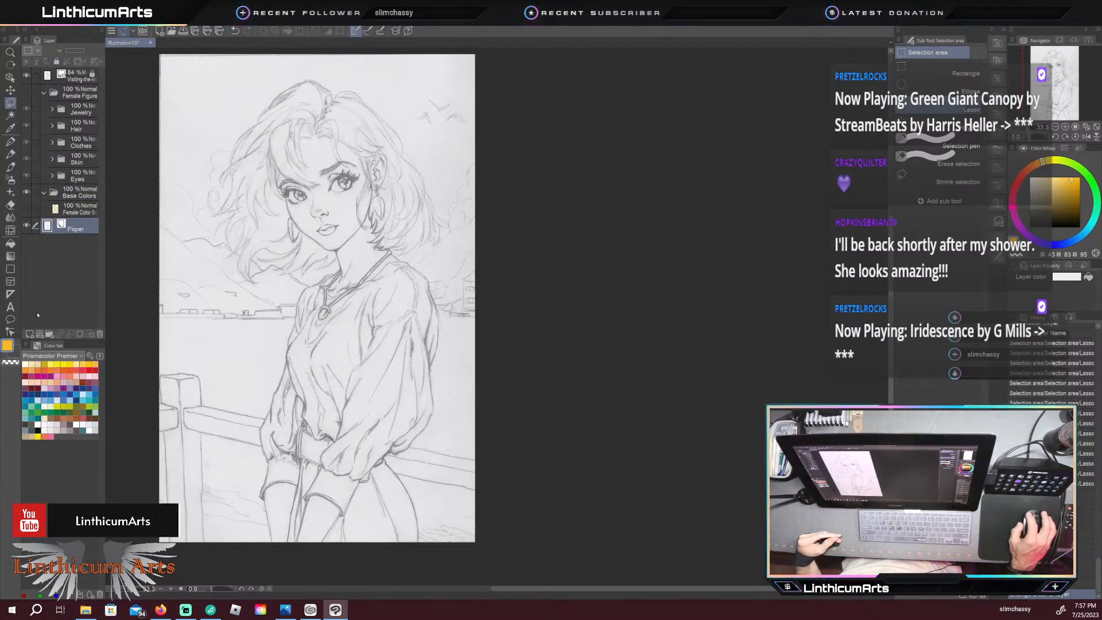
click(49, 334)
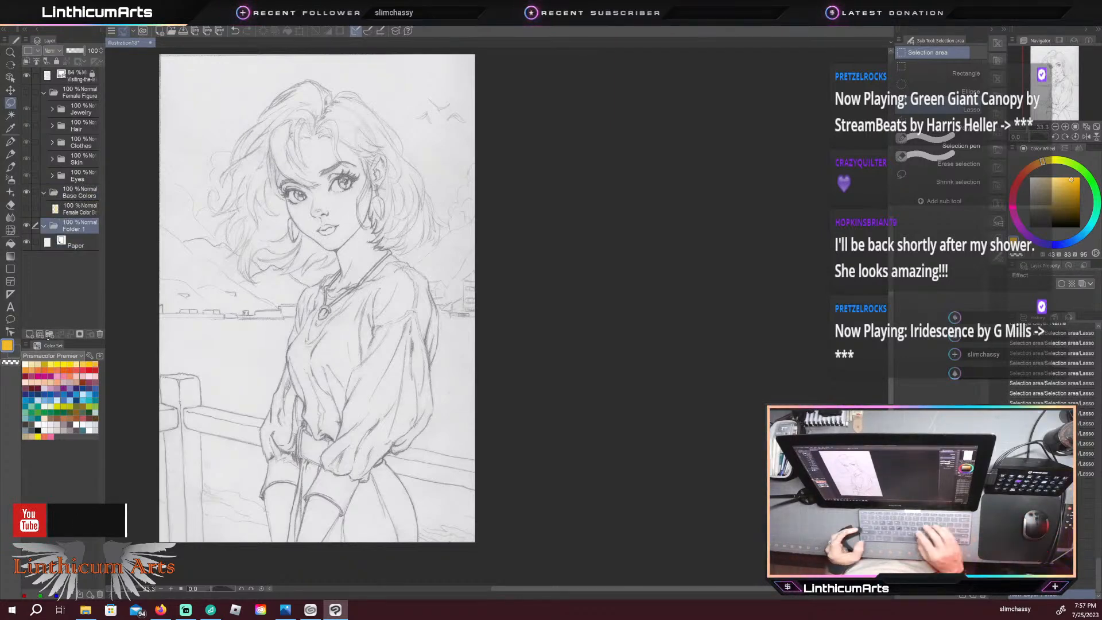
double_click(74, 230)
text(Background)
key(Return)
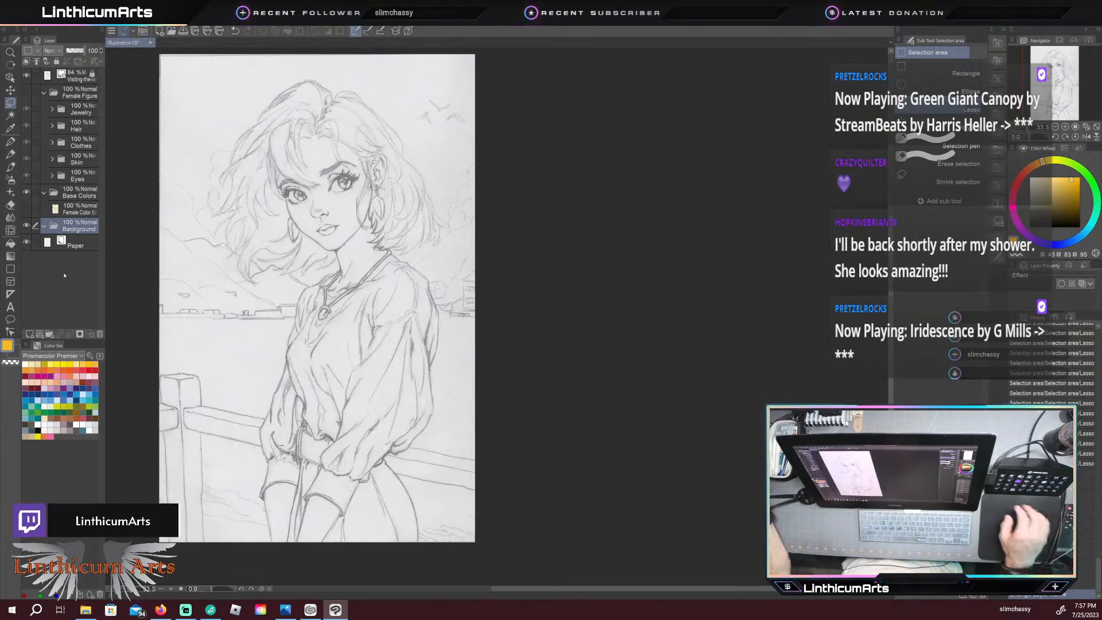
Step: Add a new layer inside the Background folder and fill the whole canvas with a pale blue swatch
key(ctrl+shift+n)
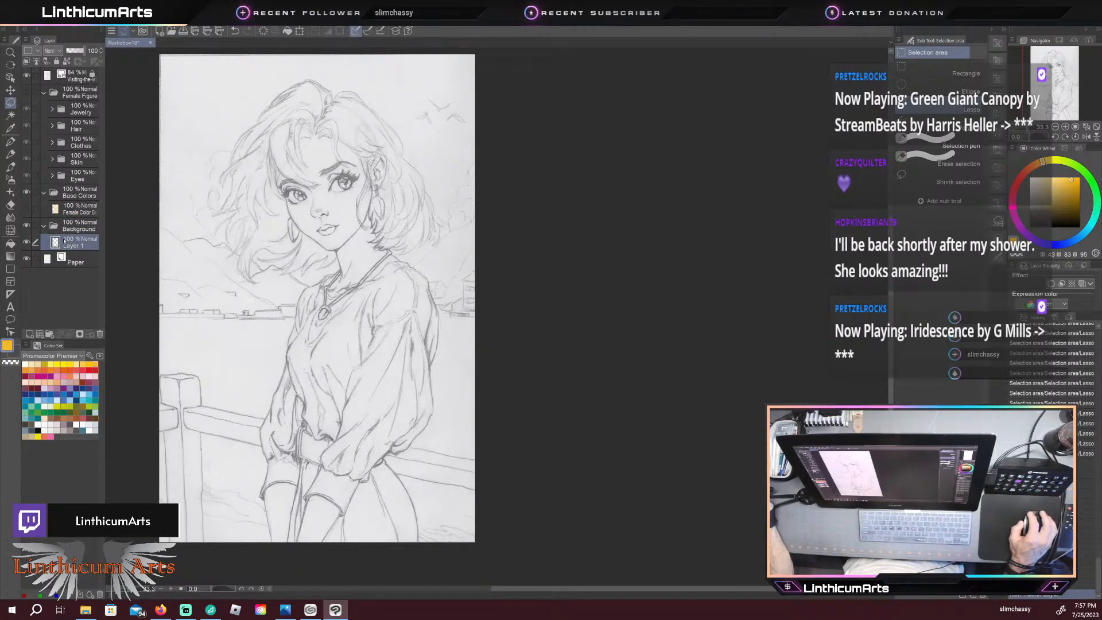
click(26, 92)
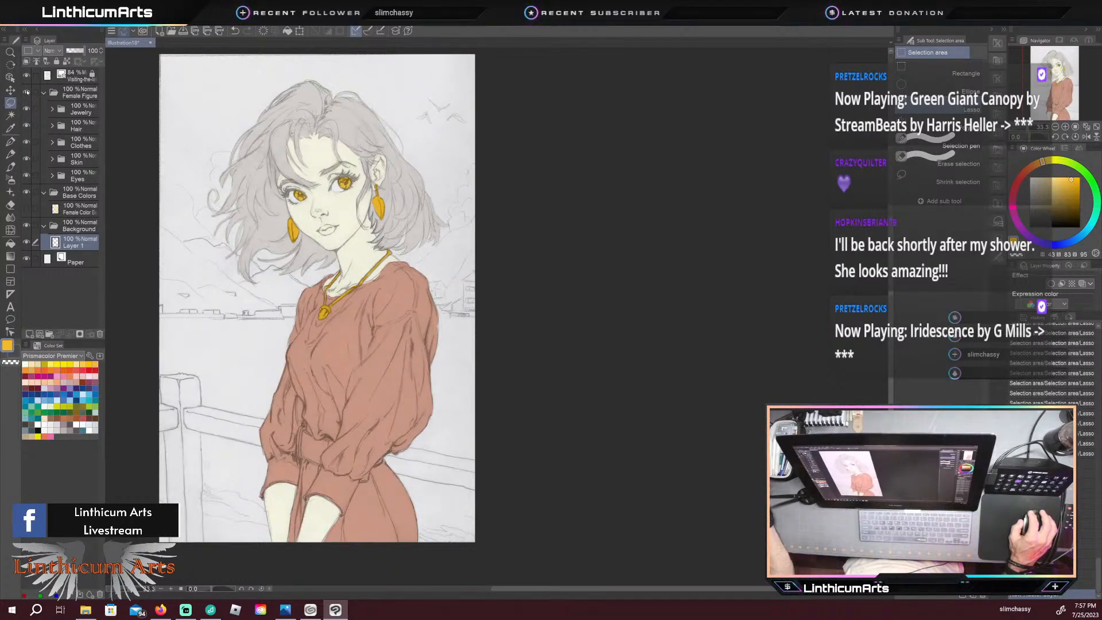
click(27, 91)
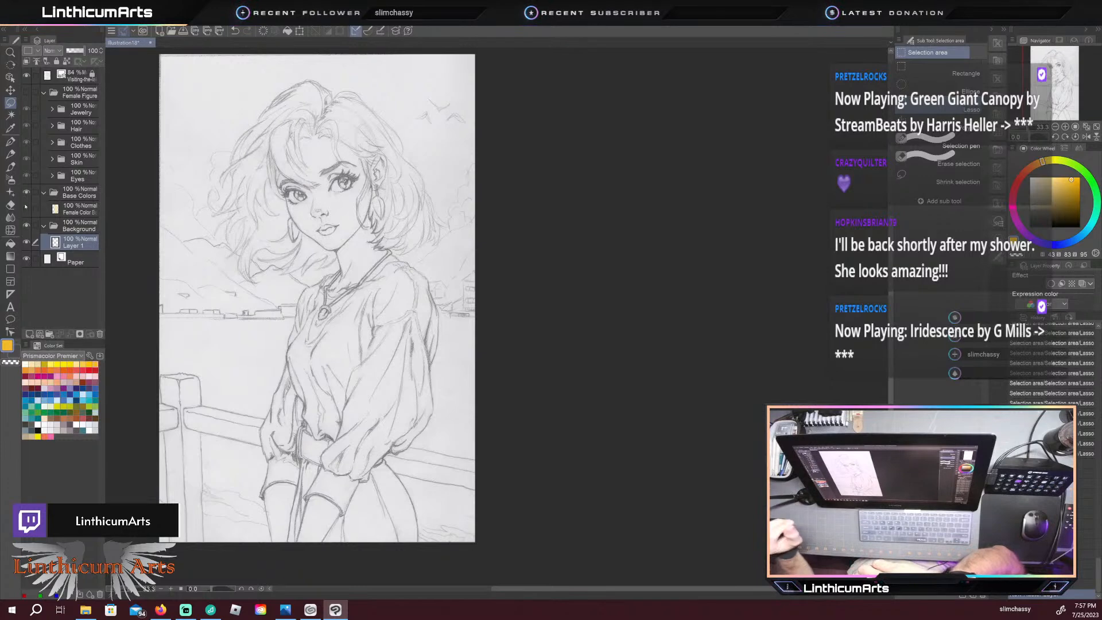
click(39, 400)
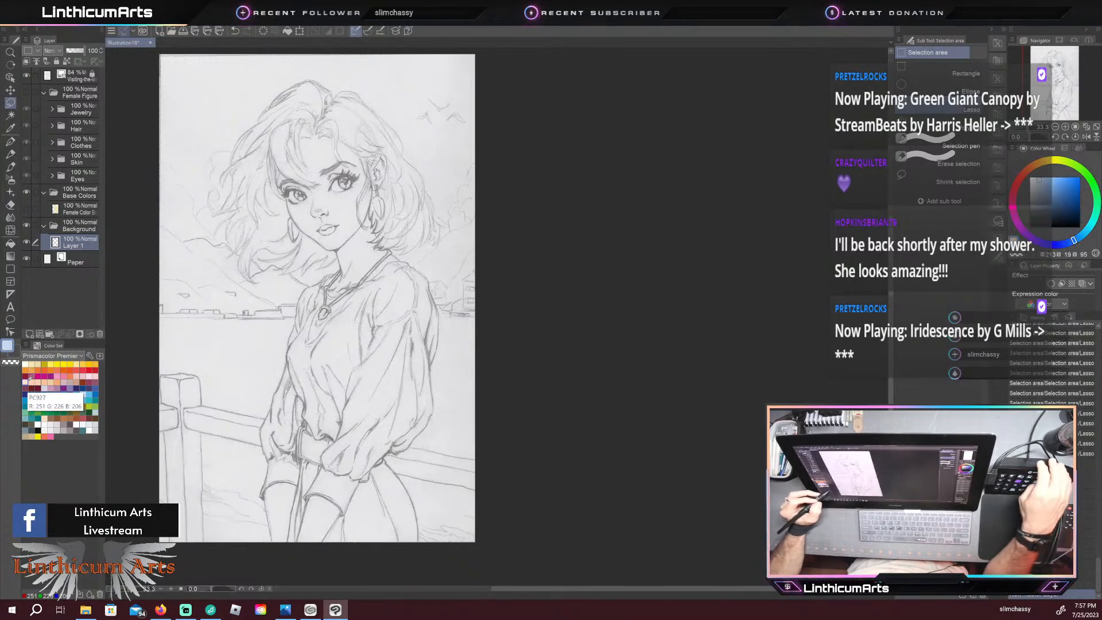
key(alt+BackSpace)
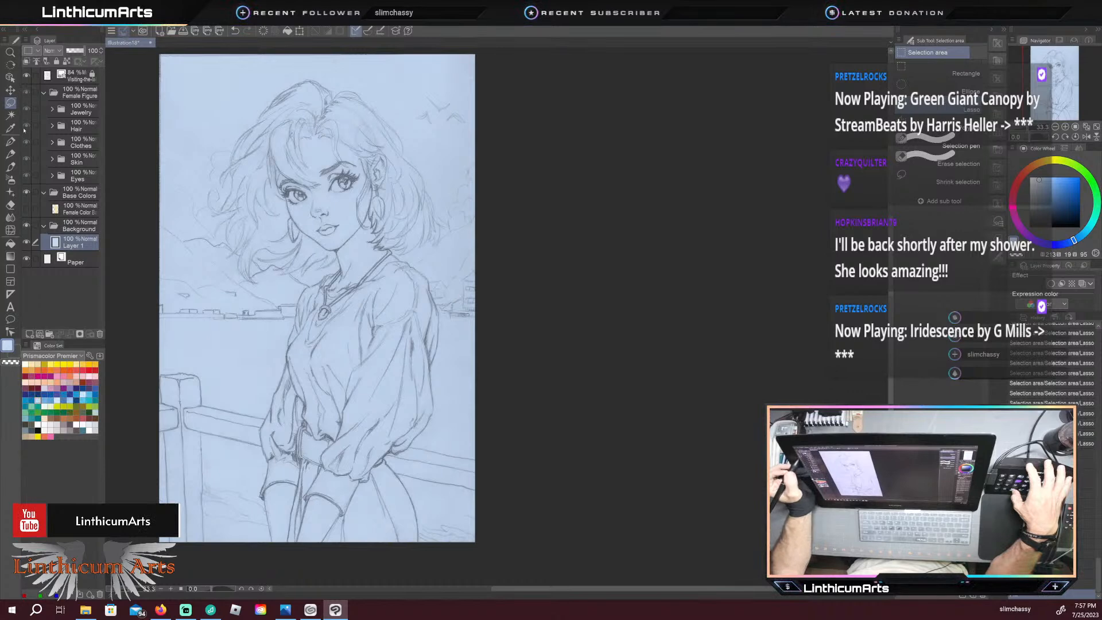
Step: Preview the Female Figure colours against the blue background, hide them again and switch the fill to a lighter sky blue
click(26, 92)
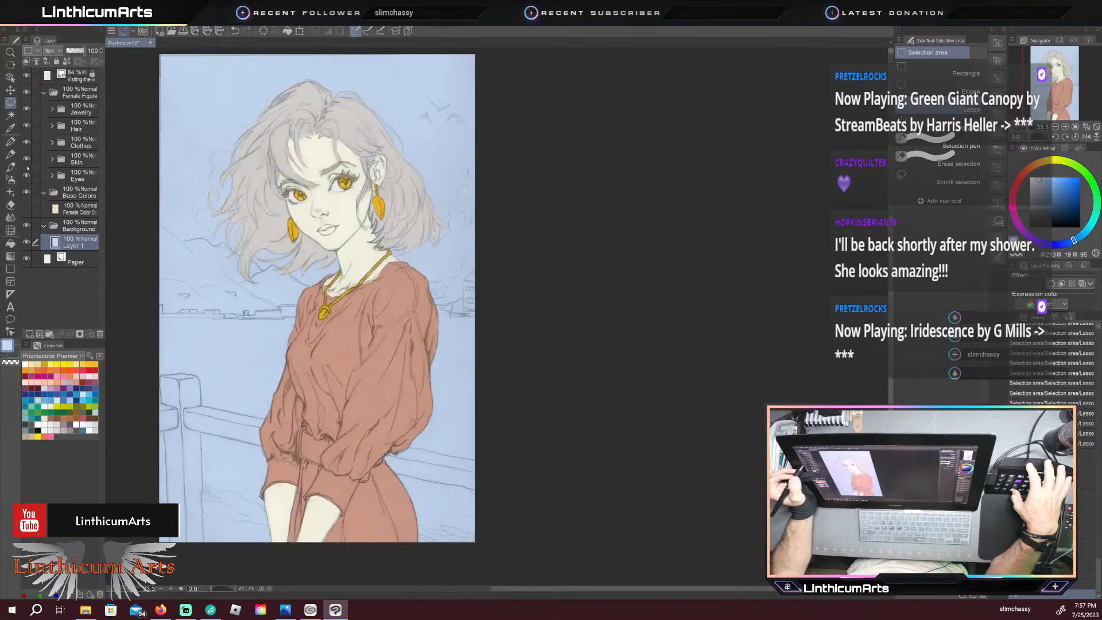
click(25, 91)
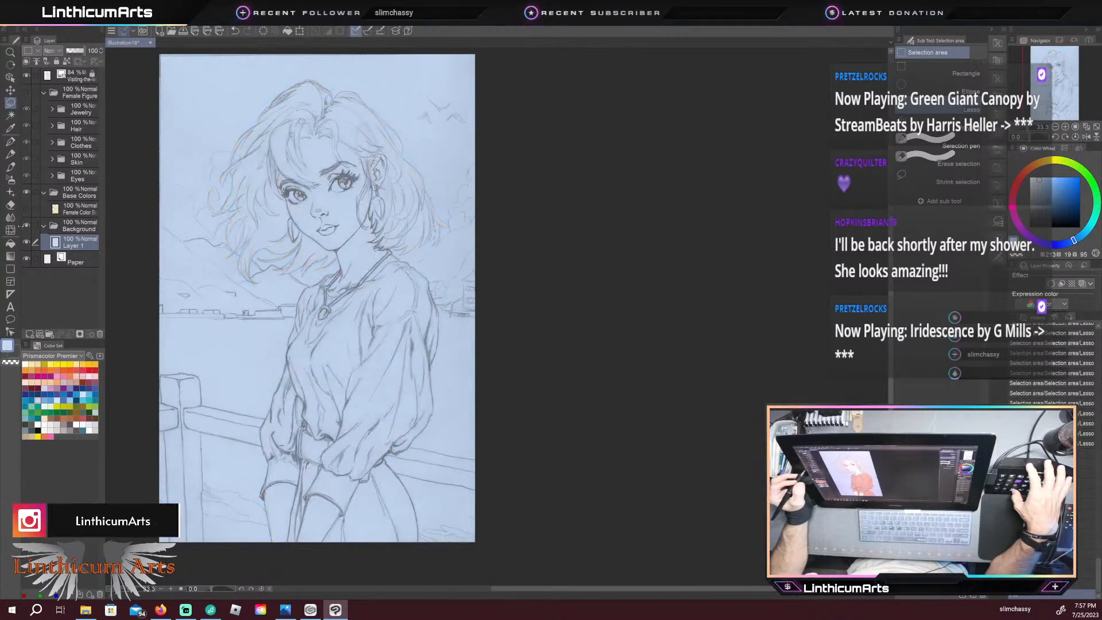
click(88, 395)
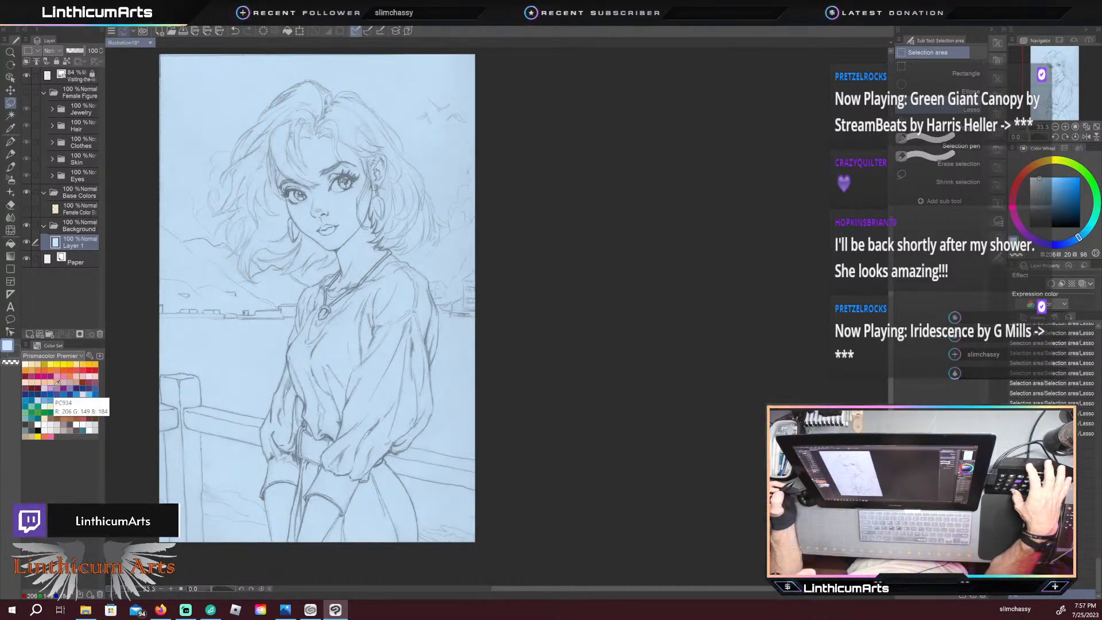
Step: Rename the blue layer in the Background folder as Water Color Base
double_click(76, 248)
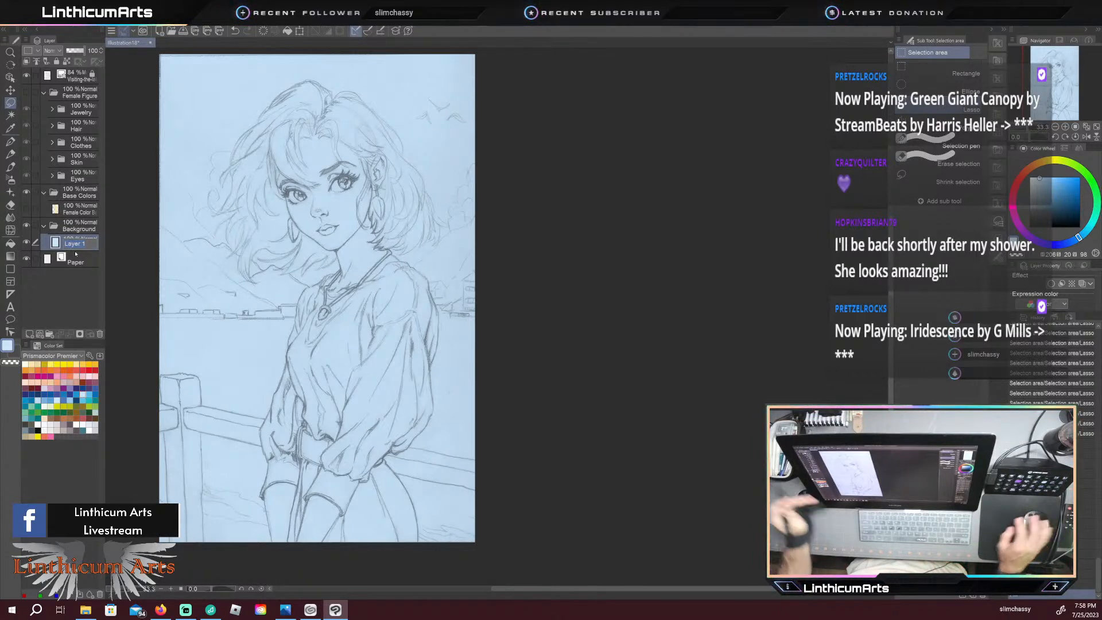
text(Water)
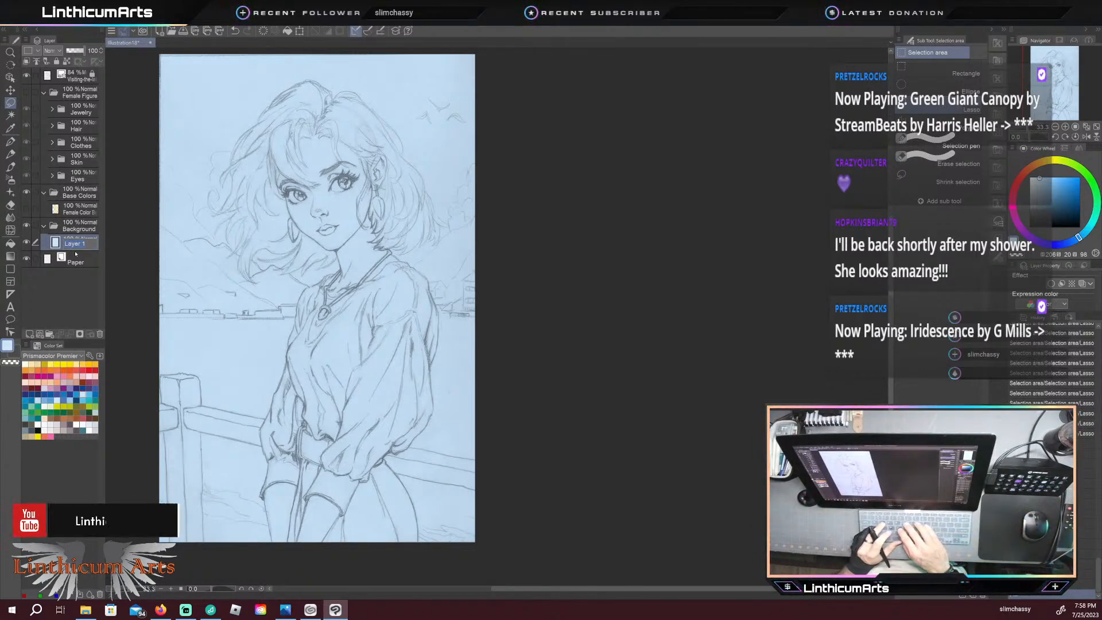
text( Base)
key(Return)
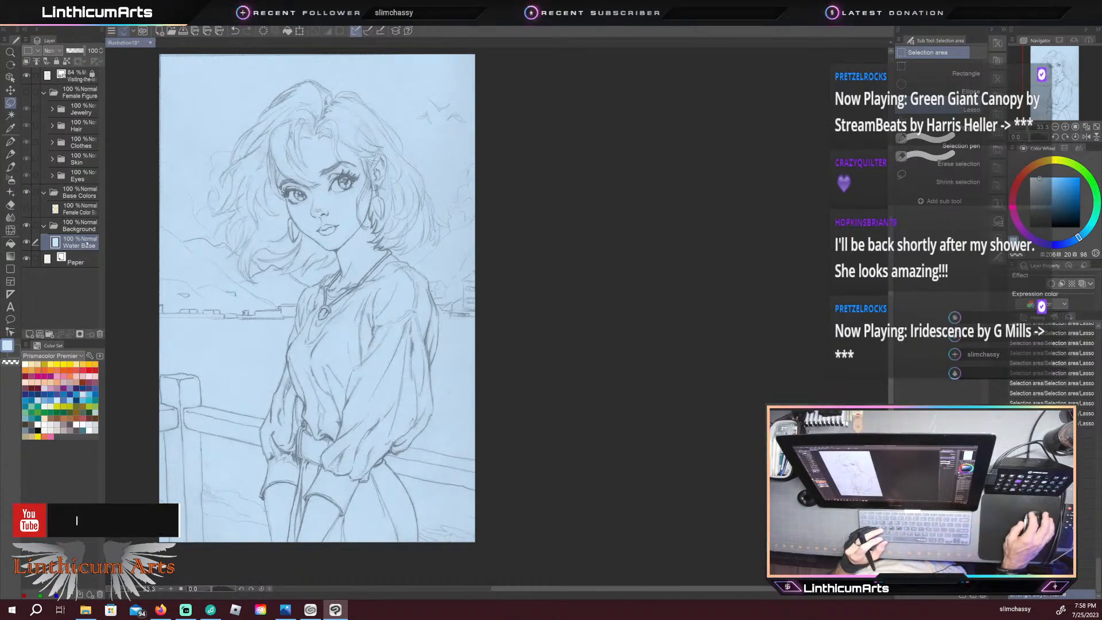
double_click(79, 251)
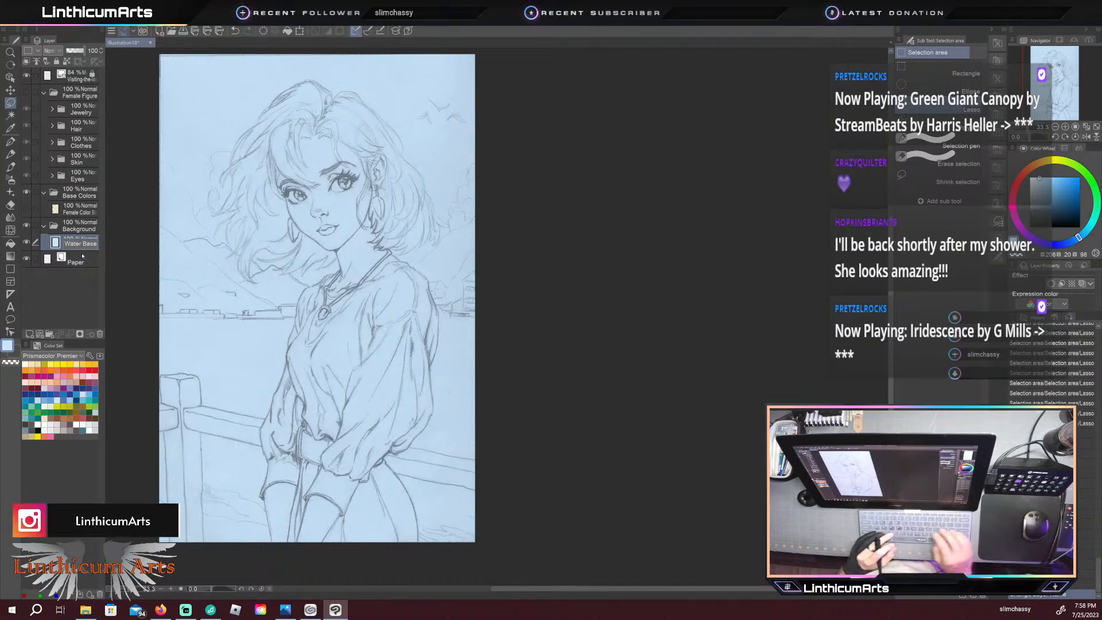
key(Return)
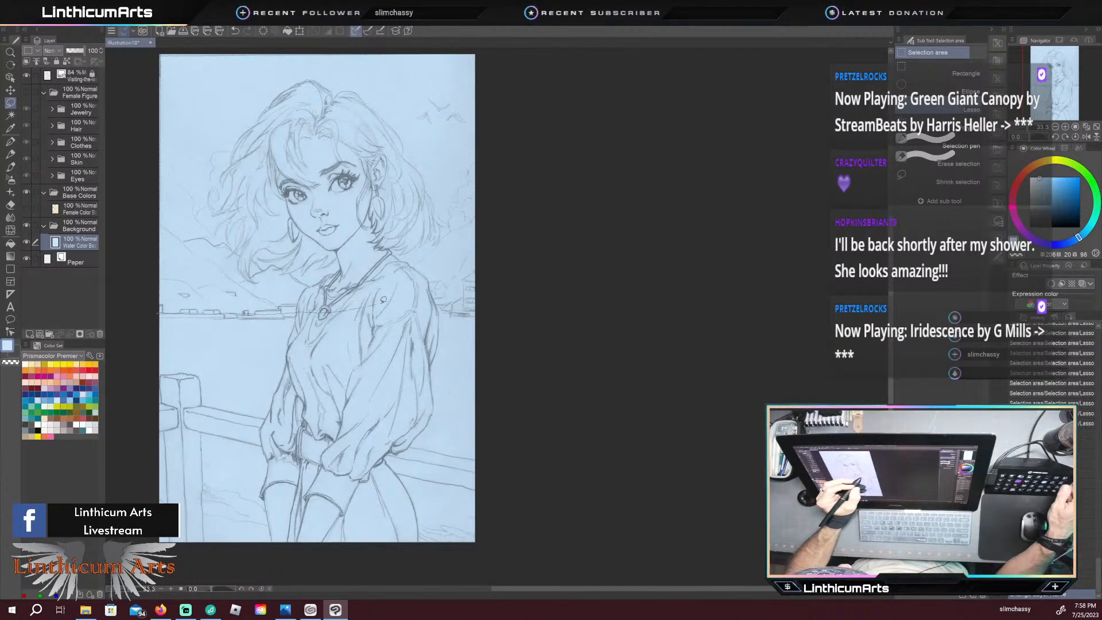
mouse_move(431, 296)
mouse_down()
mouse_move(451, 306)
mouse_move(484, 247)
mouse_move(485, 104)
mouse_up()
drag(484, 55, 288, 52)
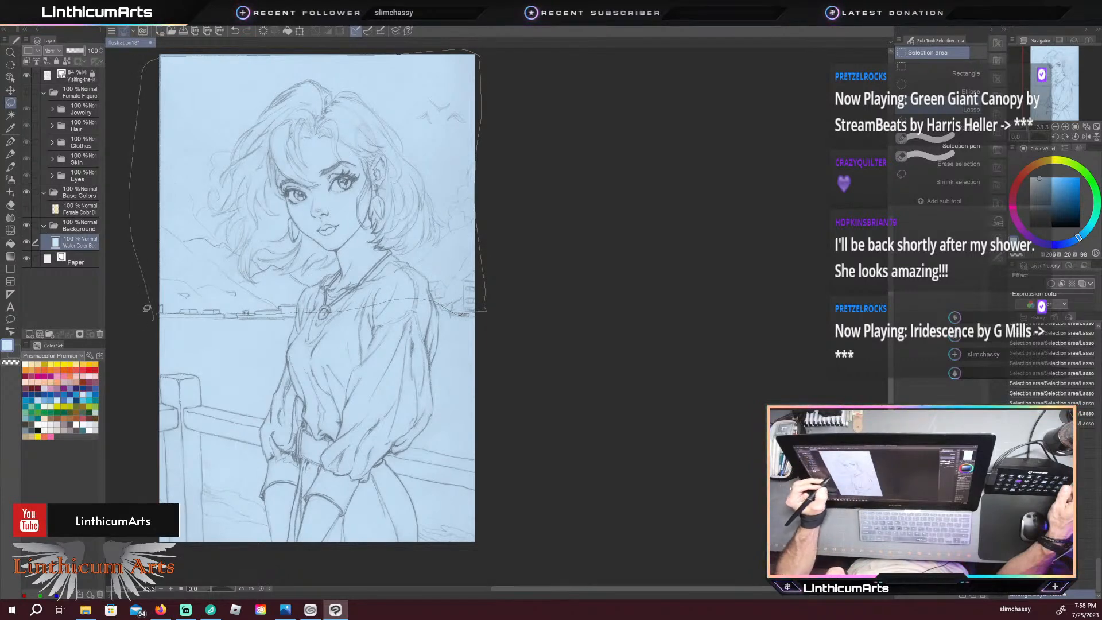
drag(150, 313, 150, 313)
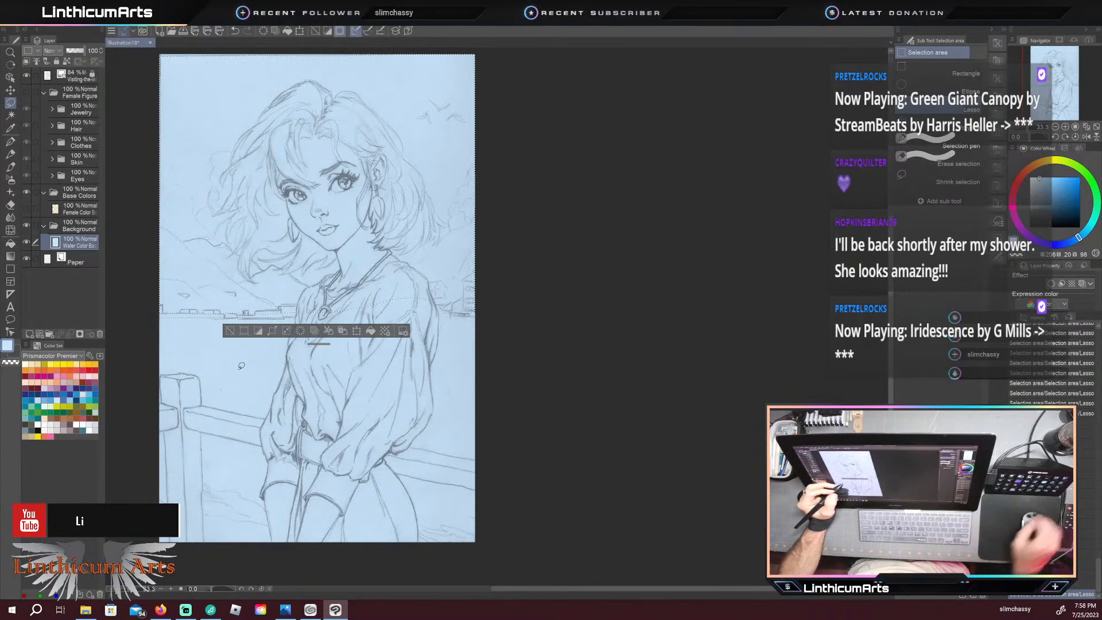
scroll(241, 364, down, 1)
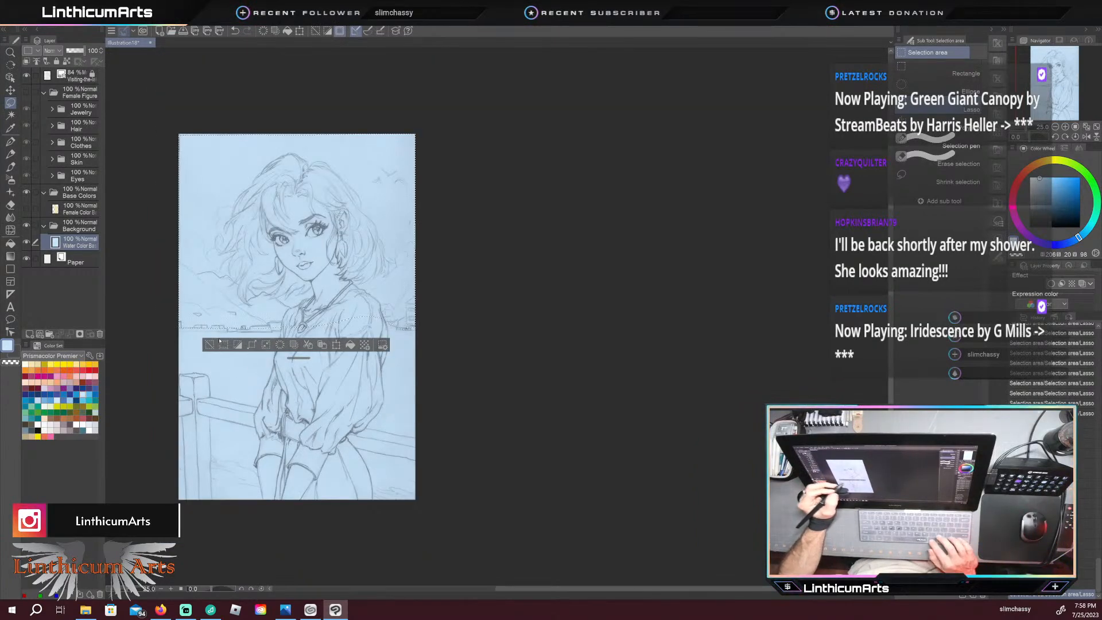
mouse_move(268, 235)
mouse_down()
mouse_move(427, 223)
mouse_move(409, 98)
mouse_up()
drag(151, 149, 152, 154)
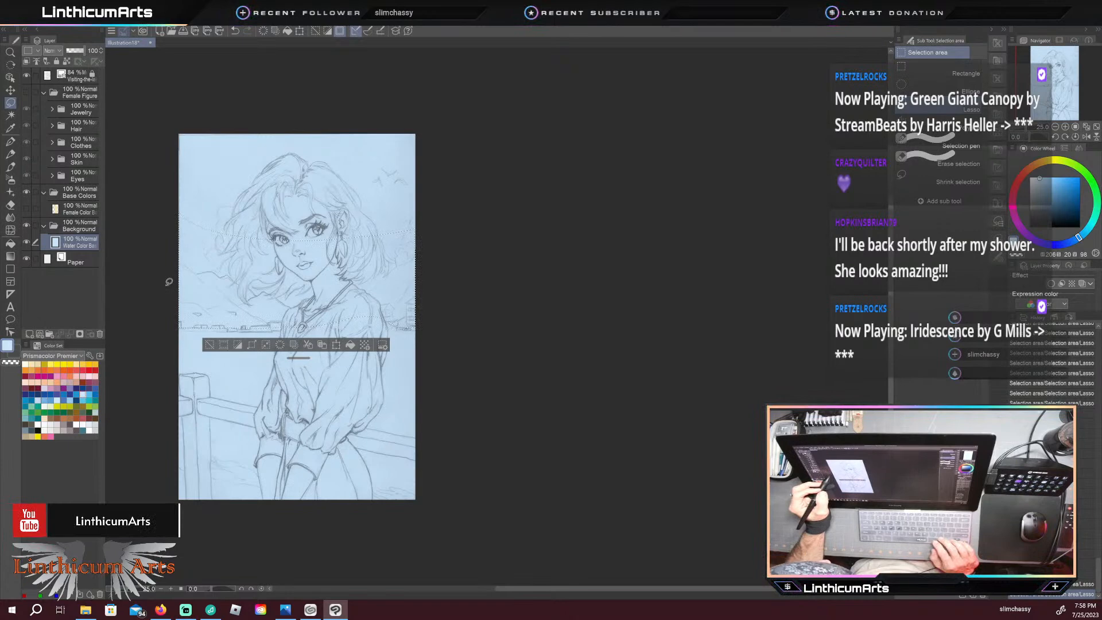
key(ctrl+z)
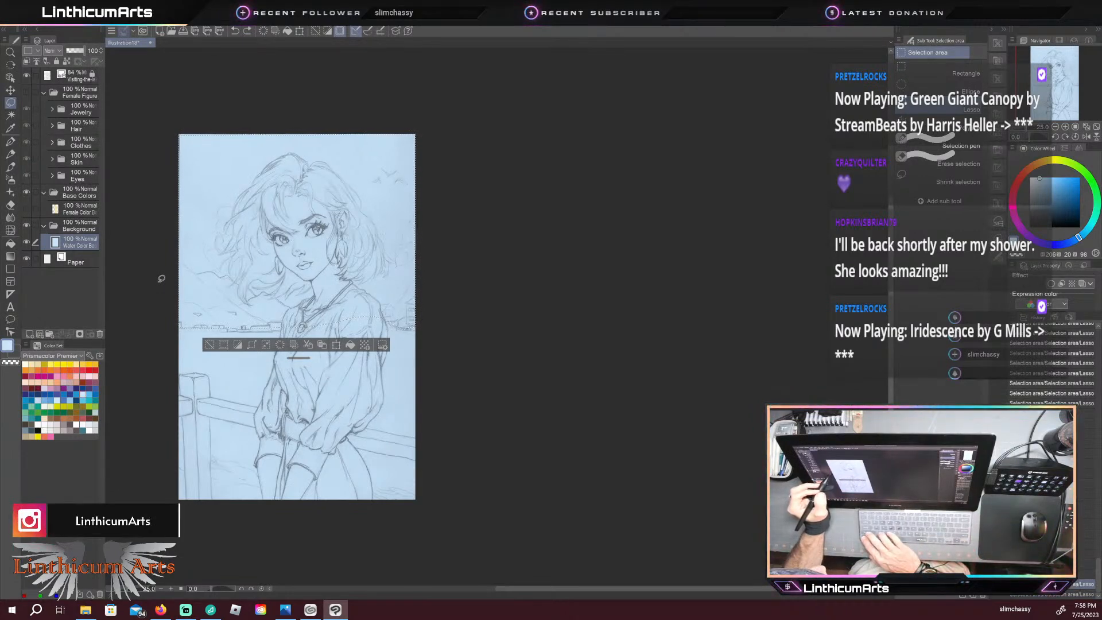
key(ctrl+d)
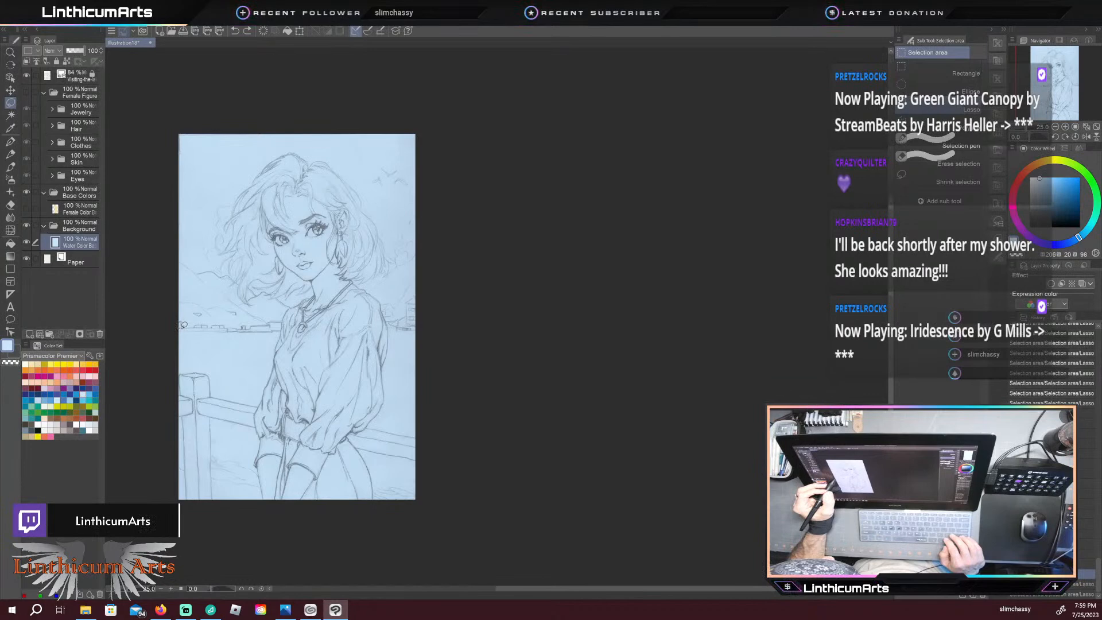
Step: Lasso the water area from the horizon line down to the canvas bottom and mask everything outside it on the water layer
mouse_move(318, 318)
mouse_down()
mouse_move(385, 317)
mouse_move(422, 329)
mouse_move(431, 523)
mouse_move(290, 534)
mouse_move(155, 449)
mouse_up()
drag(171, 312, 163, 305)
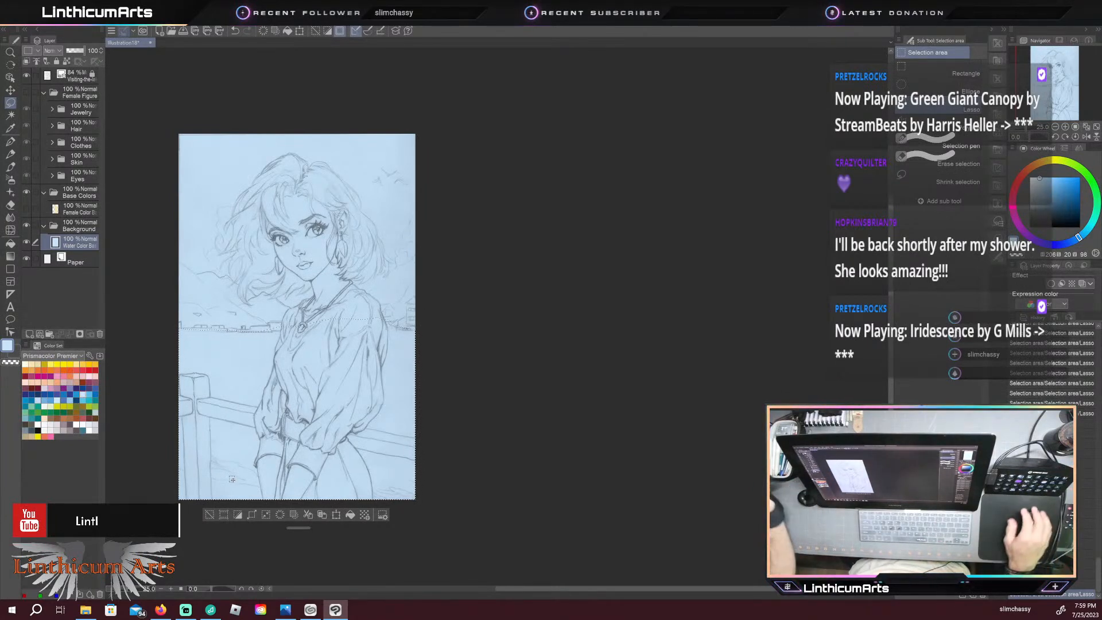
right_click(73, 246)
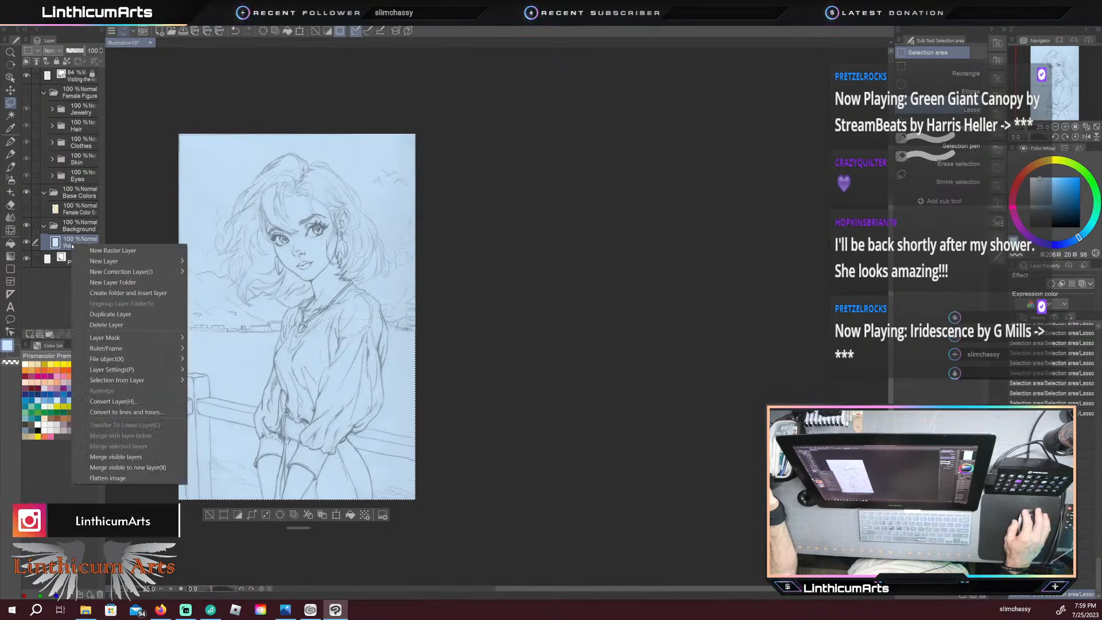
mouse_move(150, 338)
click(208, 340)
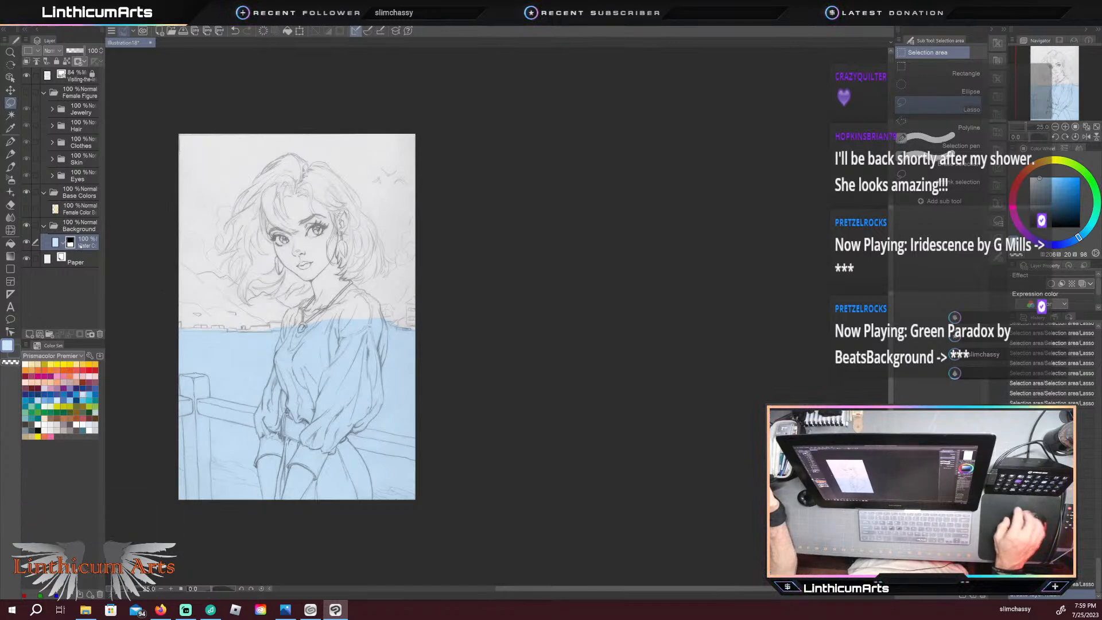
Step: Add a new layer above the water layer in the Background folder and name it Mountains Color Base
key(ctrl+shift+n)
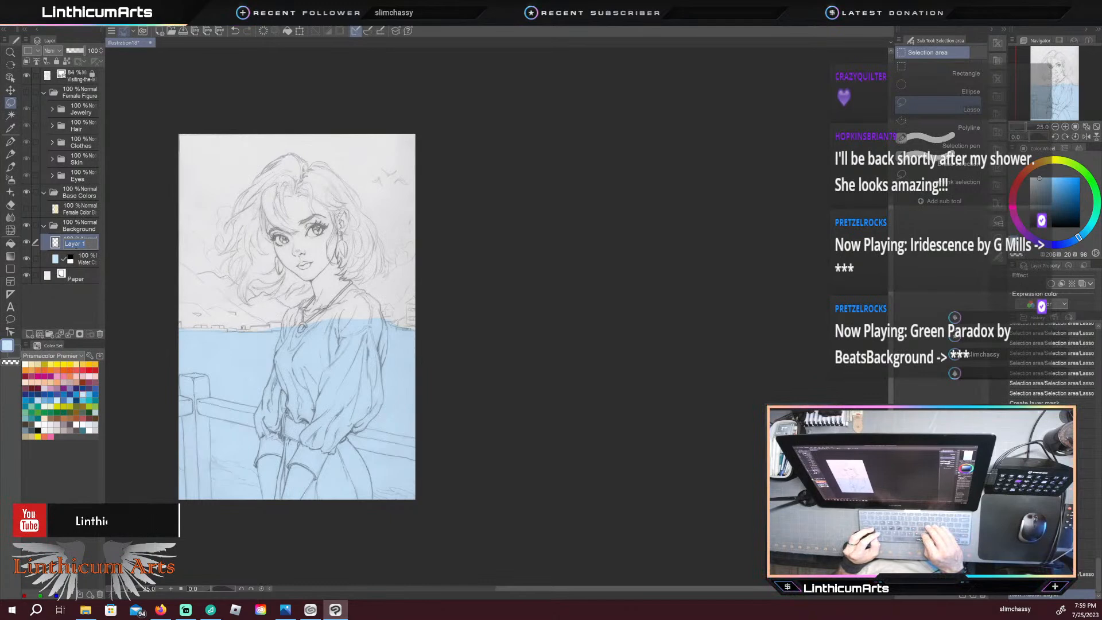
text(Mountains)
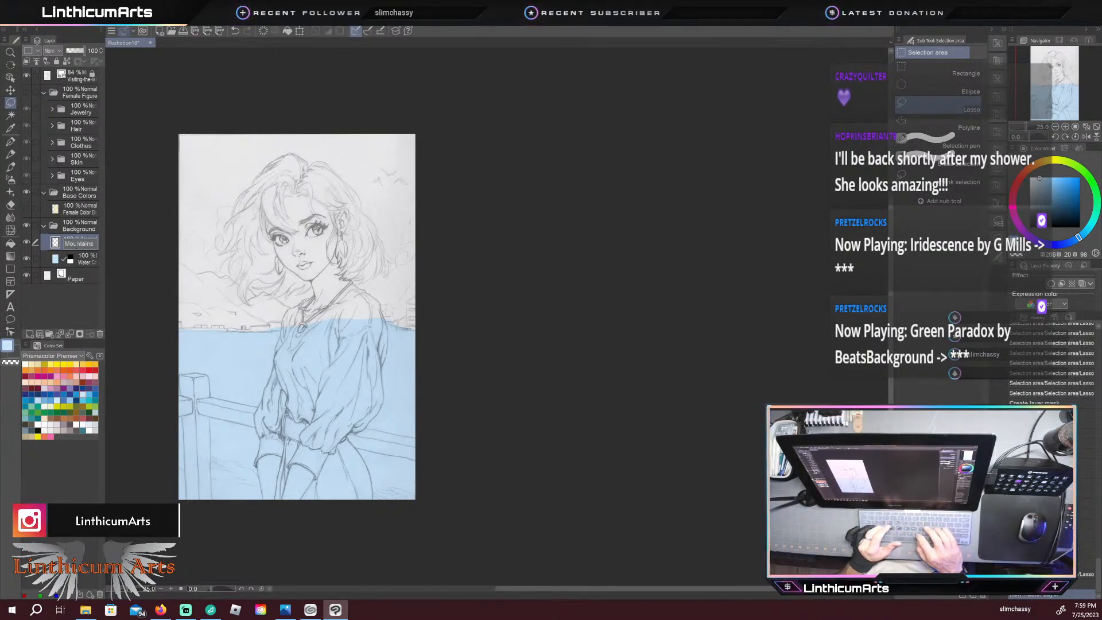
text( COlor B)
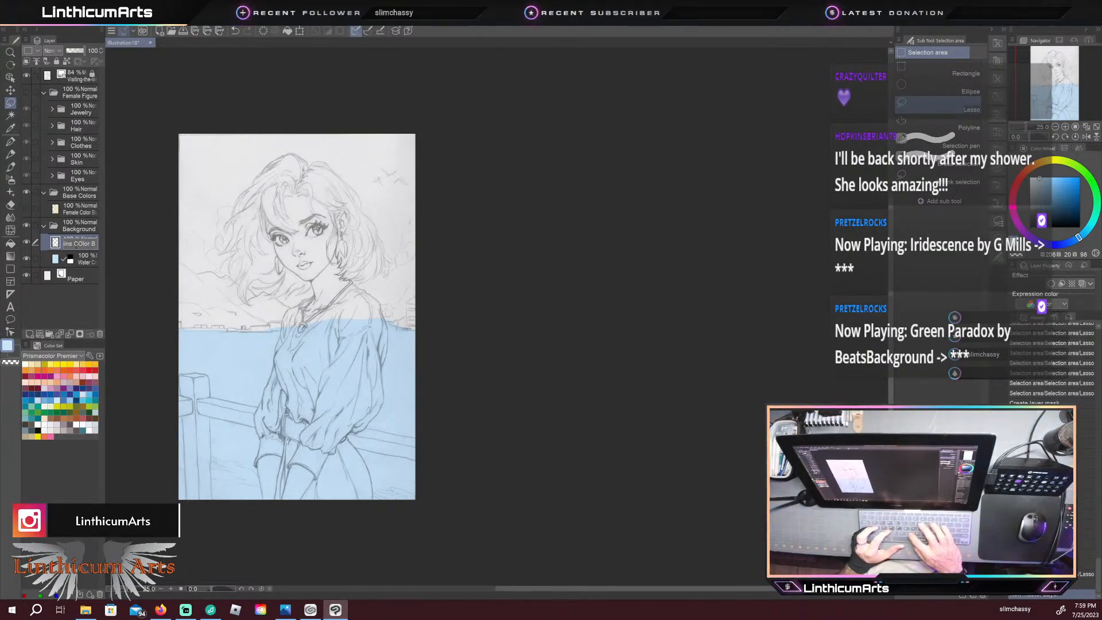
text(se)
key(BackSpace)
key(BackSpace)
key(BackSpace)
key(BackSpace)
key(BackSpace)
key(BackSpace)
key(BackSpace)
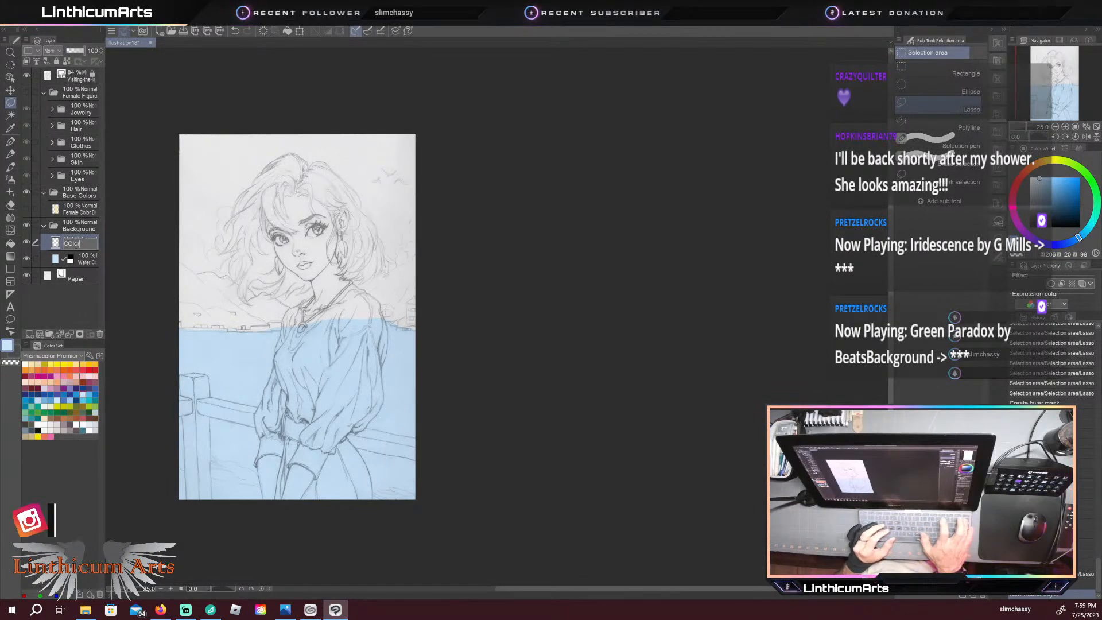
key(BackSpace)
key(BackSpace)
text(olor B)
key(Return)
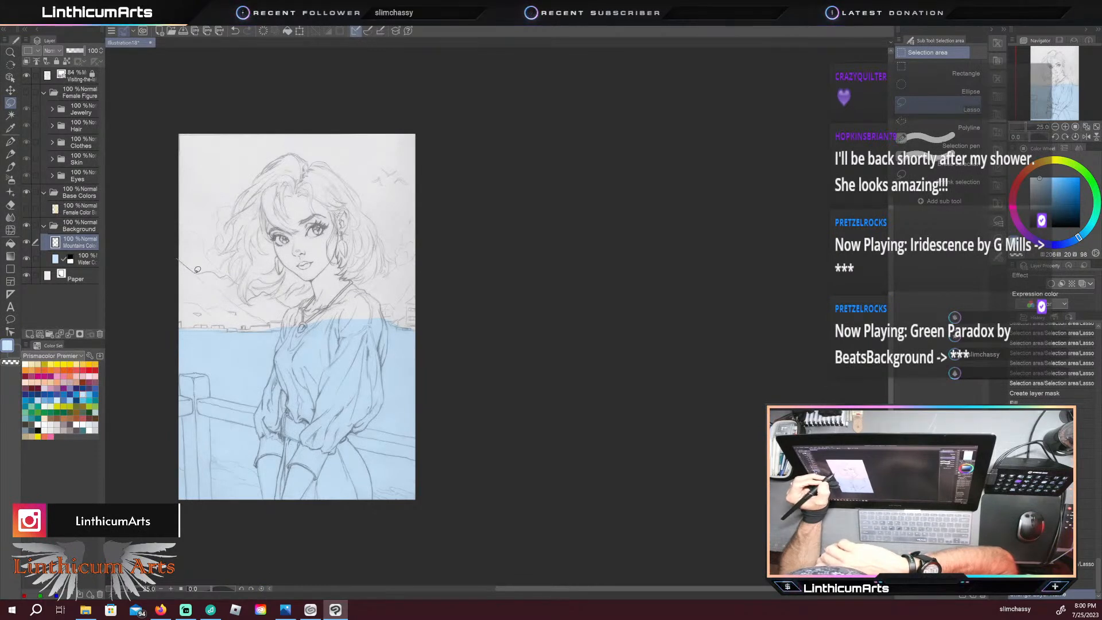
Step: Lasso the mountain range from its ridgeline down to the horizon across the canvas, refining the selection along the shoreline and ridges
drag(231, 273, 302, 311)
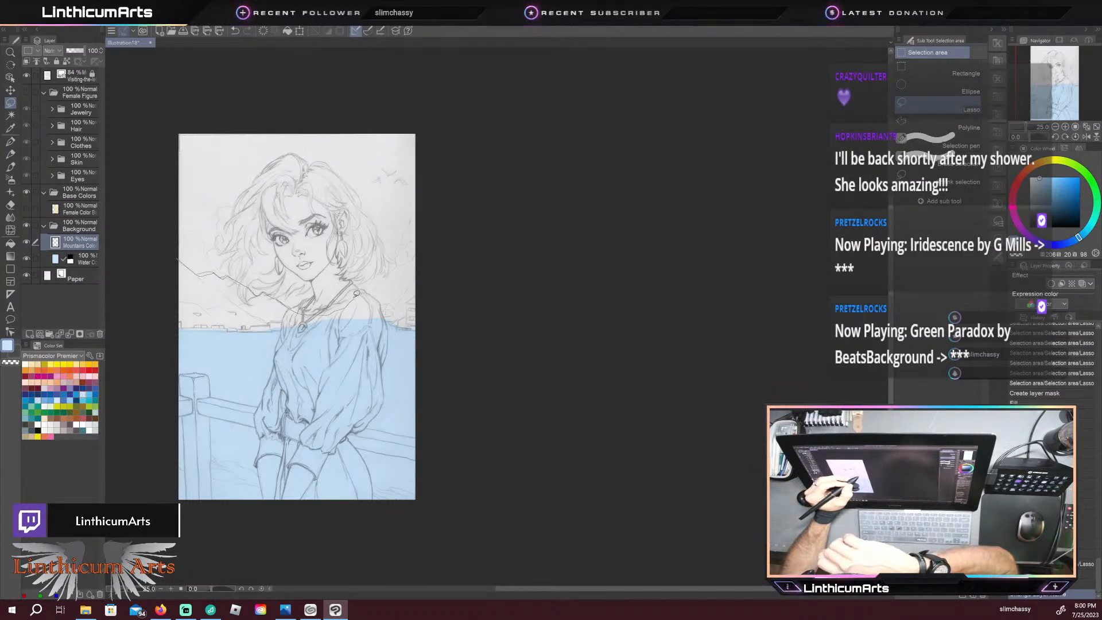
mouse_move(367, 286)
mouse_down()
mouse_move(426, 258)
mouse_move(428, 324)
mouse_move(415, 327)
mouse_up()
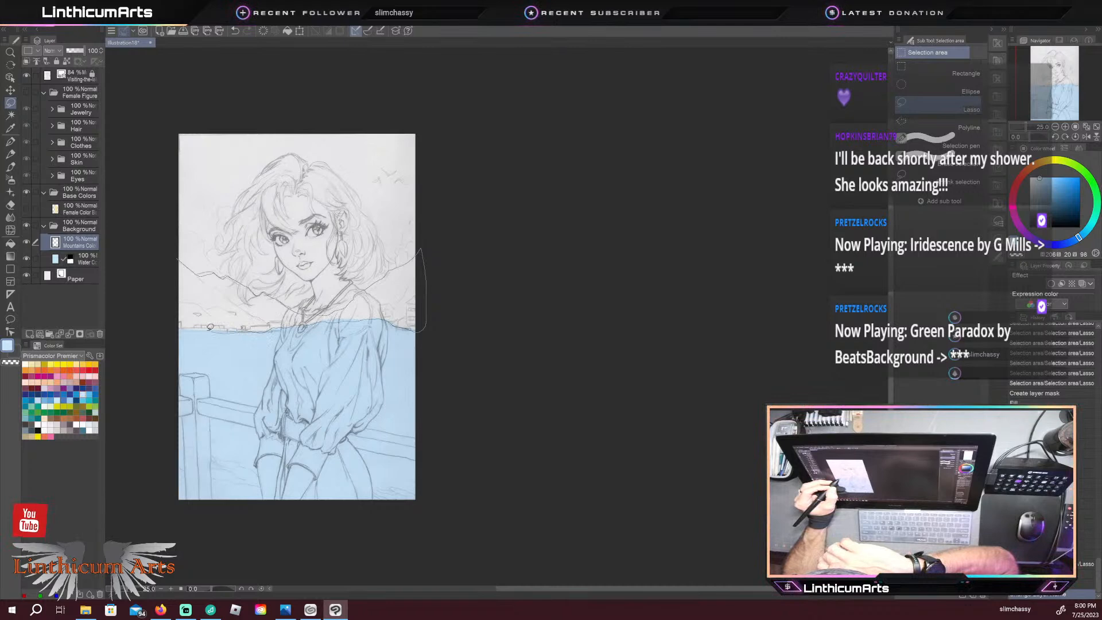
drag(170, 296, 174, 260)
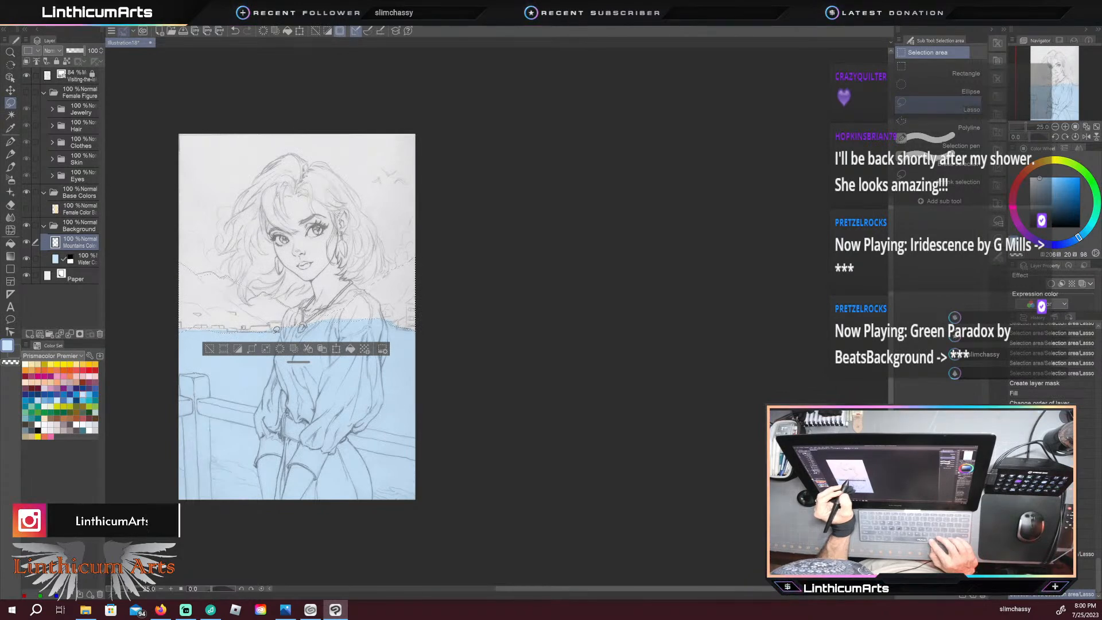
mouse_move(205, 336)
mouse_down()
mouse_move(272, 335)
mouse_move(179, 330)
mouse_up()
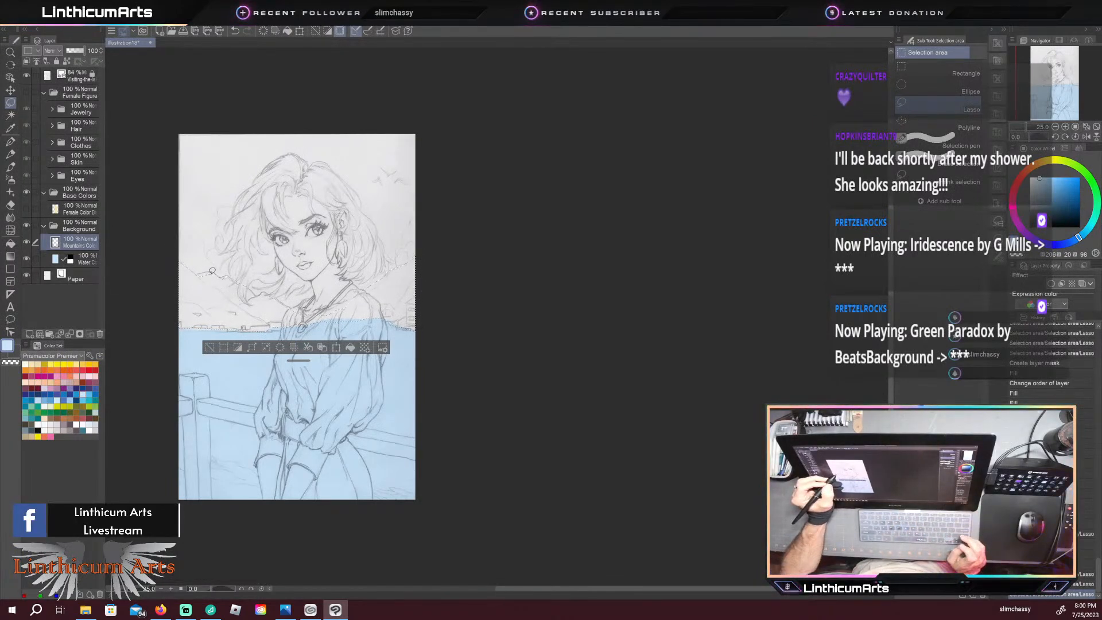
mouse_move(201, 270)
mouse_down()
mouse_move(244, 293)
mouse_move(270, 326)
mouse_up()
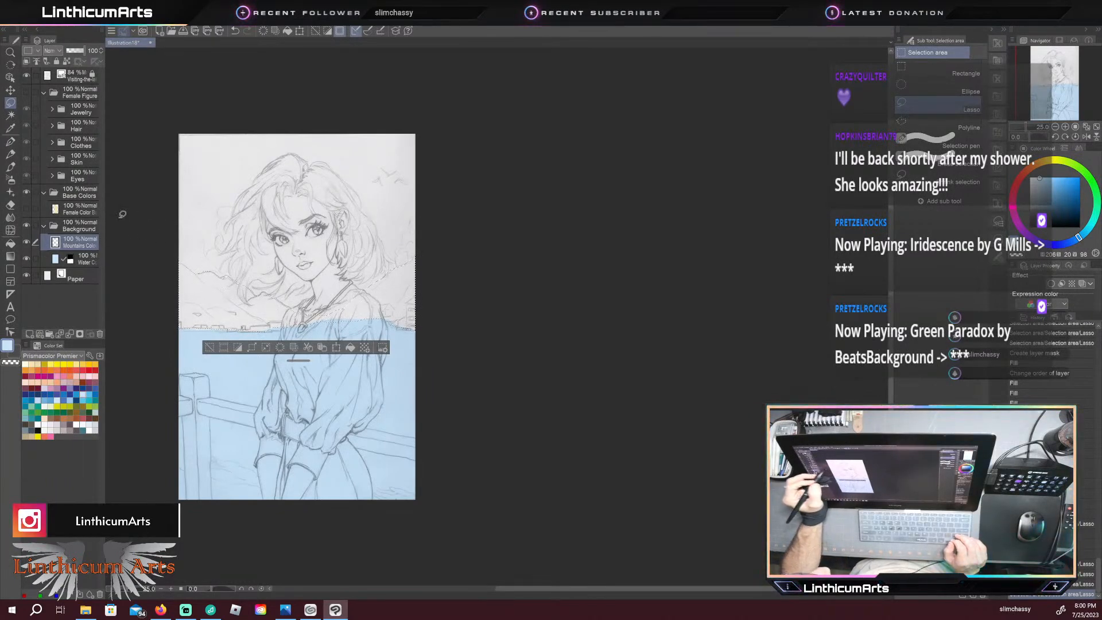
drag(415, 260, 181, 266)
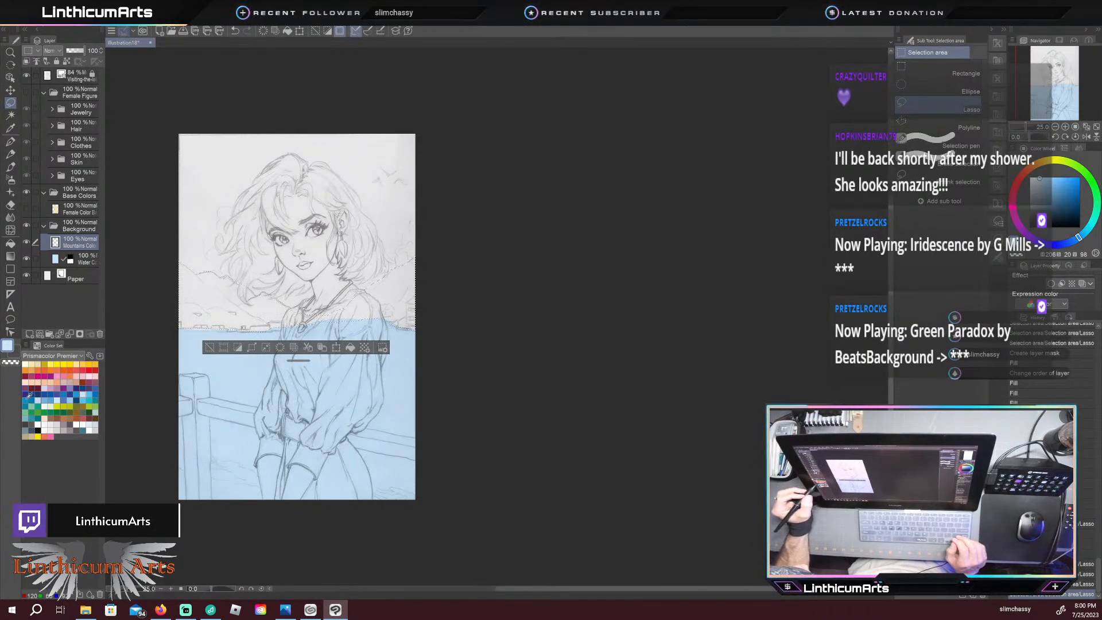
Step: Mask everything outside the selection on the mountains layer and fill the layer with green
click(27, 406)
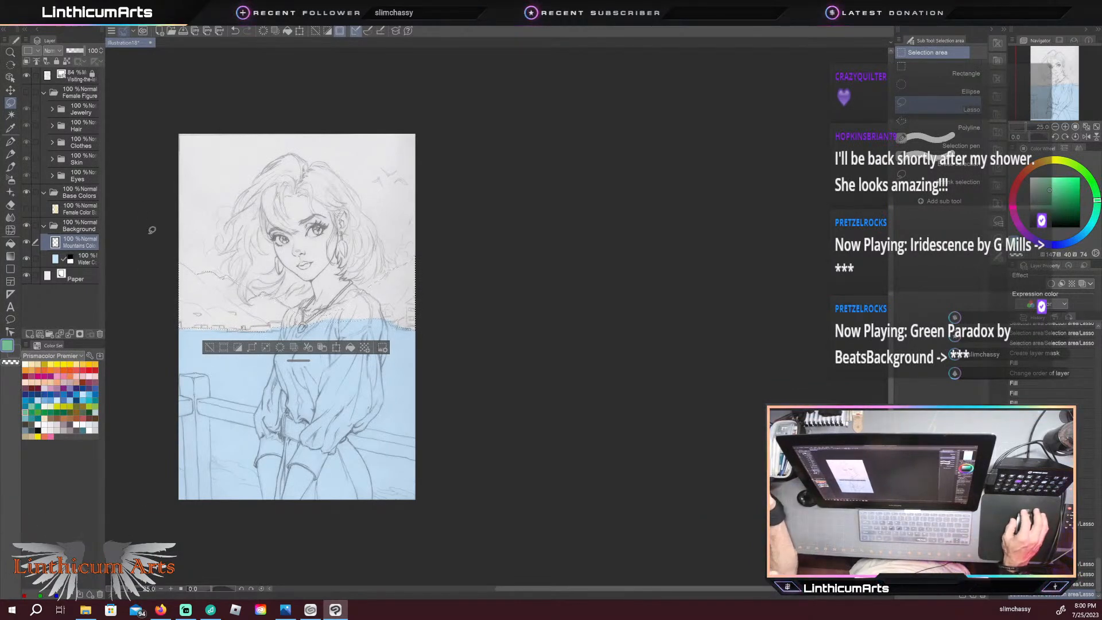
right_click(69, 240)
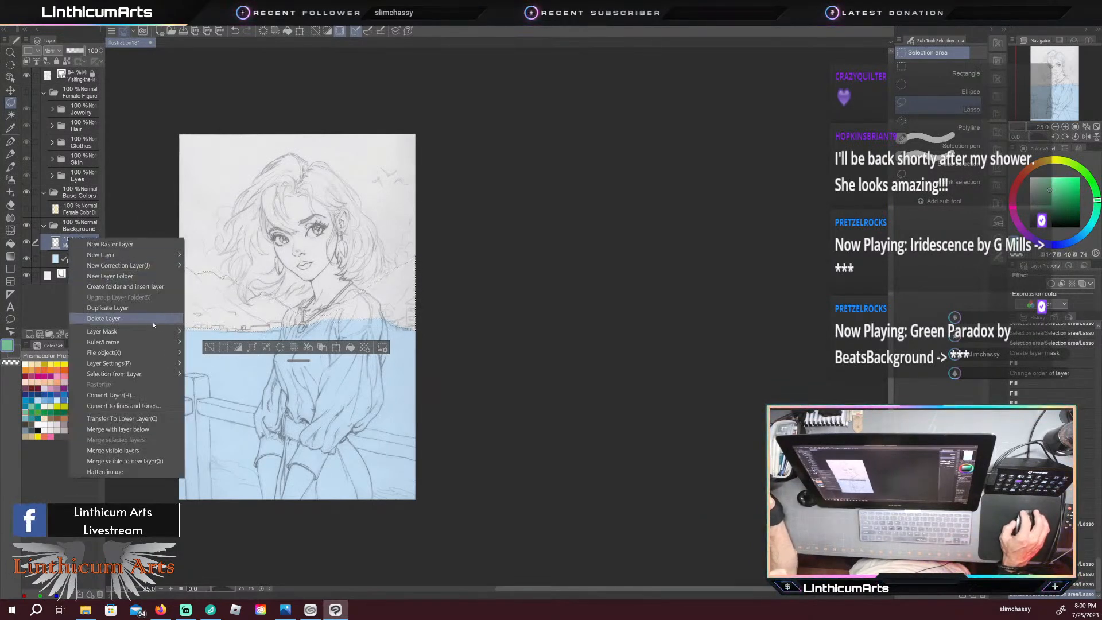
mouse_move(158, 333)
click(236, 332)
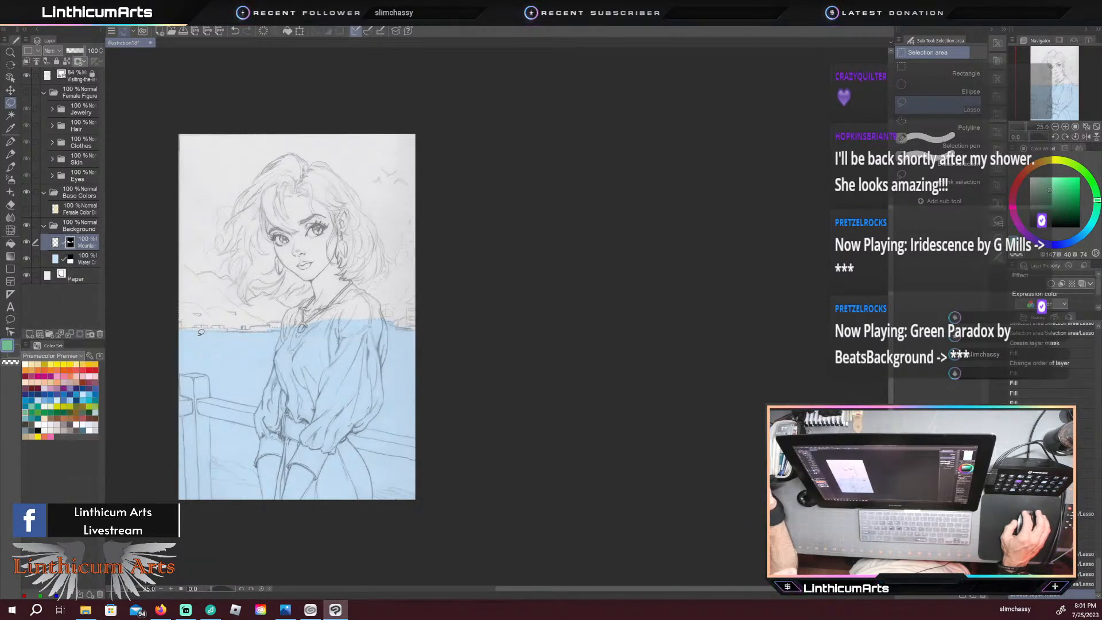
click(55, 242)
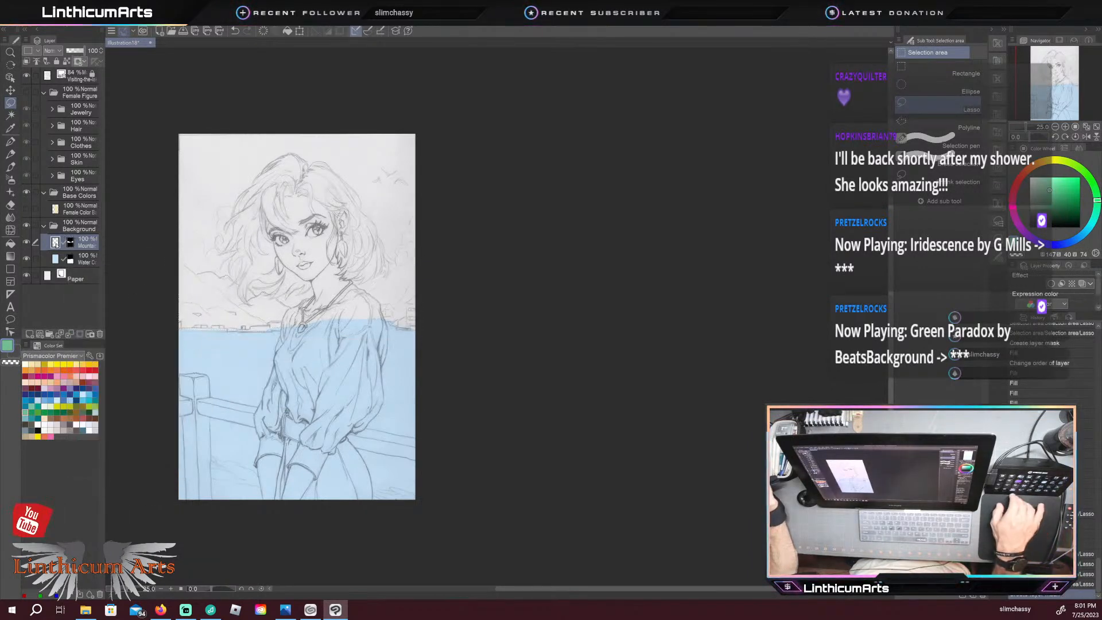
key(alt+BackSpace)
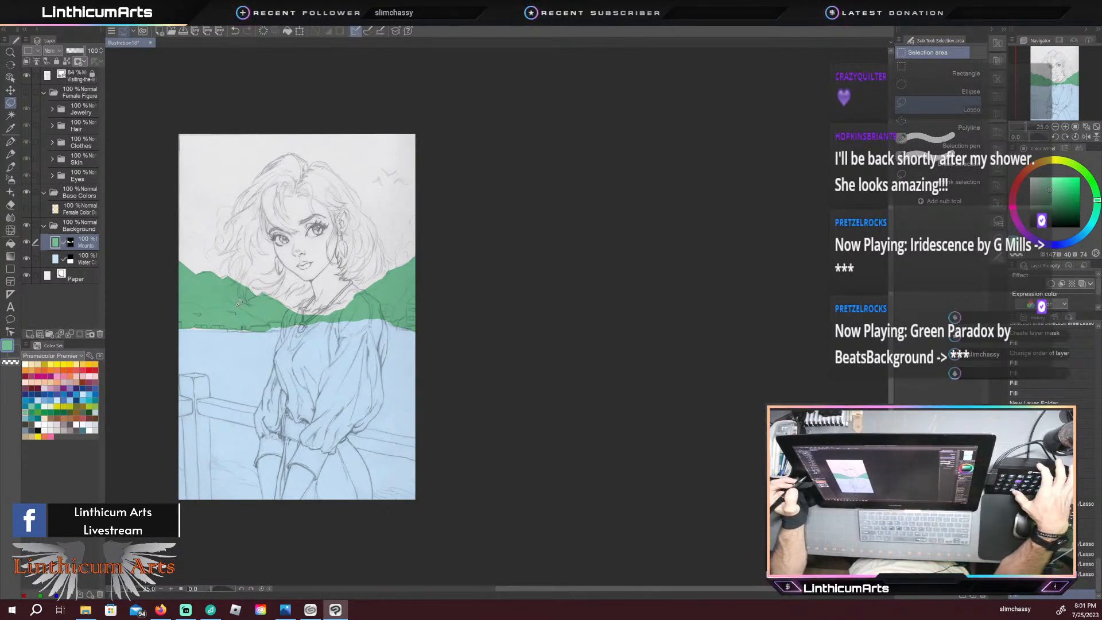
Step: Refill the mountains with a slightly bluer, lighter green from the colour set
click(29, 404)
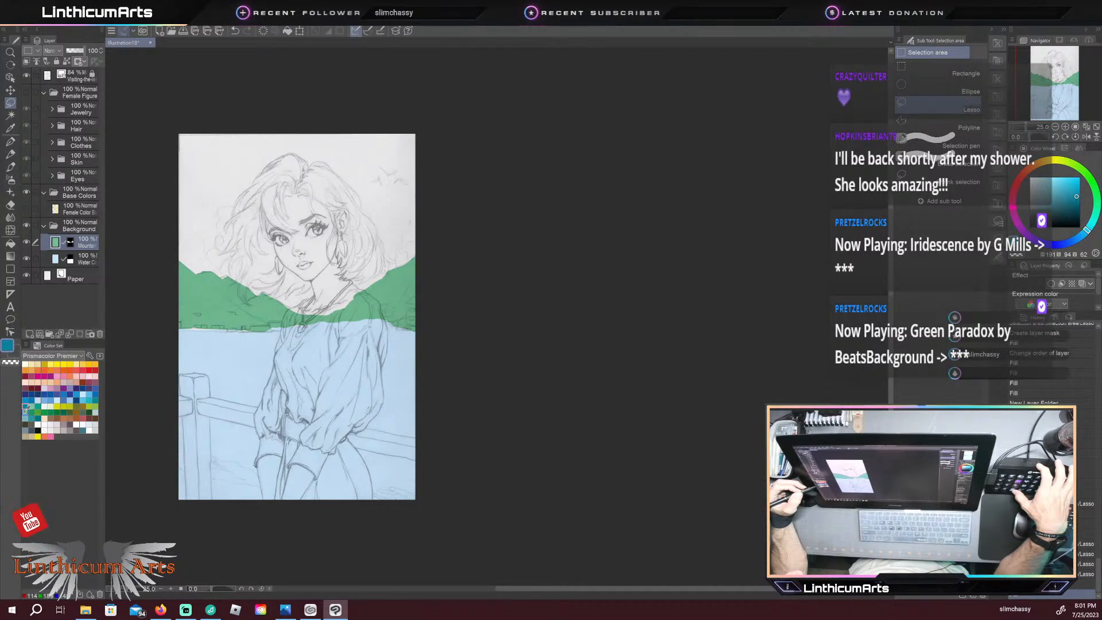
click(32, 406)
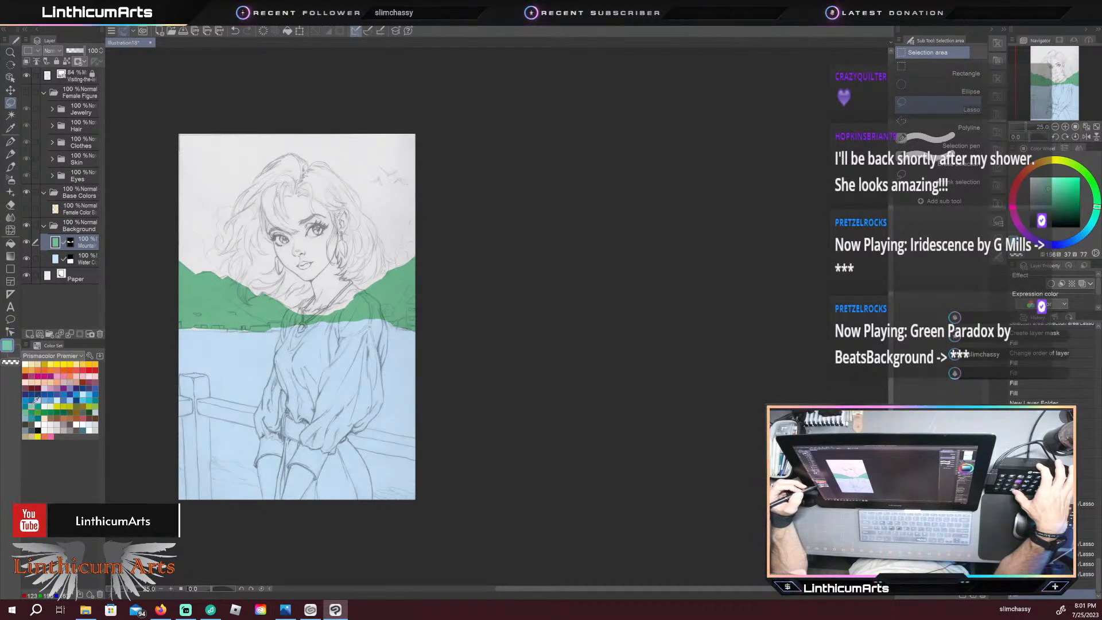
key(alt+Delete)
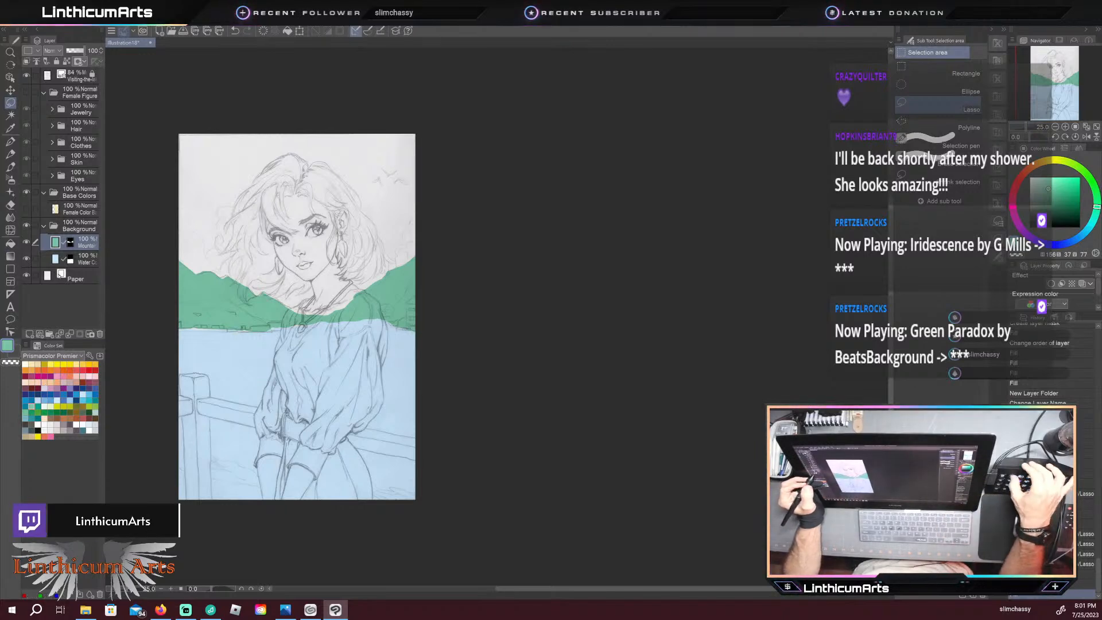
Step: Add a new layer above the mountains, hide the sketch and auto-select the sky area with reference to all layers
key(ctrl+shift+n)
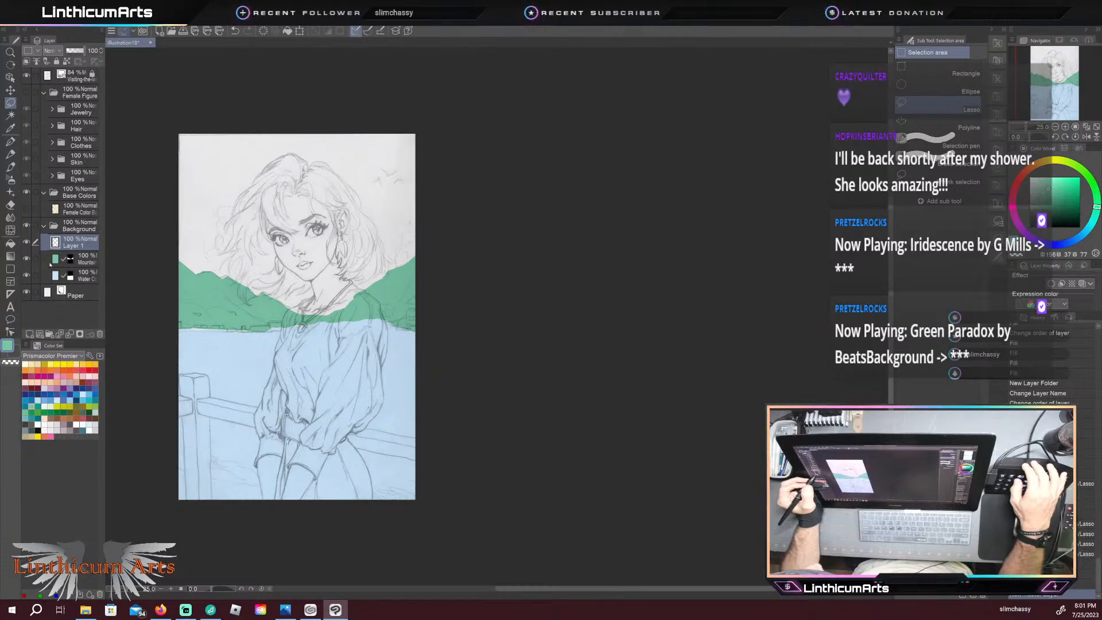
click(27, 78)
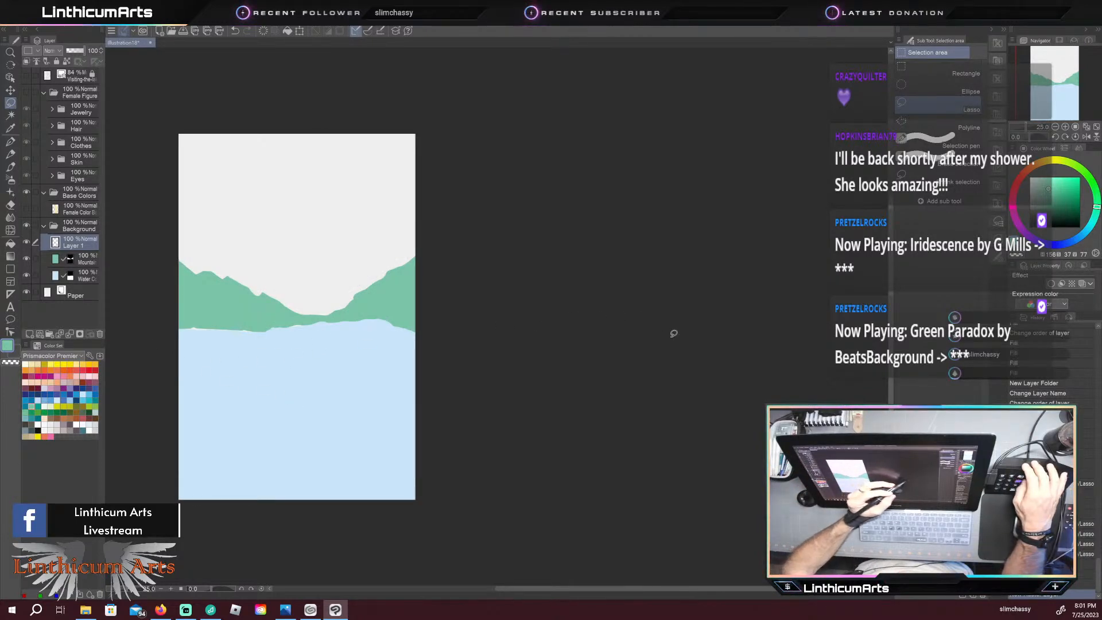
click(10, 115)
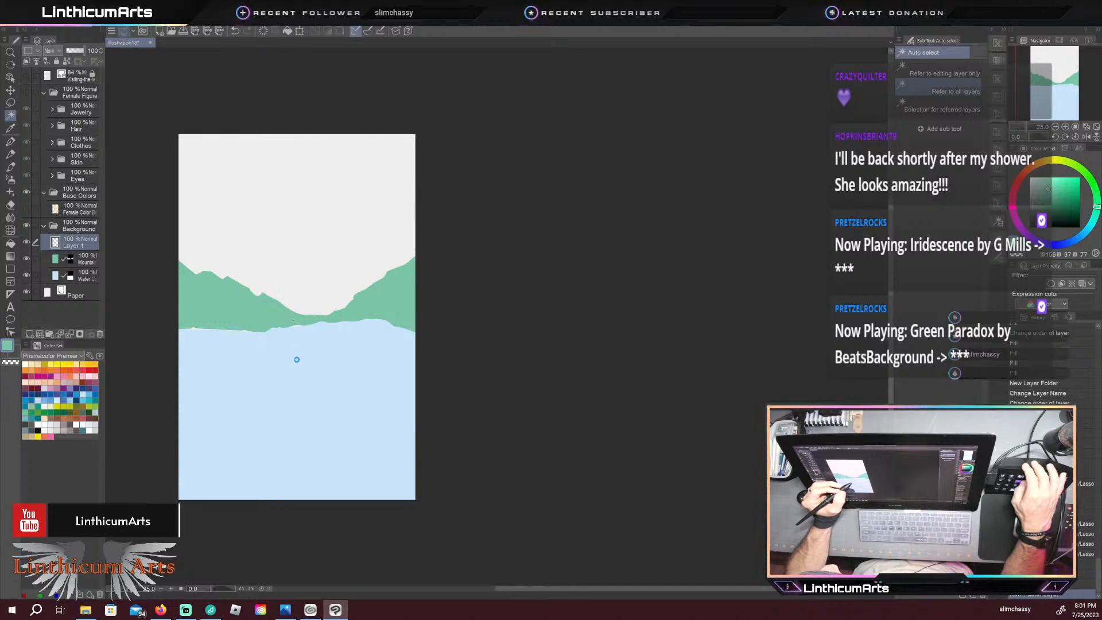
click(214, 310)
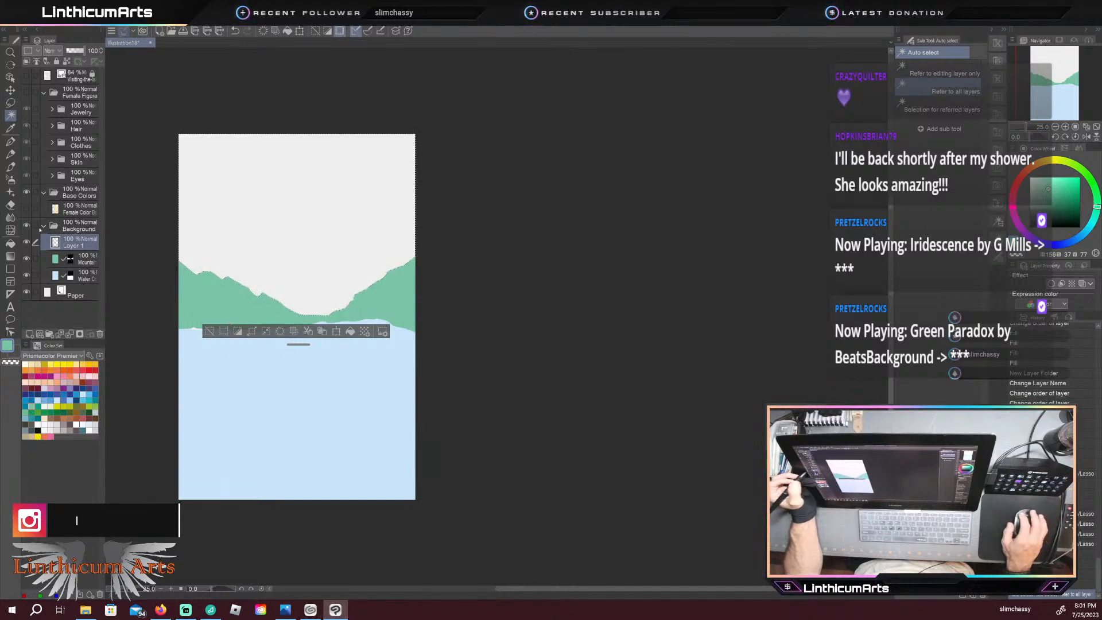
Step: Mask everything outside the sky selection on the new layer and fill it with pale sky blue
right_click(56, 243)
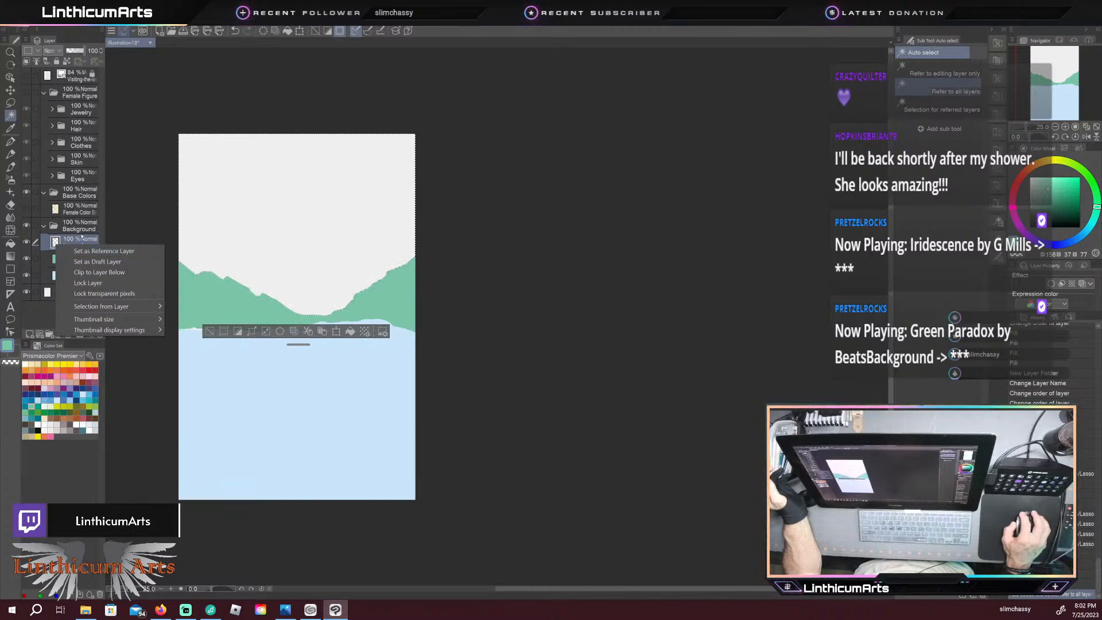
click(72, 241)
right_click(72, 240)
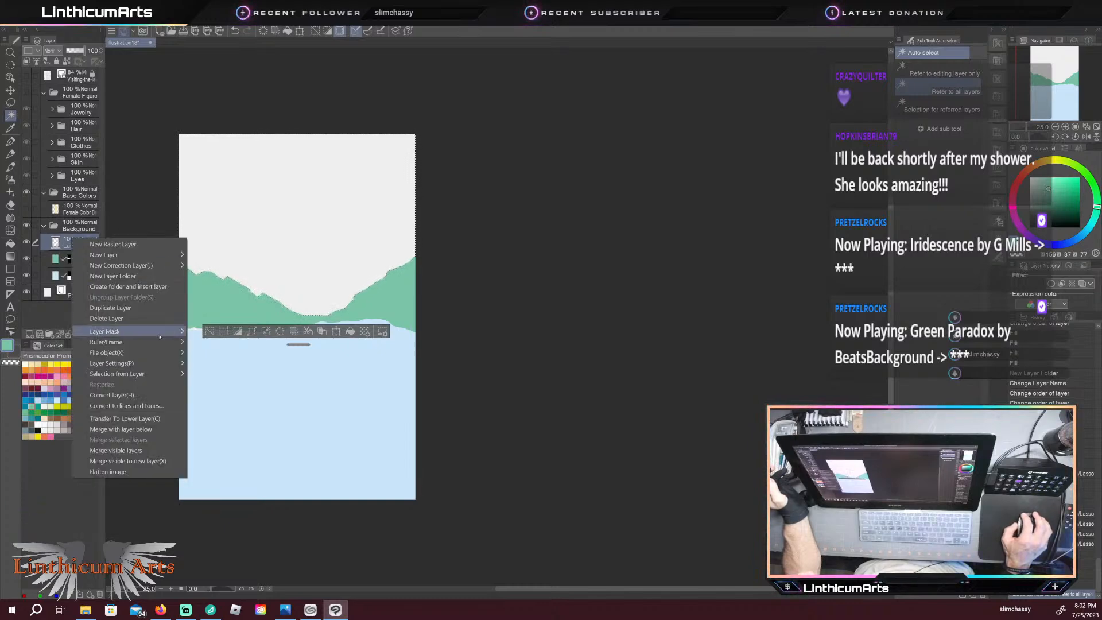
mouse_move(143, 331)
click(230, 332)
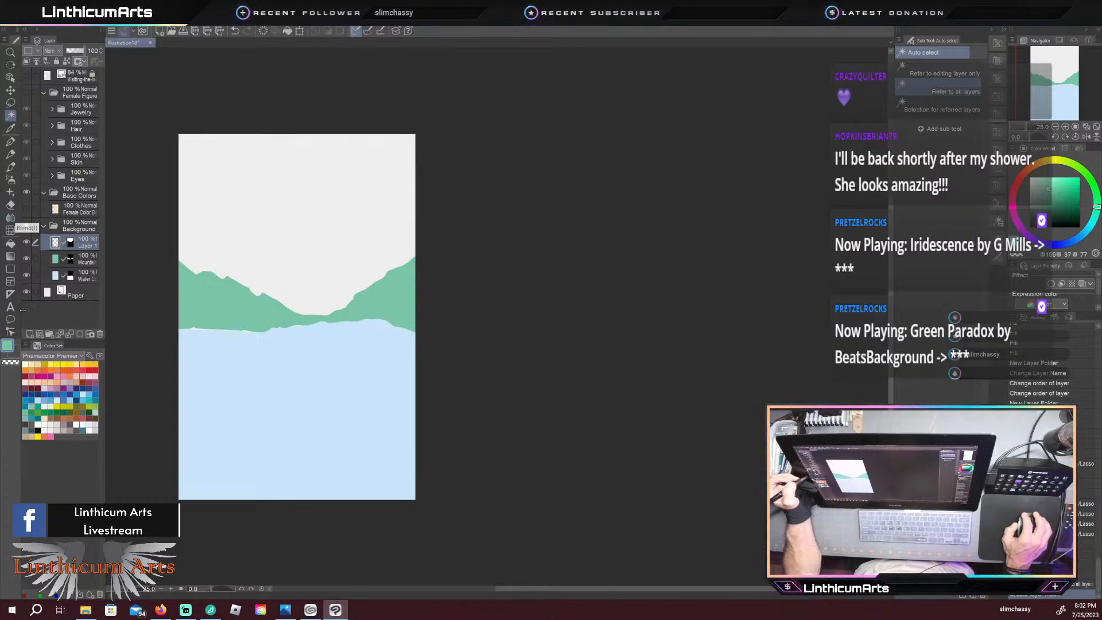
click(82, 388)
click(85, 386)
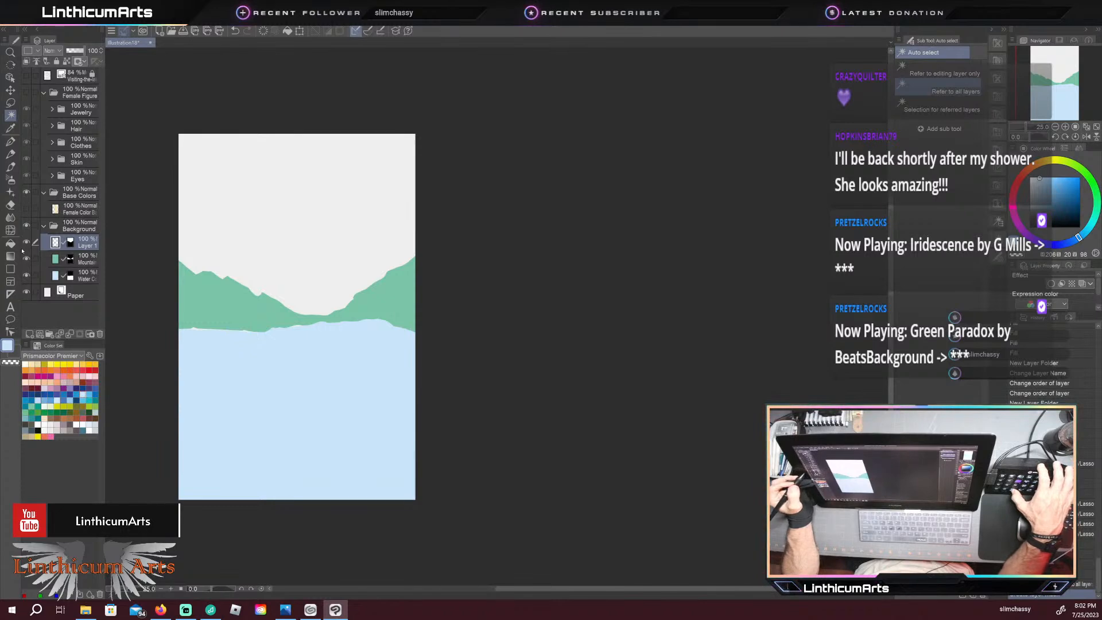
key(alt+Delete)
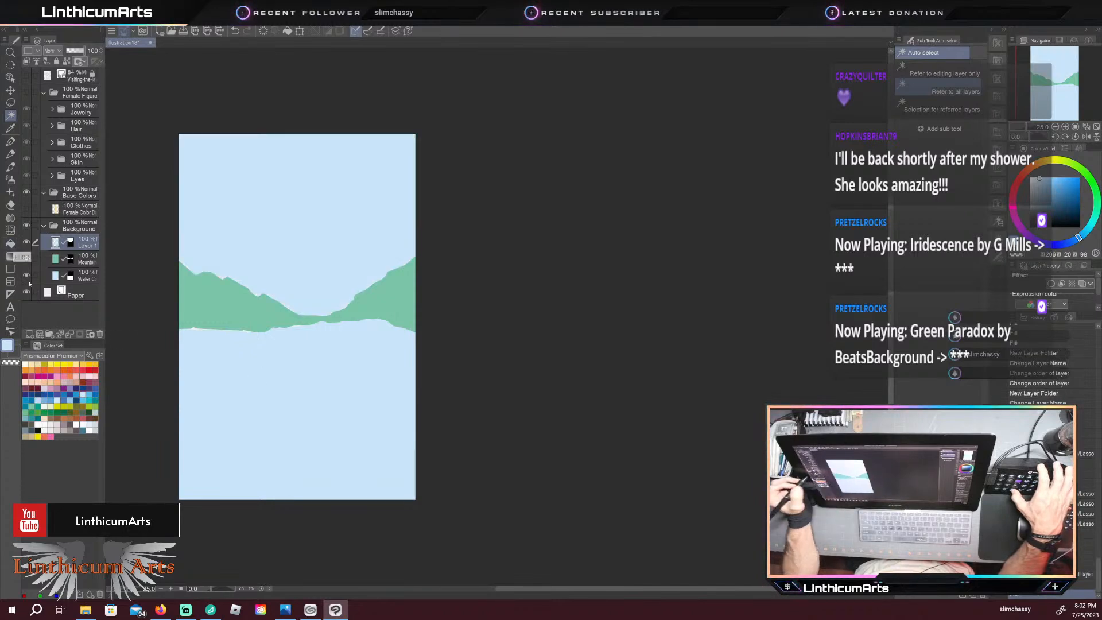
Step: Try a pale periwinkle on the water layer, refill it with a medium blue, and show the sketch and Female Figure folder
click(57, 277)
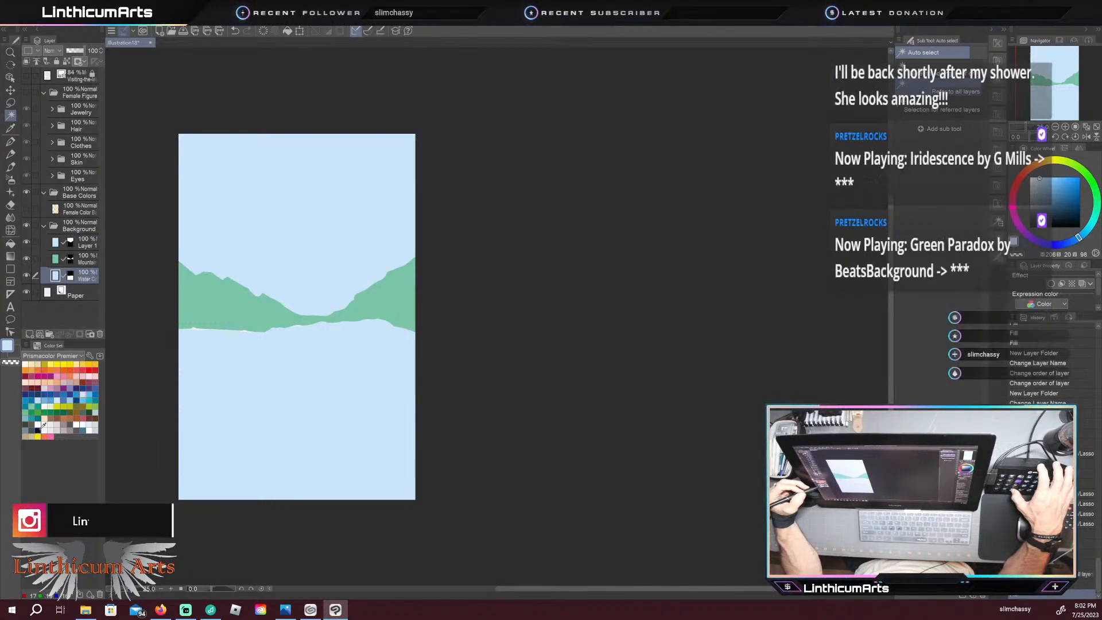
click(42, 398)
key(alt+BackSpace)
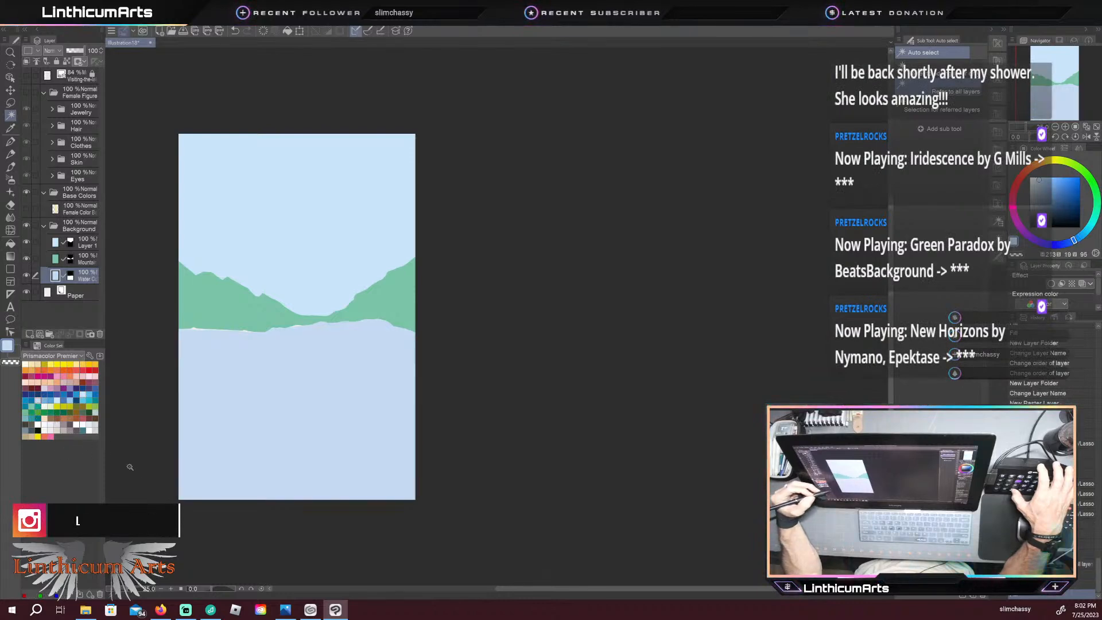
click(83, 428)
key(alt+BackSpace)
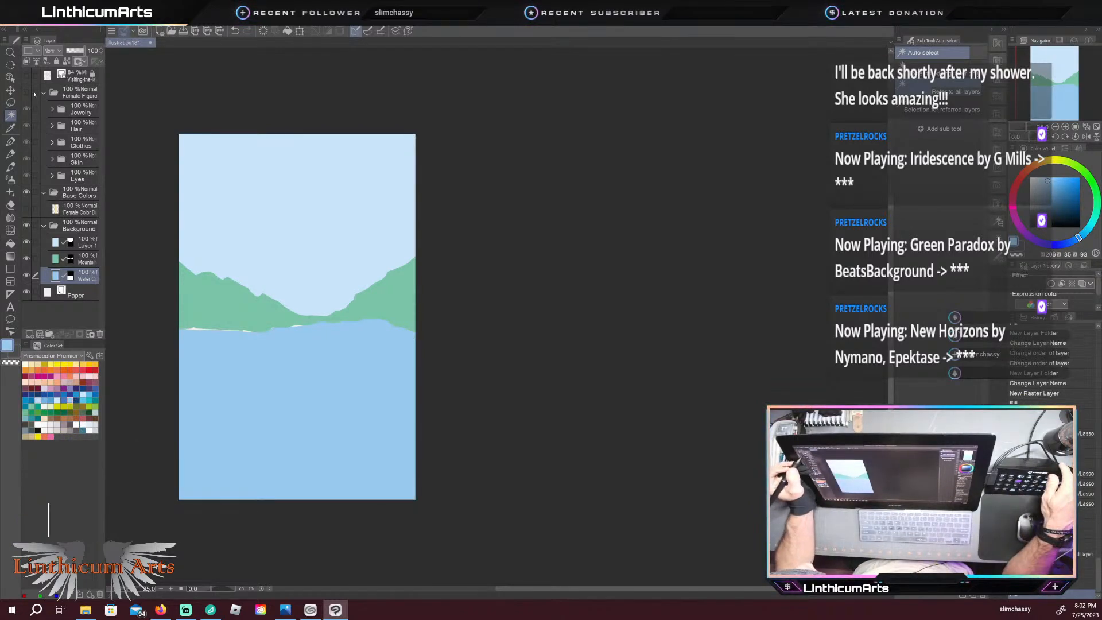
click(27, 75)
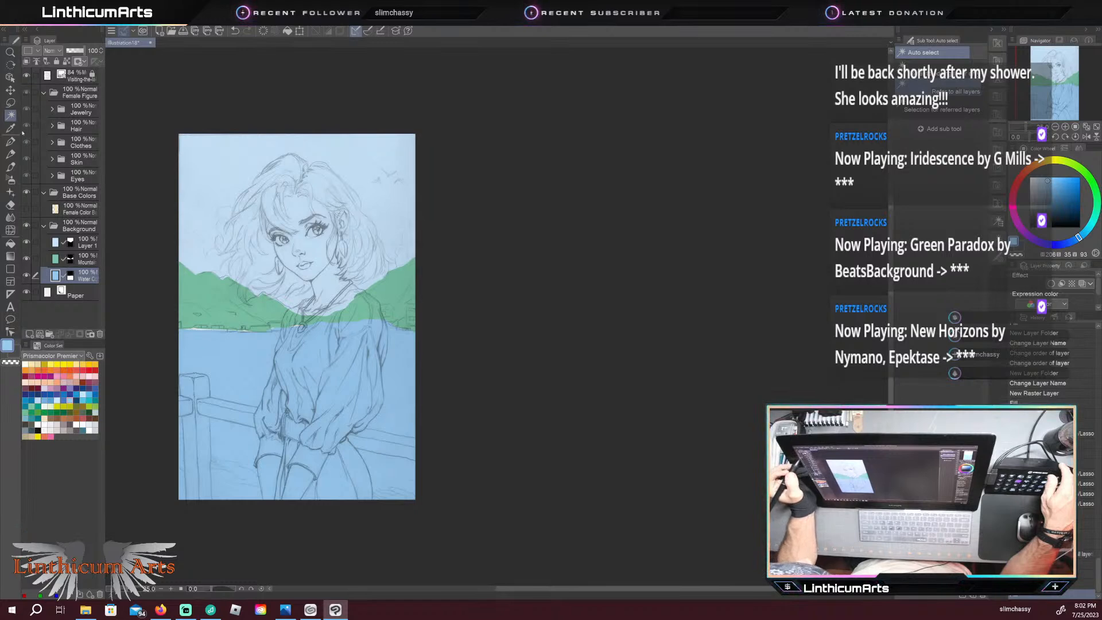
click(26, 92)
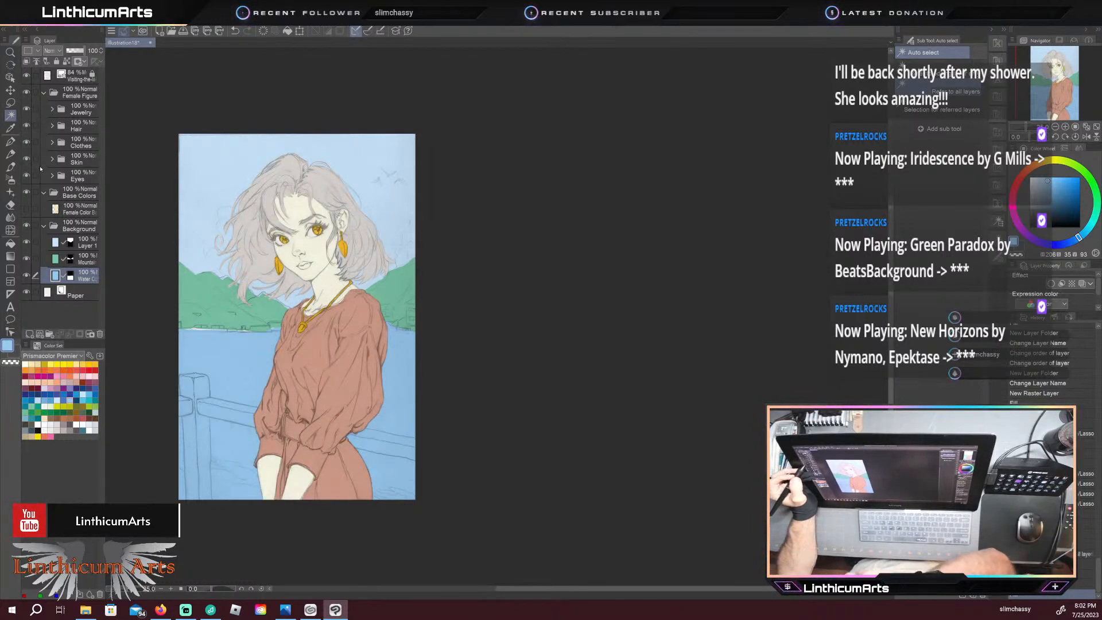
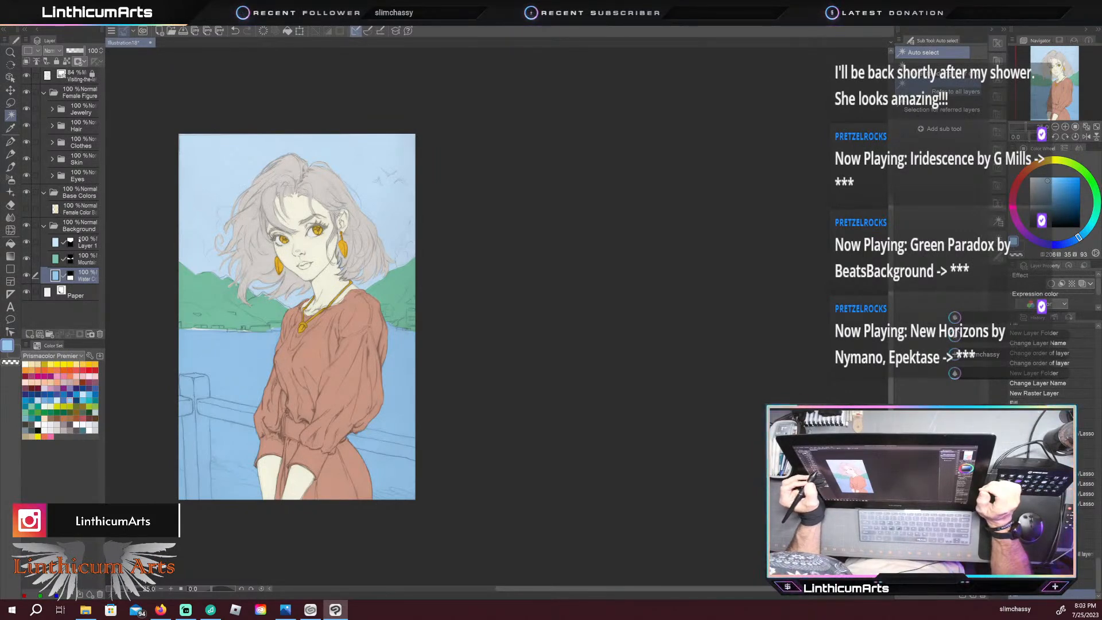
Step: Add a new layer above the sky layer in the Background folder and rename the sky layer as Sky Color
click(83, 242)
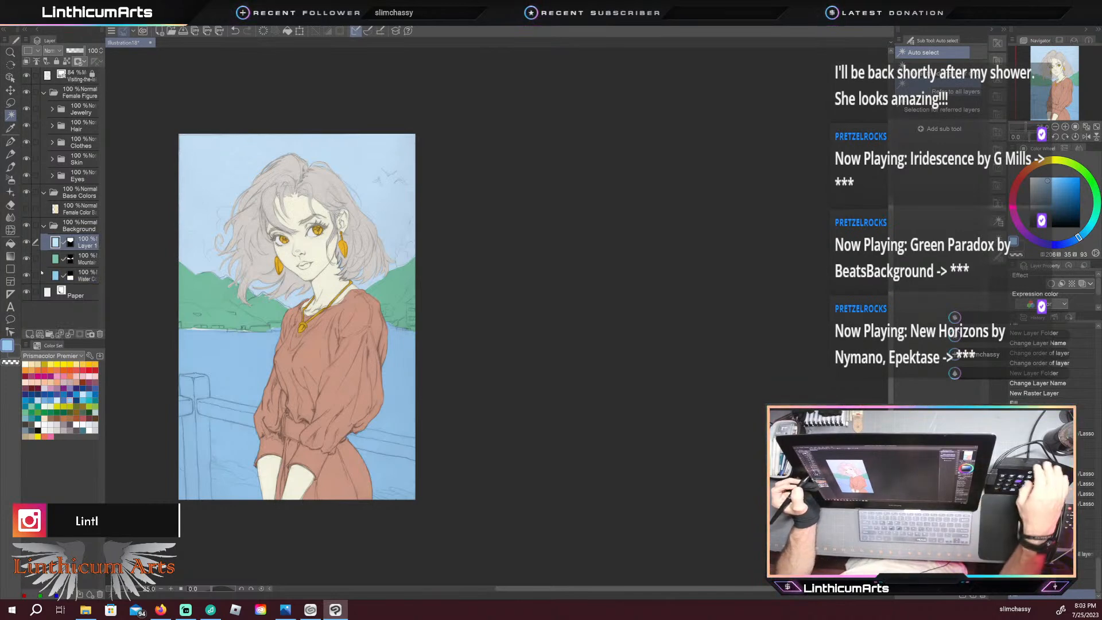
key(ctrl+shift+n)
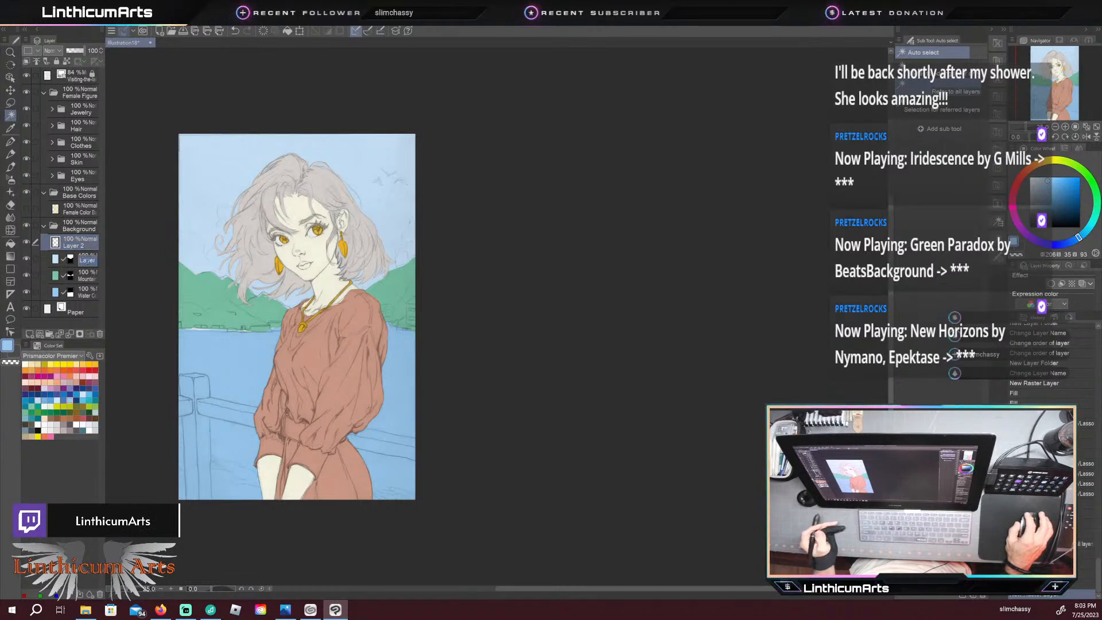
text(Sky Color)
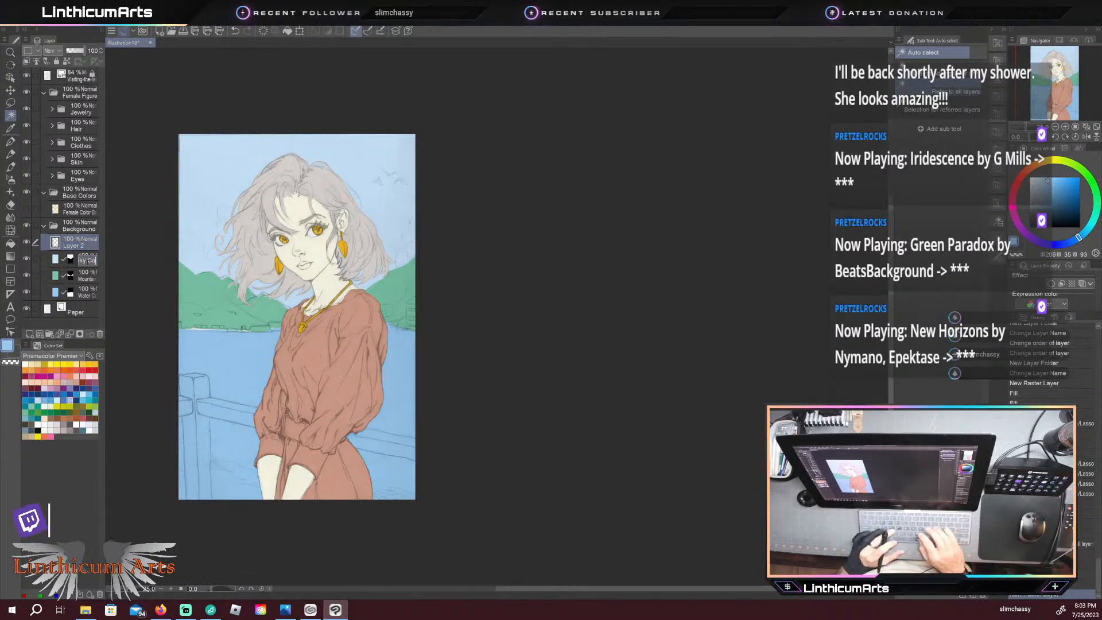
key(Return)
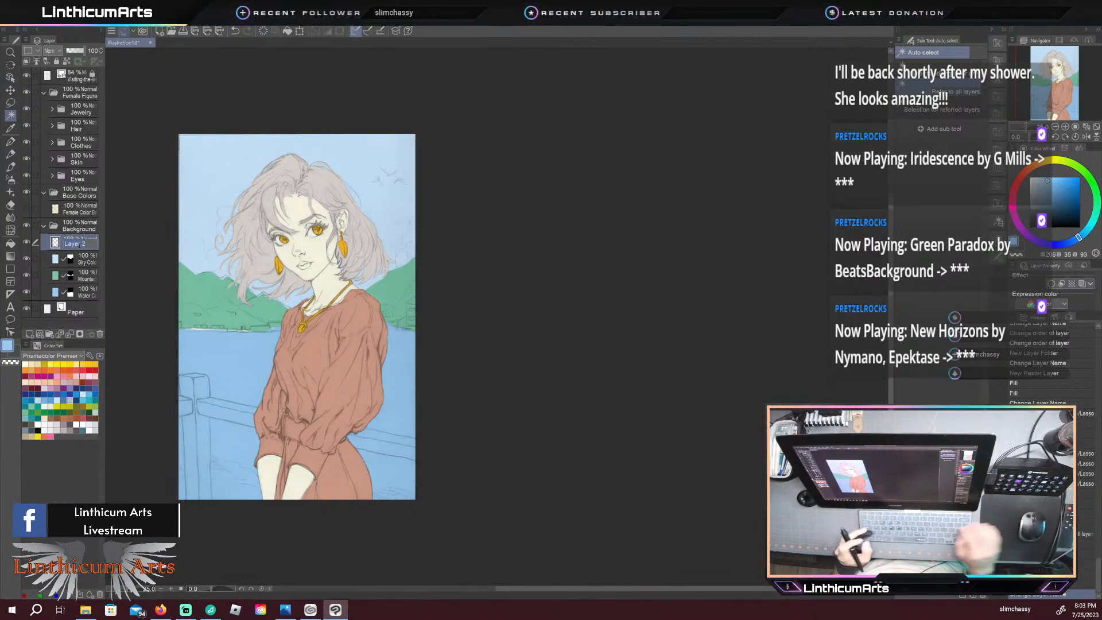
Step: Rename the new layer above the sky layer as Buildings Color B
click(79, 245)
text(Bui)
text(ldings Colo)
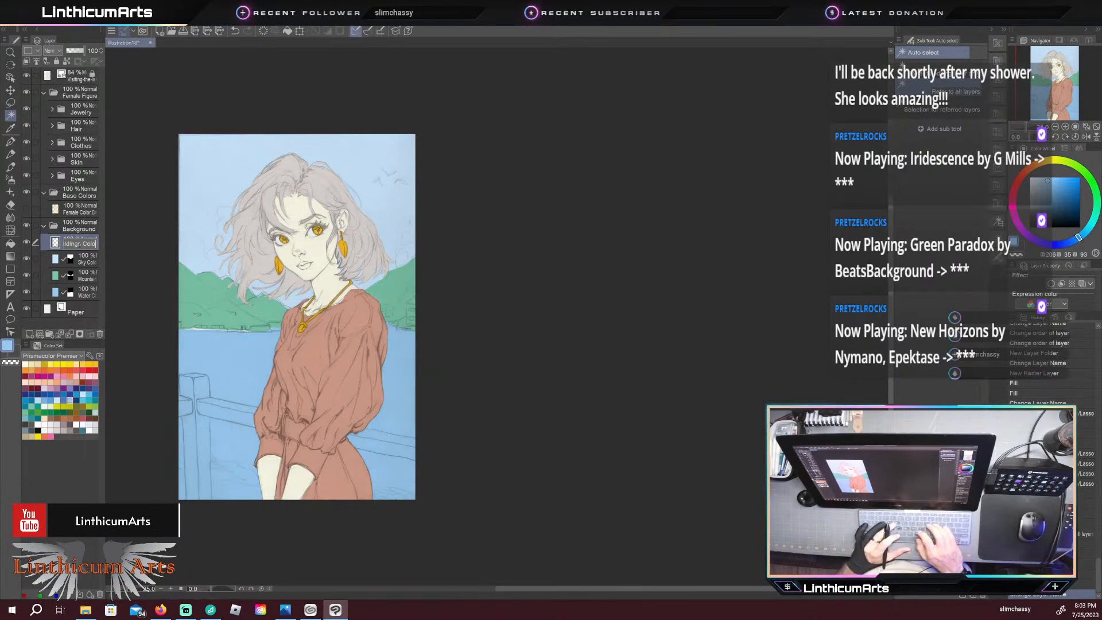
text(r B)
key(Return)
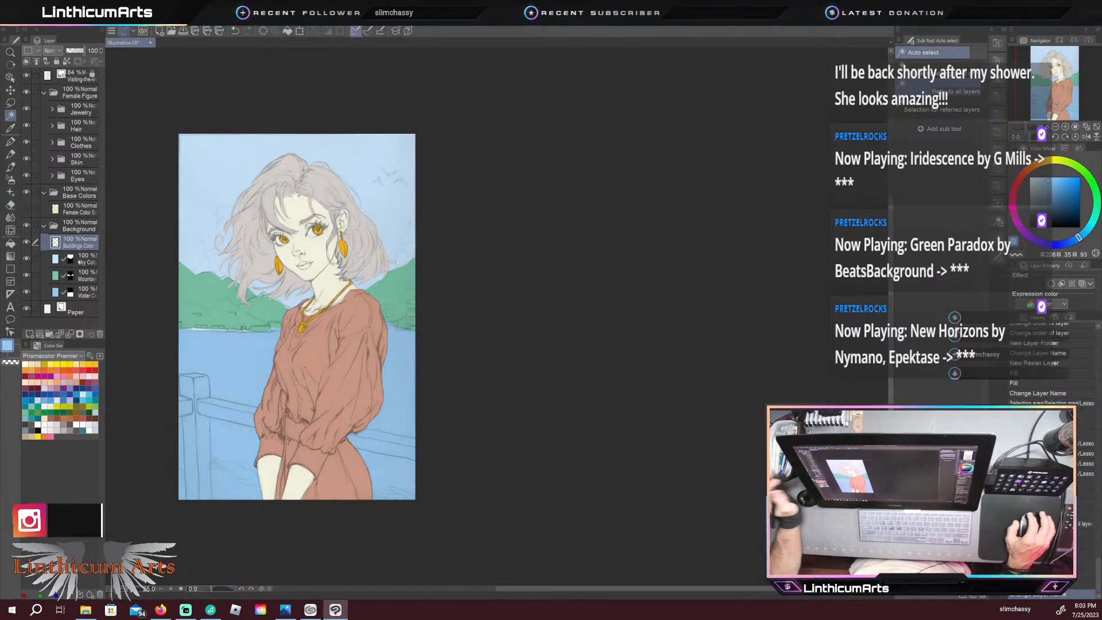
Step: Hide the Female Figure folder so the sketched shoreline behind the figure is uncovered for selecting on the buildings layer
drag(23, 93, 19, 93)
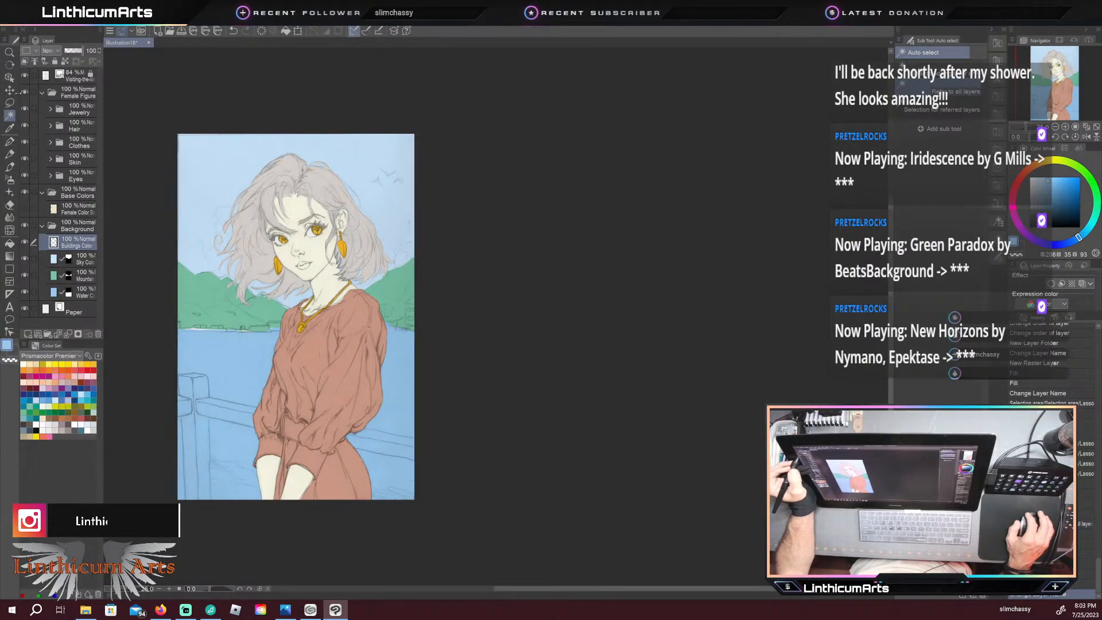
click(25, 93)
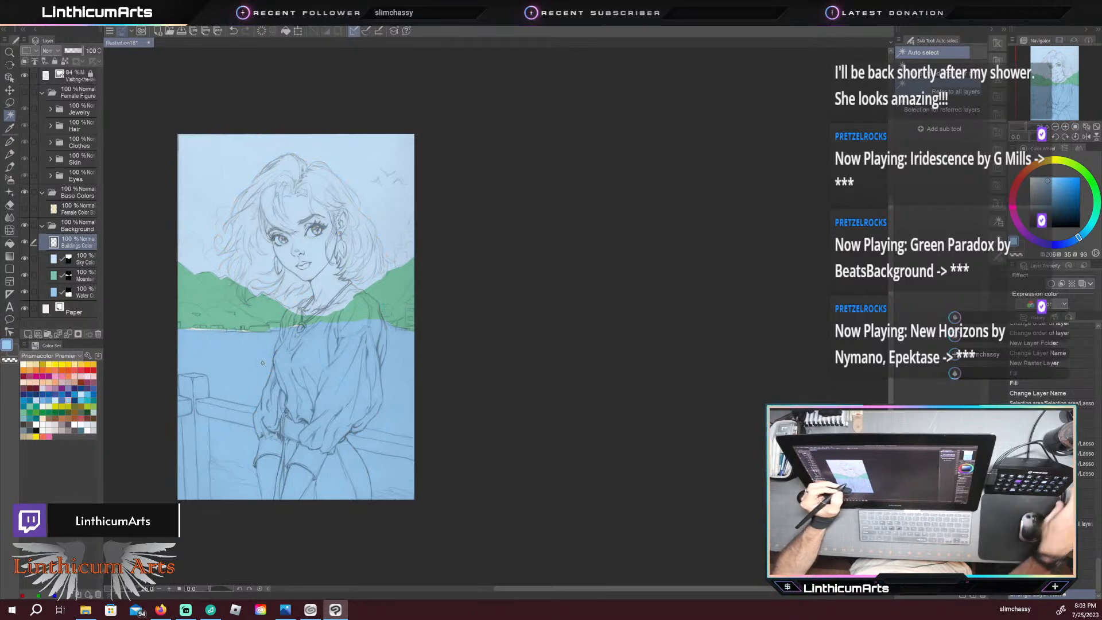
scroll(255, 355, up, 2)
scroll(192, 319, up, 1)
drag(148, 337, 211, 461)
scroll(317, 371, up, 1)
Step: Add rectangular selections around the small shoreline buildings and dock between the canvas's left edge and the long waterfront building
key(m)
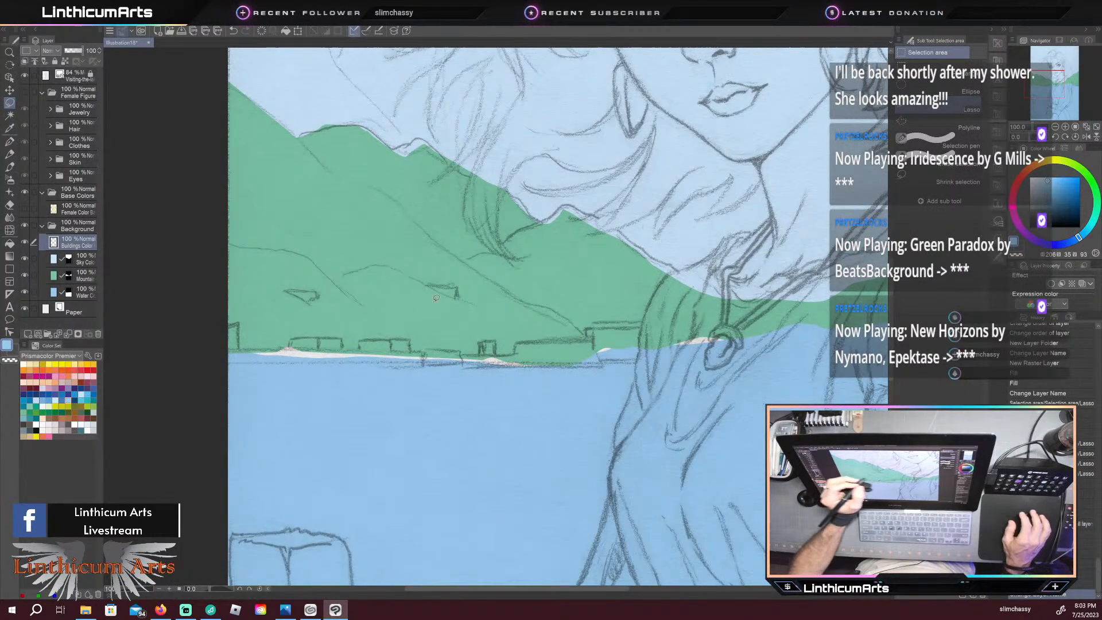
click(941, 72)
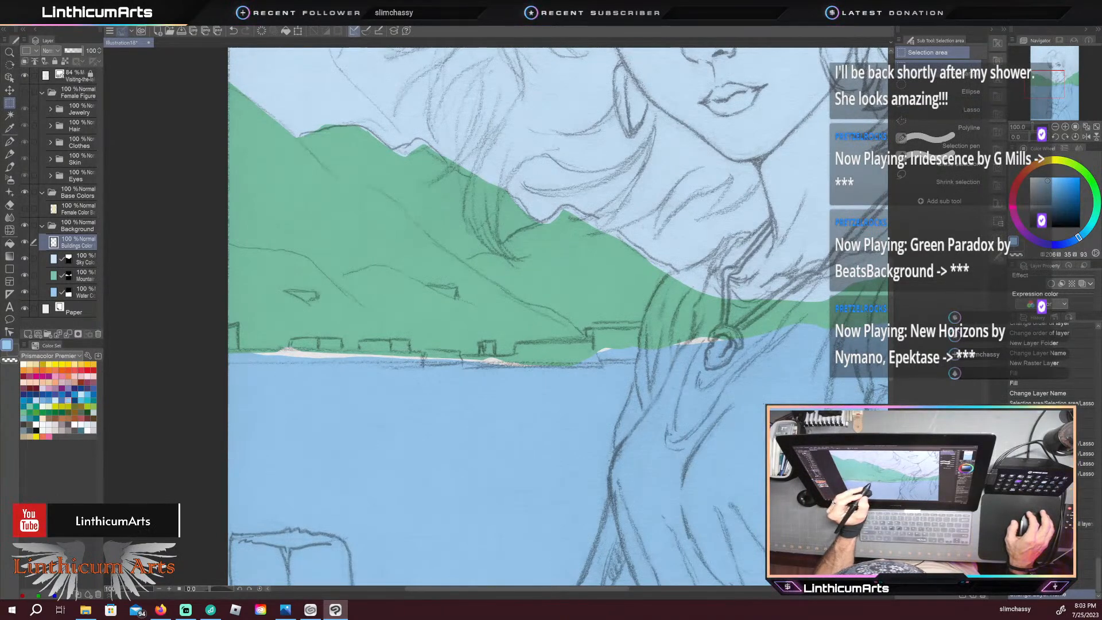
drag(274, 348, 226, 347)
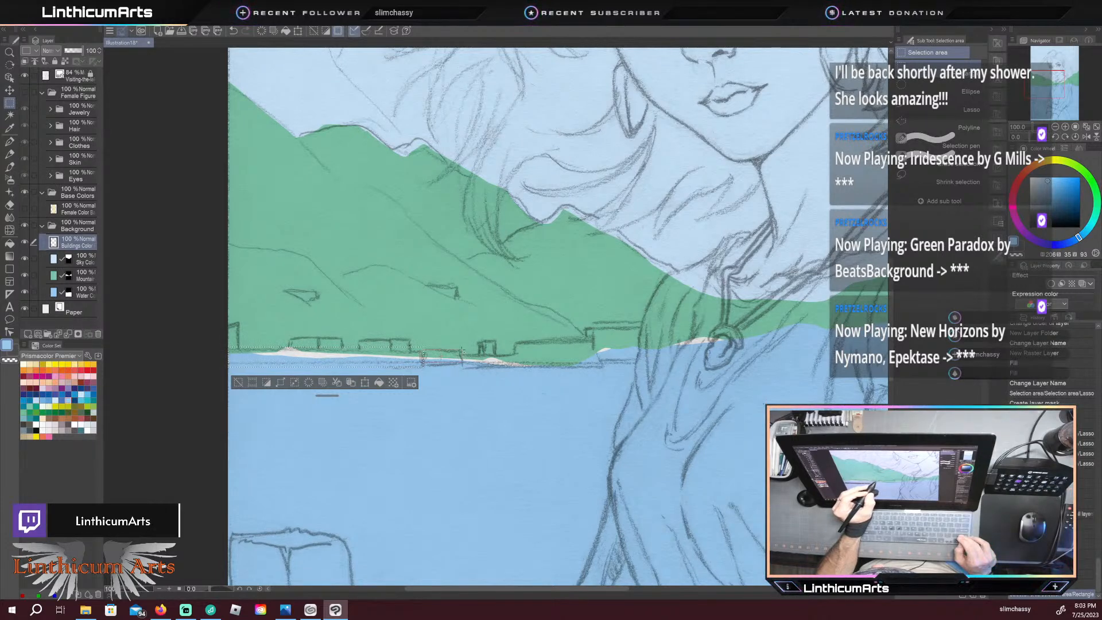
drag(462, 349, 460, 349)
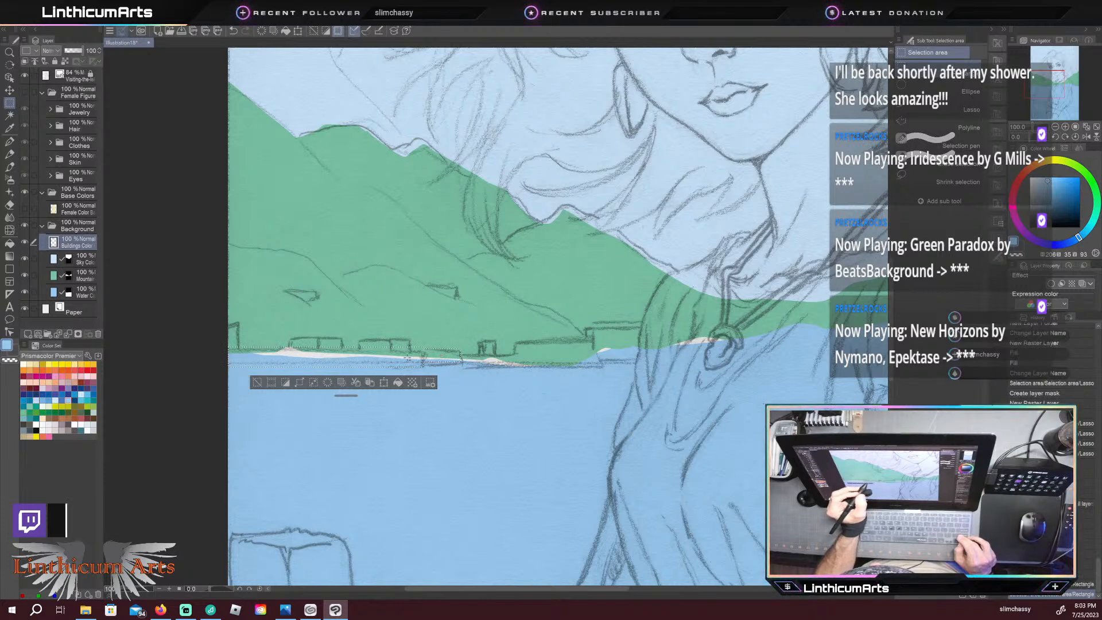
click(340, 339)
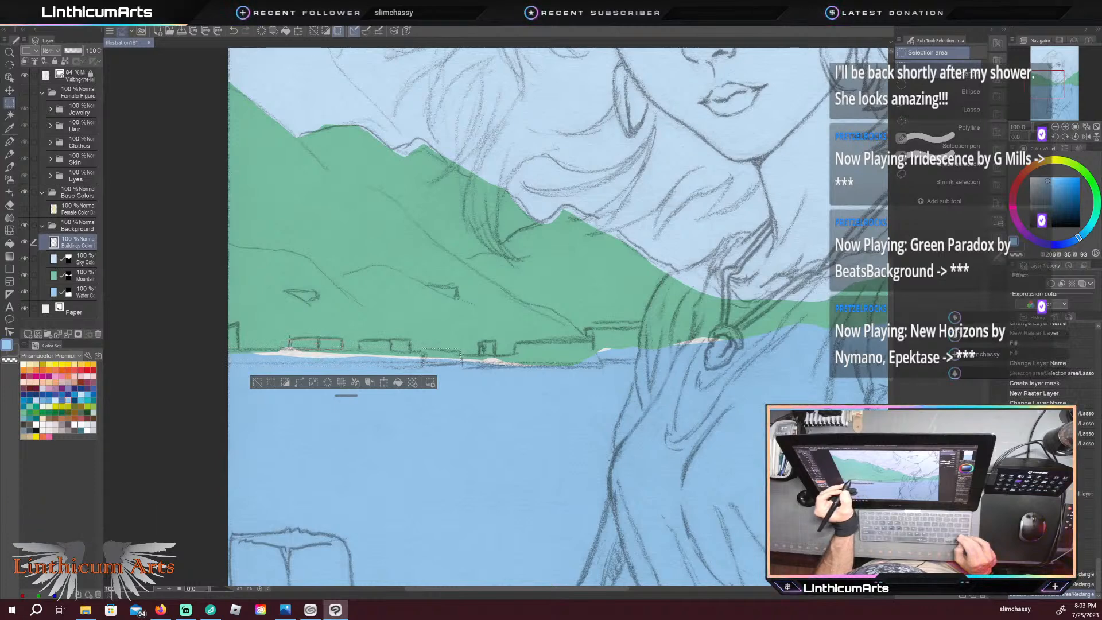
drag(289, 339, 342, 349)
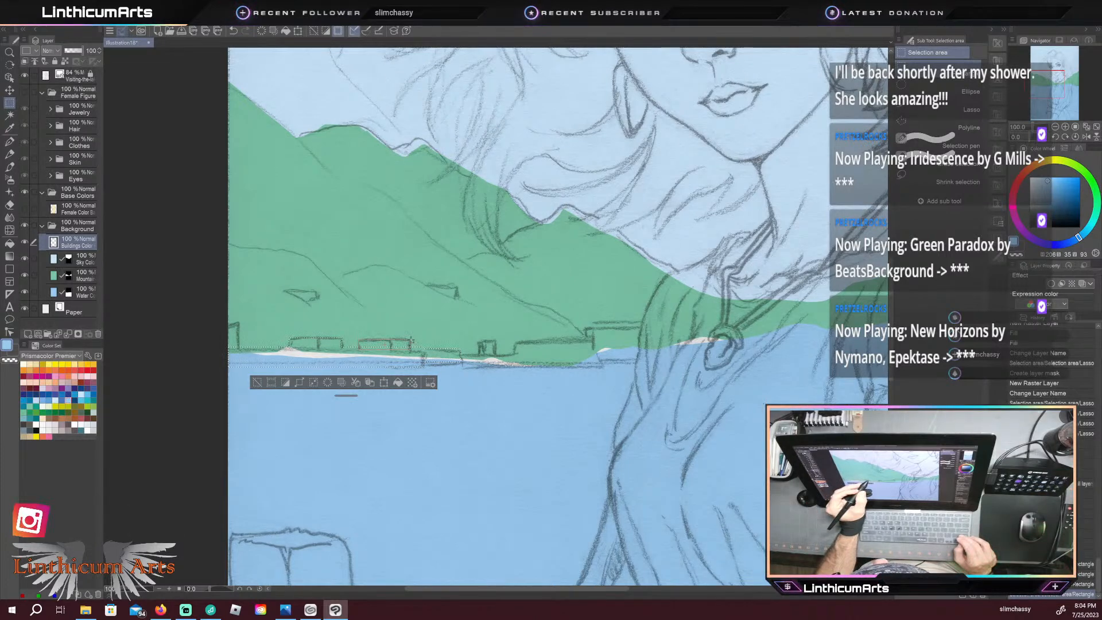
drag(359, 340, 410, 349)
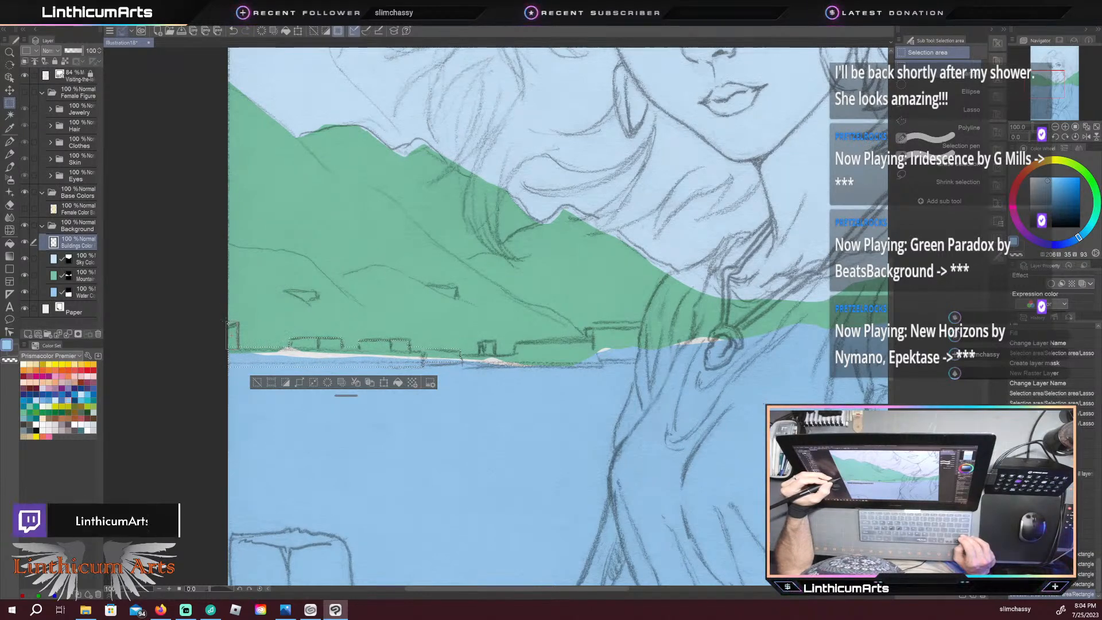
drag(230, 316, 227, 321)
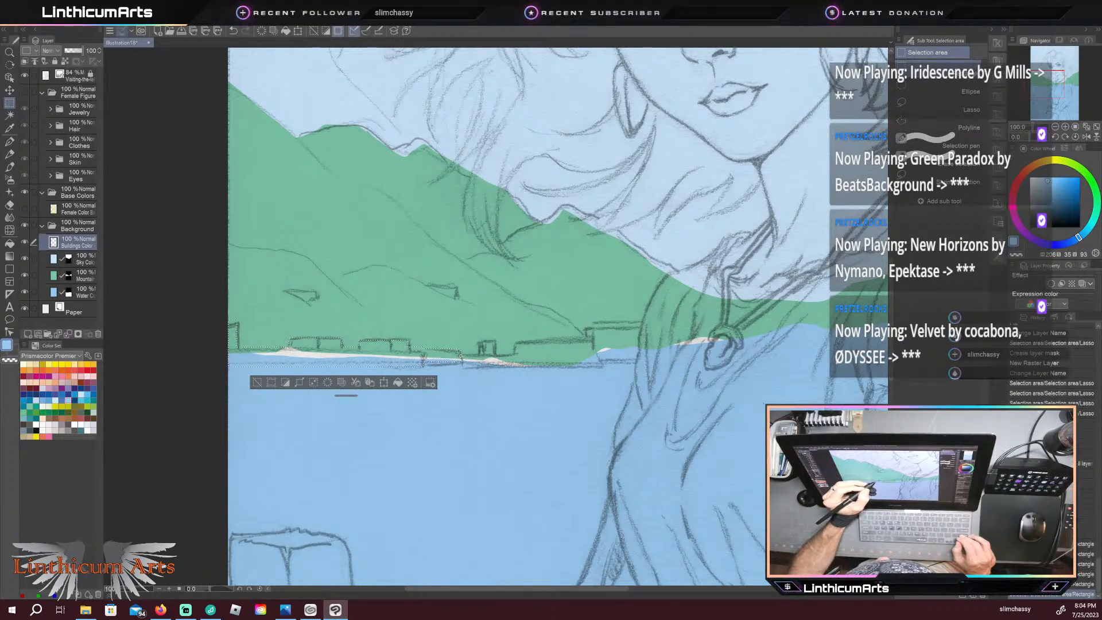
Step: Extend the rectangular selection over the small hut, the long waterfront building and the block beside the figure's sleeve
drag(514, 365, 607, 363)
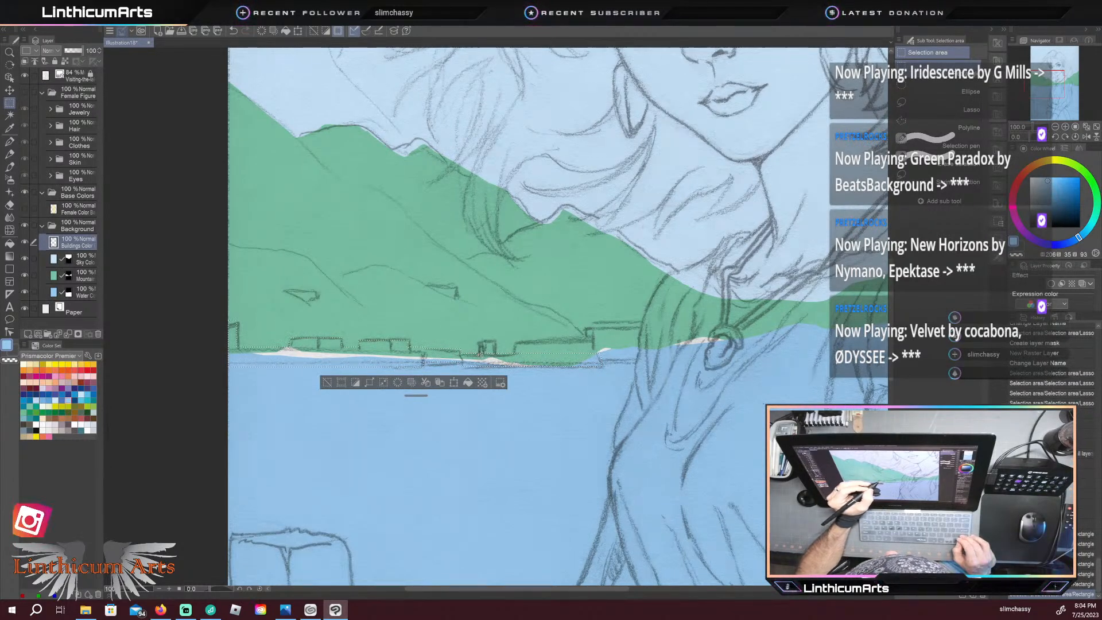
drag(498, 342, 496, 341)
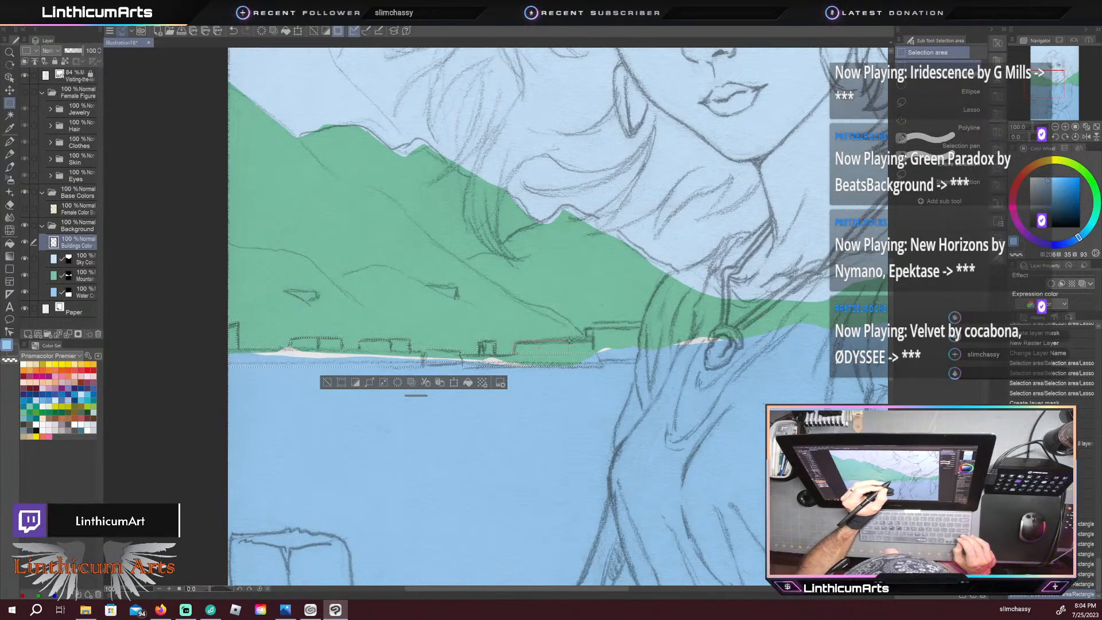
drag(595, 353, 647, 362)
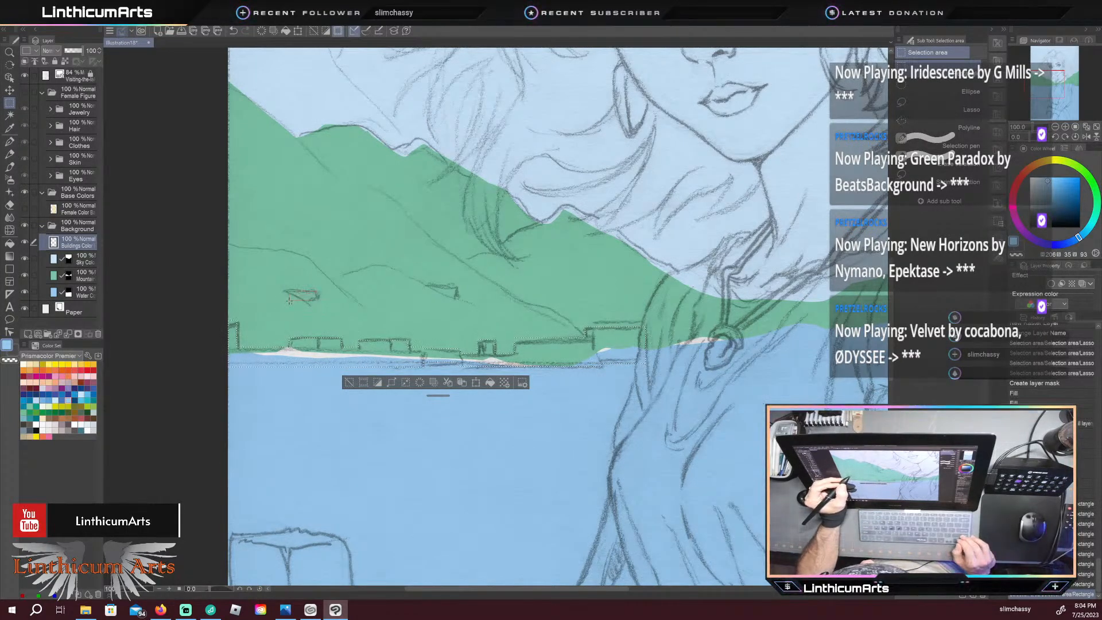
Step: Select the two small houses on the left hillside with rectangles and refine their outlines with the Lasso
drag(284, 301, 285, 302)
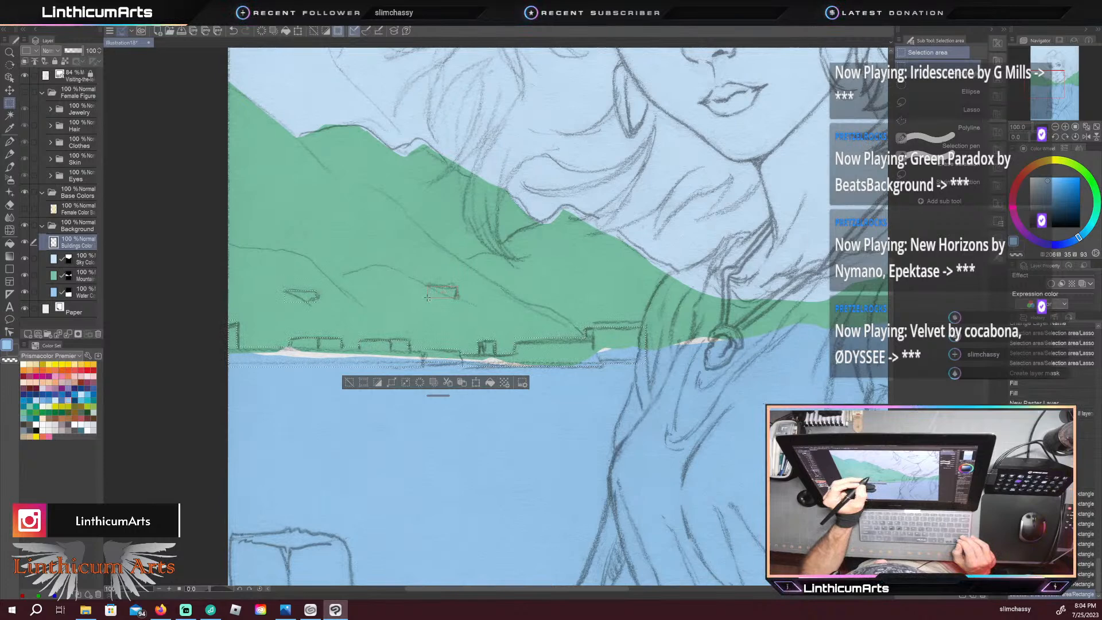
drag(427, 297, 428, 298)
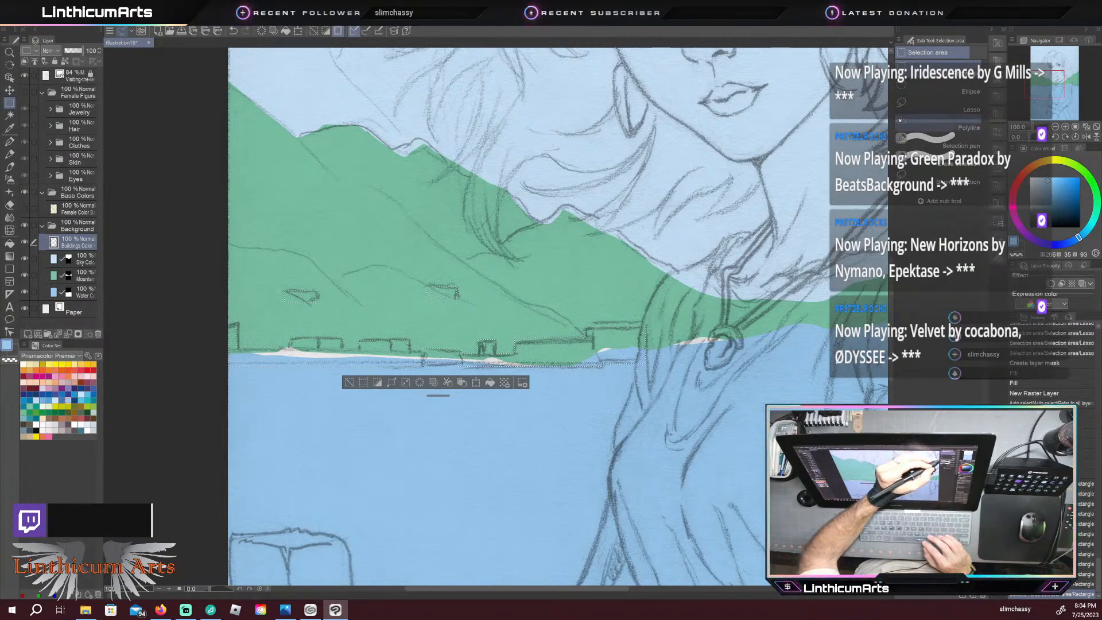
click(901, 122)
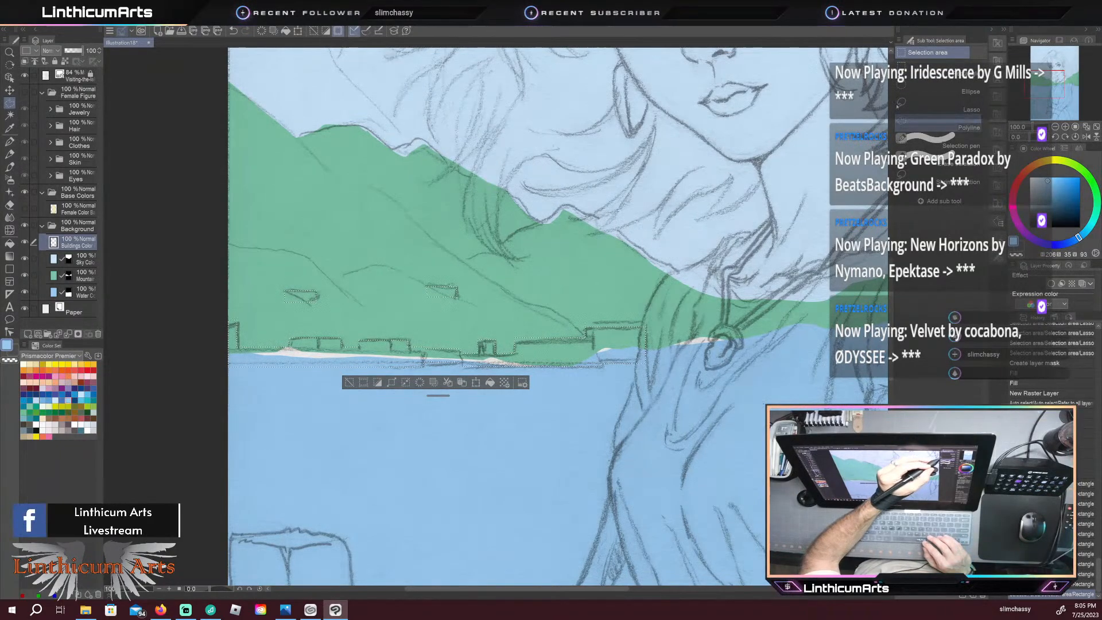
click(918, 103)
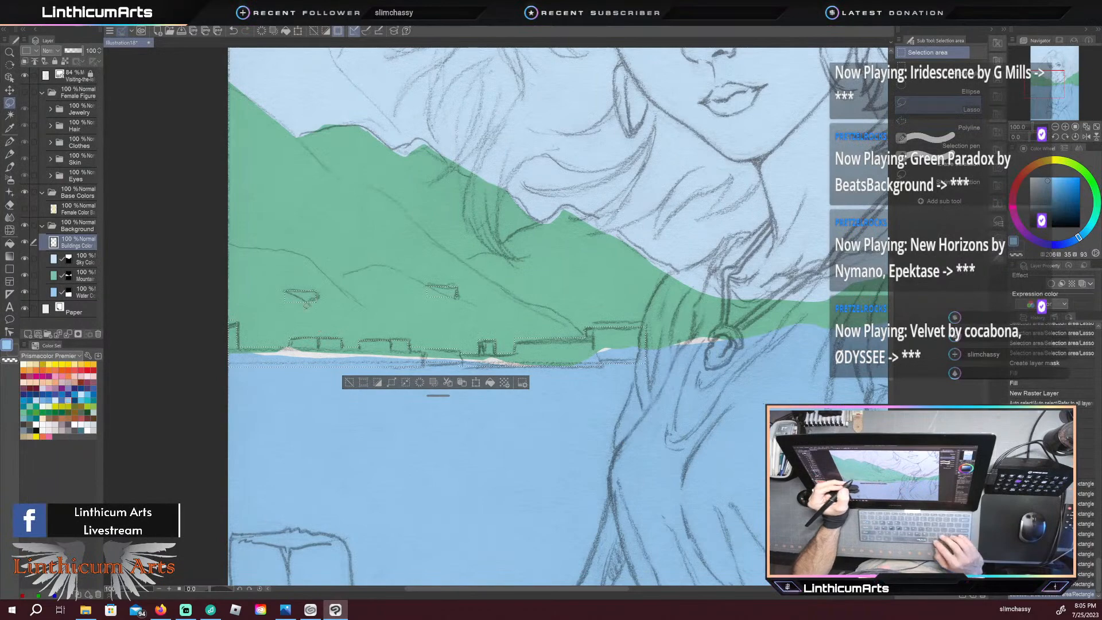
mouse_move(311, 307)
mouse_down()
mouse_move(280, 284)
mouse_move(321, 316)
mouse_move(318, 294)
mouse_up()
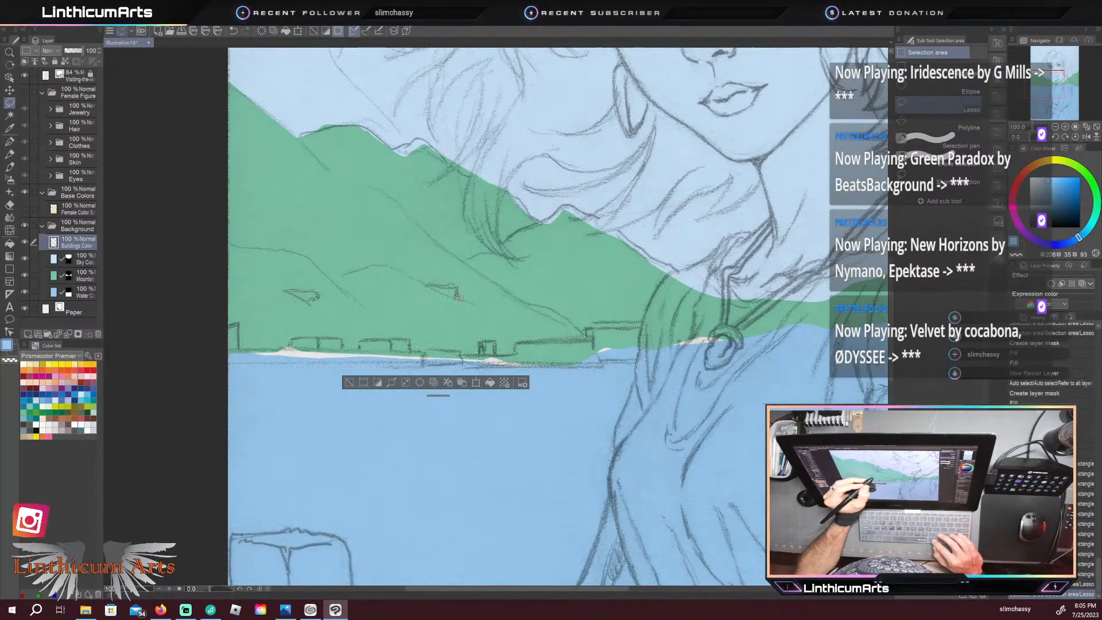
drag(462, 311, 413, 284)
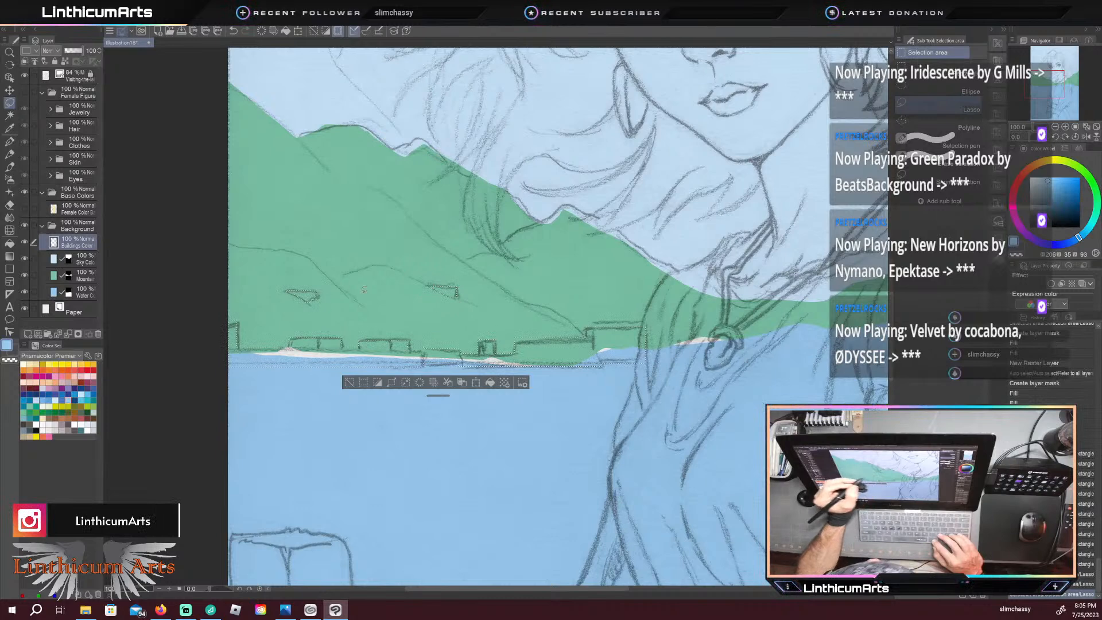
Step: Add rectangular selections over the dock, the small house and the tall building on the shore right of the figure
mouse_move(664, 413)
mouse_down()
mouse_move(341, 411)
mouse_move(220, 424)
mouse_up()
drag(596, 391, 513, 423)
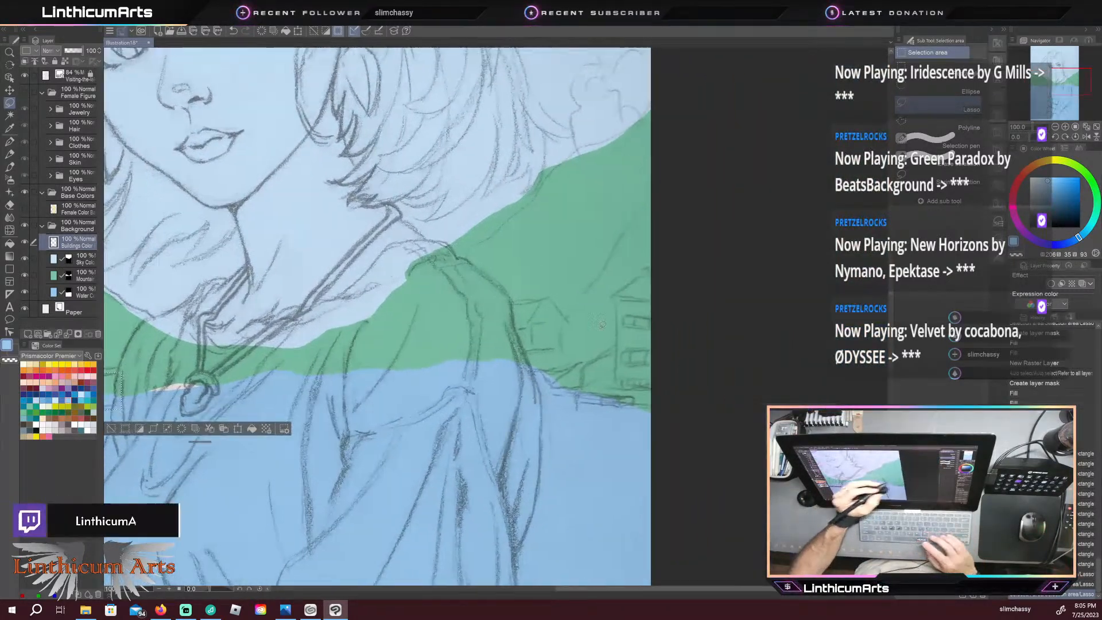
click(942, 70)
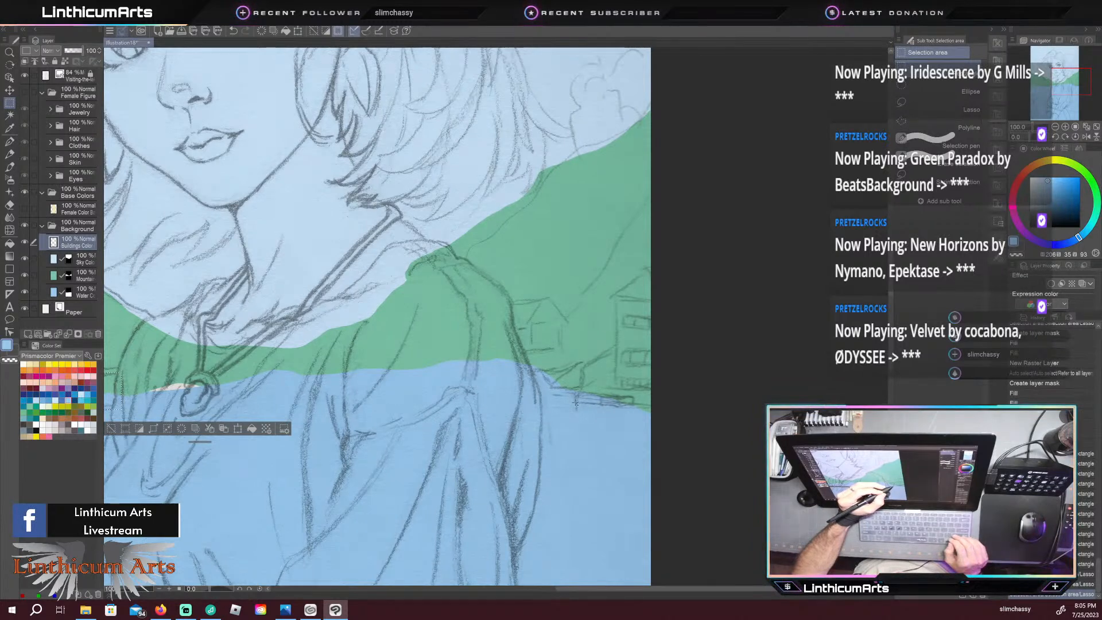
drag(577, 404, 634, 396)
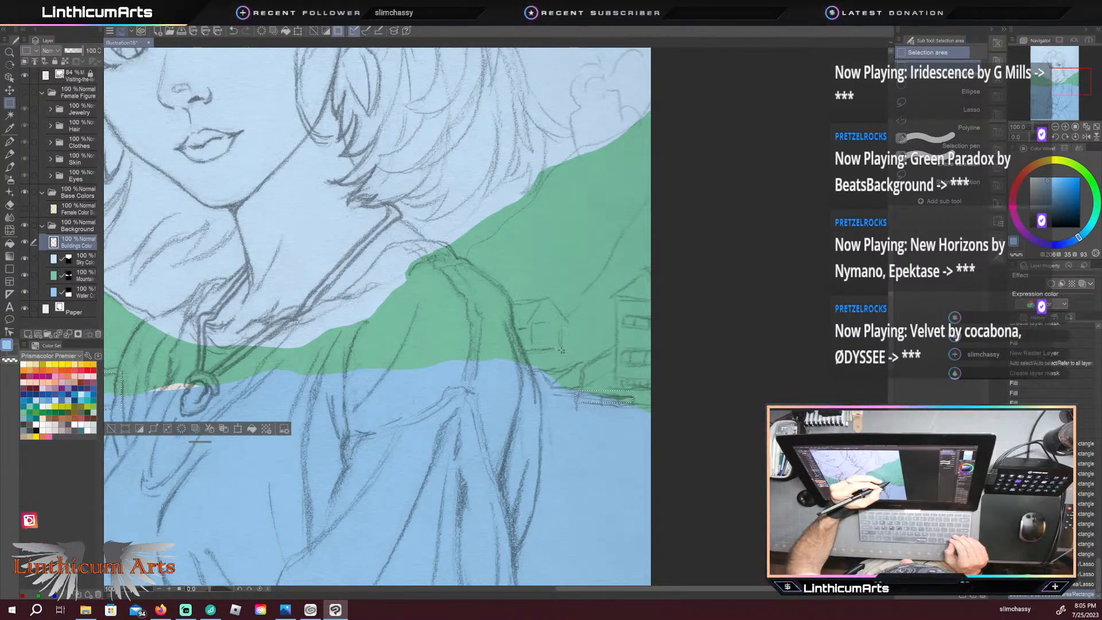
mouse_move(562, 350)
mouse_down()
mouse_move(485, 281)
mouse_move(515, 313)
mouse_move(494, 311)
mouse_up()
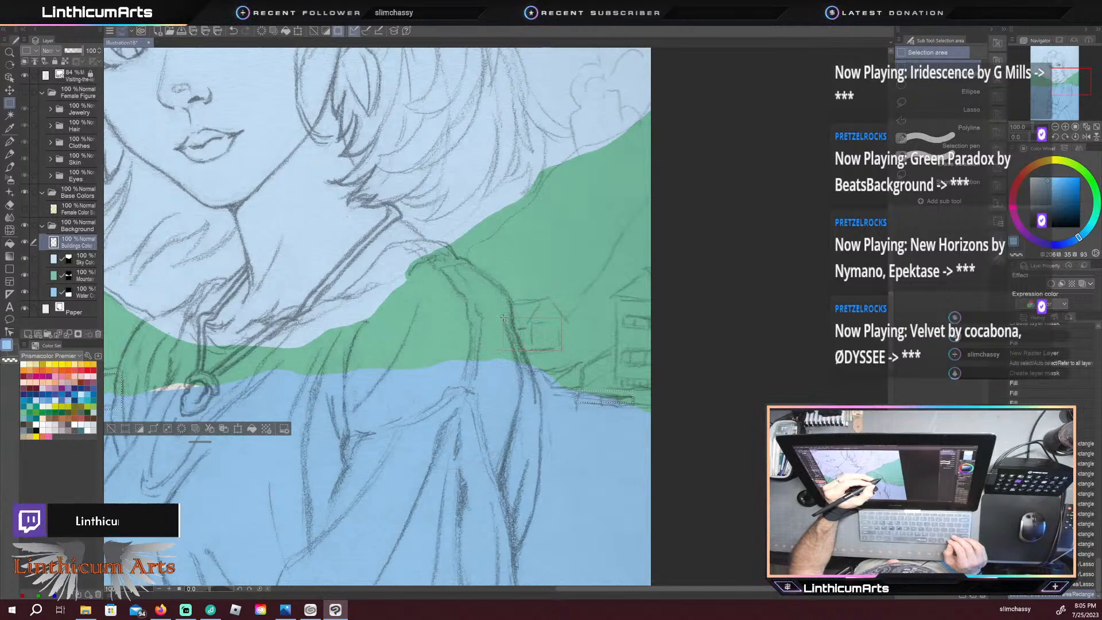
drag(502, 315, 502, 318)
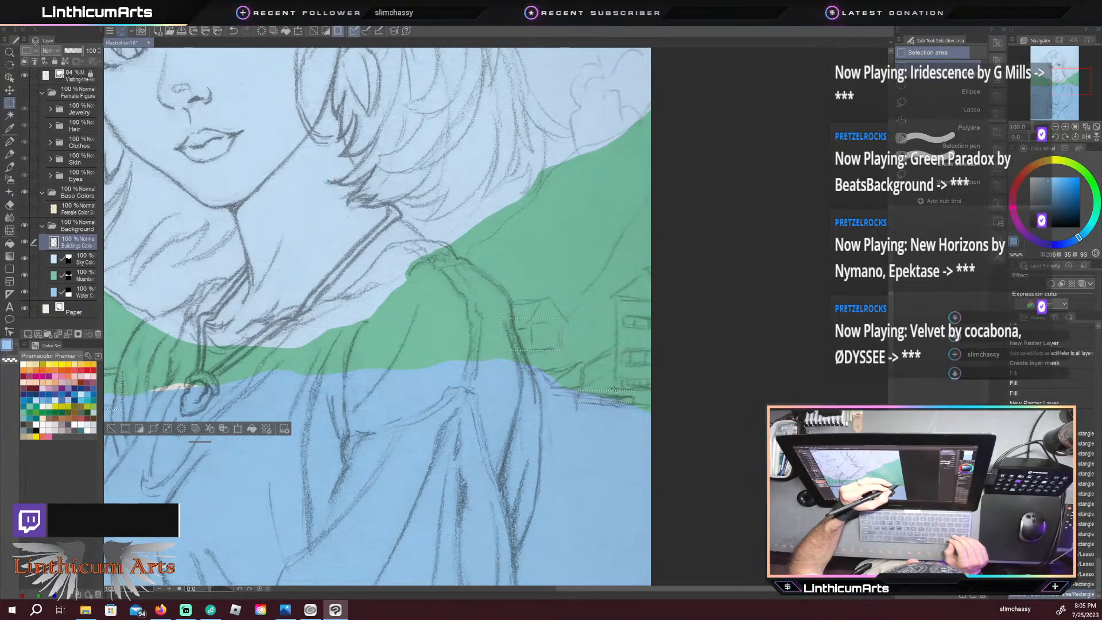
drag(636, 328, 655, 295)
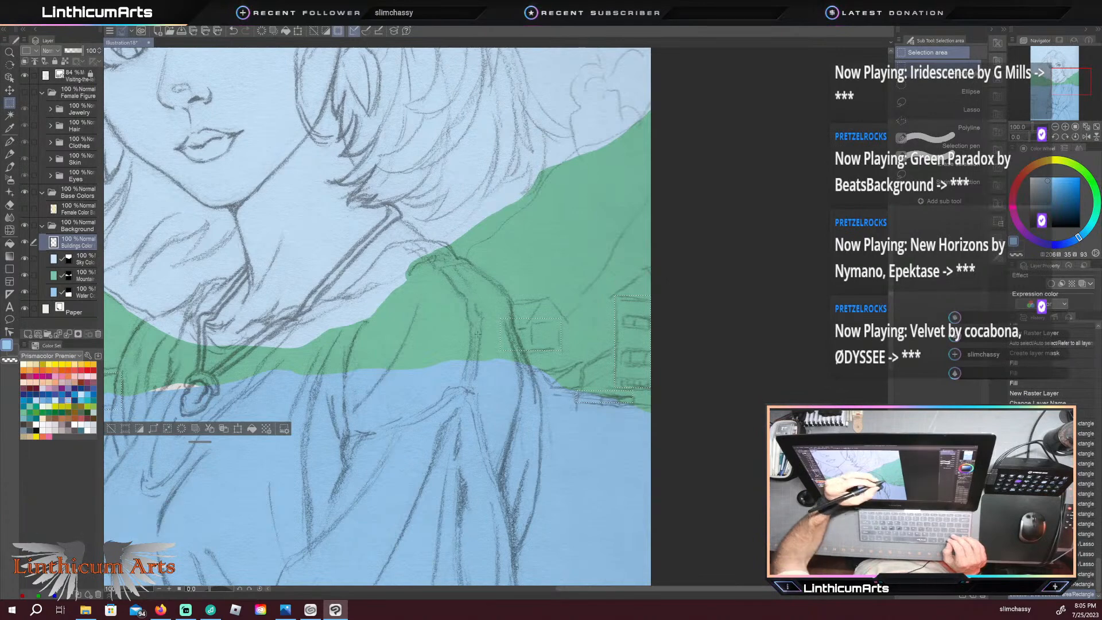
Step: Add Polyline selections for the sloped structure beside the tall right-hand building and for the roofs of both right-shore houses
click(899, 121)
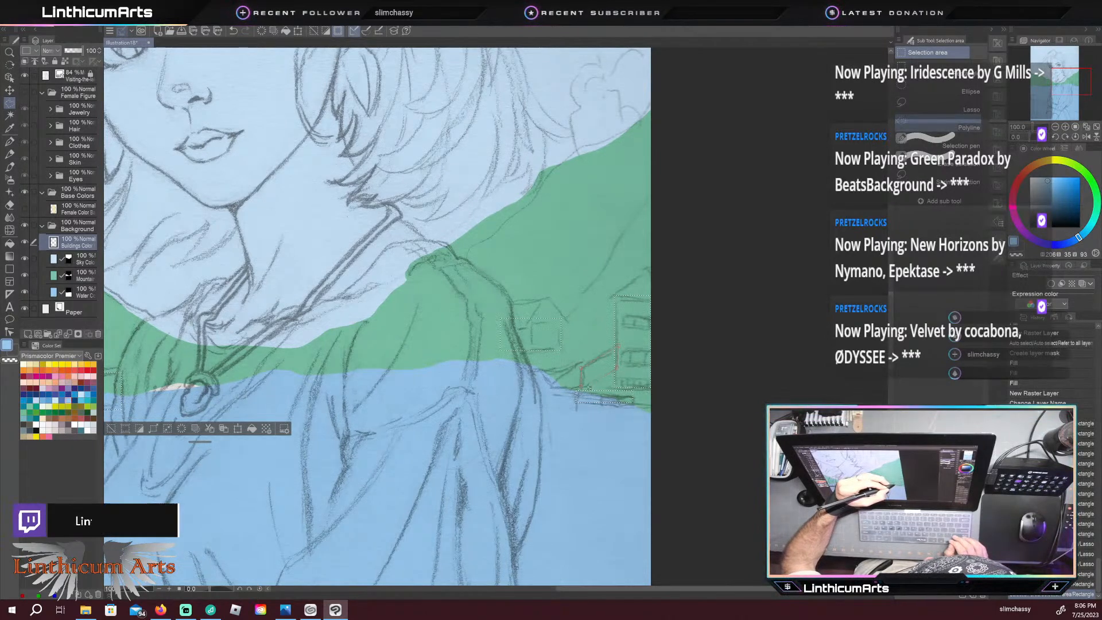
click(581, 391)
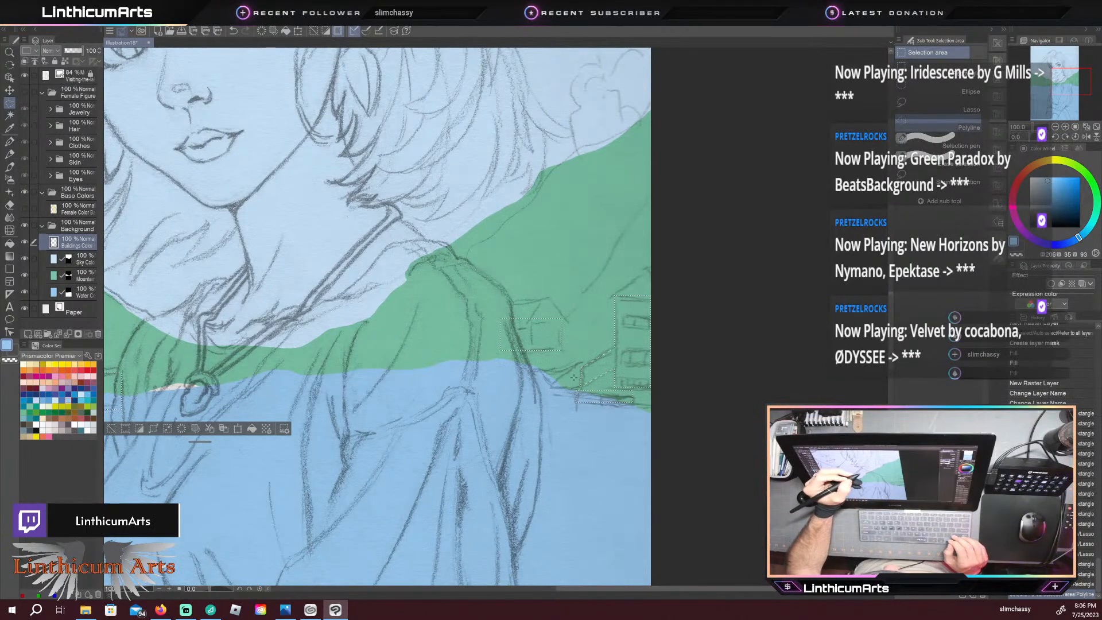
click(611, 298)
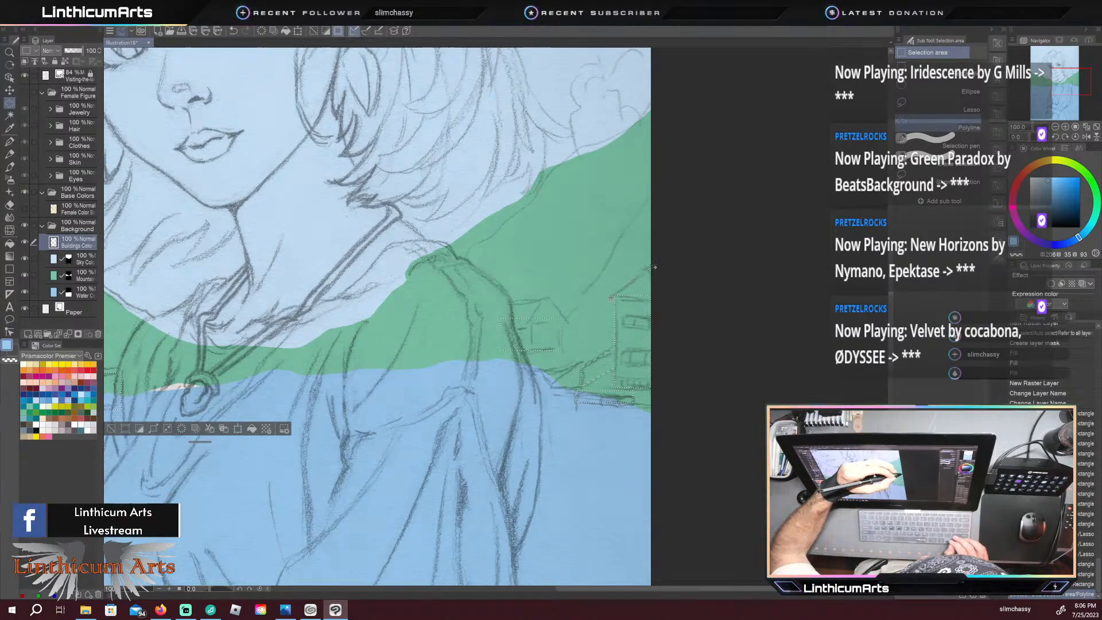
double_click(613, 298)
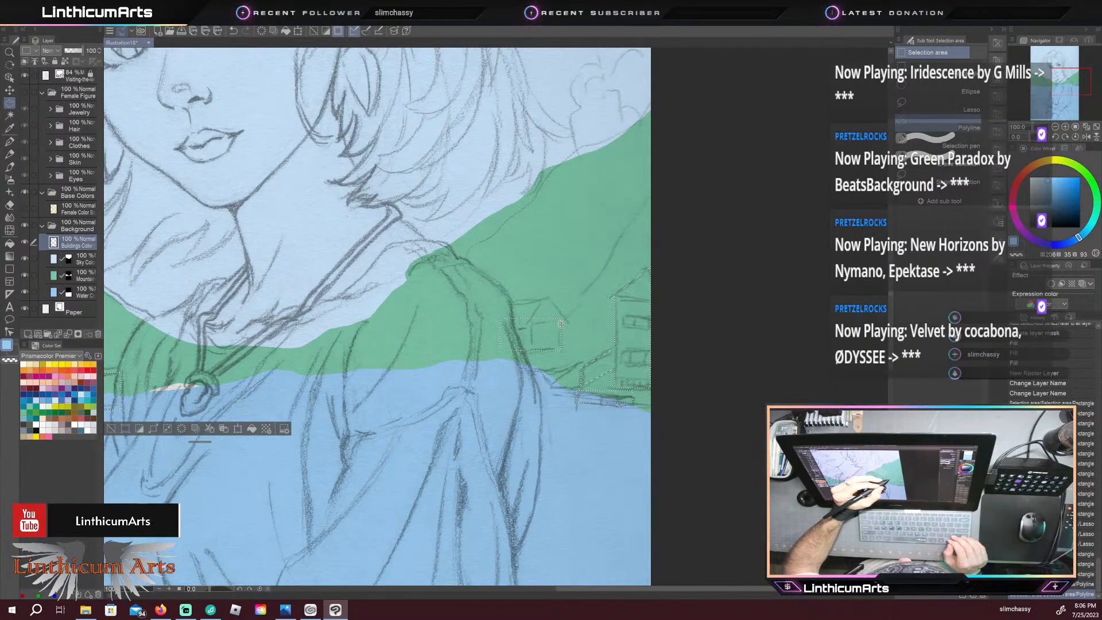
click(549, 297)
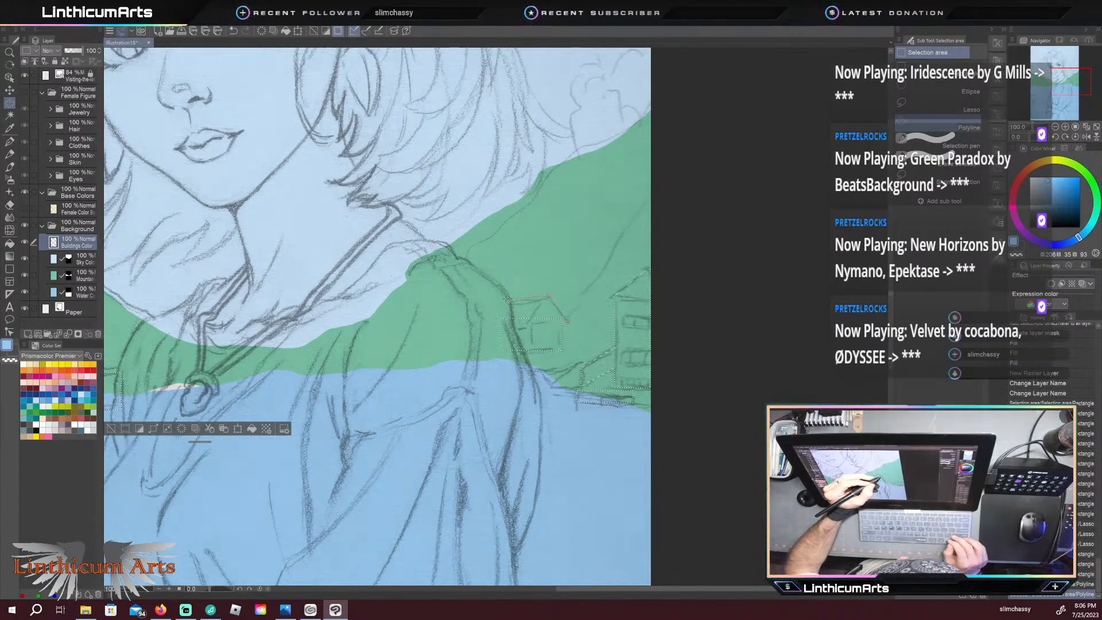
click(507, 299)
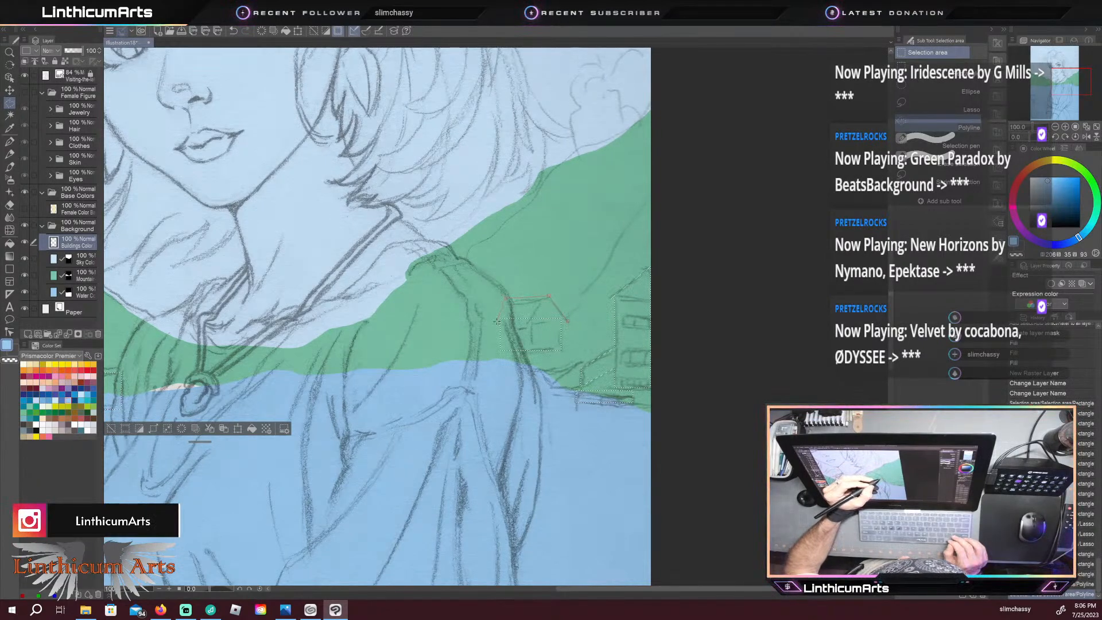
double_click(567, 320)
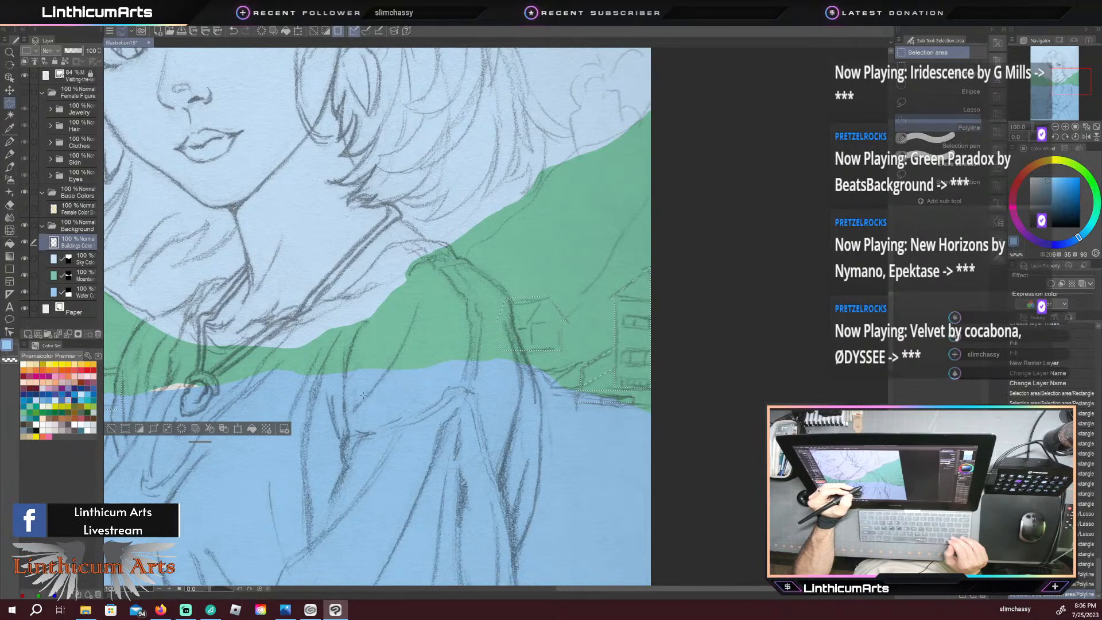
Step: Choose white from the Prismacolor Premier colour set as the colour for the selected buildings
scroll(361, 381, down, 5)
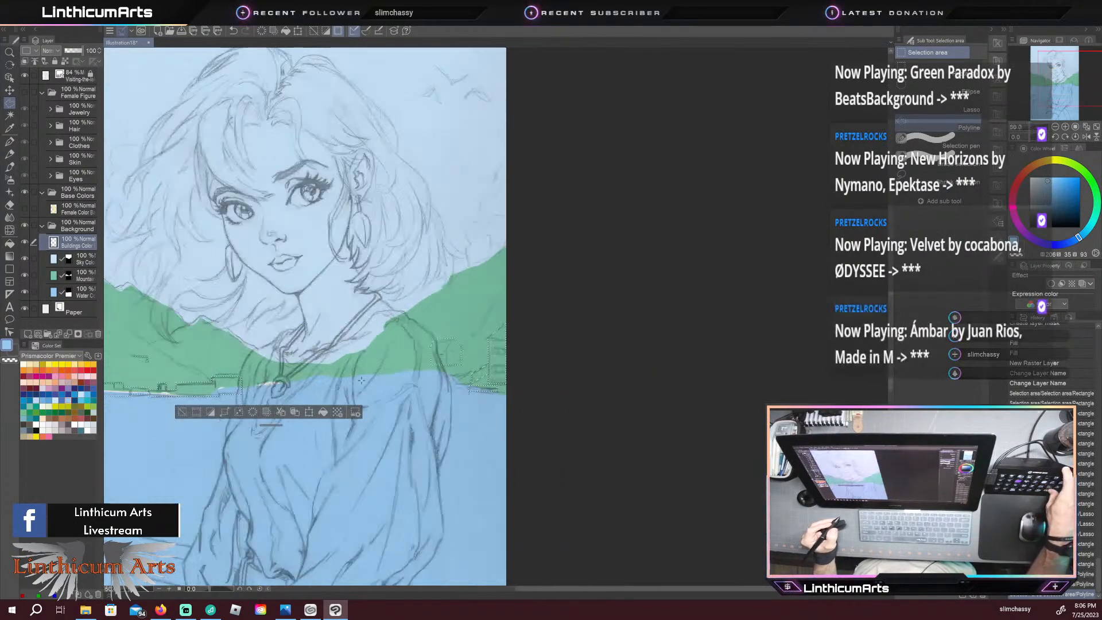
drag(246, 434, 435, 387)
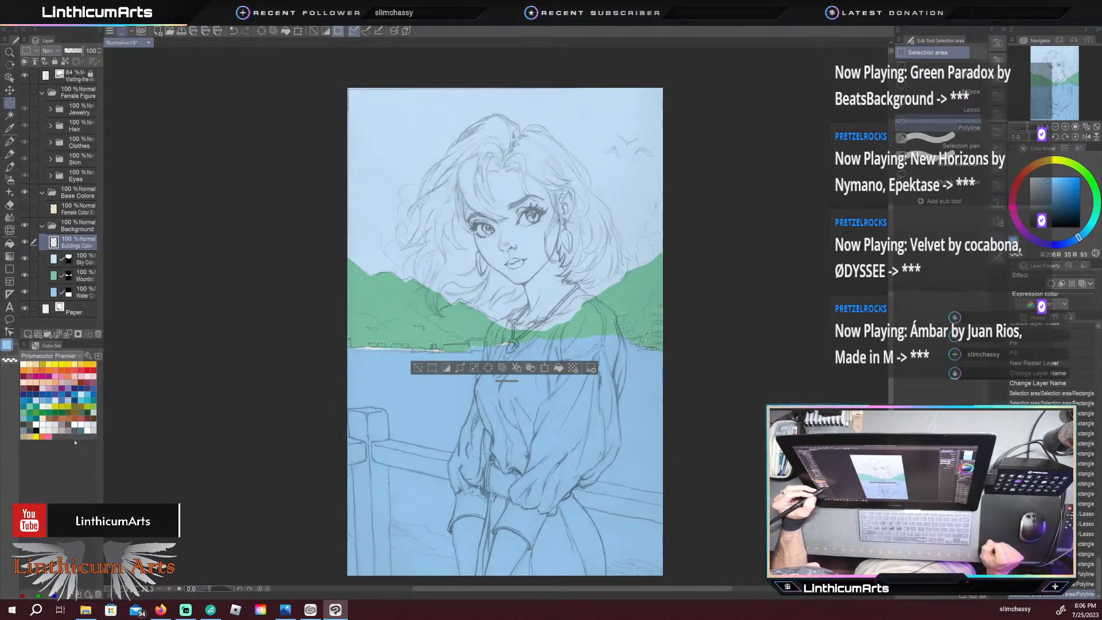
click(41, 420)
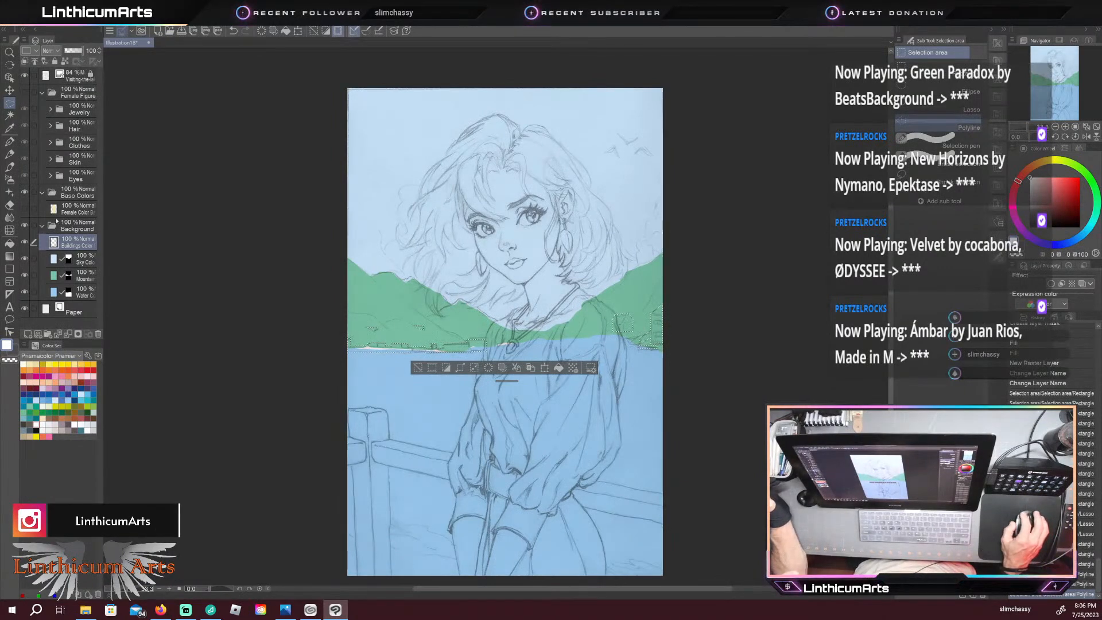
Step: Mask the buildings colour layer outside the selection and fill it with white, checking the result with the Female Figure folder shown
right_click(55, 242)
click(71, 237)
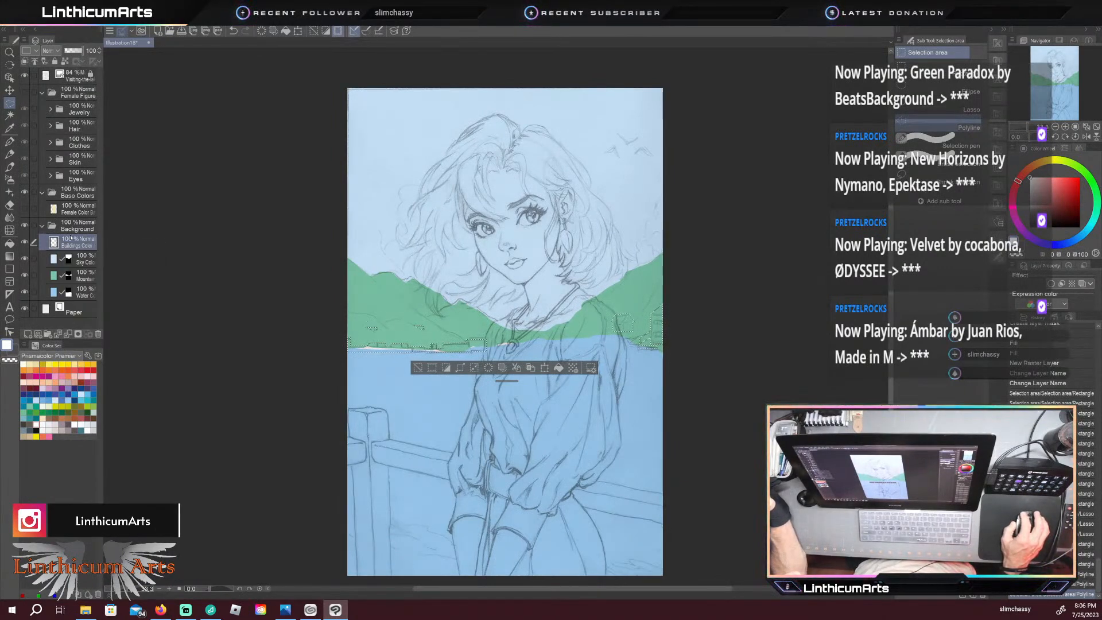
right_click(74, 241)
mouse_move(172, 335)
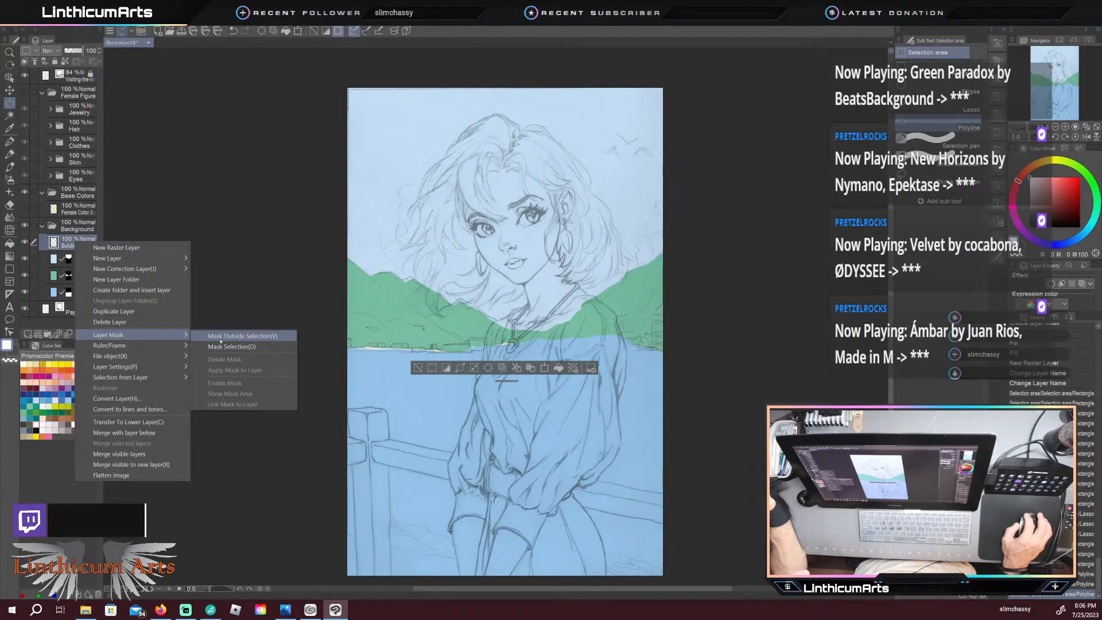
click(221, 336)
key(ctrl+d)
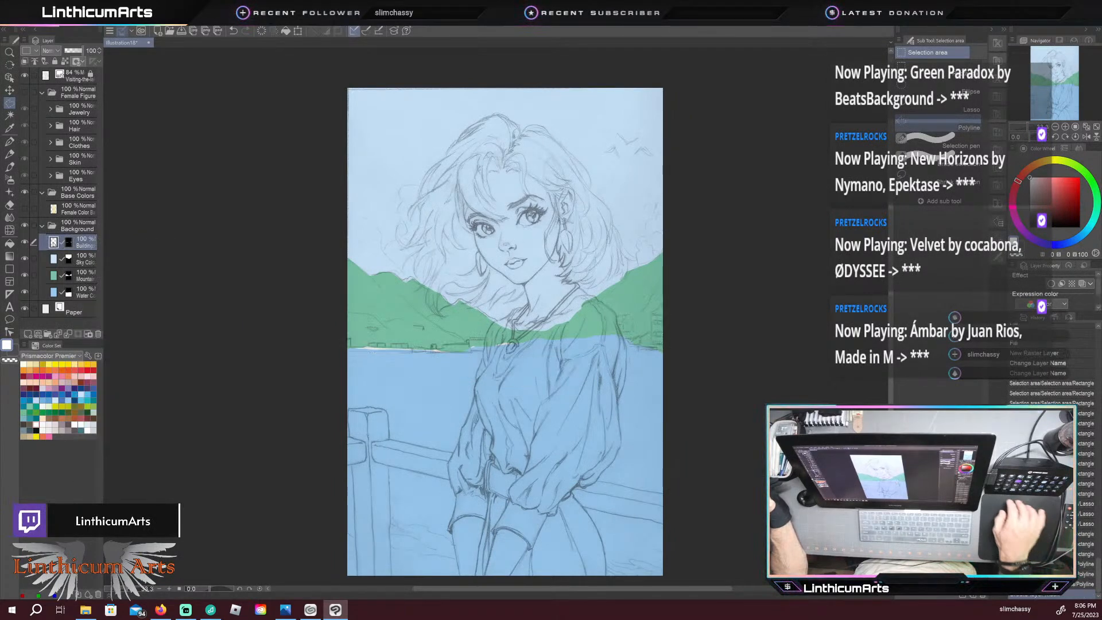
key(alt+Delete)
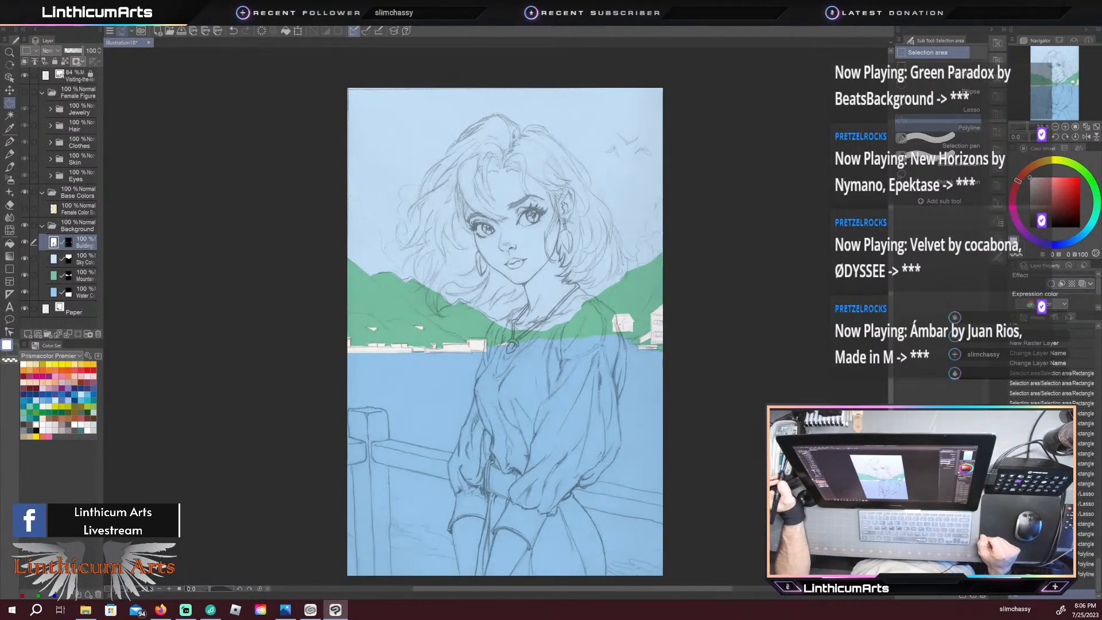
click(24, 93)
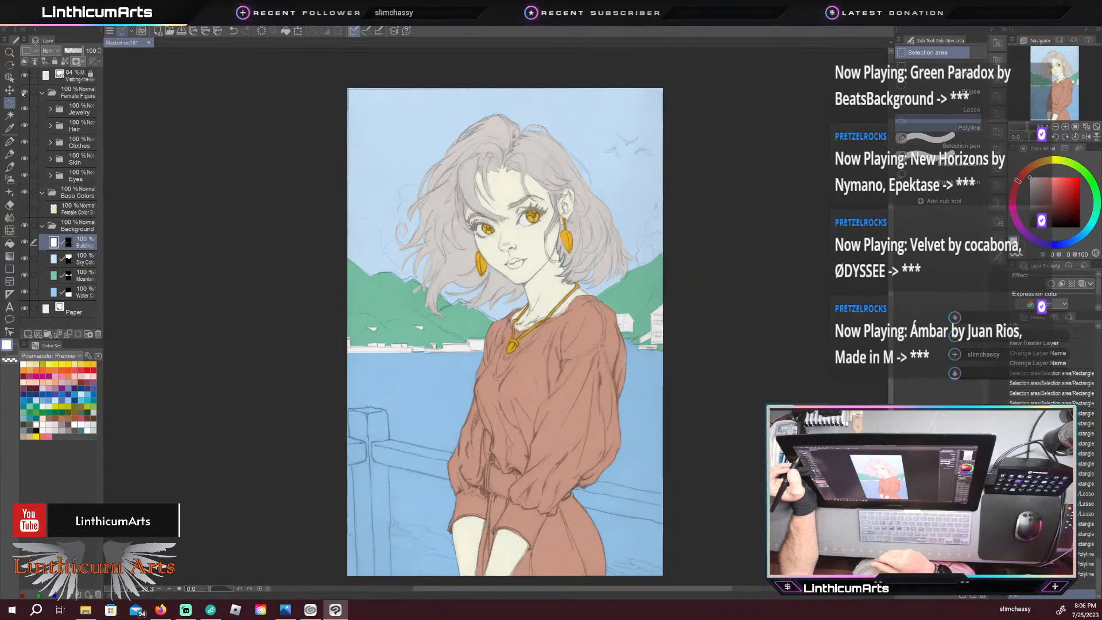
click(23, 93)
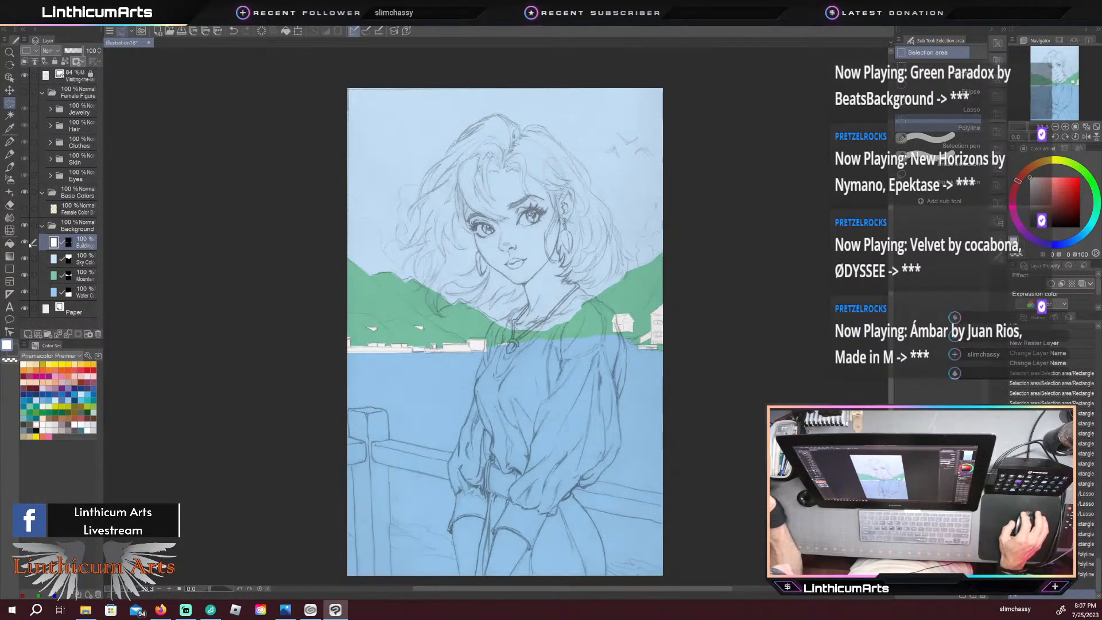
Step: Create a folder named Buildings inside Background and move the buildings colour layer into it
click(48, 335)
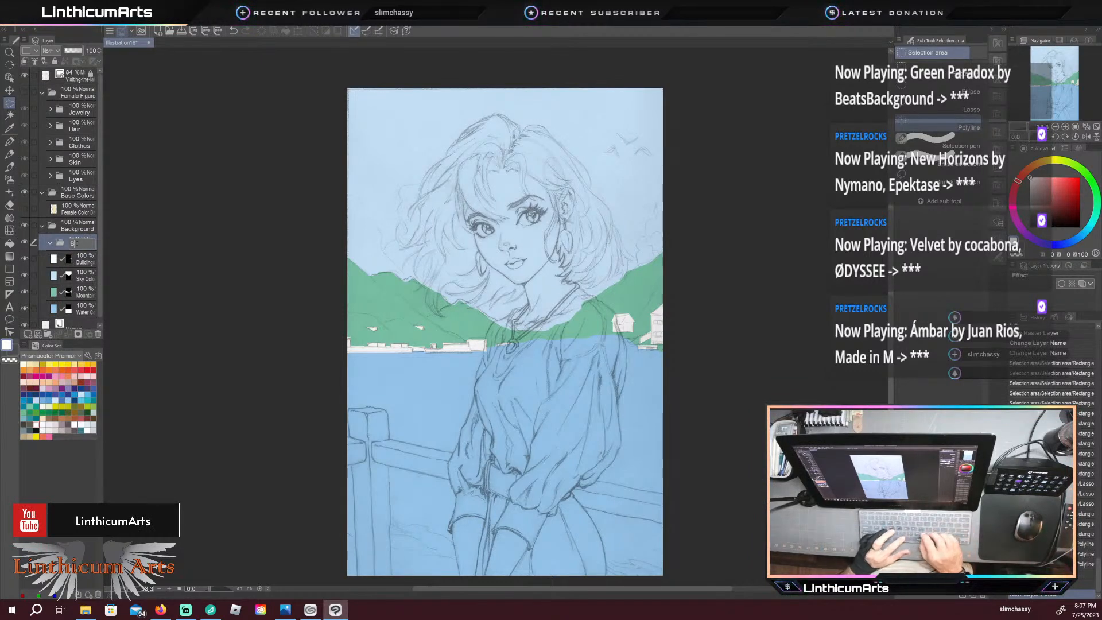
click(73, 244)
text(Buildings)
key(Return)
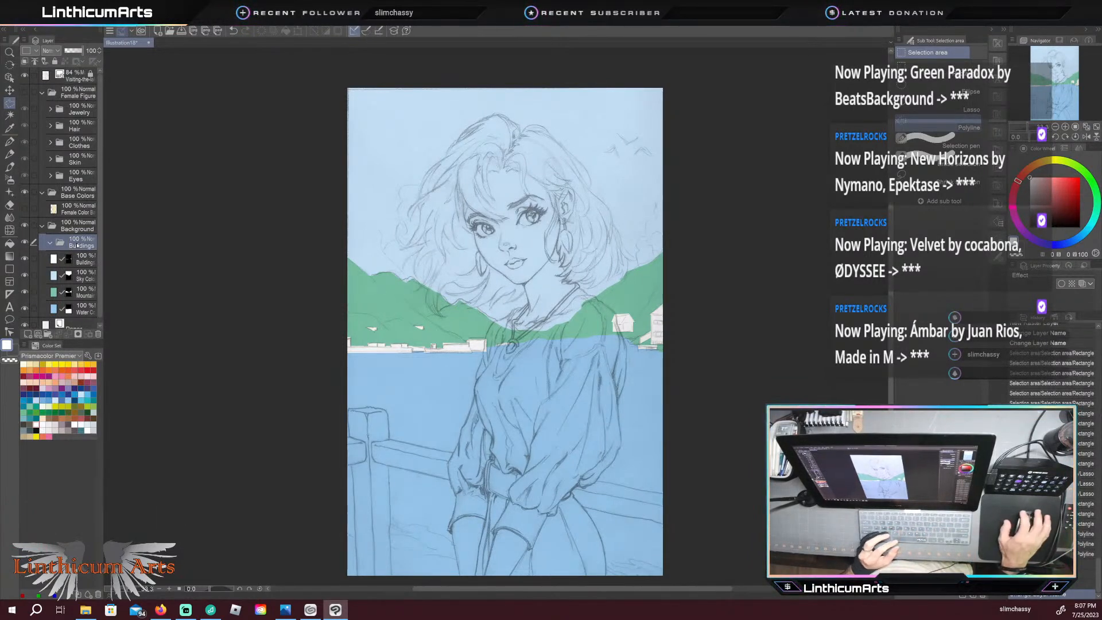
drag(77, 263, 85, 248)
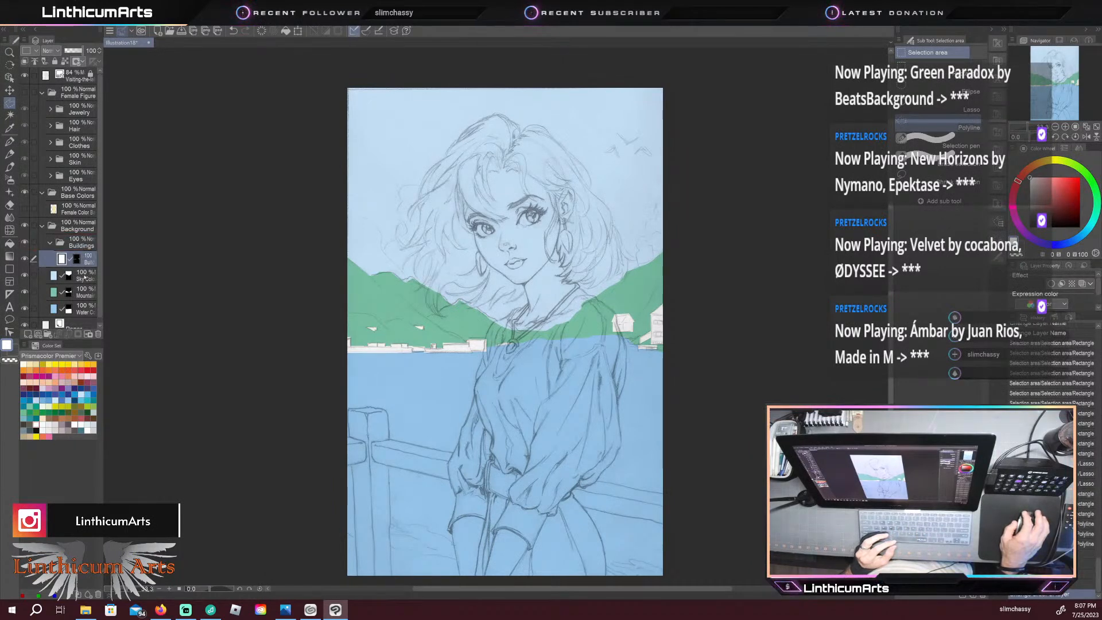
Step: Create a folder named Sky inside Background and move the sky colour layer into it
click(85, 278)
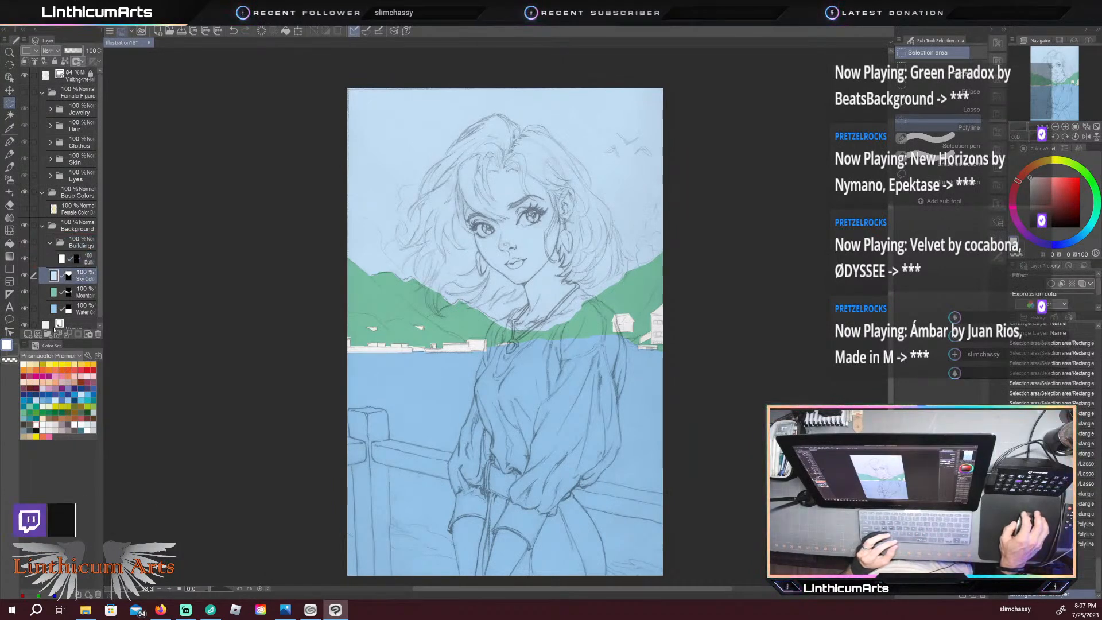
click(48, 336)
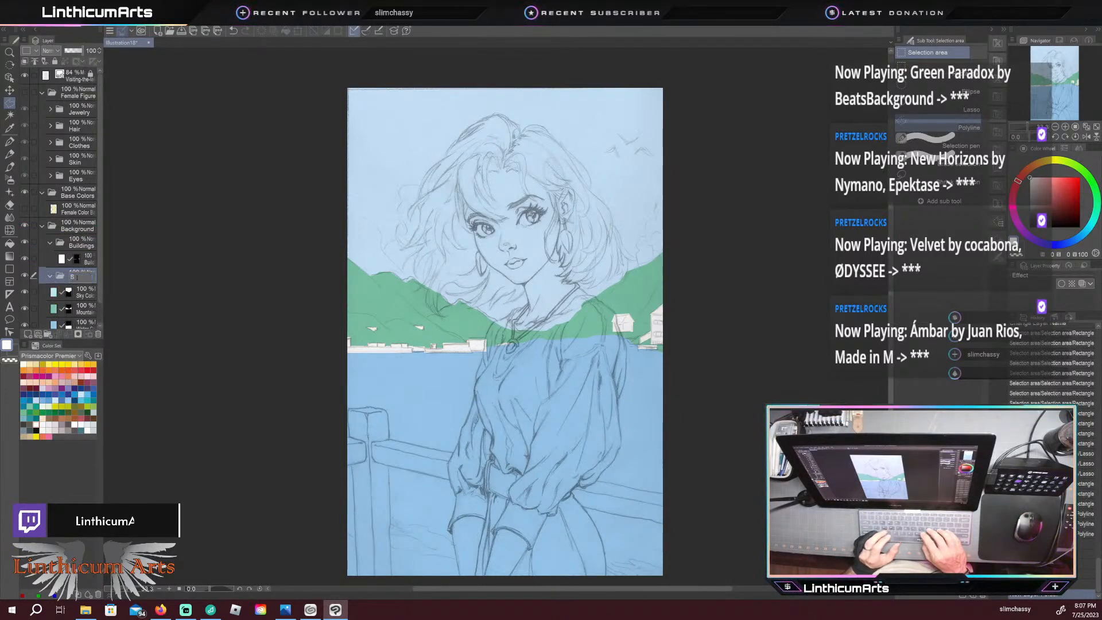
text(Sky)
key(Return)
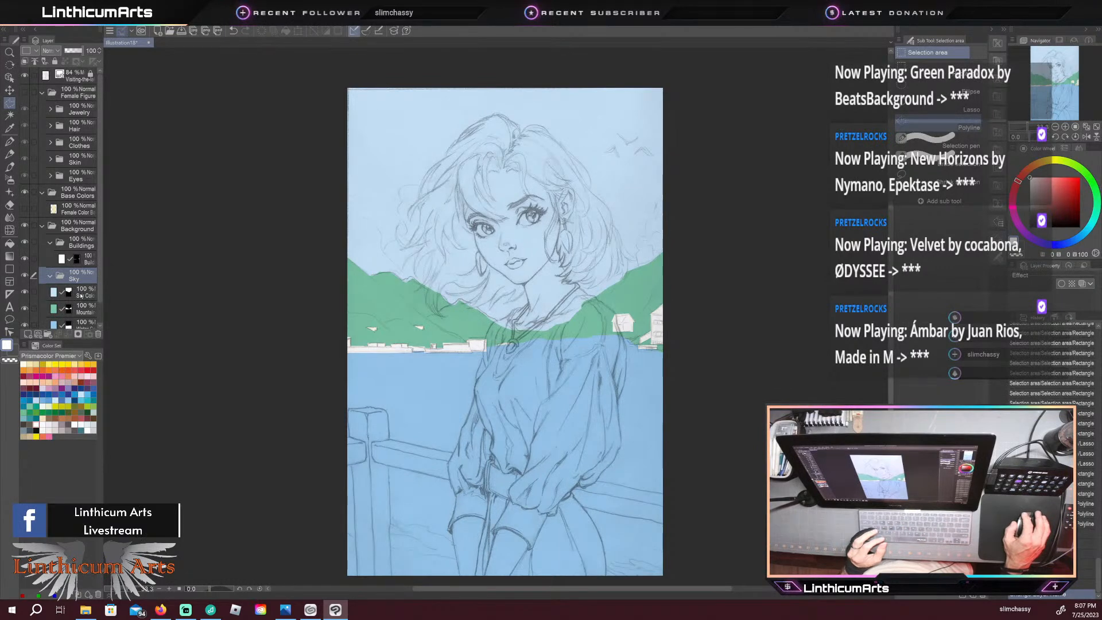
drag(81, 295, 83, 279)
Step: Create a folder named Mountains inside Background and move the mountain colour layer into it
click(80, 309)
click(48, 334)
key(o)
key(i)
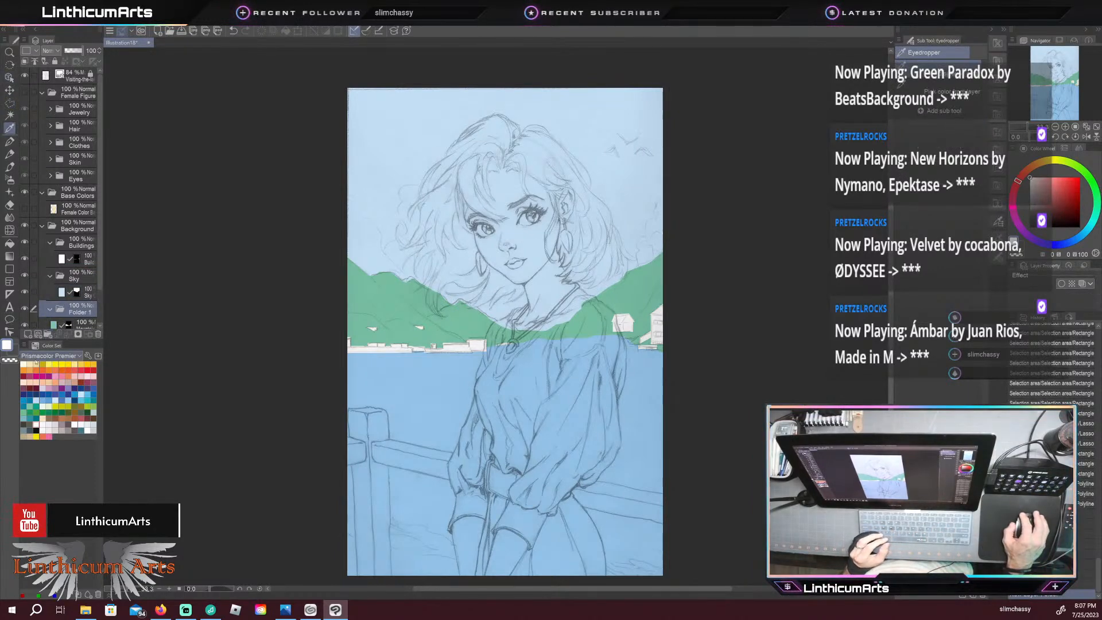
double_click(78, 312)
text(Mountai)
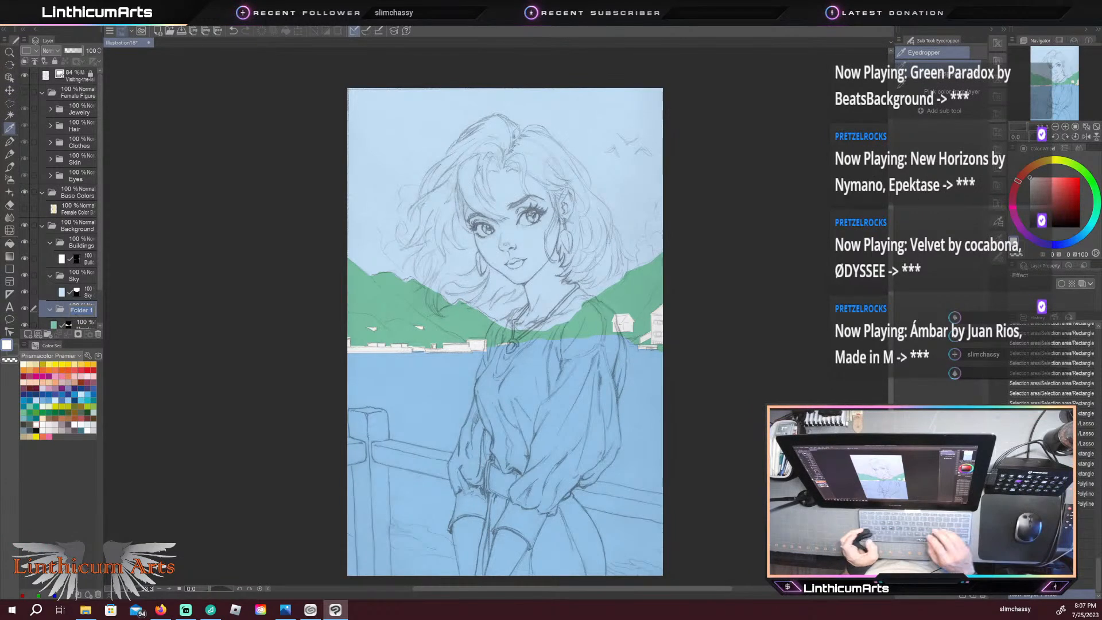
text(ns)
key(Return)
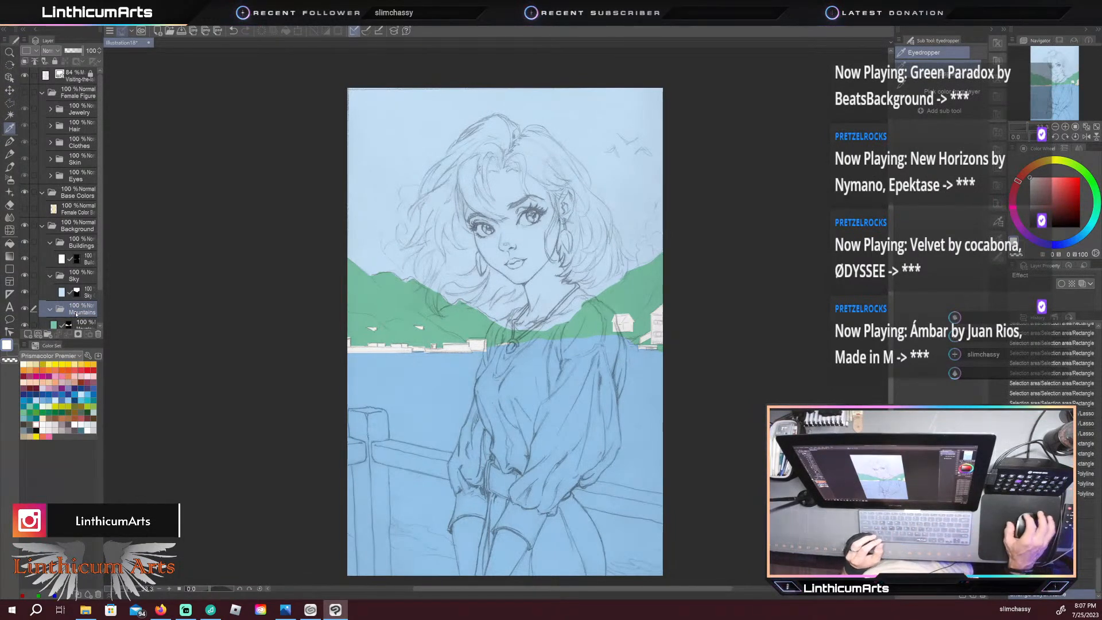
scroll(73, 307, down, 2)
drag(74, 287, 79, 272)
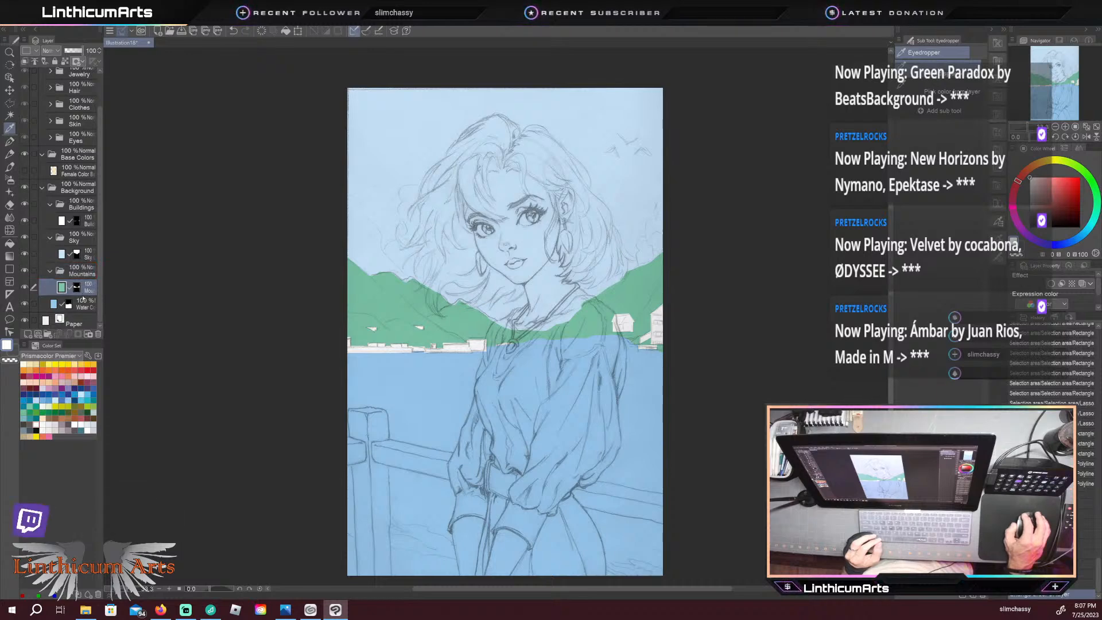
Step: Create a folder named Water inside Background and move the water colour layer into it
click(67, 302)
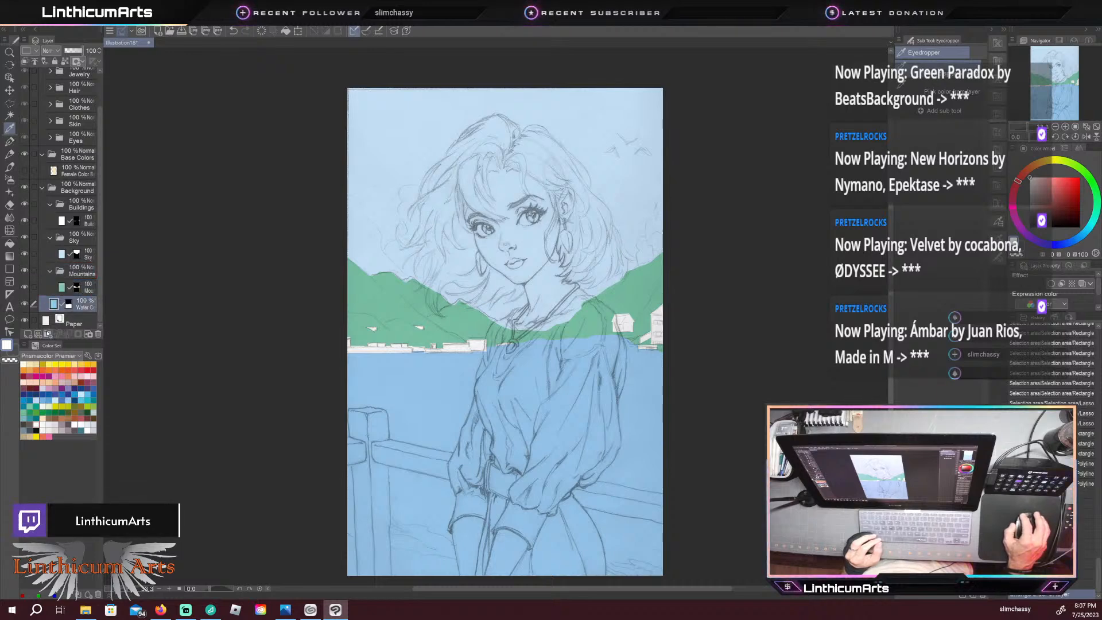
click(48, 333)
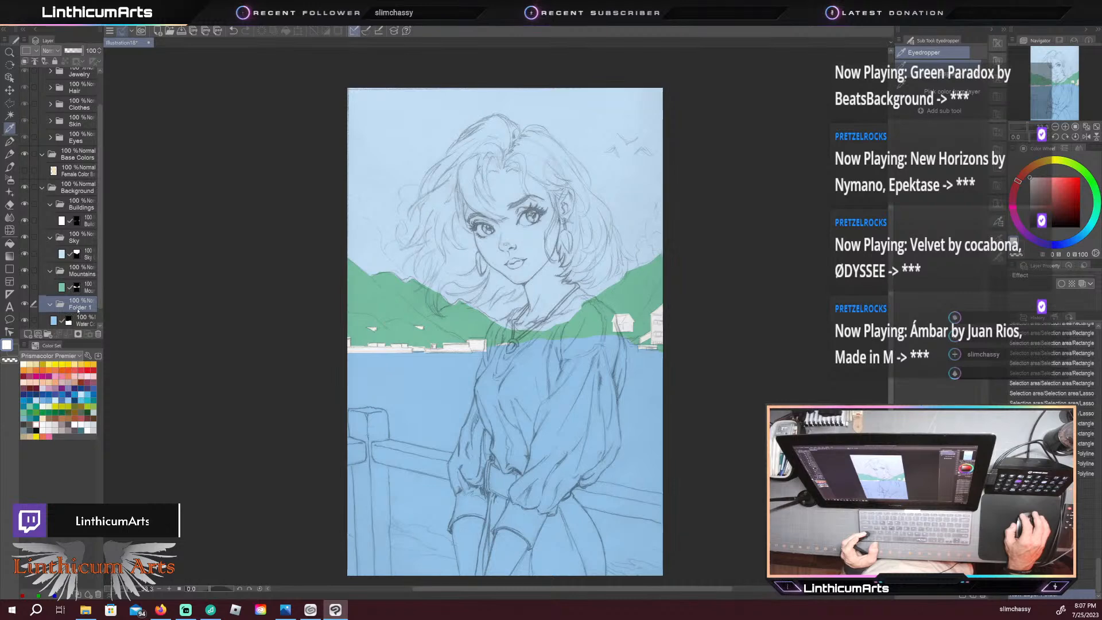
double_click(79, 305)
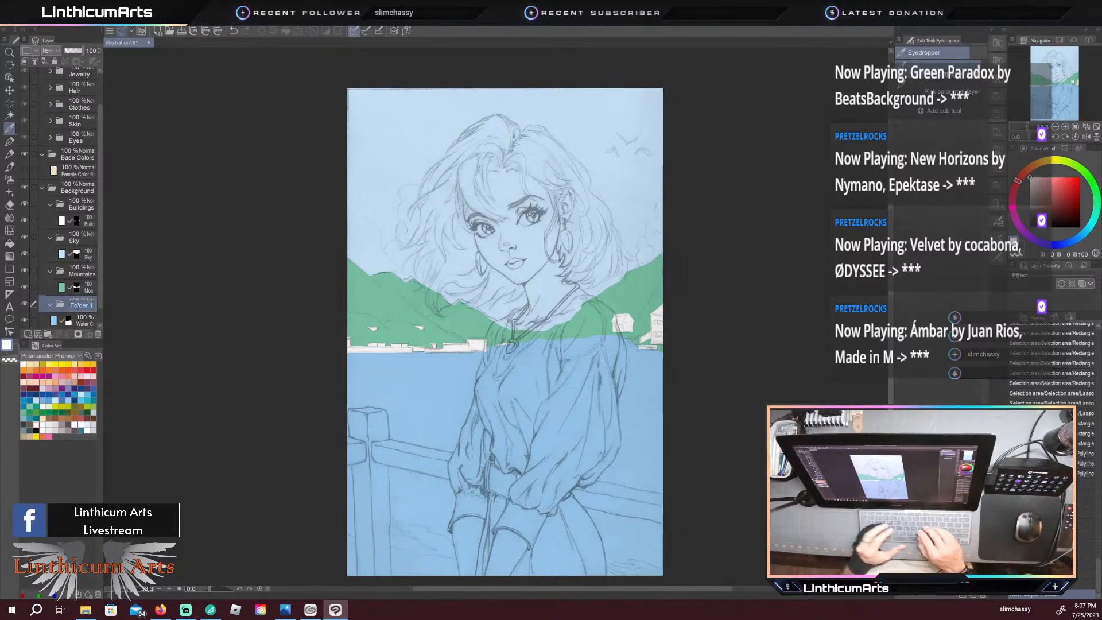
text(Water)
key(Return)
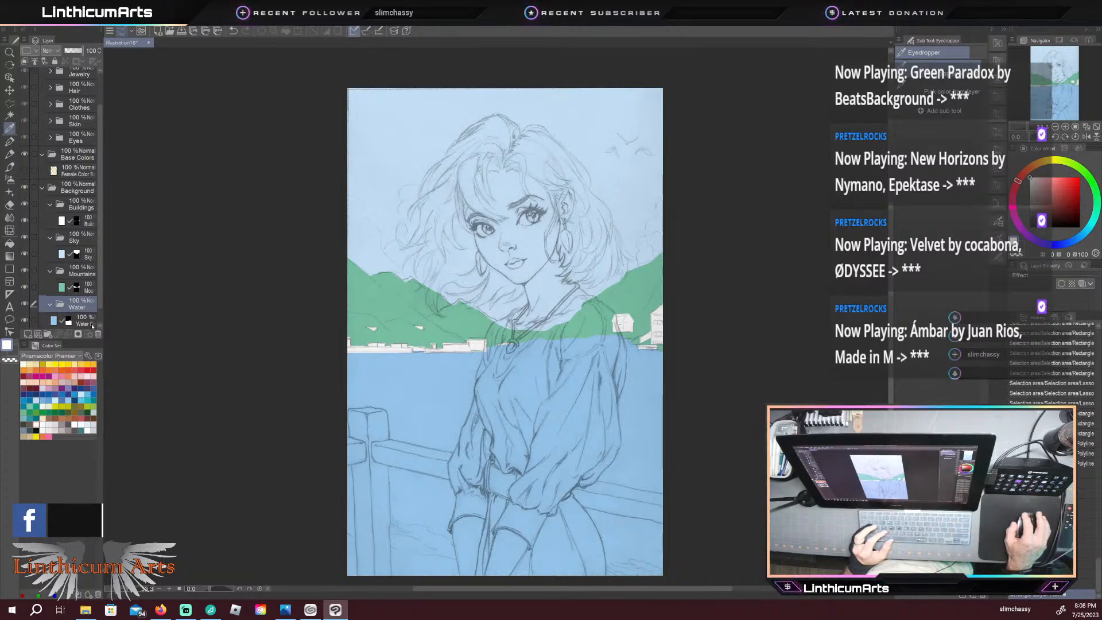
click(77, 321)
drag(79, 324, 81, 307)
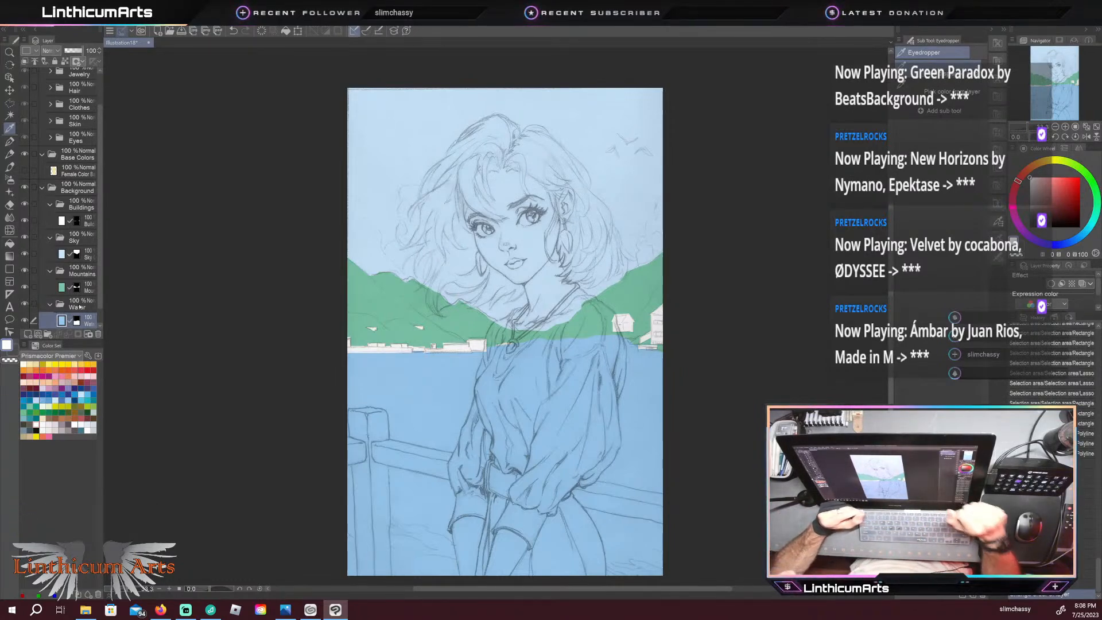
Step: Move the Base Colors folder below the Background folder and collapse both folders
click(41, 188)
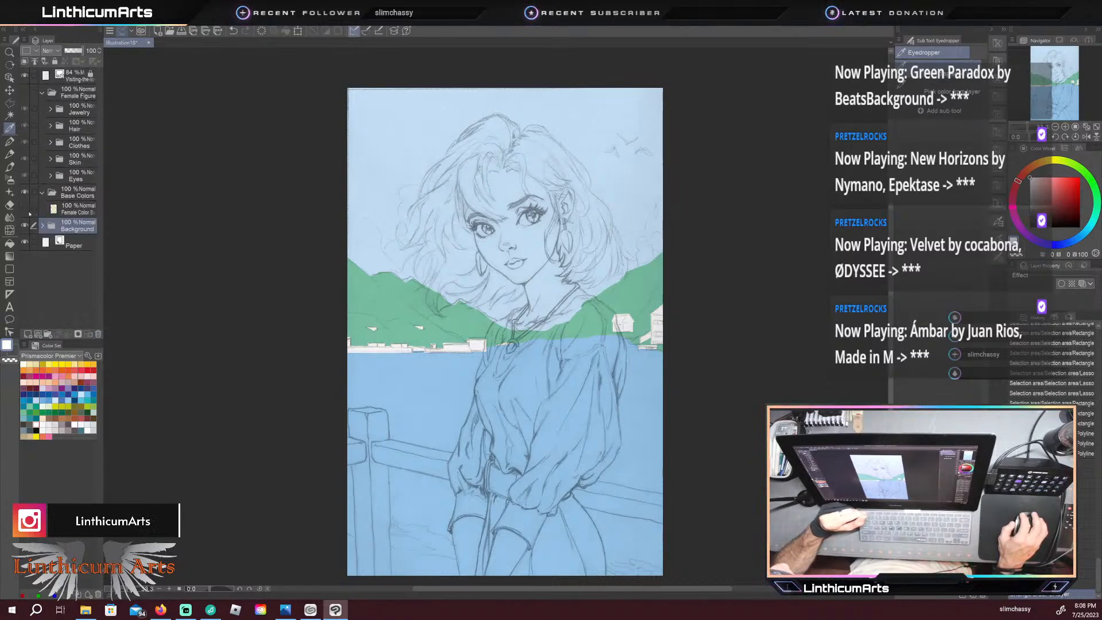
click(70, 195)
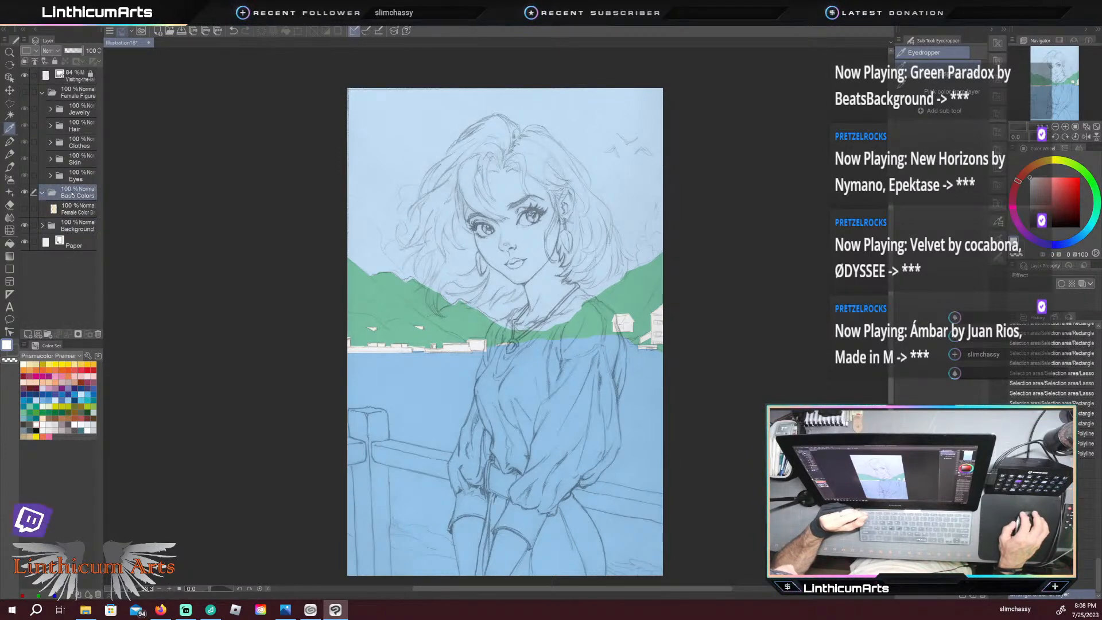
drag(70, 195, 65, 234)
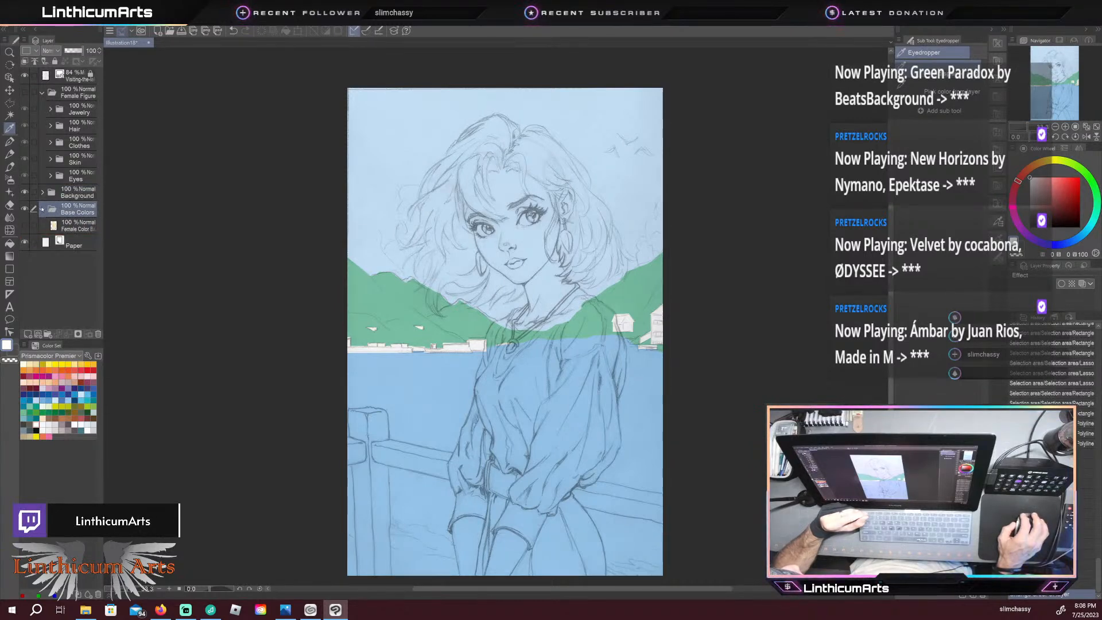
click(42, 209)
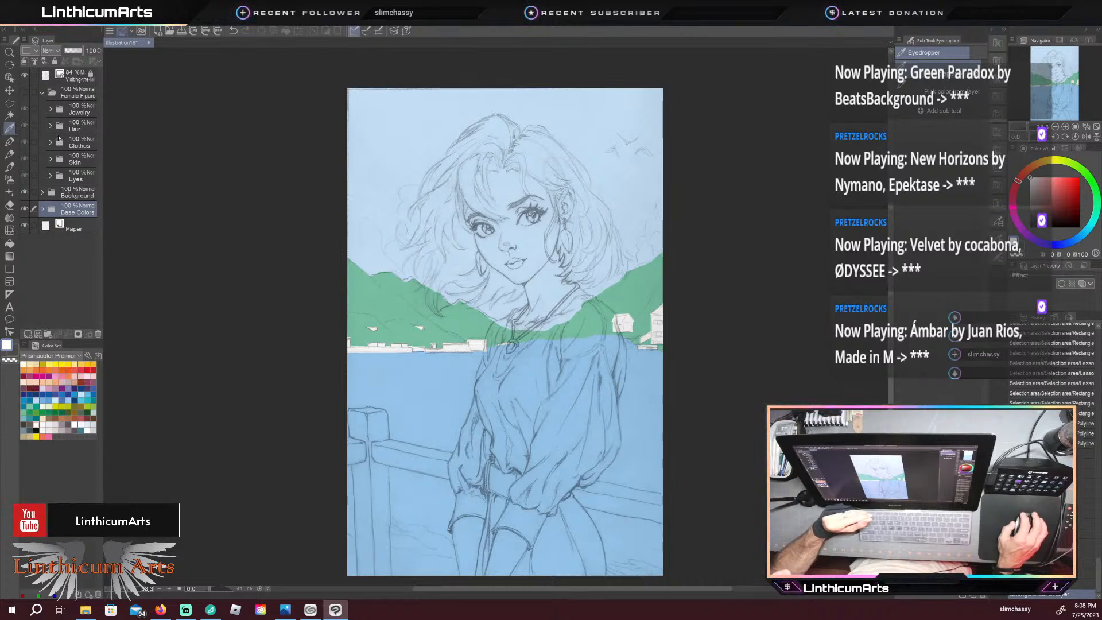
Step: Create a folder named Foreground and place it between the Female Figure and Background folders
click(68, 197)
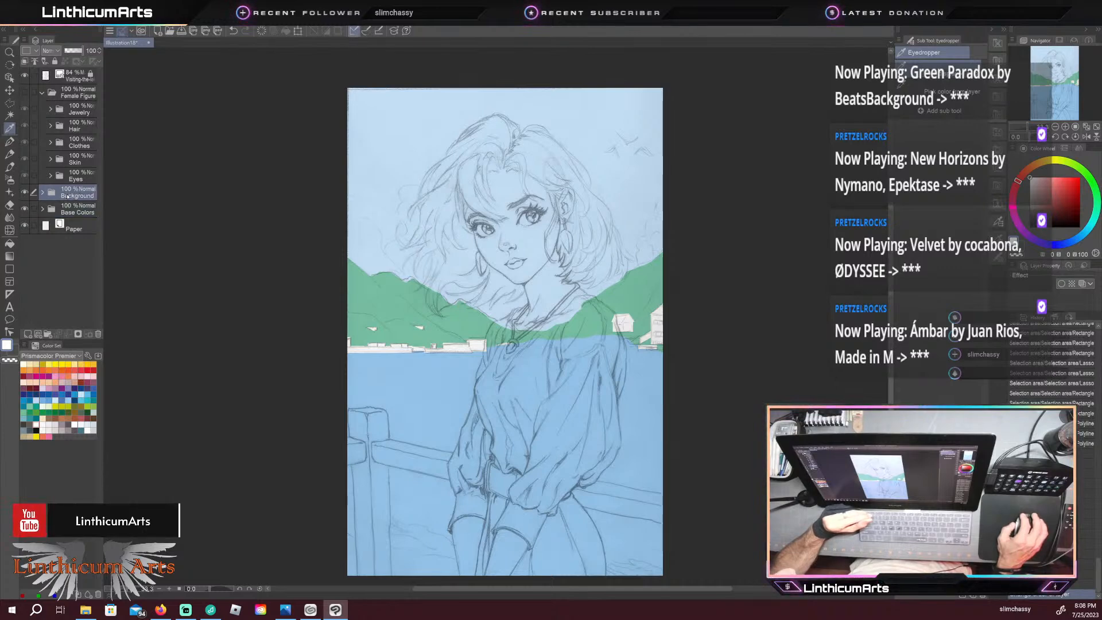
click(72, 225)
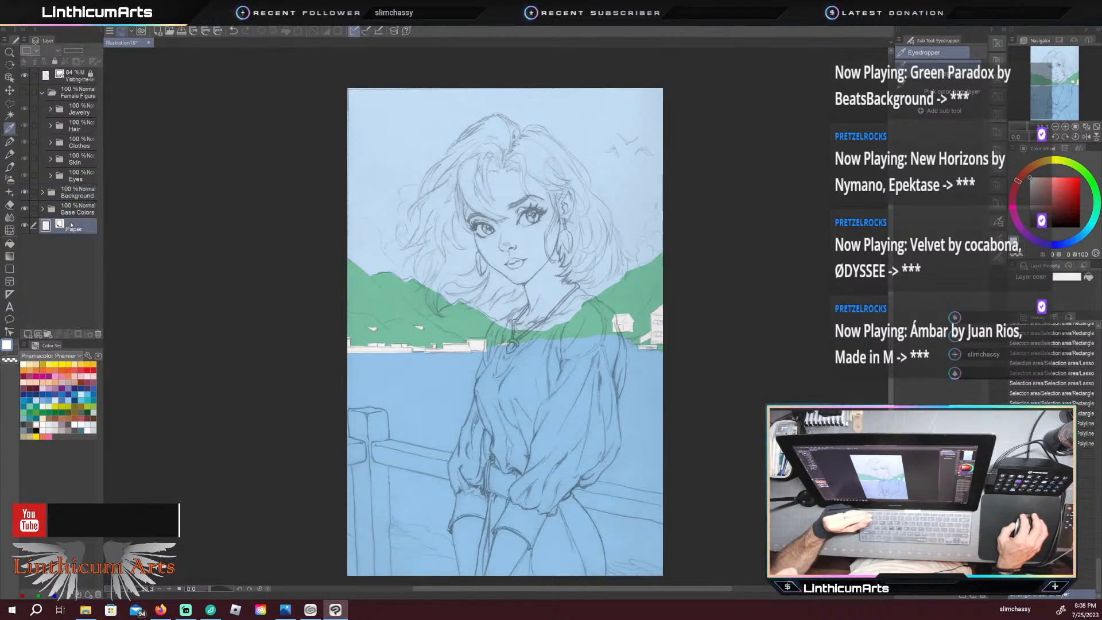
click(48, 334)
key(o)
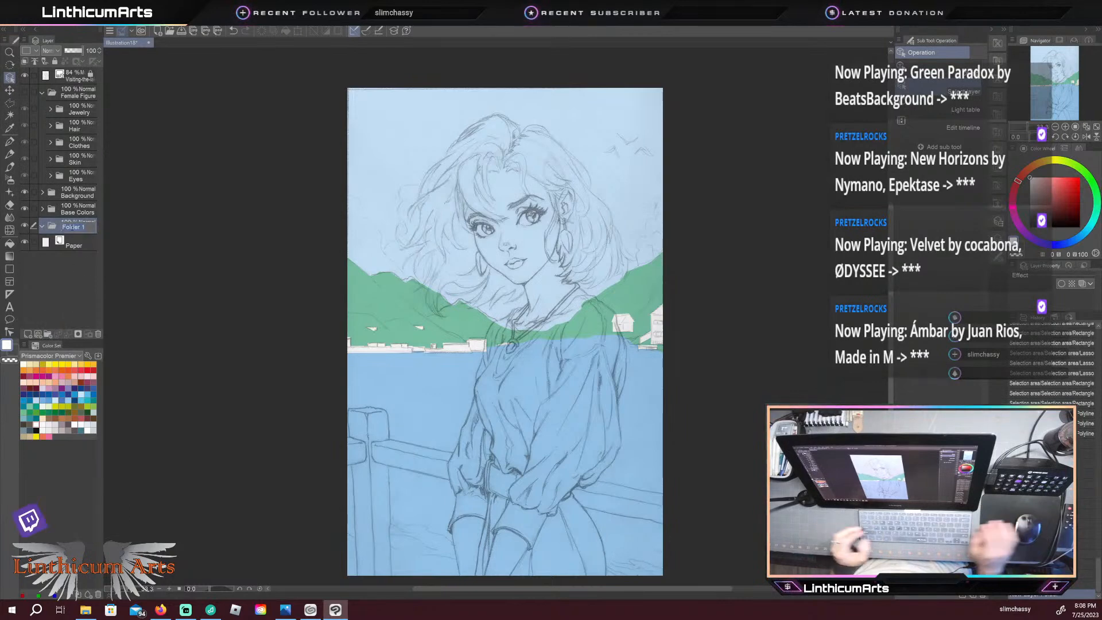
double_click(72, 227)
text(Foreground)
key(Return)
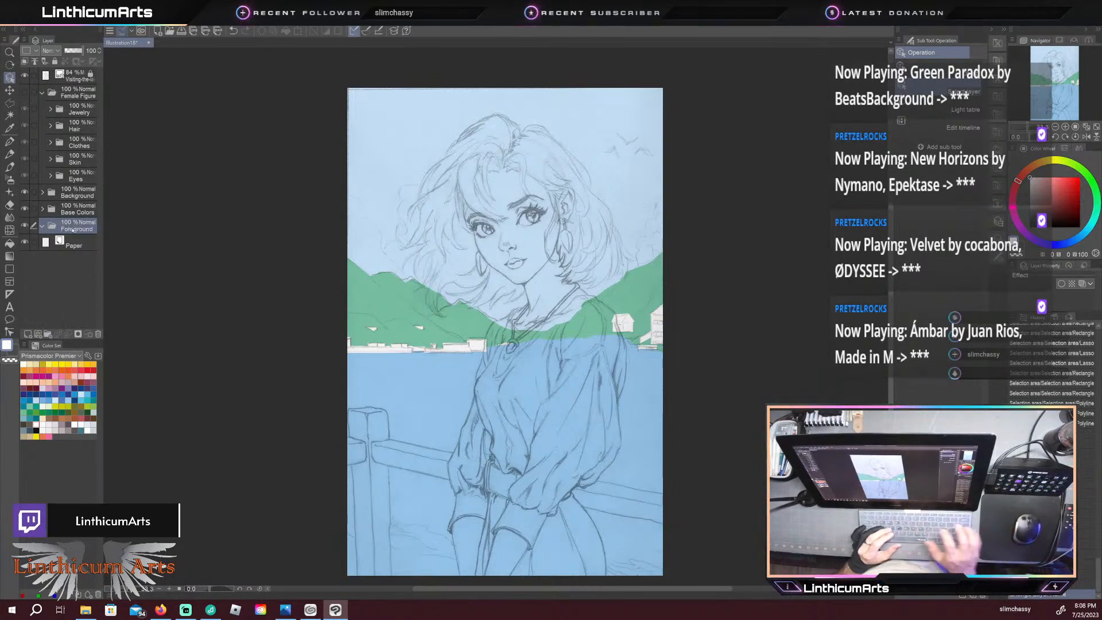
drag(73, 230, 73, 188)
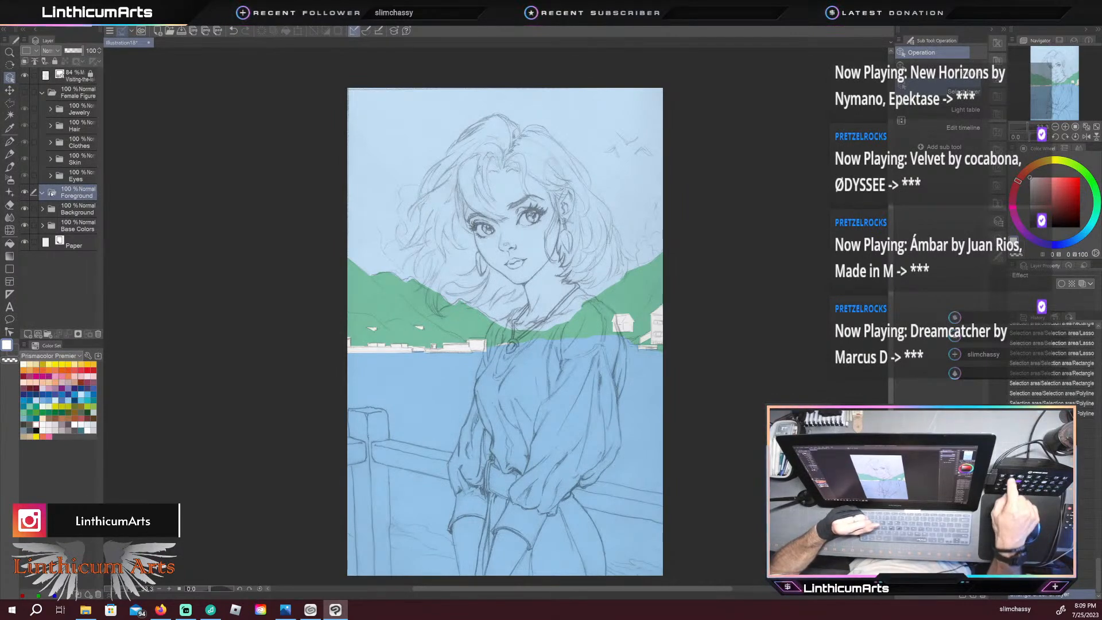
Step: Add a raster layer named Railing Color Base in the Foreground folder and widen the layer list to show full names
key(ctrl+shift+n)
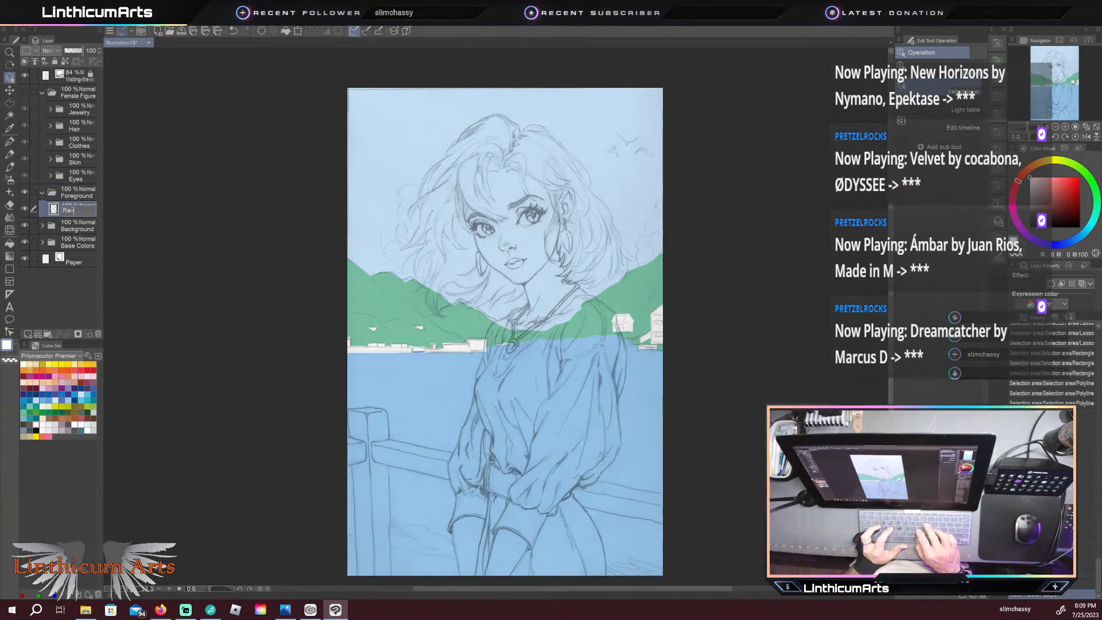
text(in)
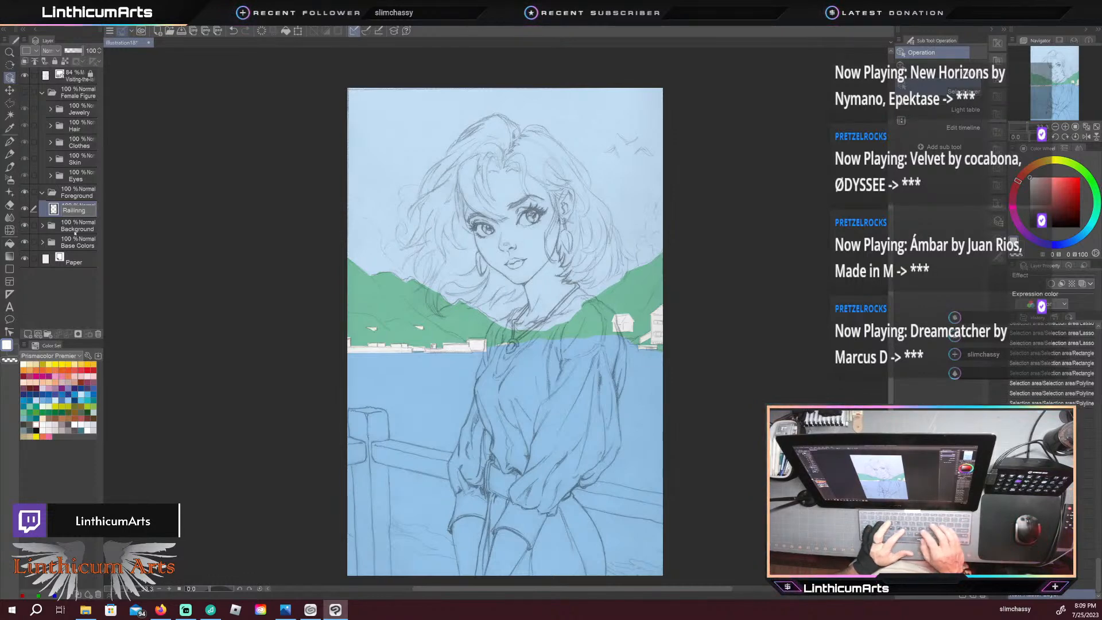
text(g C)
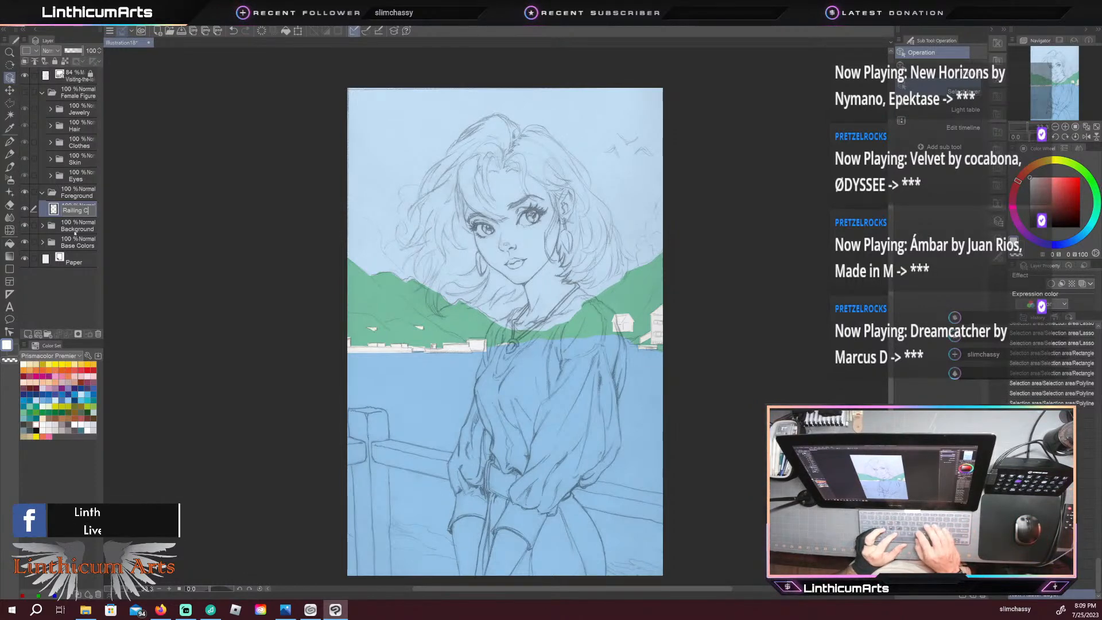
text(Olor Ba)
key(Return)
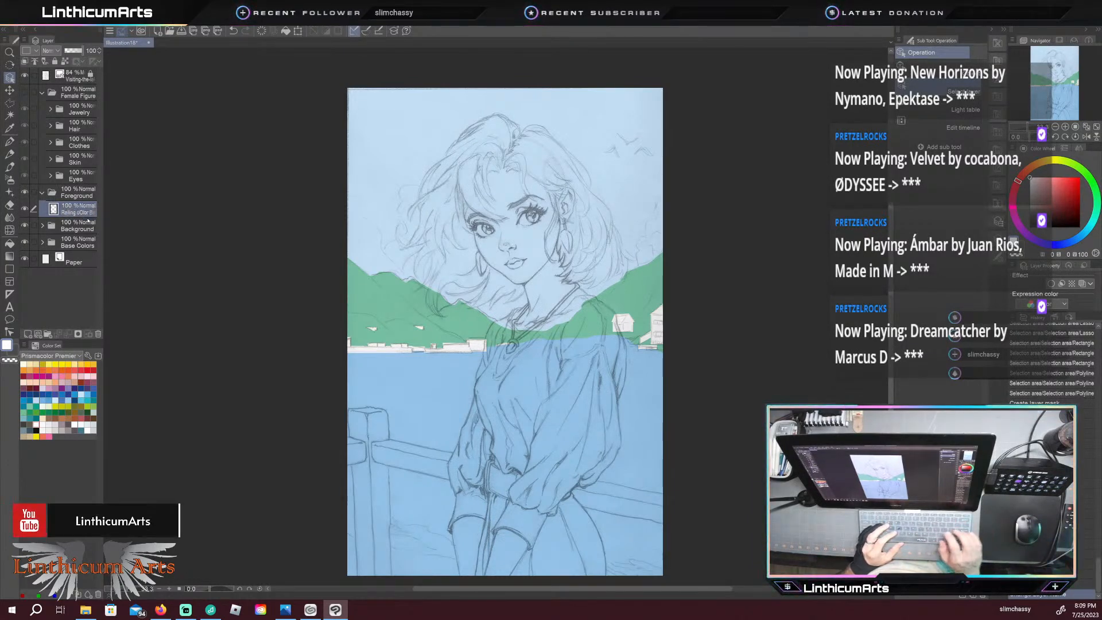
double_click(85, 213)
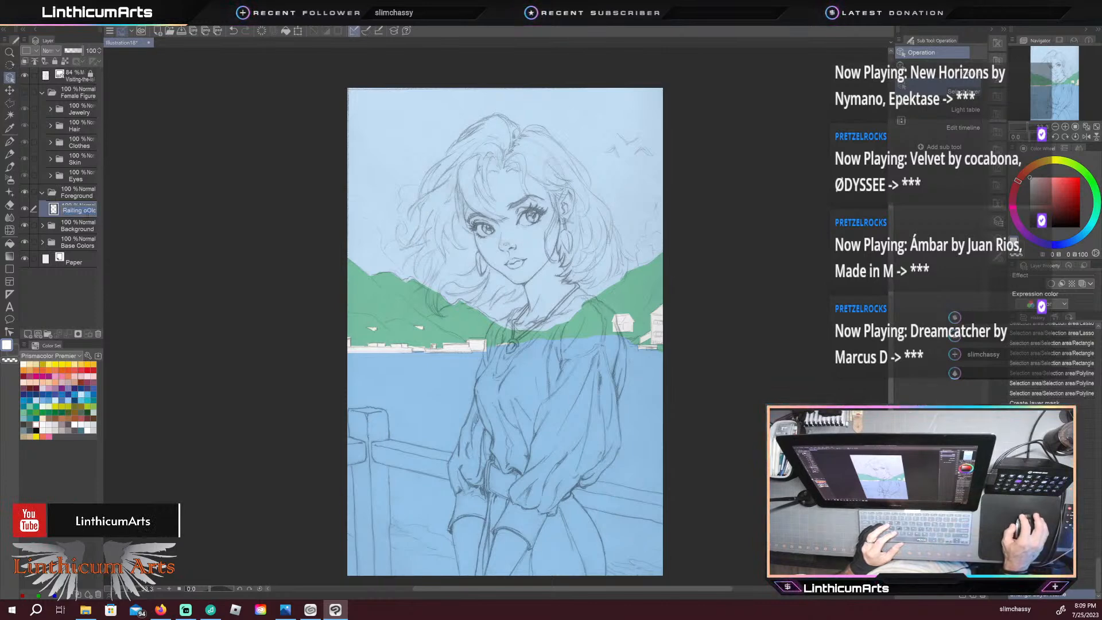
key(BackSpace)
key(BackSpace)
text(C)
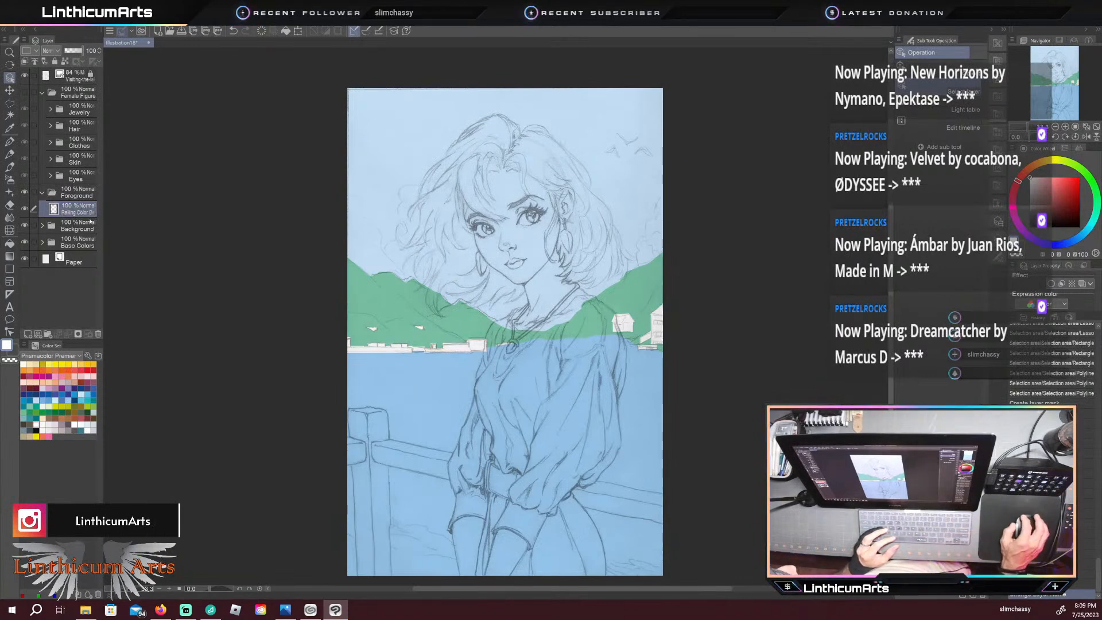
drag(103, 218, 139, 215)
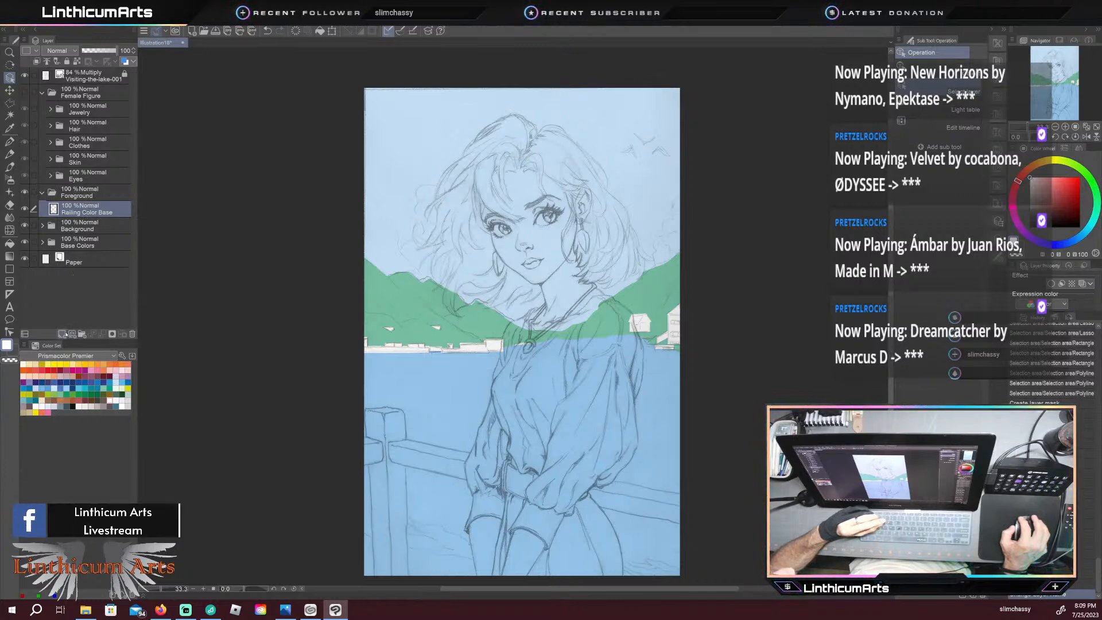
Step: Add a new raster layer beneath Railing Color Base in the Foreground folder and name it Beach Color Base
key(ctrl+shift+n)
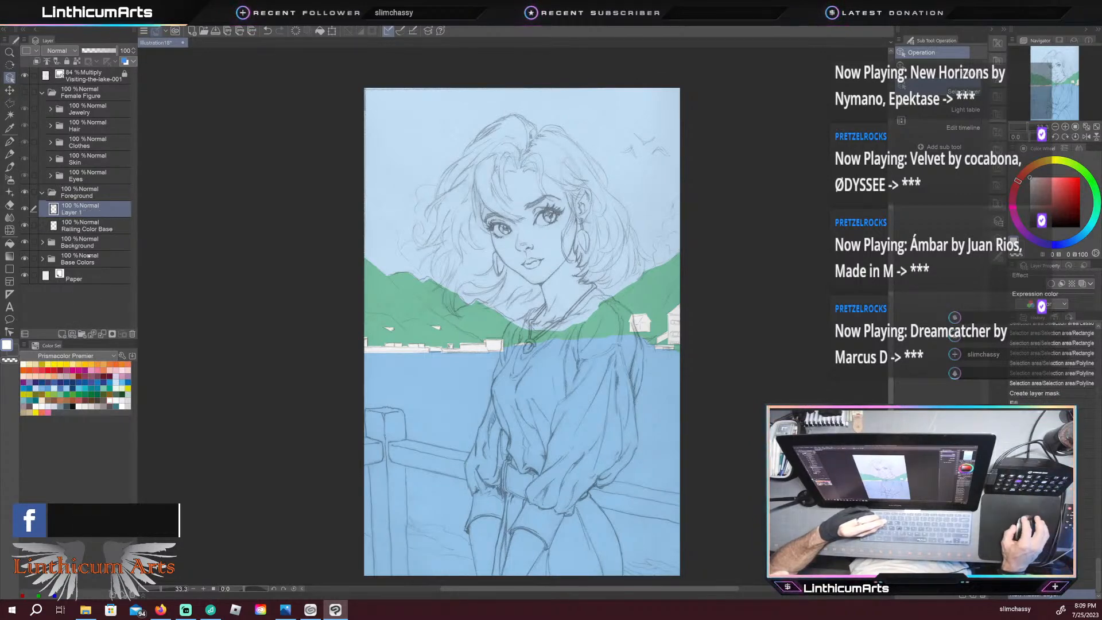
drag(81, 205, 84, 224)
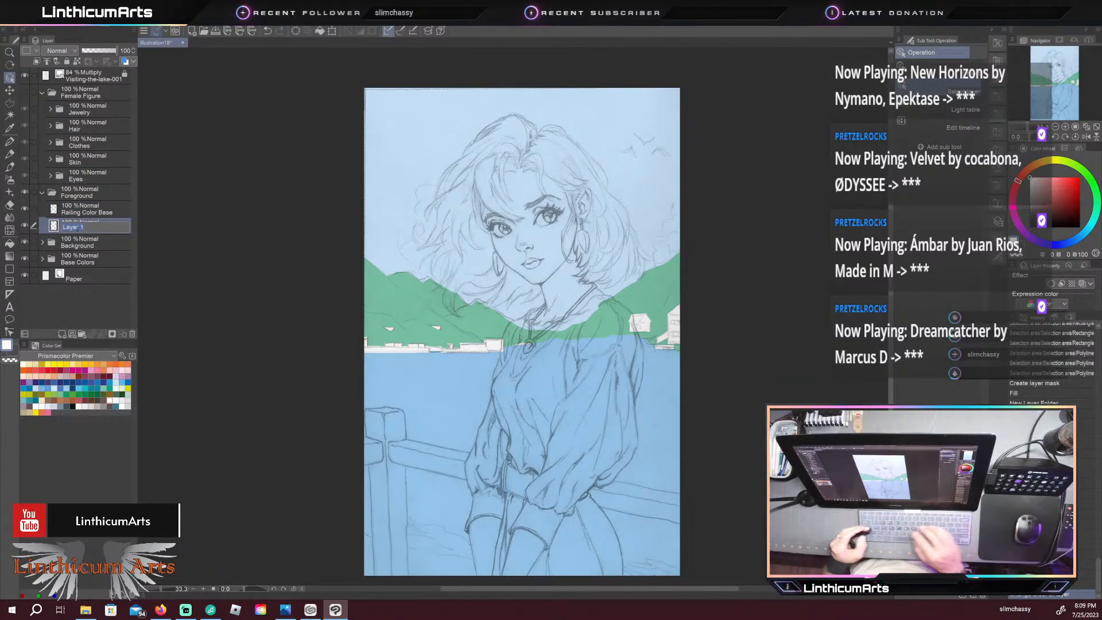
text(each Color Base)
key(Return)
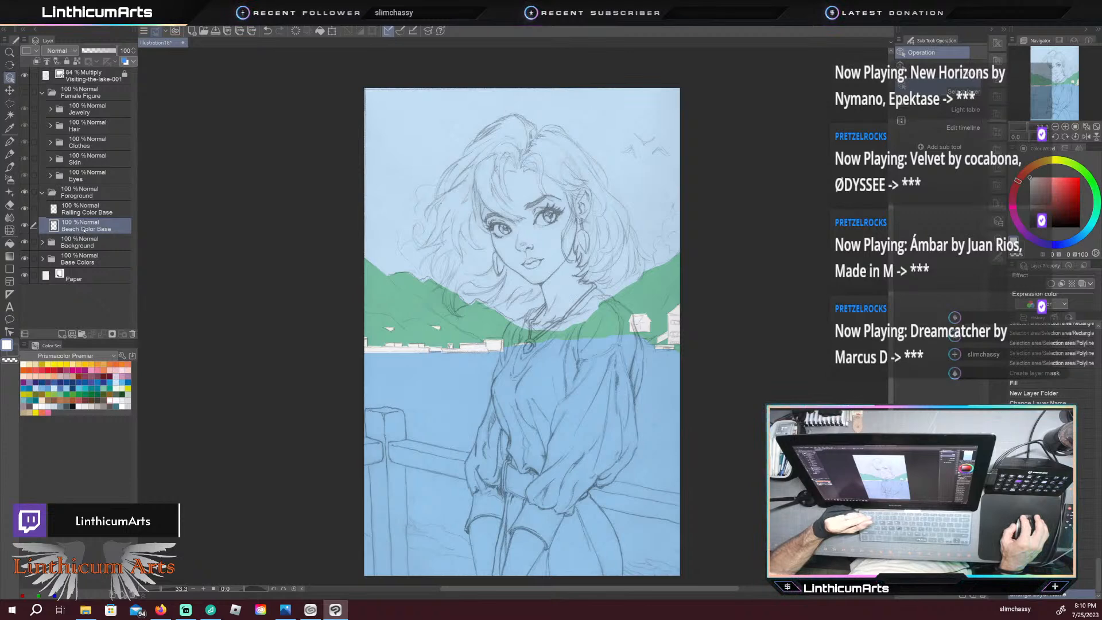
Step: On the Railing Color Base layer, outline the whole wooden railing and its post with a Polyline selection
click(89, 211)
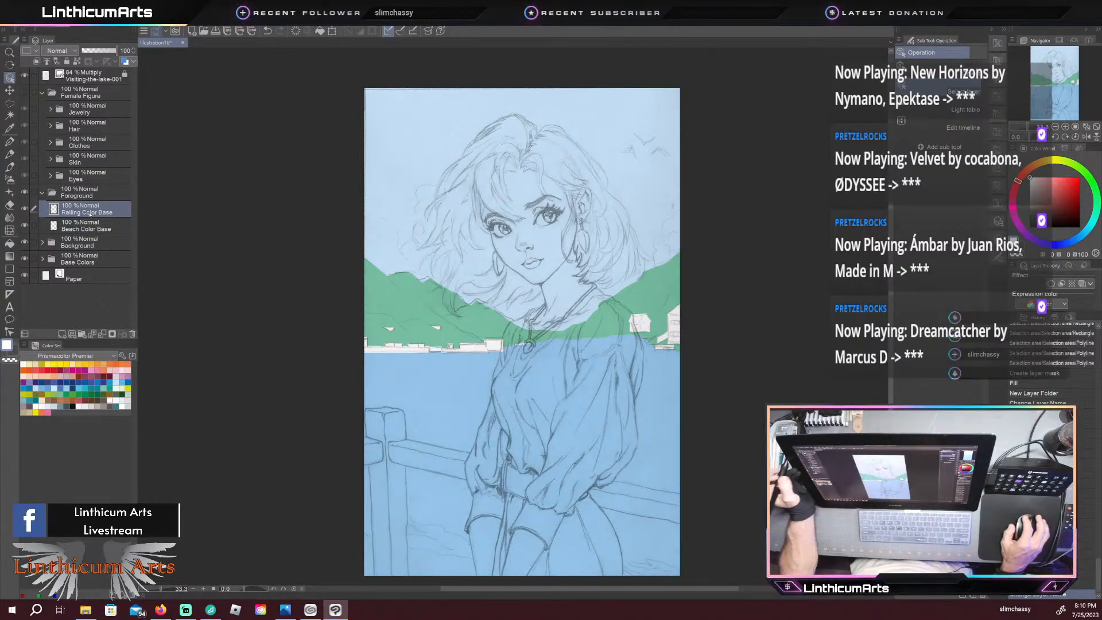
click(9, 102)
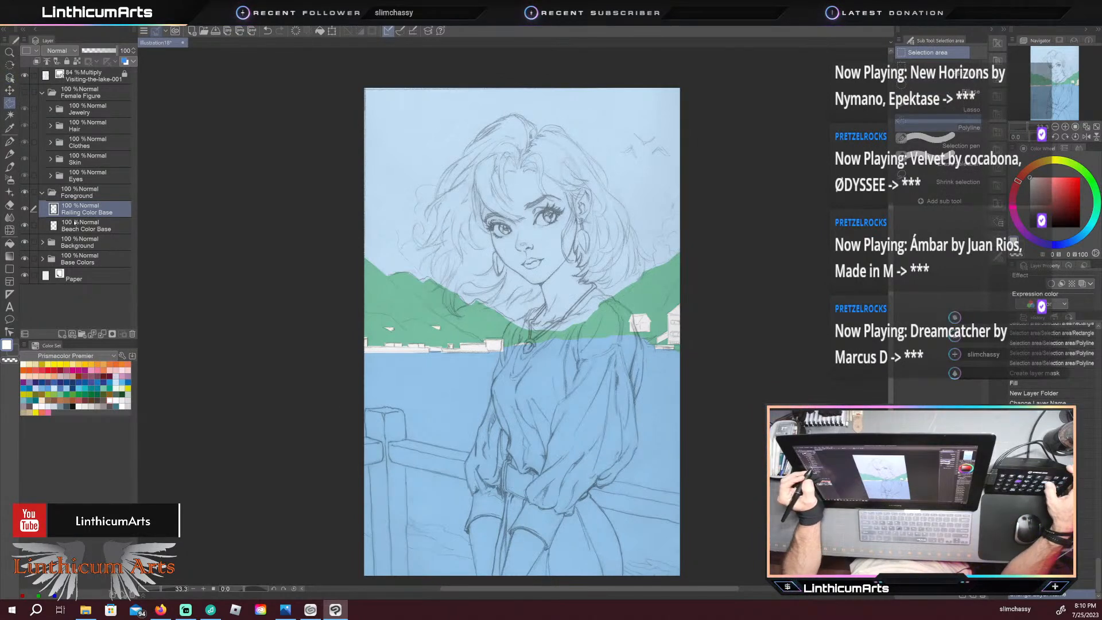
drag(389, 547, 375, 431)
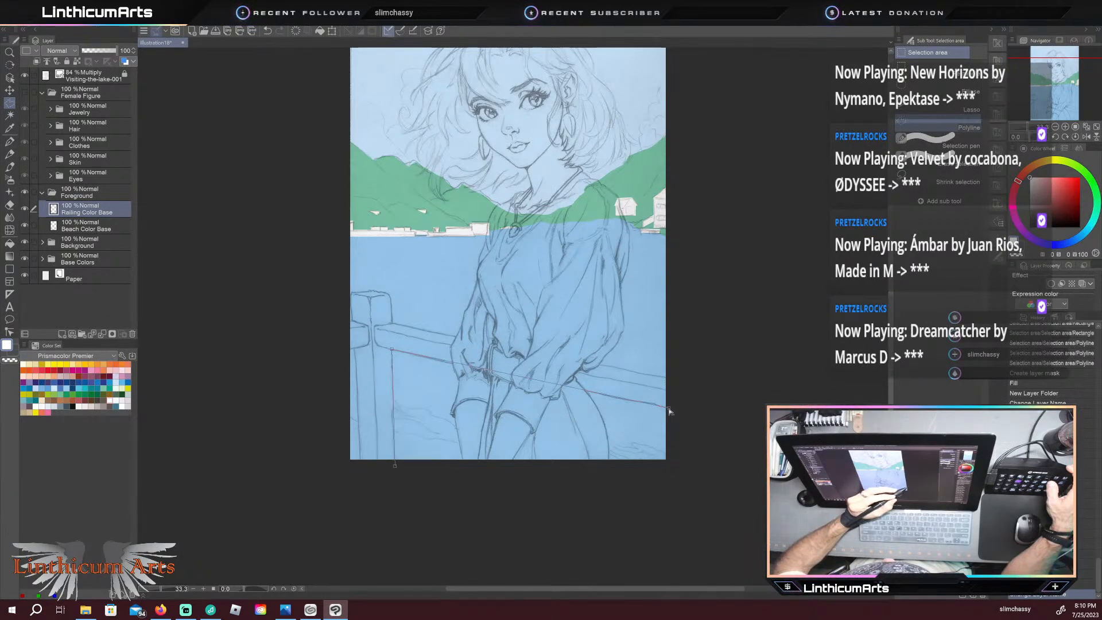
click(668, 379)
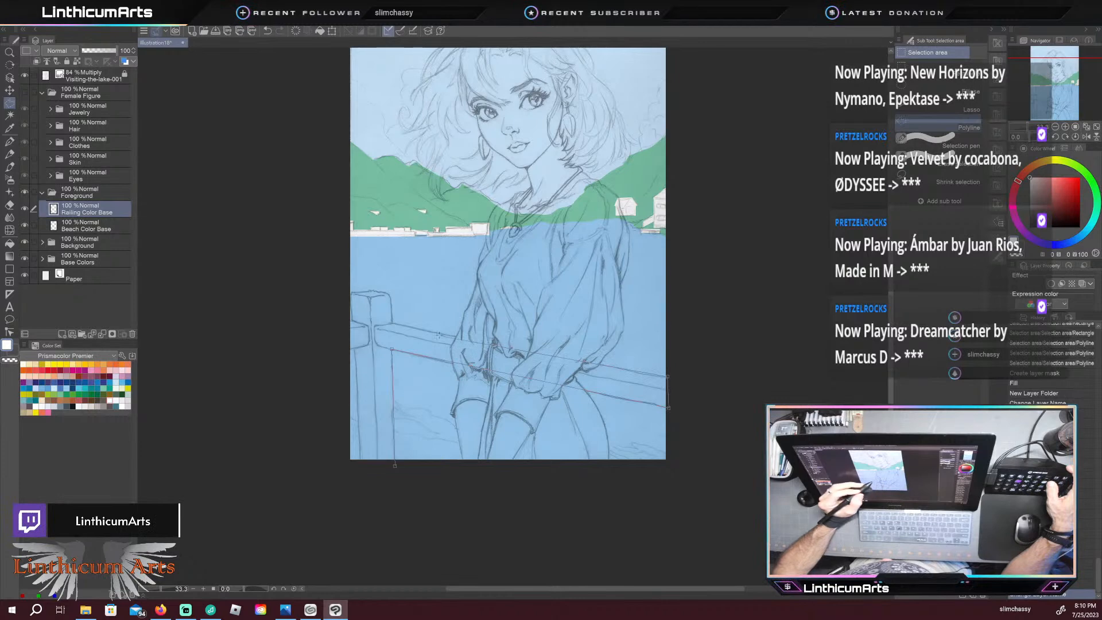
click(390, 322)
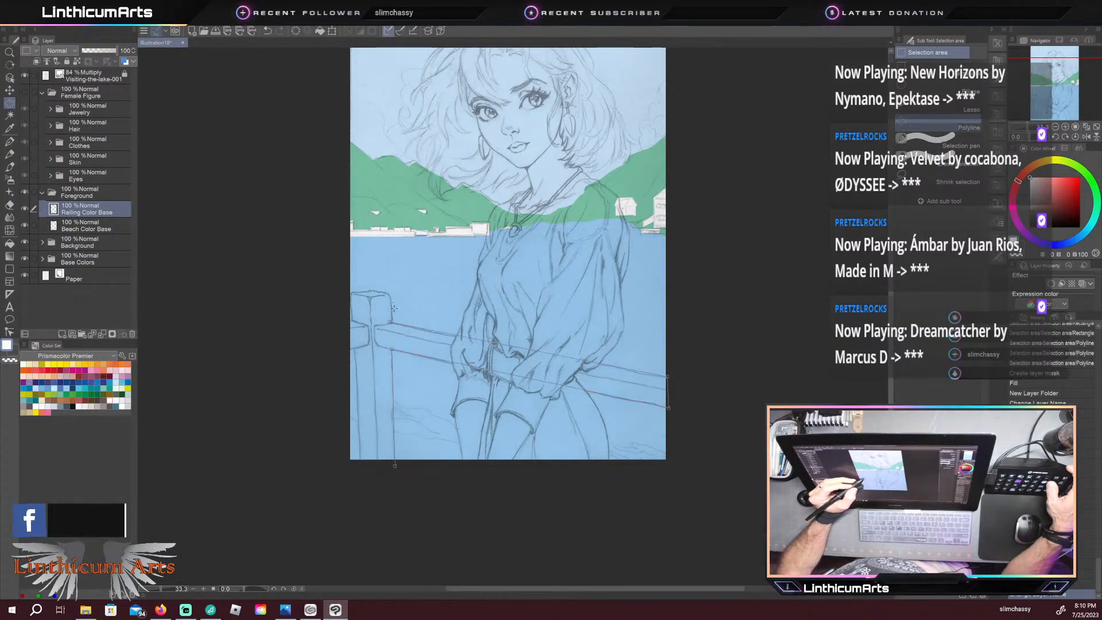
click(390, 294)
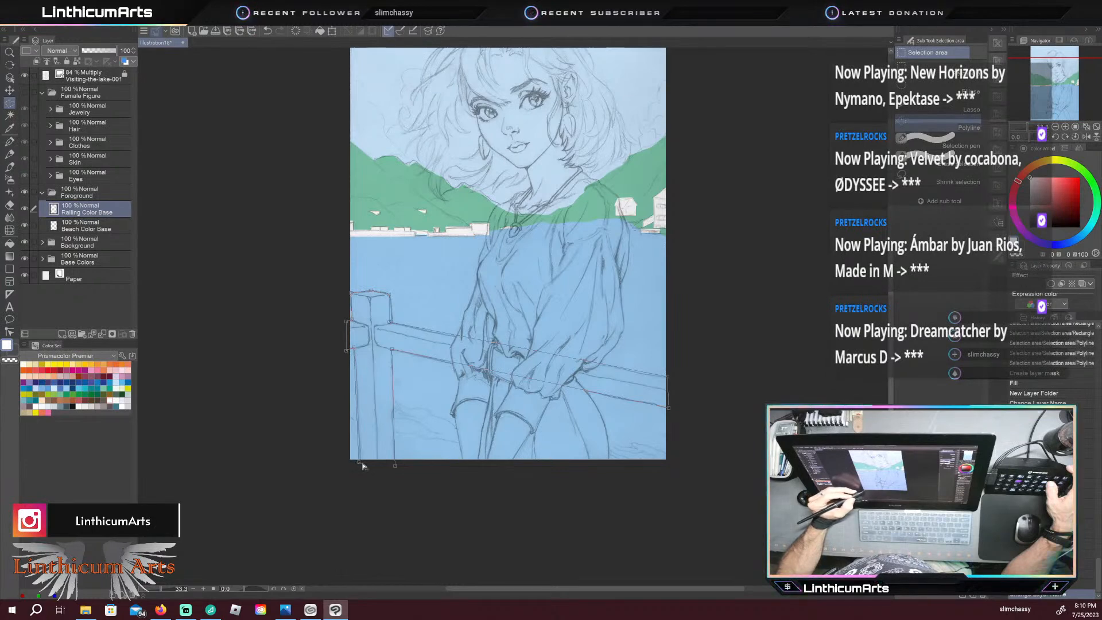
double_click(395, 460)
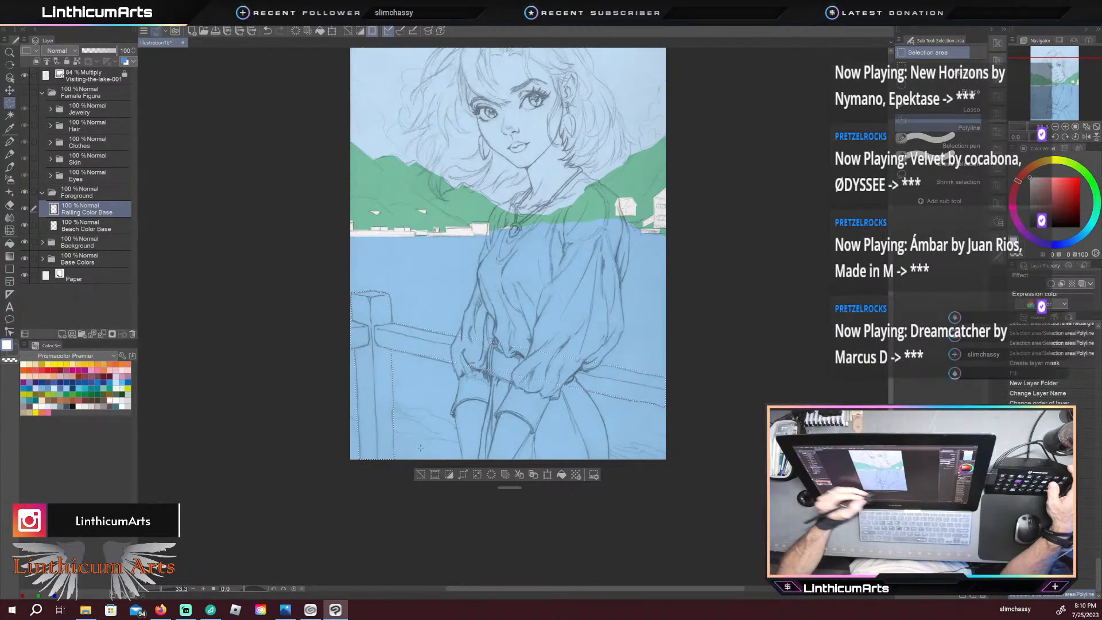
Step: Refine the selection edges around the railing post's top and sides with the Lasso to match the sketch
scroll(562, 347, up, 3)
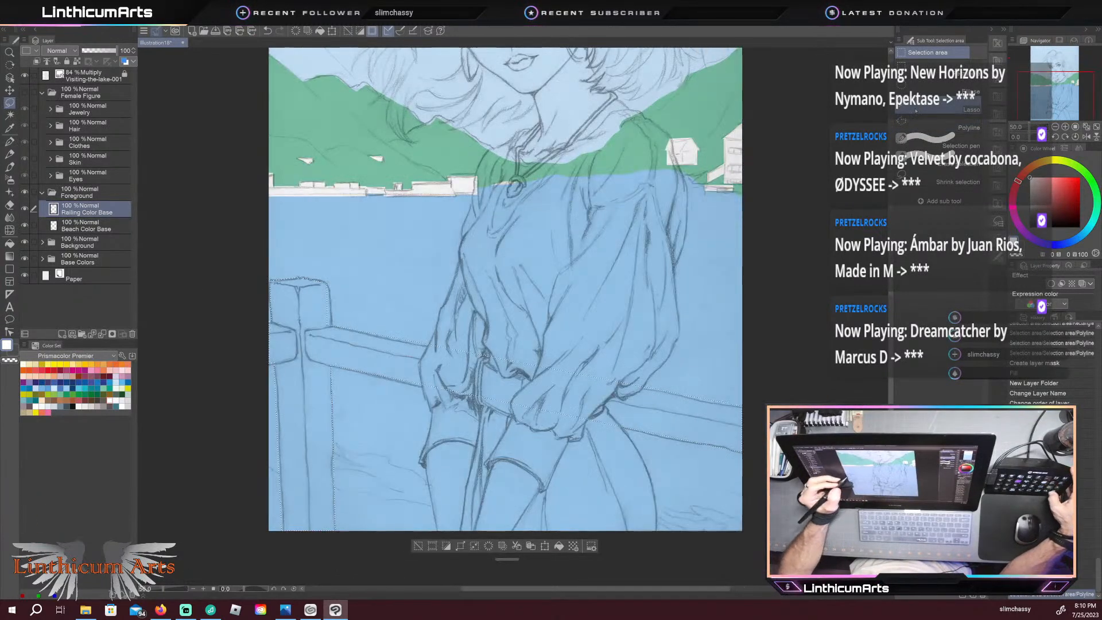
drag(280, 414, 521, 437)
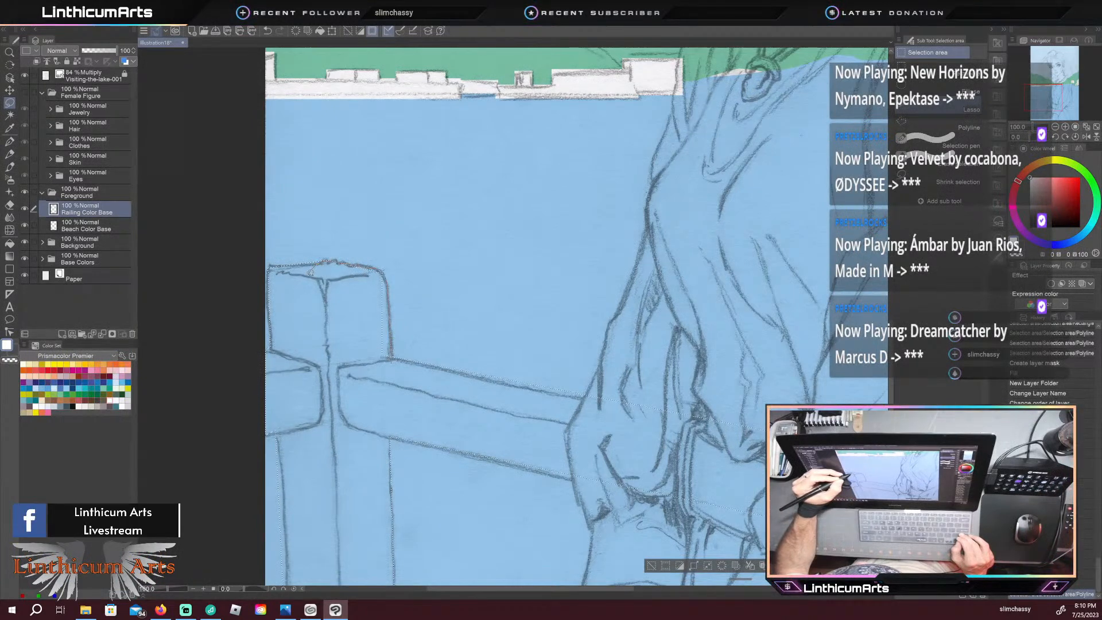
drag(317, 289, 307, 277)
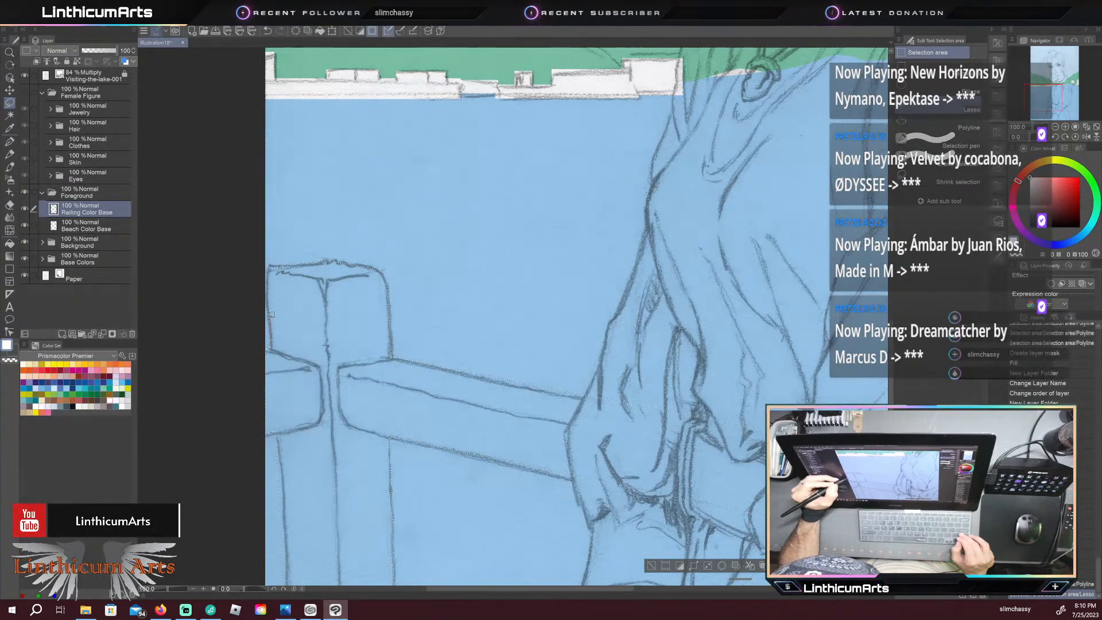
drag(305, 367, 341, 471)
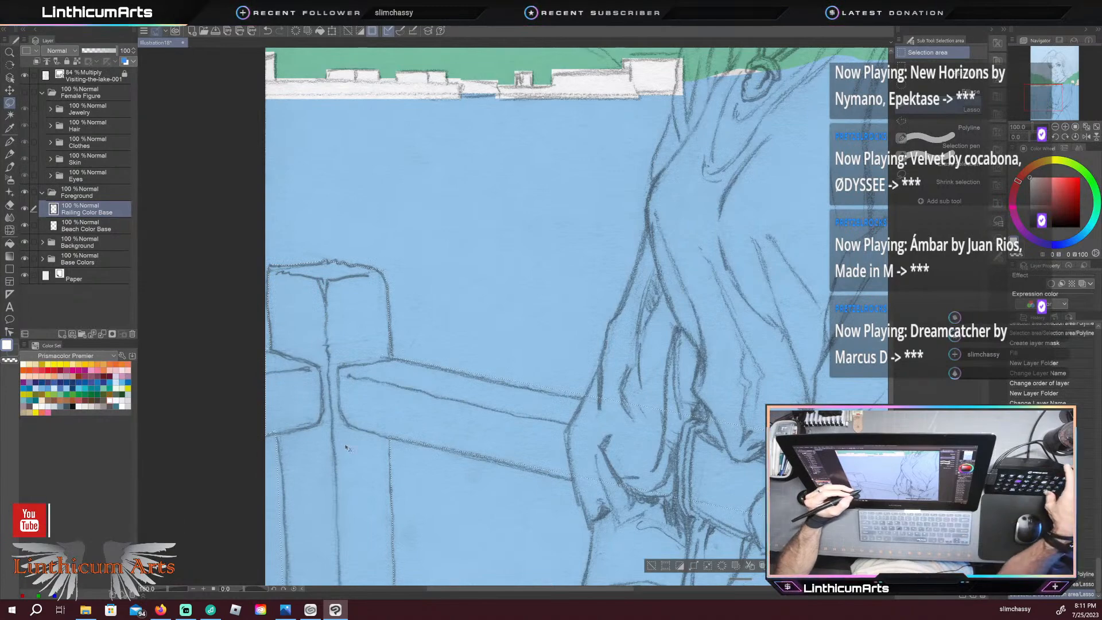
Step: Correct the selection along the upper and lower edges of the rail between the post and the figure's sleeve
key(ctrl+minus)
key(ctrl+minus)
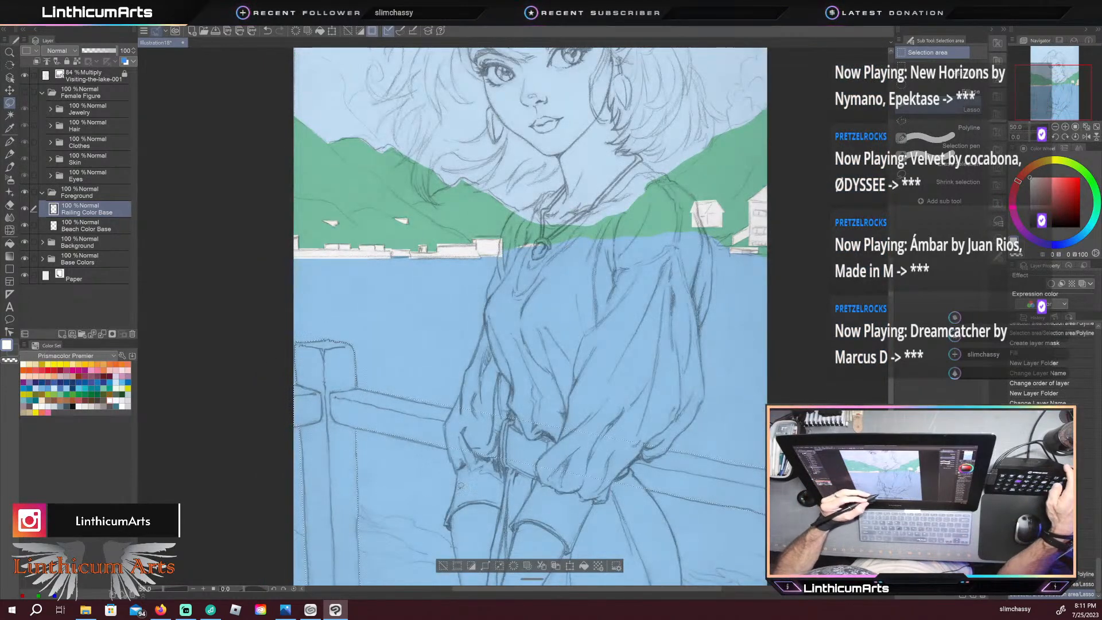
key(ctrl+plus)
key(ctrl+plus)
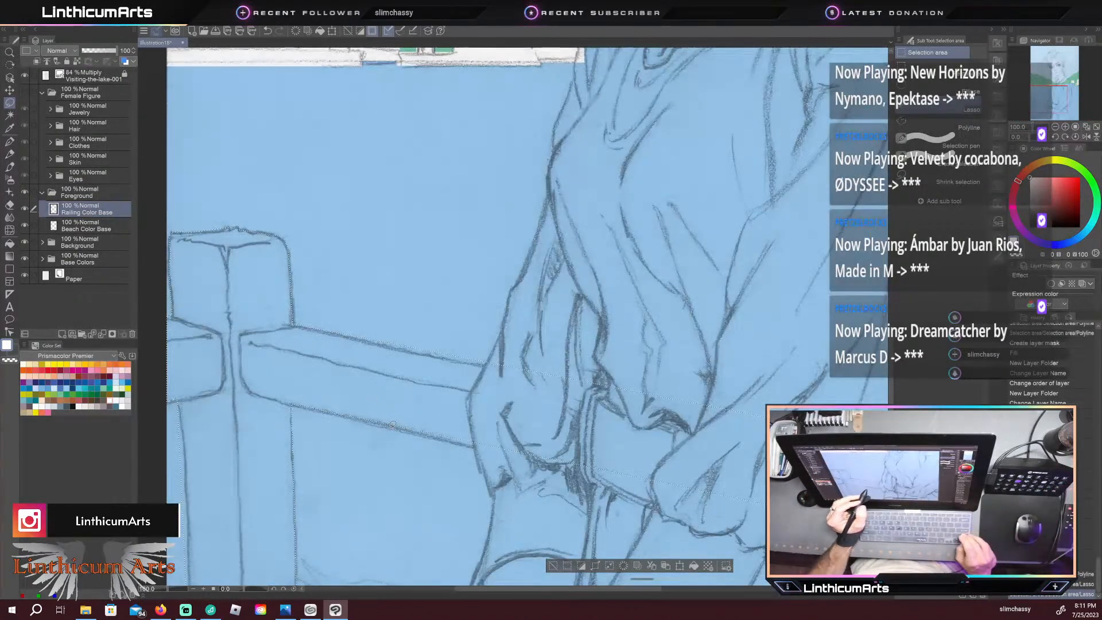
drag(334, 411, 423, 431)
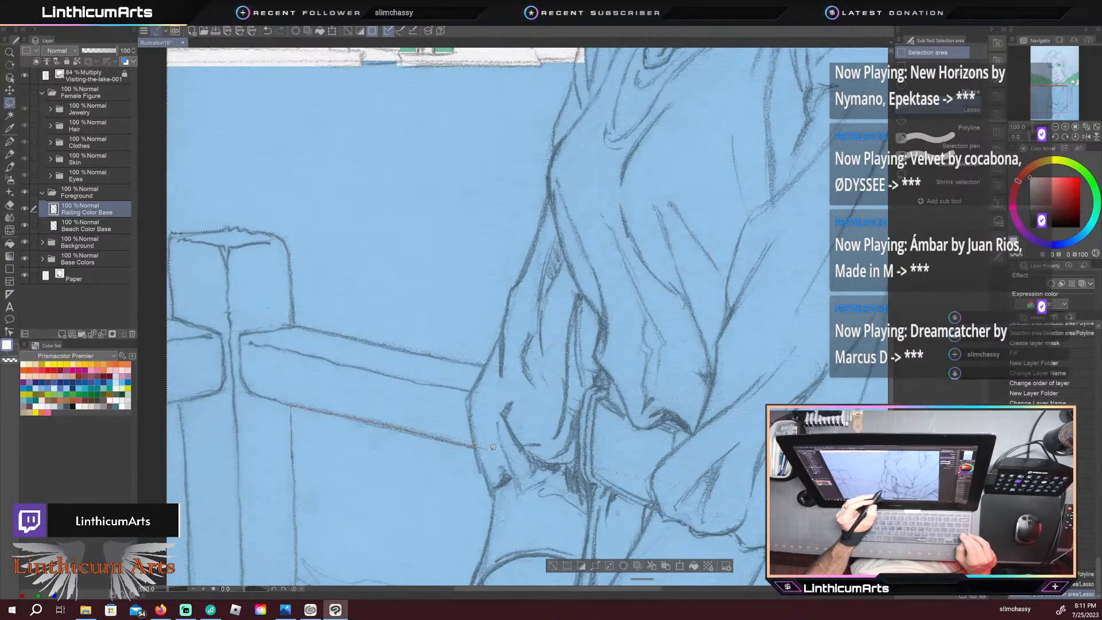
drag(233, 373, 260, 387)
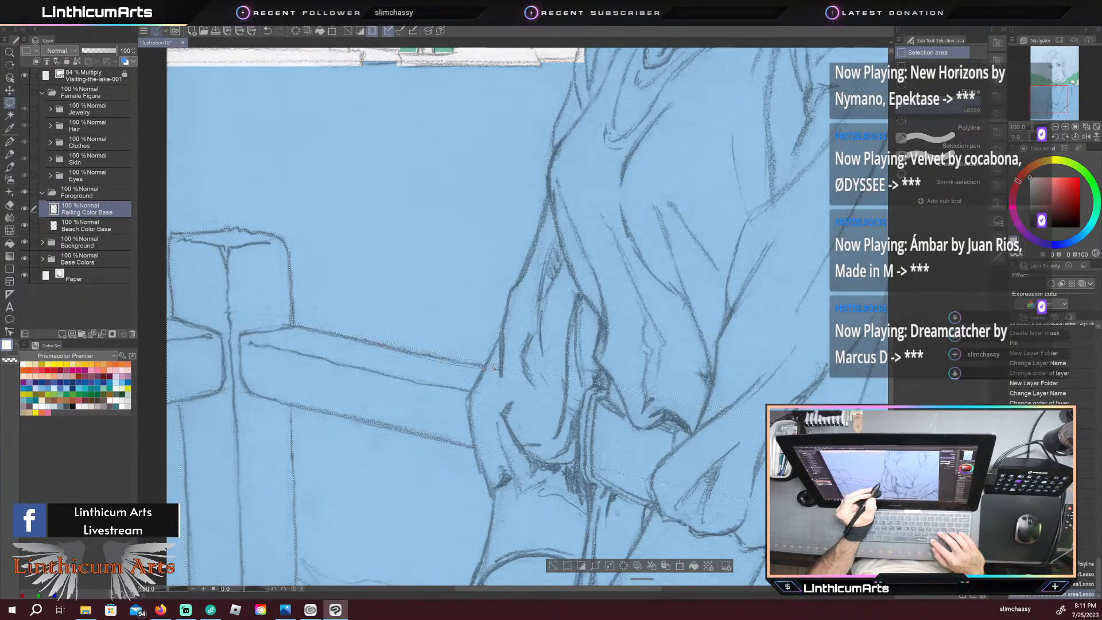
mouse_move(555, 375)
mouse_down()
mouse_move(525, 353)
mouse_move(343, 328)
mouse_move(382, 352)
mouse_move(375, 342)
mouse_move(511, 367)
mouse_up()
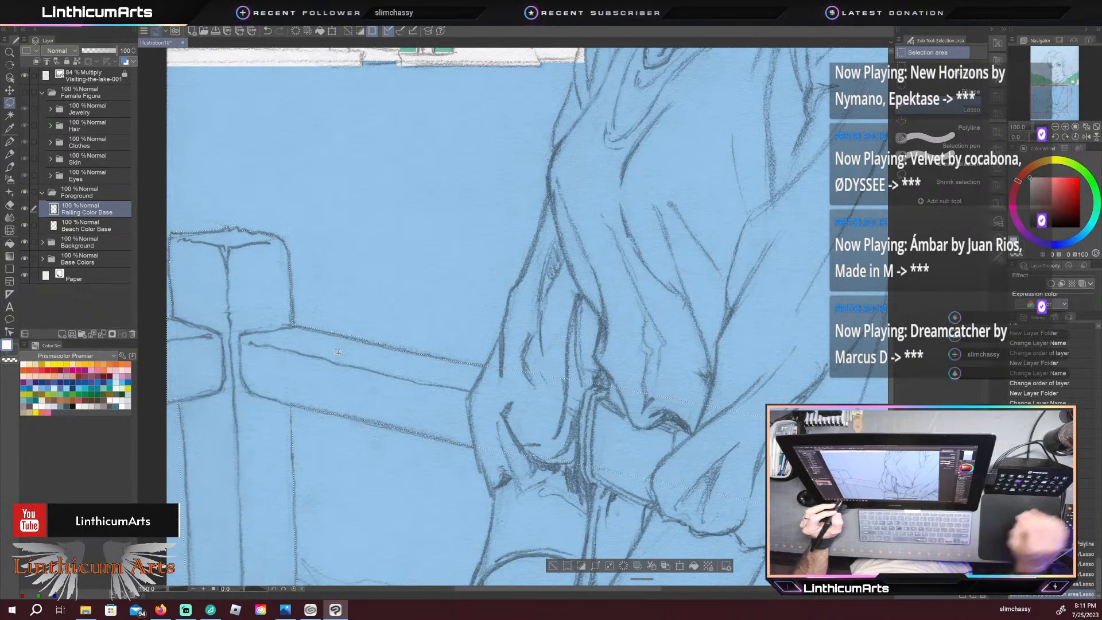
Step: Check the selection at the post's base and refine it along the rail section behind the figure's skirt
drag(255, 540, 345, 314)
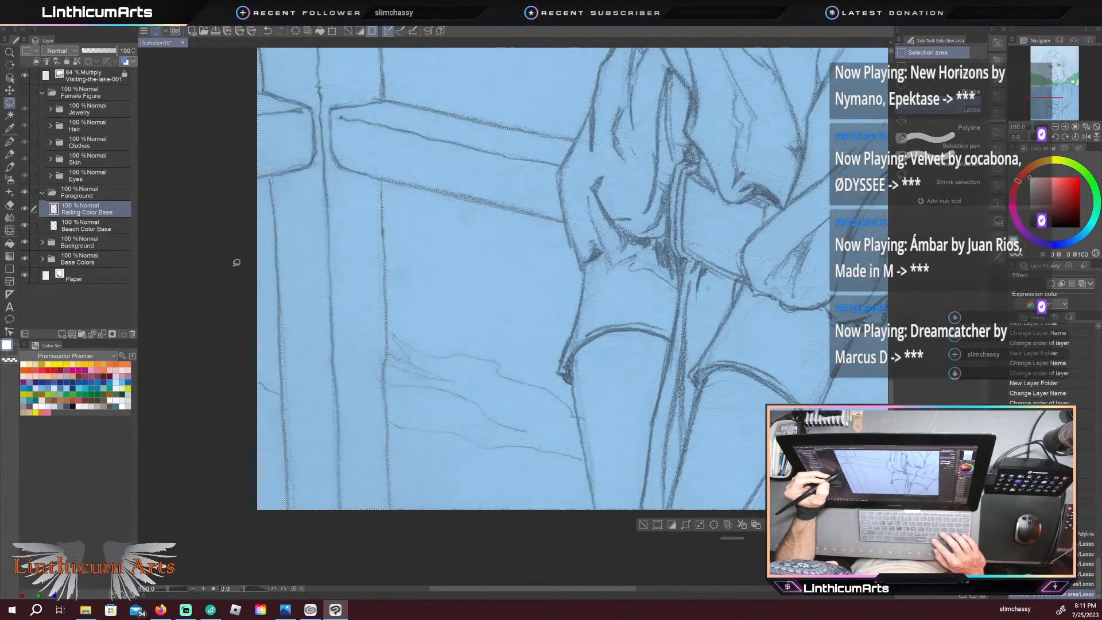
drag(646, 405, 288, 433)
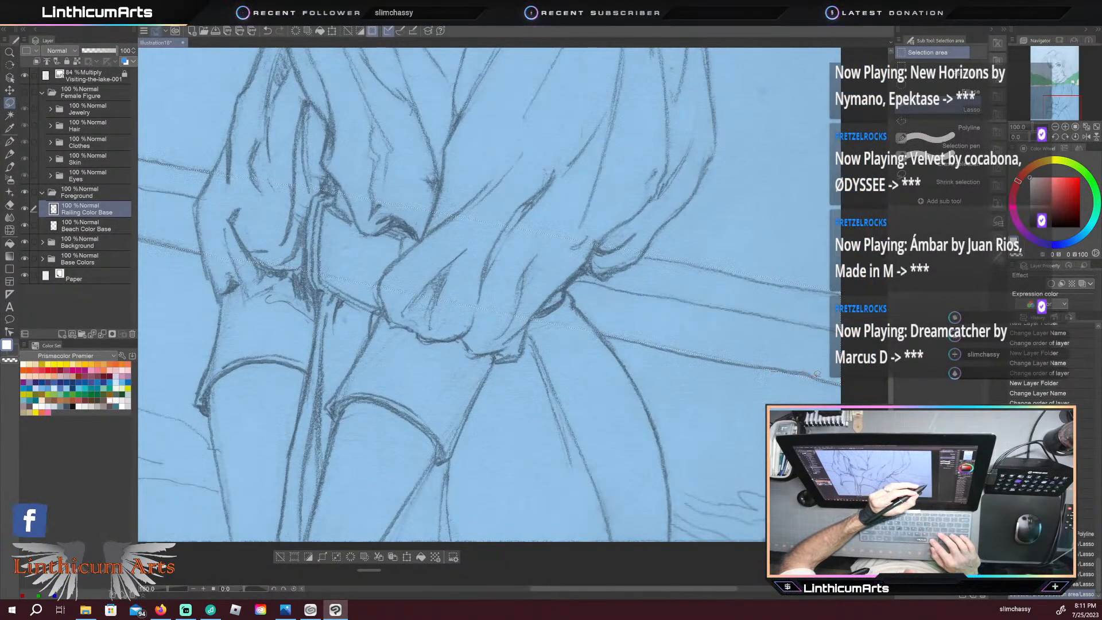
mouse_move(718, 261)
mouse_down()
mouse_move(837, 291)
mouse_move(587, 287)
mouse_move(667, 254)
mouse_move(639, 253)
mouse_up()
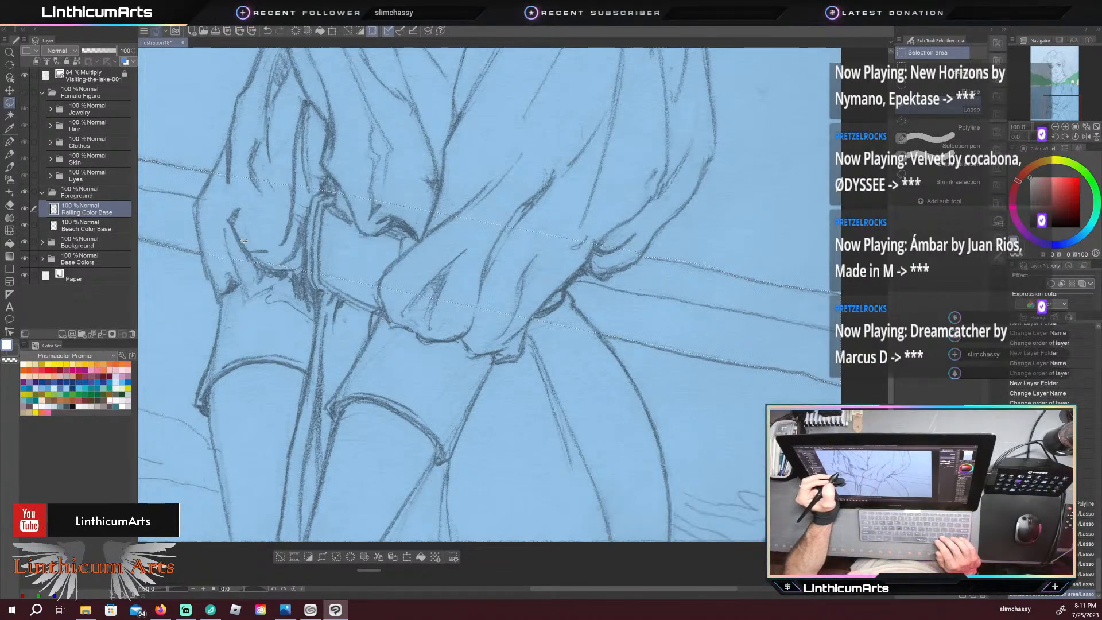
Step: Mask the Railing Color Base layer outside the railing selection and fill the layer with brown from the Prismacolor Premier set
scroll(280, 314, down, 4)
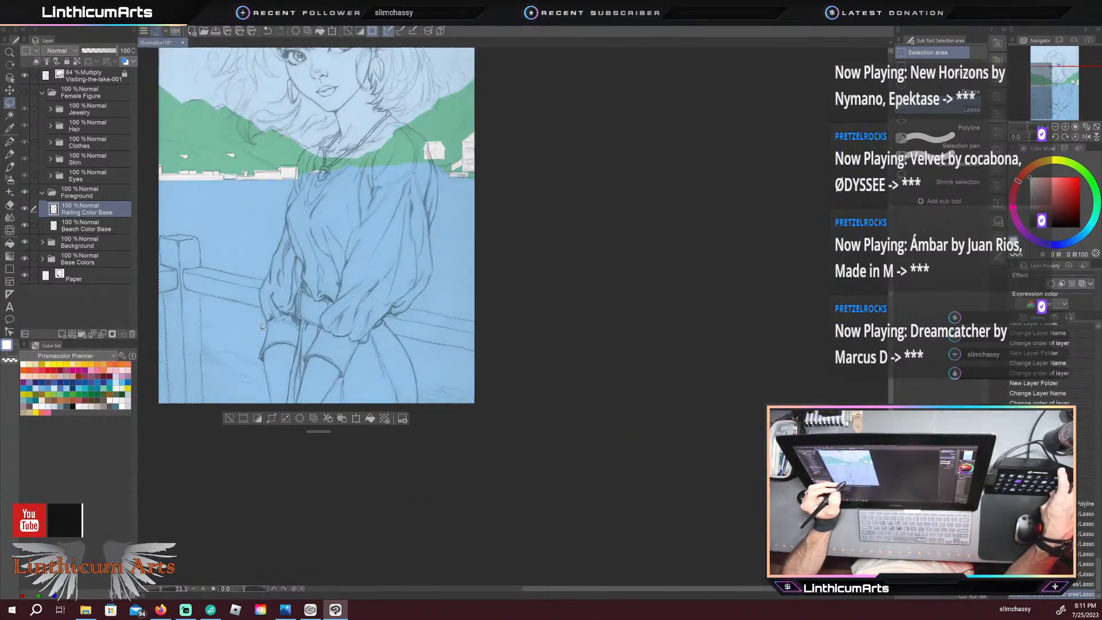
drag(266, 308, 482, 371)
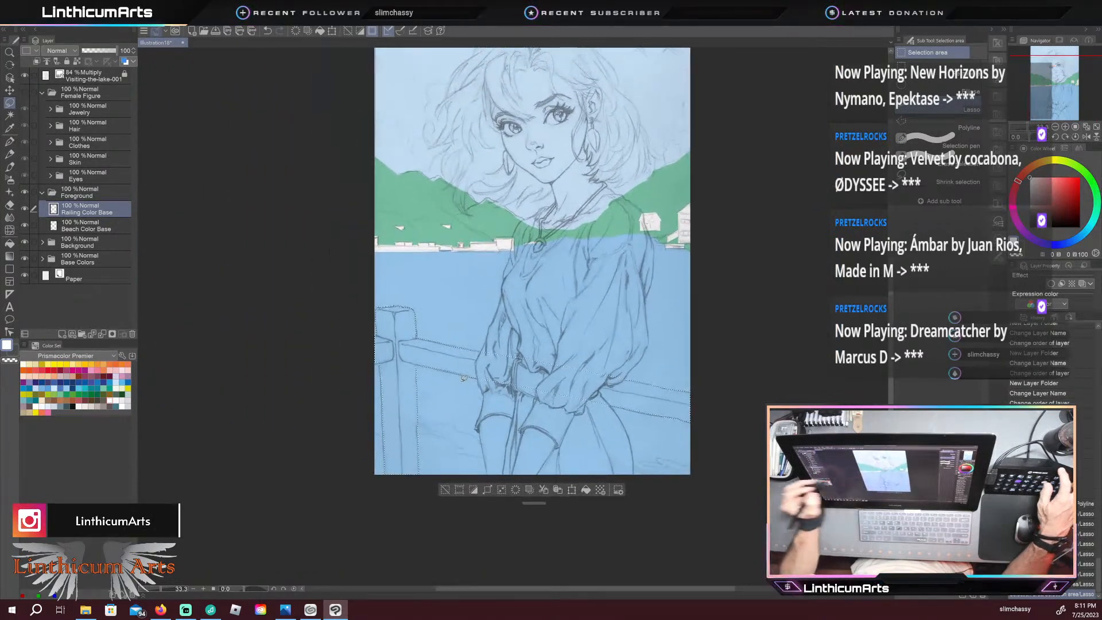
click(48, 393)
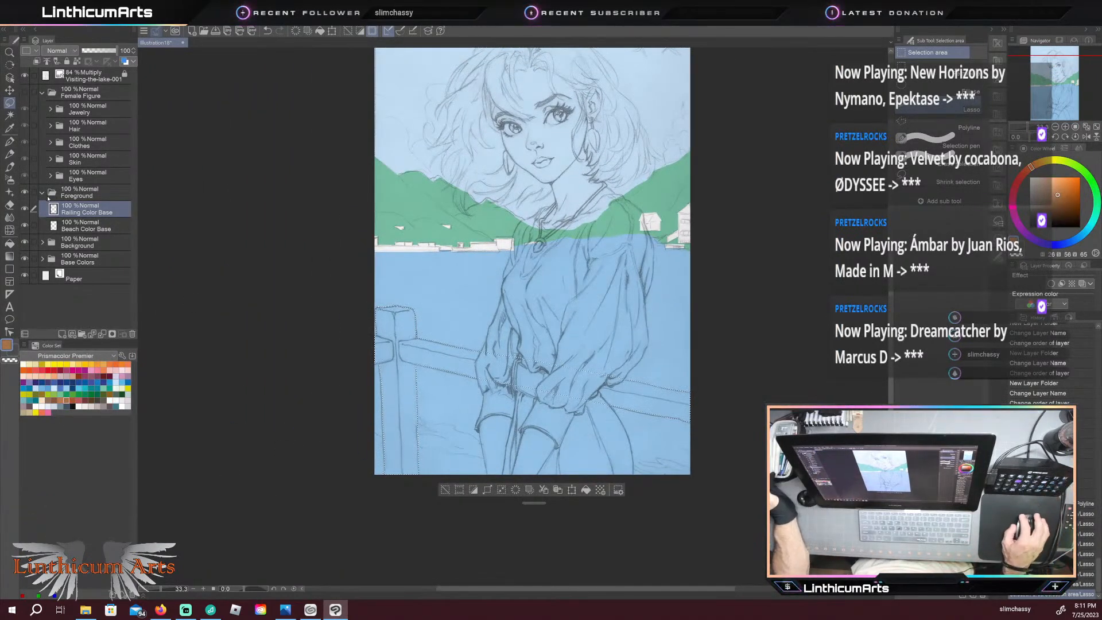
right_click(87, 213)
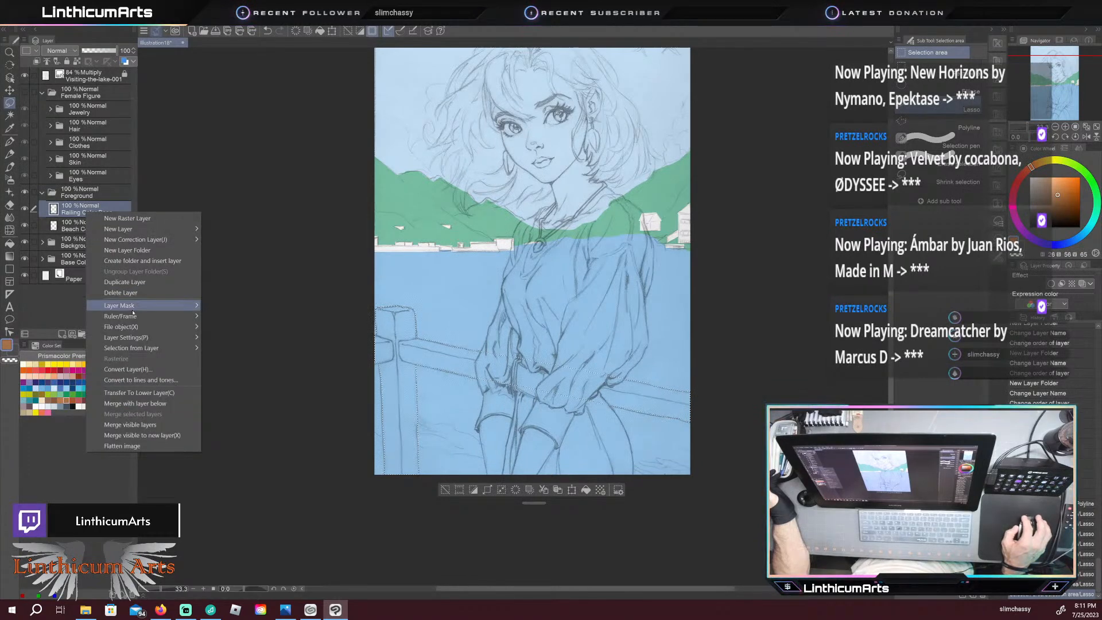
mouse_move(183, 305)
click(232, 307)
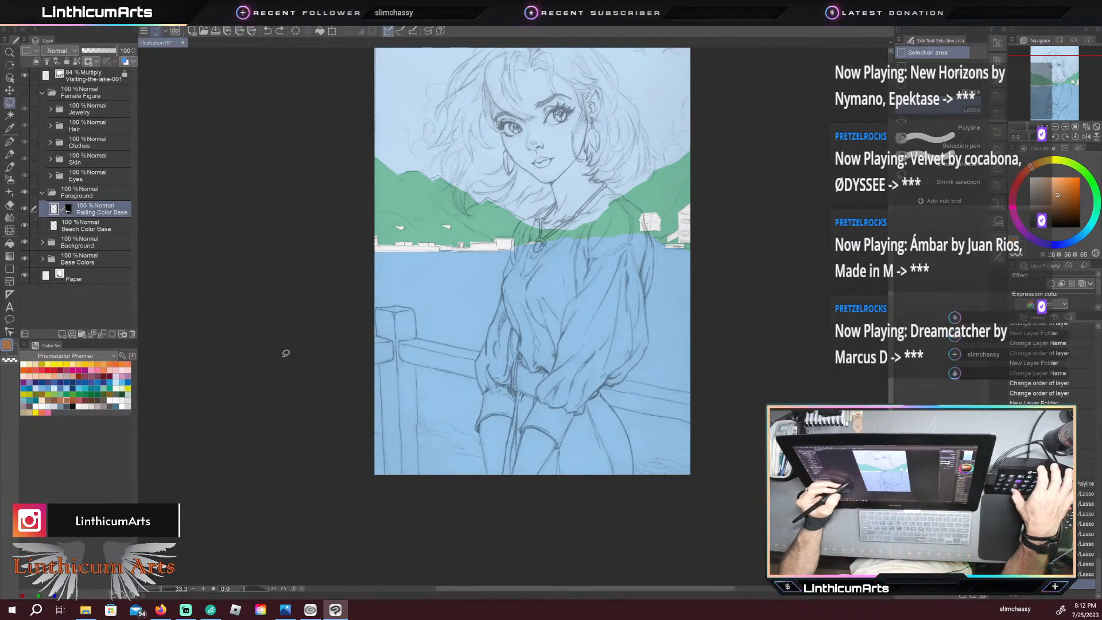
key(ctrl+y)
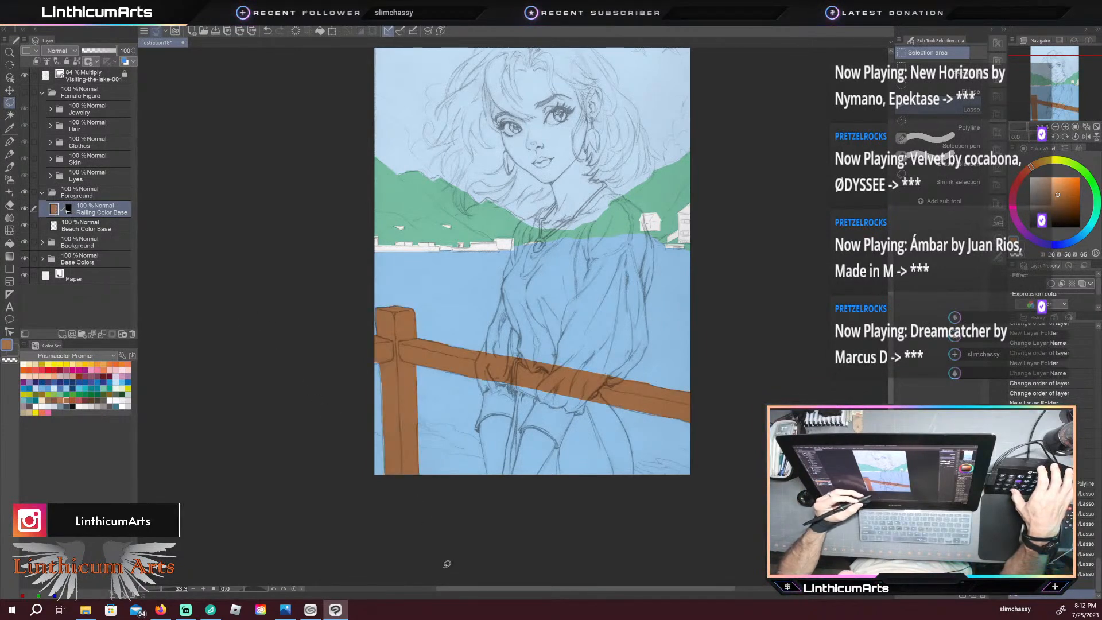
Step: Collapse the Female Figure folder and temporarily show its colors to check them against the railing, then hide it again
click(42, 92)
click(24, 92)
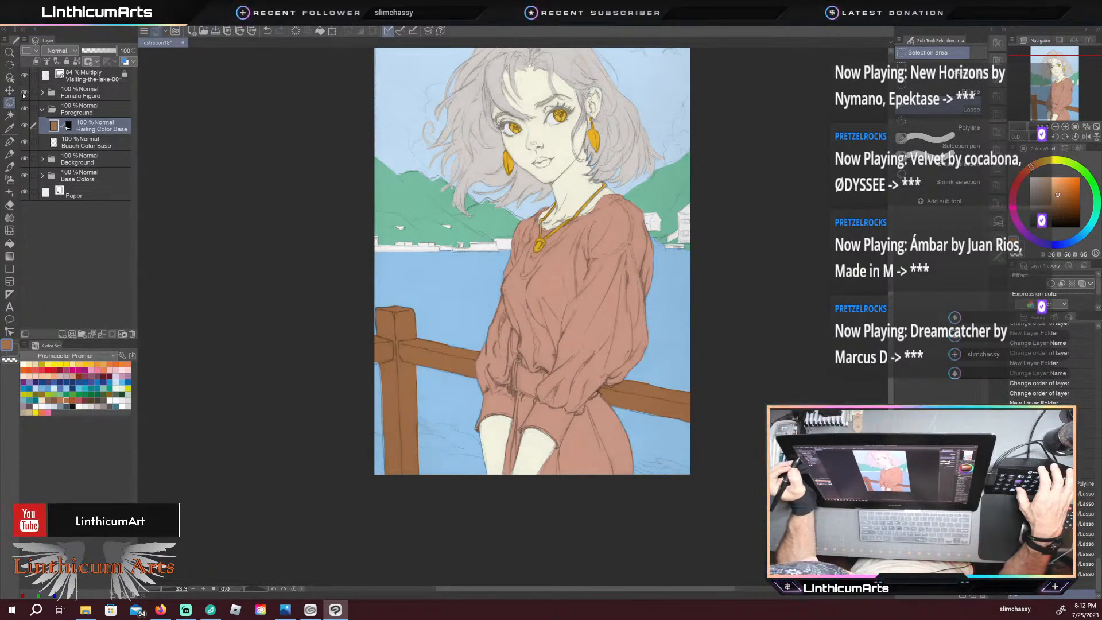
drag(402, 329, 392, 399)
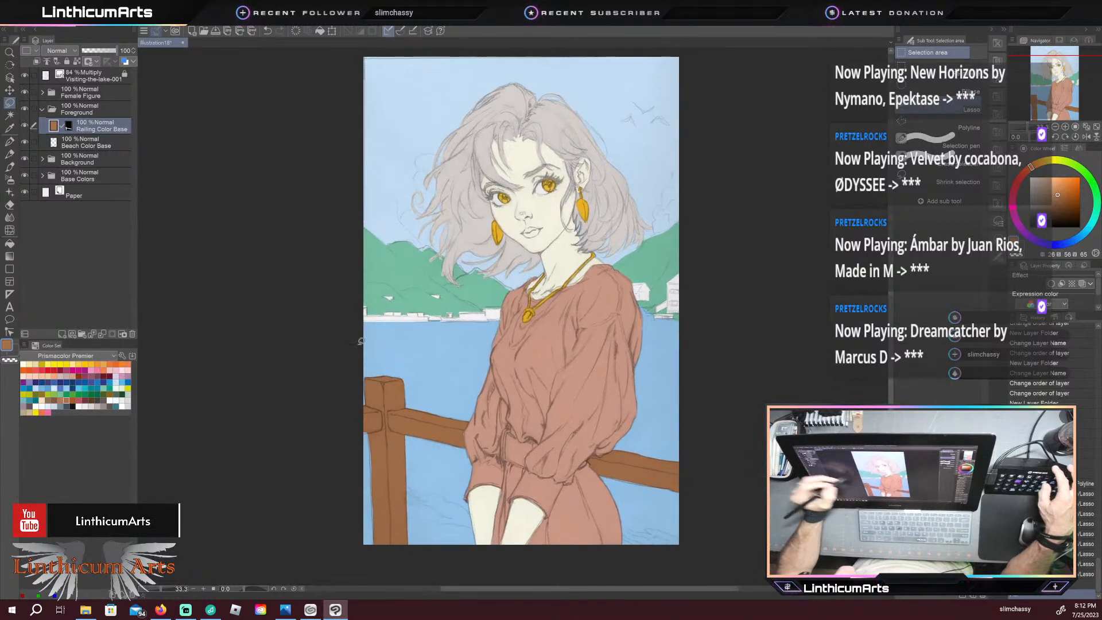
click(24, 92)
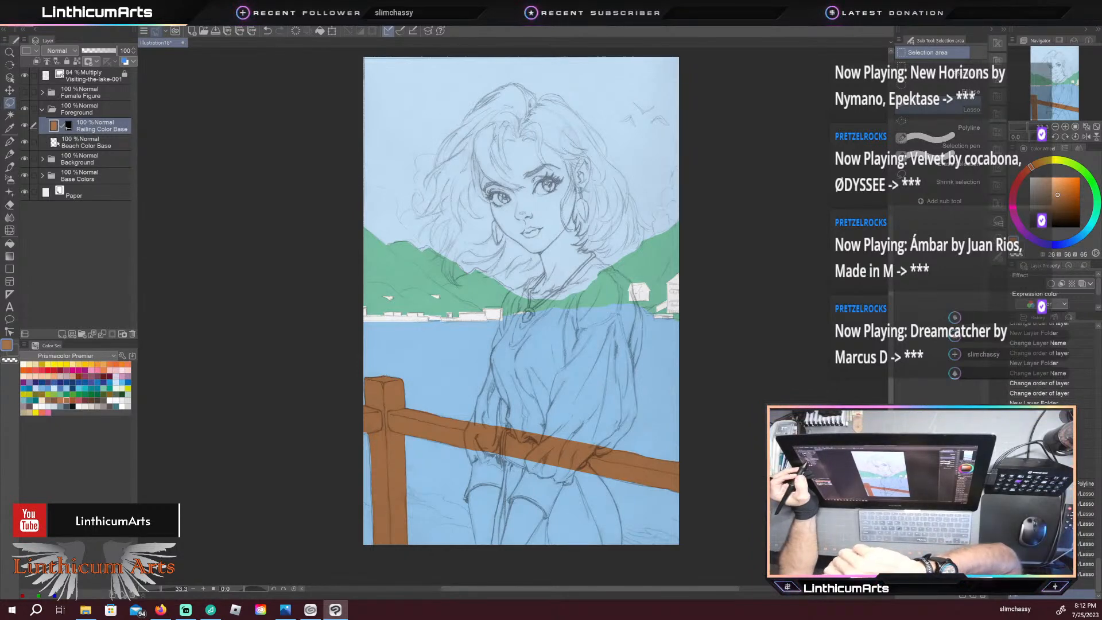
Step: On the Beach Color Base layer, lasso the beach areas along the sketched shoreline at the bottom of the canvas
click(47, 147)
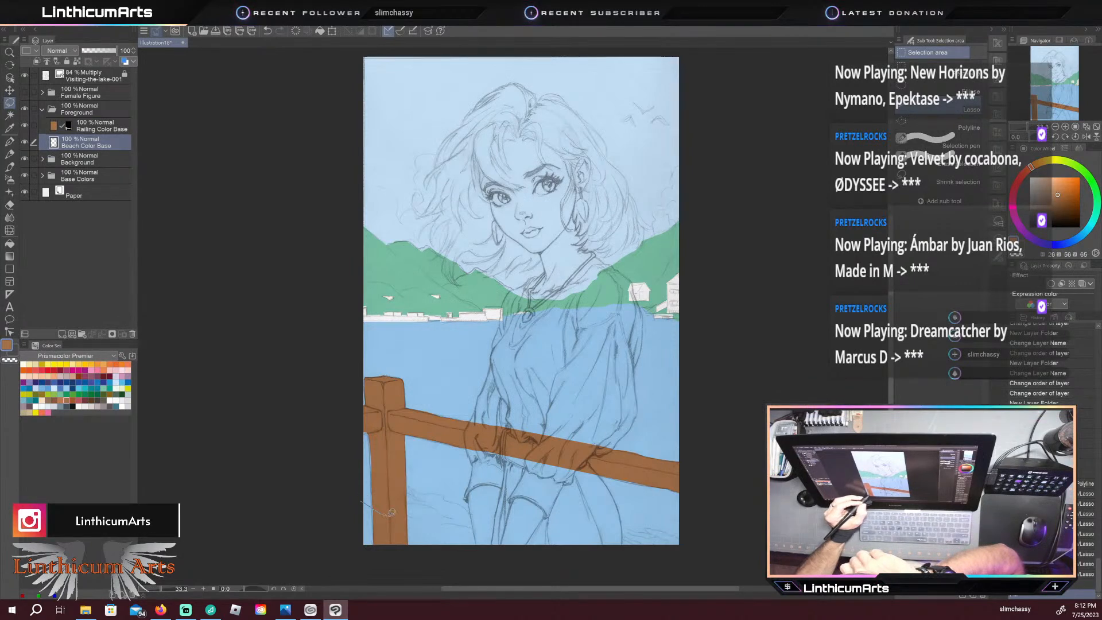
drag(526, 532, 644, 545)
mouse_move(500, 554)
mouse_down()
mouse_move(368, 548)
mouse_move(317, 470)
mouse_up()
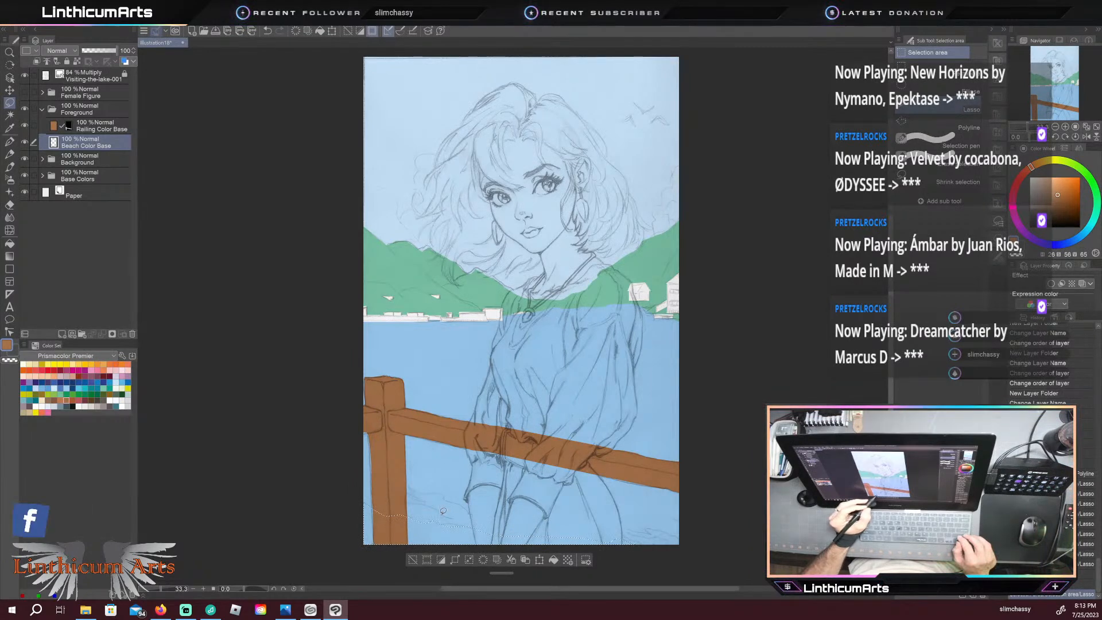
mouse_move(476, 521)
mouse_down()
mouse_move(414, 502)
mouse_move(370, 464)
mouse_move(478, 520)
mouse_up()
mouse_move(628, 523)
mouse_down()
mouse_move(689, 535)
mouse_move(639, 517)
mouse_move(648, 529)
mouse_move(626, 523)
mouse_up()
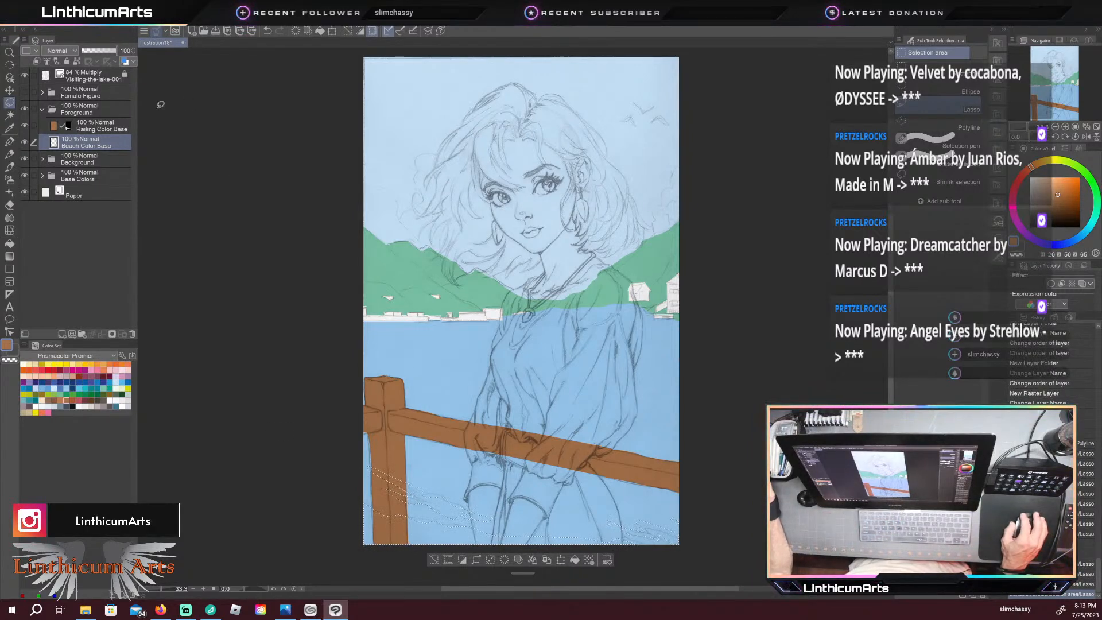
Step: Mask the Beach Color Base layer outside the beach selection
right_click(80, 141)
mouse_move(154, 233)
click(223, 234)
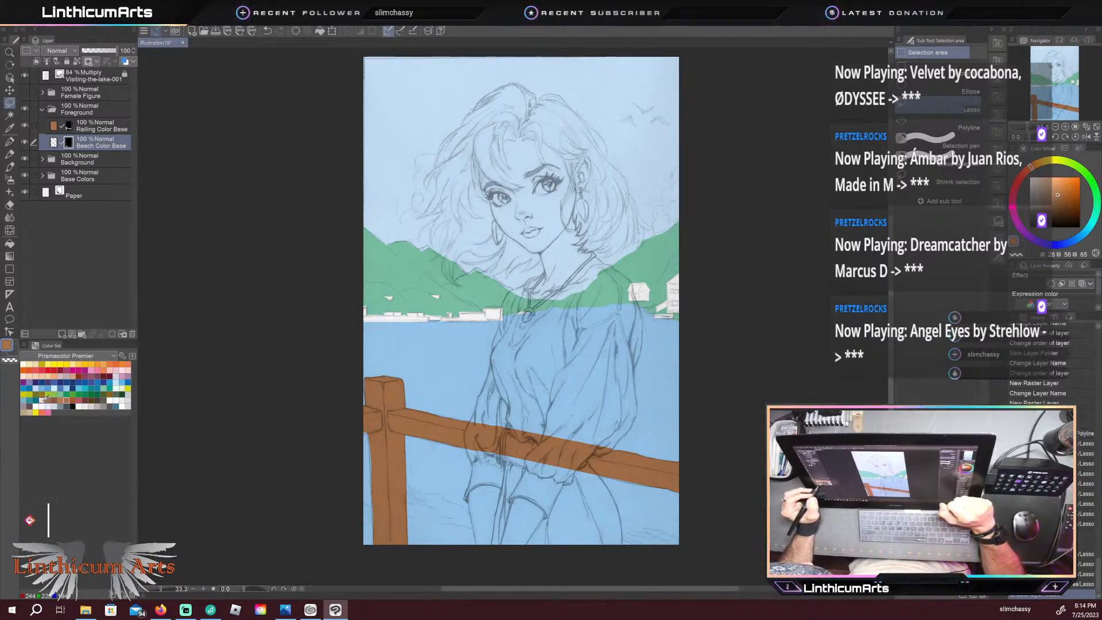
Step: Fill the Beach Color Base layer itself, not its mask, with a light sandy orange from the Prismacolor Premier set
click(49, 374)
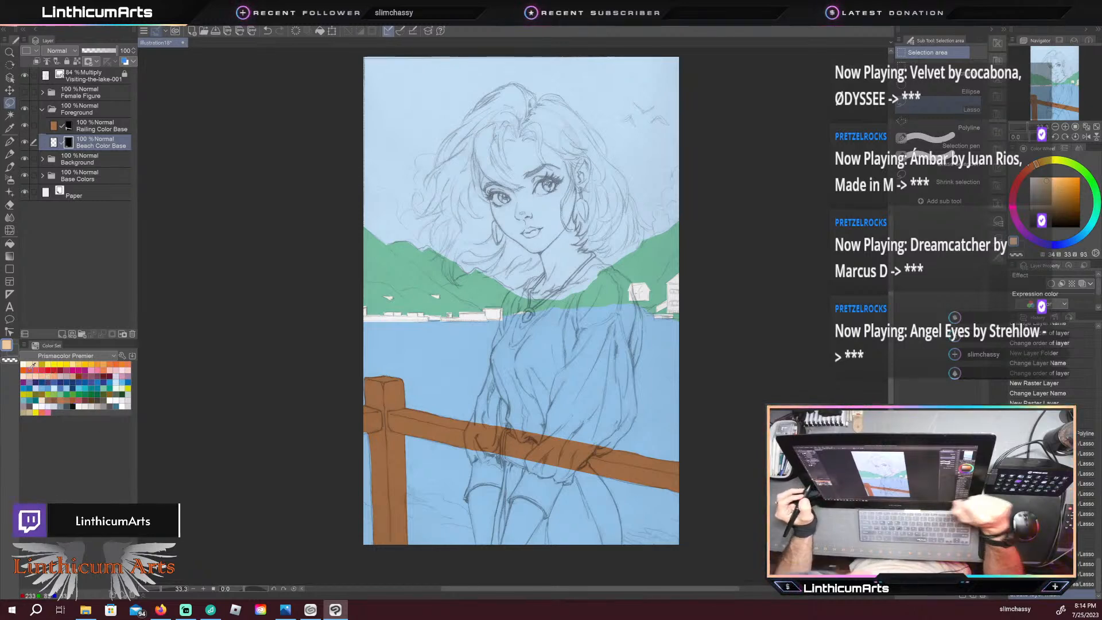
key(alt+Delete)
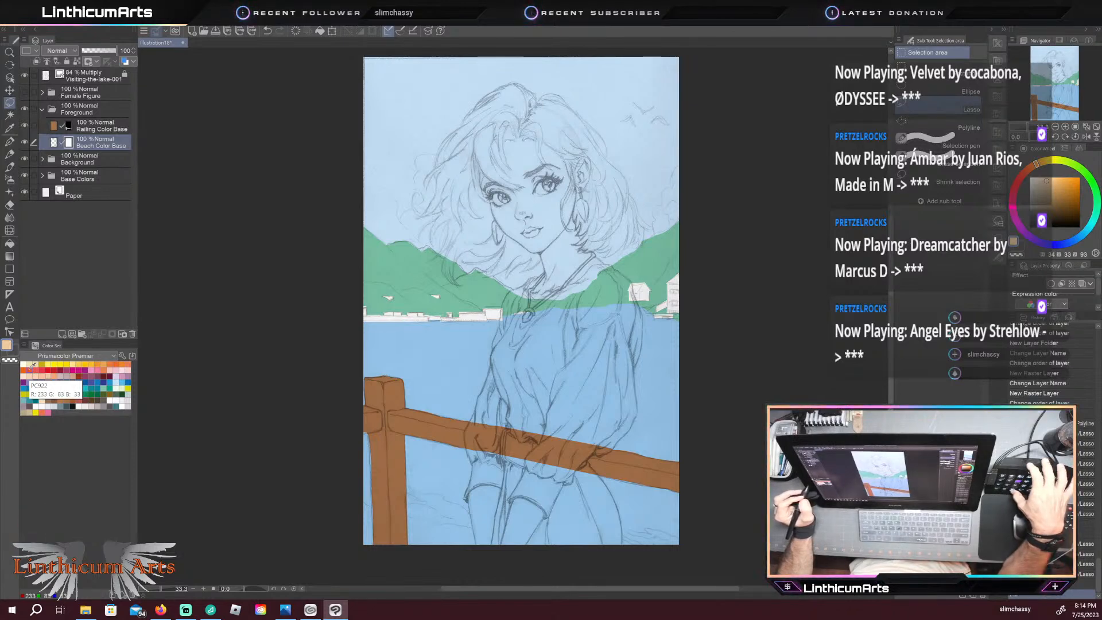
key(ctrl+z)
click(54, 142)
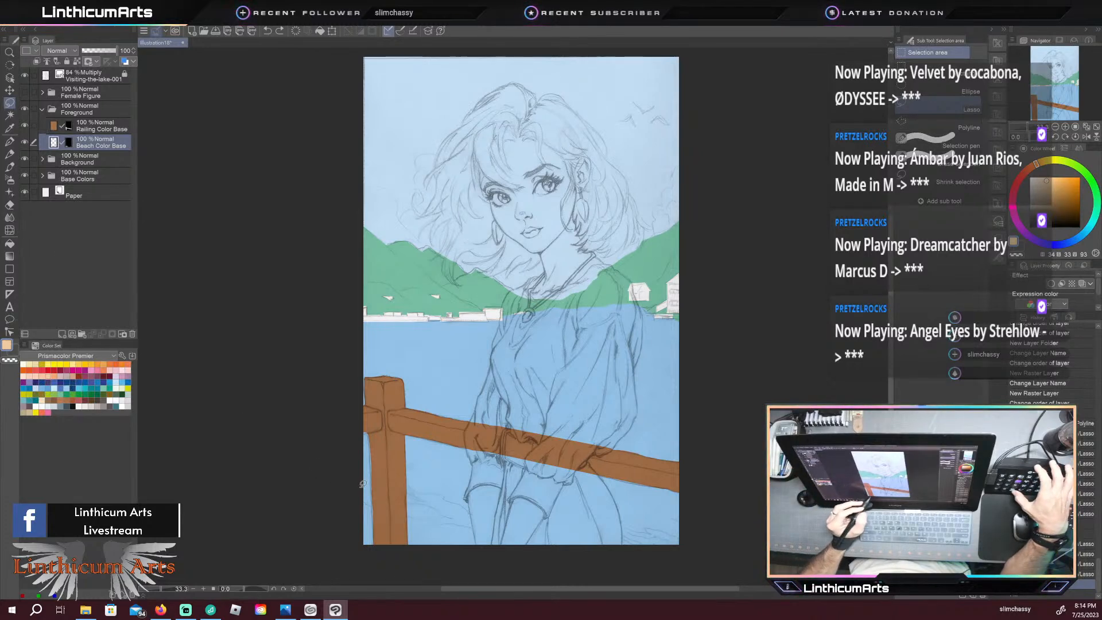
key(alt+Delete)
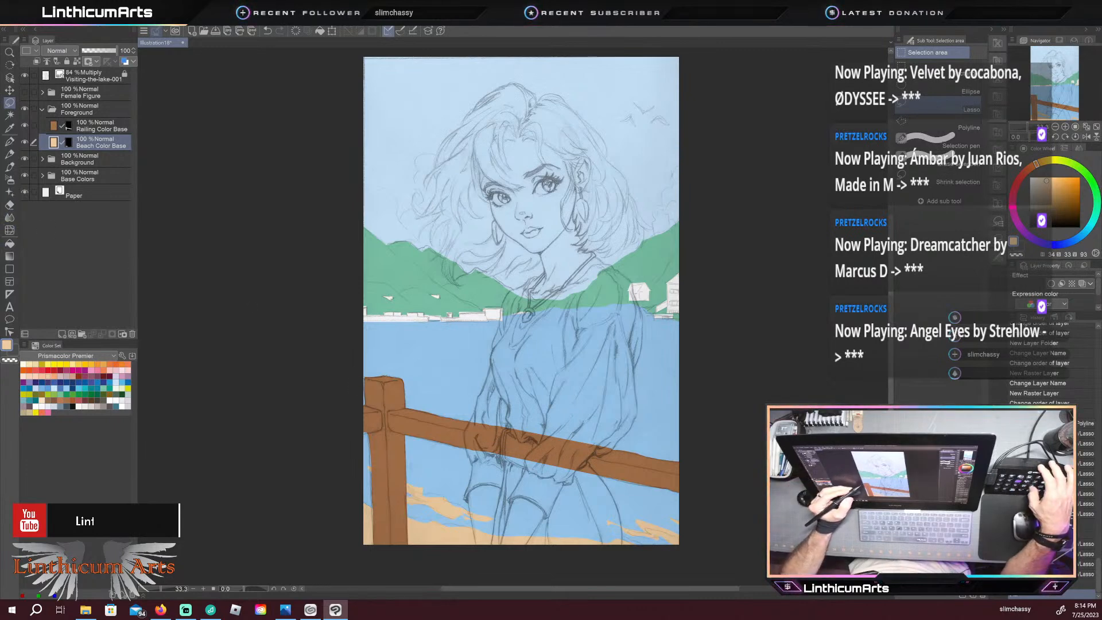
Step: Erase the stray sand patches over the water on both sides of the railing post and near the lower-right shoreline
key(e)
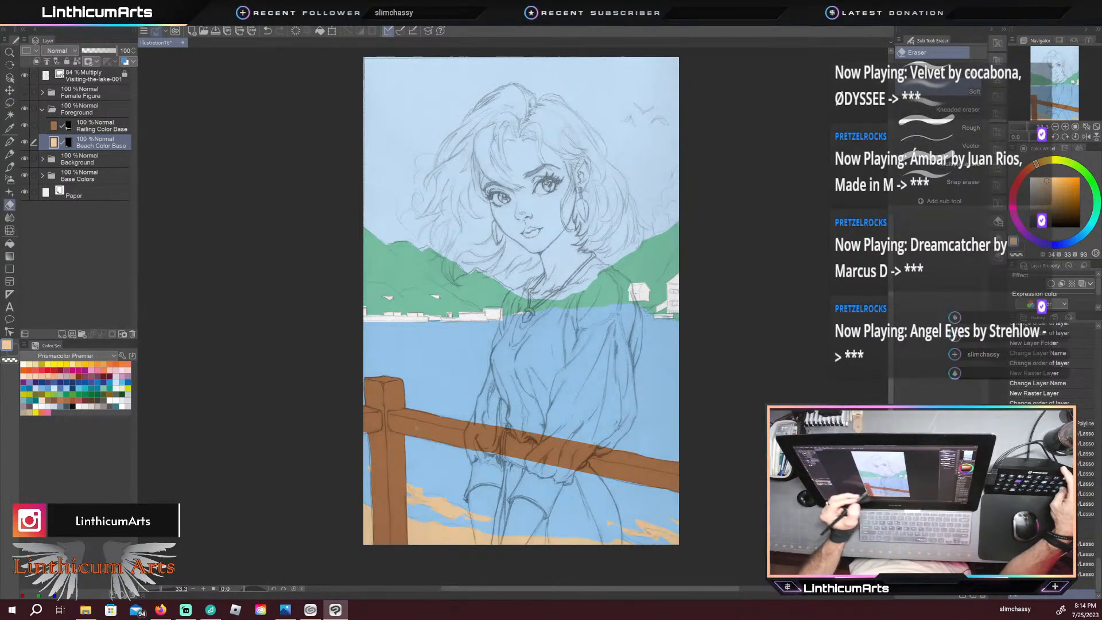
key(ctrl+plus)
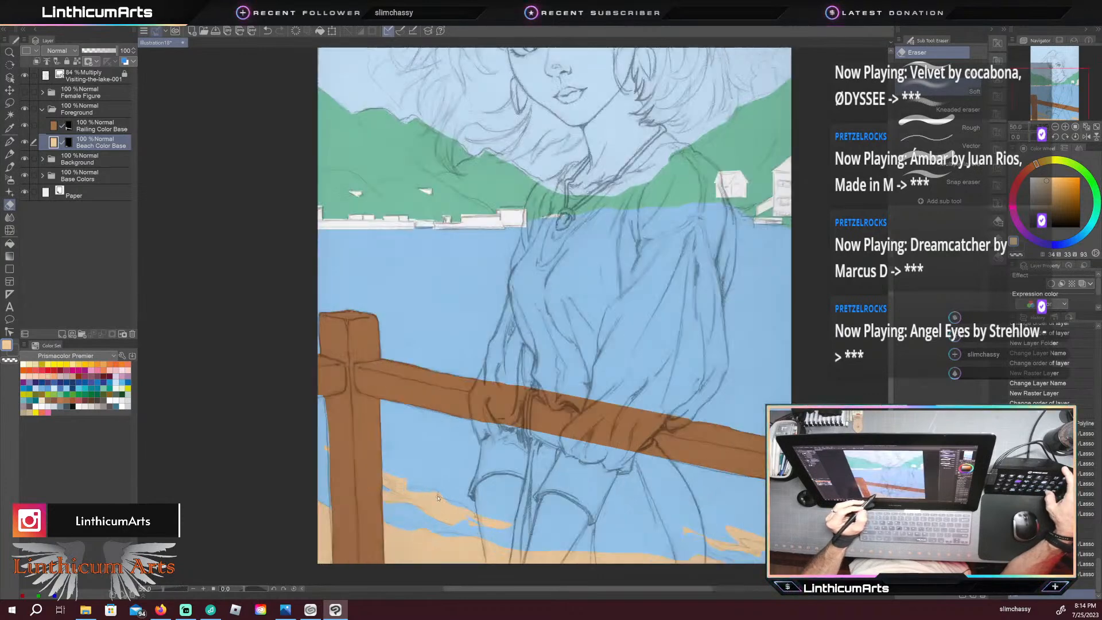
key(ctrl+minus)
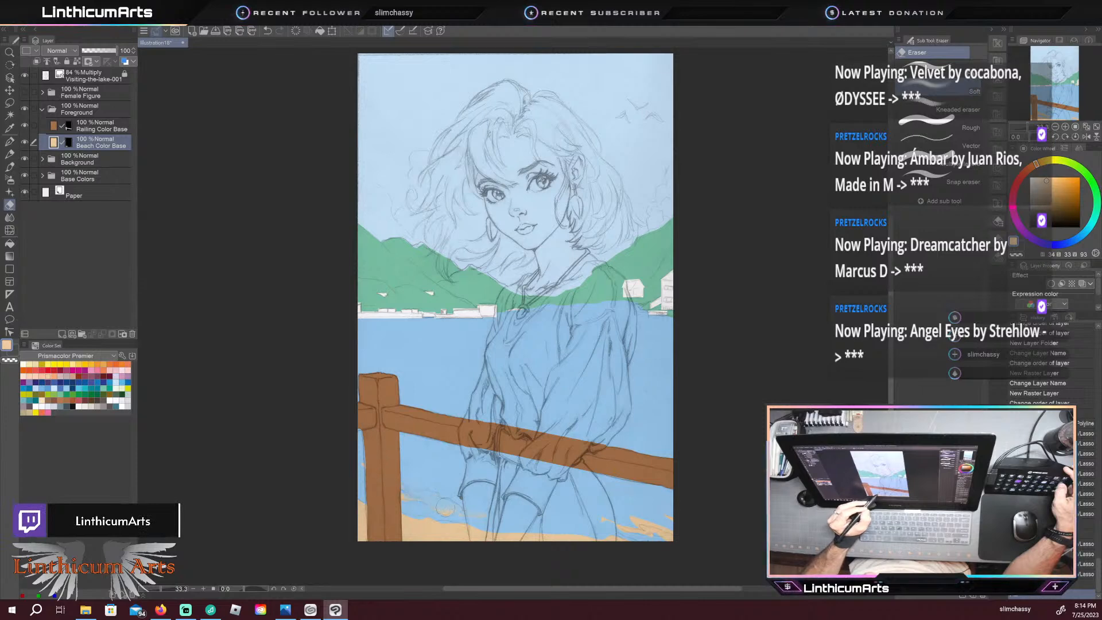
mouse_move(412, 494)
mouse_down()
mouse_move(385, 483)
mouse_move(402, 468)
mouse_up()
drag(603, 518, 664, 534)
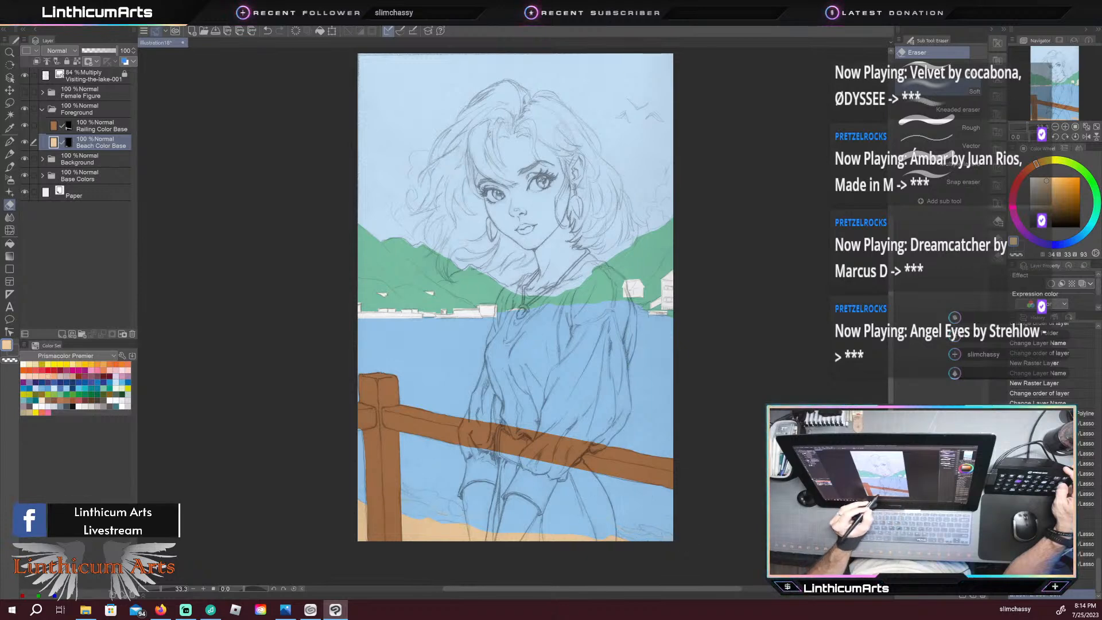
drag(366, 479, 357, 459)
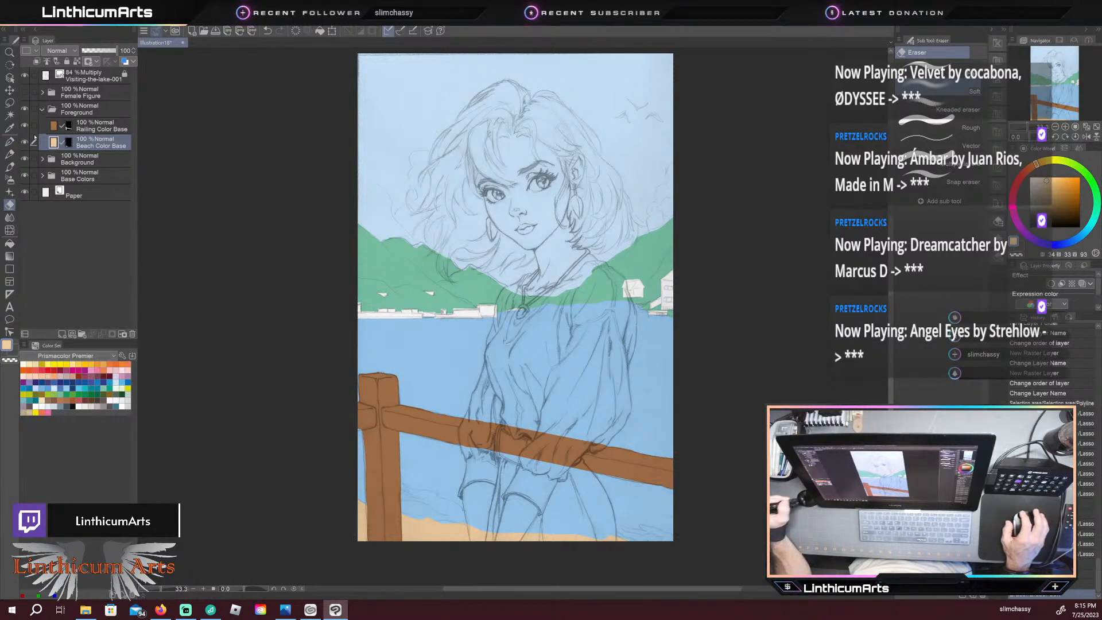
Step: Create a folder named Railing inside the Foreground folder and move the Railing Color Base layer into it
click(89, 129)
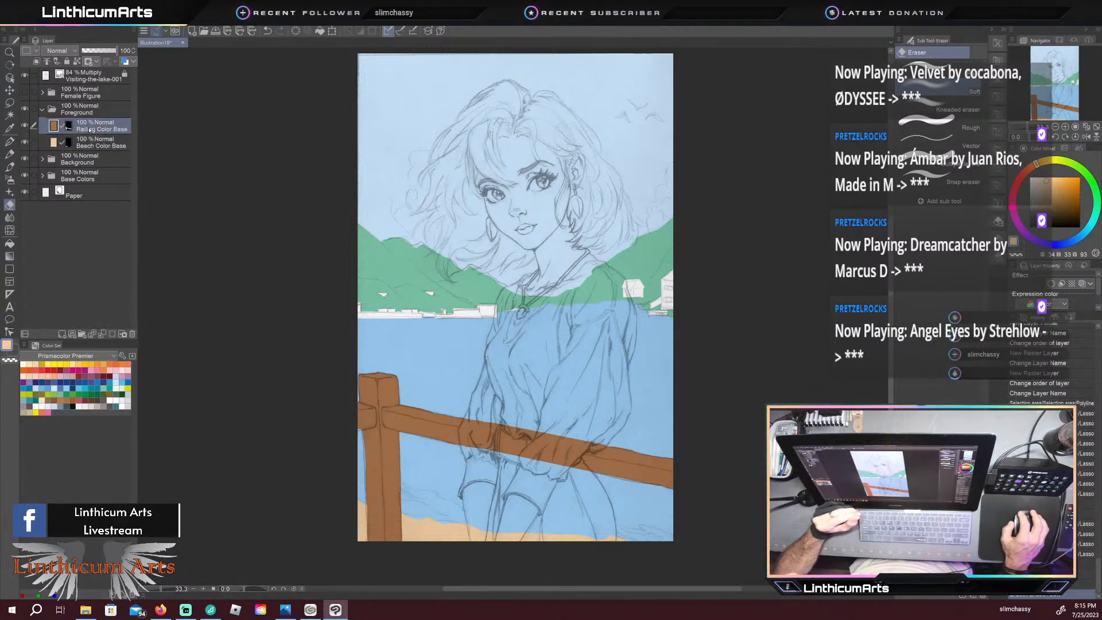
click(81, 333)
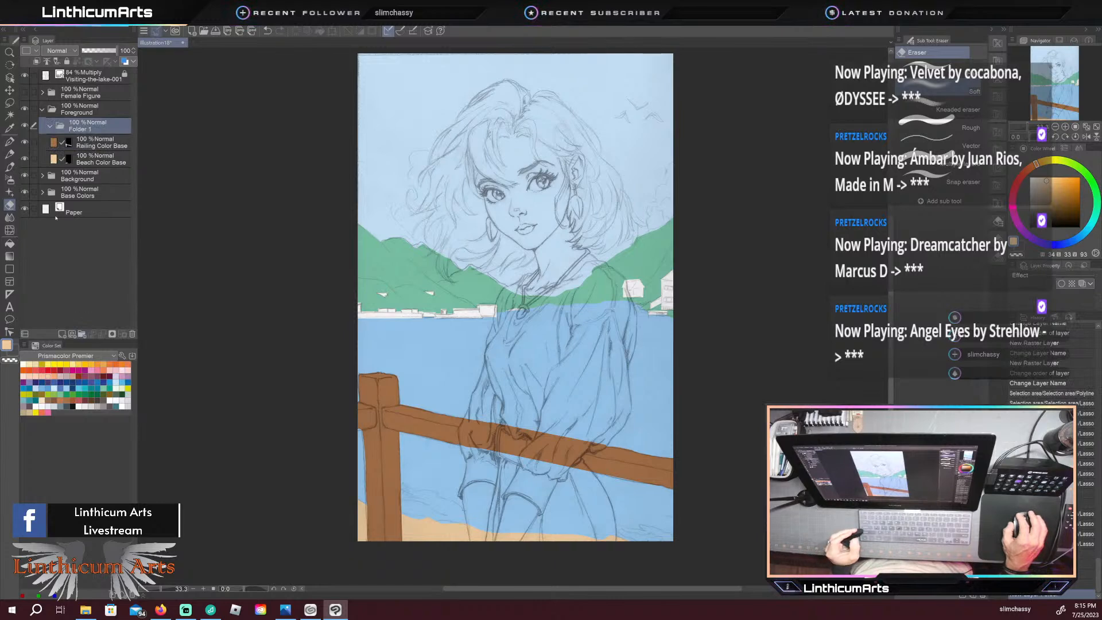
double_click(80, 127)
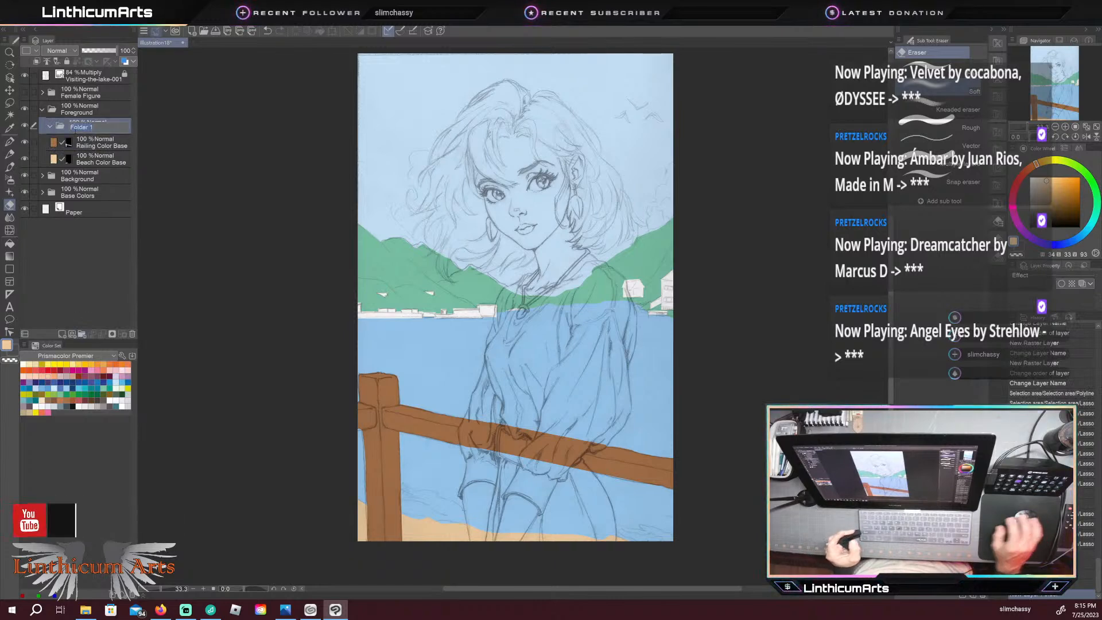
text(Railin)
key(Return)
drag(76, 139, 85, 129)
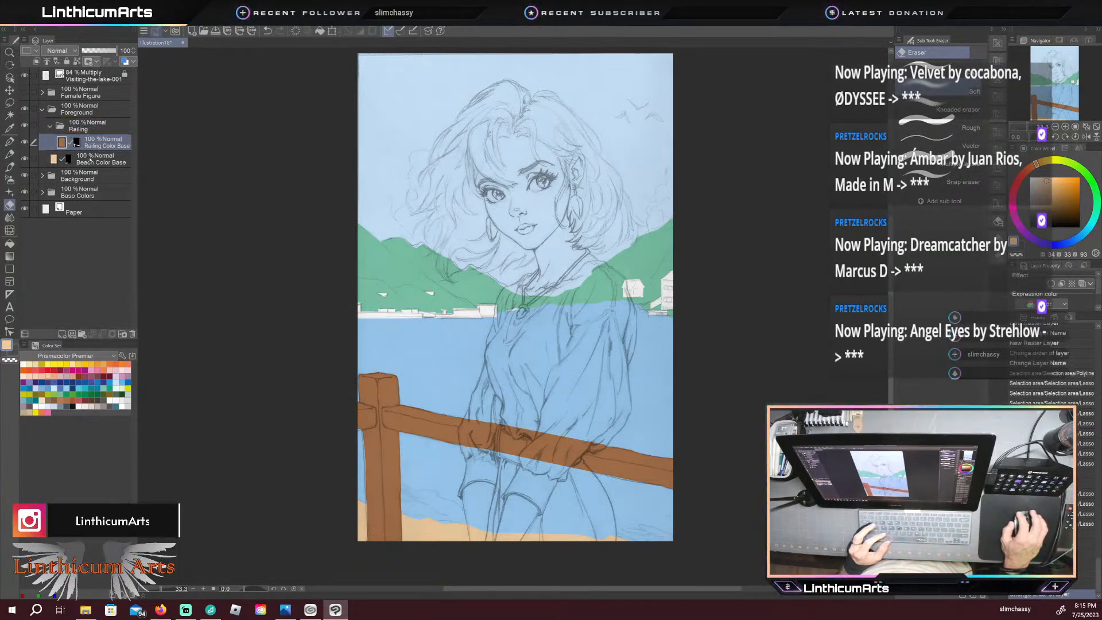
click(90, 160)
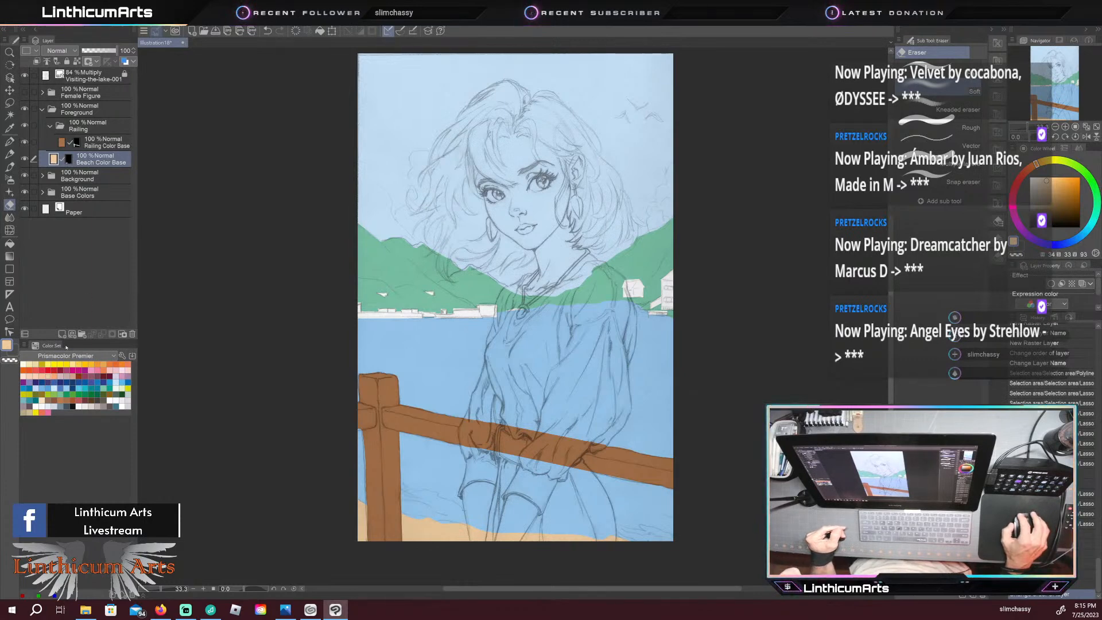
click(62, 333)
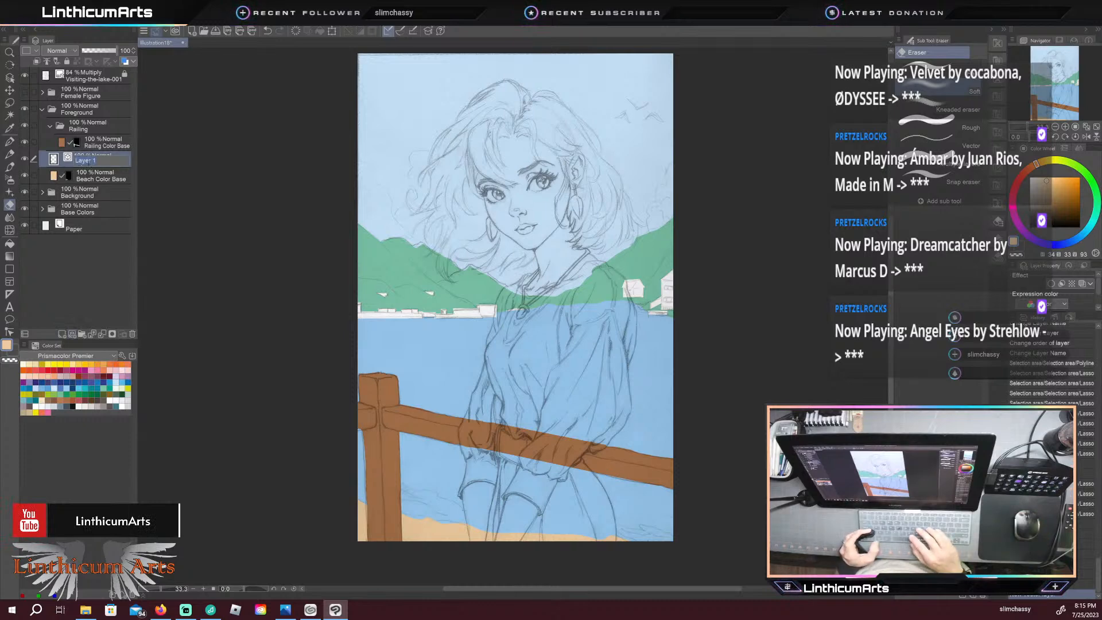
text(Be)
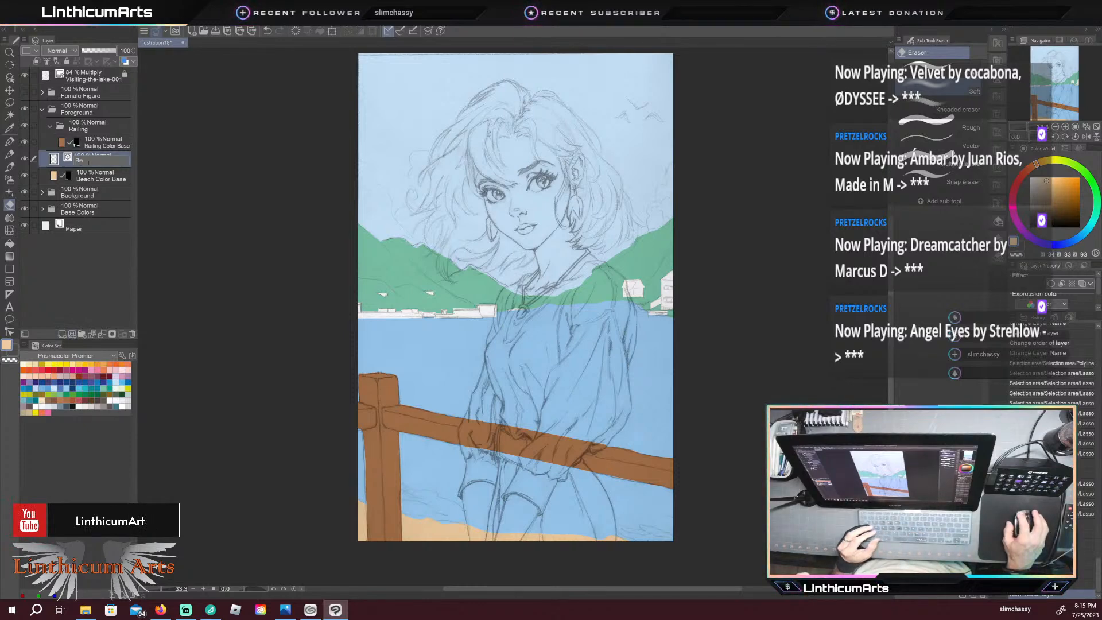
click(136, 217)
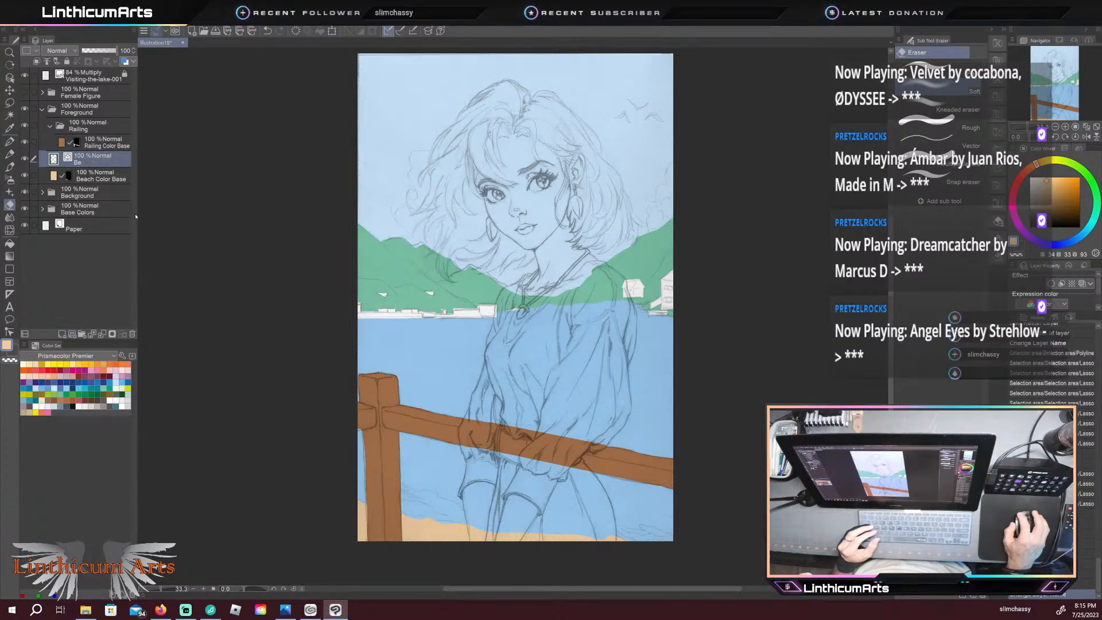
click(132, 334)
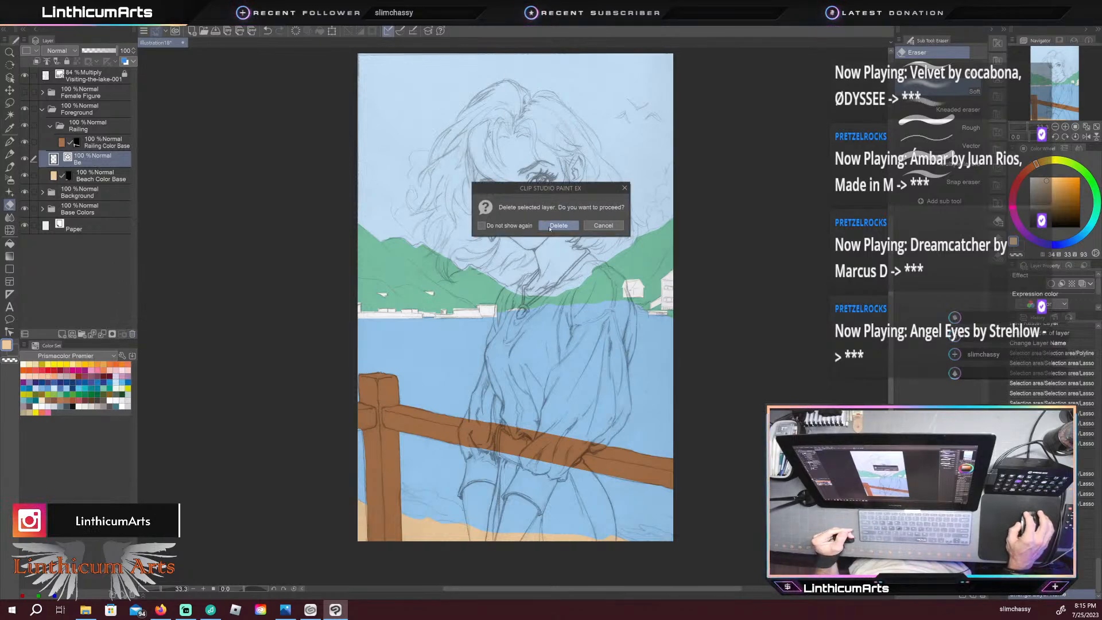
click(559, 226)
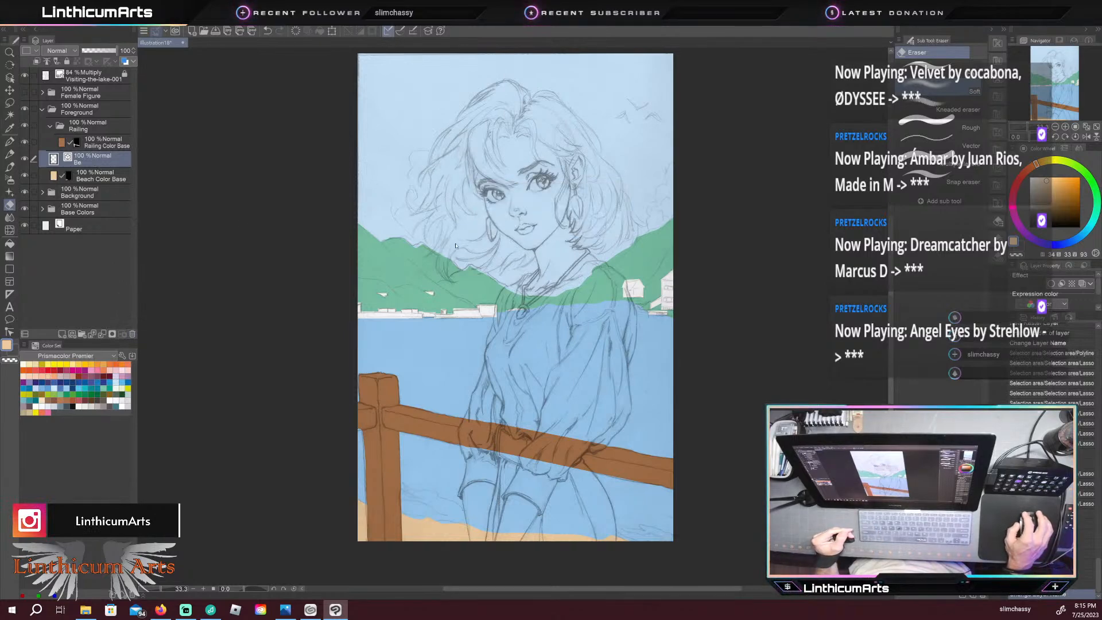
click(72, 334)
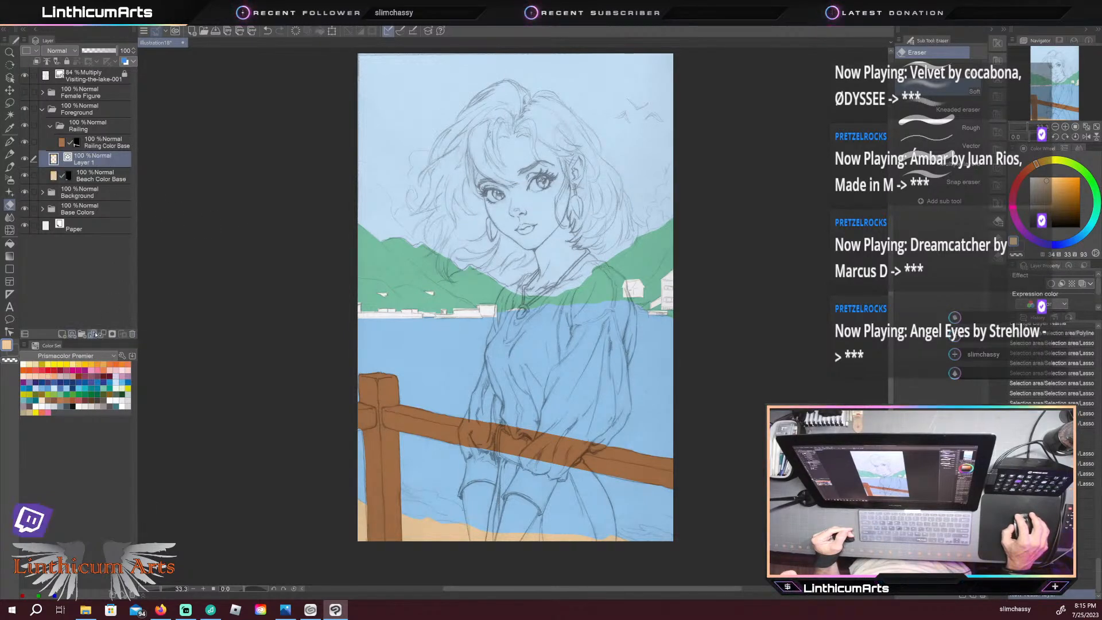
click(132, 336)
key(Return)
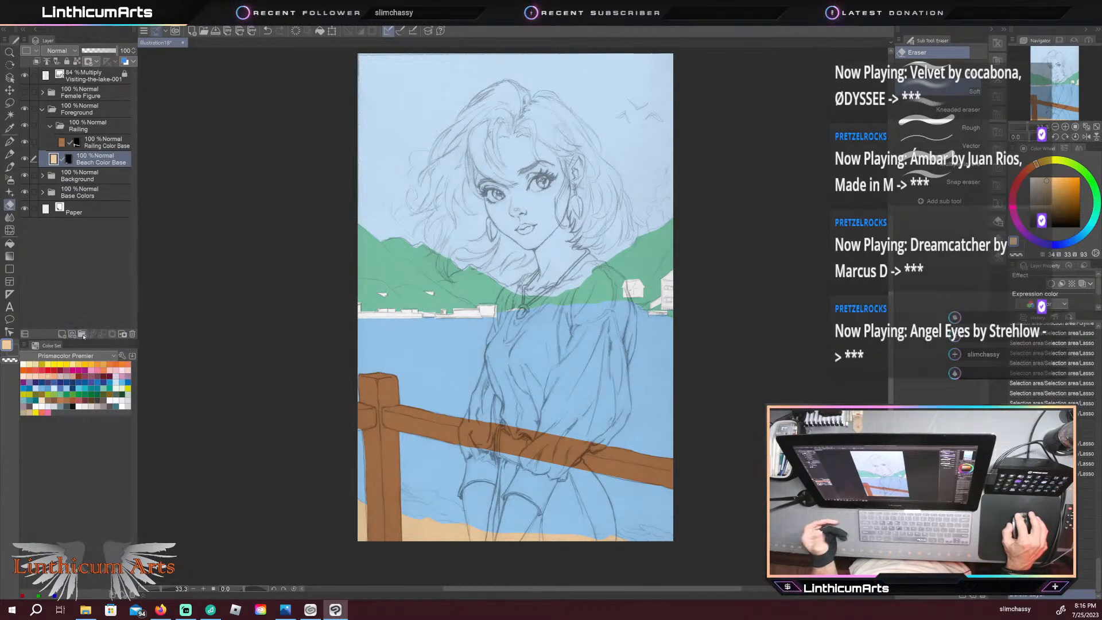
Step: Create a folder named Beach above the Beach Color Base layer and move that layer into it
key(ctrl+g)
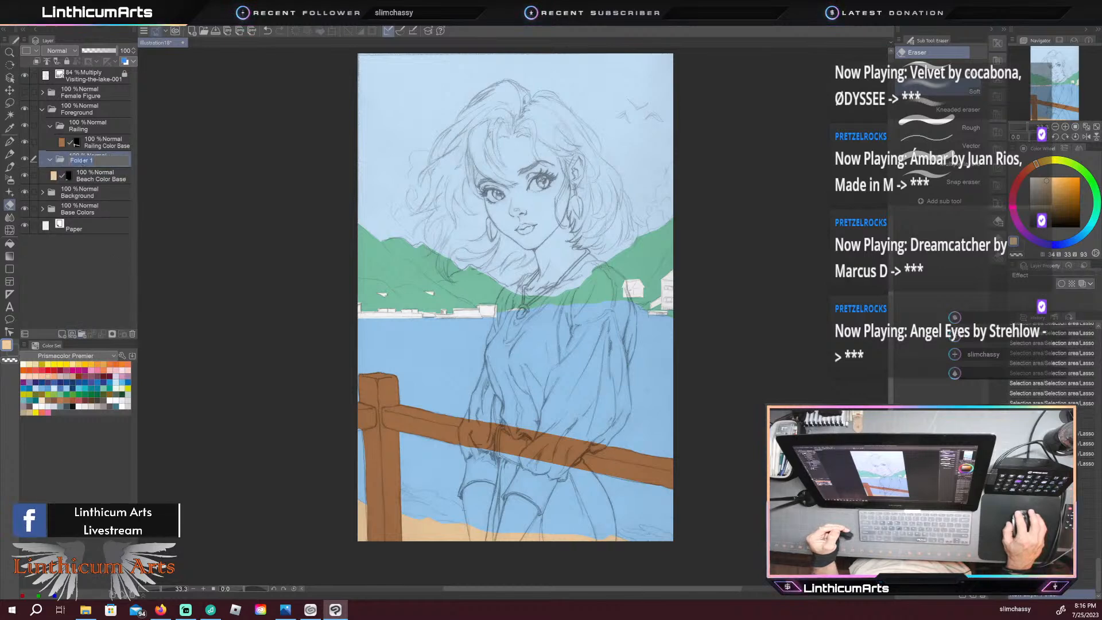
text(Beach)
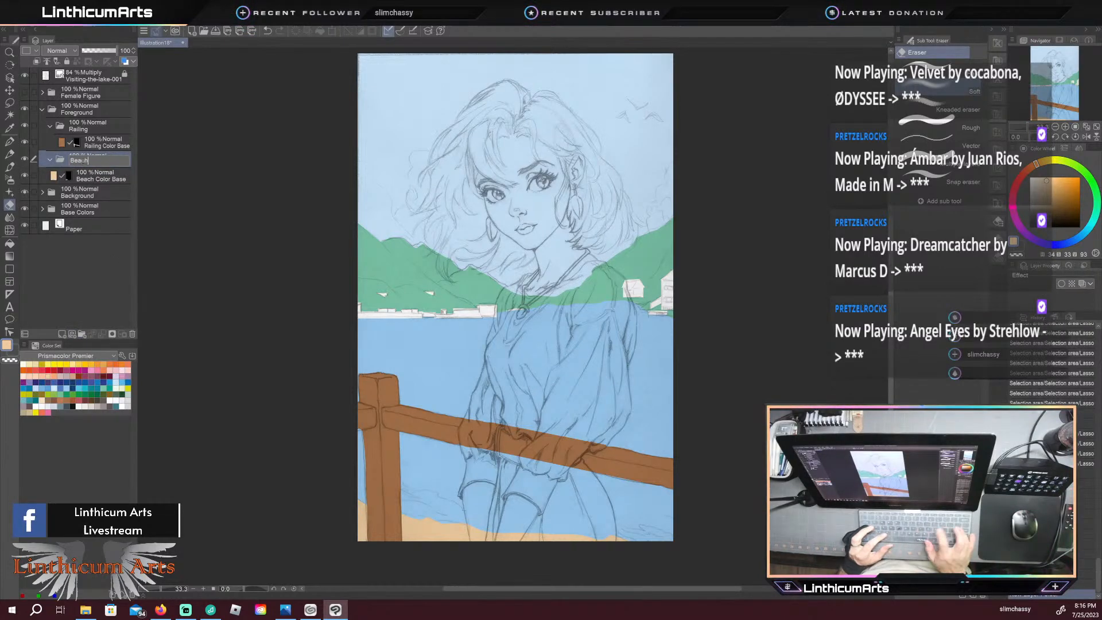
key(Return)
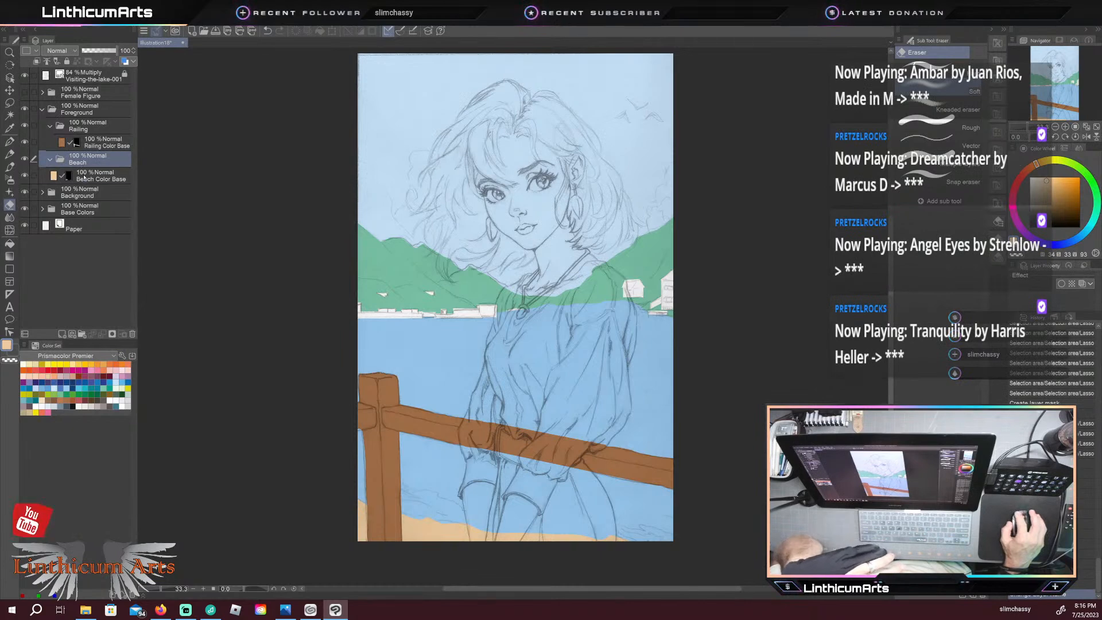
click(83, 176)
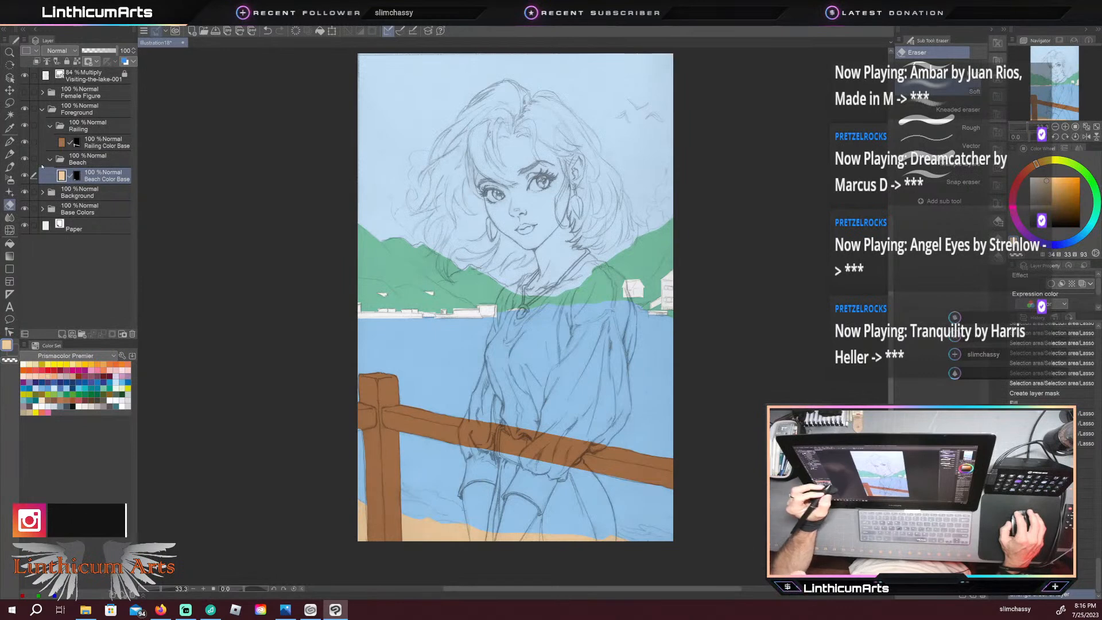
Step: Make the Female Figure folder visible, collapse the Foreground folder, and expand Female Figure down to its Skin folder
click(24, 92)
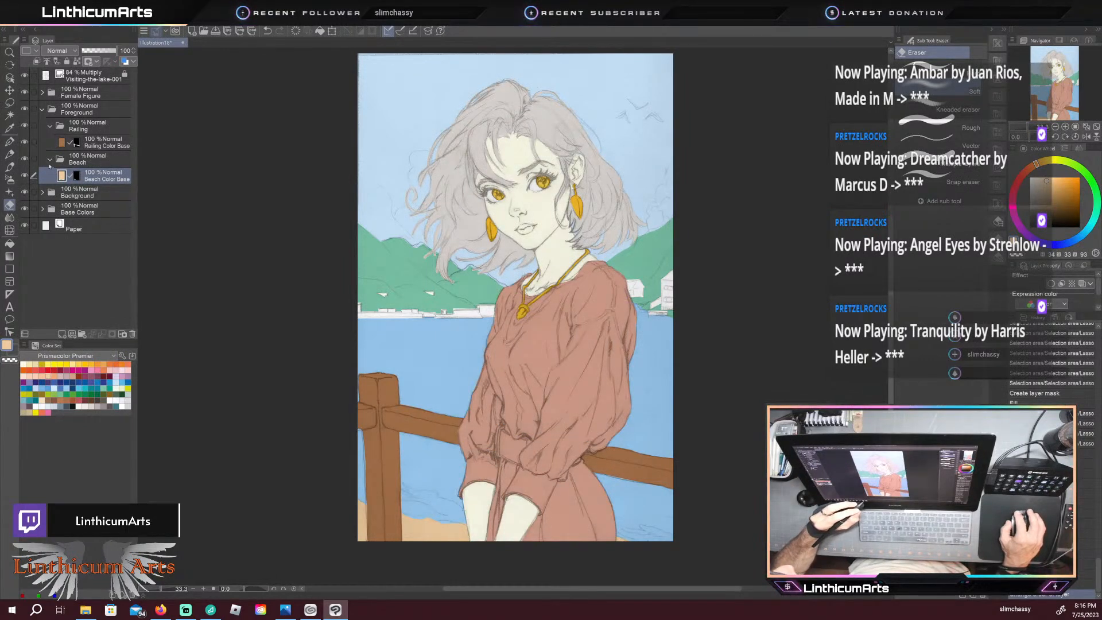
click(42, 109)
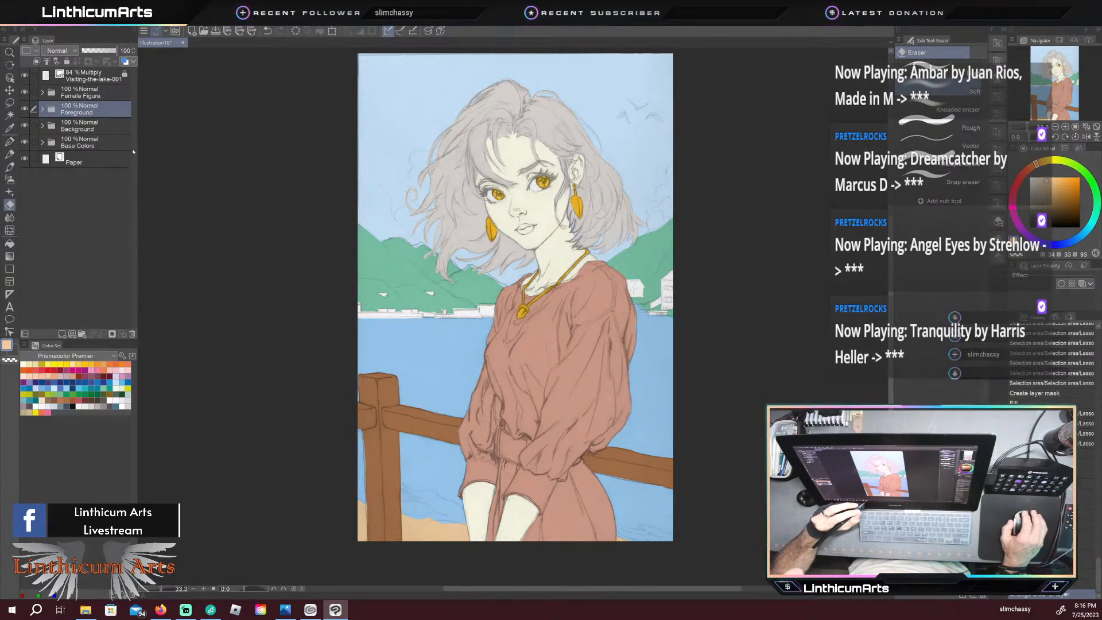
click(42, 93)
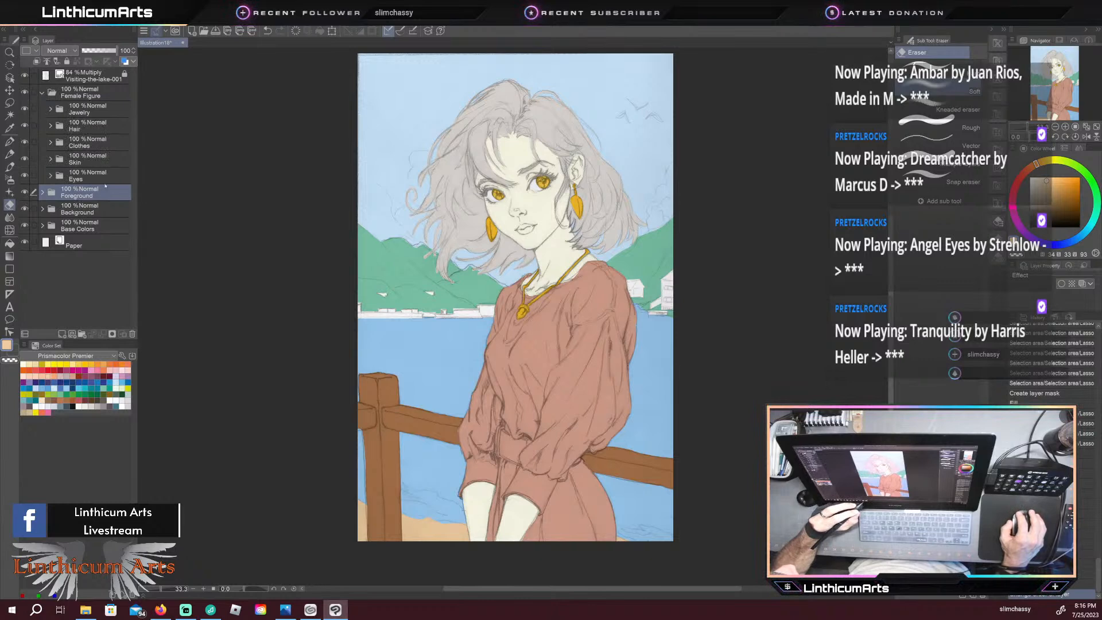
click(51, 161)
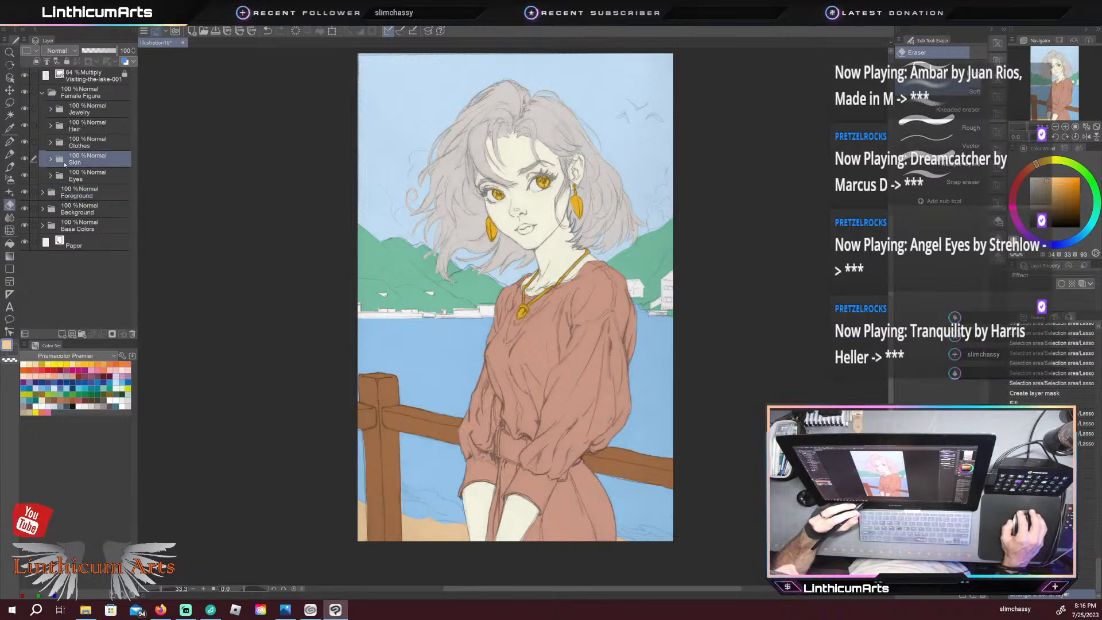
click(51, 160)
Step: Add a new layer named Skin Tones above the Skin Base layer in the Skin folder
click(87, 178)
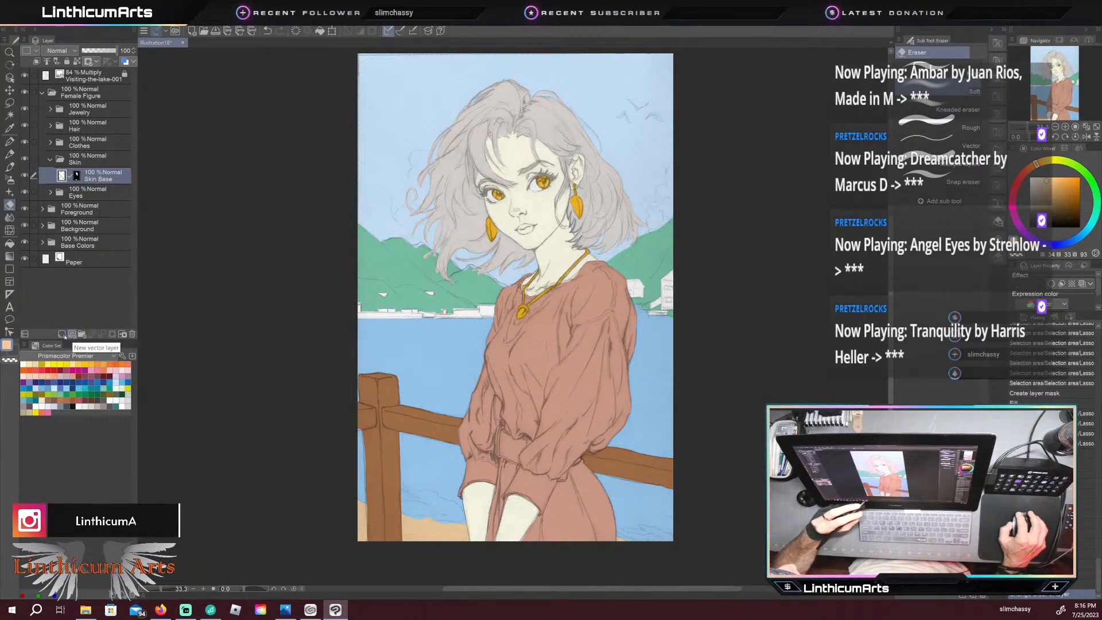
click(71, 334)
double_click(77, 179)
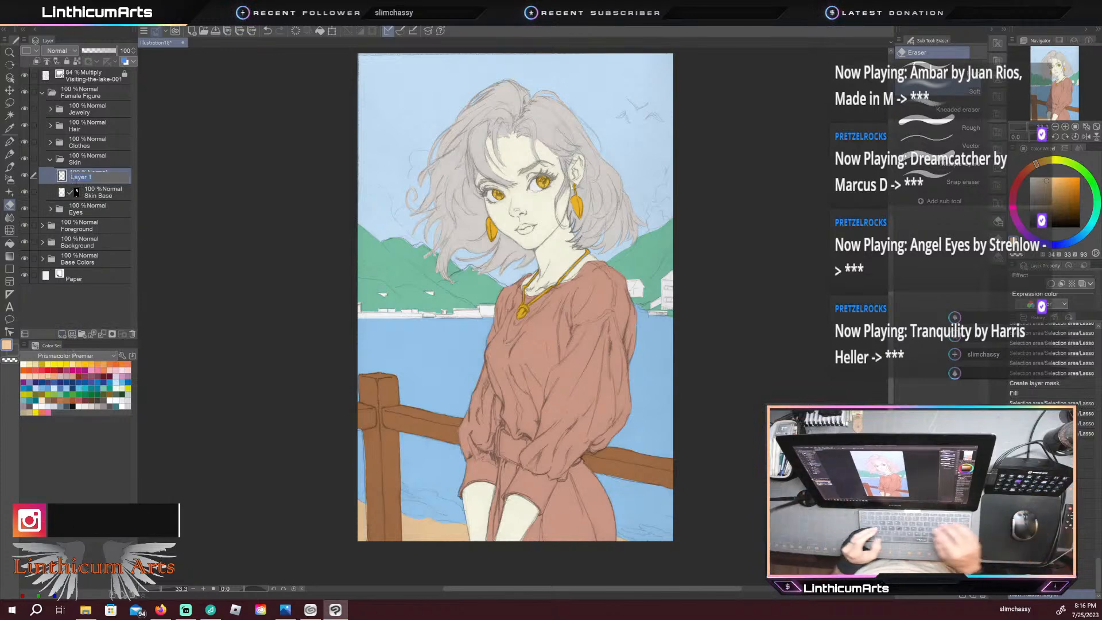
text(Skin Tones)
key(Return)
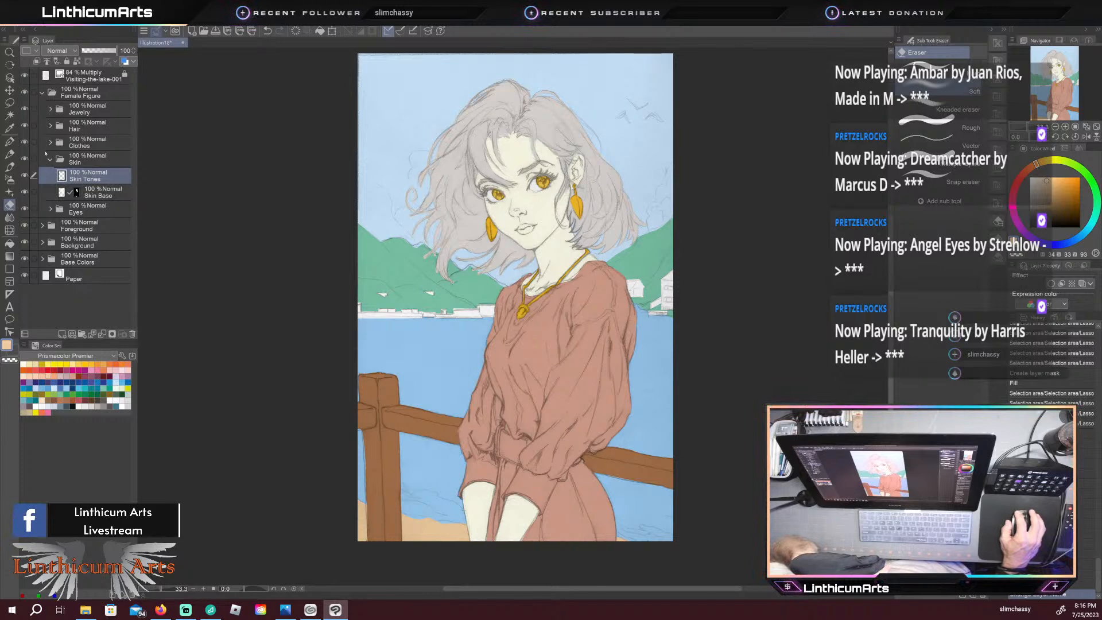
Step: Try to select the figure's skin areas on the Skin Base layer with the Auto select tool
click(61, 193)
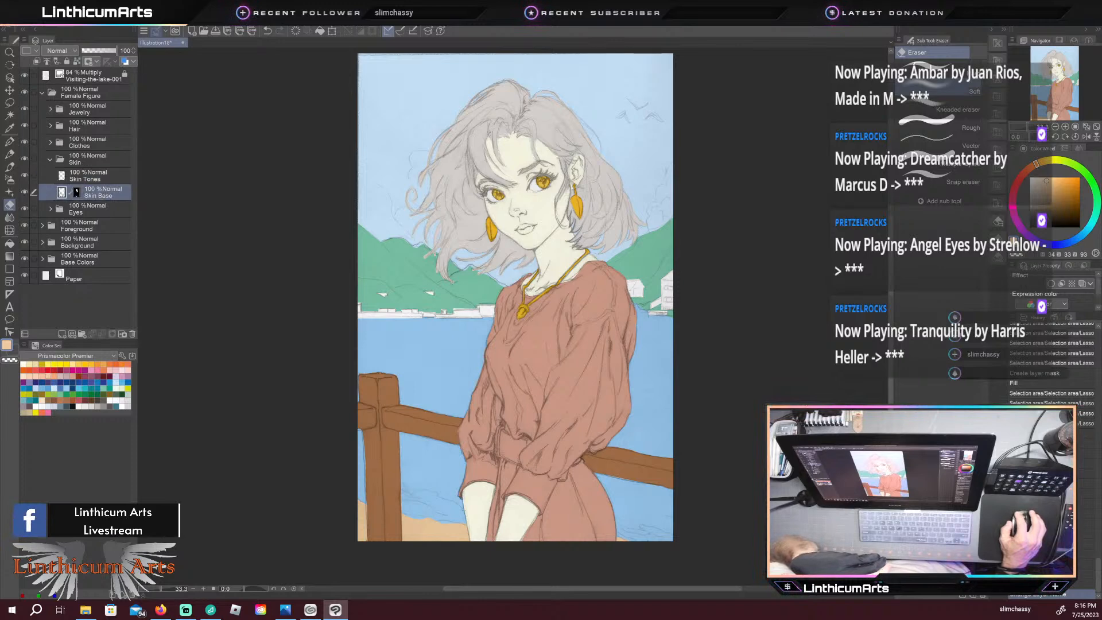
click(9, 115)
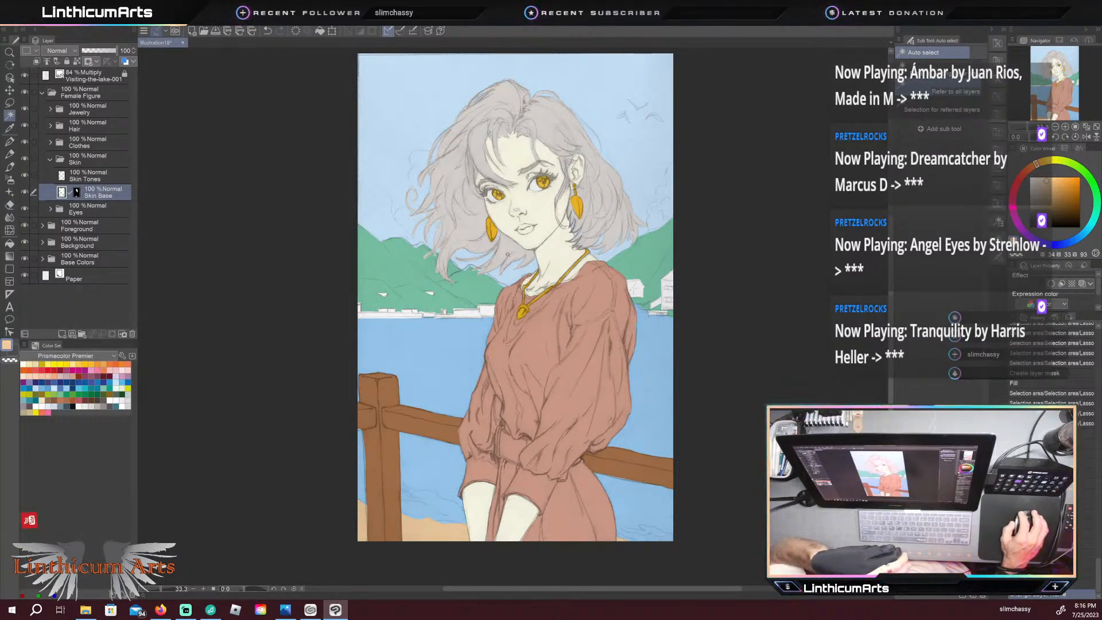
click(464, 323)
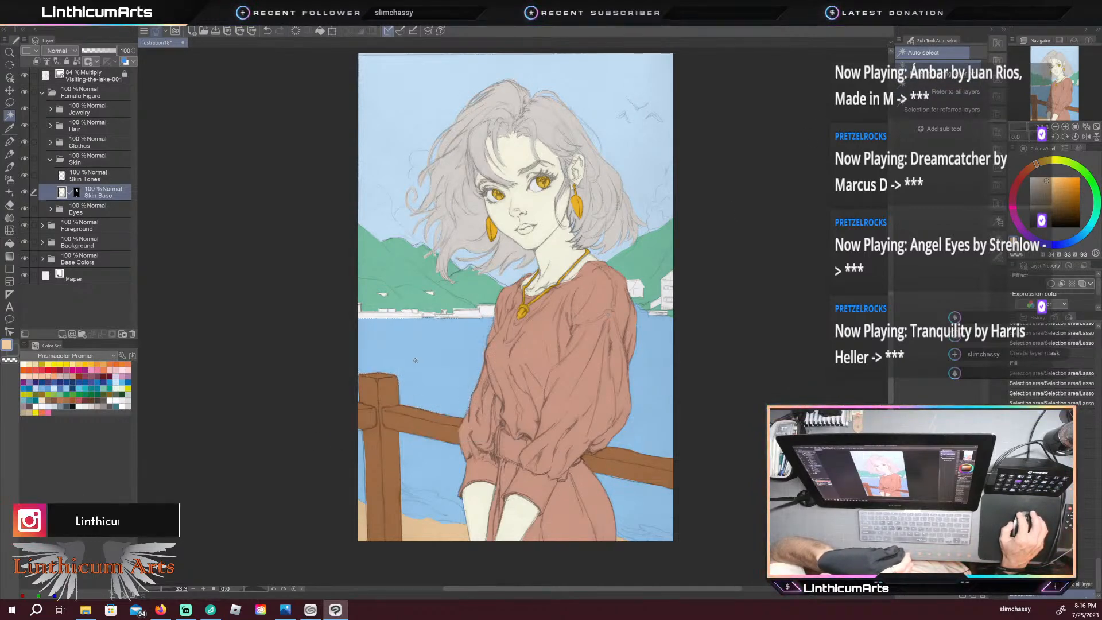
click(415, 361)
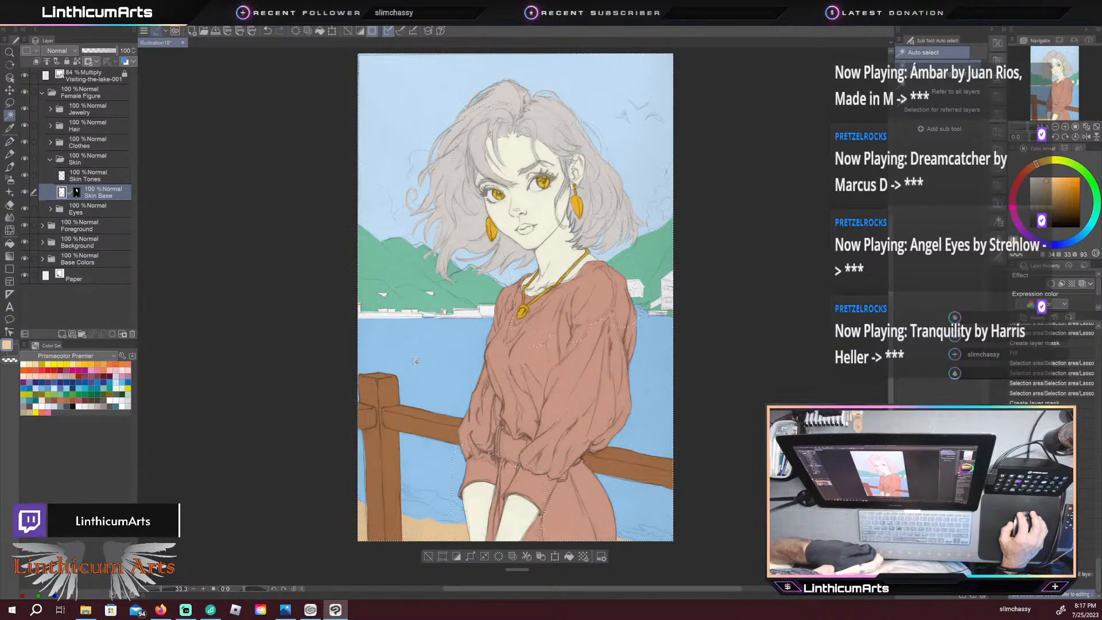
click(428, 556)
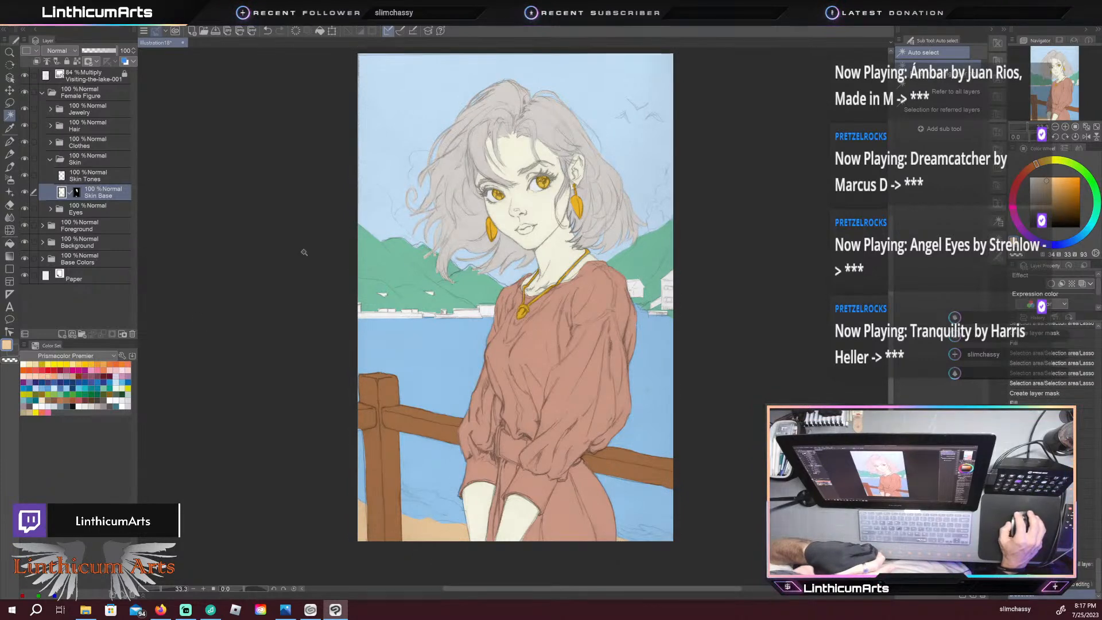
drag(499, 218, 500, 225)
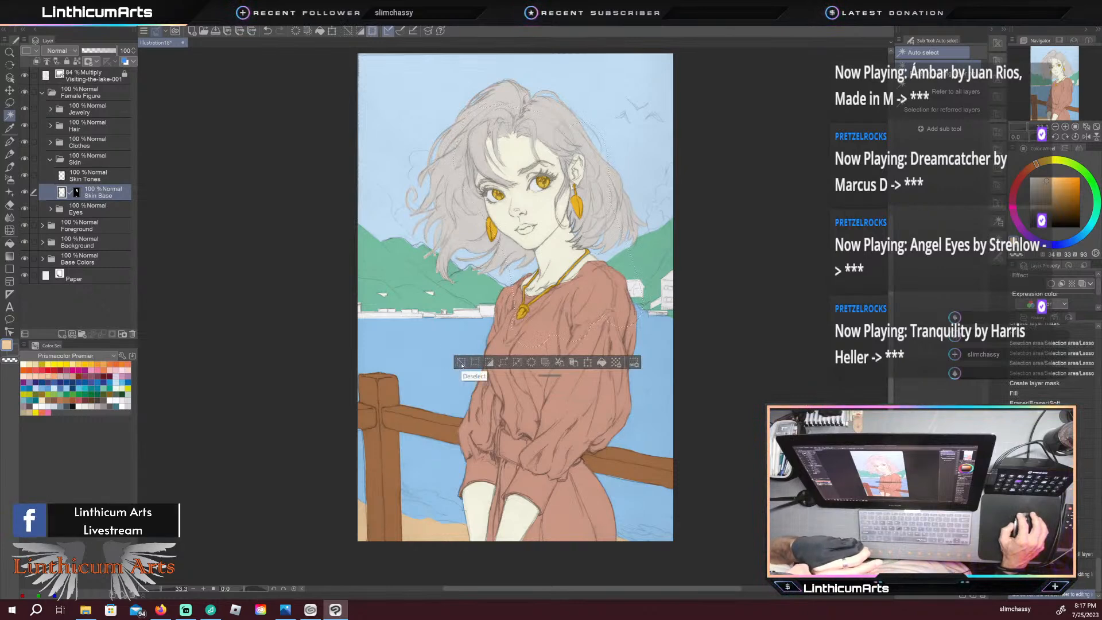
click(459, 345)
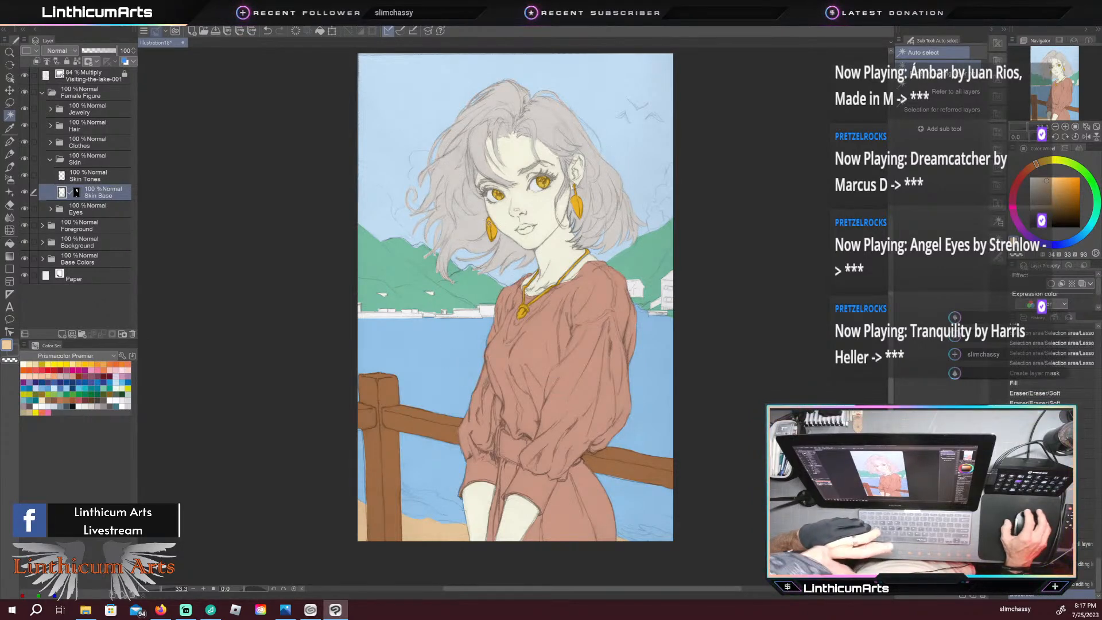
Step: Lower the Auto select tolerance to 2.0 and try selecting the neck on the Skin Base layer
click(1000, 237)
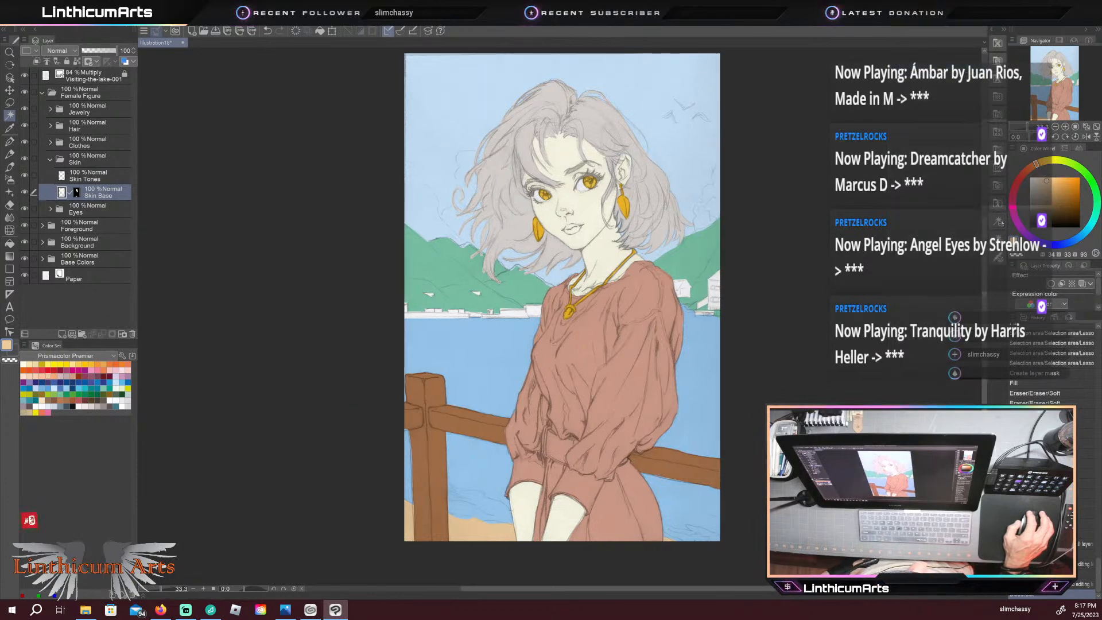
click(1000, 236)
click(1000, 238)
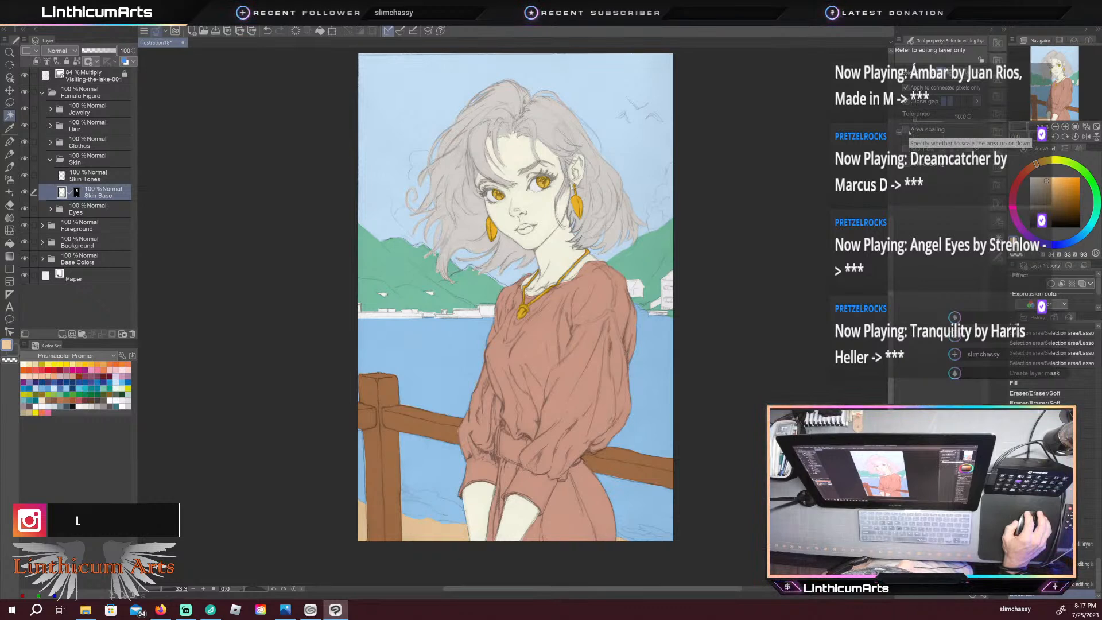
click(971, 118)
click(970, 118)
click(970, 118)
click(971, 119)
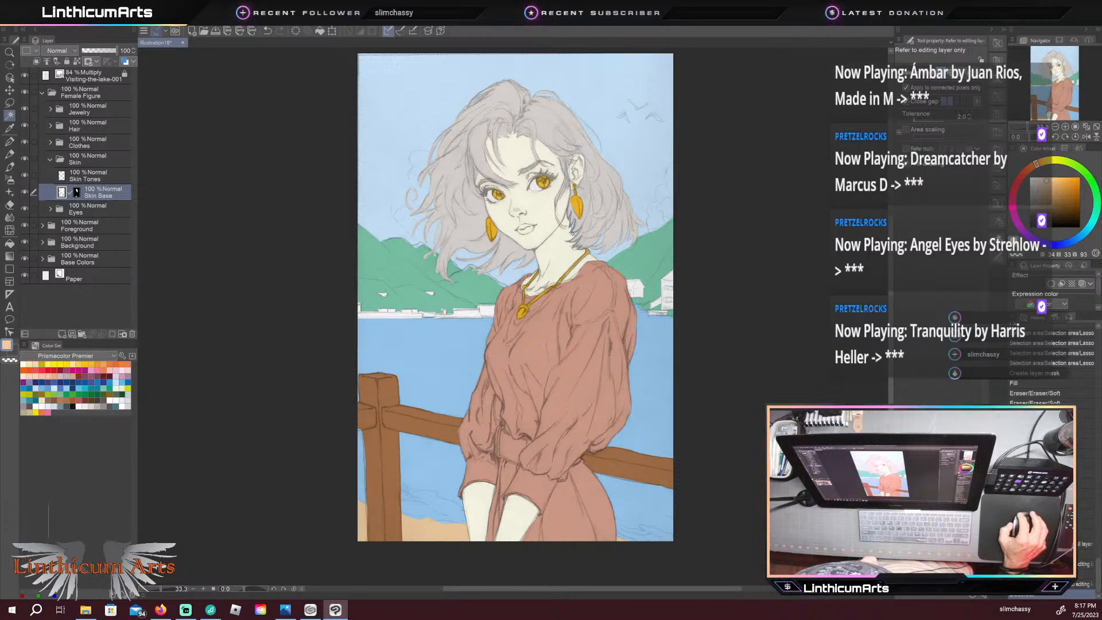
click(544, 255)
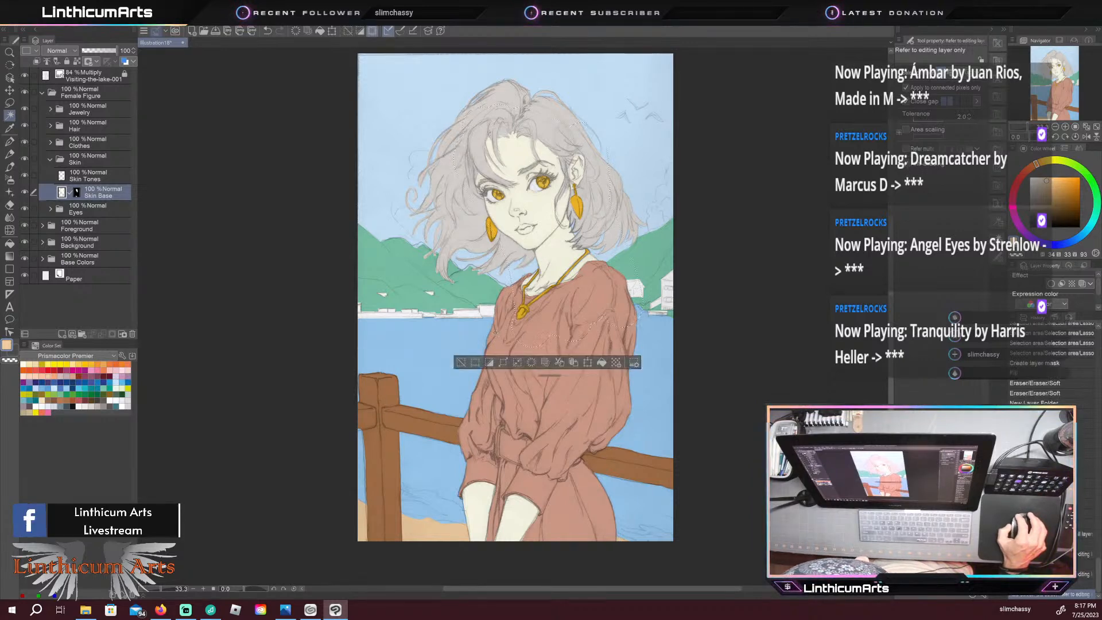
click(459, 362)
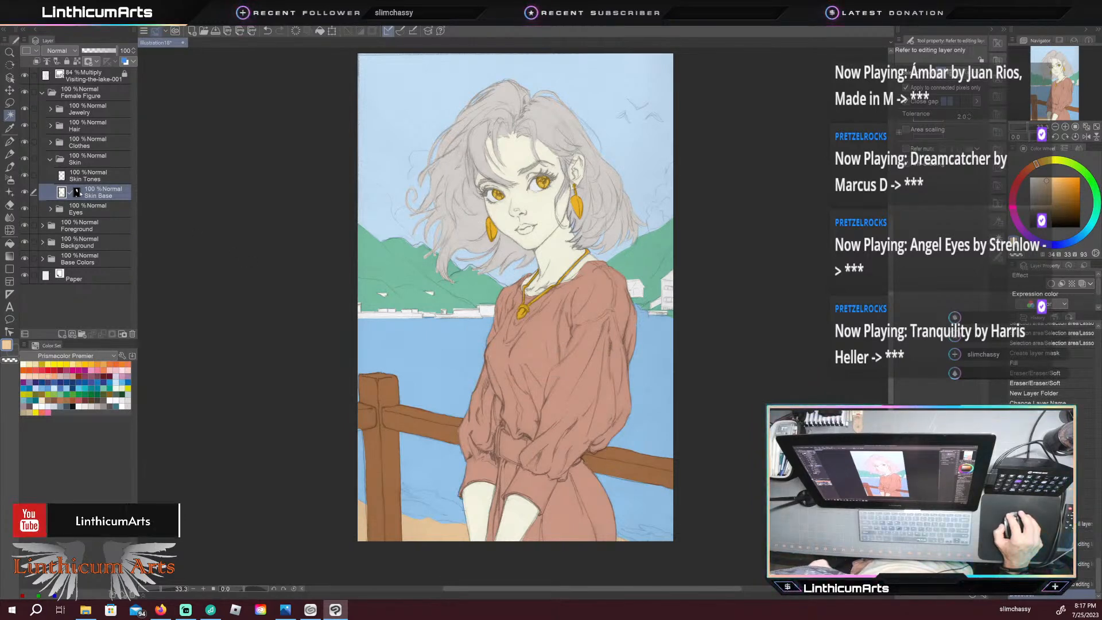
Step: Select the face, neck and arm skin areas from the Skin Base layer mask using Auto select with a tolerance of 10.0
click(504, 228)
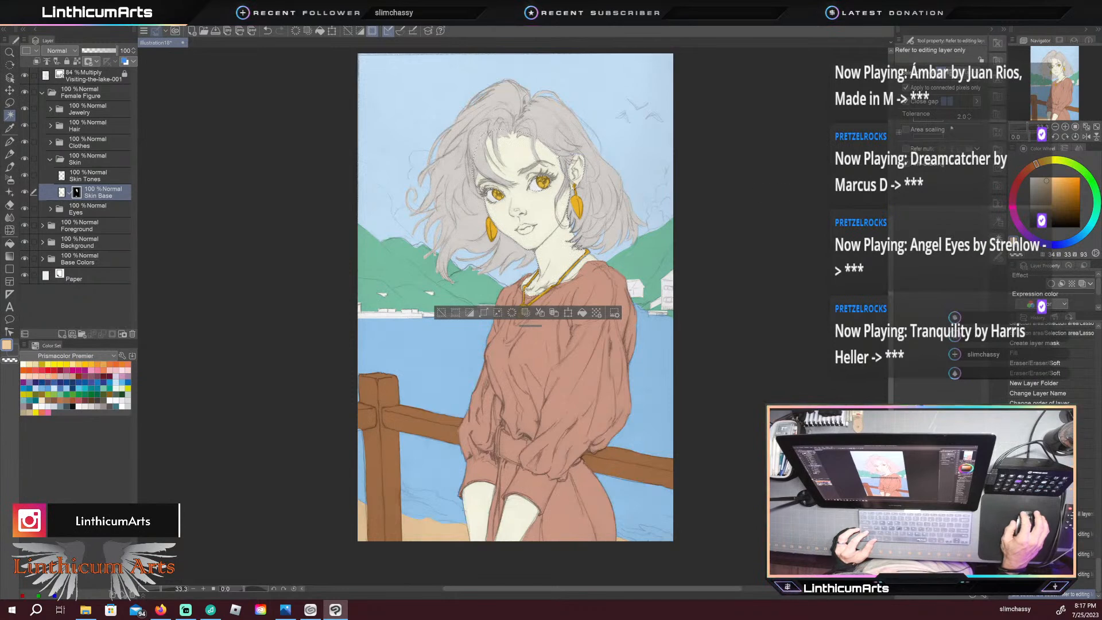
click(970, 116)
click(970, 115)
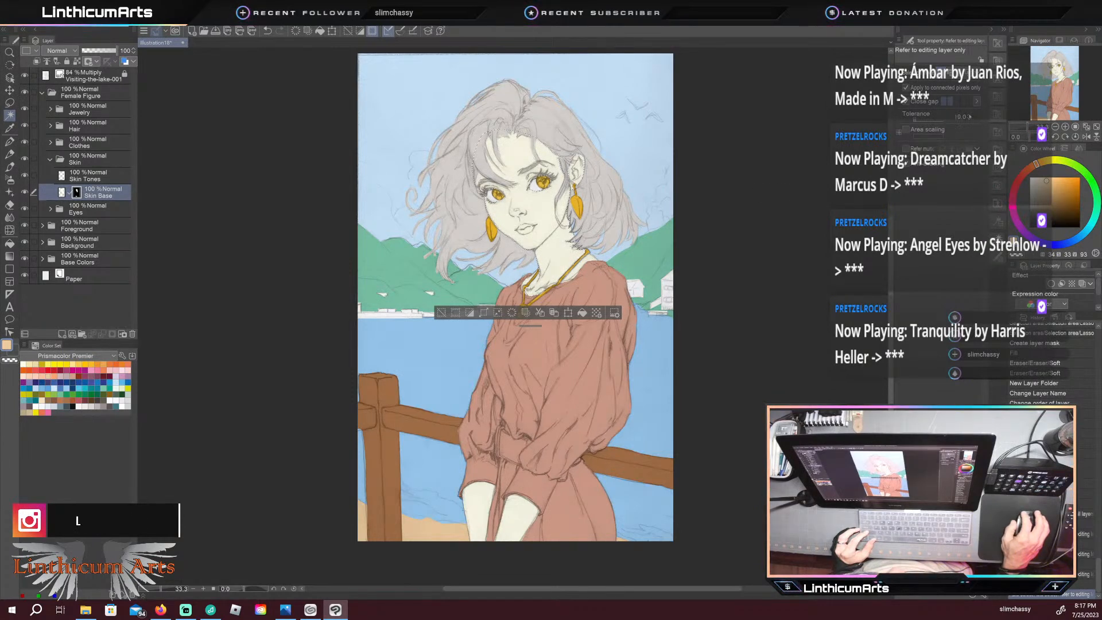
click(970, 115)
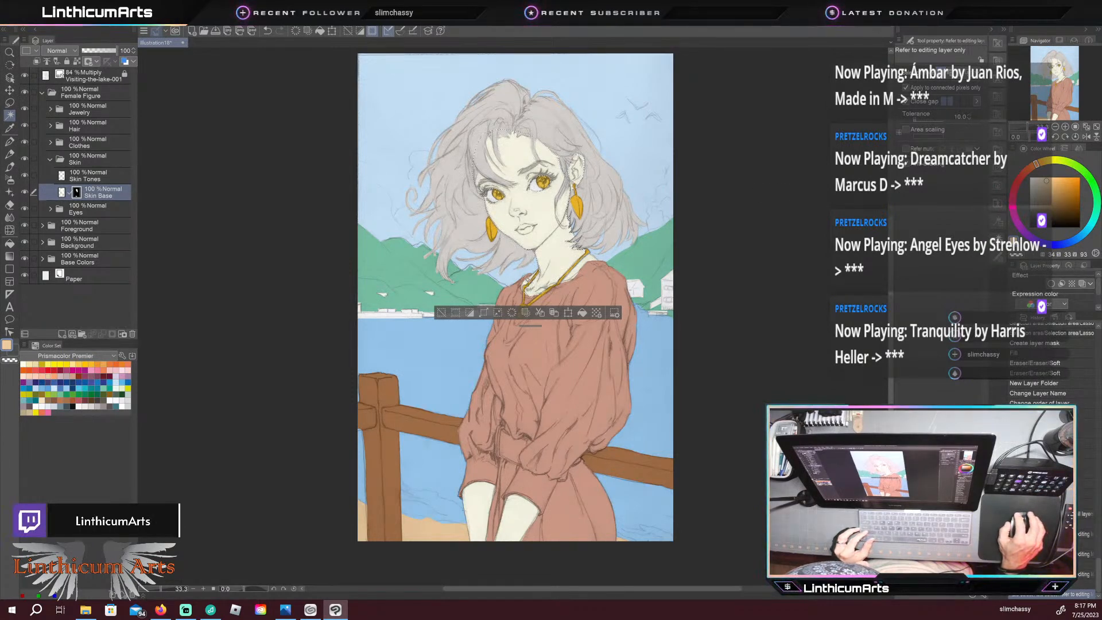
click(575, 270)
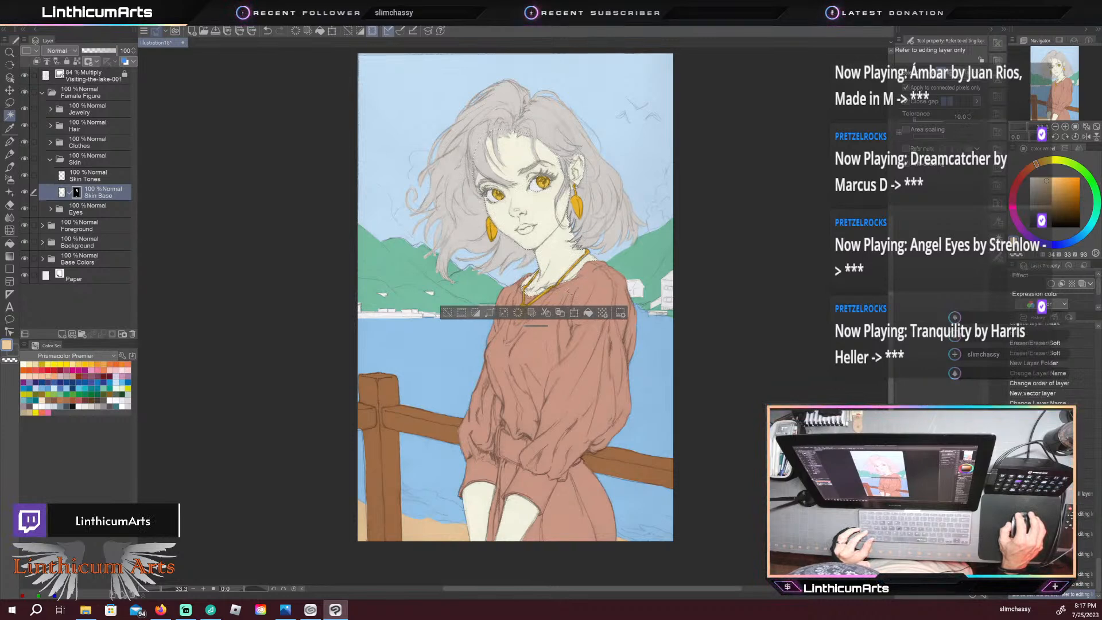
click(478, 516)
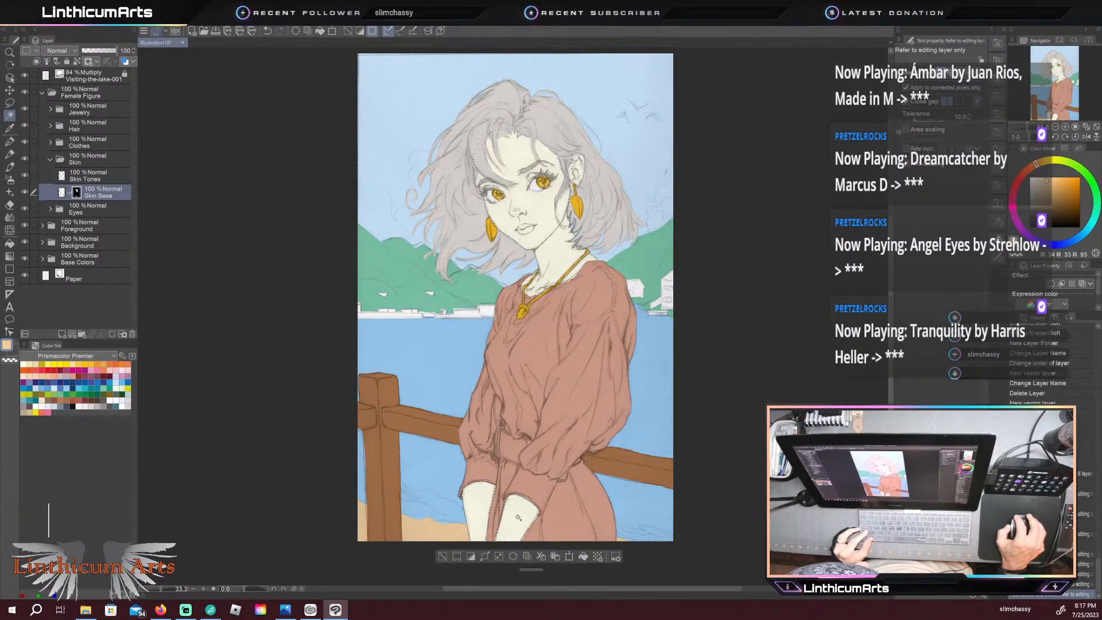
Step: Add a layer mask to the Skin Tones layer from the skin selection and clear the selection
click(85, 182)
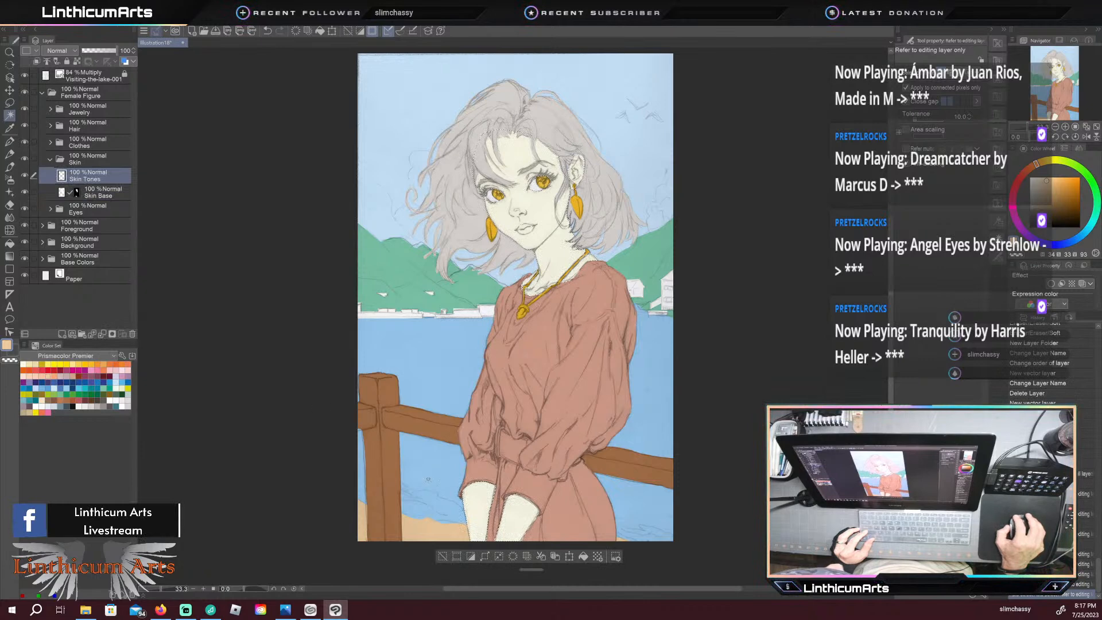
right_click(96, 188)
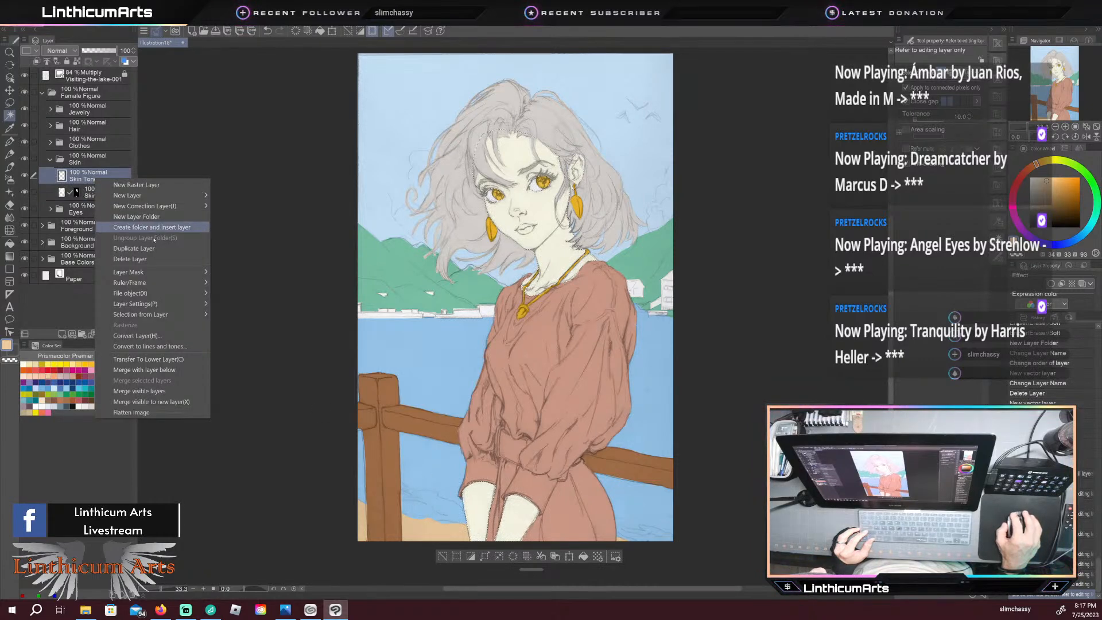
mouse_move(195, 272)
click(241, 273)
key(ctrl+d)
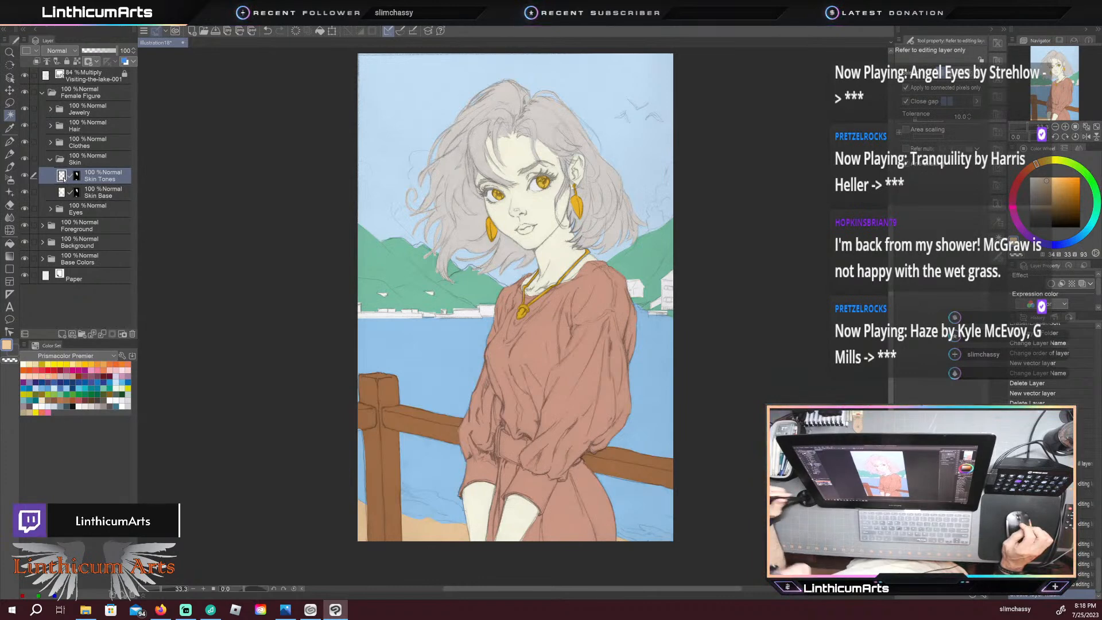
Step: Frame the woman's head at 50% zoom, activate the Brush tool and show its Round Brush sub tools
key(ctrl+plus)
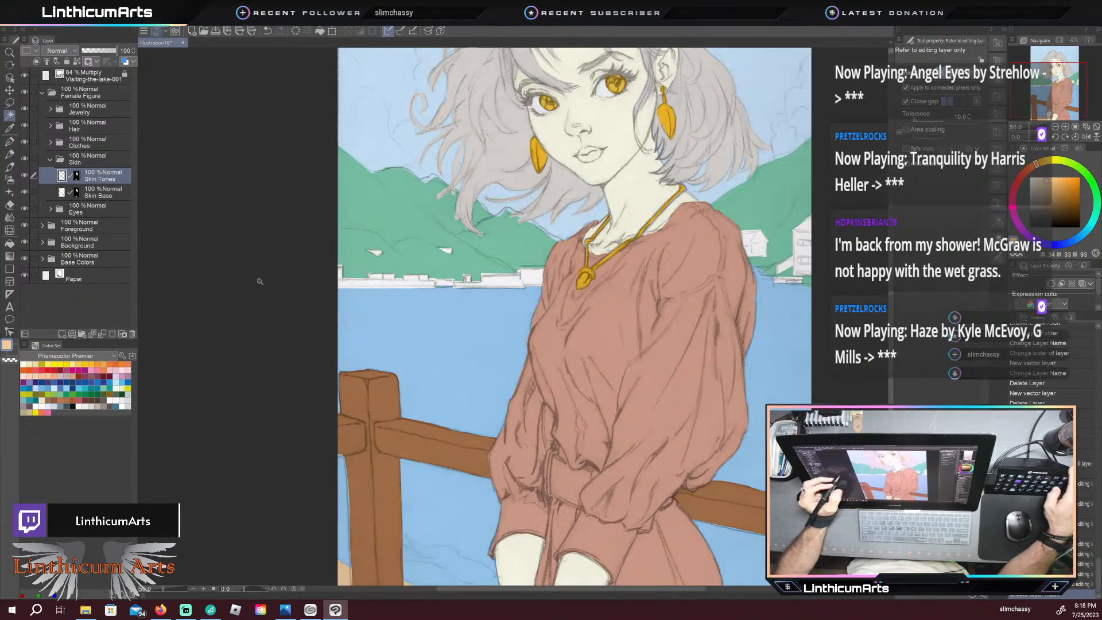
drag(489, 322, 382, 493)
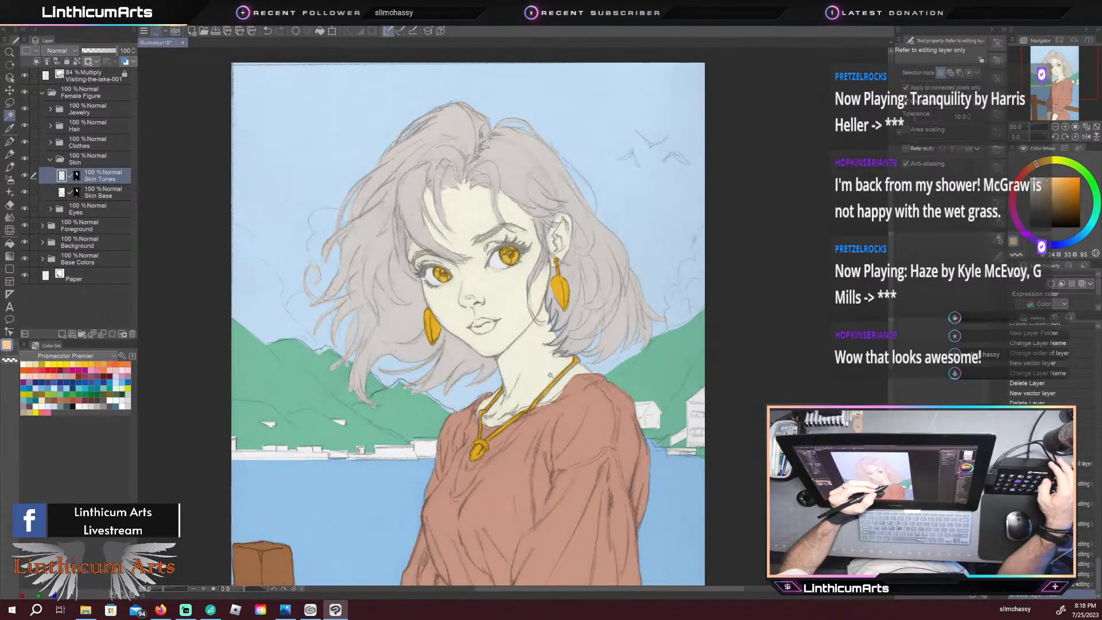
key(b)
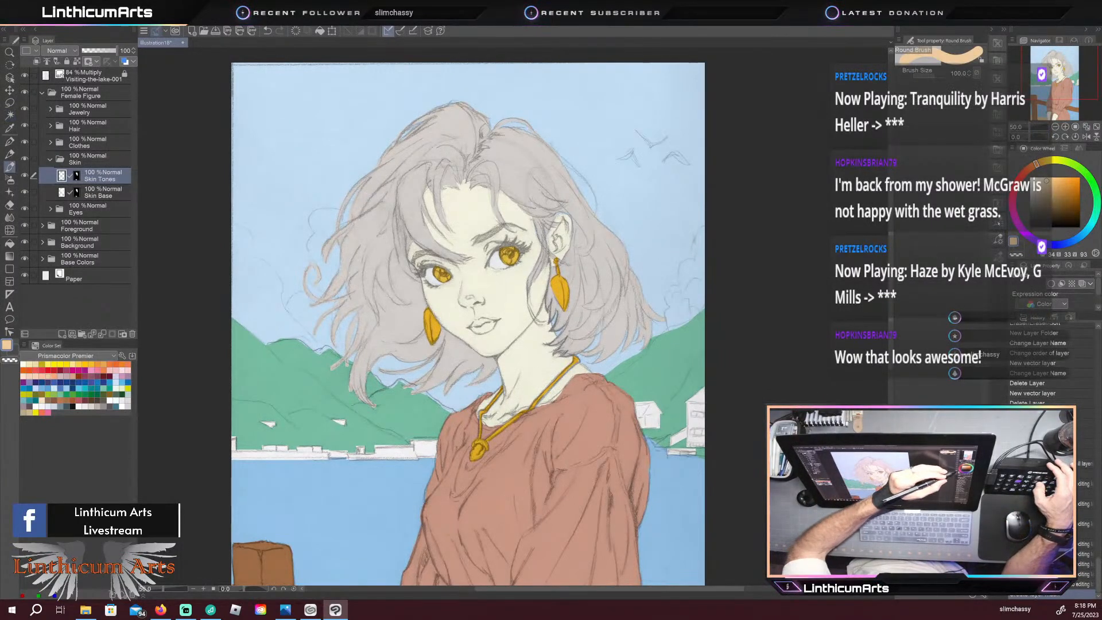
click(997, 223)
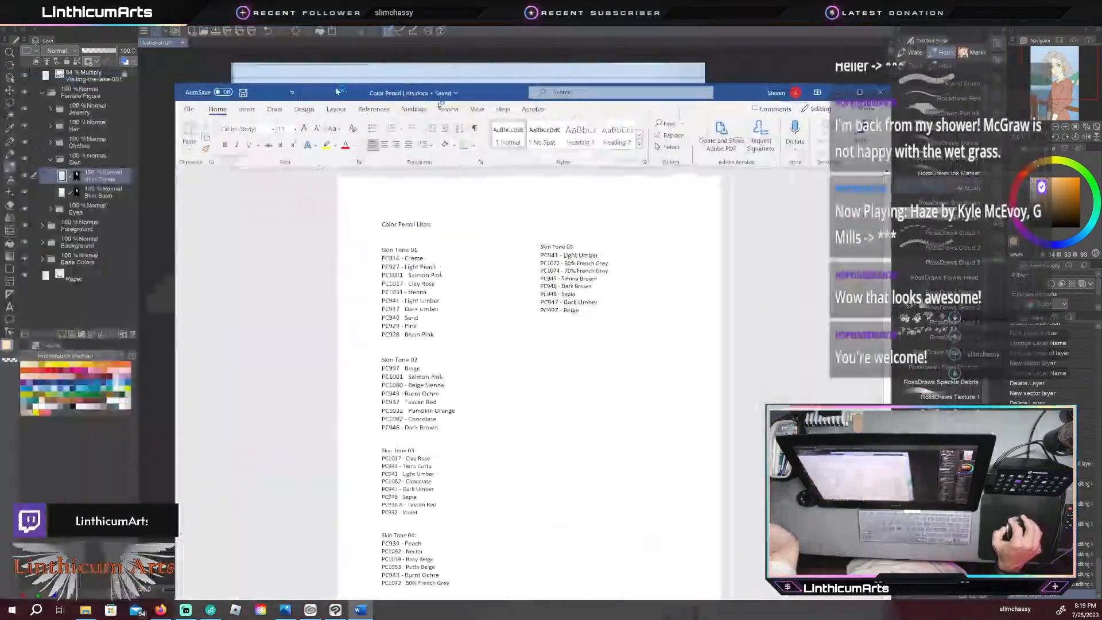
Step: Switch to Color Pencil Lists.docx in Word, review the skin tone lists beside the canvas, and move the document off the artwork
drag(338, 92, 1101, 148)
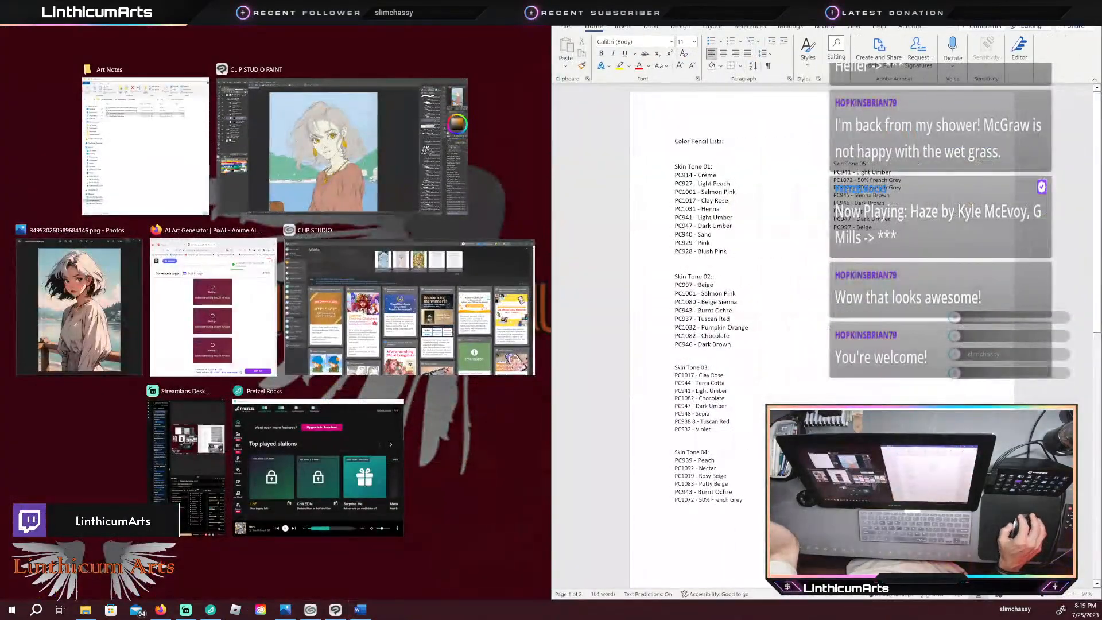
click(718, 124)
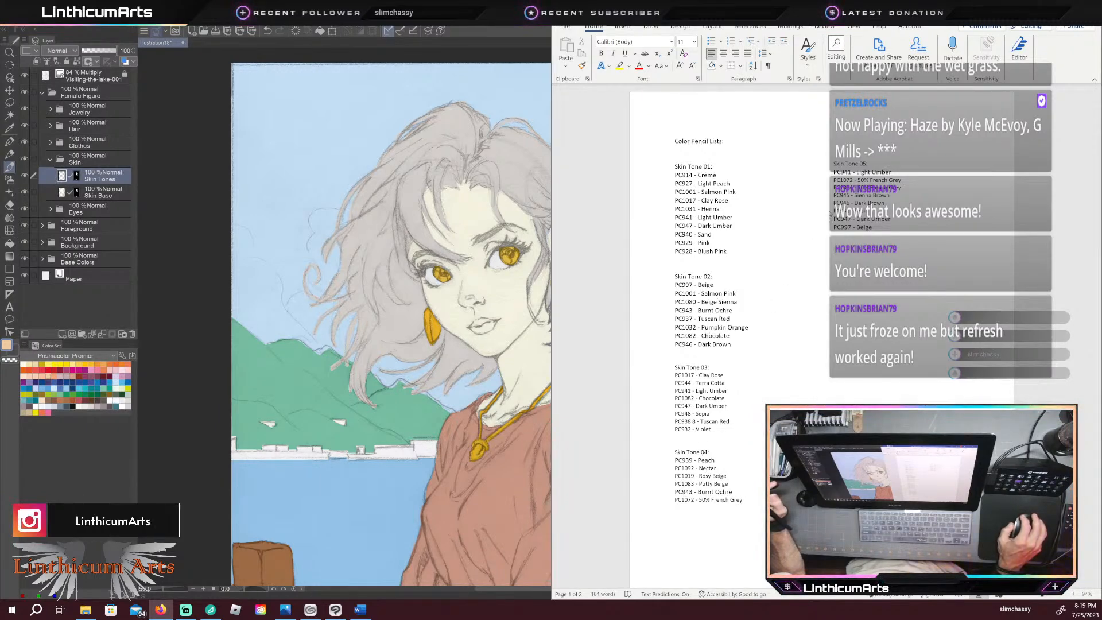
drag(718, 9, 1101, 9)
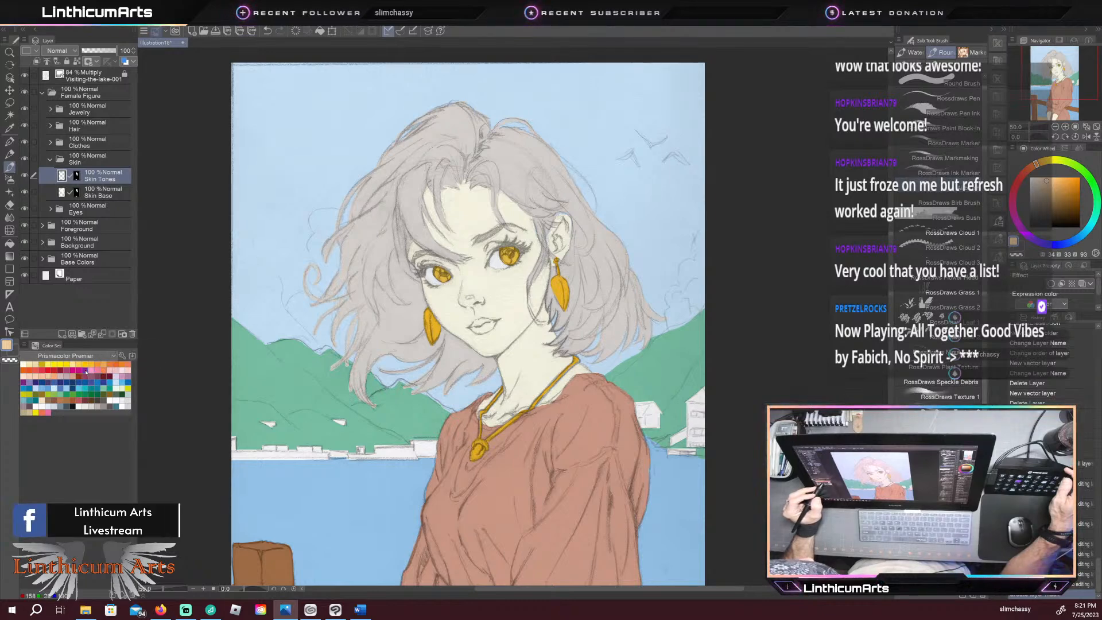
Step: Airbrush a light peach tone from the Prismacolor Premier color set over the face, forehead and neck on the Skin Tones layer
click(25, 375)
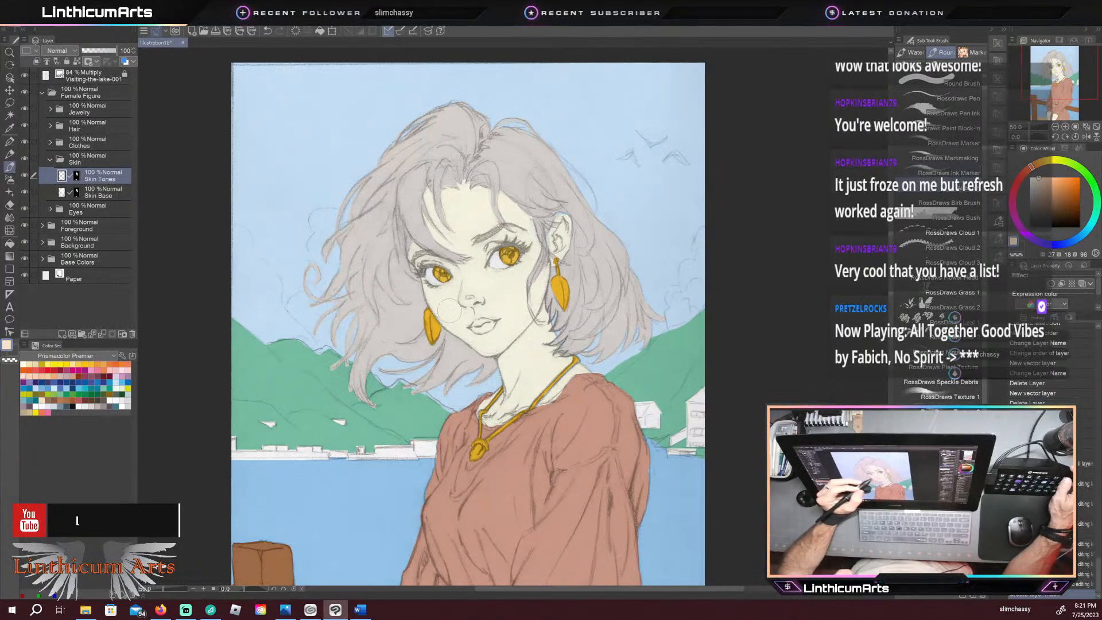
click(492, 360)
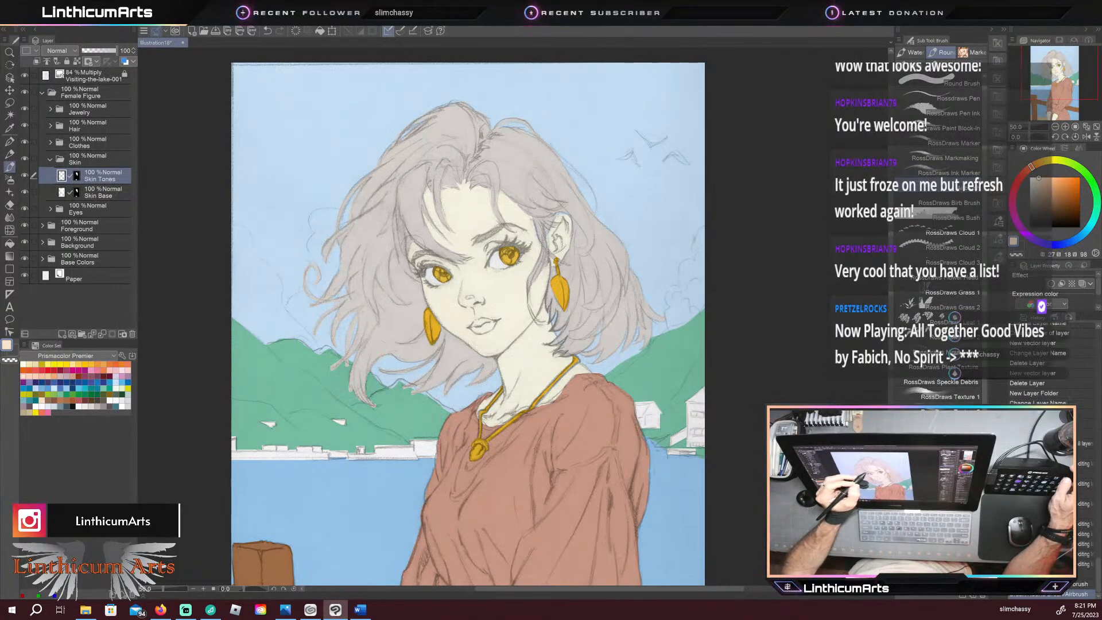
drag(517, 358, 508, 373)
mouse_move(469, 297)
mouse_down()
mouse_move(466, 282)
mouse_move(515, 282)
mouse_move(487, 270)
mouse_move(486, 289)
mouse_up()
drag(444, 202, 468, 200)
drag(530, 296, 545, 313)
drag(428, 284, 454, 302)
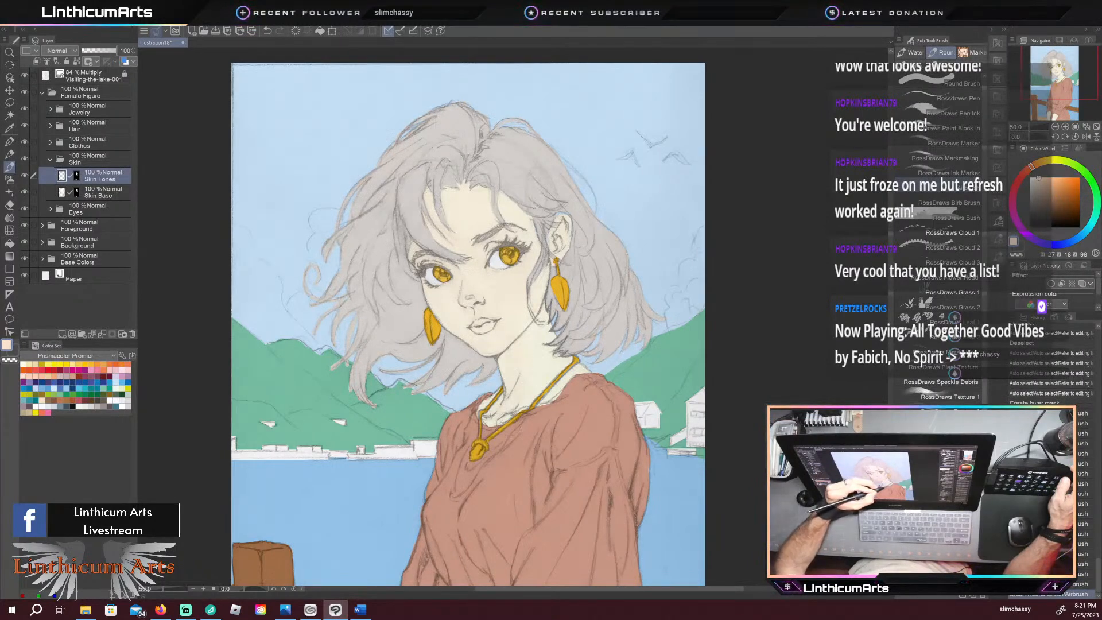
drag(534, 298, 542, 328)
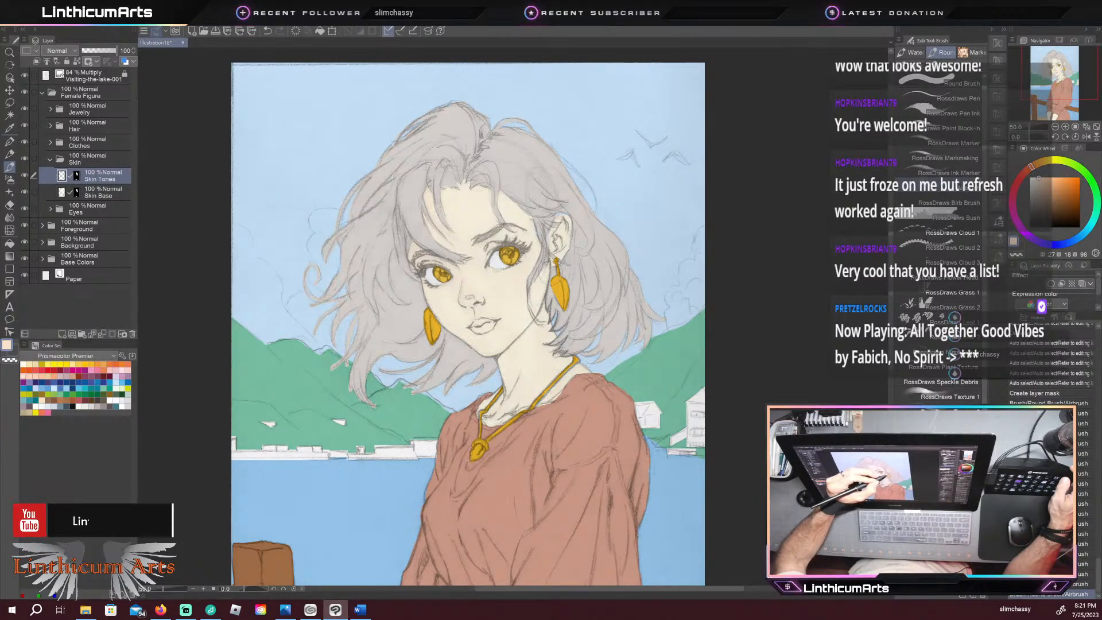
drag(468, 336, 482, 343)
drag(489, 295, 505, 323)
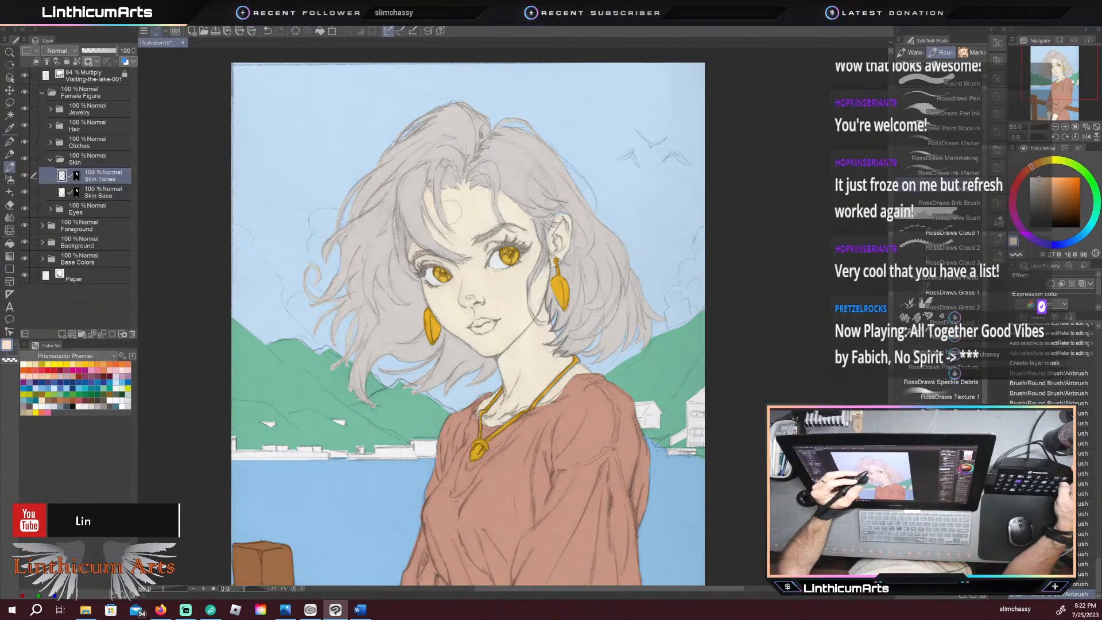
drag(442, 212, 476, 246)
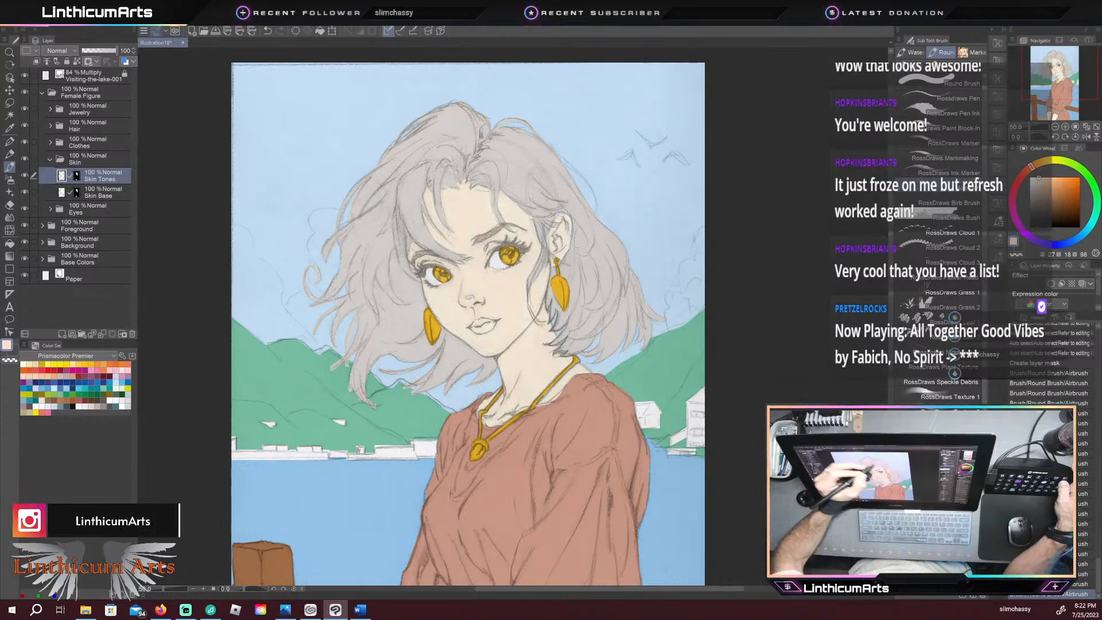
drag(560, 376, 519, 400)
drag(531, 356, 509, 390)
Step: Airbrush the same light peach tone over both forearms below the sleeves on the Skin Tones layer
scroll(416, 492, down, 5)
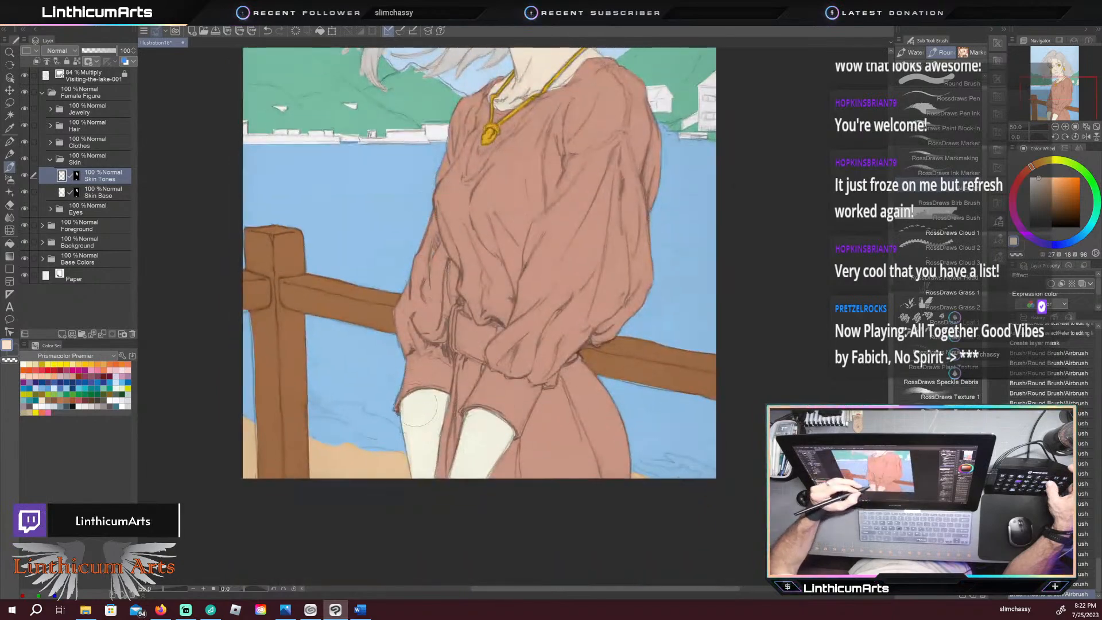
mouse_move(420, 405)
mouse_down()
mouse_move(425, 494)
mouse_move(450, 521)
mouse_up()
drag(500, 437, 442, 546)
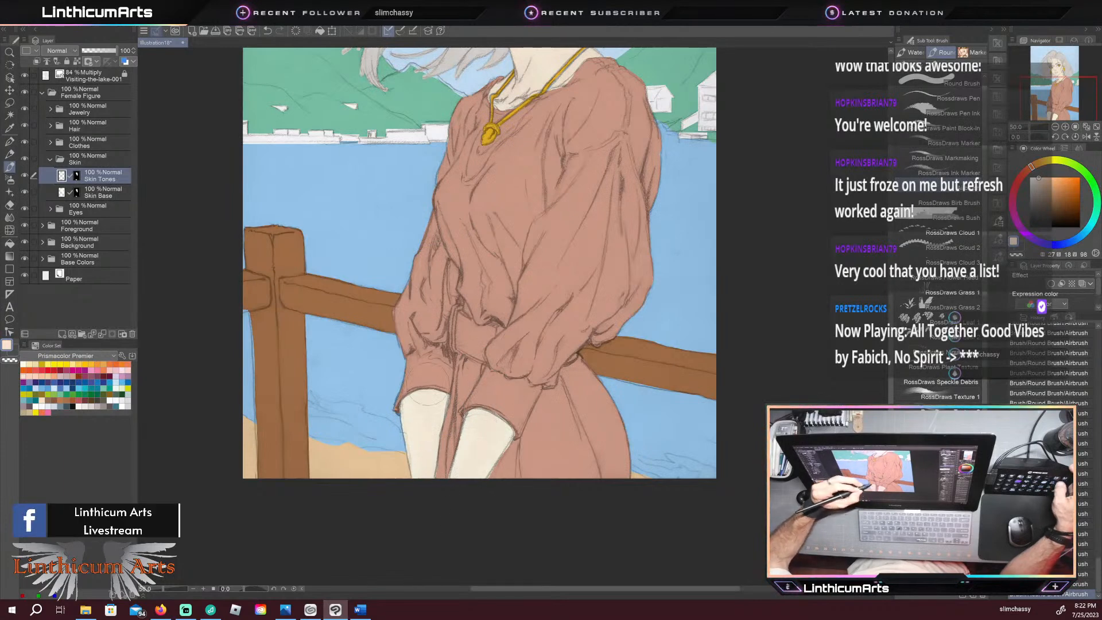
Step: Airbrush a deeper peach from the Prismacolor Premier color set over the woman's face, neck and forearms on the Skin Tones layer
key(ctrl+minus)
drag(420, 247, 423, 348)
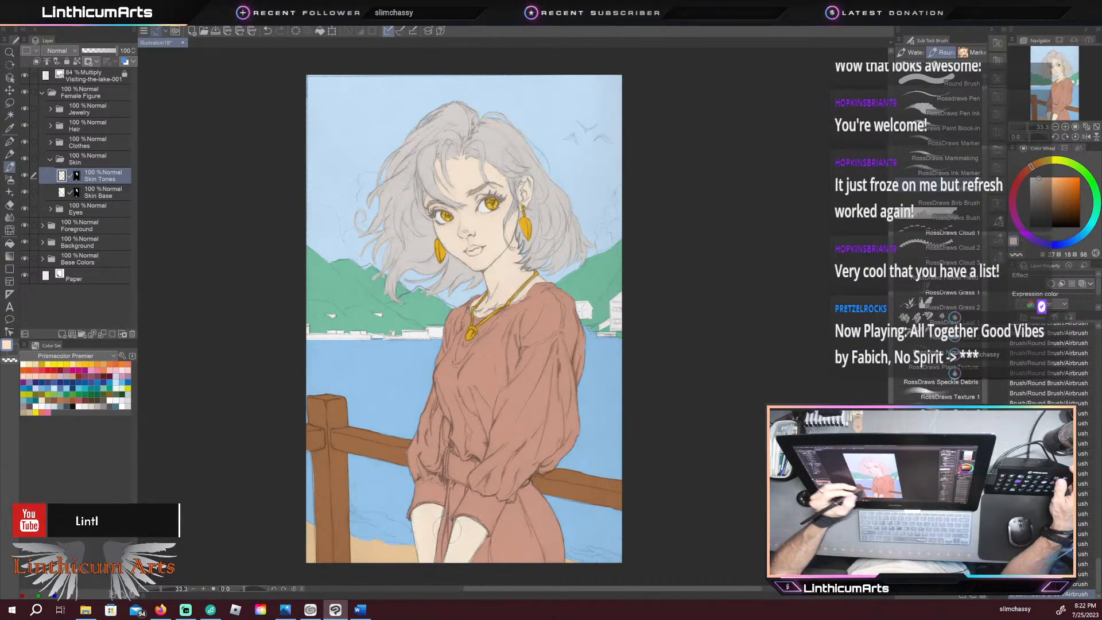
click(43, 370)
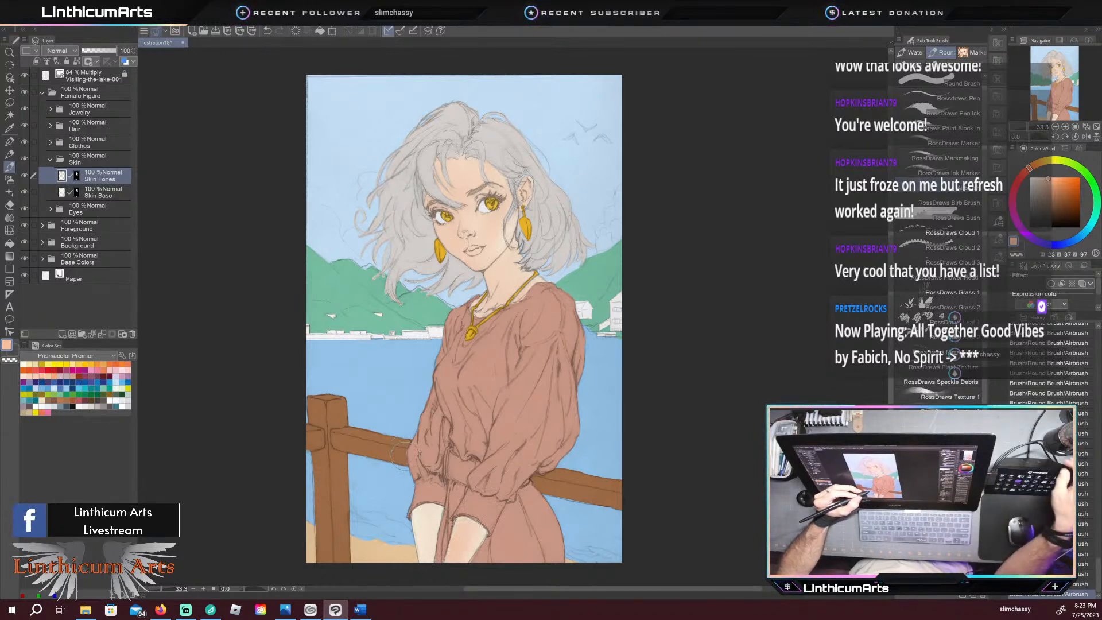
Step: Undo the latest peach airbrush strokes and redo them to compare the skin before and after
key(ctrl+z)
key(ctrl+z)
key(ctrl+z)
key(ctrl+z)
key(ctrl+z)
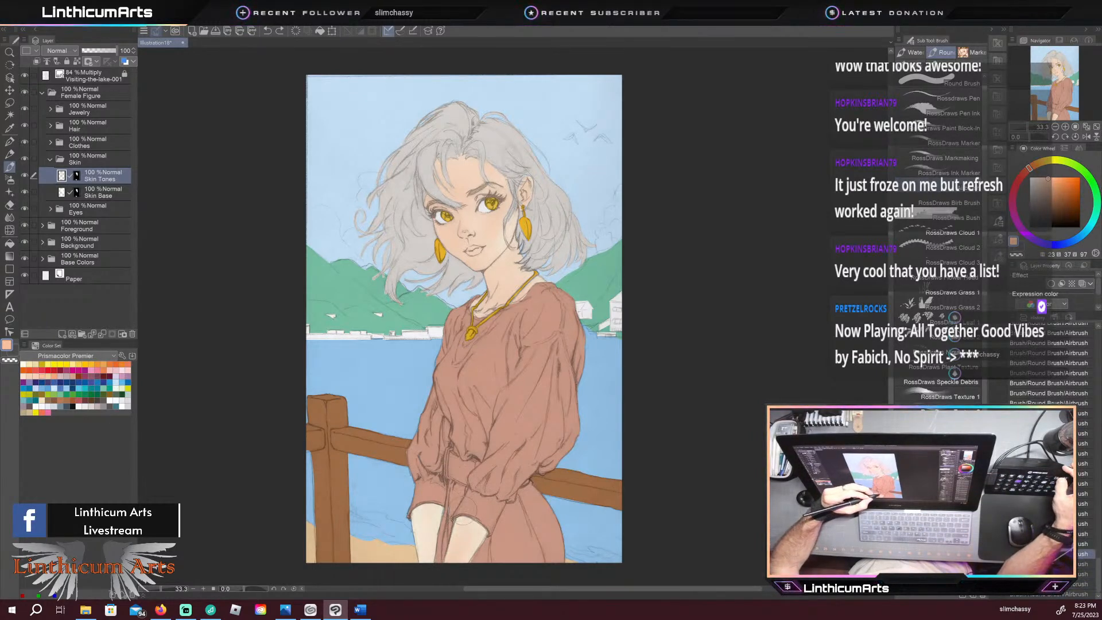
key(ctrl+z)
key(ctrl+z)
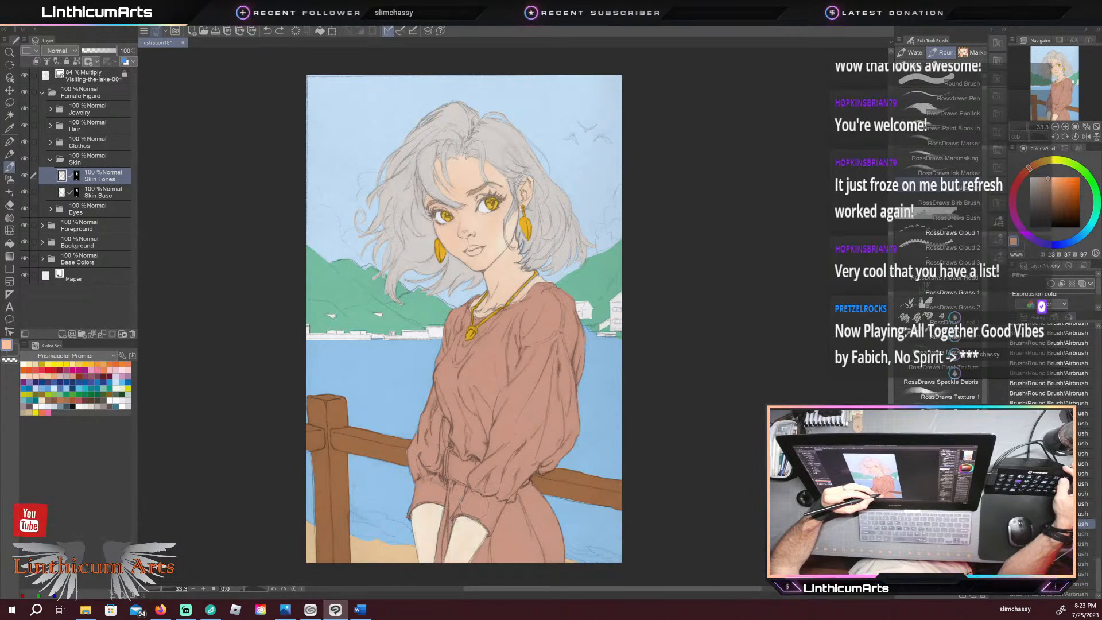
key(ctrl+y)
key(ctrl+y)
key(ctrl+y)
key(ctrl+y)
key(ctrl+y)
key(ctrl+y)
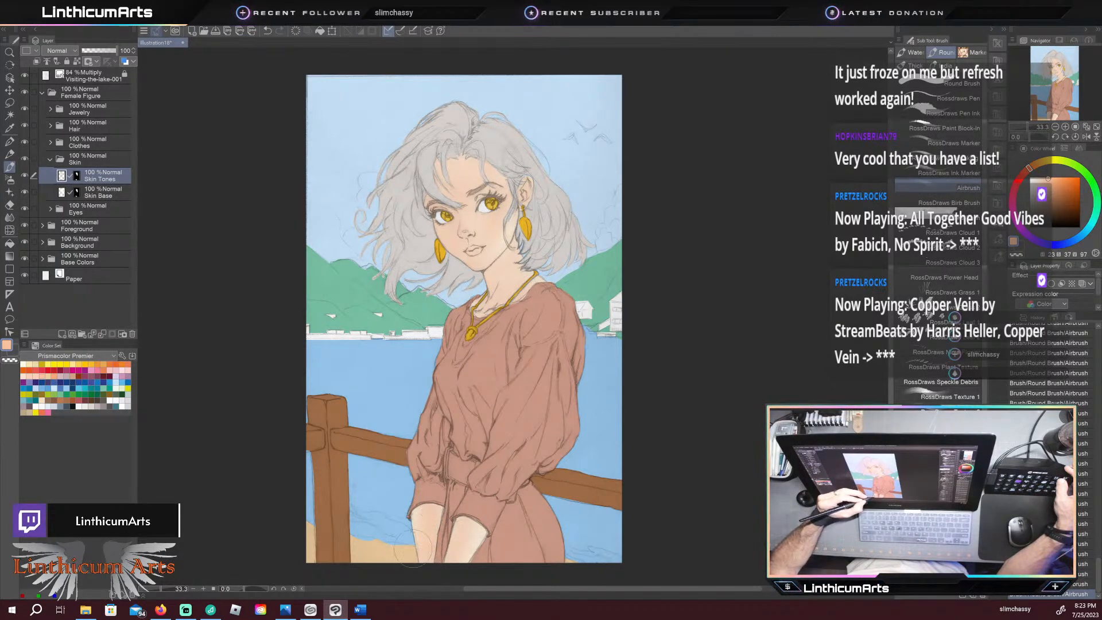
Step: Airbrush peach over the forearm below the sleeve, and try a muted grayish pink on the skin, undoing its last strokes
drag(411, 516, 430, 513)
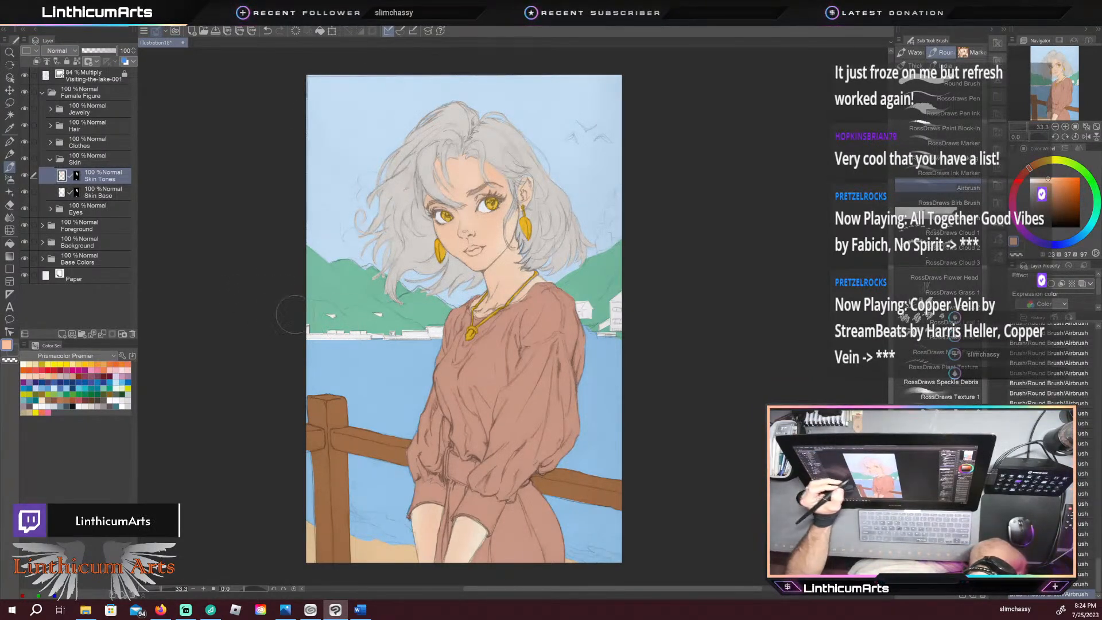
click(69, 376)
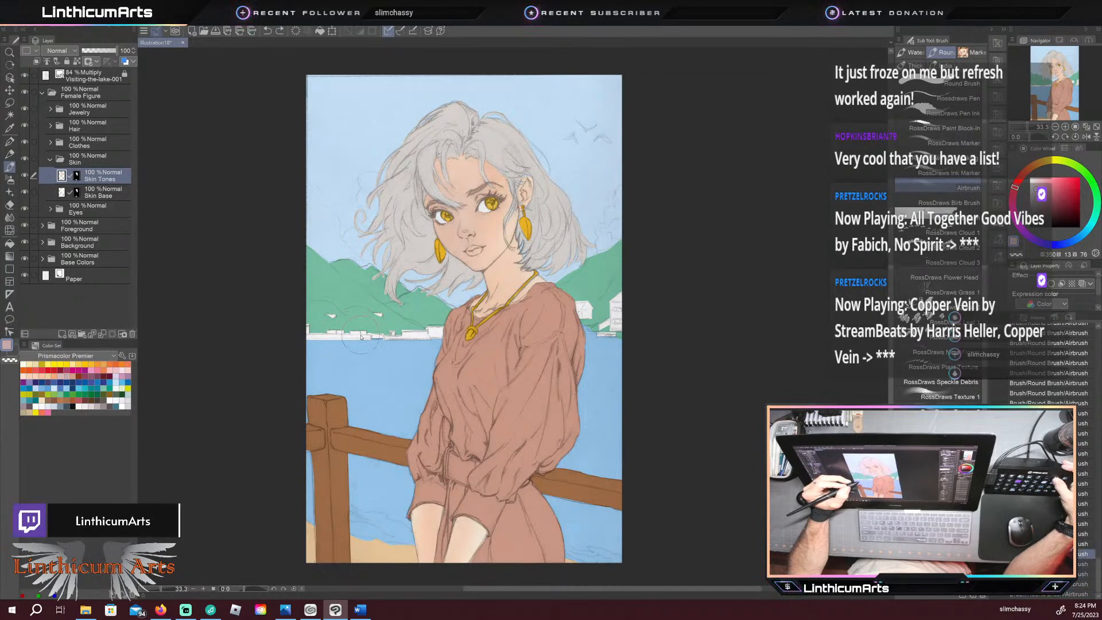
key(ctrl+z)
key(ctrl+z)
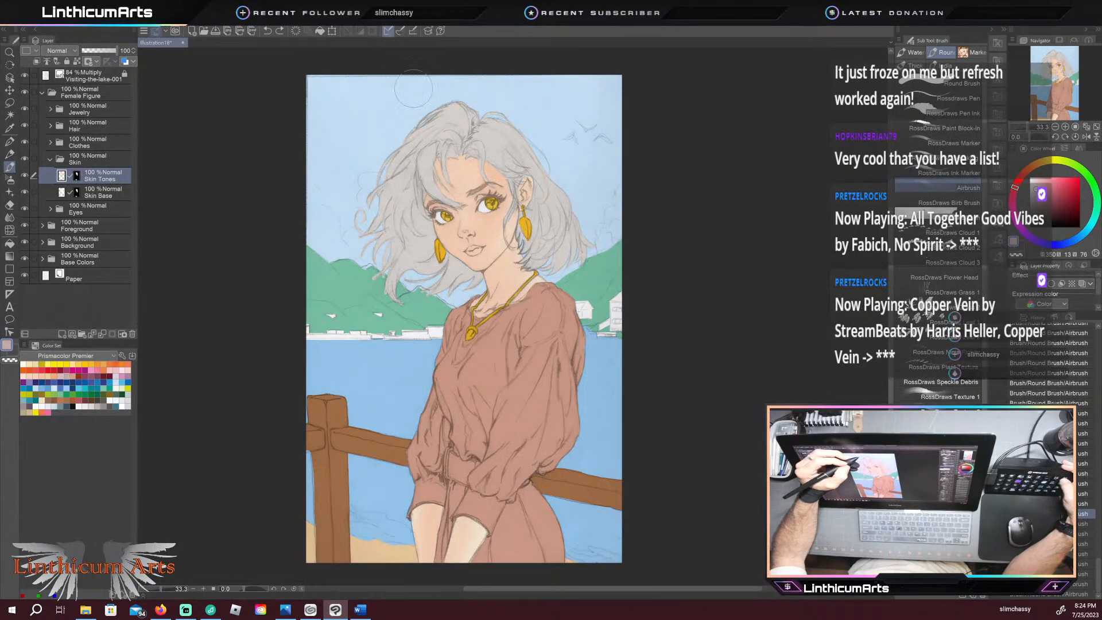
key(ctrl+z)
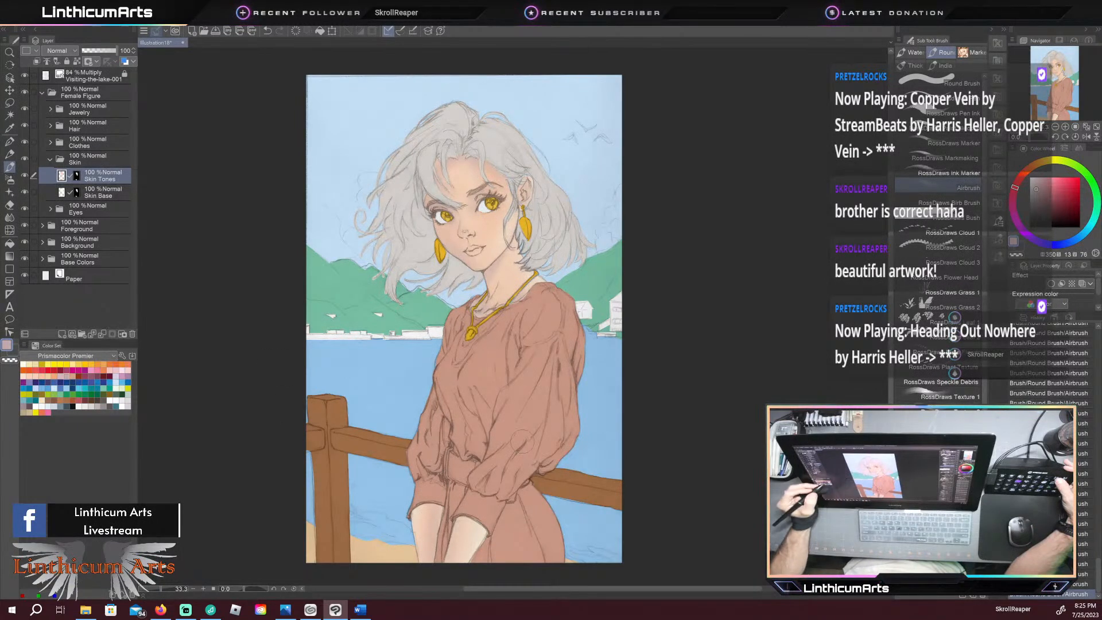
Step: Reselect the peach swatch and review the pen pressure settings for the Airbrush's opacity
click(43, 376)
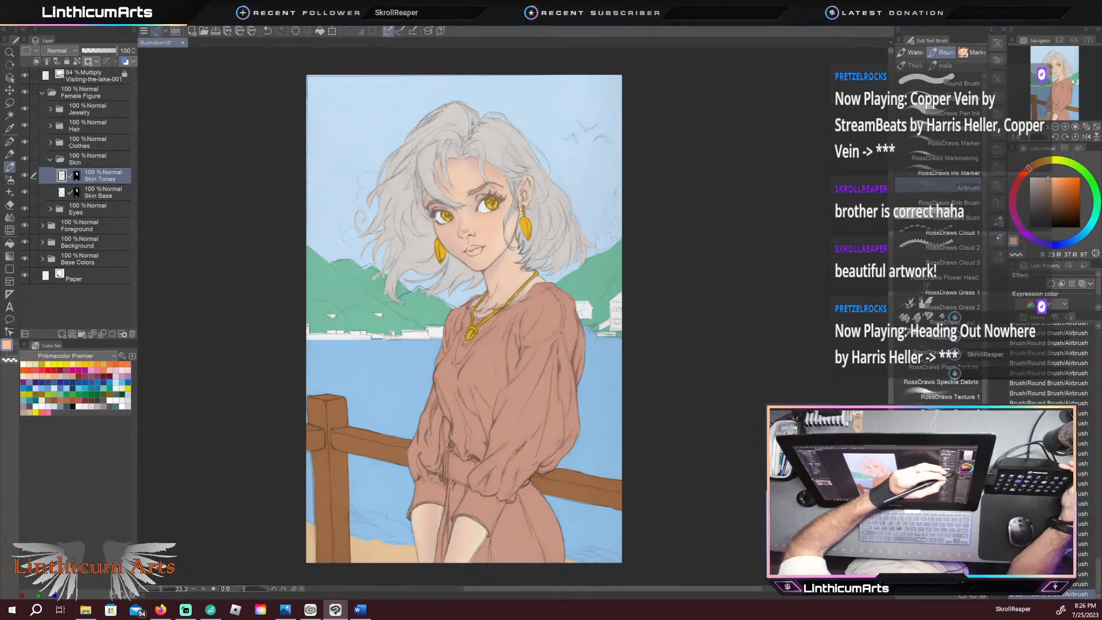
click(998, 239)
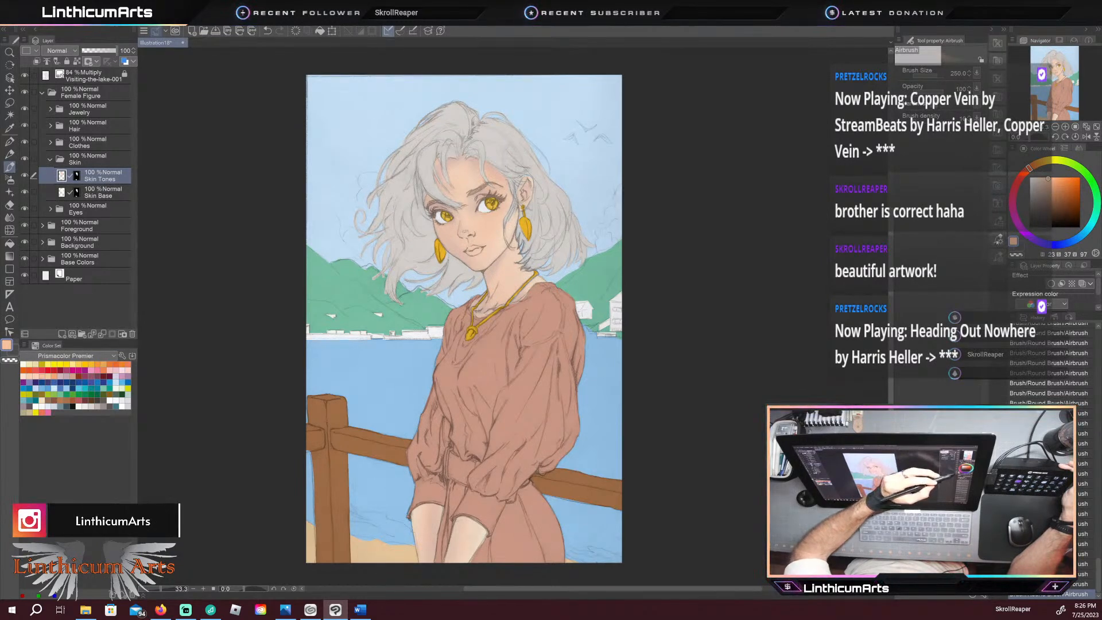
click(999, 223)
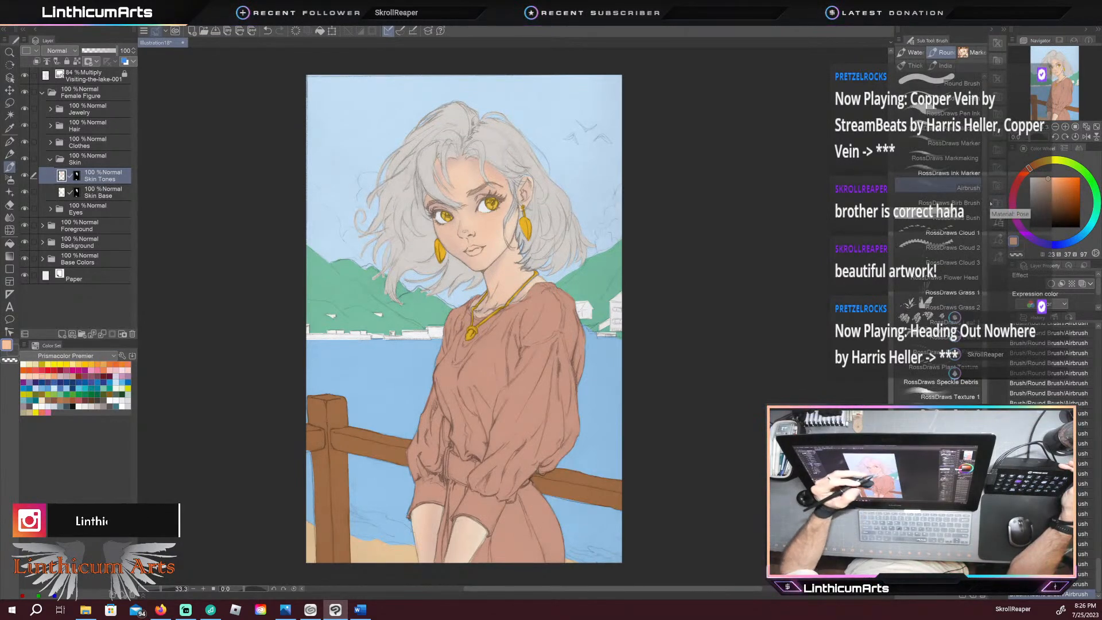
click(998, 239)
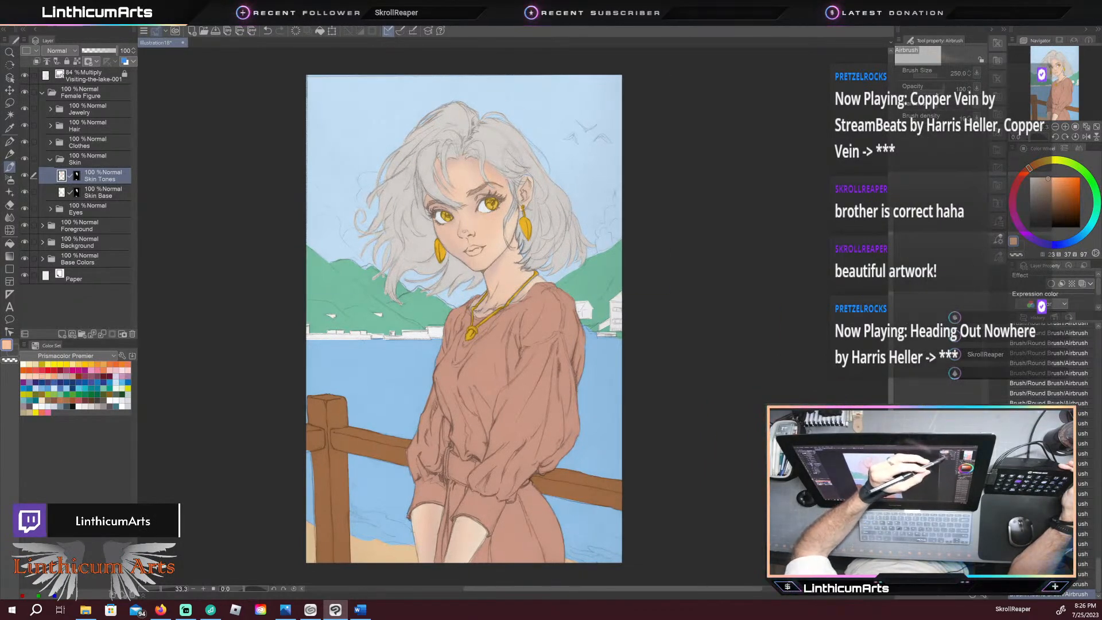
click(977, 89)
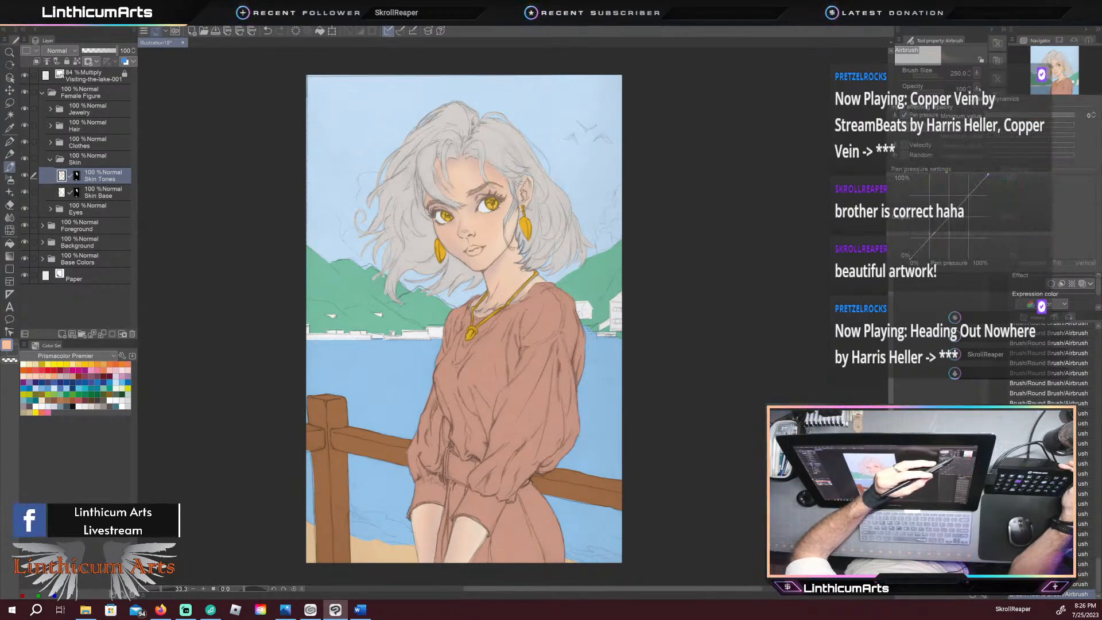
click(976, 88)
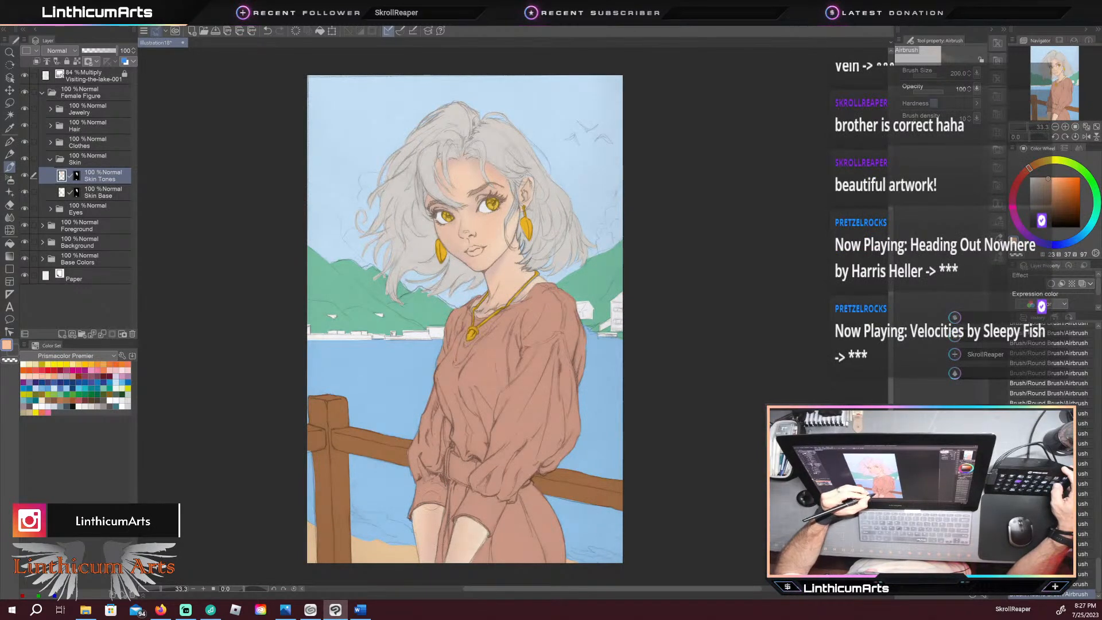
Step: Airbrush a muted red from the color set over the skin with an enlarged brush, undoing the strokes that are too strong
key(bracketright)
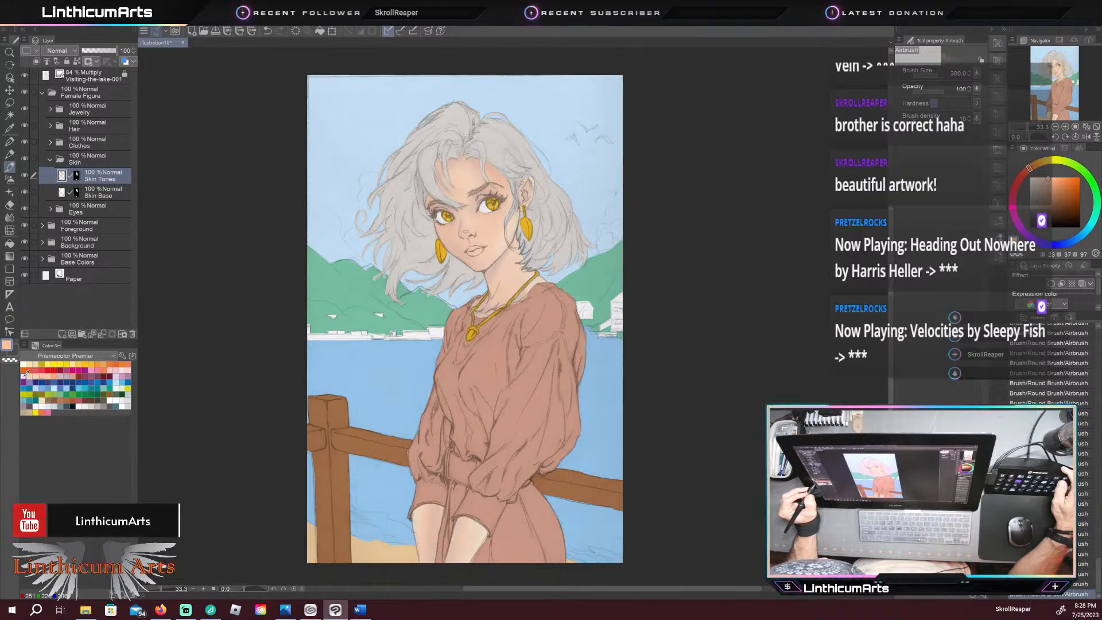
click(80, 395)
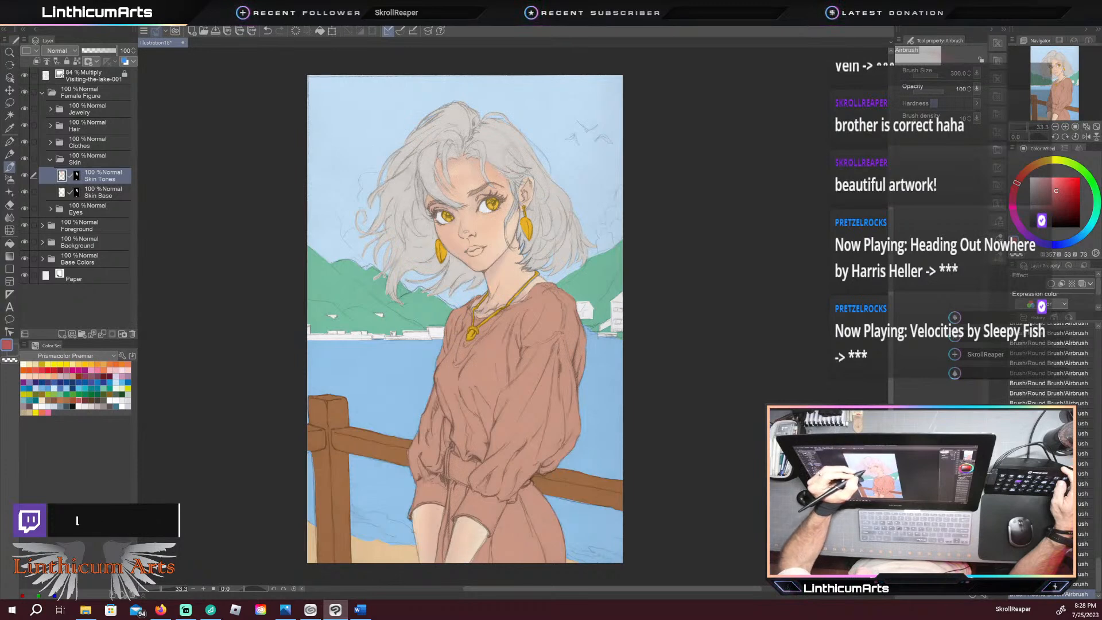
key(ctrl+z)
key(ctrl+z)
key(])
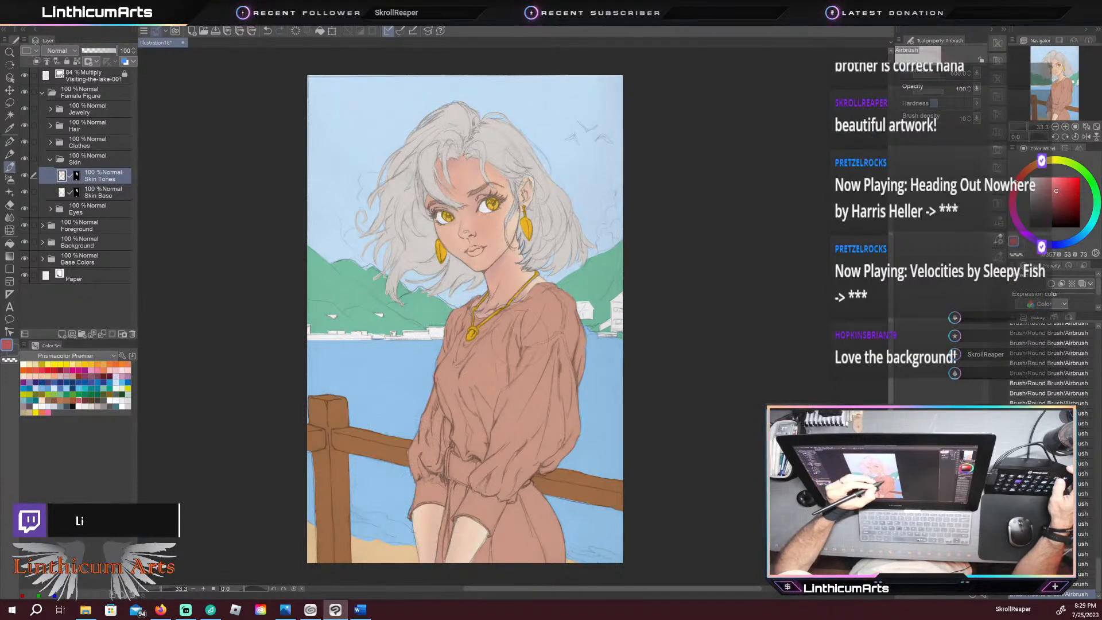
key(ctrl+z)
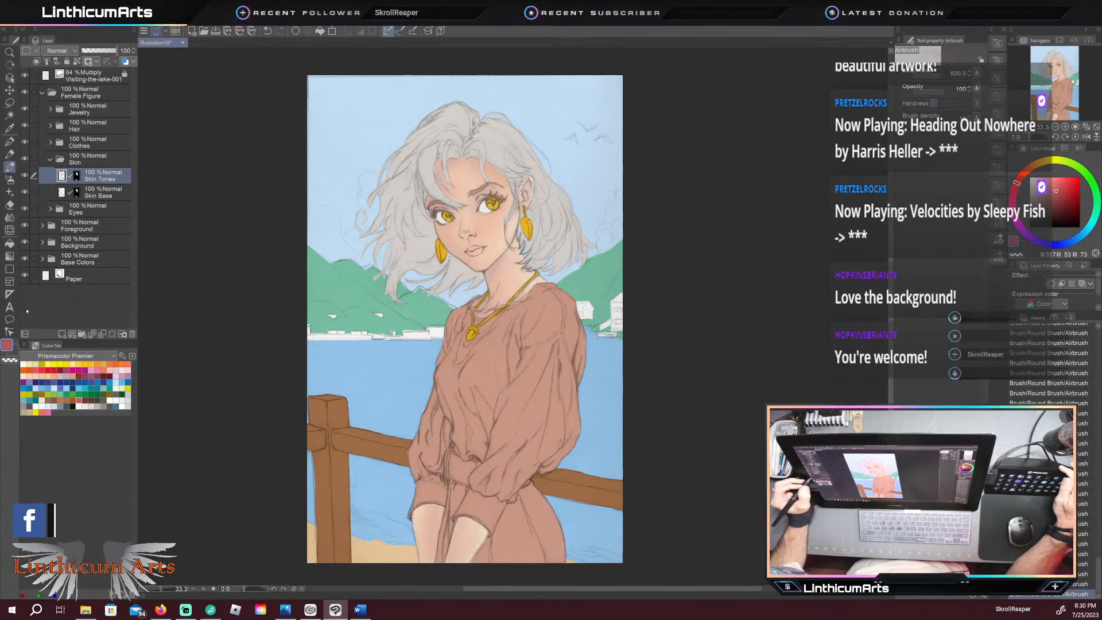
Step: Airbrush a medium brown from the color set over the facial details and ear with a smaller brush of about 40 to 100
click(49, 386)
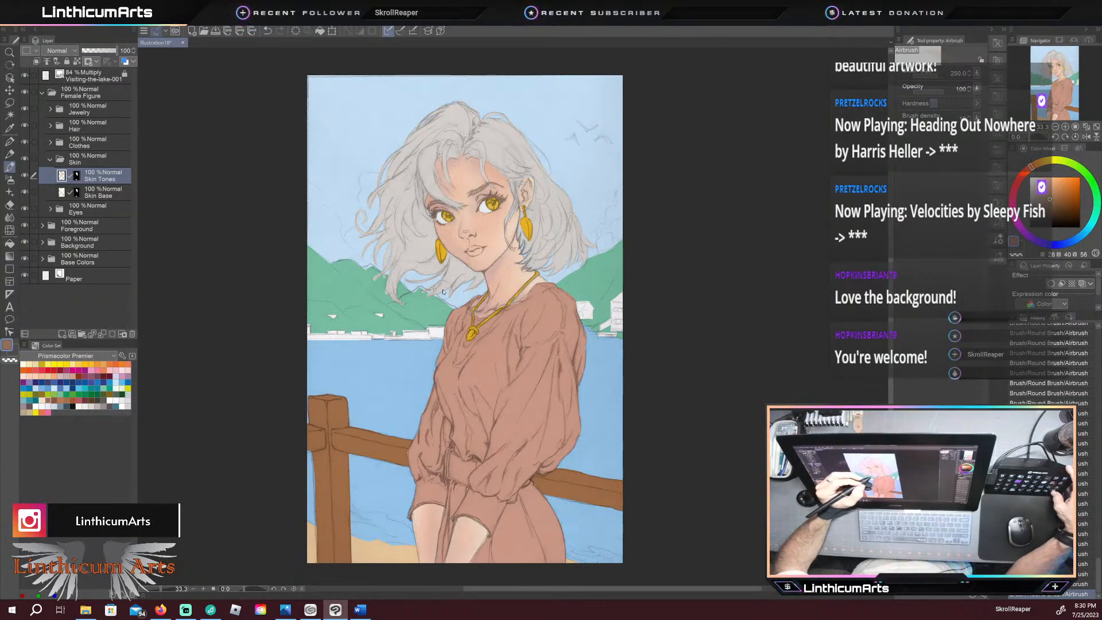
key(ctrl+plus)
key(ctrl+plus)
key(bracketleft)
drag(440, 285, 390, 437)
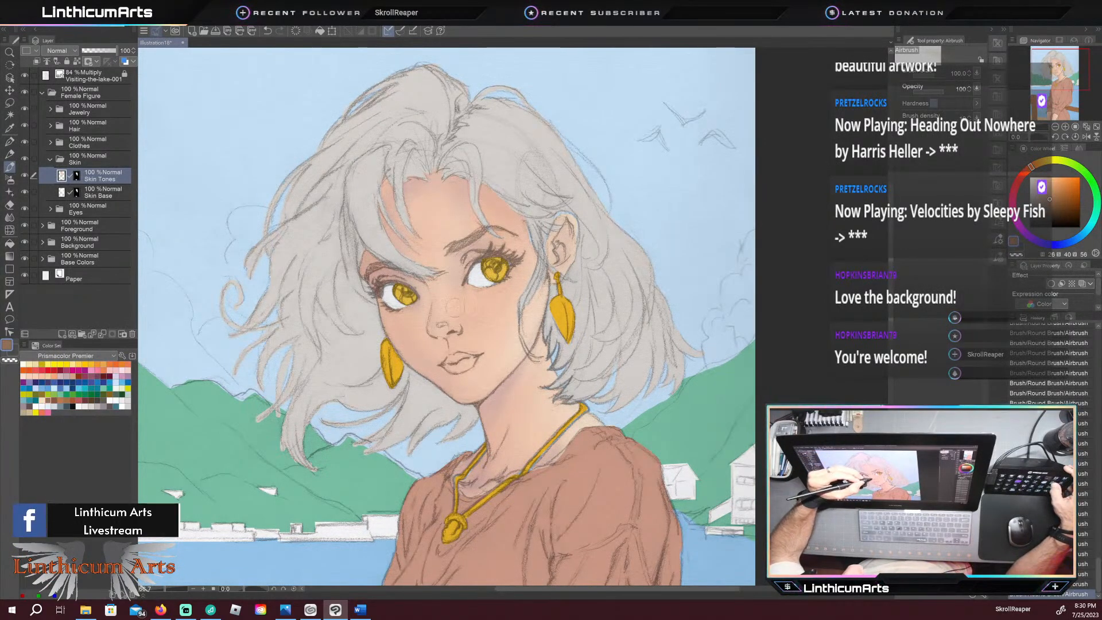
key(bracketleft)
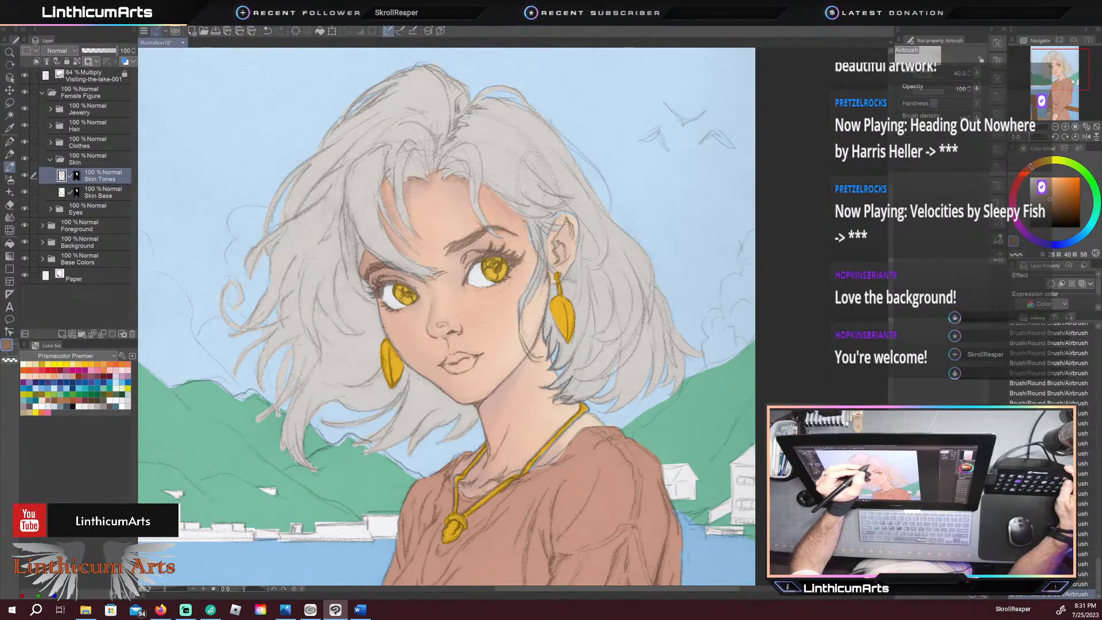
key(bracketleft)
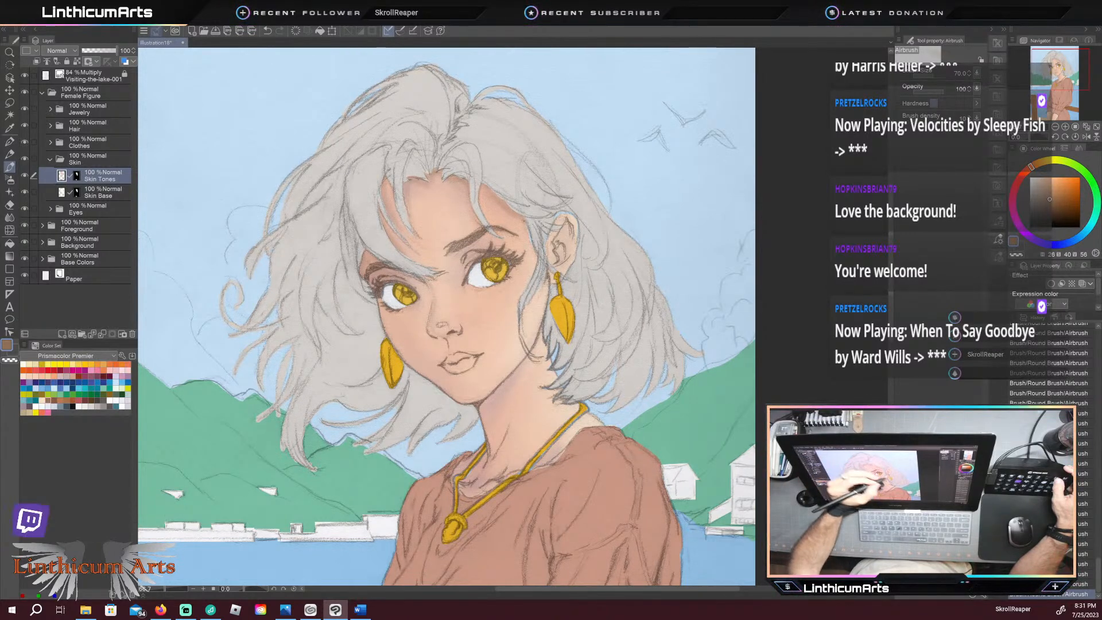
key([)
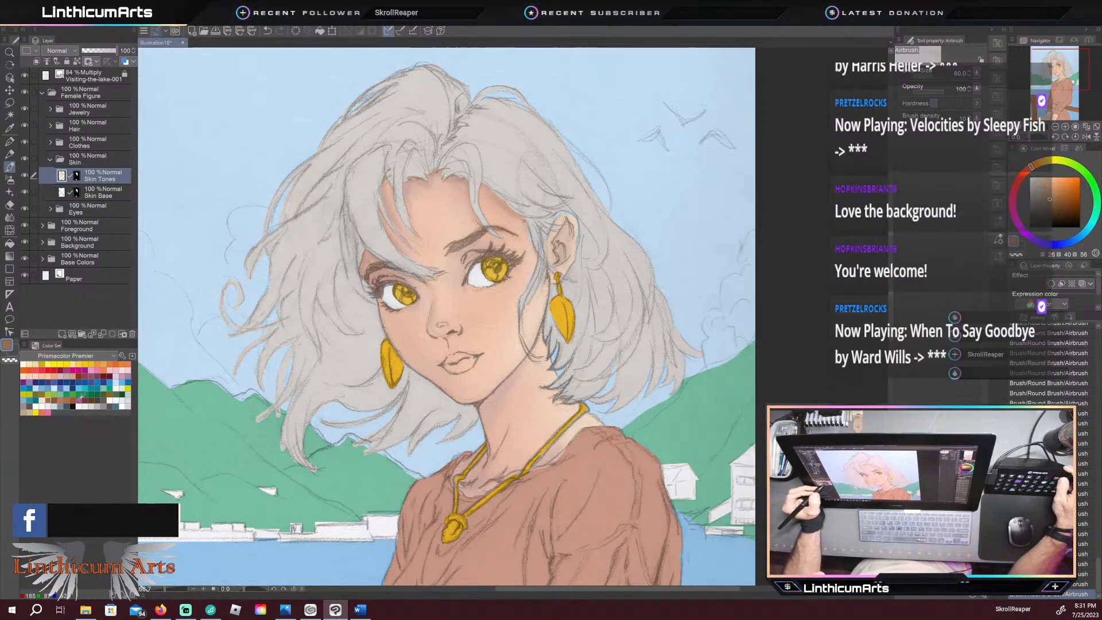
Step: Airbrush muted red accents on the ear, and add medium brown shading around the chin with a reduced brush size
click(46, 371)
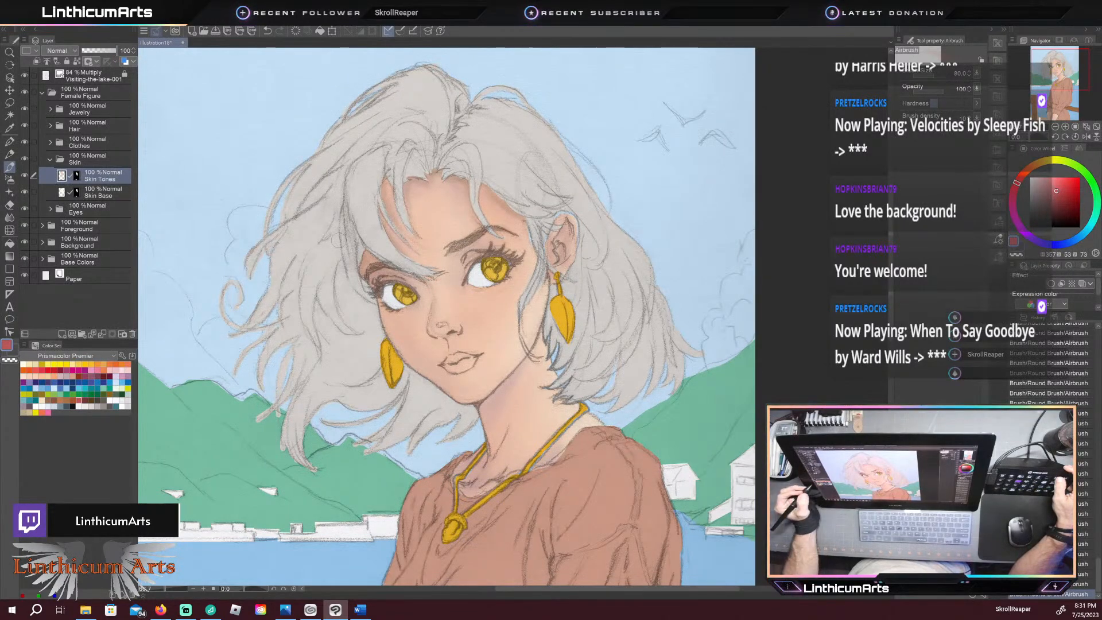
click(51, 397)
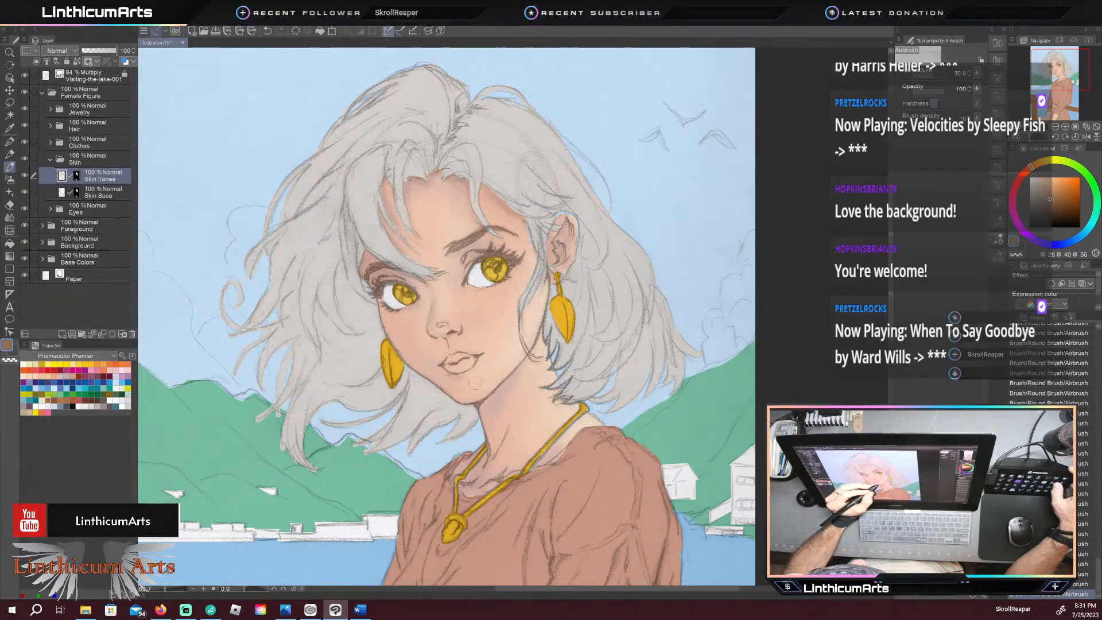
key(bracketleft)
key(bracketleft)
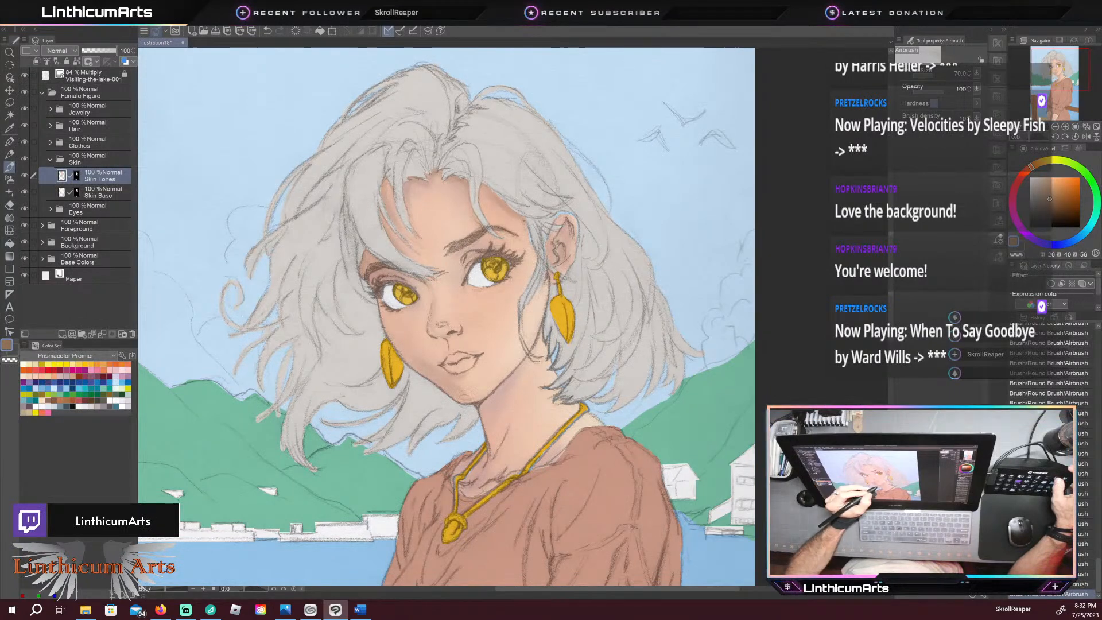
Step: Soften the shading along the cheek, jaw and chin with the Blend sub tool
key(j)
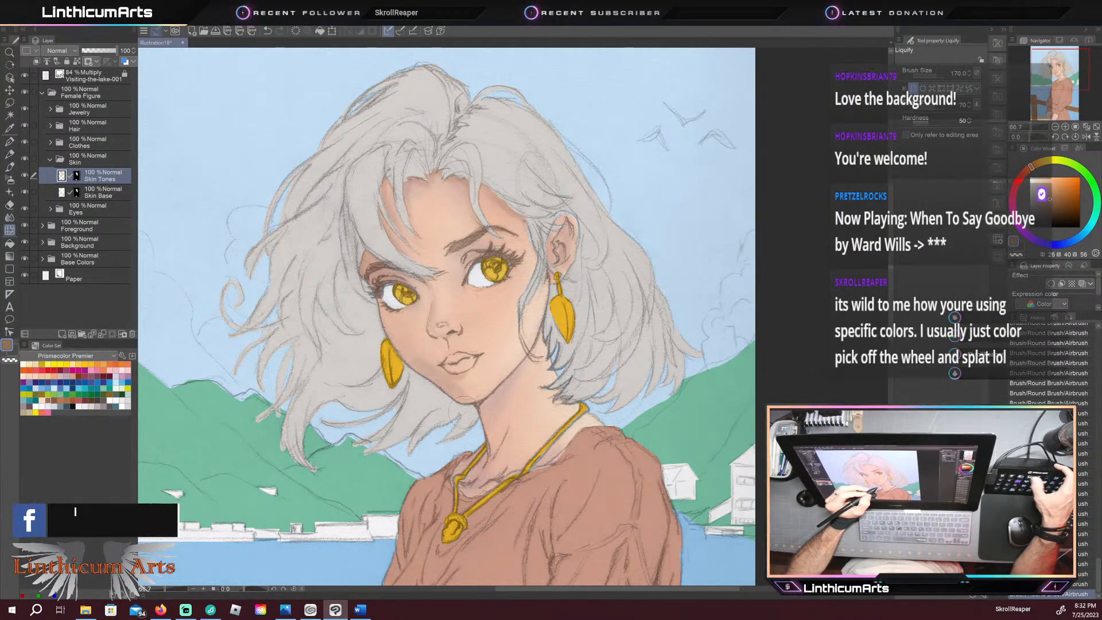
key(j)
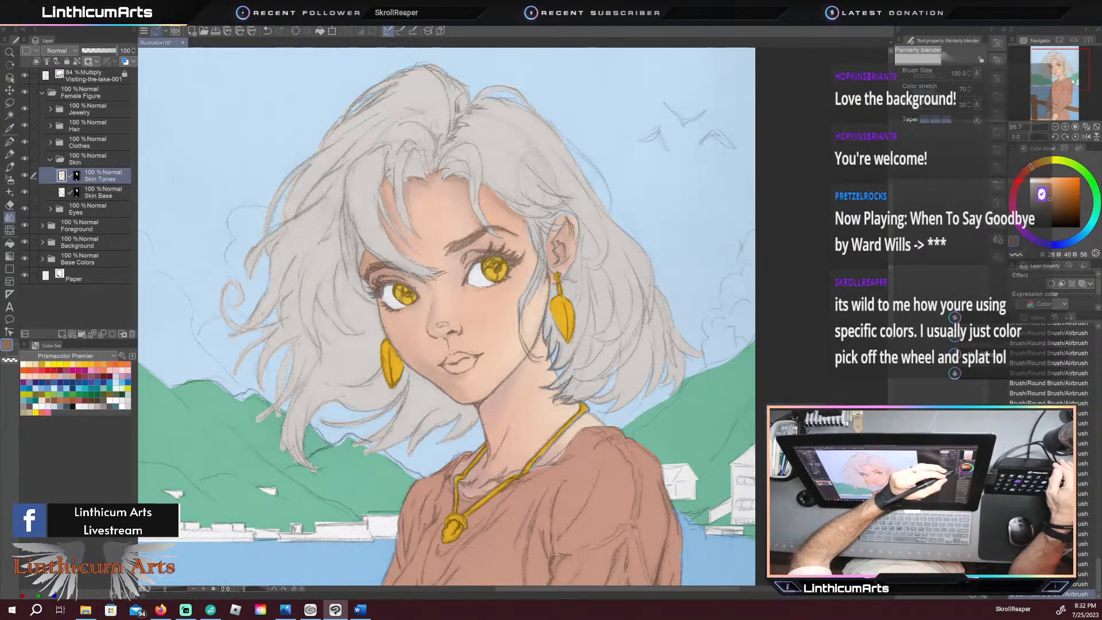
click(998, 240)
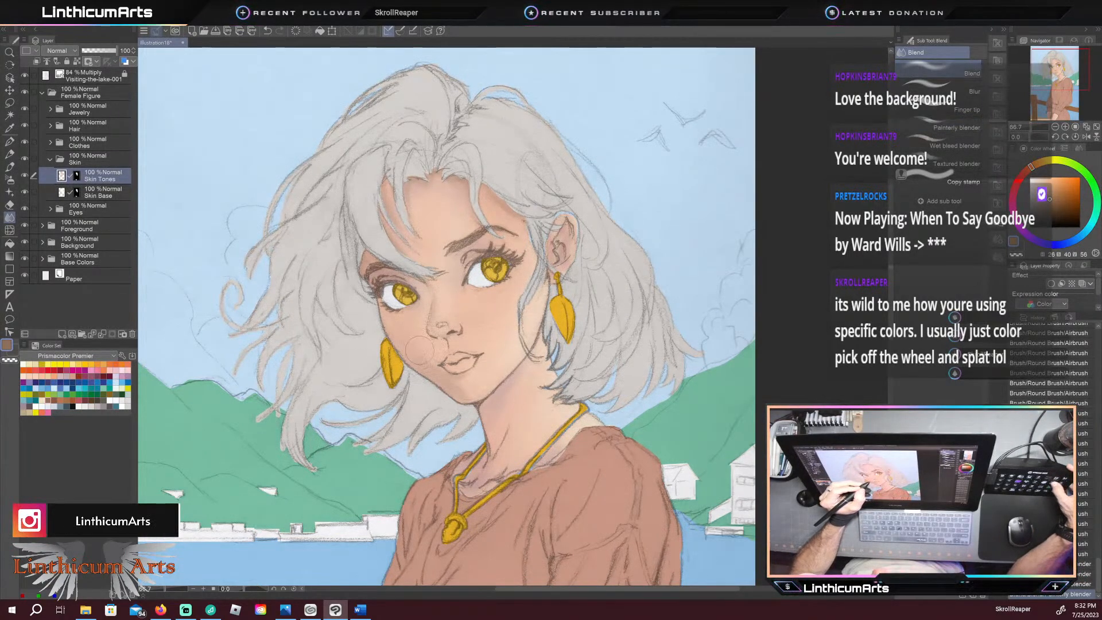
mouse_move(434, 370)
mouse_down()
mouse_move(396, 335)
mouse_move(474, 390)
mouse_up()
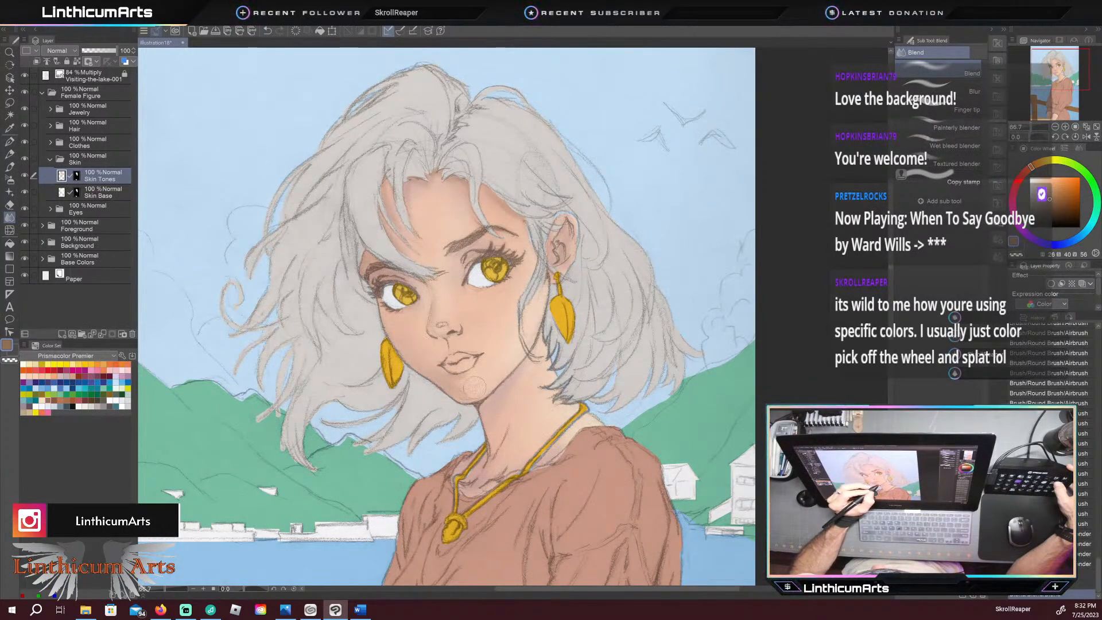
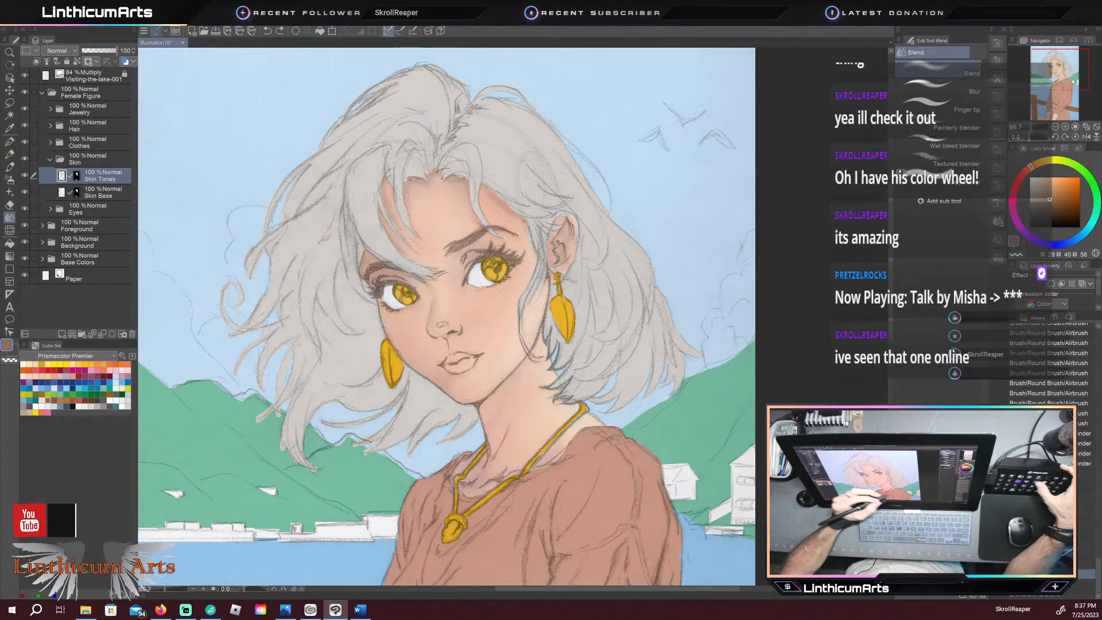
Step: Undo the last two strokes and airbrush a medium brown shadow on the neck just below the chin
key(b)
key(ctrl+z)
key(ctrl+z)
drag(489, 412, 474, 416)
drag(493, 408, 469, 417)
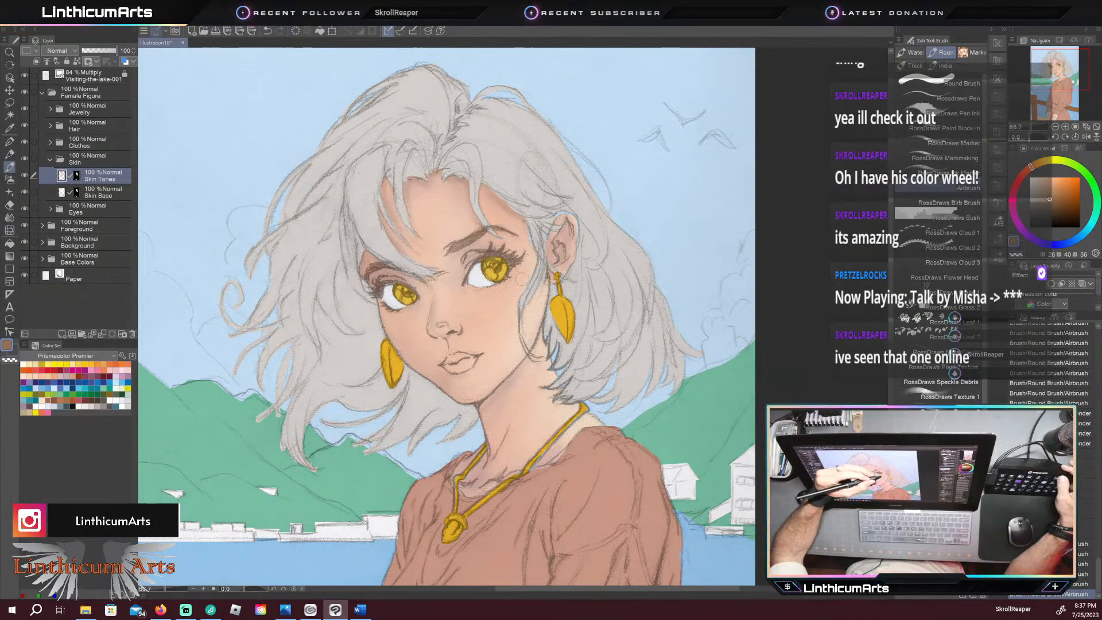
Step: Airbrush more brown shading along the forehead hairline and down the jaw and neck beneath the ear
mouse_move(498, 405)
mouse_down()
mouse_move(482, 414)
mouse_move(504, 396)
mouse_move(499, 404)
mouse_up()
drag(457, 192, 444, 185)
drag(542, 367, 523, 388)
drag(552, 333, 527, 396)
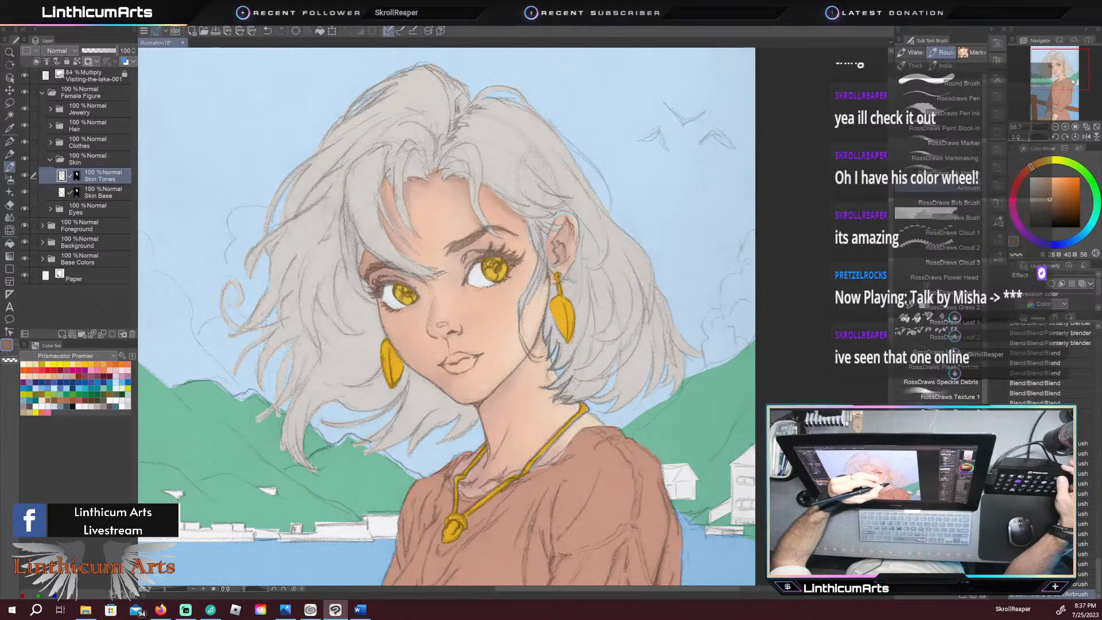
mouse_move(545, 356)
mouse_down()
mouse_move(531, 385)
mouse_move(537, 373)
mouse_up()
drag(546, 350, 541, 376)
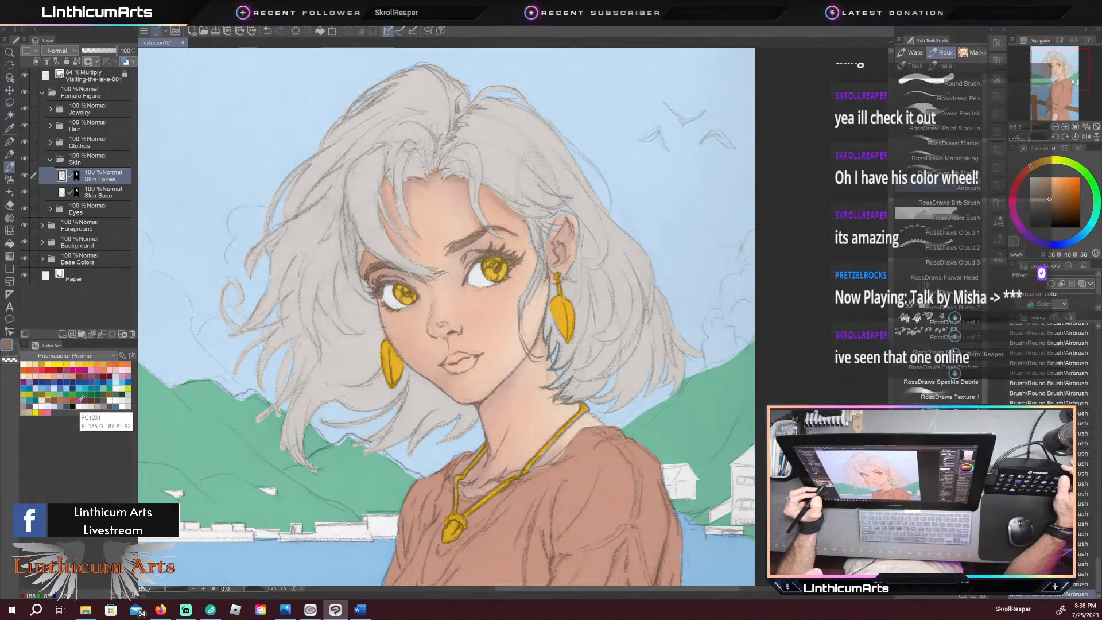
Step: Choose a dark brown from the Prismacolor Premier set and airbrush shading along the forearms below the sleeves
click(45, 371)
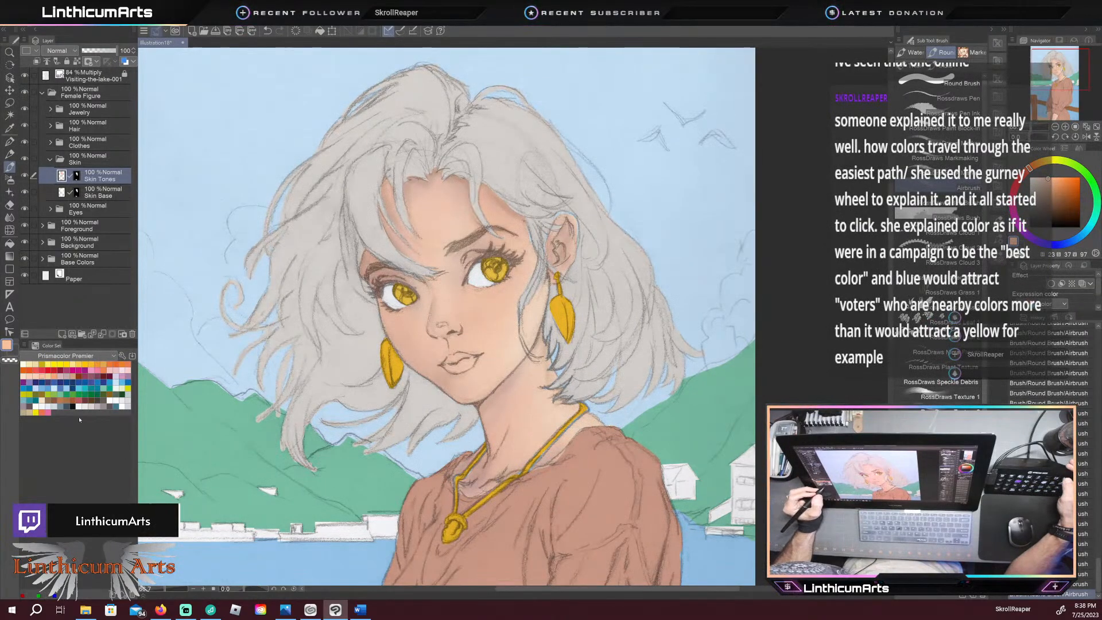
click(48, 400)
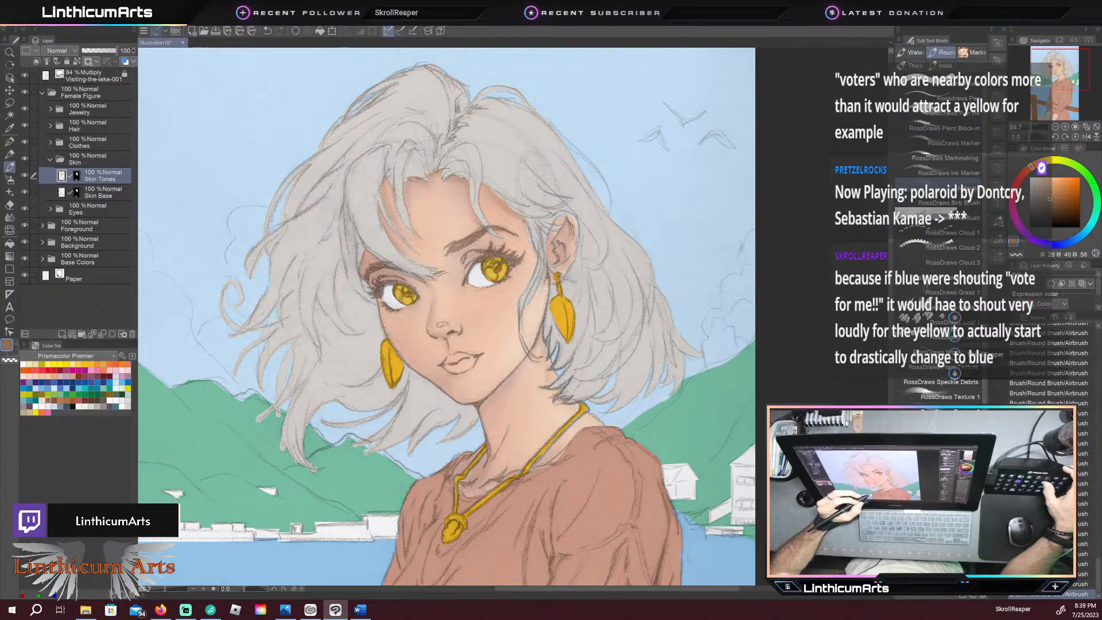
drag(394, 495, 459, 269)
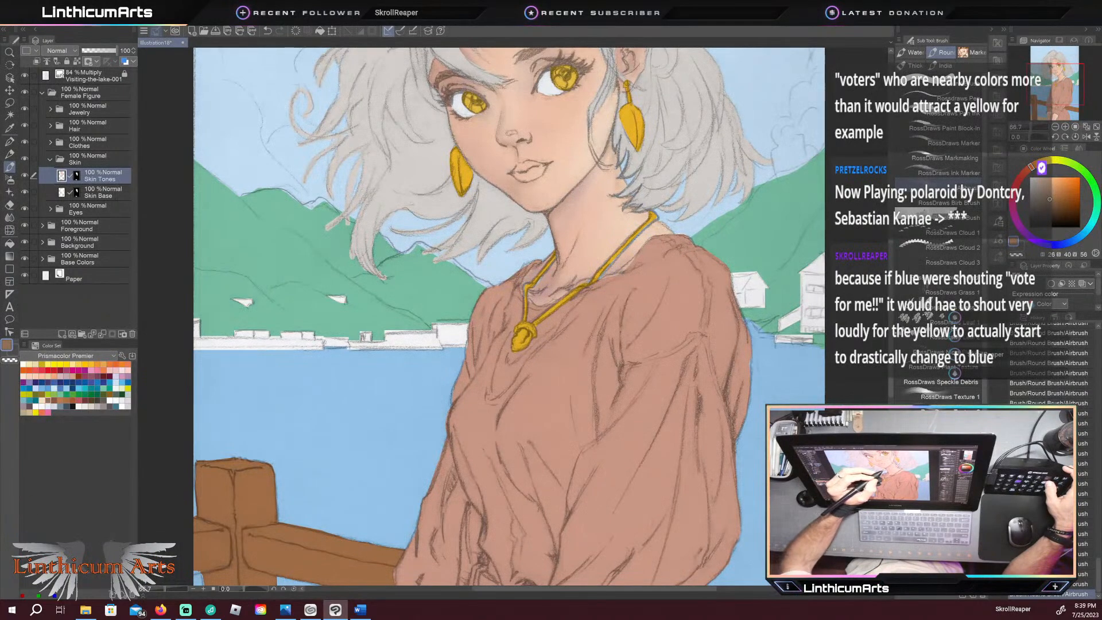
key(e)
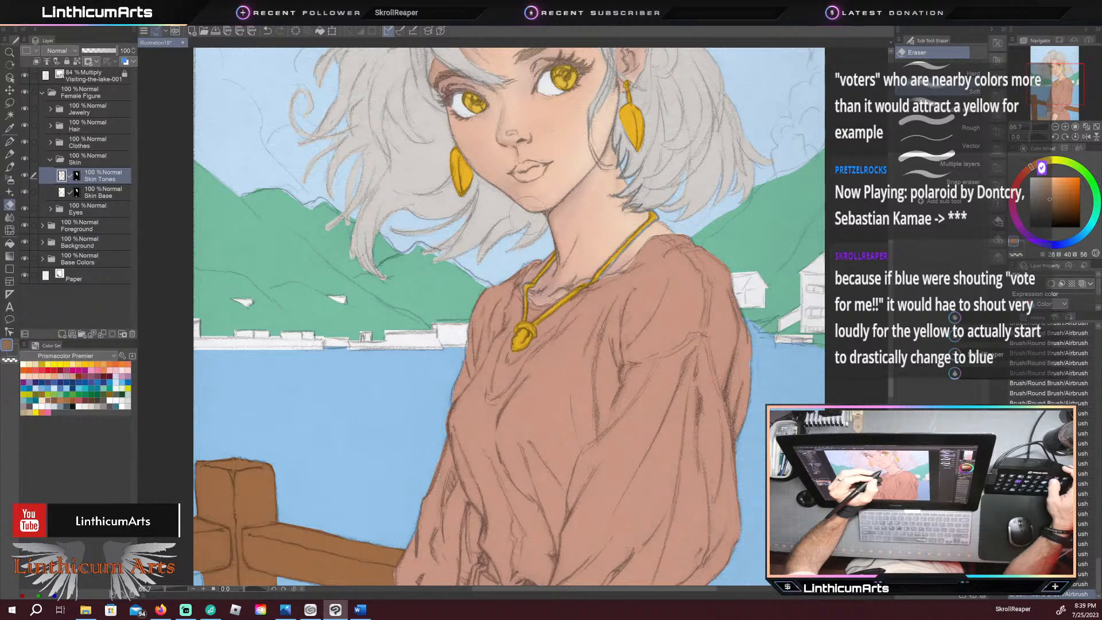
key(b)
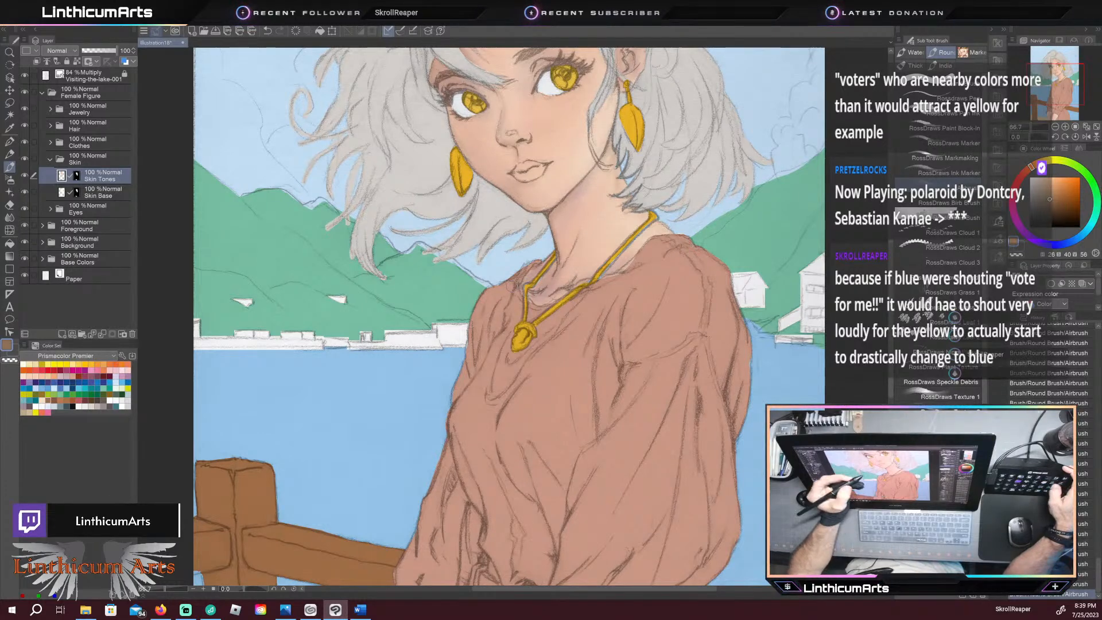
drag(405, 448, 460, 144)
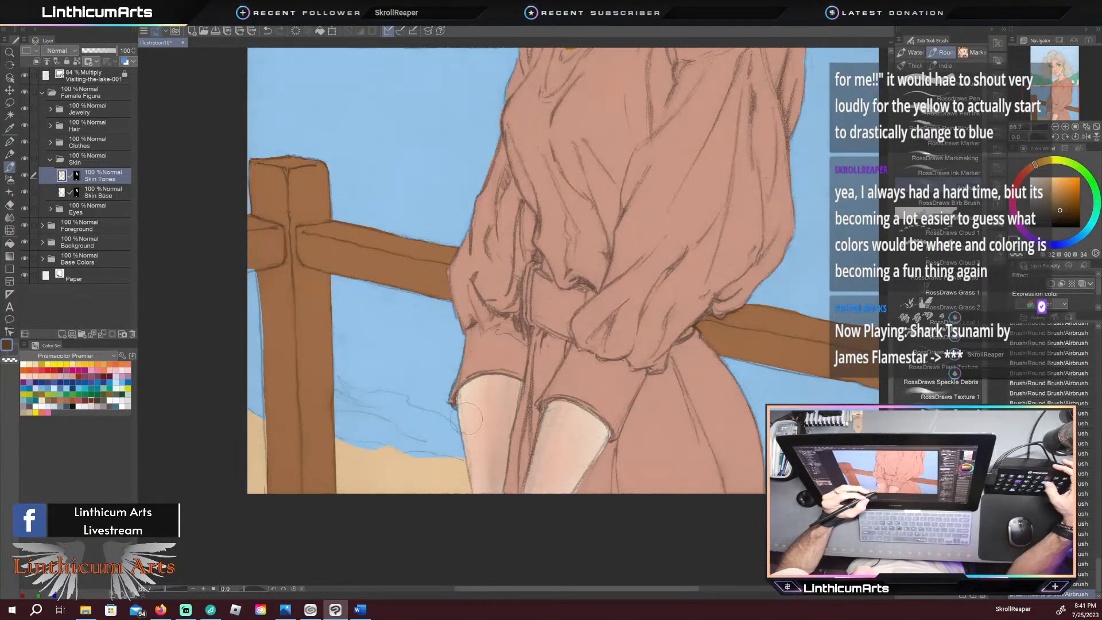
Step: Airbrush dark brown shading beneath the jaw and on the upper neck, then check the whole figure
drag(557, 152, 486, 589)
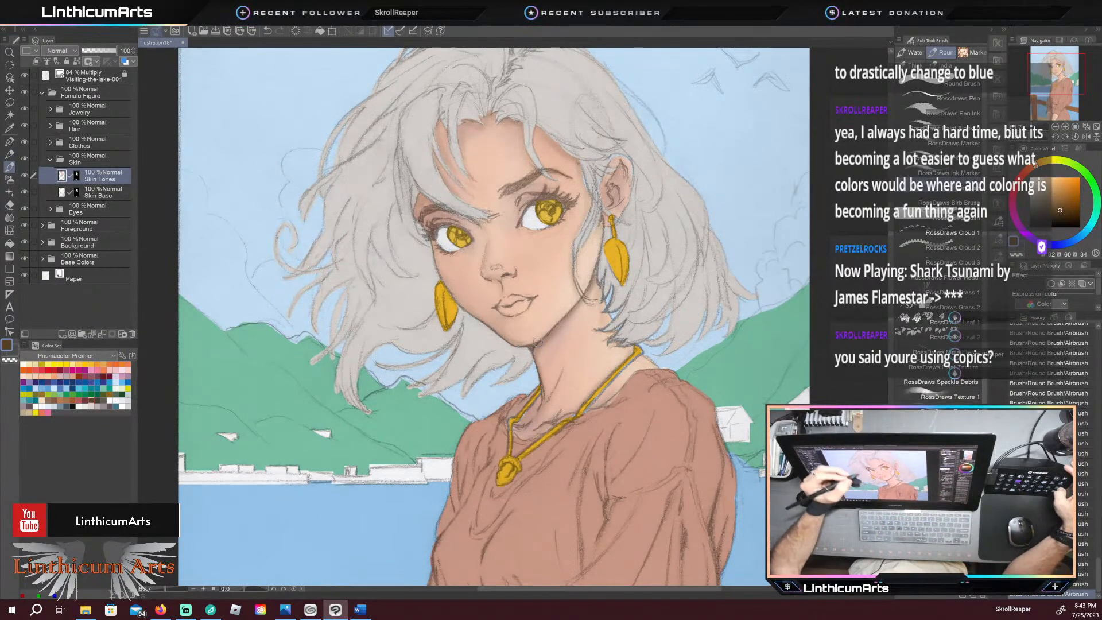
key(ctrl+minus)
mouse_move(415, 413)
mouse_down()
mouse_move(360, 212)
mouse_move(439, 63)
mouse_move(423, 330)
mouse_up()
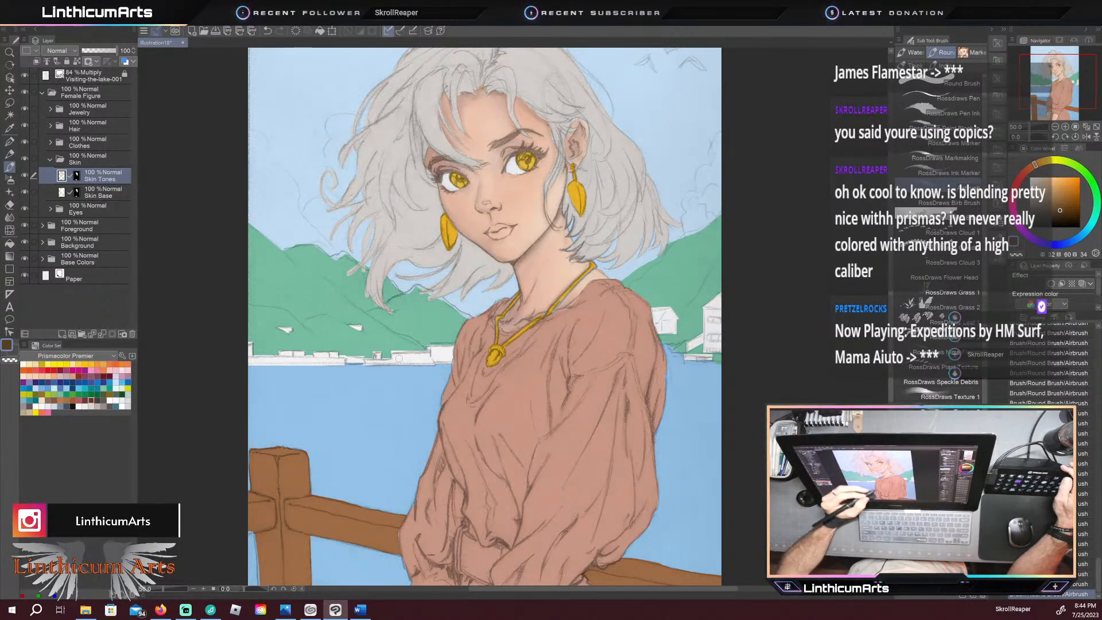
scroll(488, 316, up, 3)
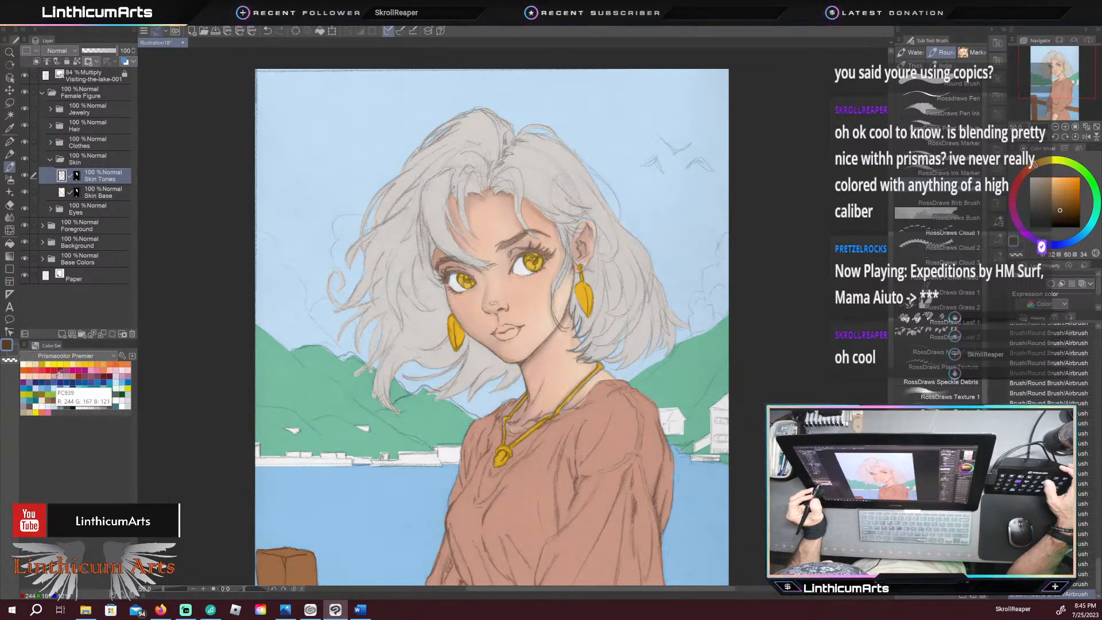
Step: Pick a pale cream swatch from the Prismacolor Premier set and undo the last stroke on the Skin Tones layer
click(26, 364)
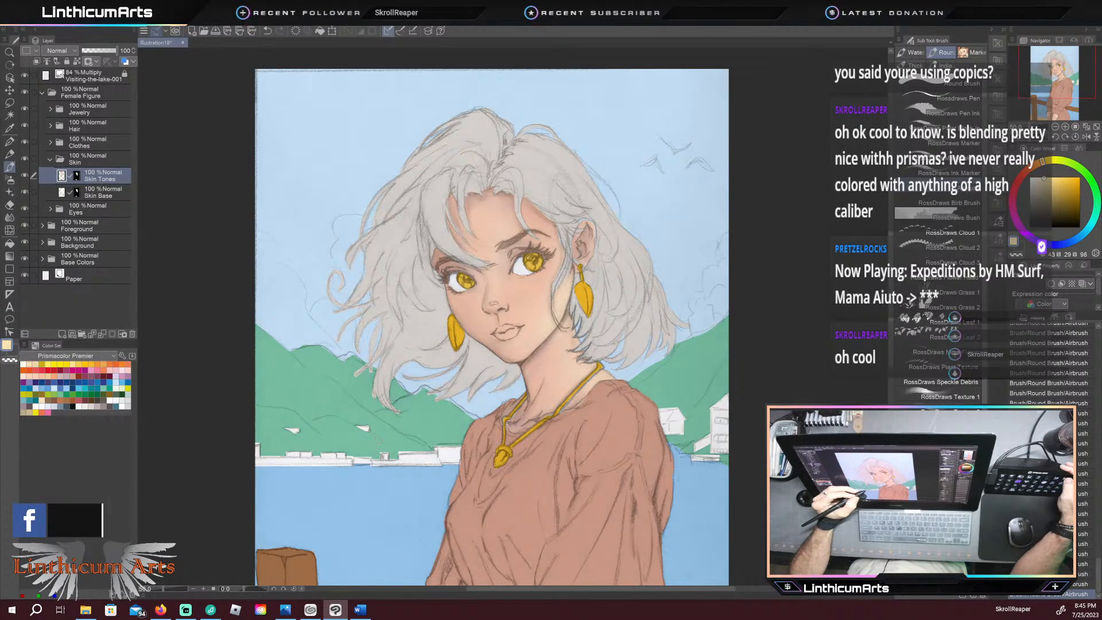
key(ctrl+z)
key(ctrl+z)
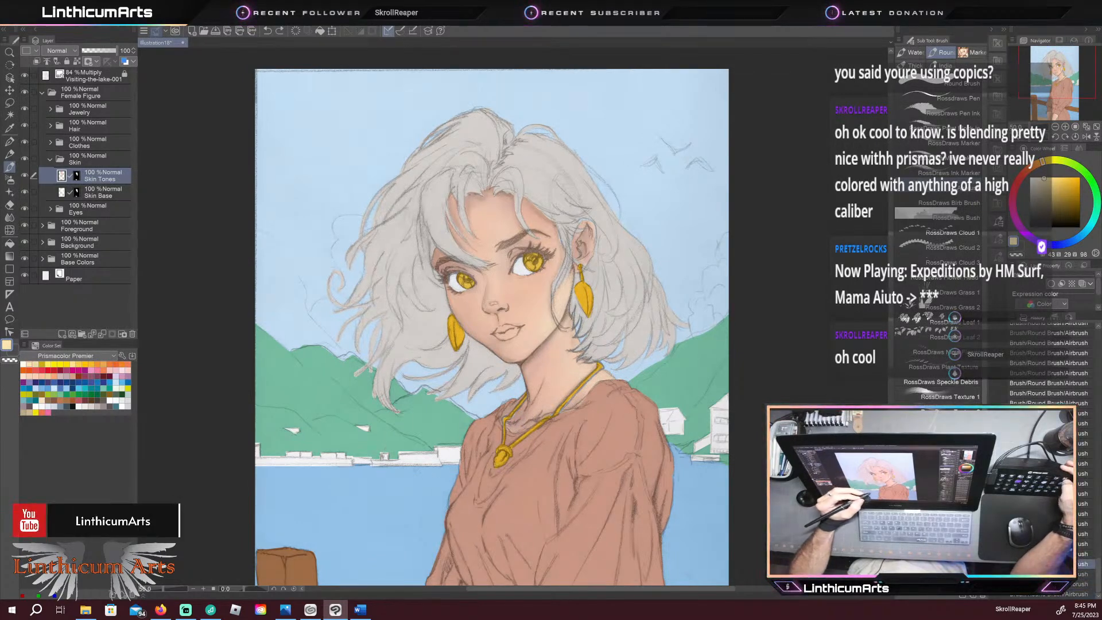
key(ctrl+y)
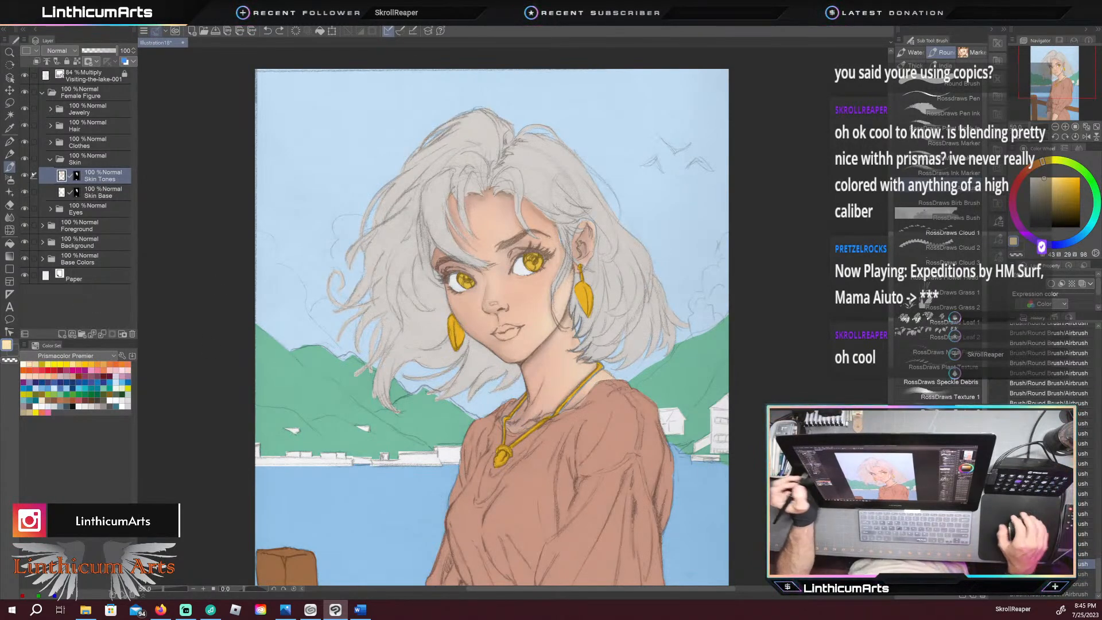
Step: Add a new raster layer above Skin Tones and name it "Skin Highlights"
key(ctrl+shift+n)
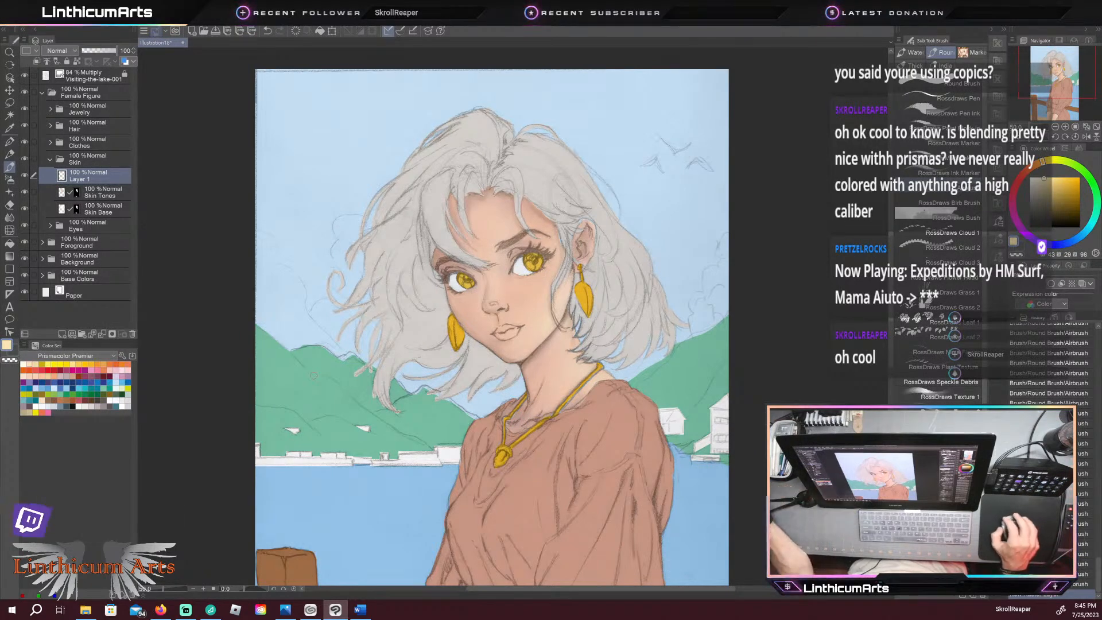
double_click(81, 178)
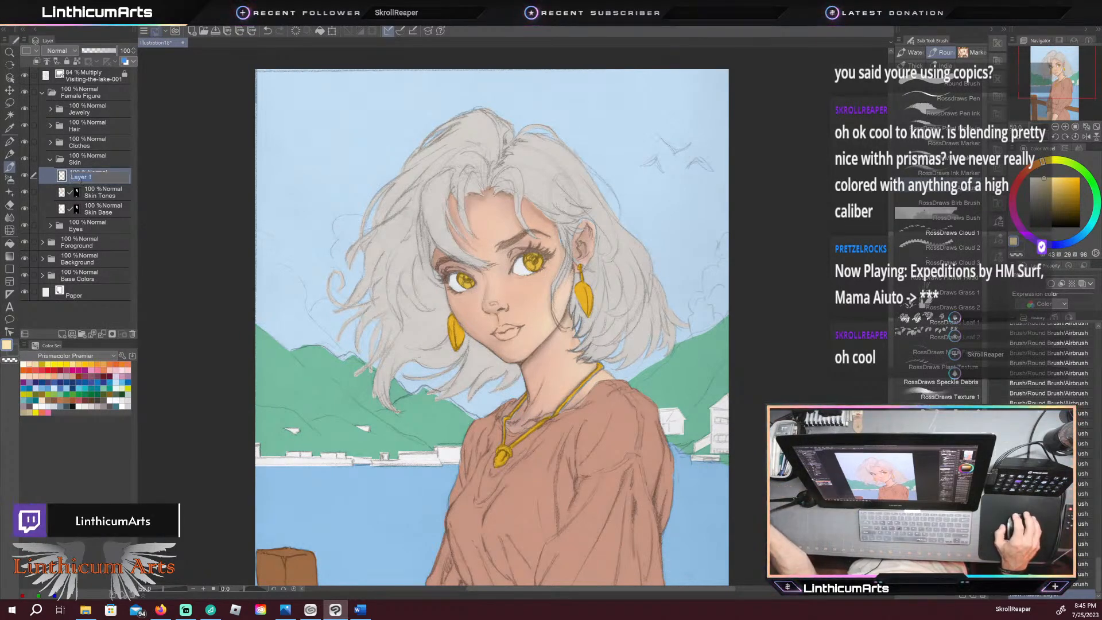
text(Skin)
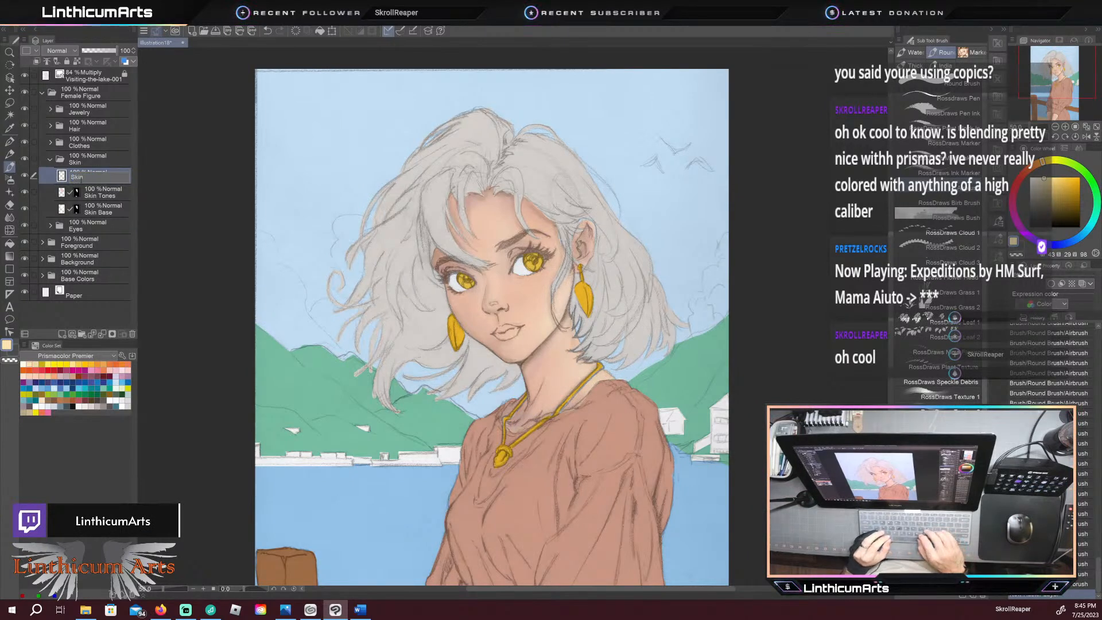
text( Highlights)
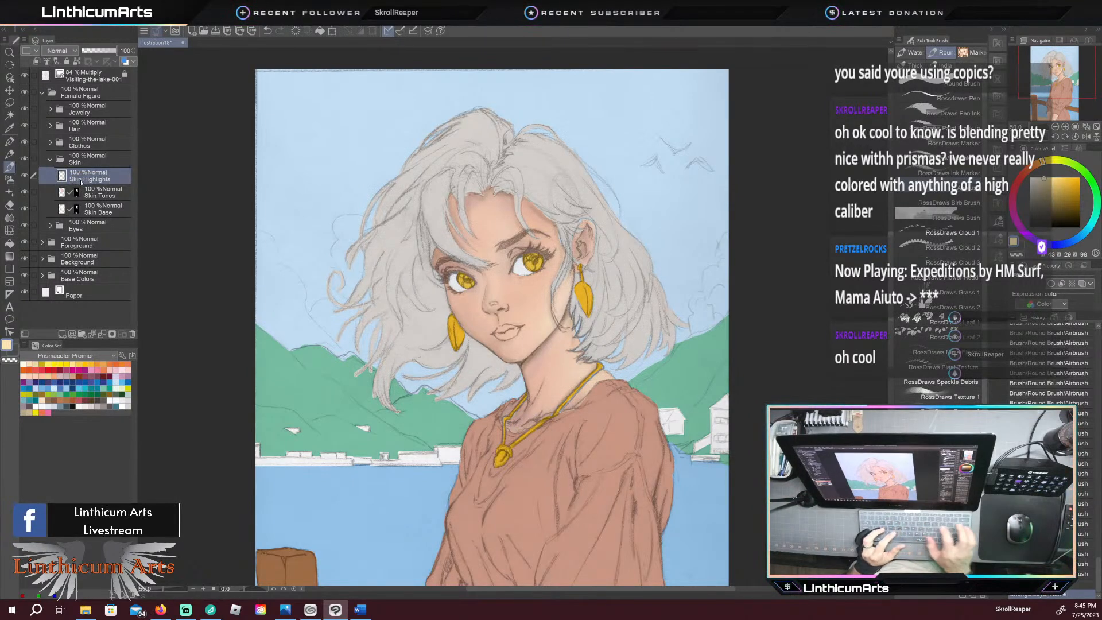
key(Return)
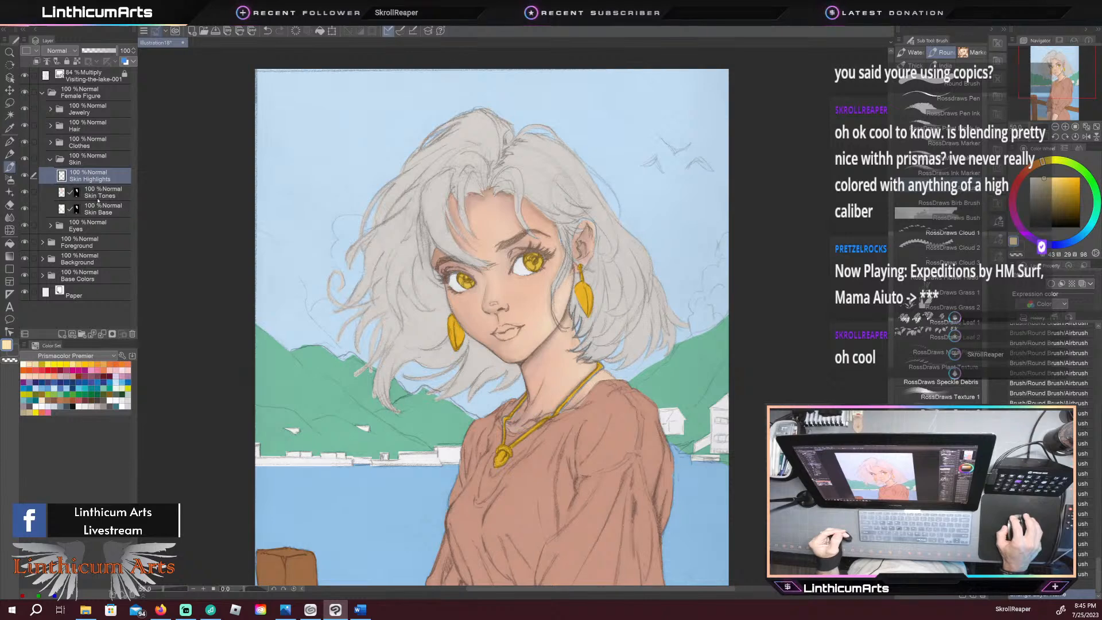
Step: Auto-select the face and neck skin areas from the Skin Tones layer mask and add the forearms to the selection
click(76, 194)
key(w)
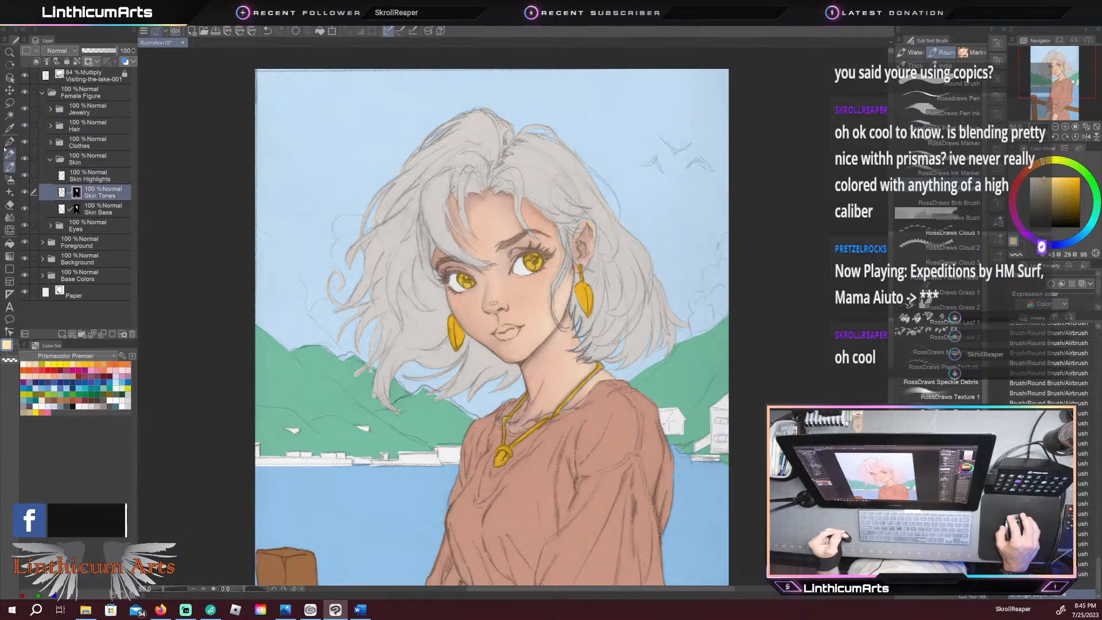
click(481, 318)
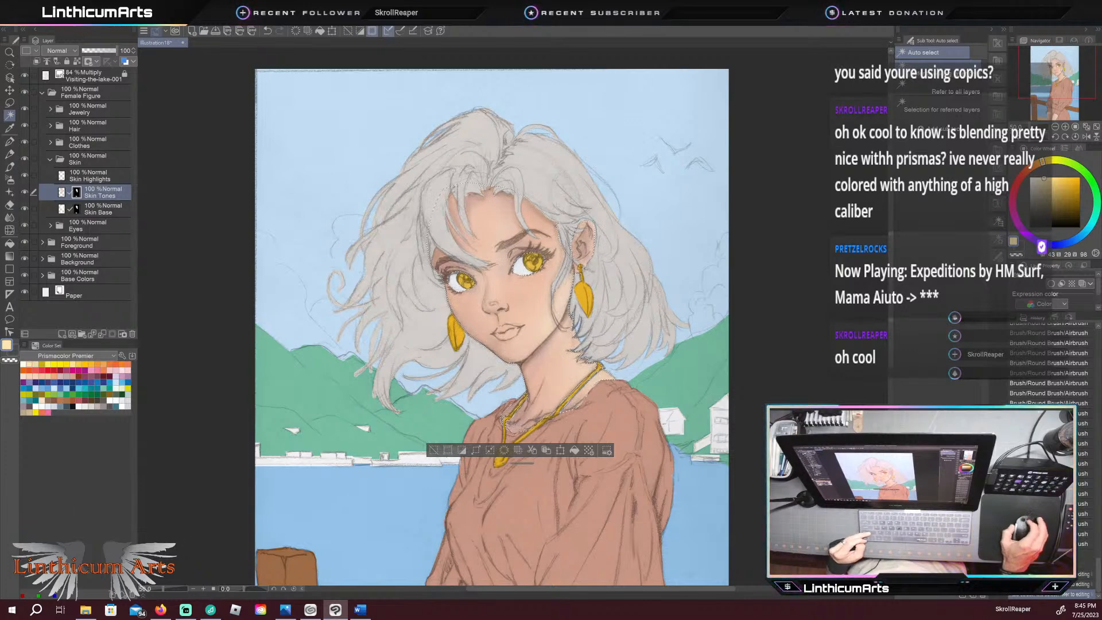
scroll(575, 406, up, 5)
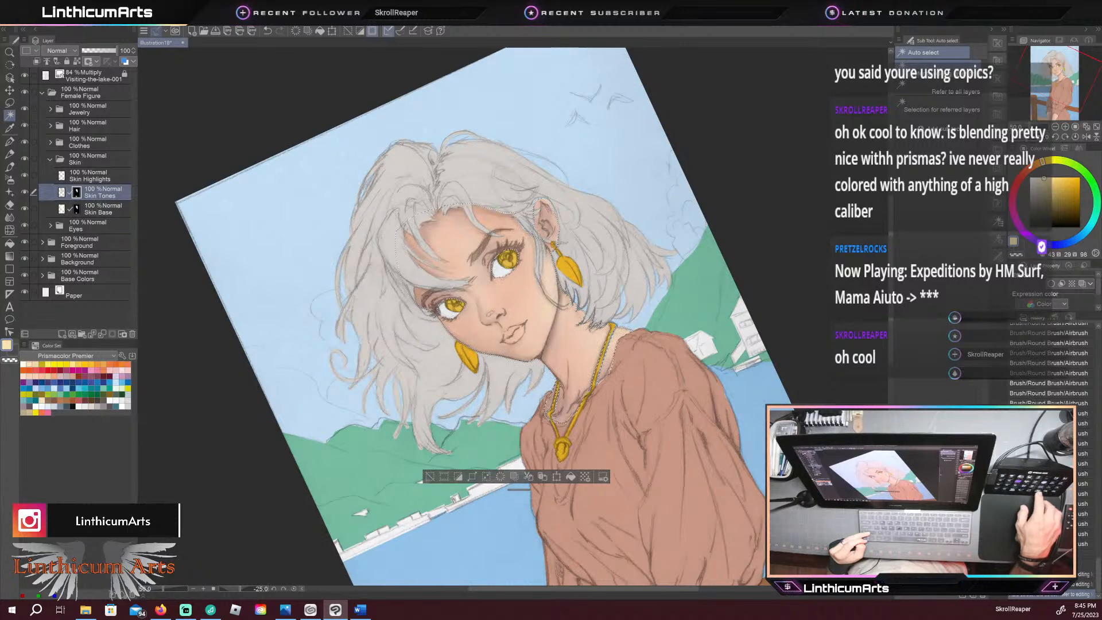
key(ctrl+@)
key(ctrl+minus)
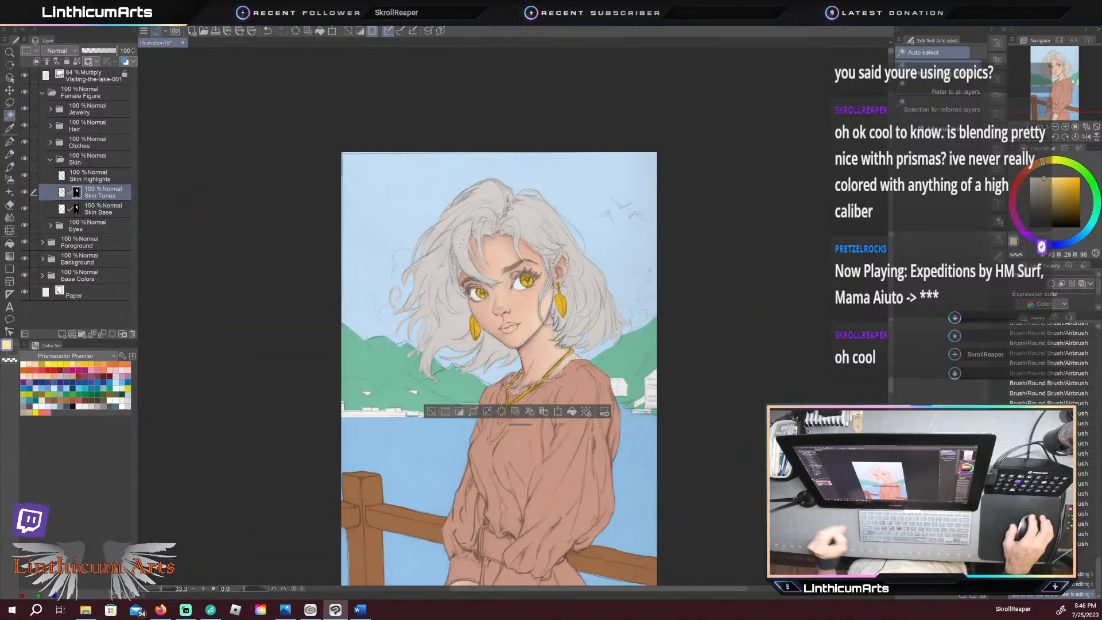
drag(441, 543, 423, 438)
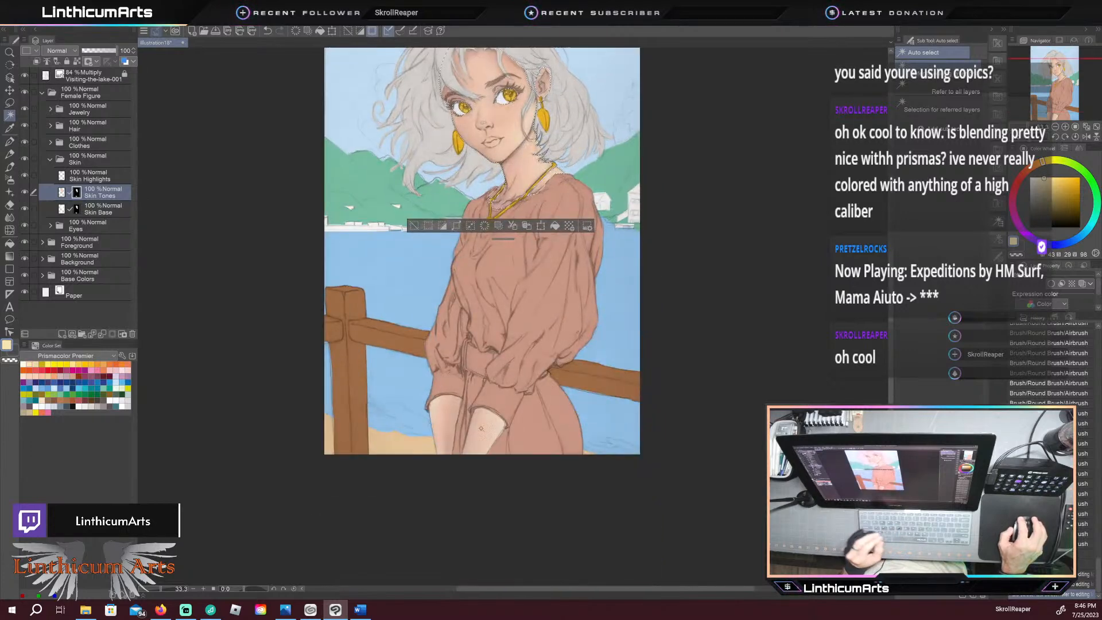
shift+click(436, 421)
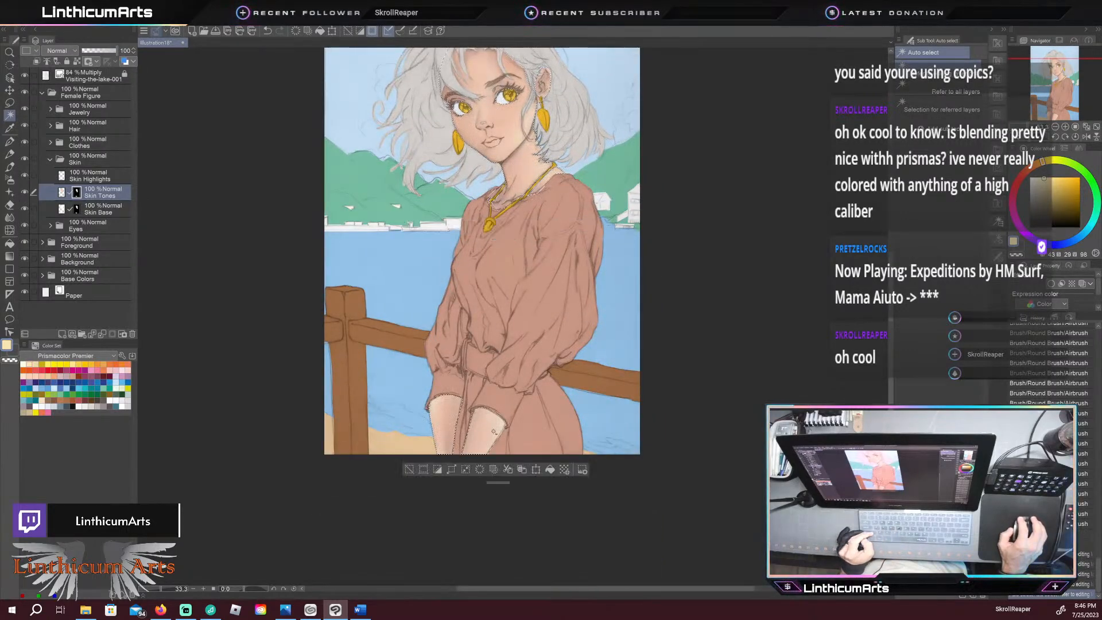
Step: Mask the Skin Highlights layer outside the current skin selection
click(89, 179)
right_click(89, 180)
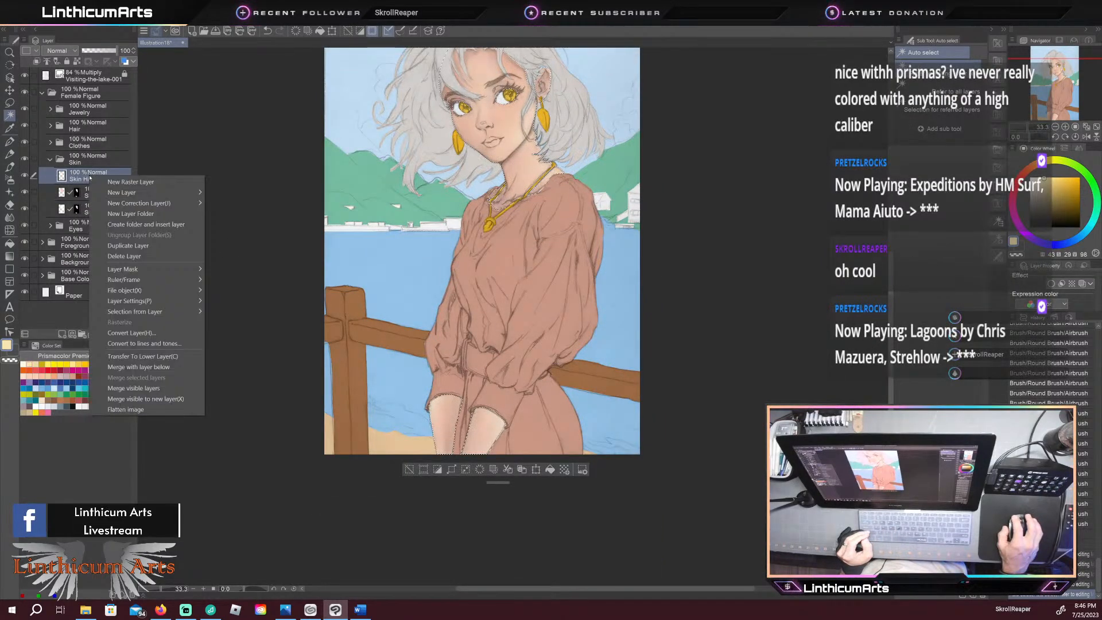
mouse_move(181, 266)
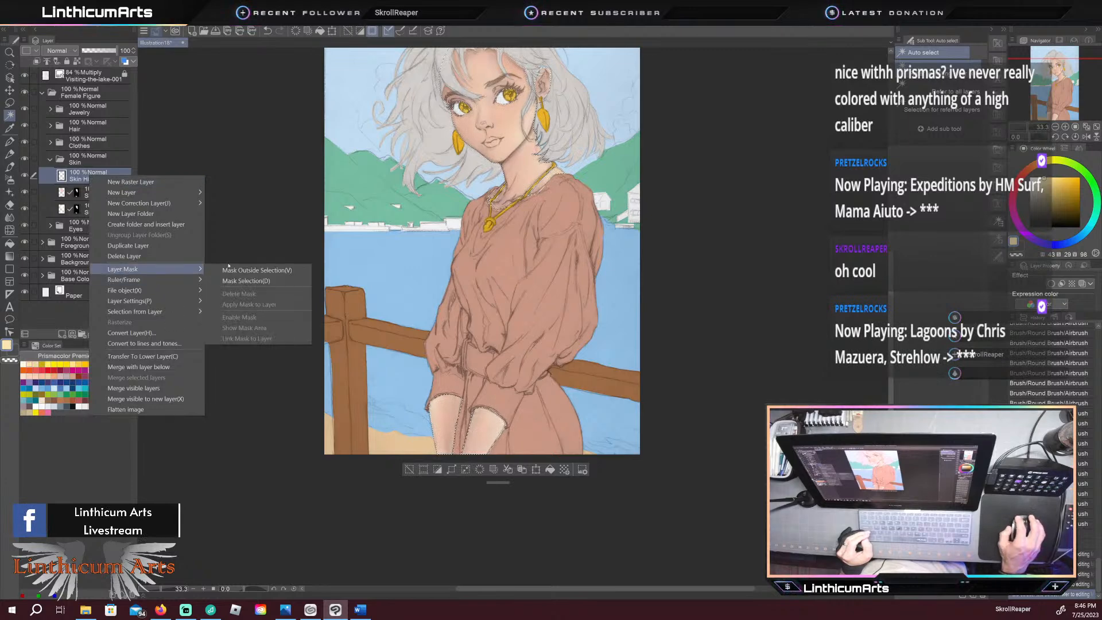
click(233, 269)
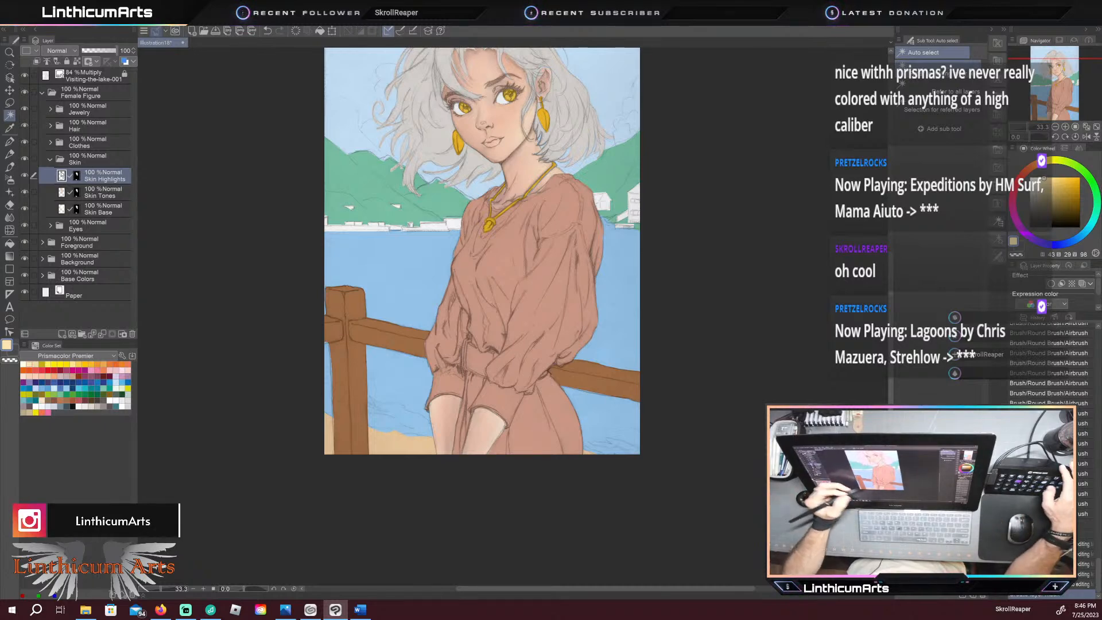
Step: Soften the shading on the cheek near the jaw on the Skin Tones layer with the Blend sub tool
key(ctrl+plus)
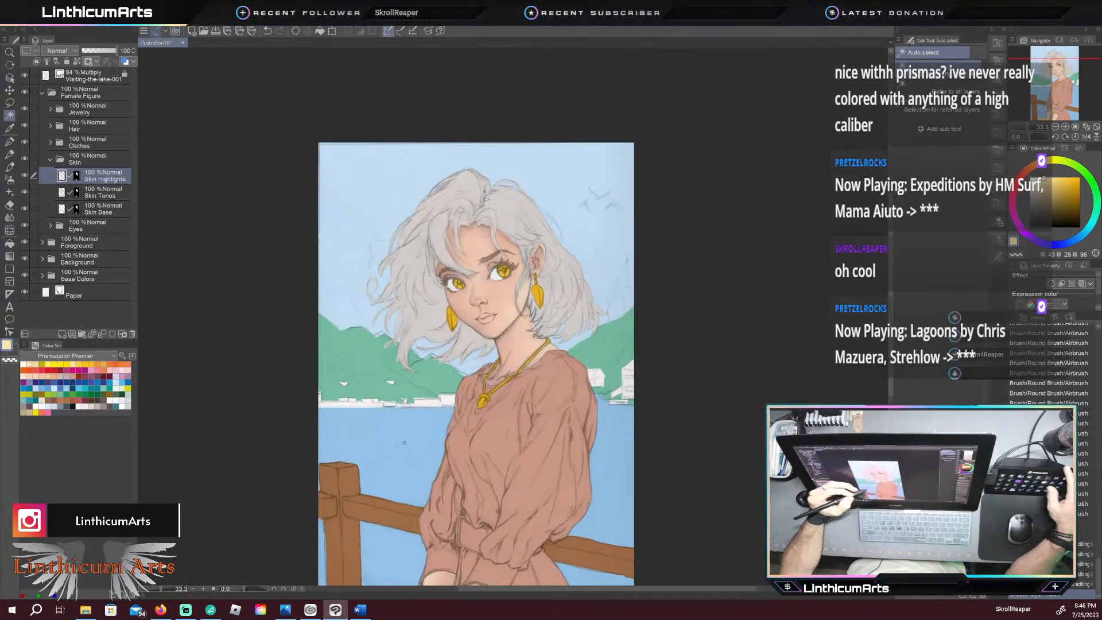
key(ctrl+plus)
drag(543, 248, 423, 425)
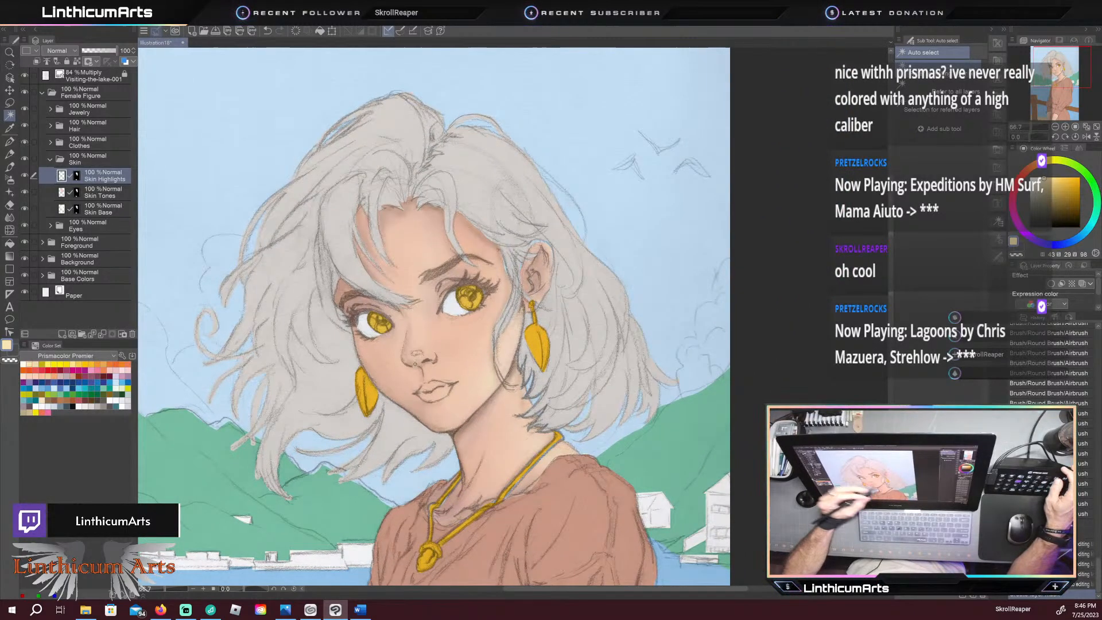
click(102, 192)
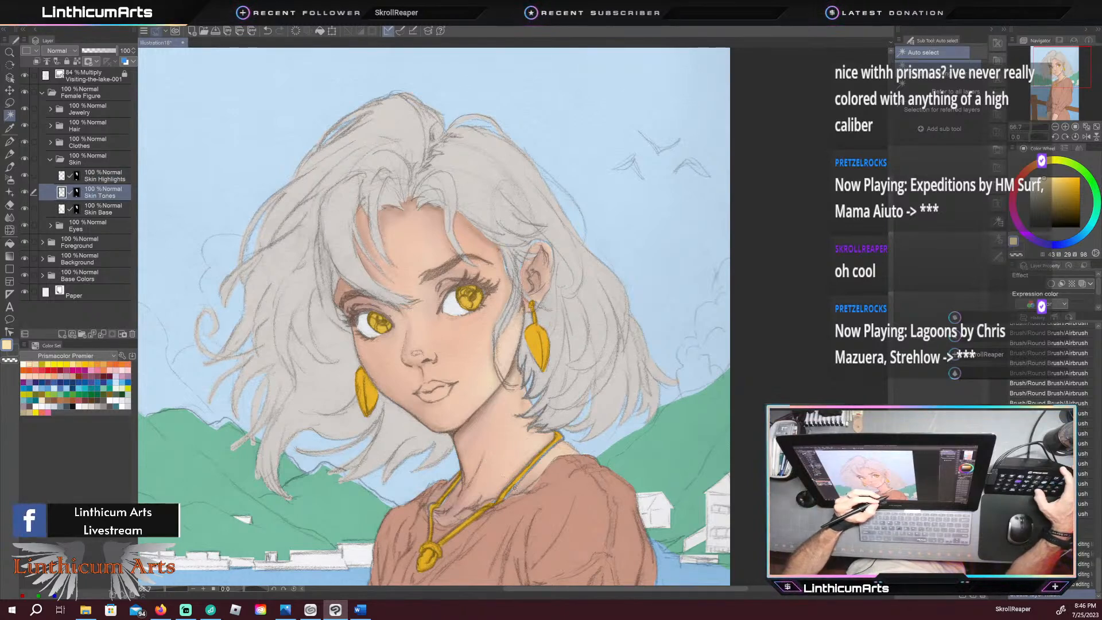
key(j)
key(j)
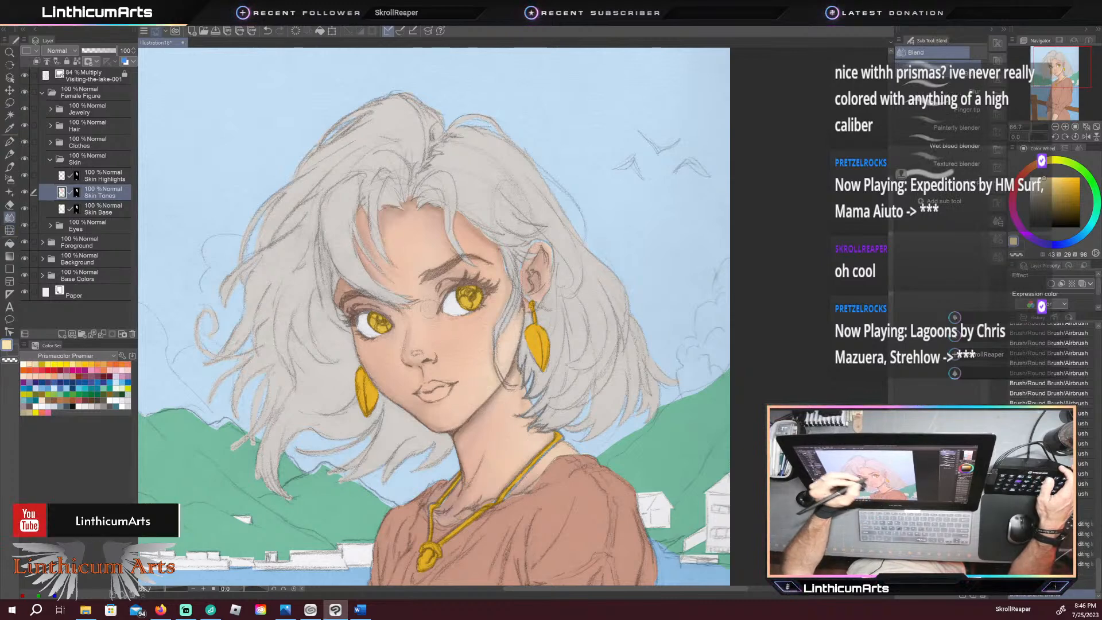
drag(485, 372, 482, 379)
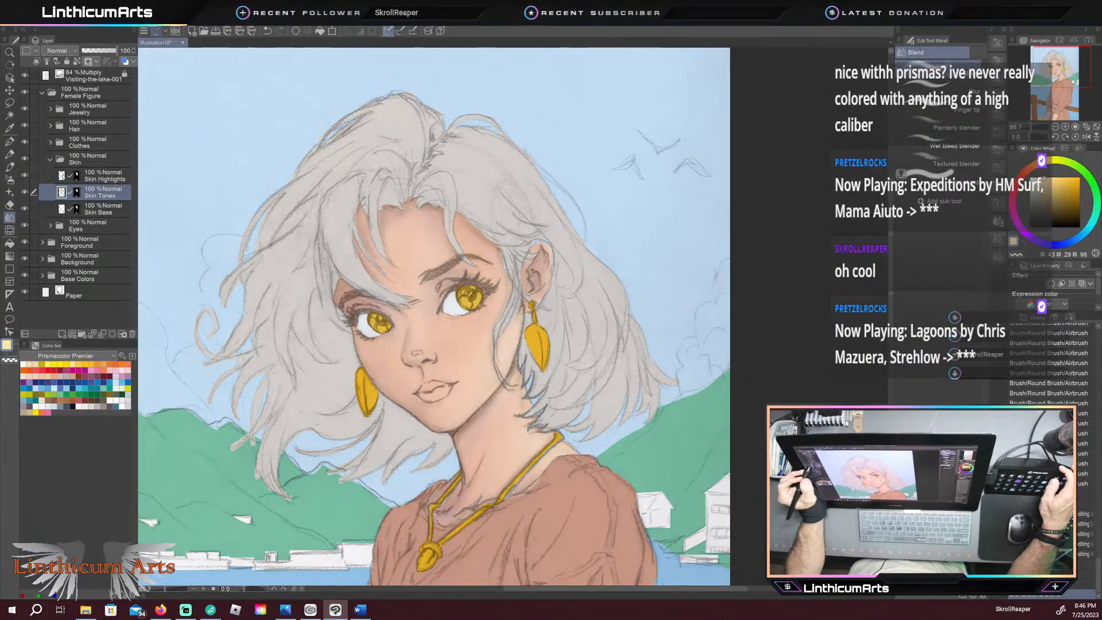
Step: On the Skin Highlights layer, lasso a highlight area along the edge of the cheek and jaw beside the ear
click(58, 177)
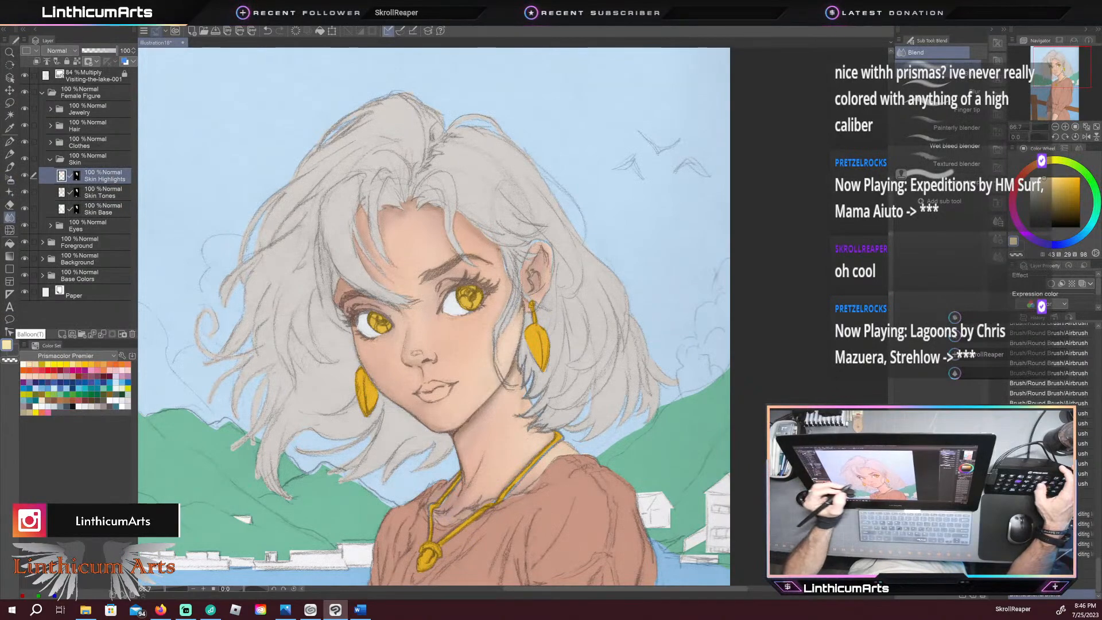
key(b)
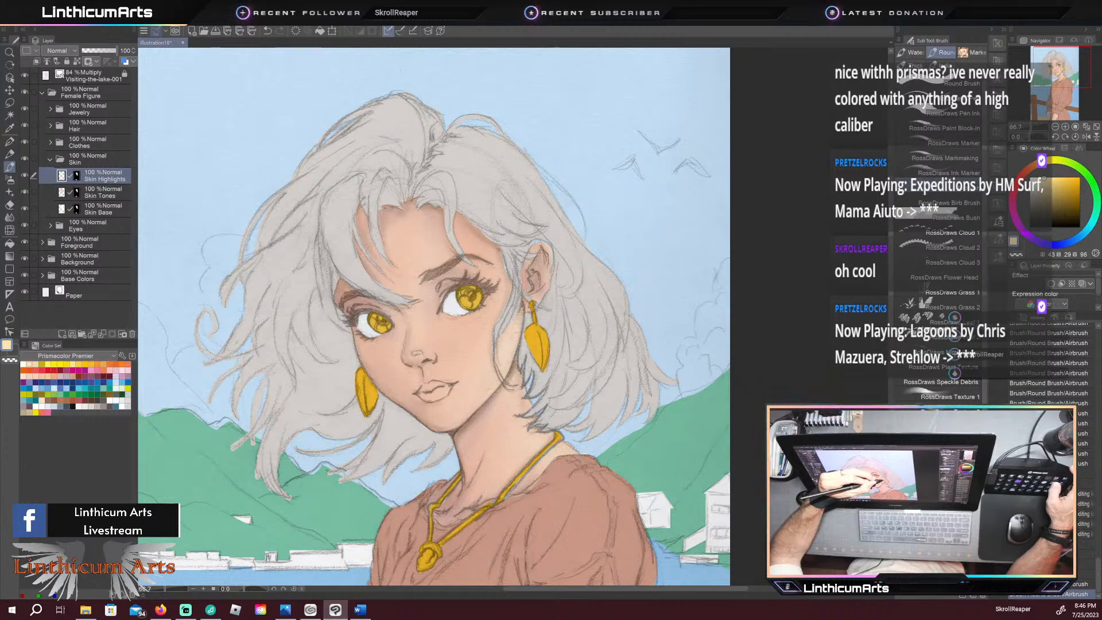
drag(491, 384, 499, 371)
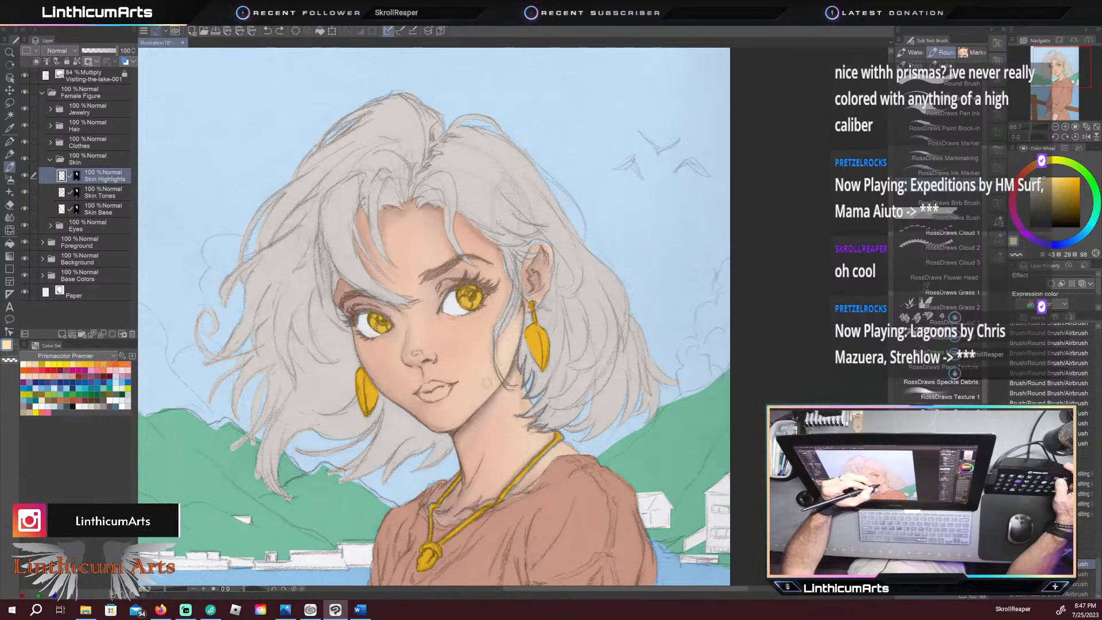
key(m)
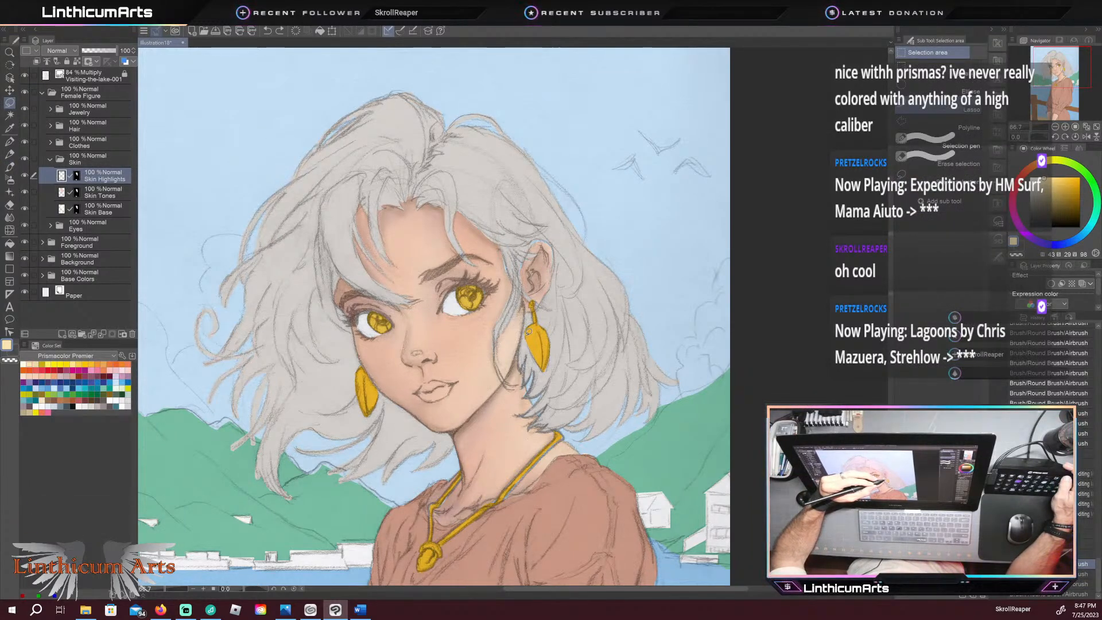
drag(492, 388, 501, 384)
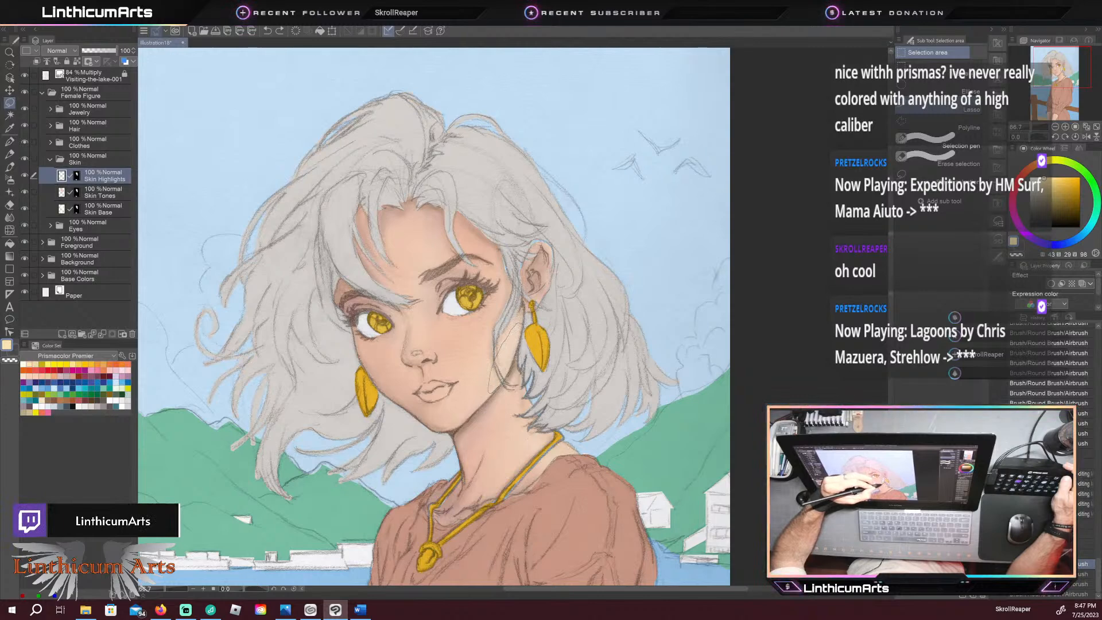
drag(524, 348, 526, 305)
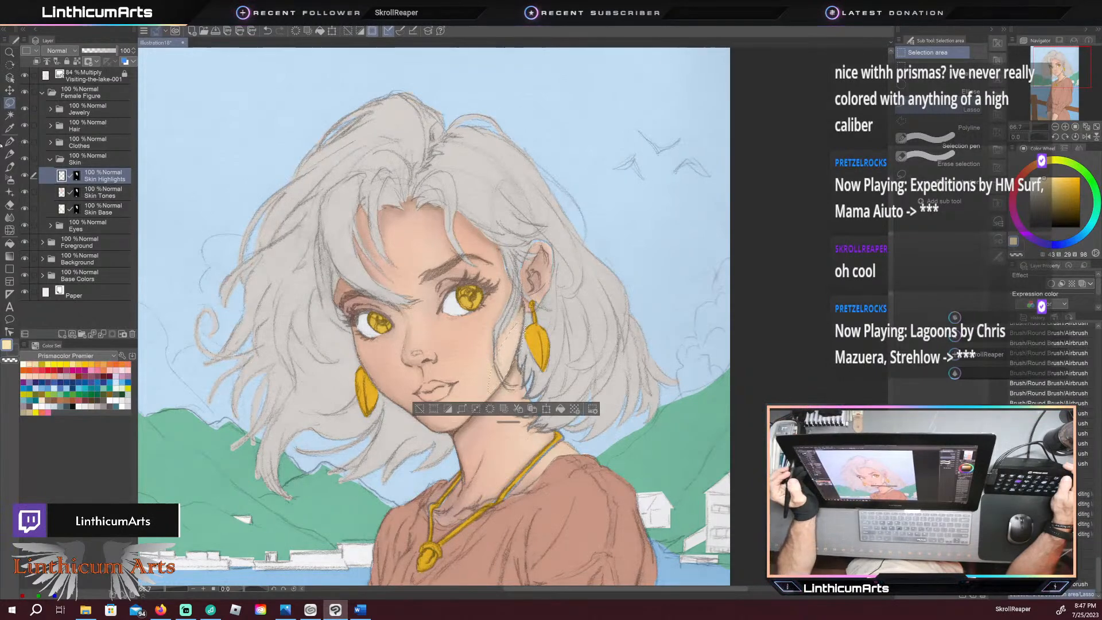
Step: Try airbrushing a pale yellow highlight inside the selected cheek and jaw area
key(b)
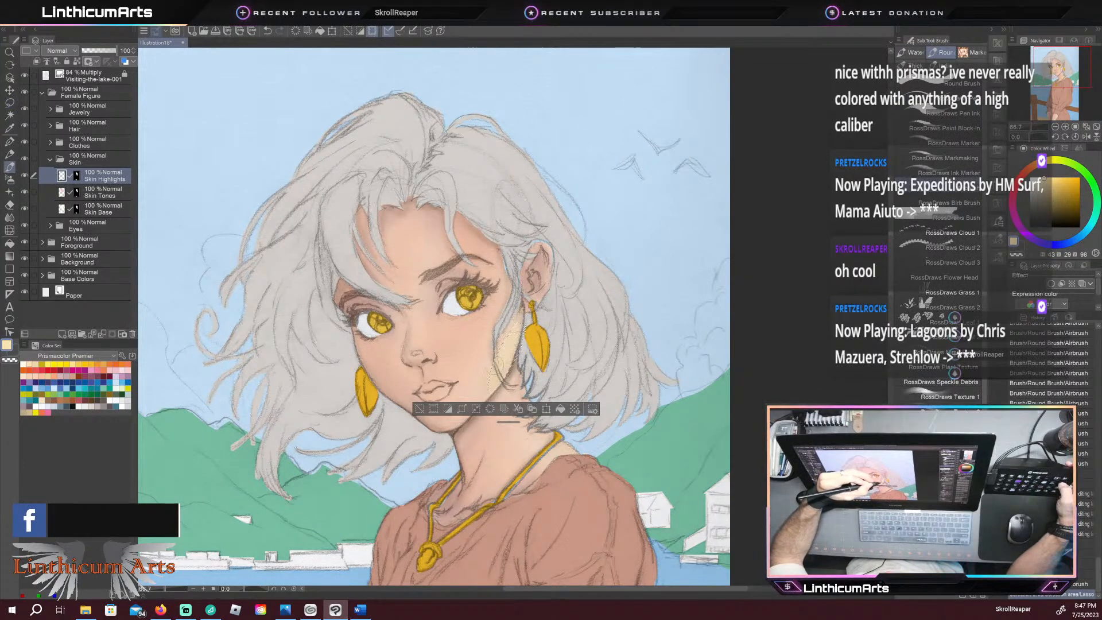
key(ctrl+d)
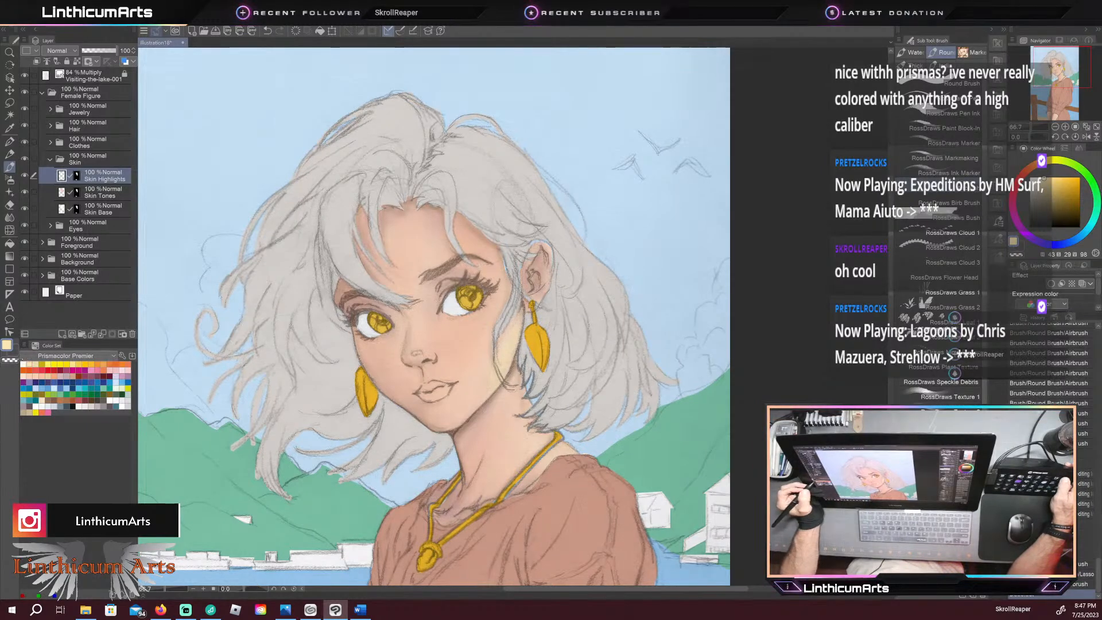
drag(517, 315, 494, 396)
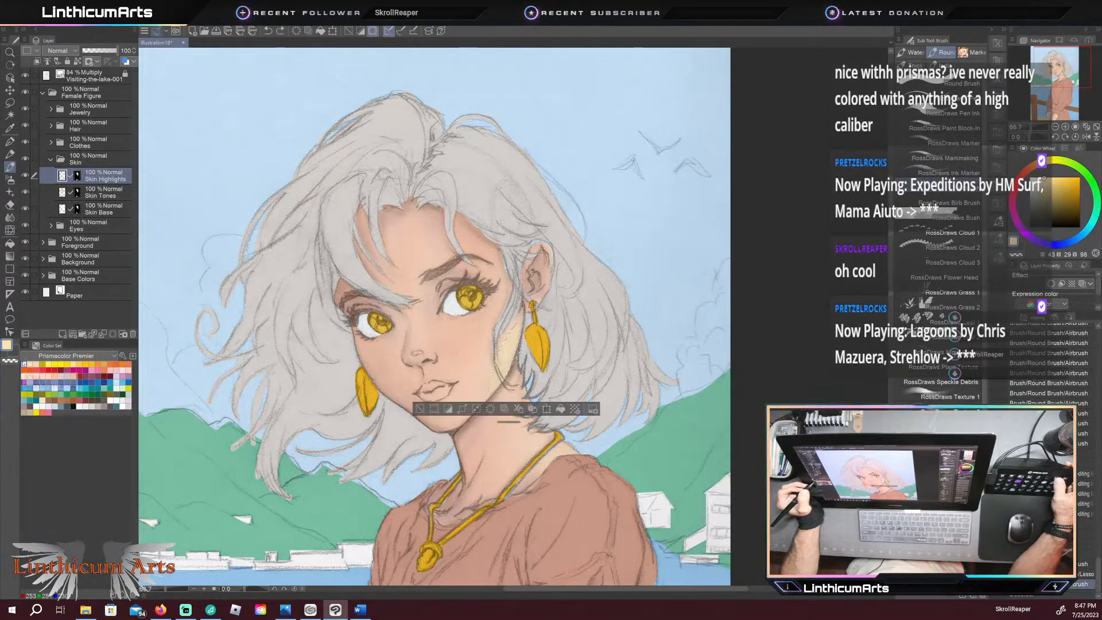
key(ctrl+z)
key(ctrl+y)
Step: Airbrush the selected cheek and jaw area with pale cream and pale yellow Prismacolor tones, and clear the selection
click(23, 362)
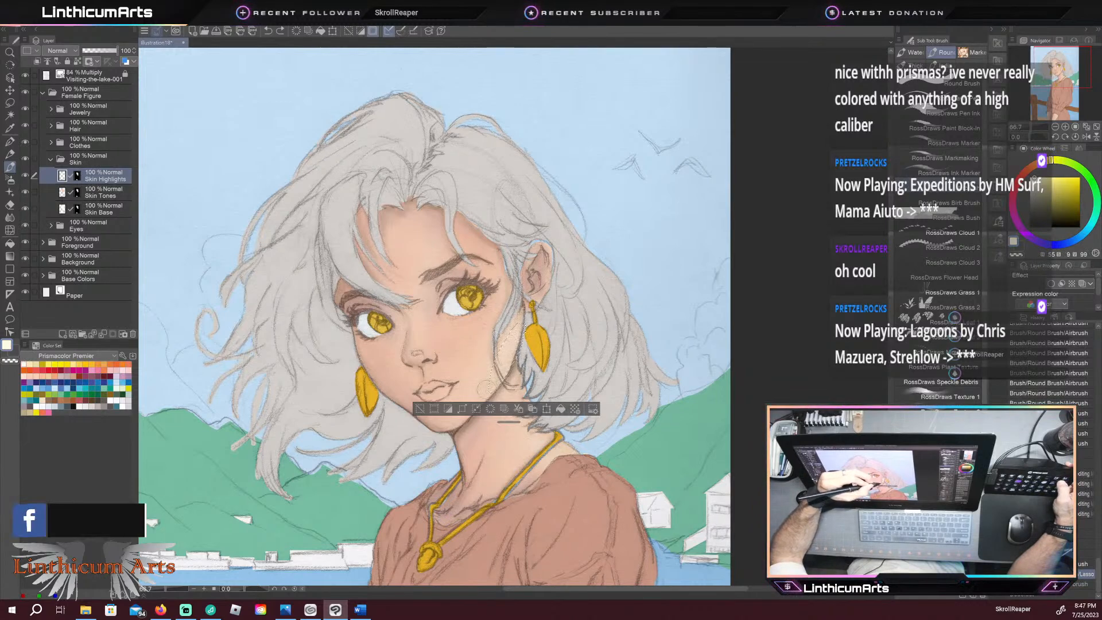
drag(487, 386, 483, 393)
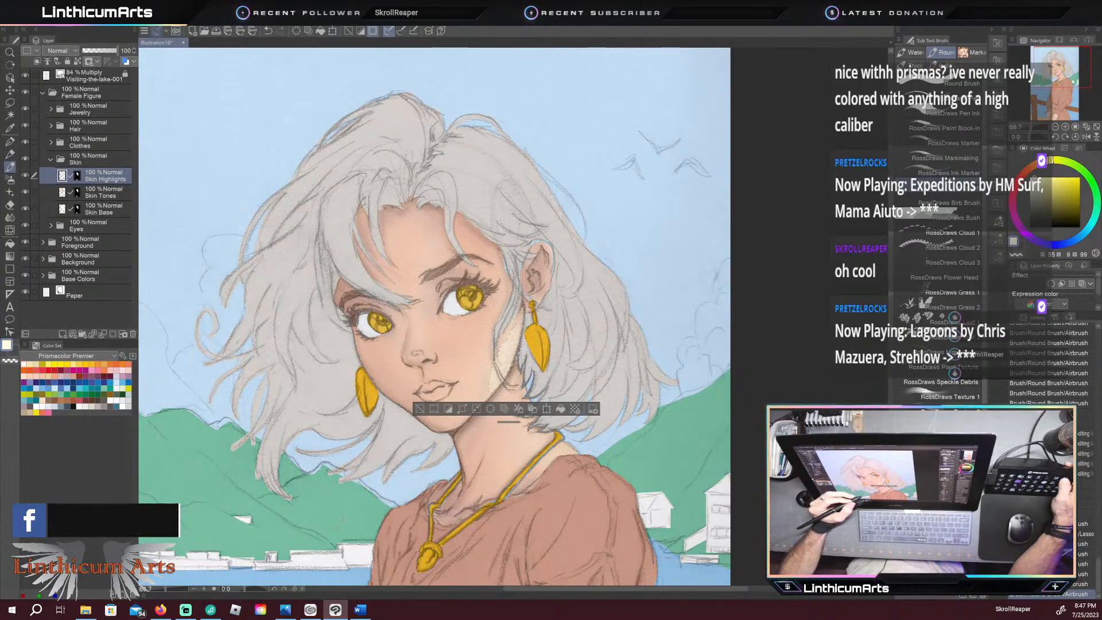
click(24, 364)
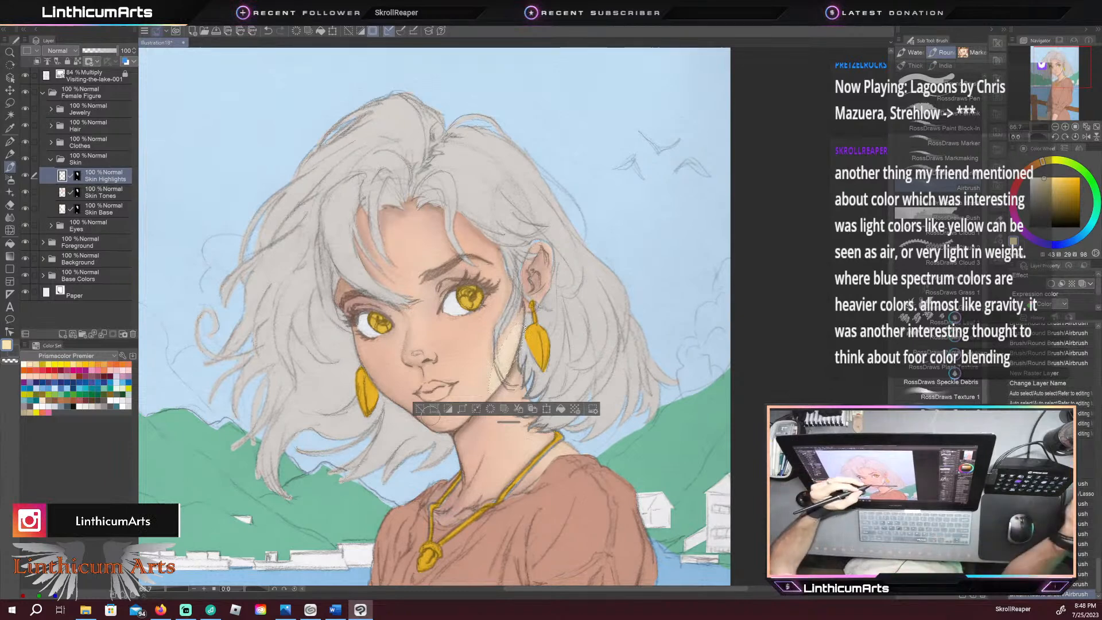
key(ctrl+d)
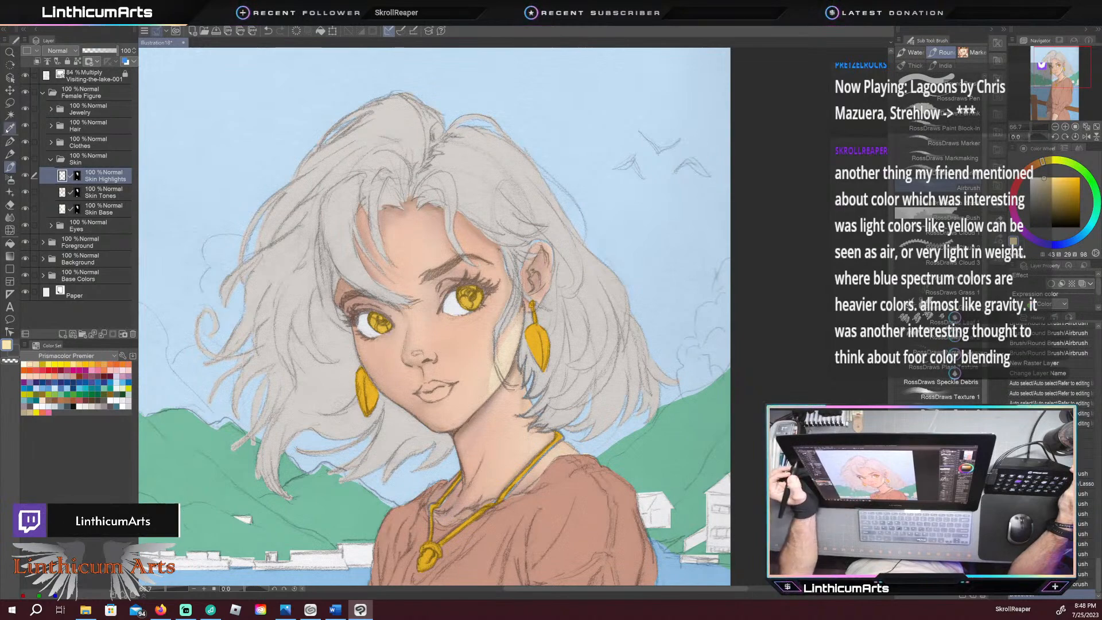
Step: Try extending the highlight inward on the cheek with a lassoed patch airbrushed in pale cream and pale yellow
click(9, 104)
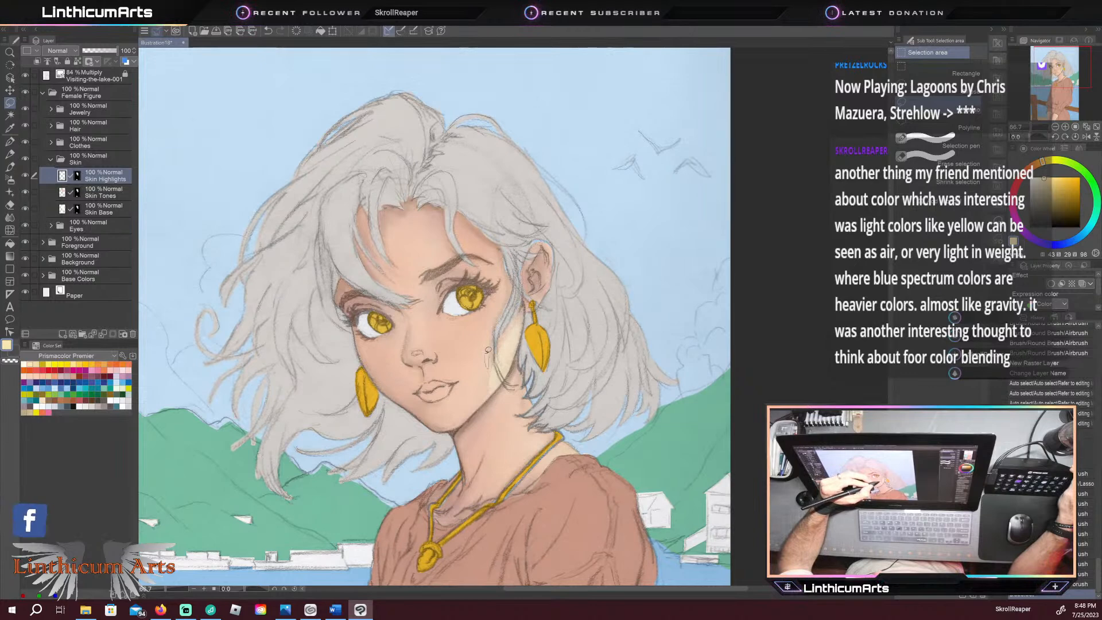
drag(488, 358, 480, 347)
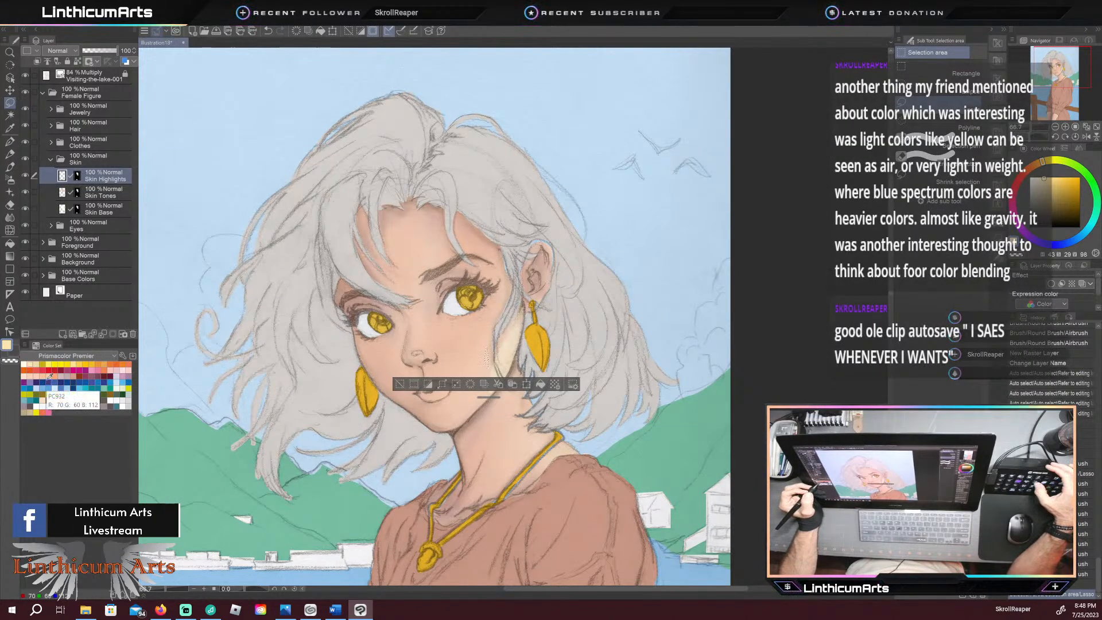
key(b)
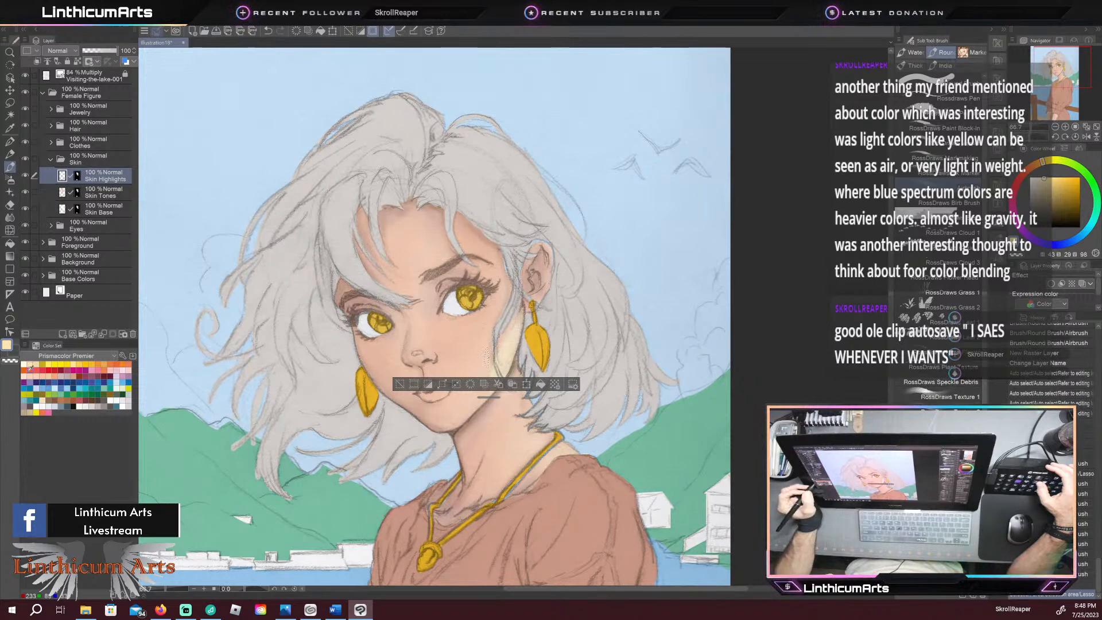
click(126, 375)
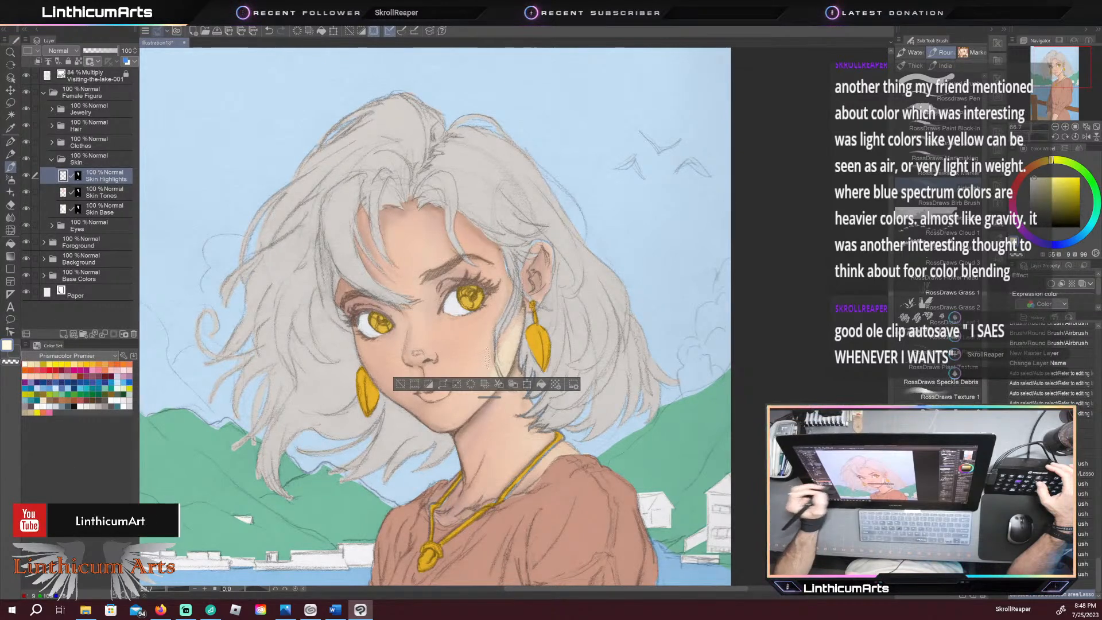
drag(488, 348, 488, 368)
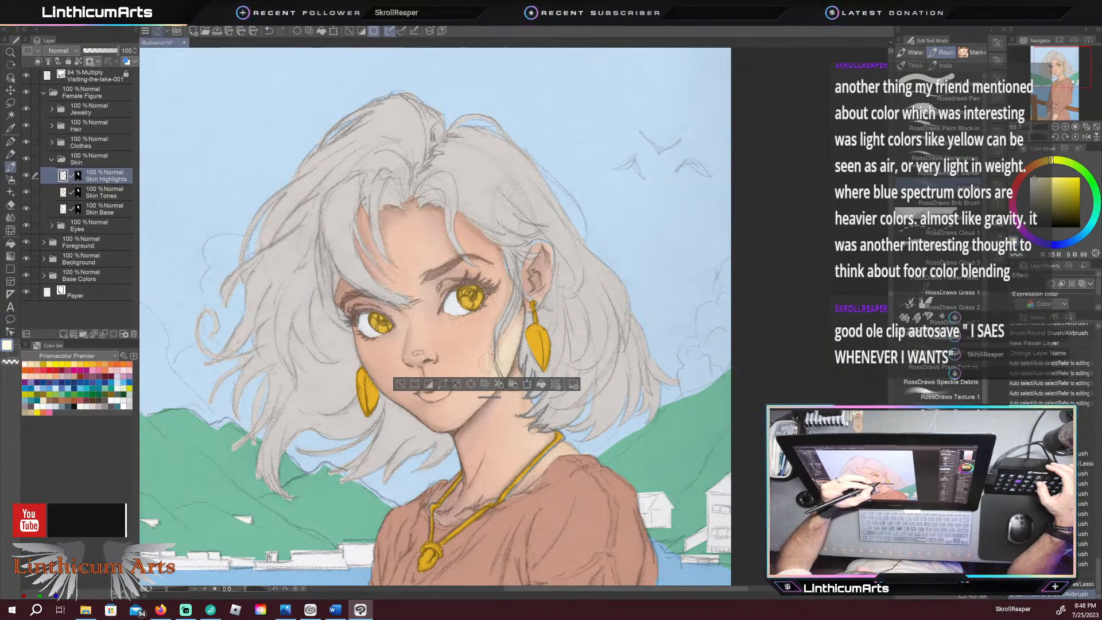
click(10, 344)
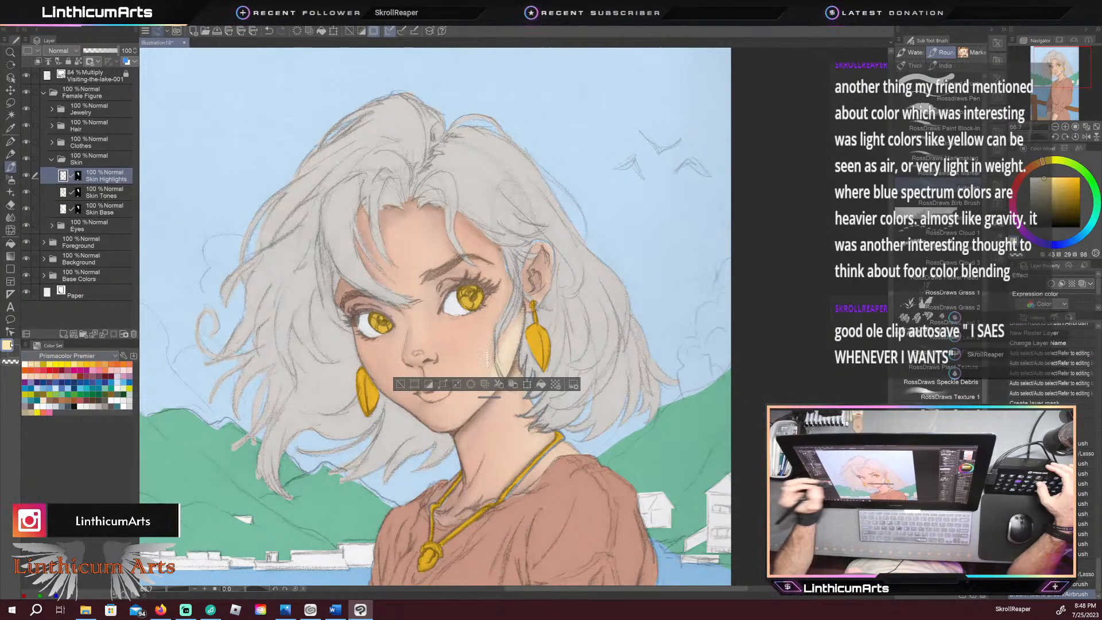
drag(484, 354, 487, 368)
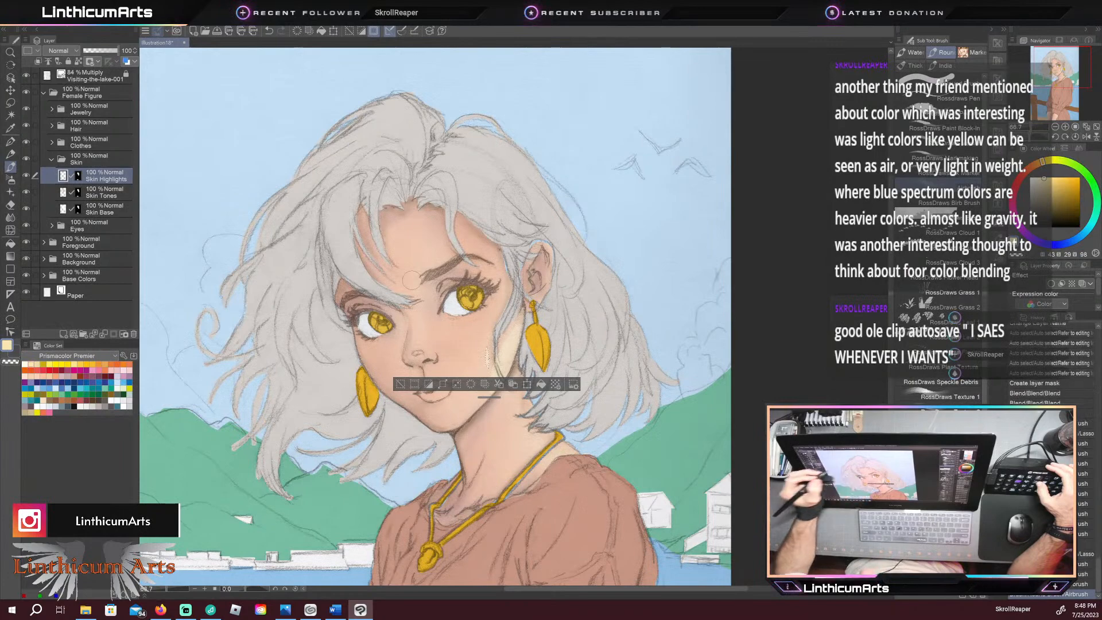
key(ctrl+d)
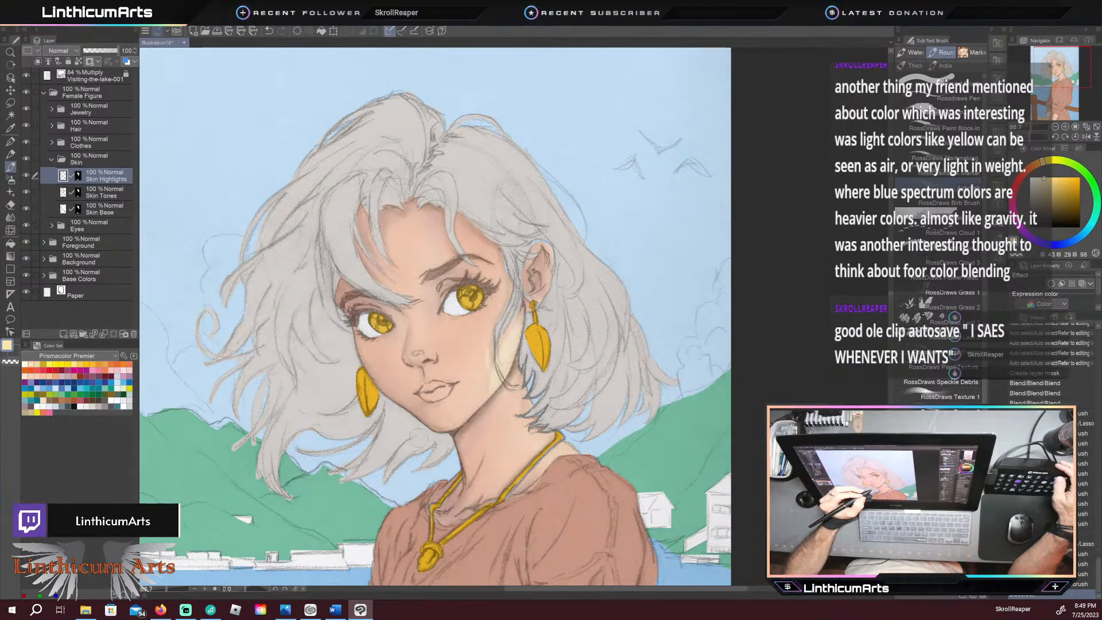
Step: Undo the airbrush strokes and lasso selection of the extra cheek patch
key(ctrl+z)
key(ctrl+z)
key(ctrl+z)
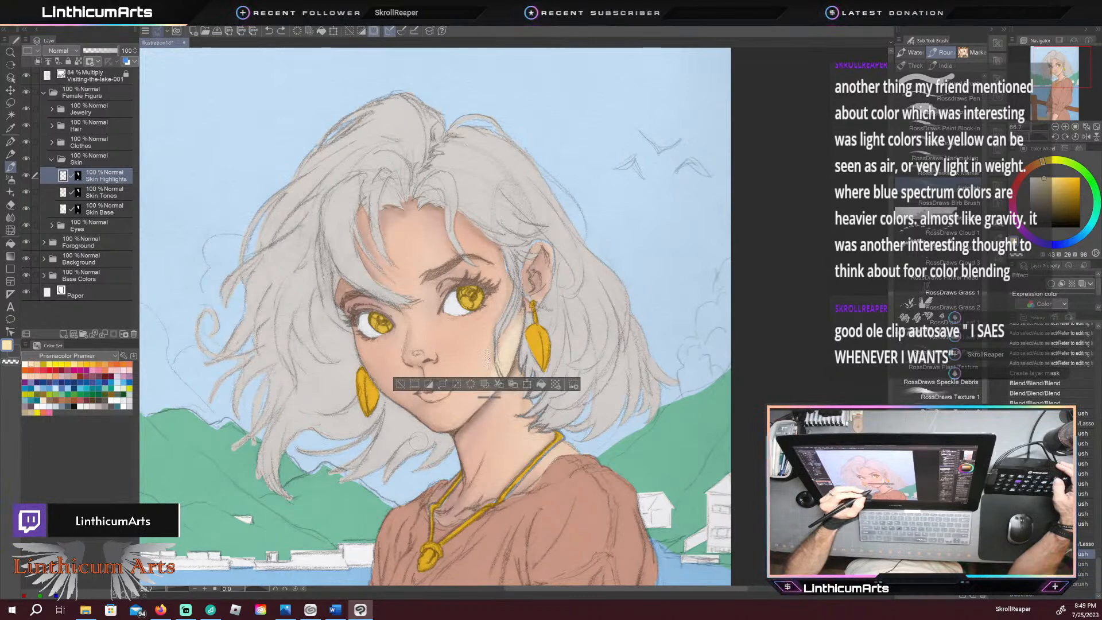
key(ctrl+z)
key(ctrl+z)
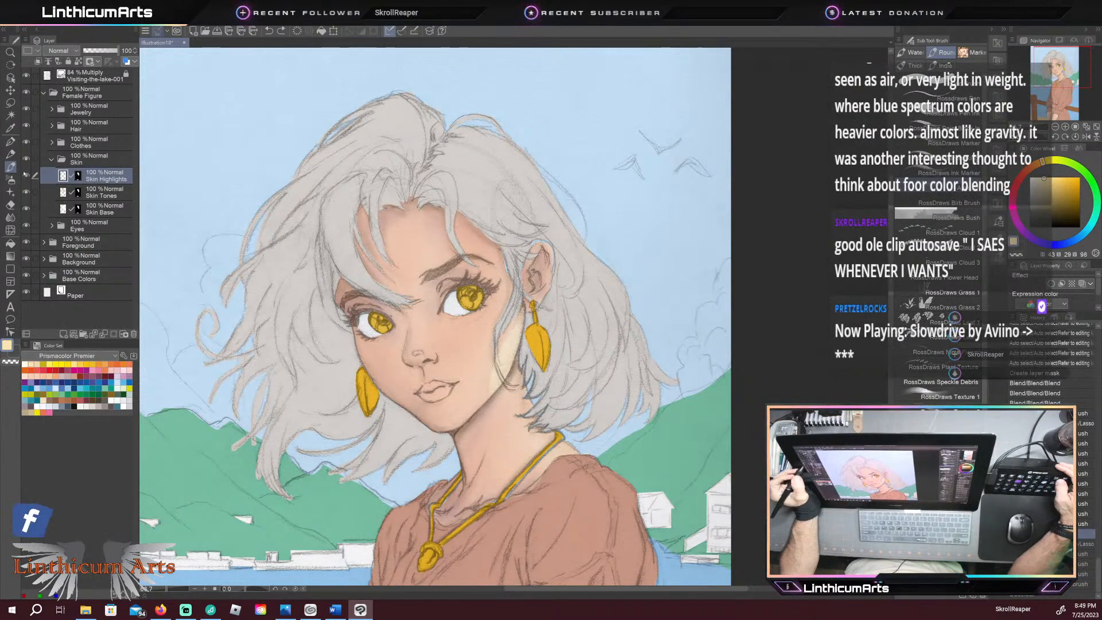
Step: Lasso the small highlight shape on the tip of the nose and choose pale cream for the Airbrush
click(11, 102)
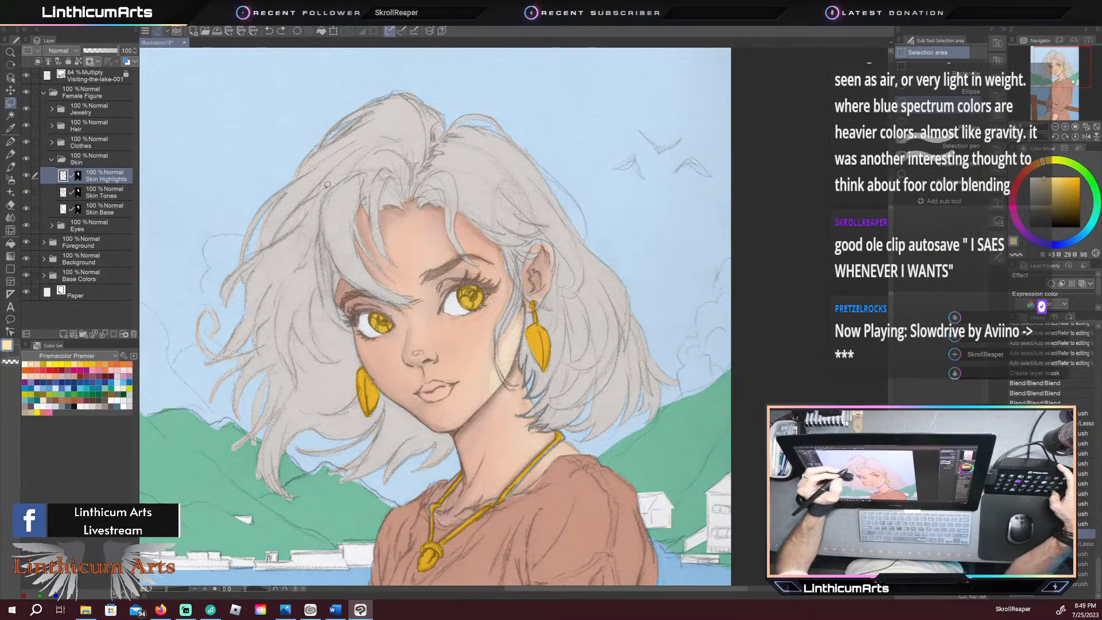
key(ctrl+plus)
key(ctrl+plus)
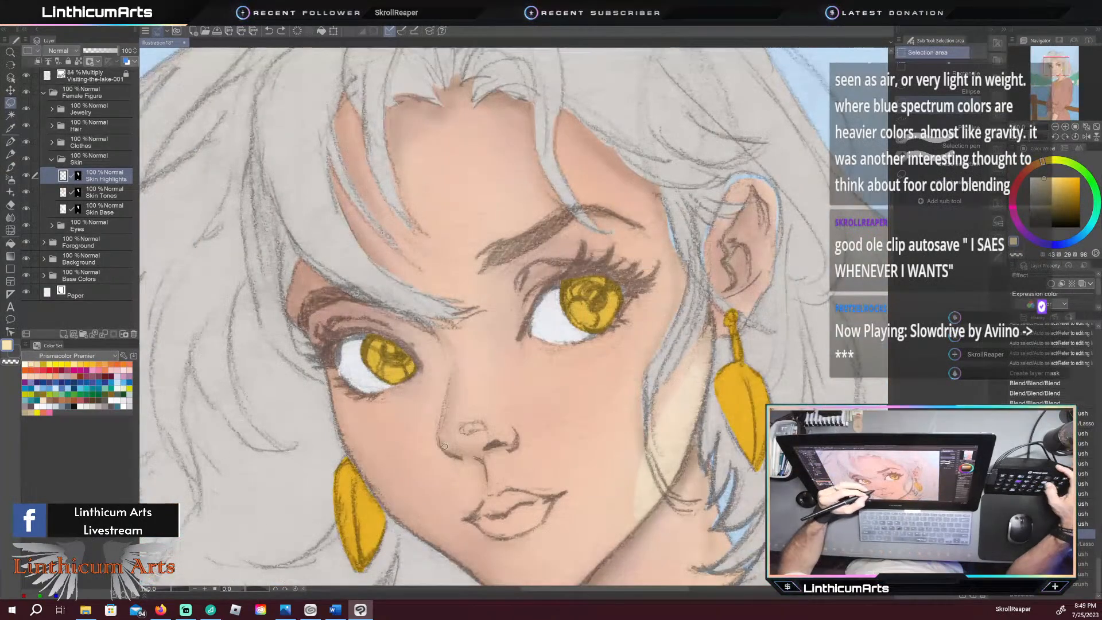
drag(442, 436, 439, 398)
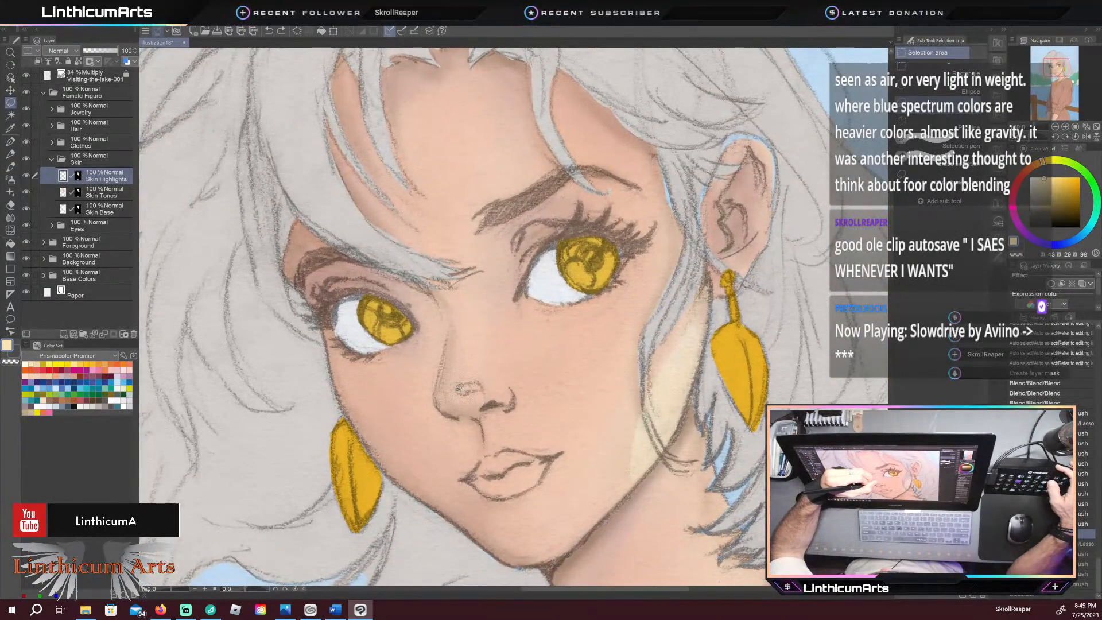
drag(470, 390, 461, 388)
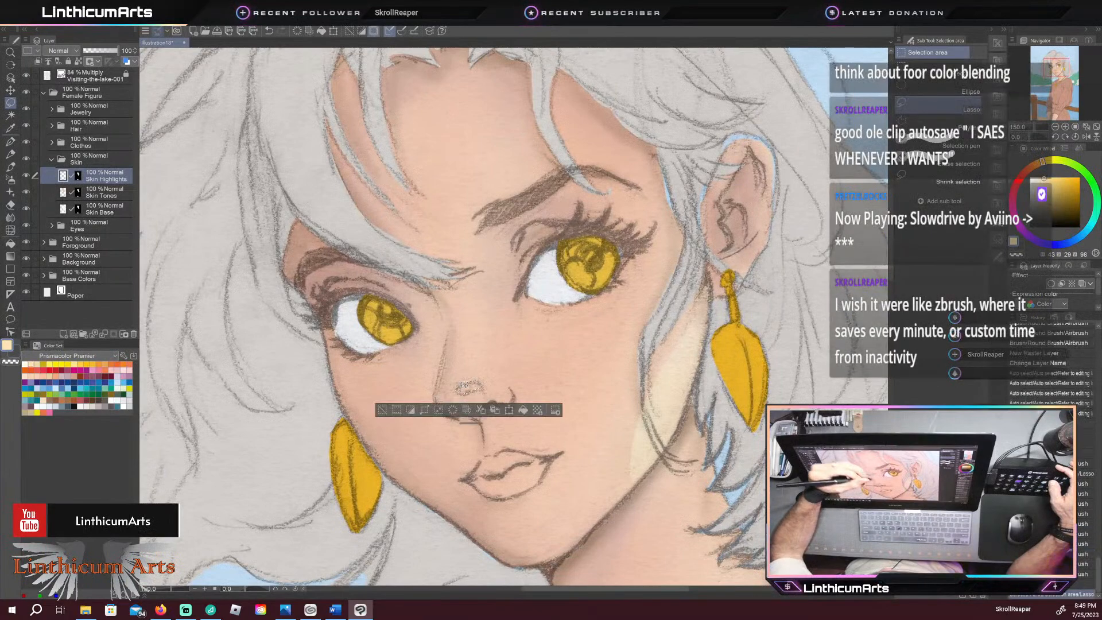
key(b)
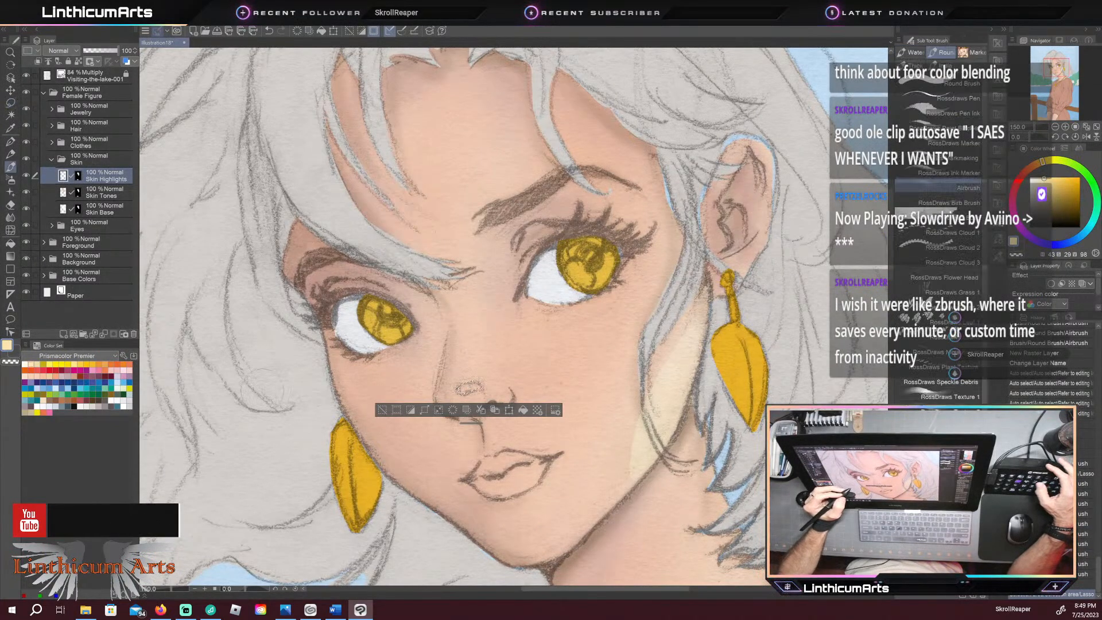
click(25, 364)
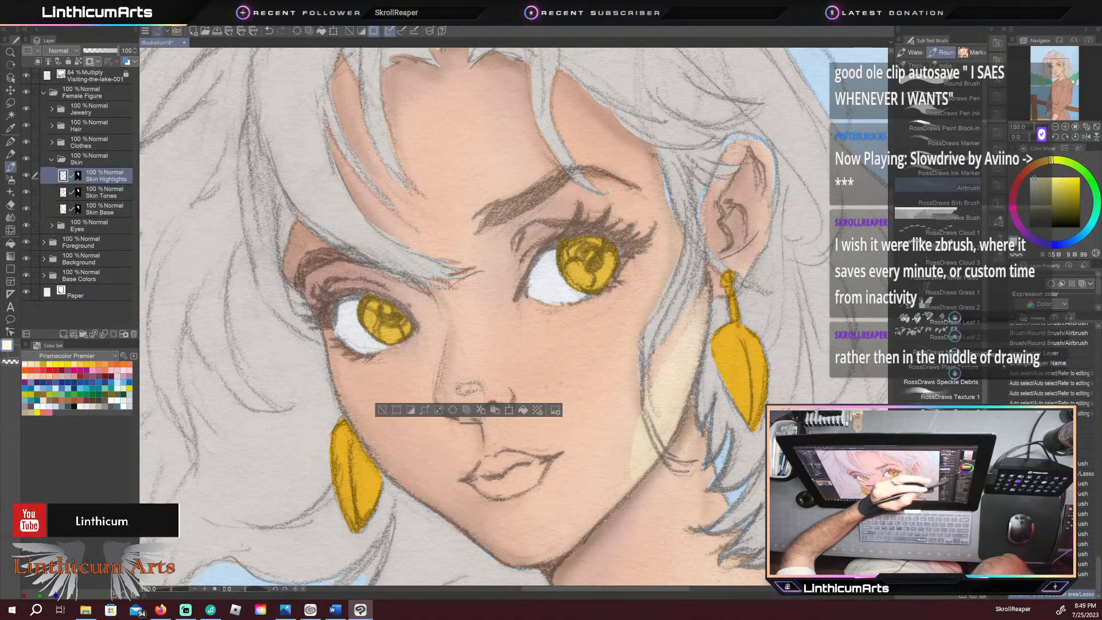
Step: Check the timelapse recording option of the illustration
click(10, 18)
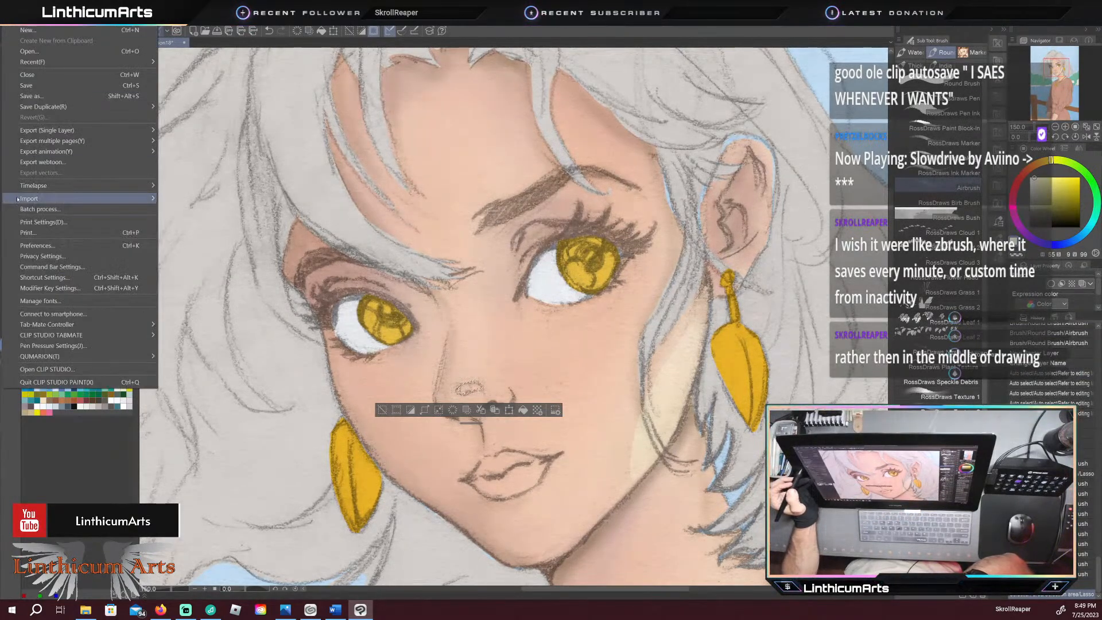
mouse_move(73, 190)
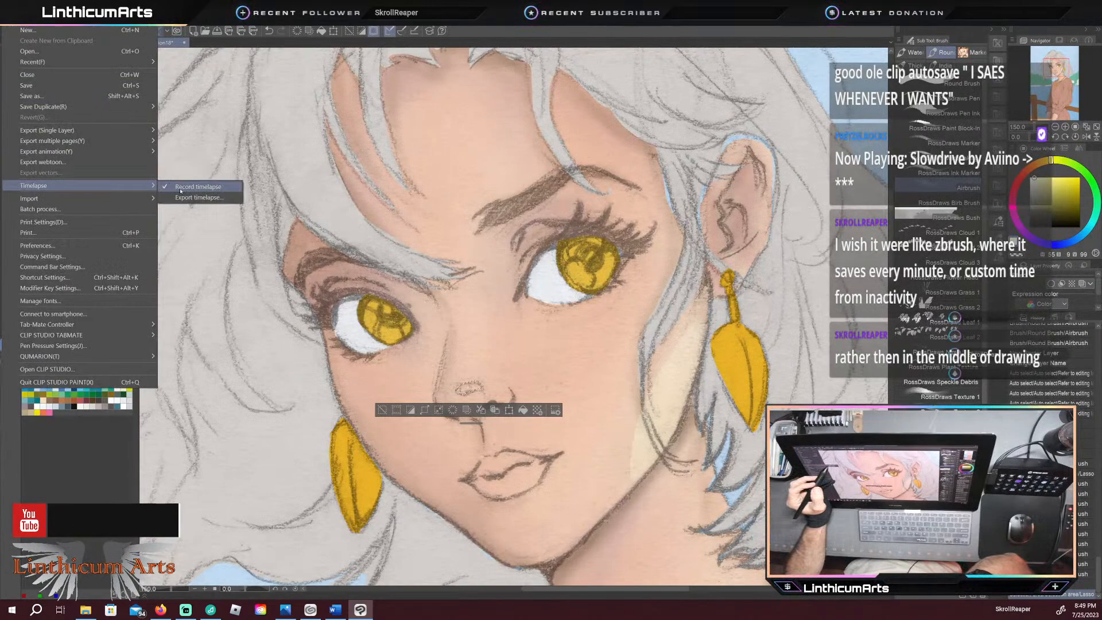
click(10, 18)
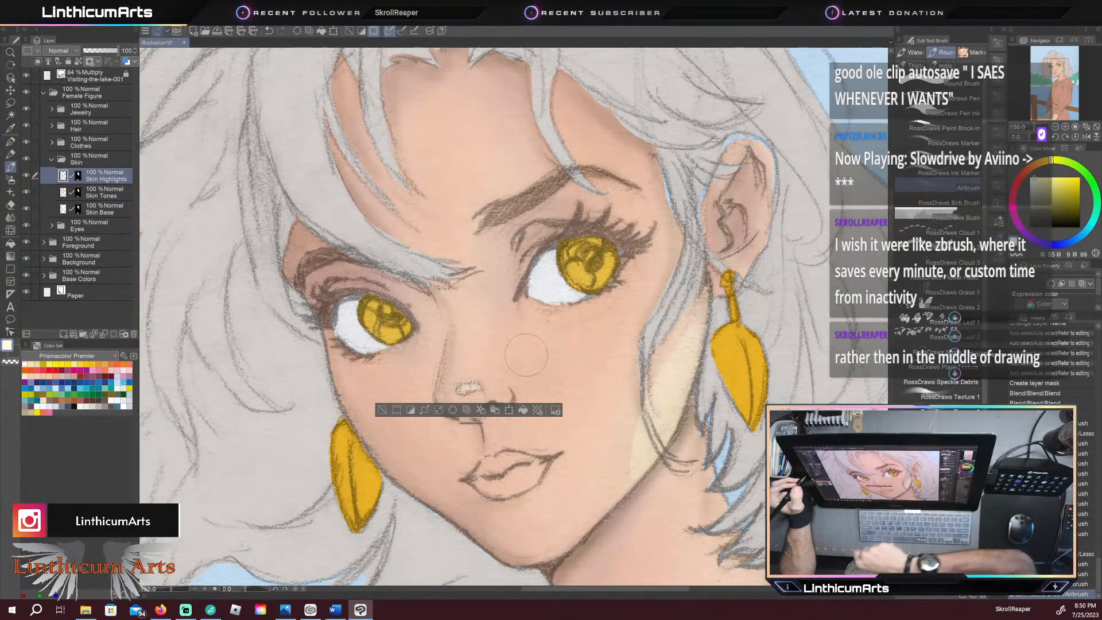
Step: Airbrush the selected nose-tip highlight with pale yellow and clear the selection
click(26, 363)
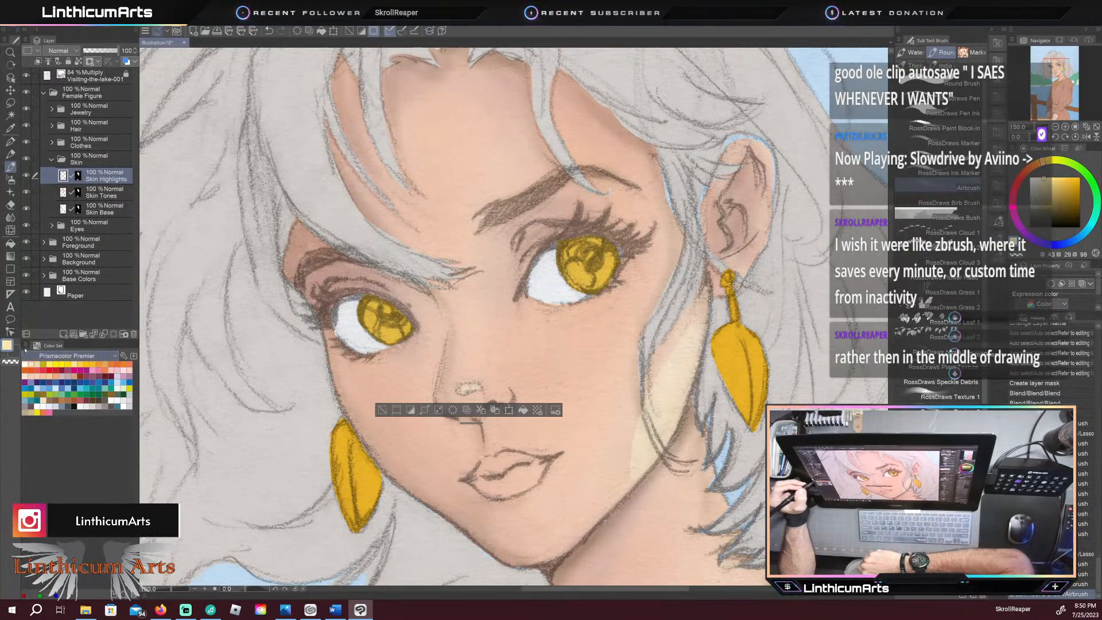
drag(466, 396, 472, 391)
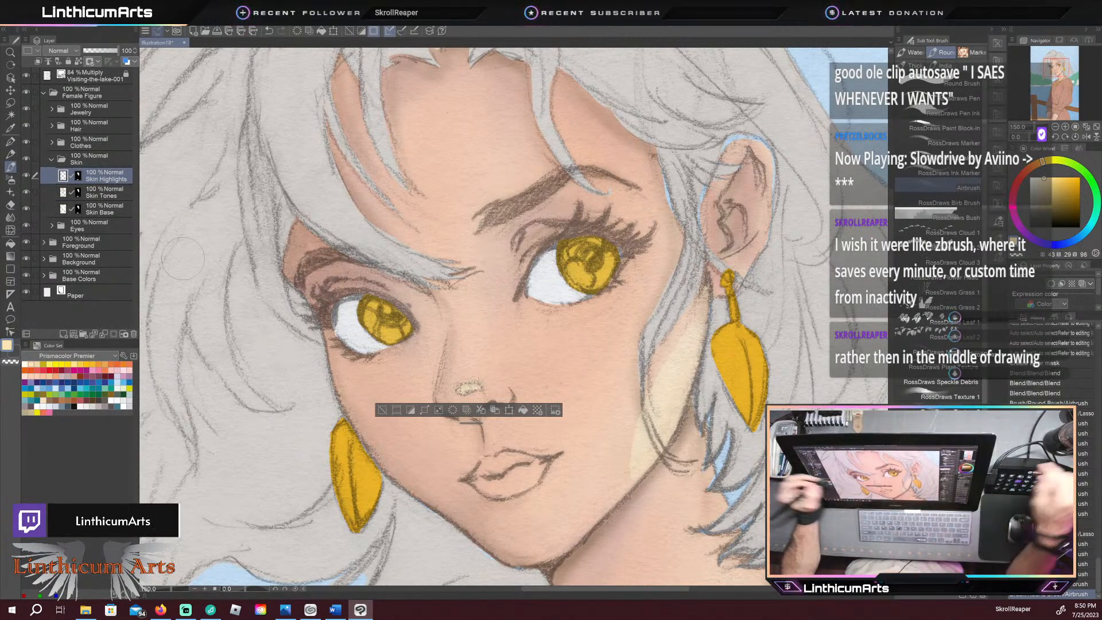
key(ctrl+d)
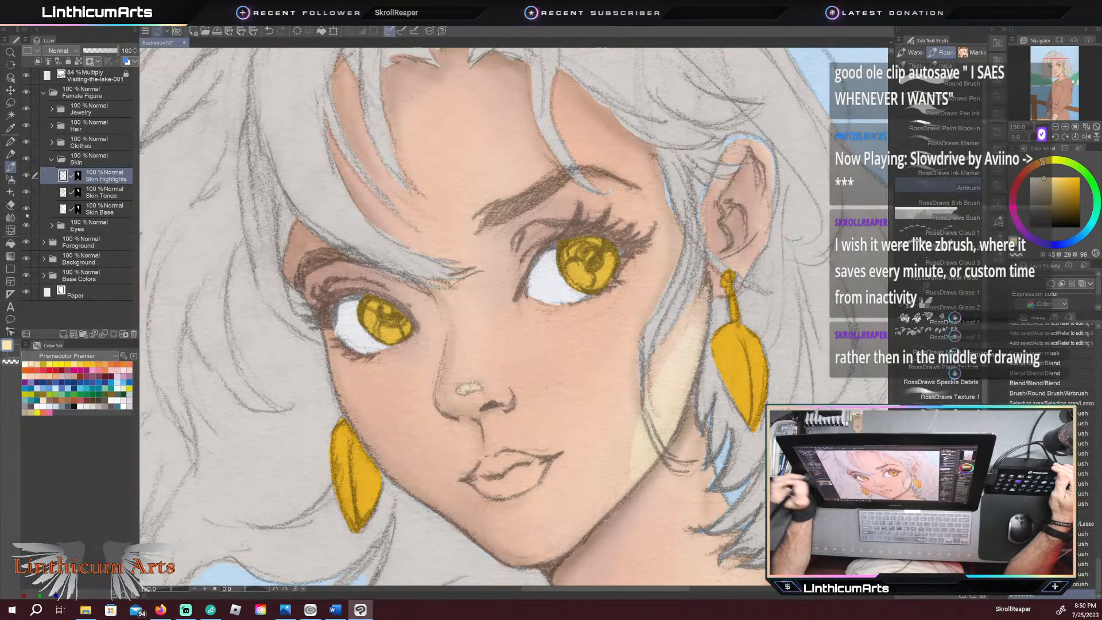
Step: Lasso a small highlight on the cheek beside the hair strand, airbrush it in pale cream and clear the selection
key(m)
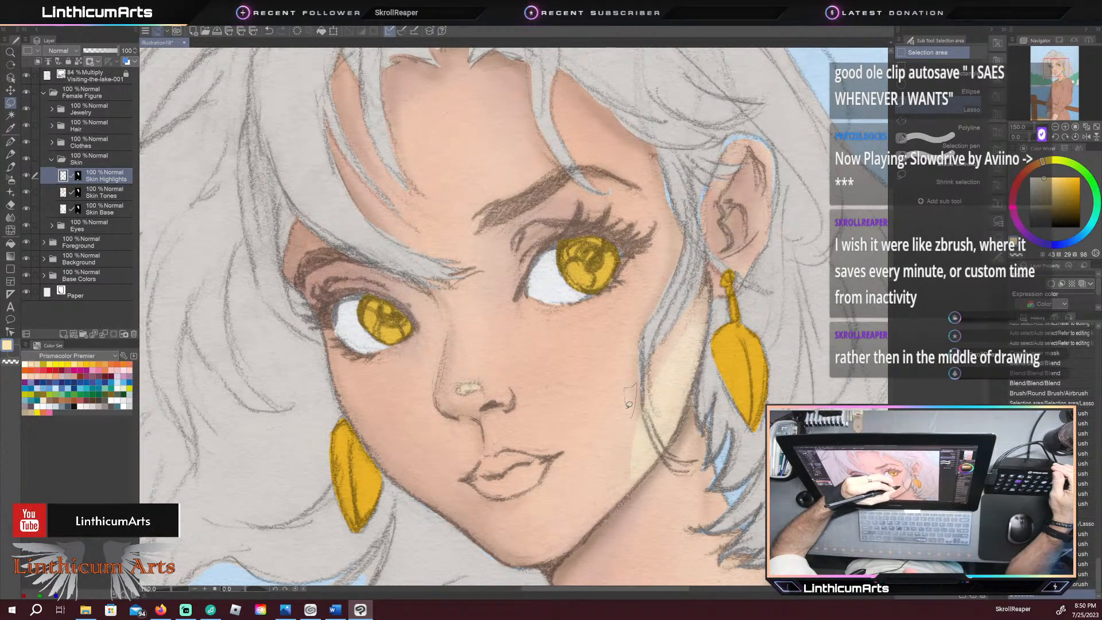
drag(631, 405, 630, 398)
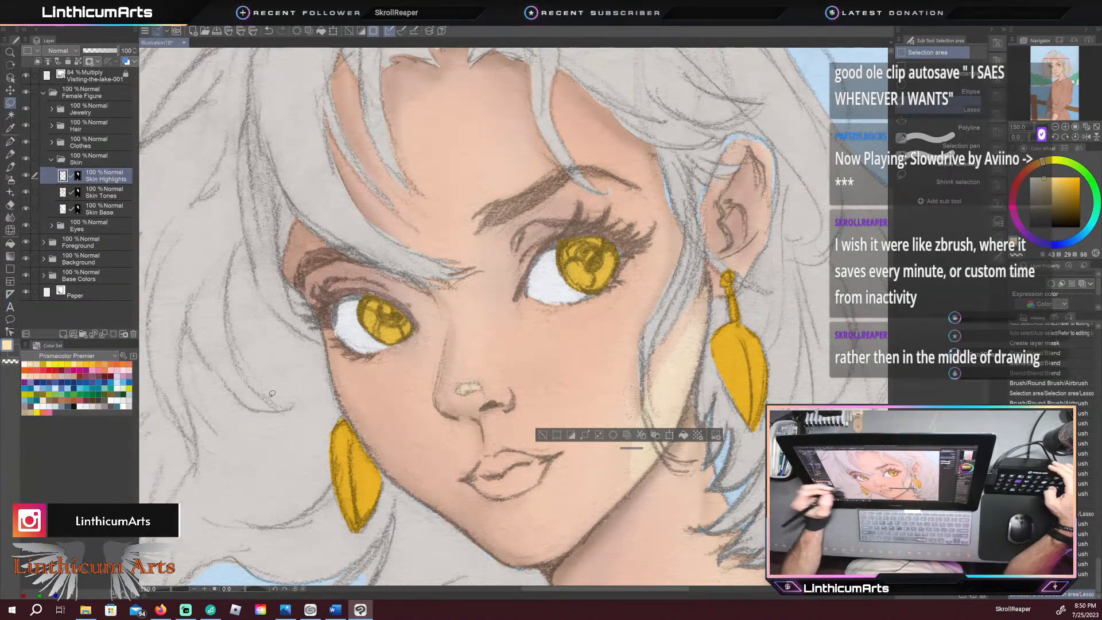
key(b)
drag(632, 386, 630, 409)
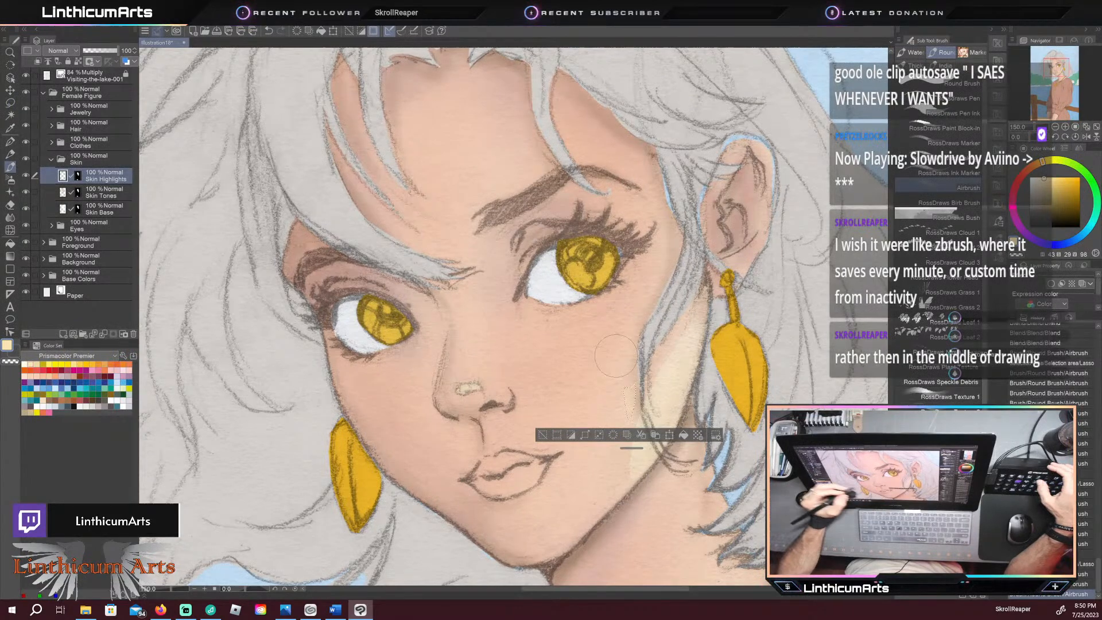
click(25, 364)
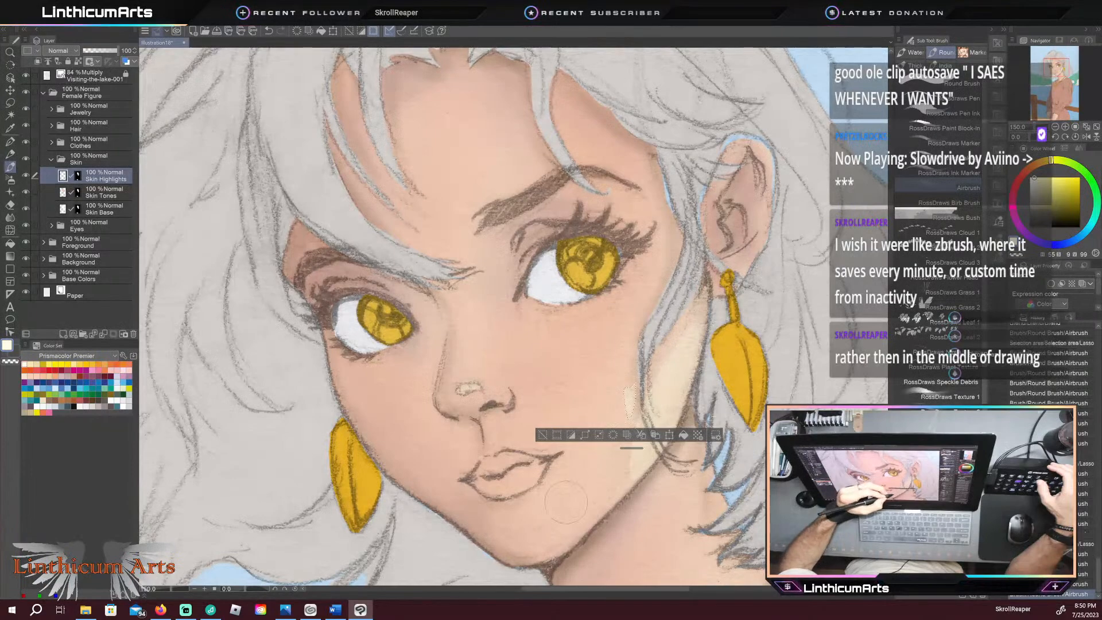
click(542, 435)
Step: Hide the Visiting-the-lake-001 line art to check the colors on their own, and show it again
key(ctrl+minus)
key(ctrl+minus)
key(ctrl+minus)
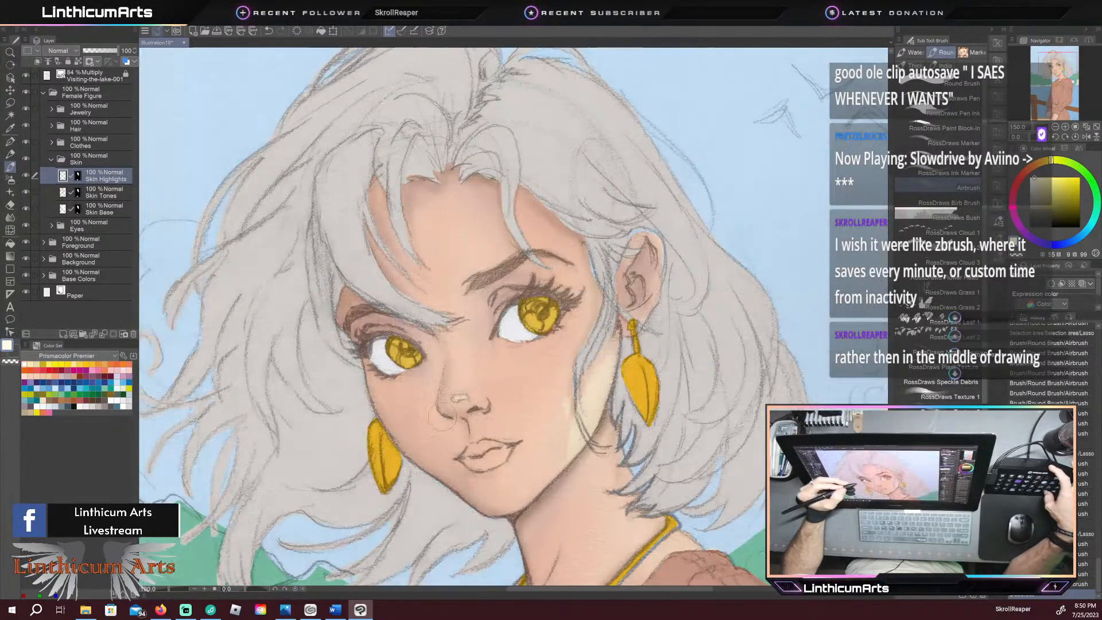
drag(393, 464, 411, 394)
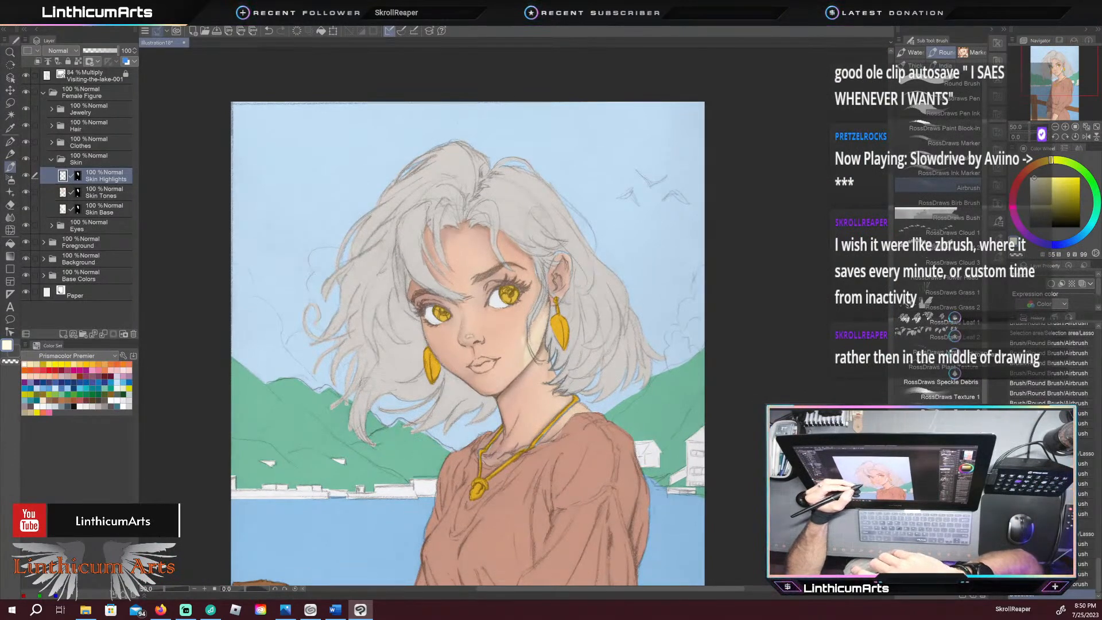
click(26, 75)
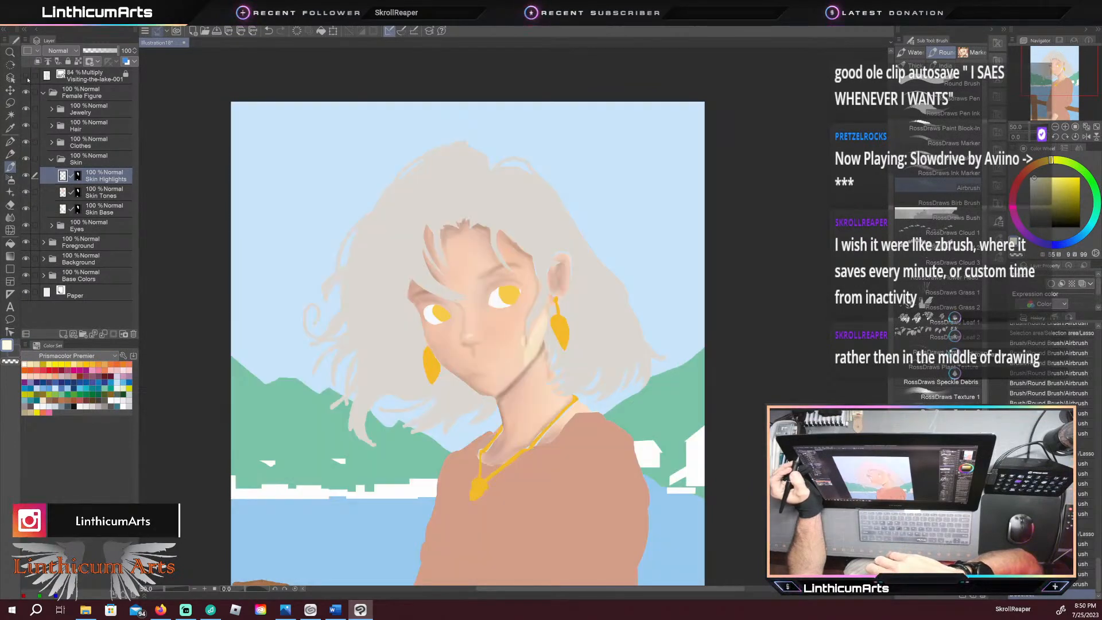
click(25, 75)
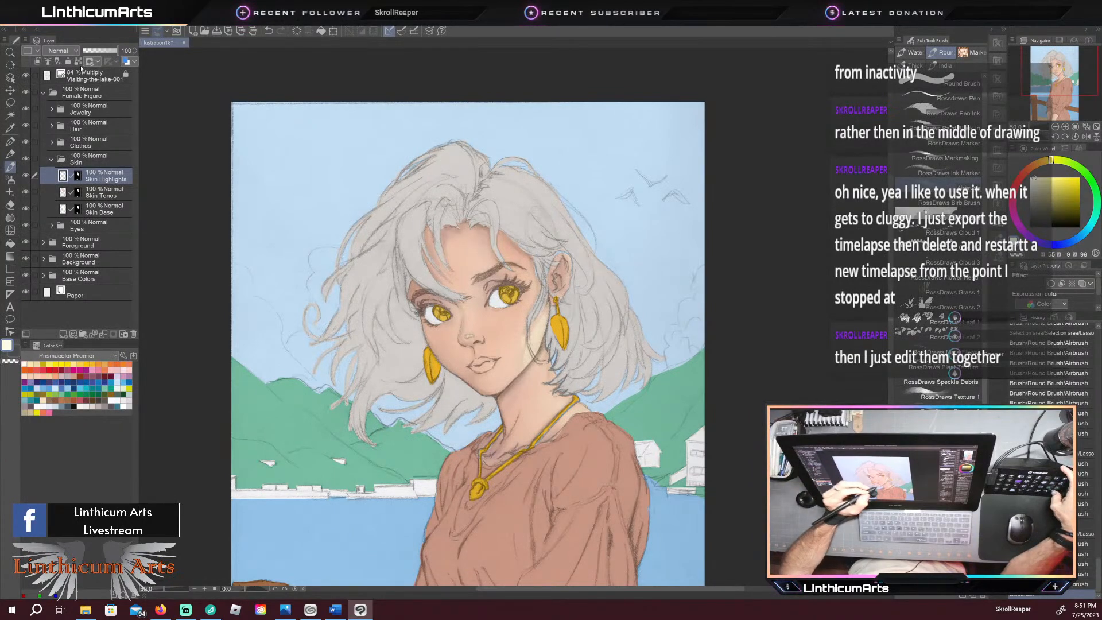
Step: Lasso a highlight shape on the bare shoulder skin between the necklace and the shirt collar
key(ctrl+plus)
drag(531, 483, 507, 413)
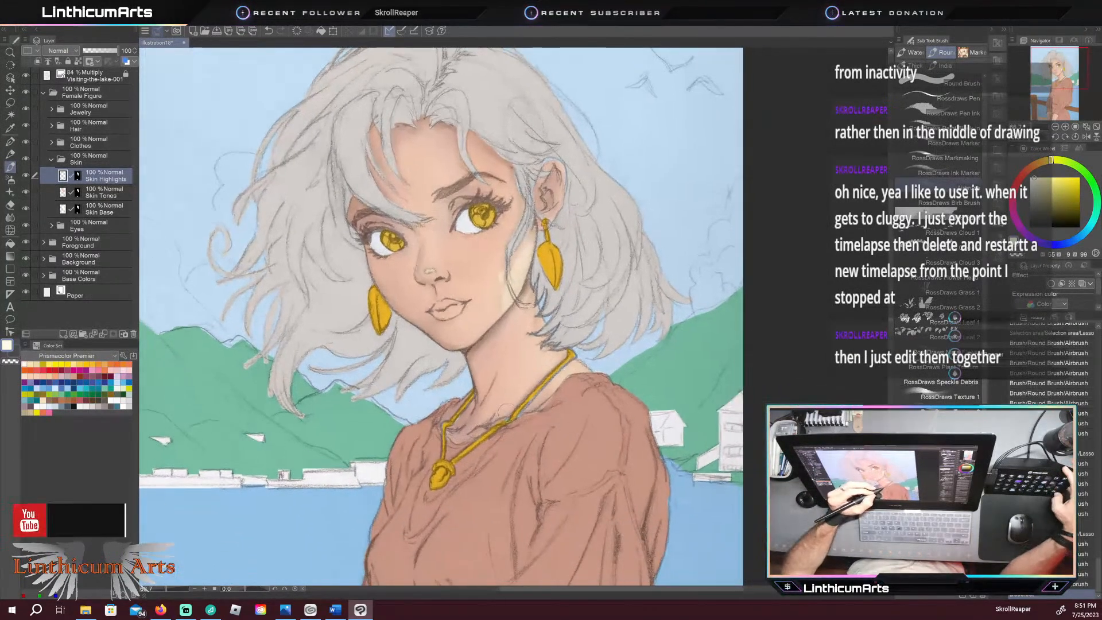
scroll(505, 409, up, 2)
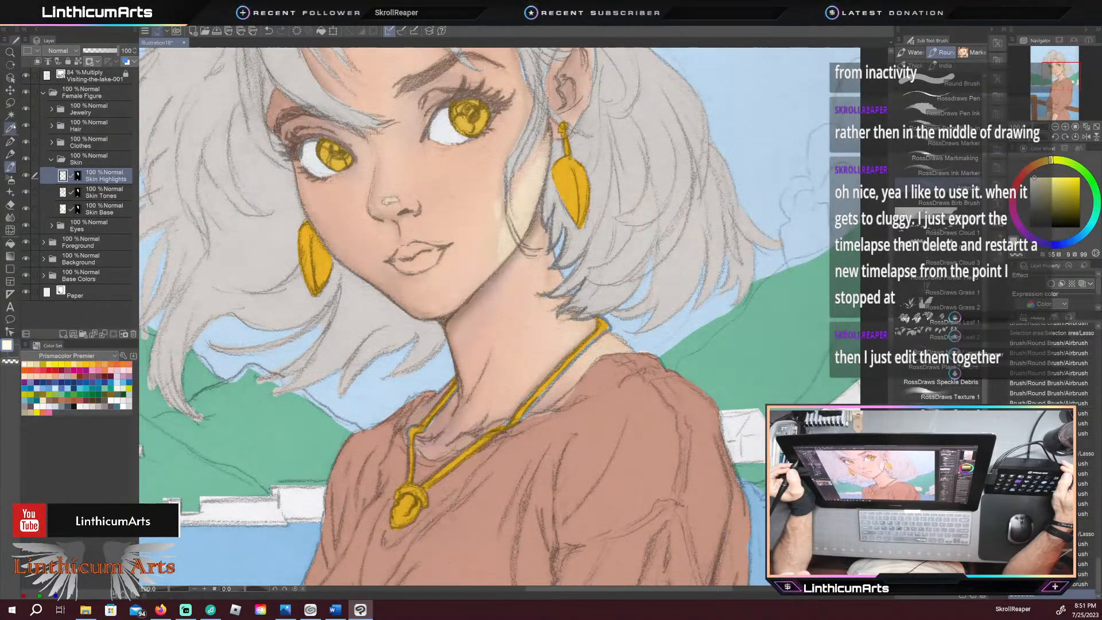
click(10, 103)
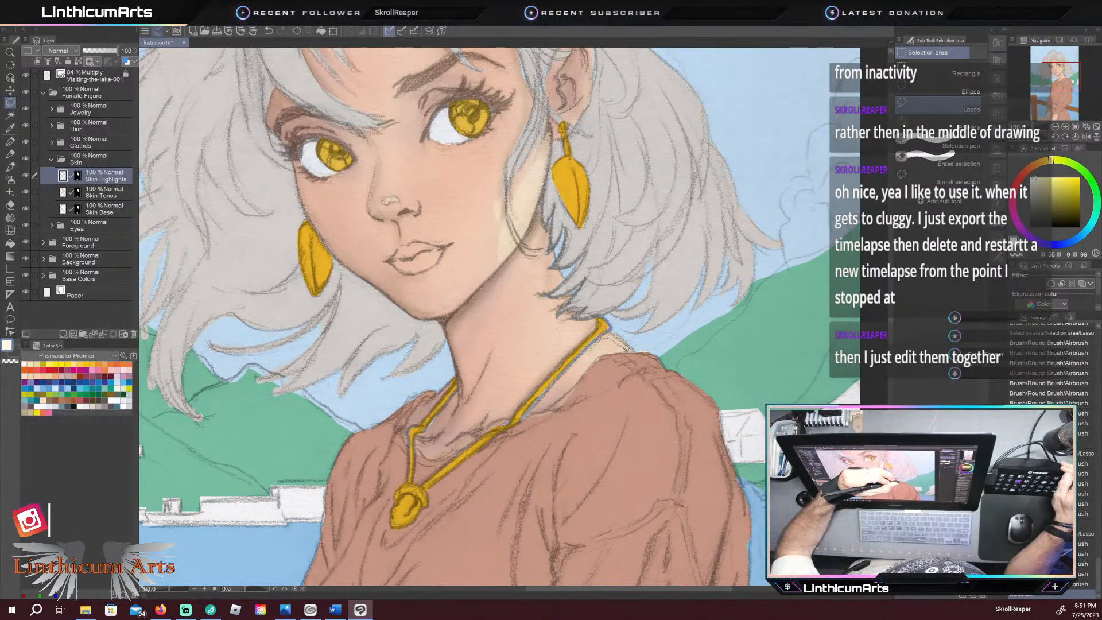
drag(588, 359, 592, 360)
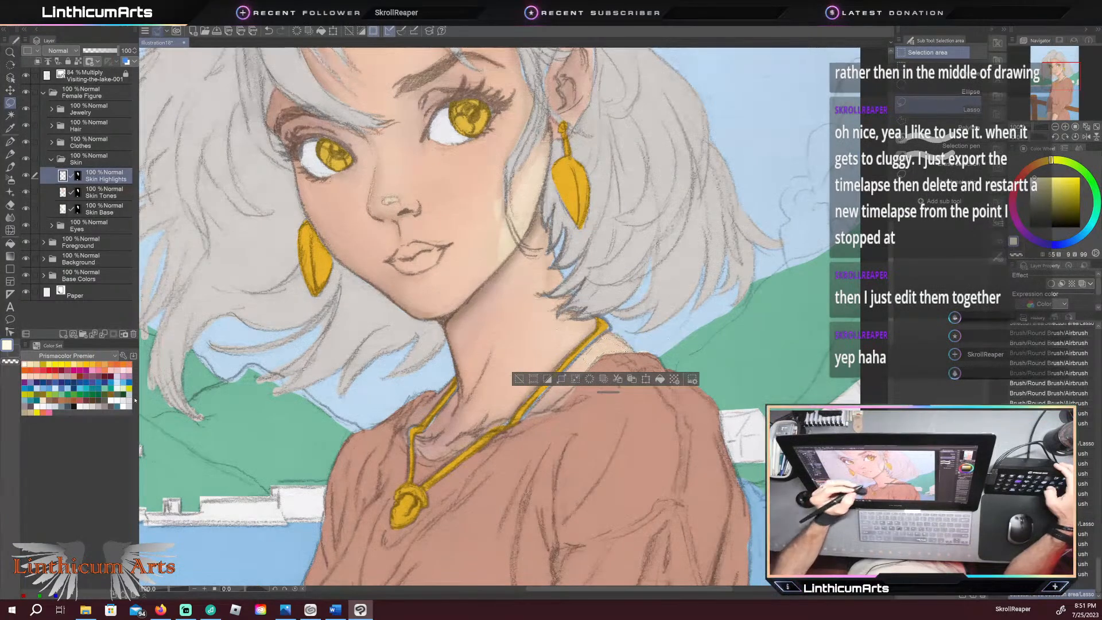
Step: Airbrush the selected shoulder highlight with alternating pale yellow and cream, and clear the selection
key(b)
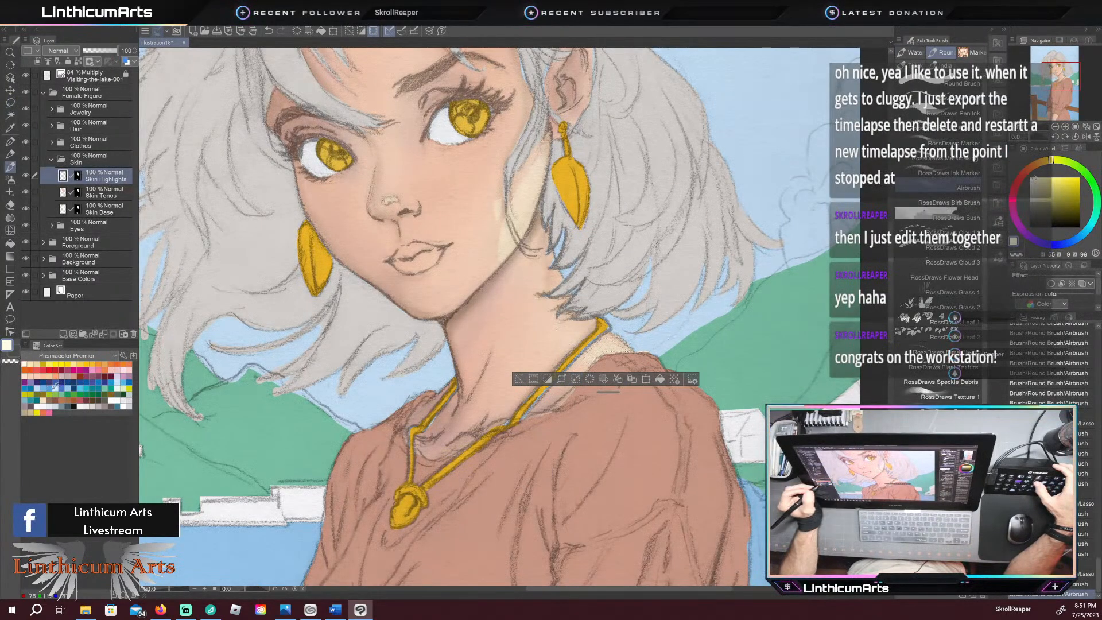
drag(604, 340, 625, 352)
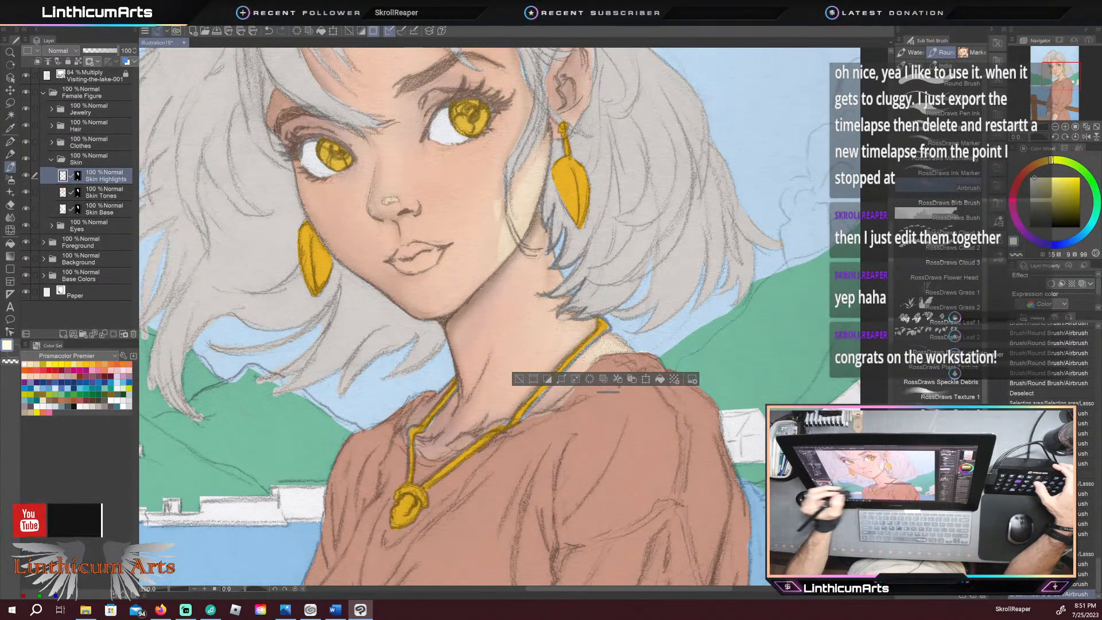
click(27, 363)
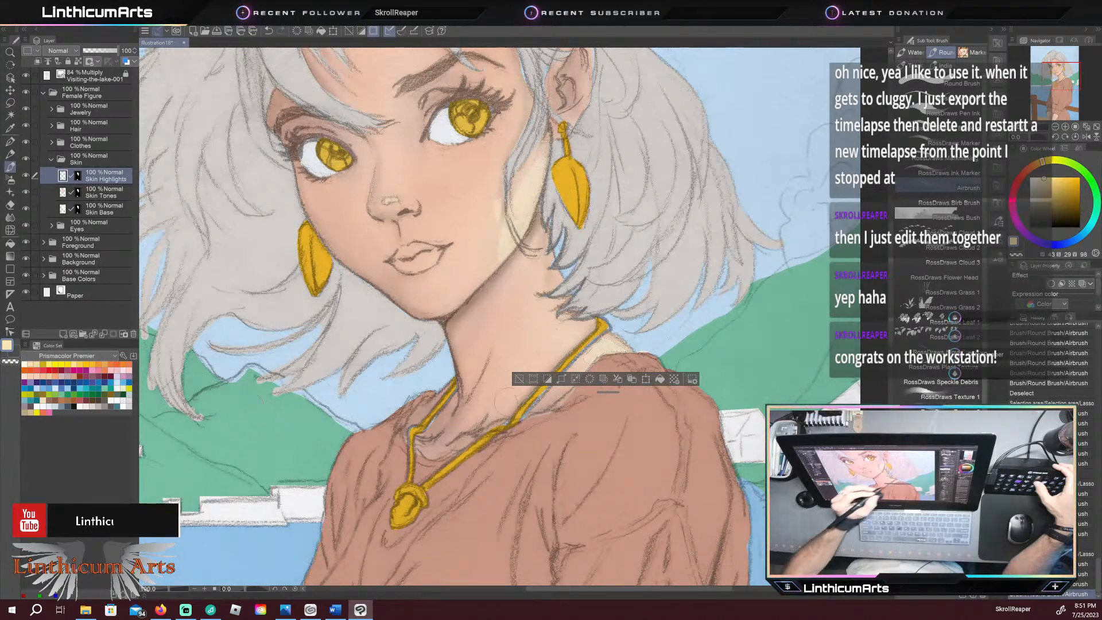
drag(604, 340, 622, 353)
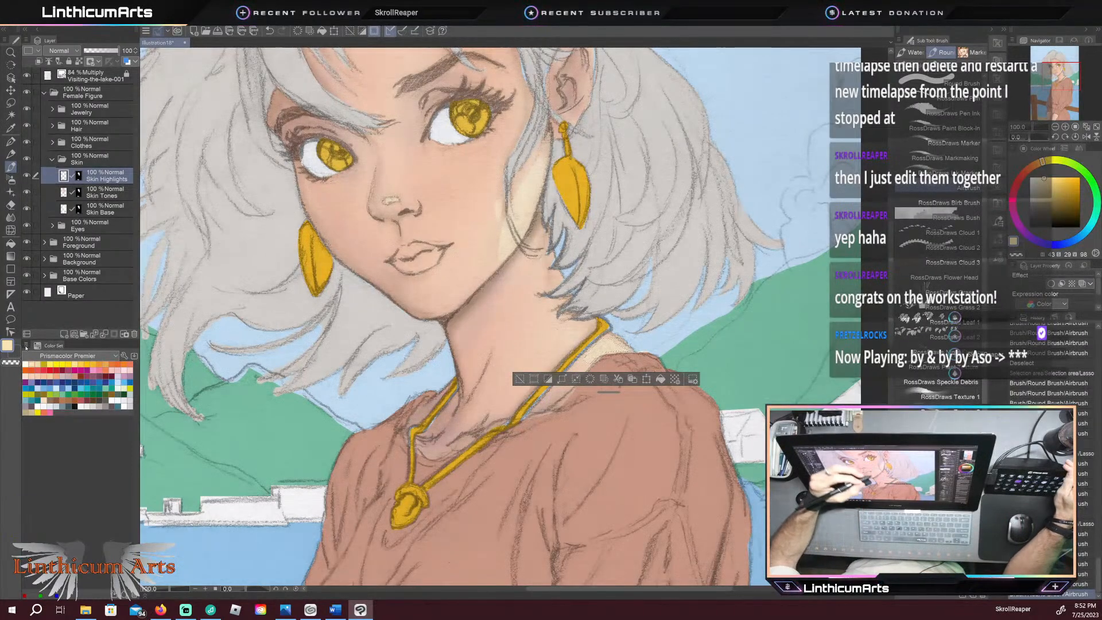
click(15, 194)
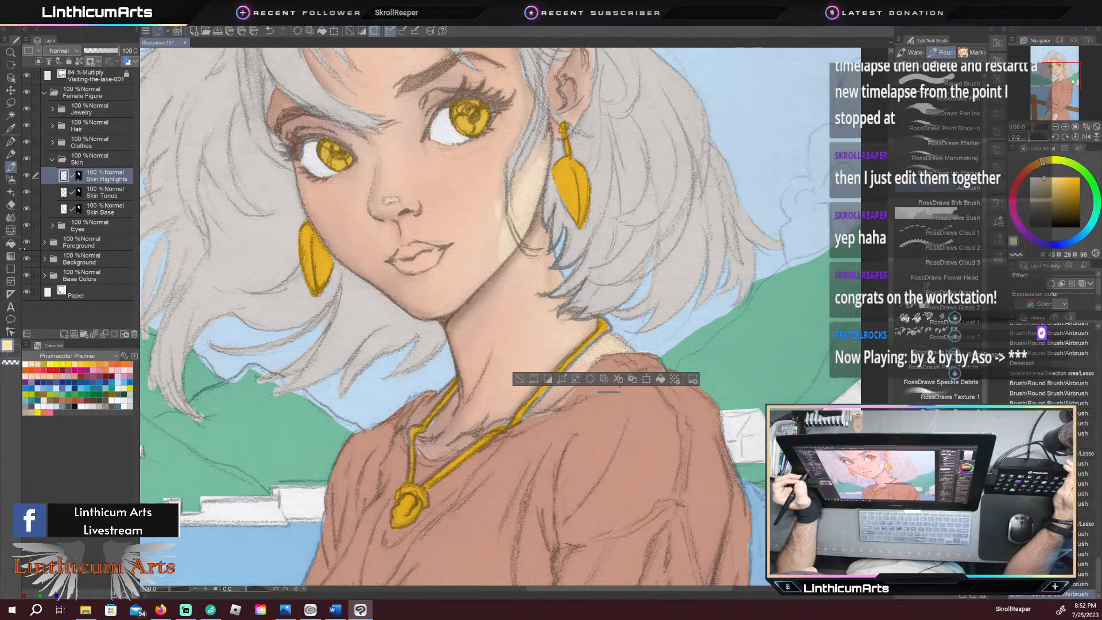
click(26, 364)
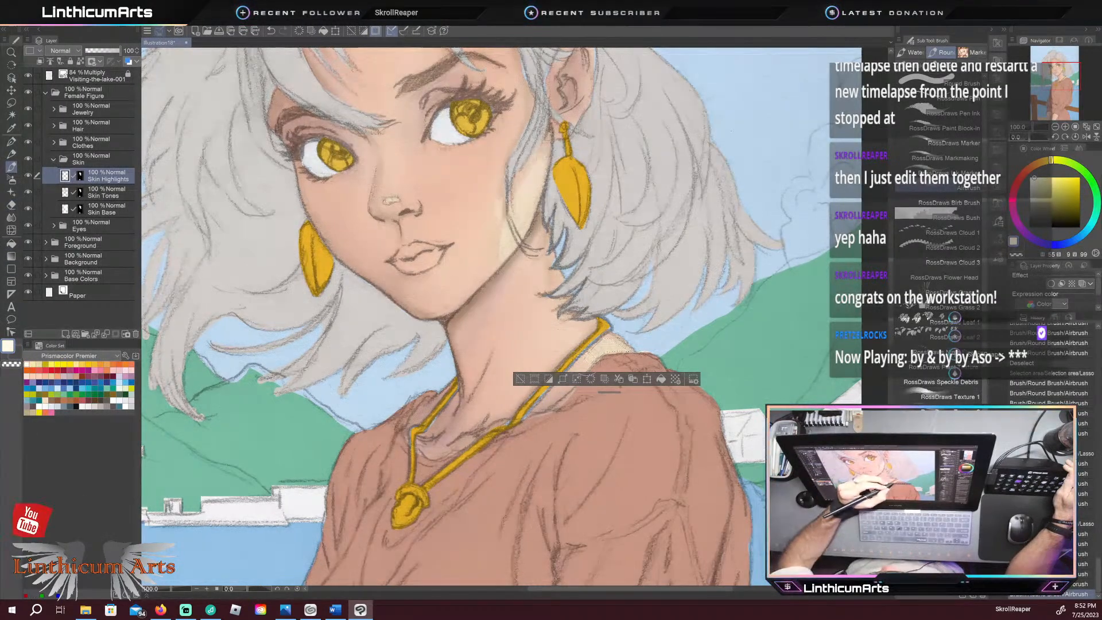
drag(617, 340, 594, 362)
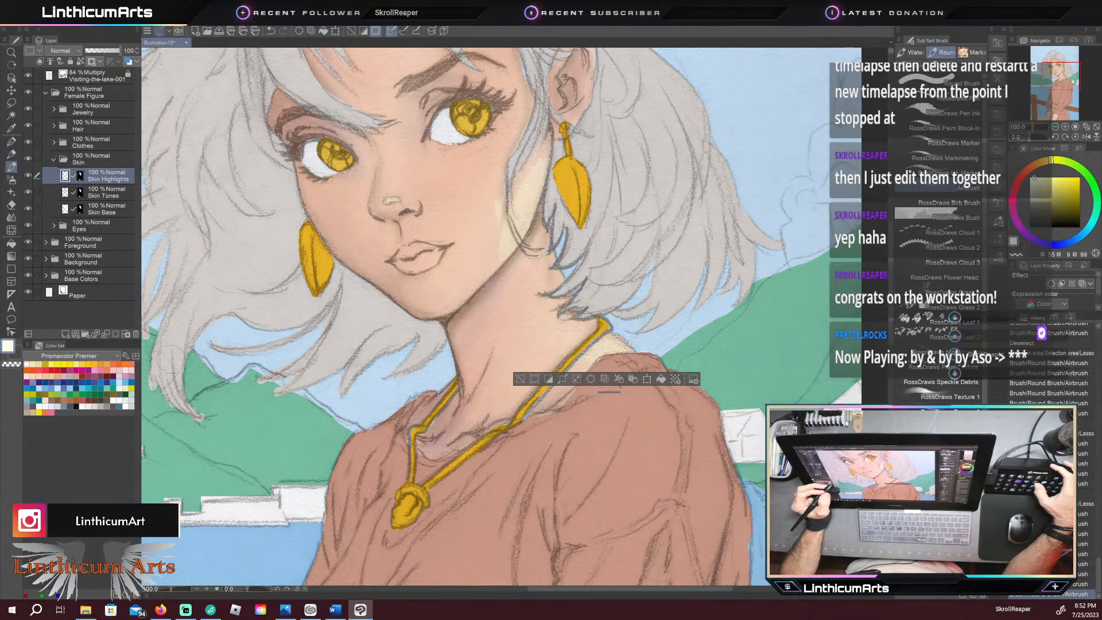
key(m)
click(522, 379)
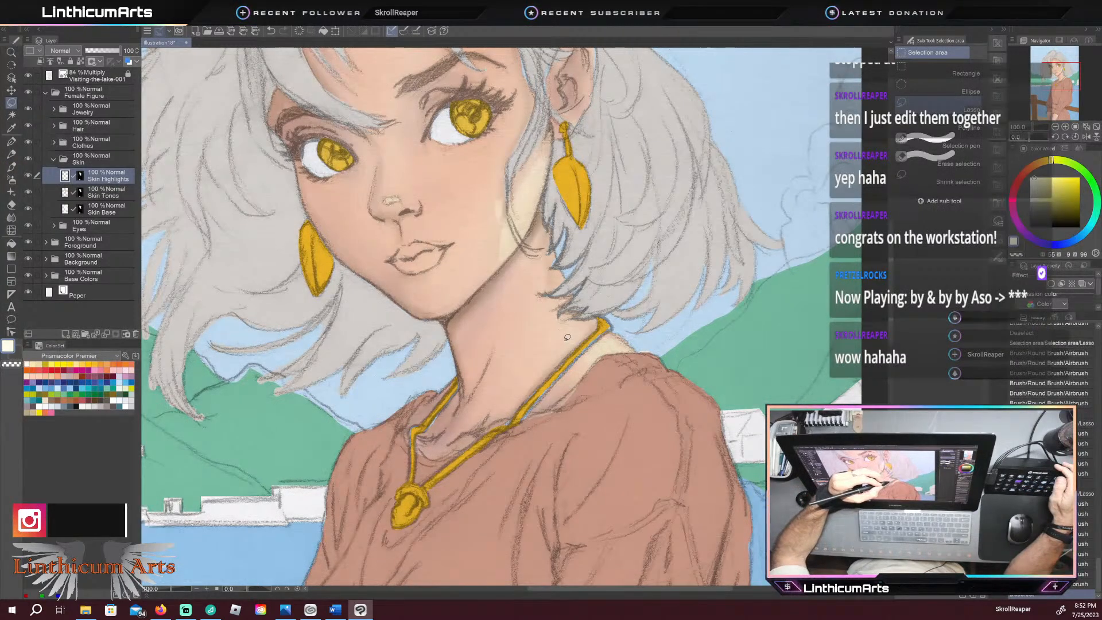
Step: Lasso highlight shapes on the side of the neck above the necklace and along the collarbone
mouse_move(580, 329)
mouse_down()
mouse_move(551, 352)
mouse_move(567, 319)
mouse_up()
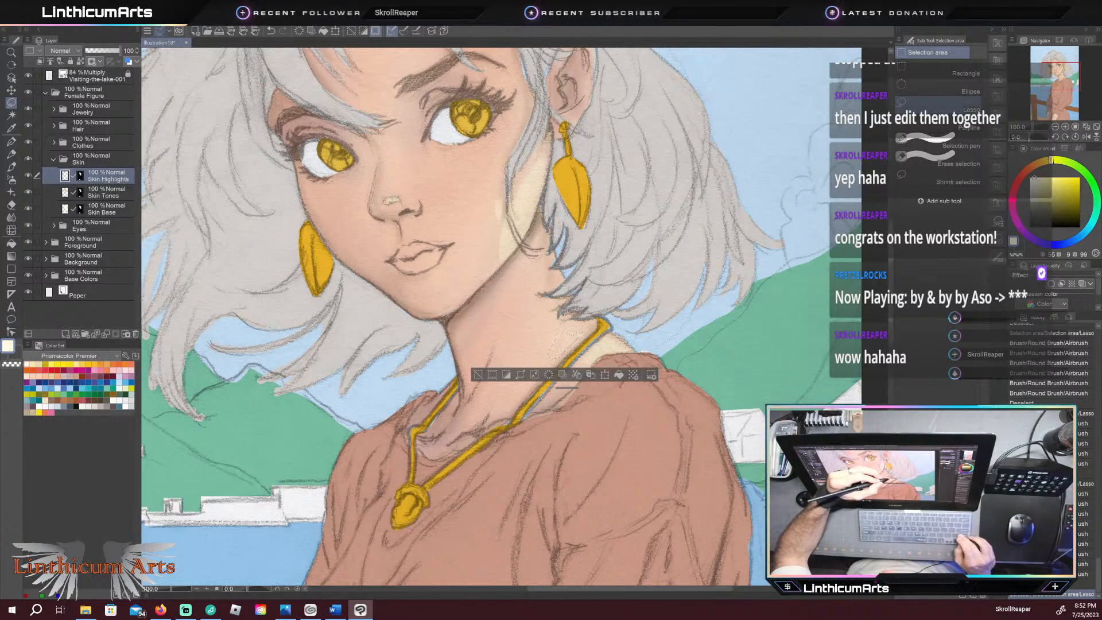
drag(567, 325, 550, 354)
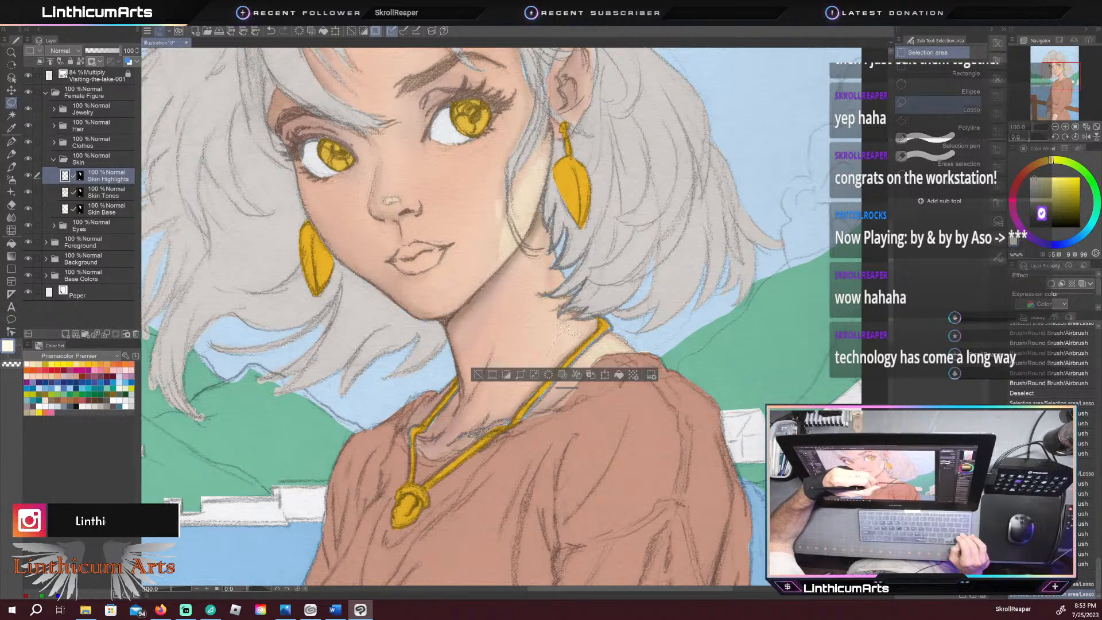
drag(489, 428, 468, 429)
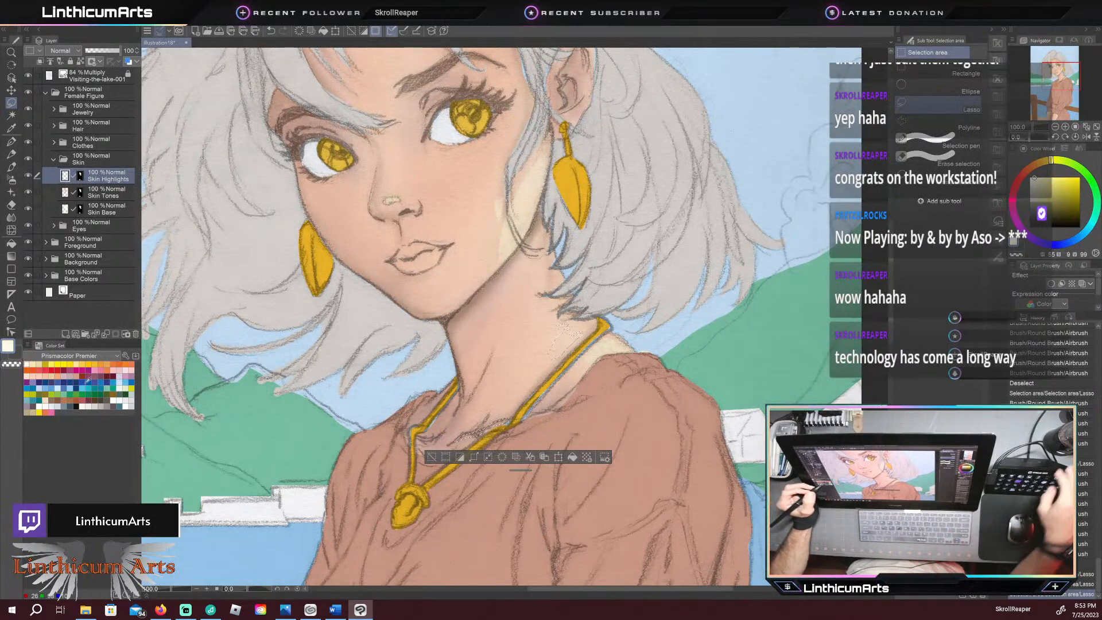
Step: Airbrush the selected neck and collarbone highlights with pale yellow
key(b)
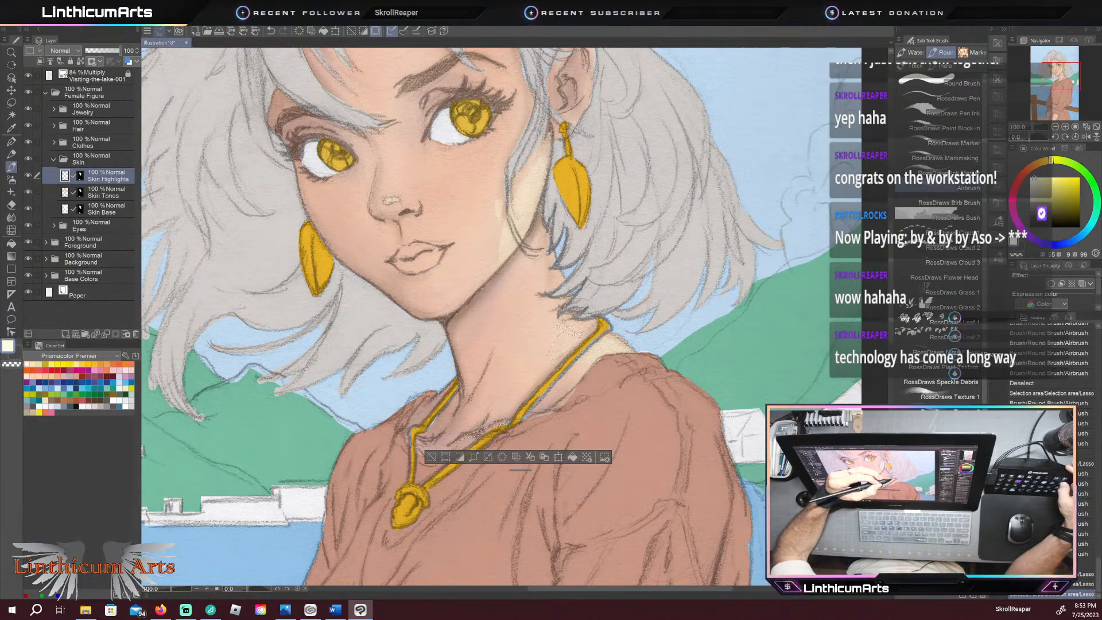
drag(579, 329, 552, 364)
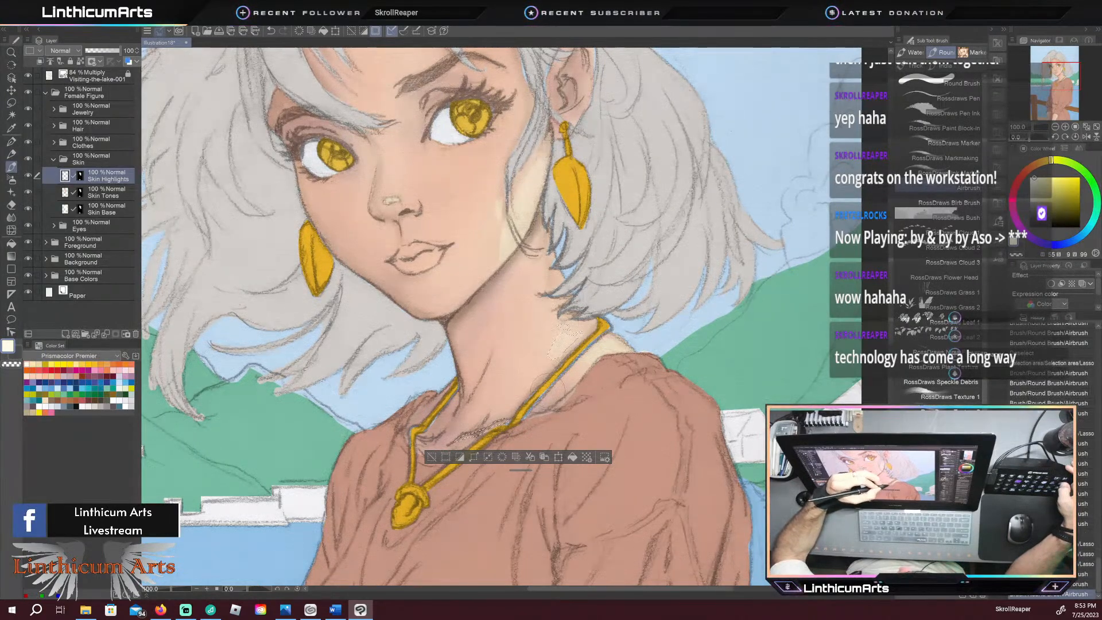
drag(454, 430, 527, 415)
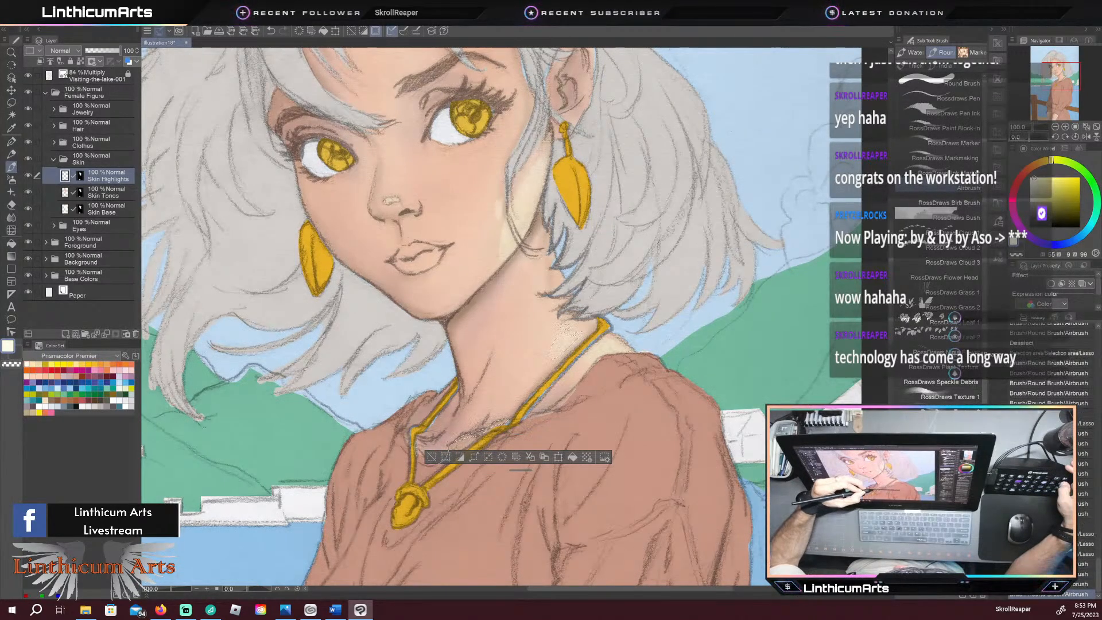
drag(455, 440, 508, 421)
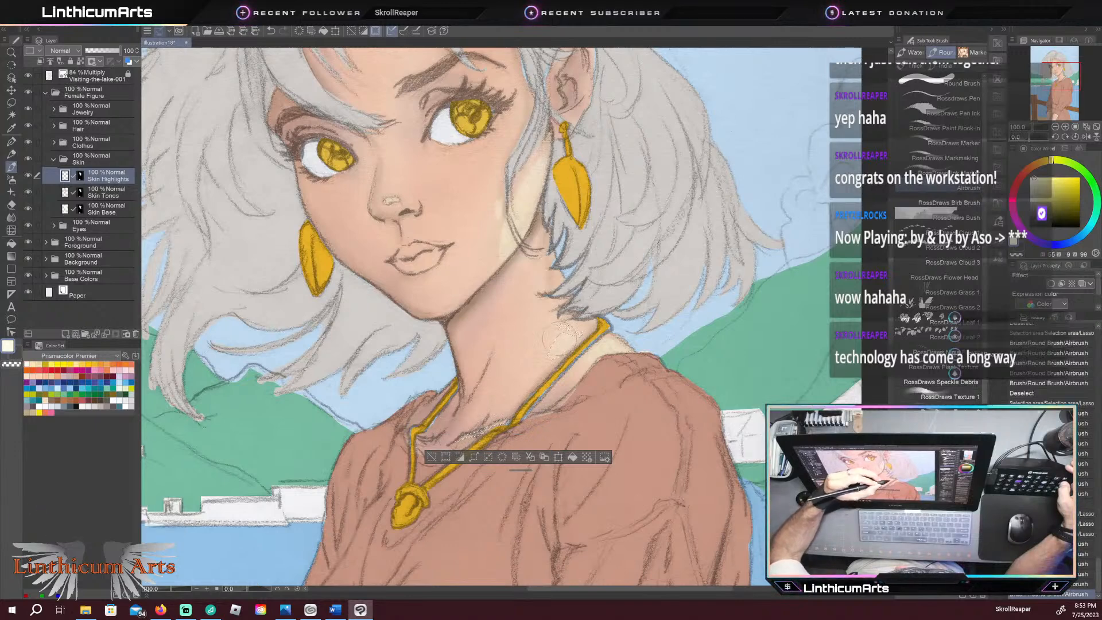
drag(543, 360, 570, 335)
drag(568, 336, 546, 360)
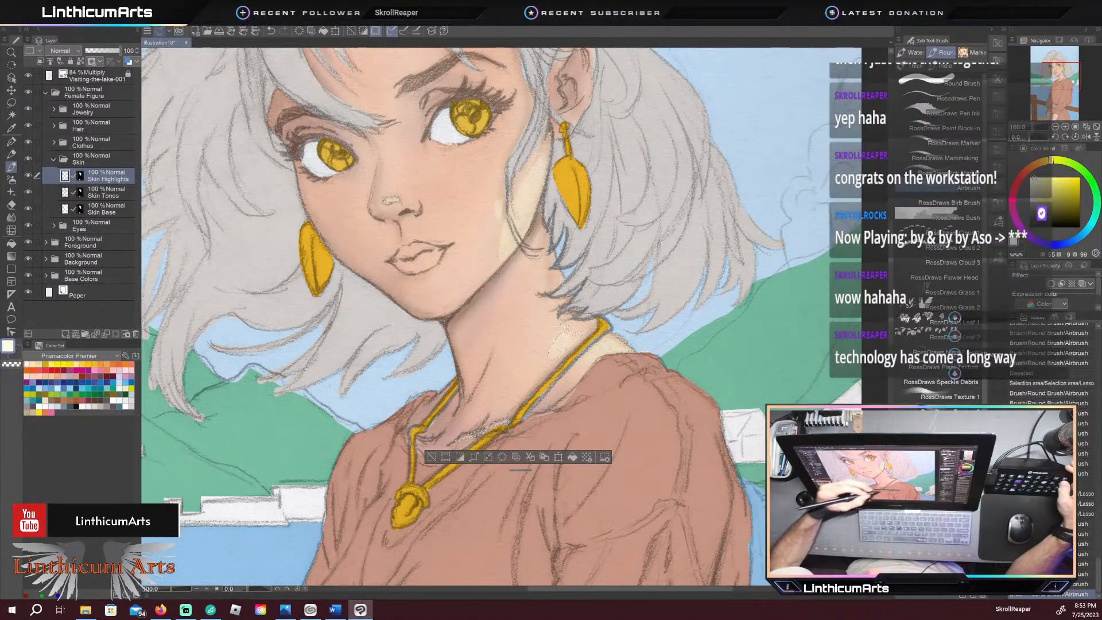
Step: Build up the neck and collarbone highlights with alternating cream and pale yellow Airbrush strokes, and clear the selection
click(27, 364)
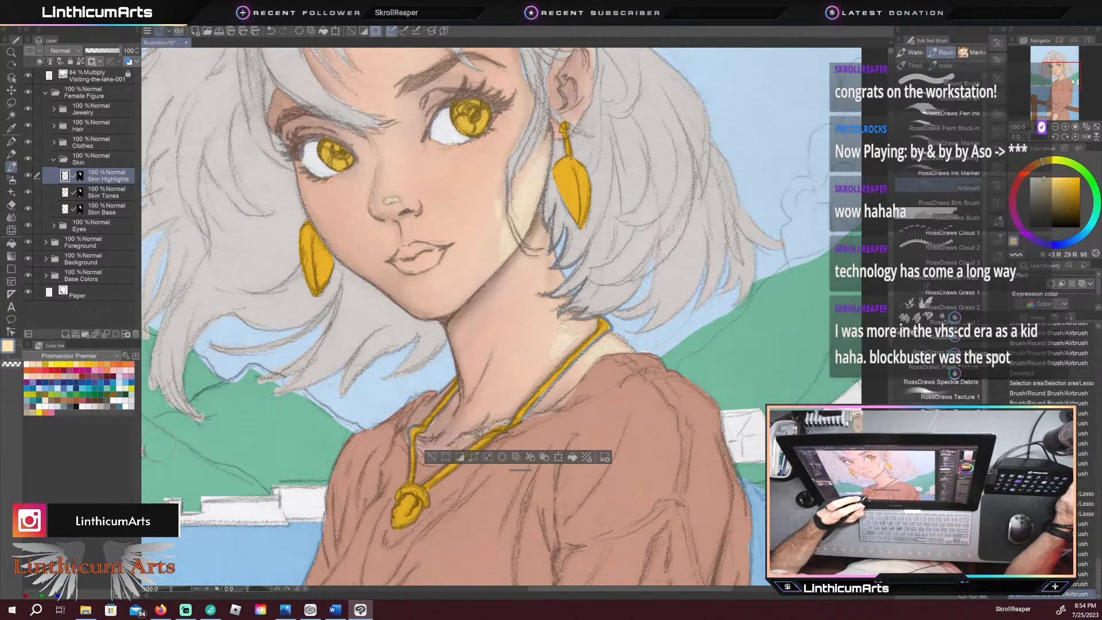
mouse_move(551, 344)
mouse_down()
mouse_move(568, 330)
mouse_move(490, 388)
mouse_up()
drag(566, 333, 551, 356)
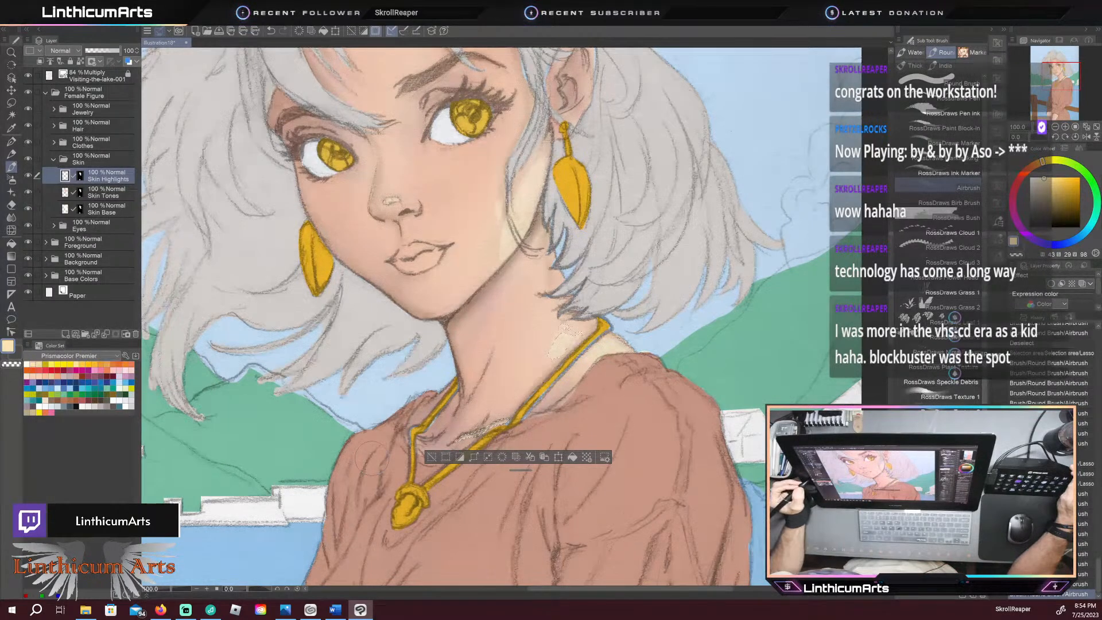
drag(23, 363, 25, 364)
click(28, 365)
drag(560, 343, 550, 353)
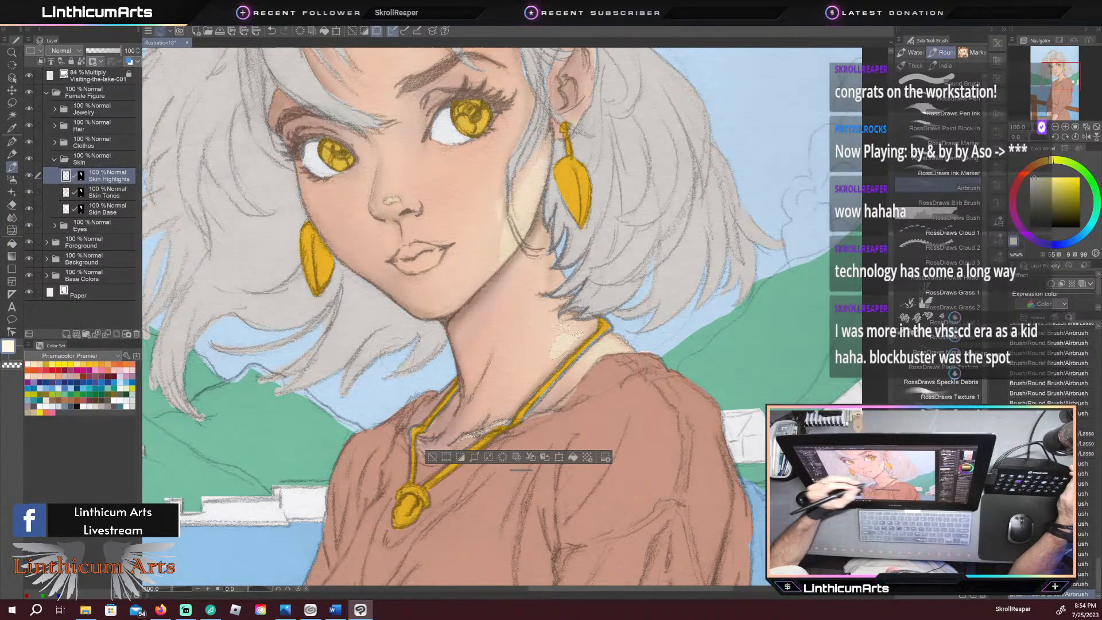
click(31, 364)
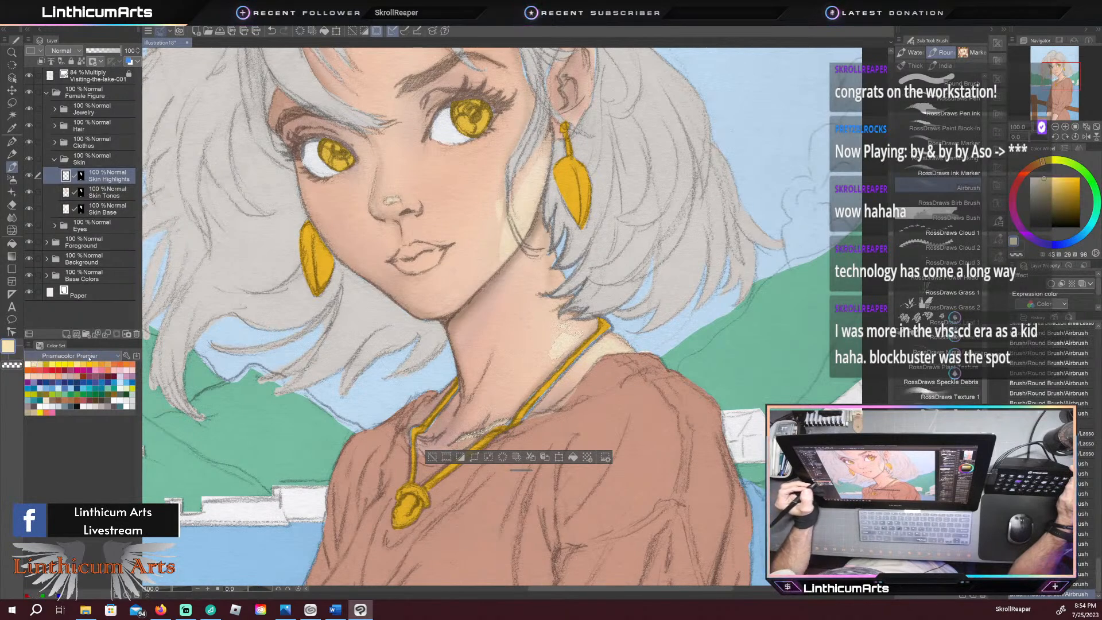
drag(552, 352, 565, 337)
drag(505, 423, 459, 439)
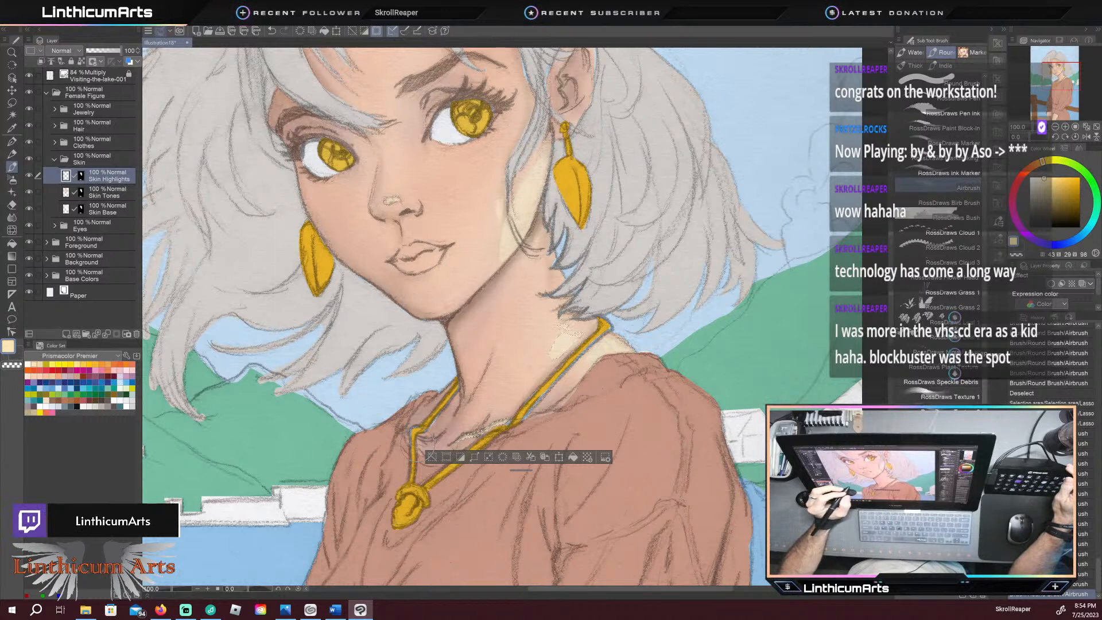
click(433, 457)
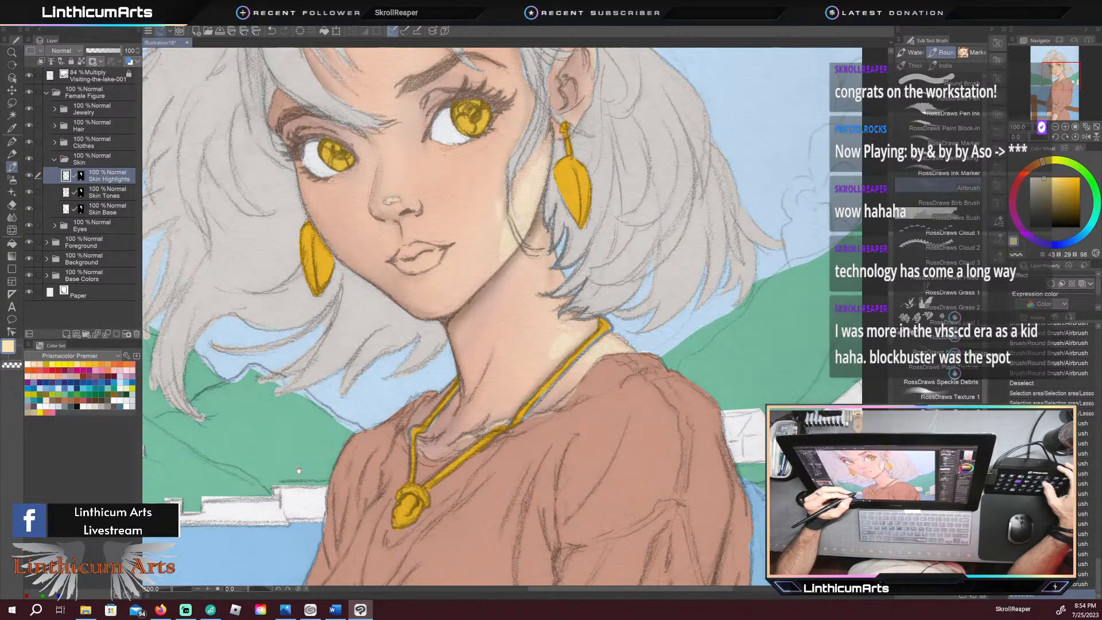
Step: Lasso a highlight shape along the upper rim of the visible ear and airbrush it with cream
drag(412, 177, 370, 391)
key(m)
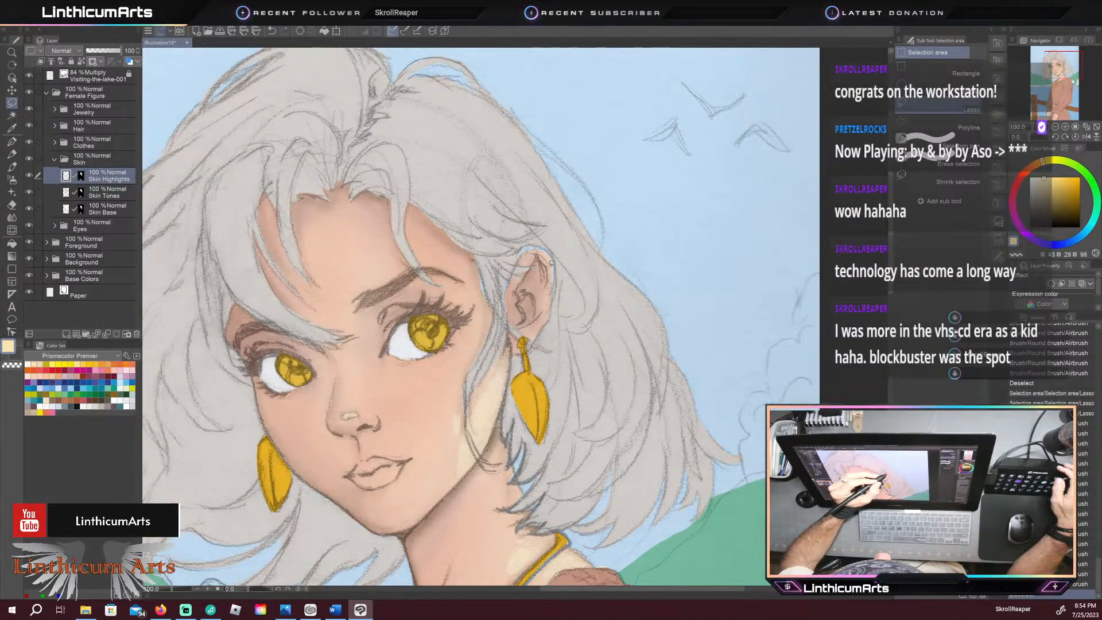
drag(547, 248, 543, 250)
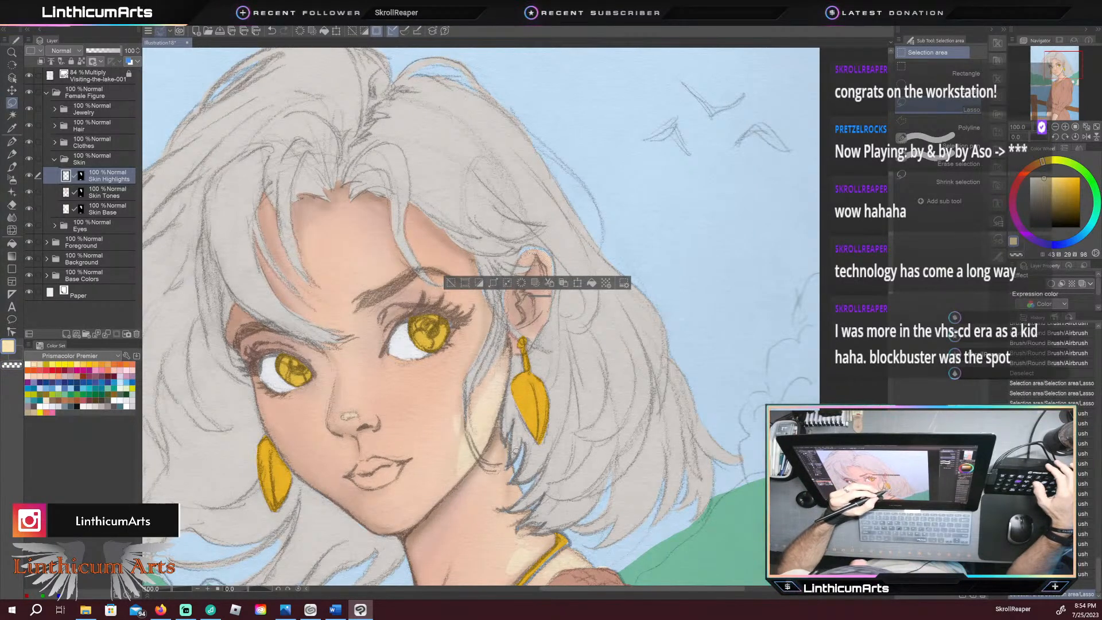
click(28, 364)
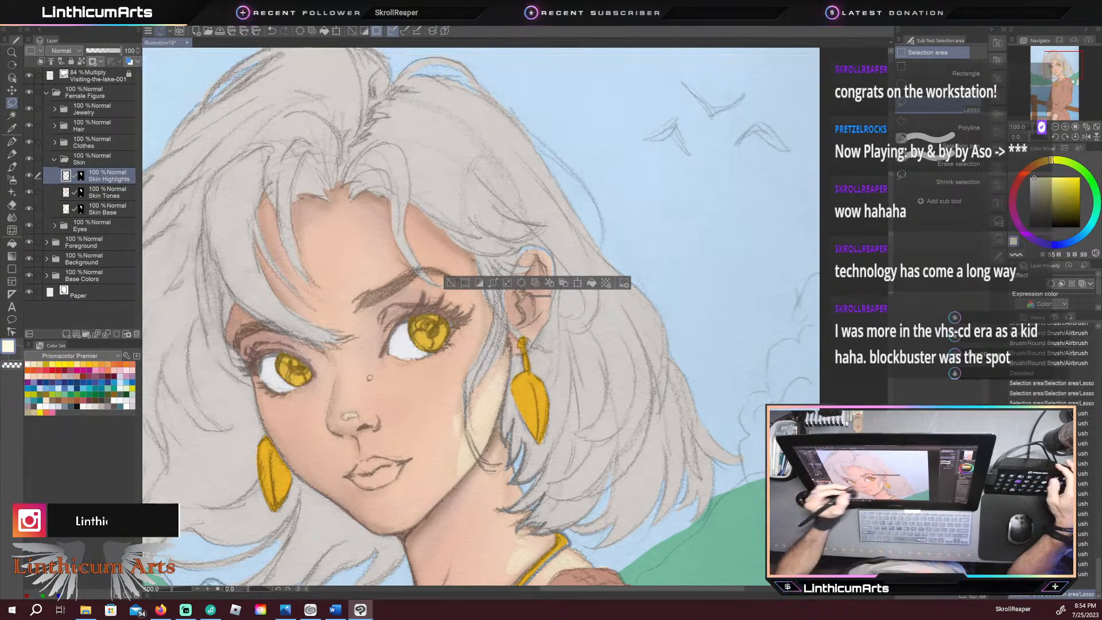
key(b)
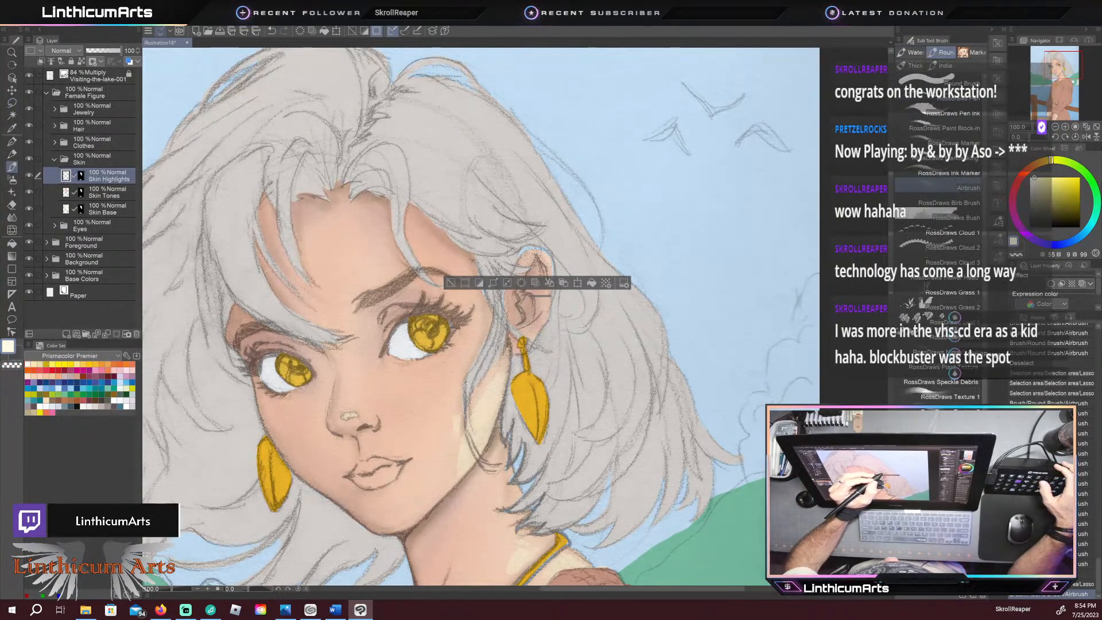
mouse_move(547, 279)
mouse_down()
mouse_move(548, 262)
mouse_move(534, 252)
mouse_up()
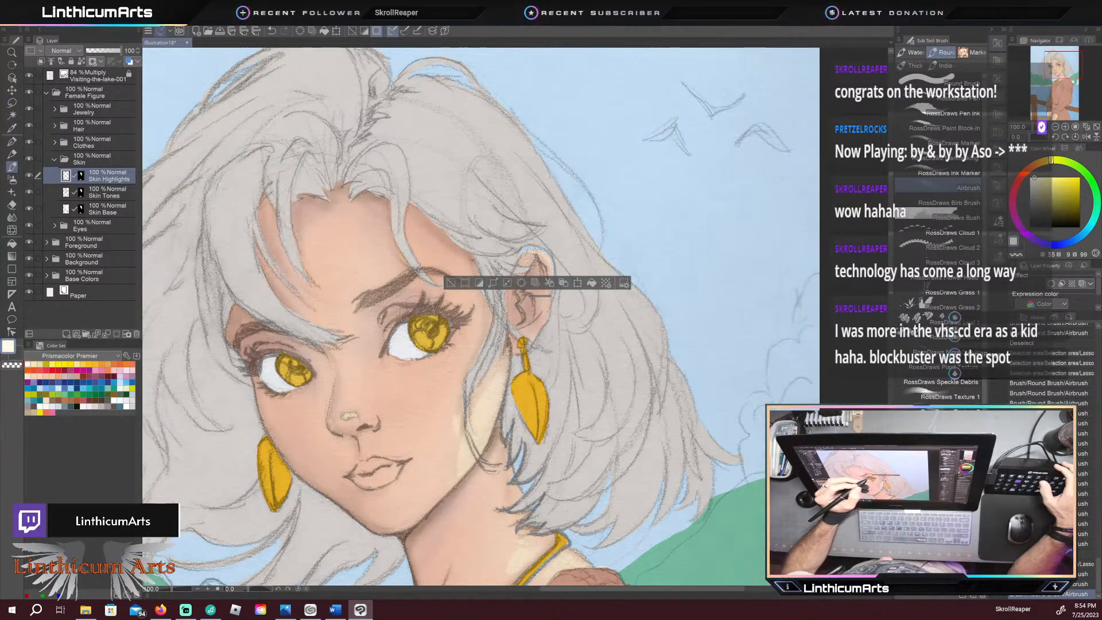
Step: Build up the ear rim highlight with alternating pale yellow and cream Airbrush strokes, and move the selection launcher off the ear
click(40, 364)
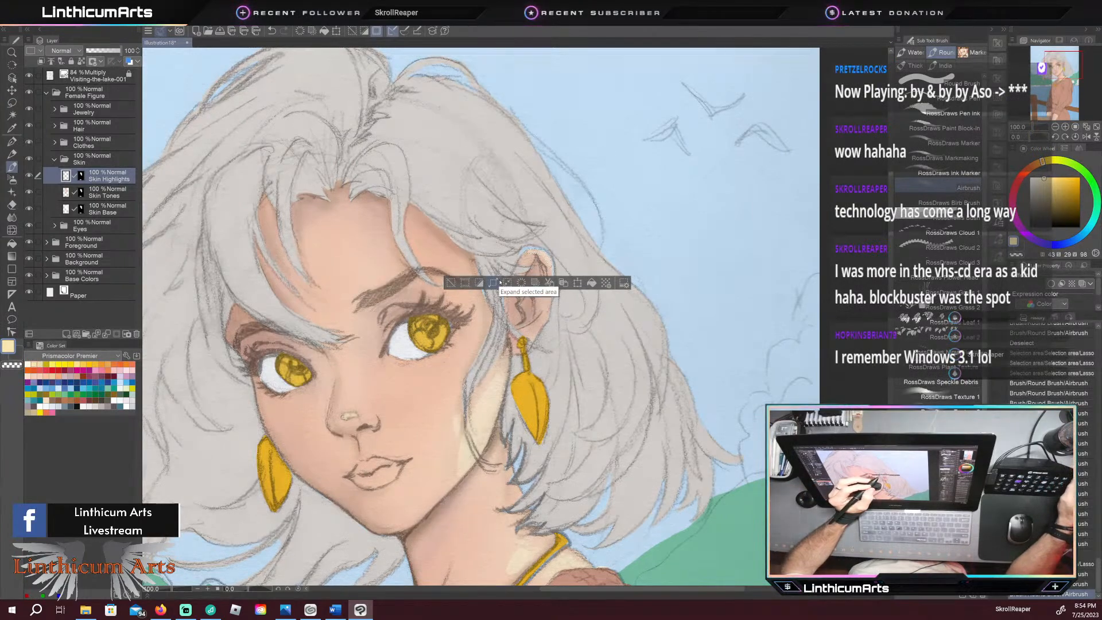
drag(550, 252, 554, 275)
click(27, 364)
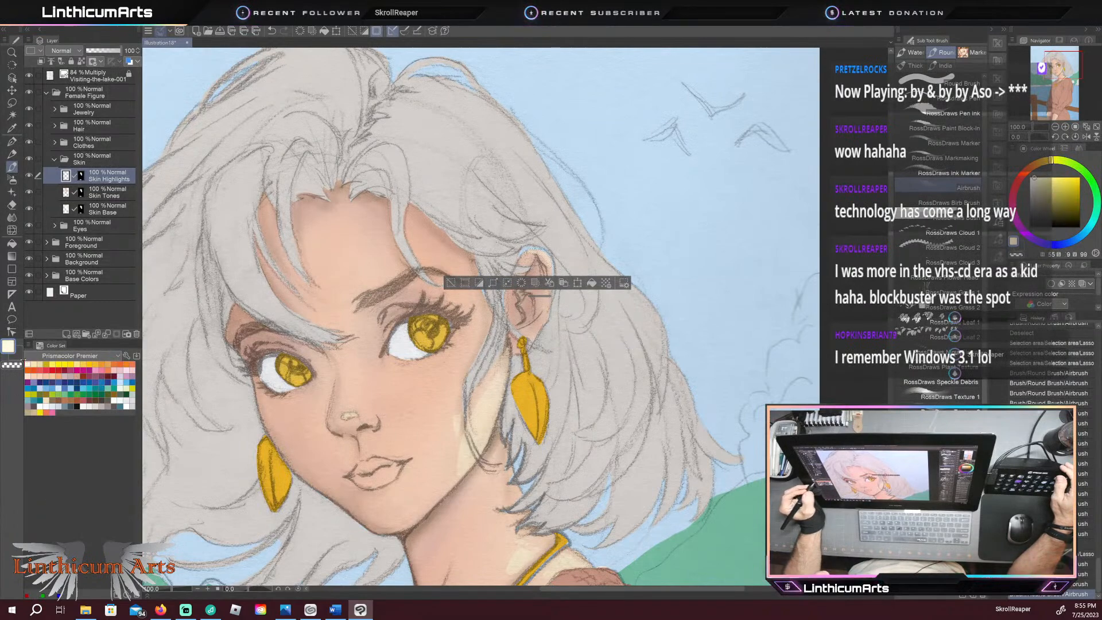
drag(547, 293, 555, 303)
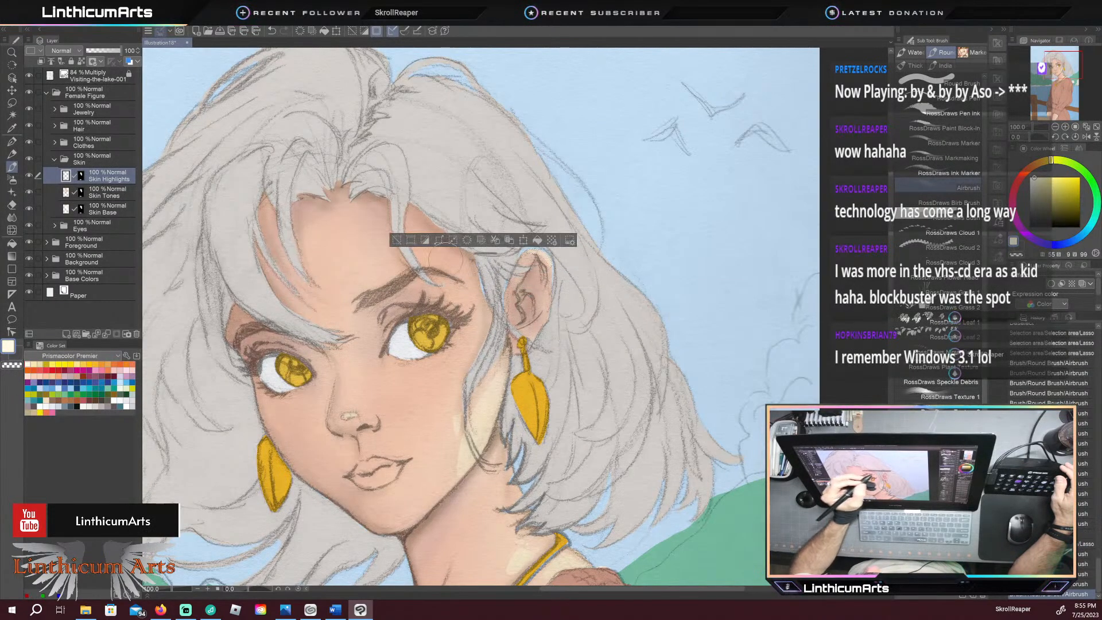
drag(482, 253, 579, 370)
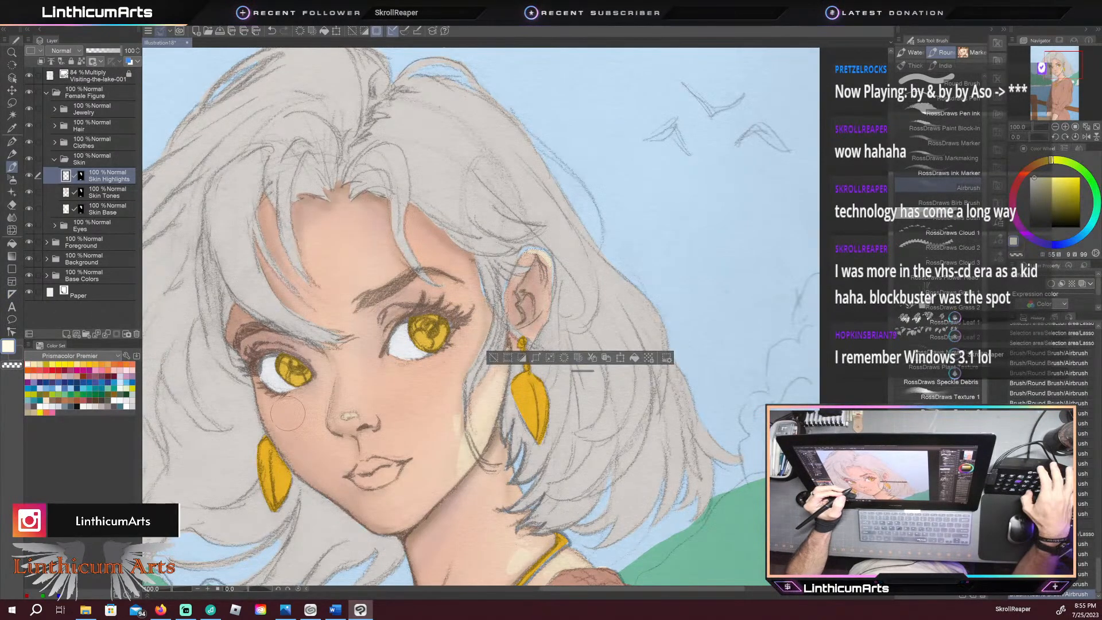
Step: Lasso a second highlight on the outer edge of the ear, airbrush it with cream and pale yellow, and clear the selection
key(m)
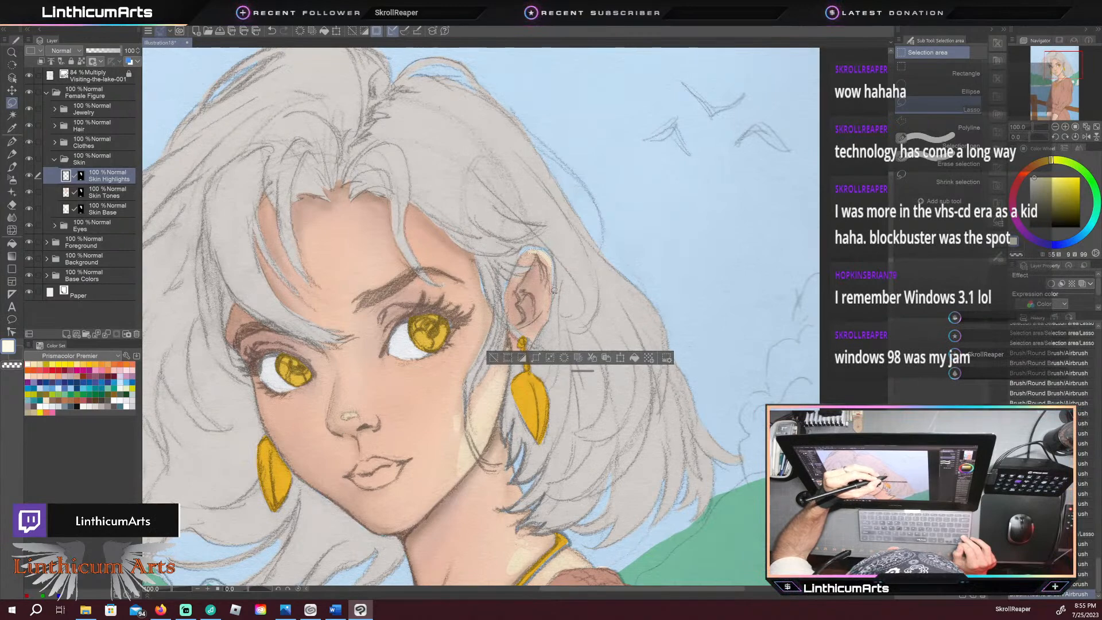
drag(556, 270, 551, 291)
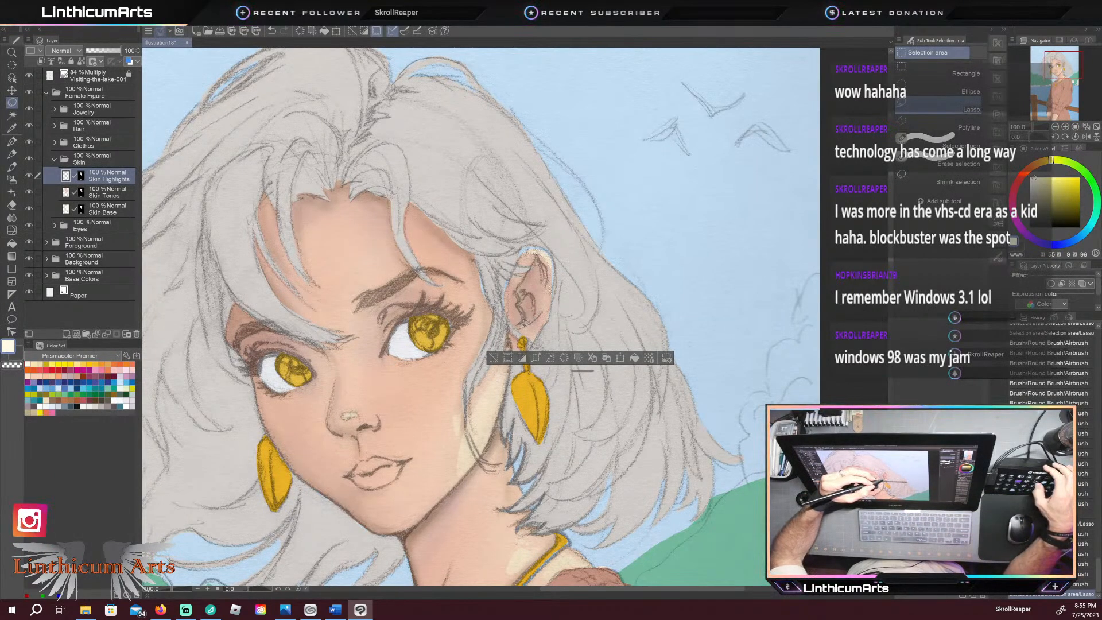
key(b)
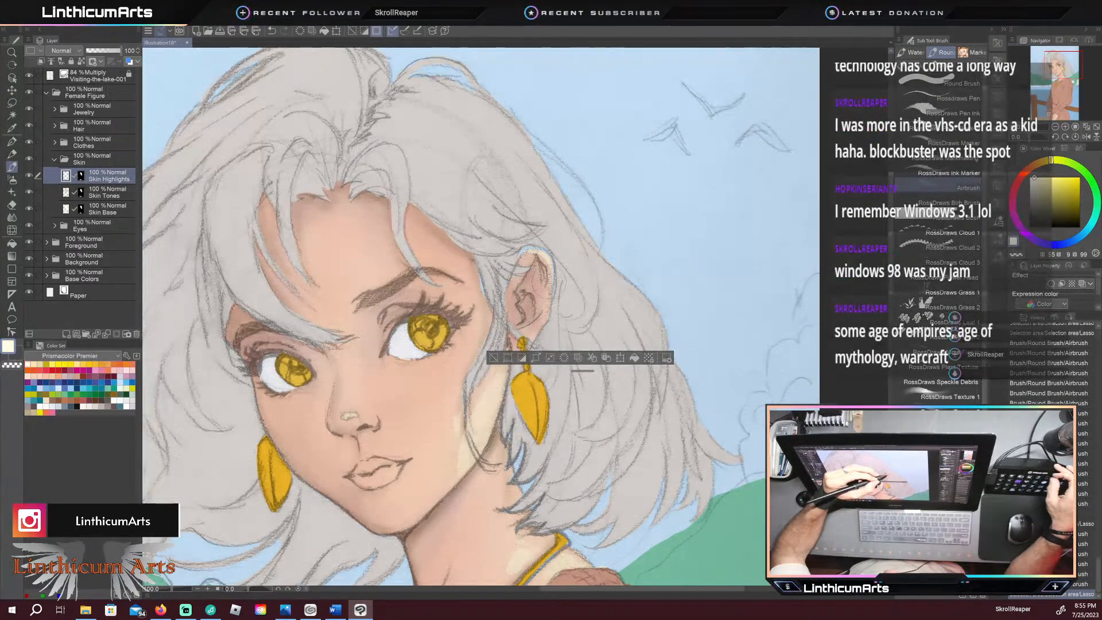
drag(546, 281, 543, 302)
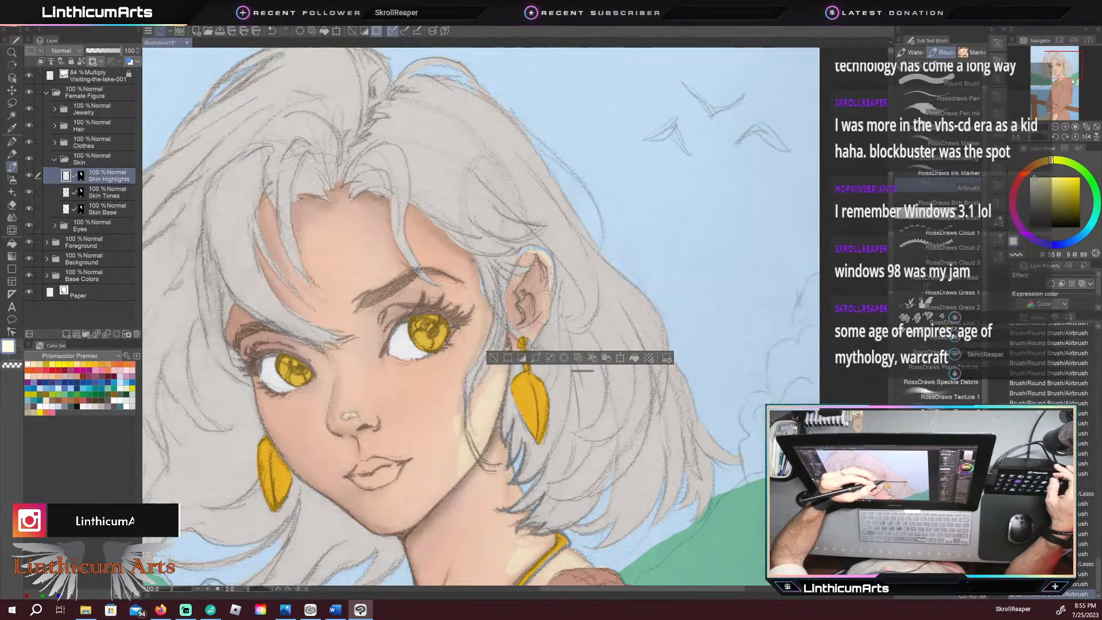
click(34, 364)
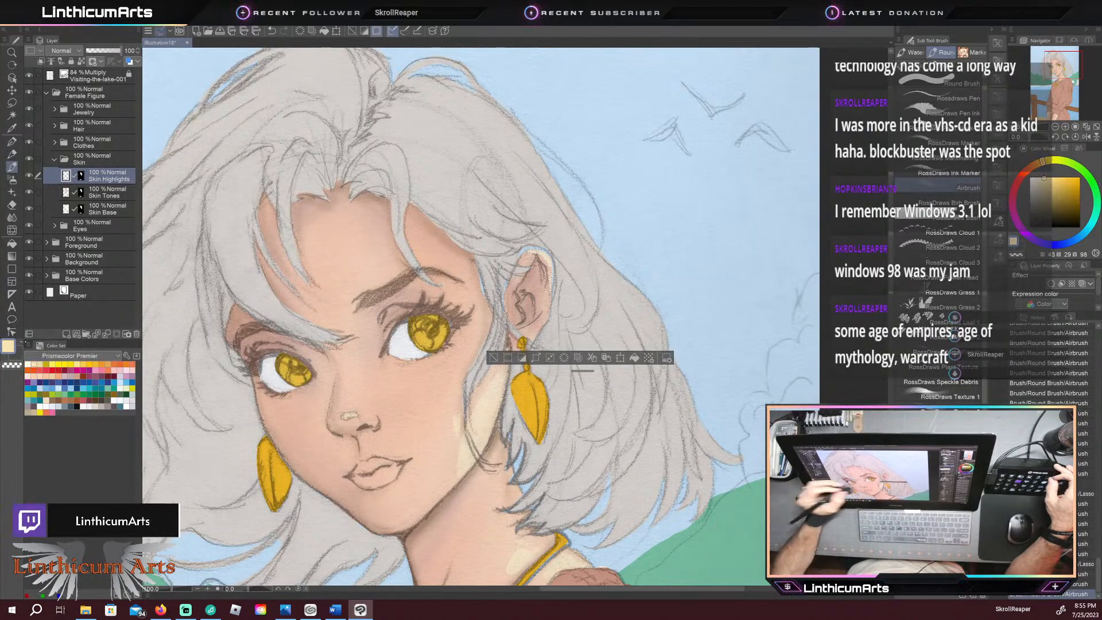
drag(537, 279, 540, 282)
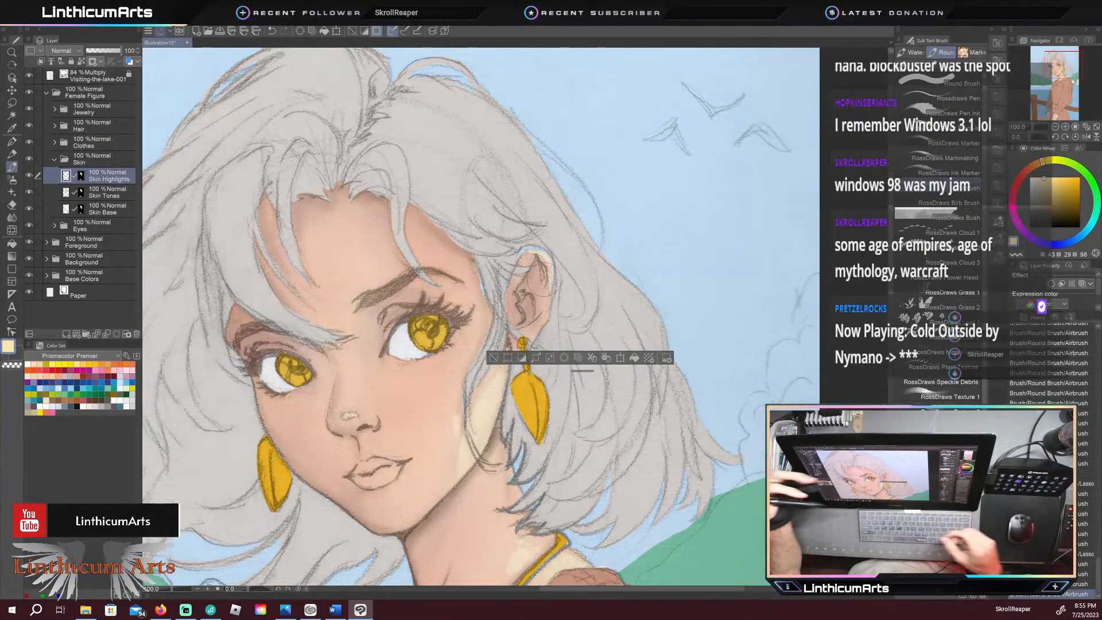
key(ctrl+d)
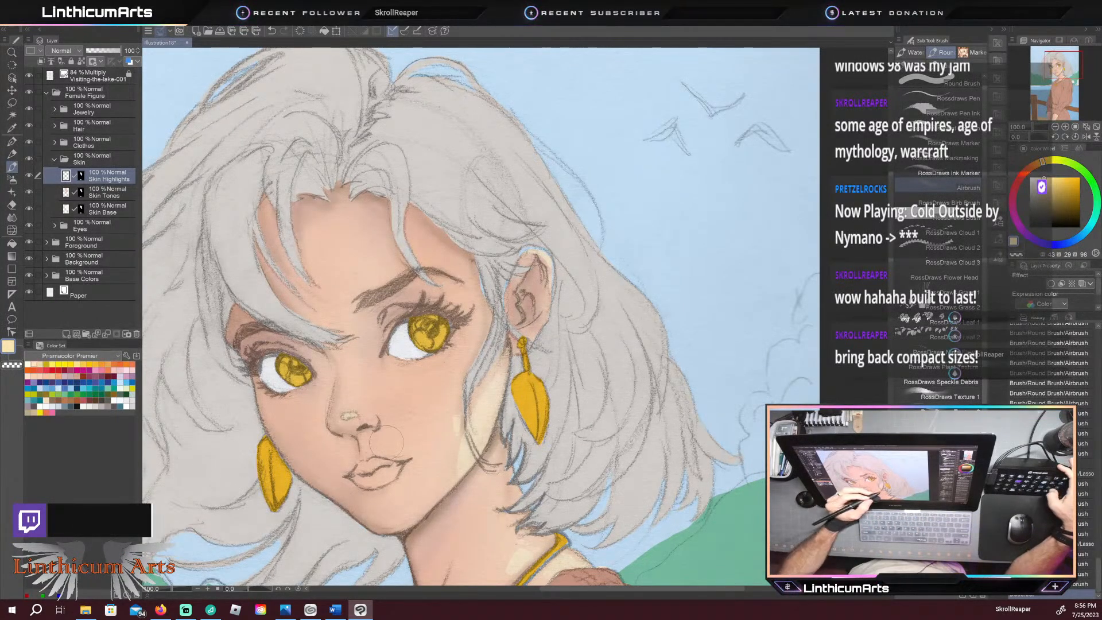
Step: Switch the color set back to Prismacolor Premier
drag(355, 459, 382, 230)
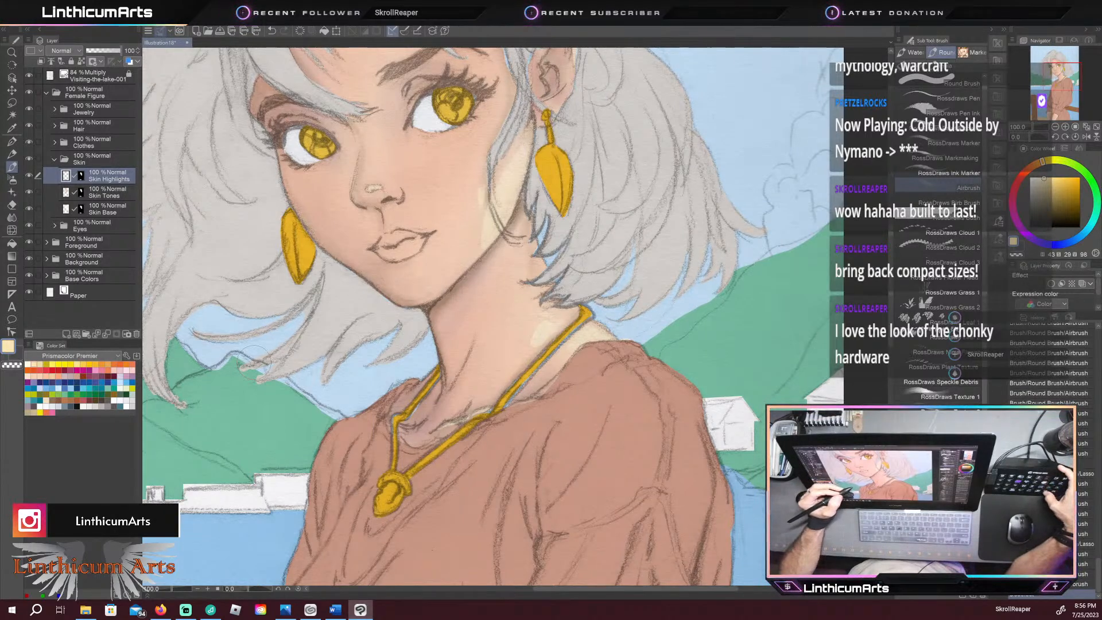
drag(348, 452, 424, 432)
click(27, 364)
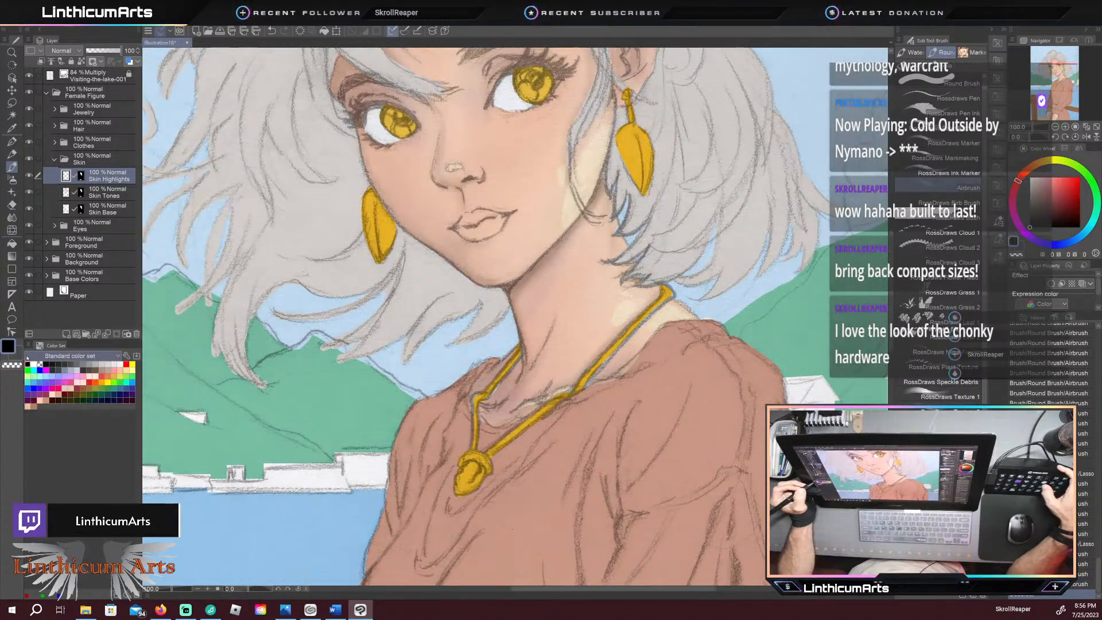
click(80, 356)
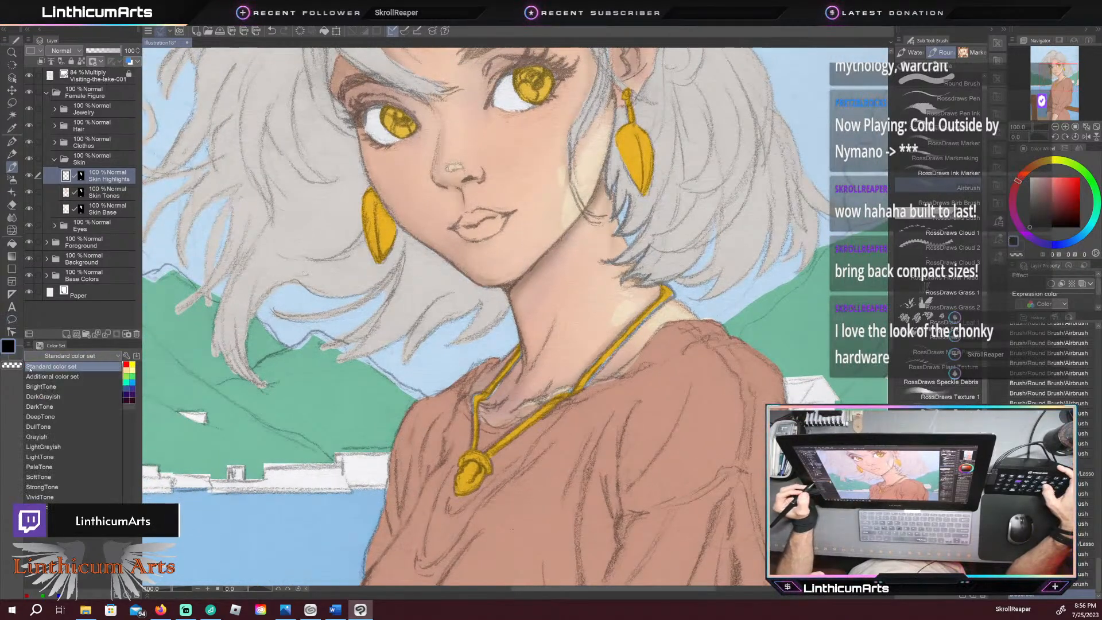
click(44, 475)
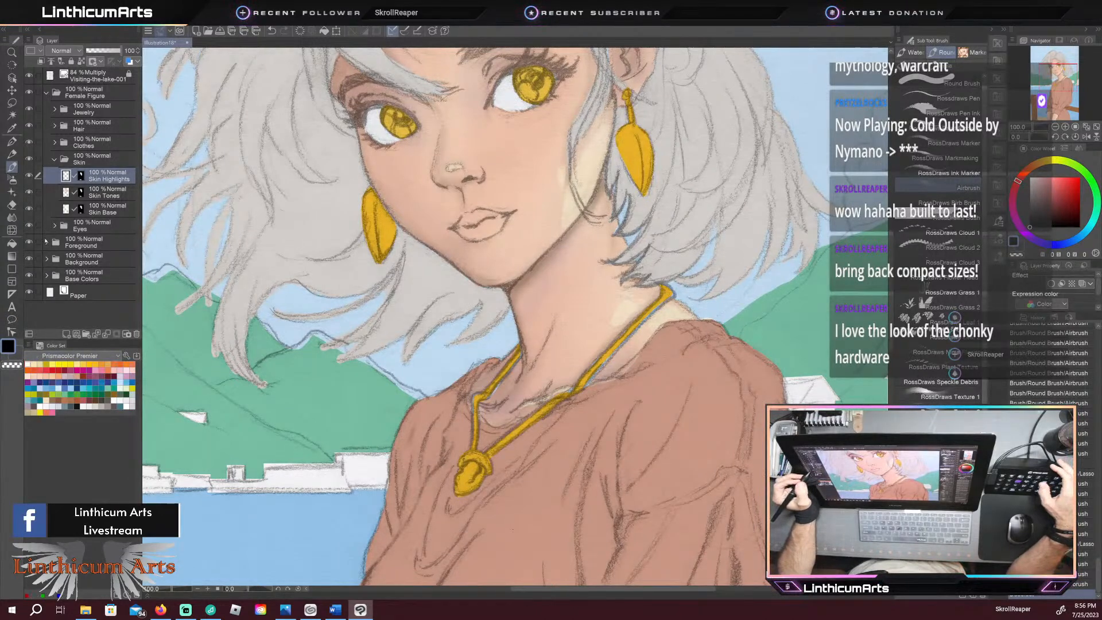
Step: Lasso a highlight shape on the side of the neck between the hair and necklace, and move the selection launcher off it
key(m)
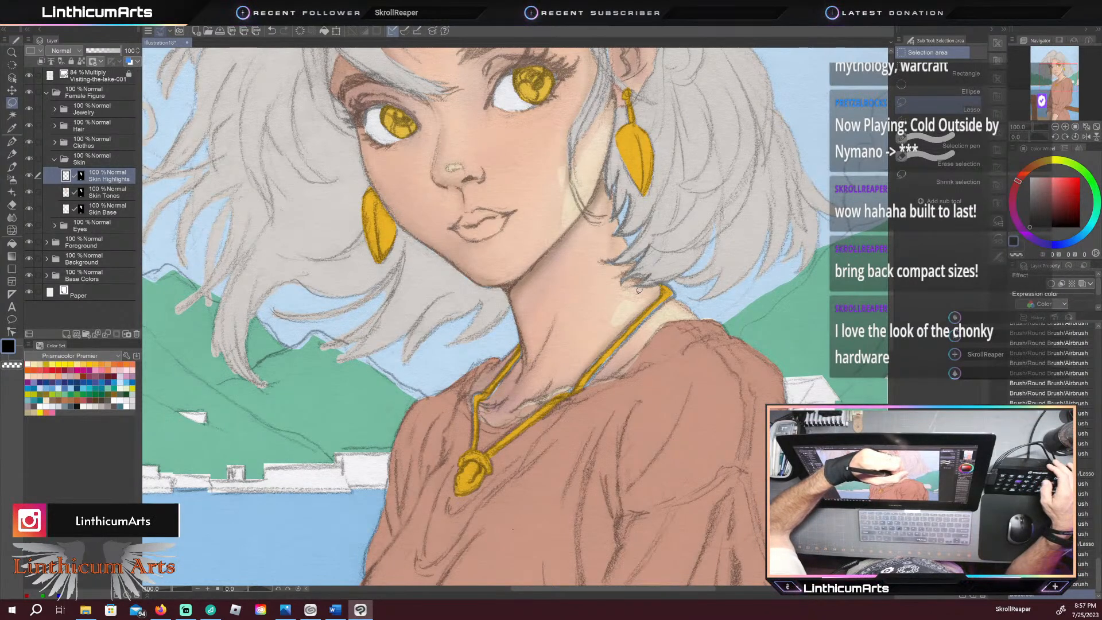
drag(649, 293, 642, 297)
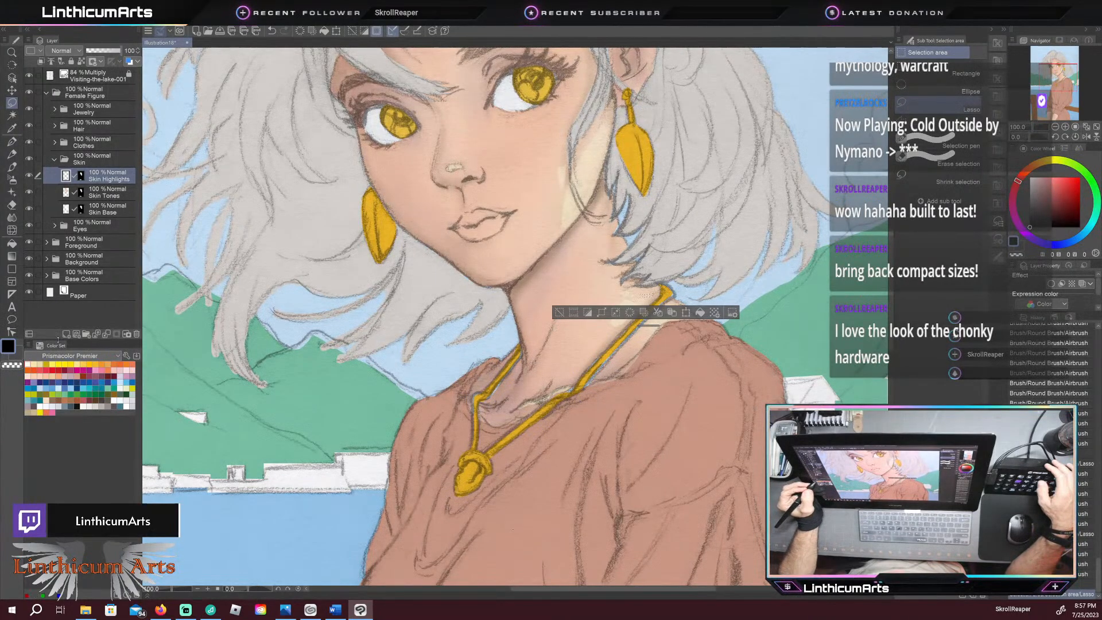
key(b)
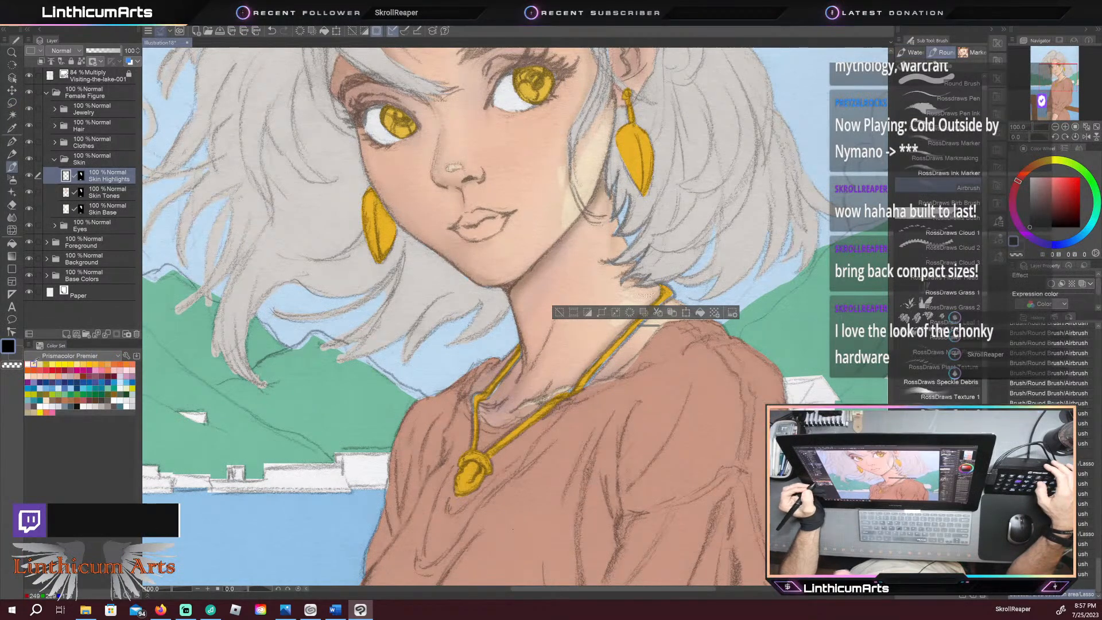
drag(650, 325, 650, 364)
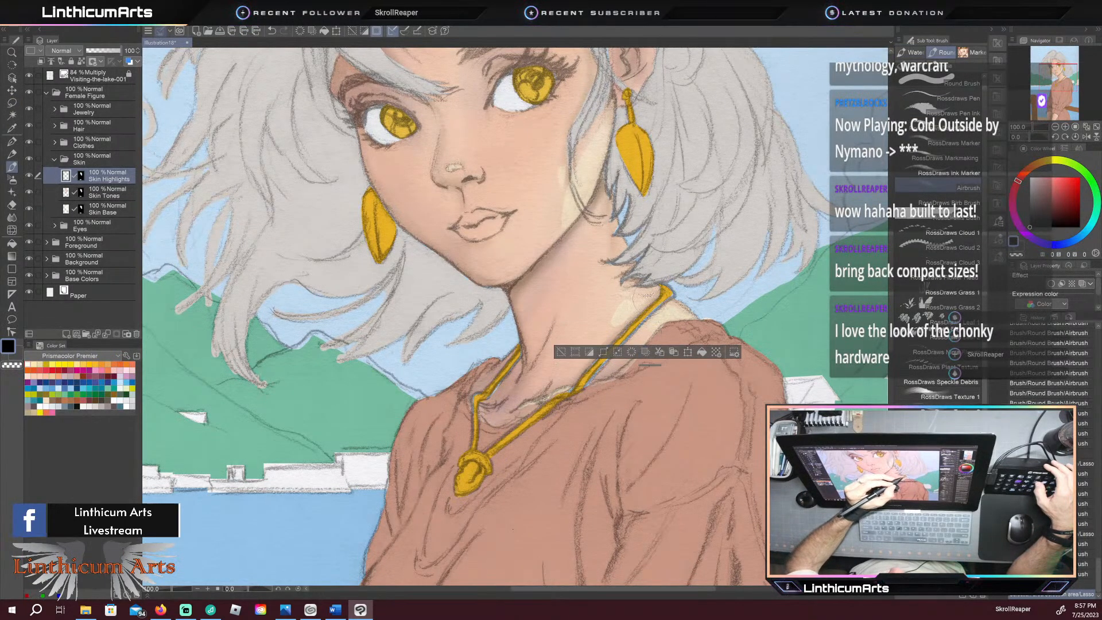
Step: Airbrush the selected neck highlight with cream and pale yellow, and clear the selection
click(28, 364)
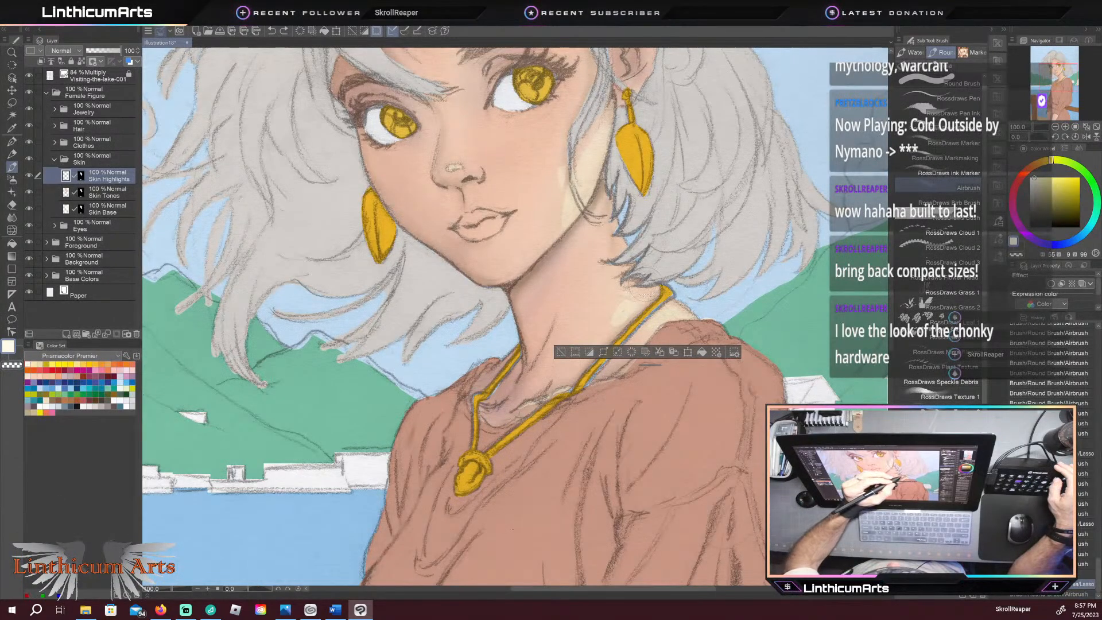
drag(650, 295, 632, 283)
click(36, 364)
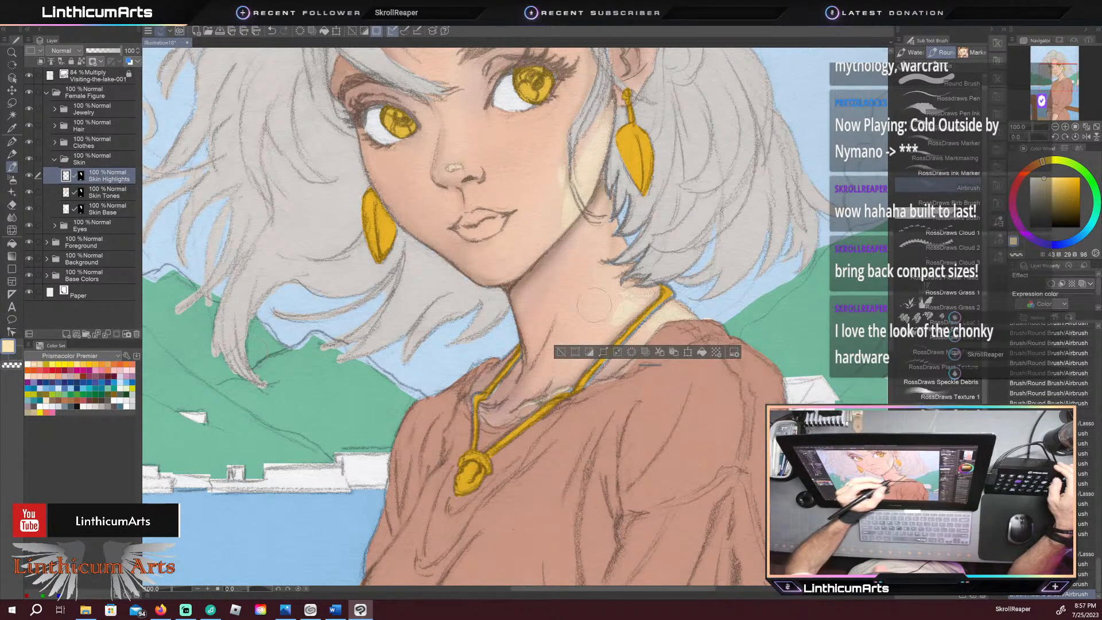
key(ctrl+d)
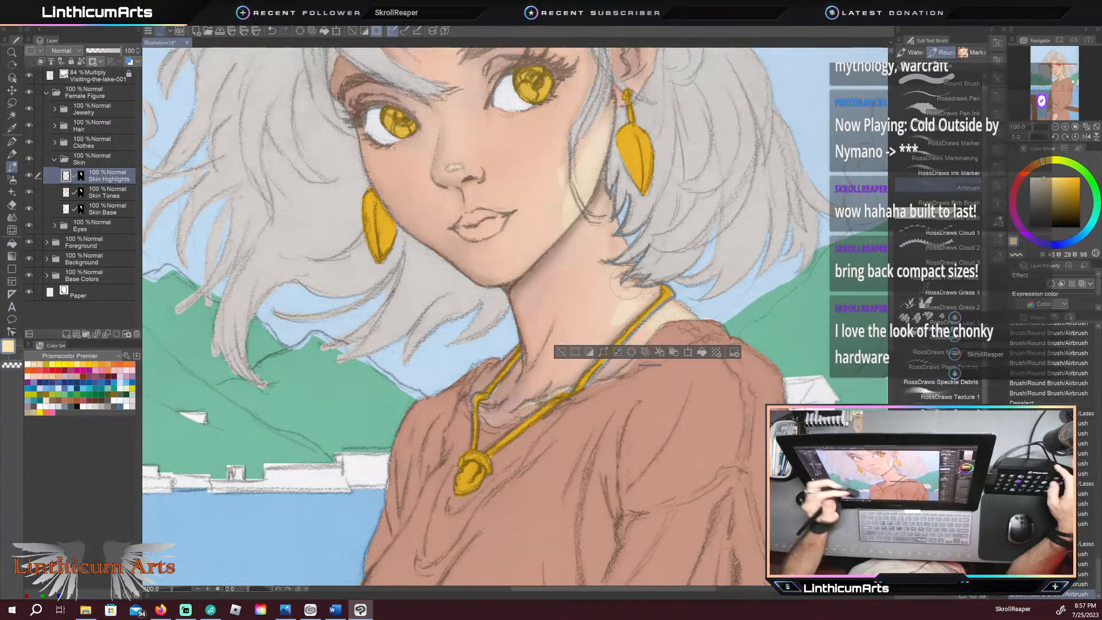
scroll(628, 284, down, 3)
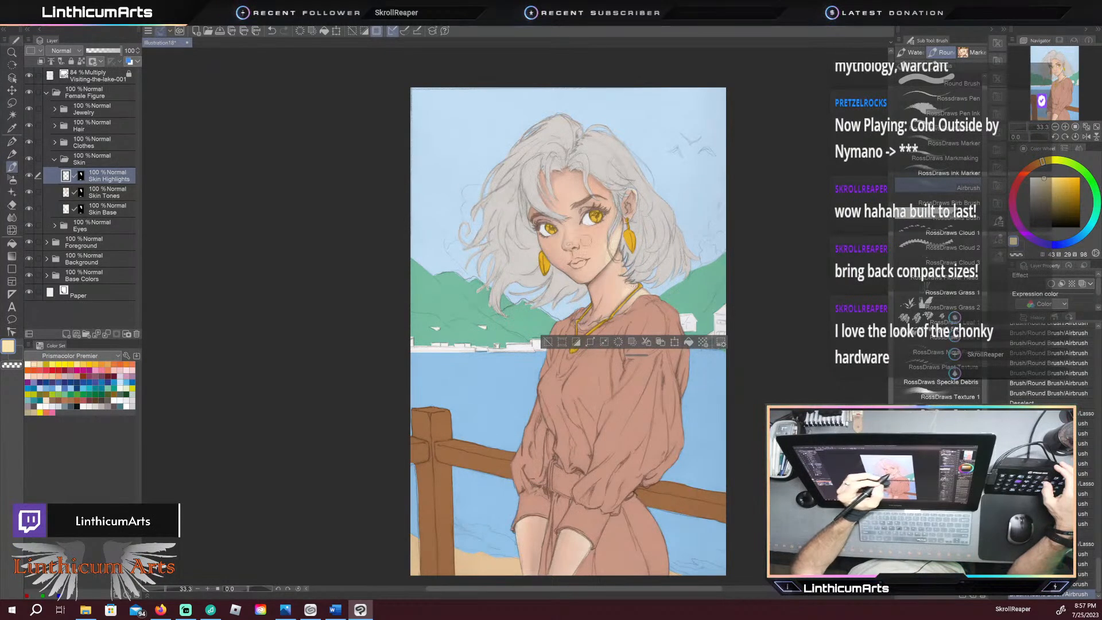
drag(499, 524, 501, 389)
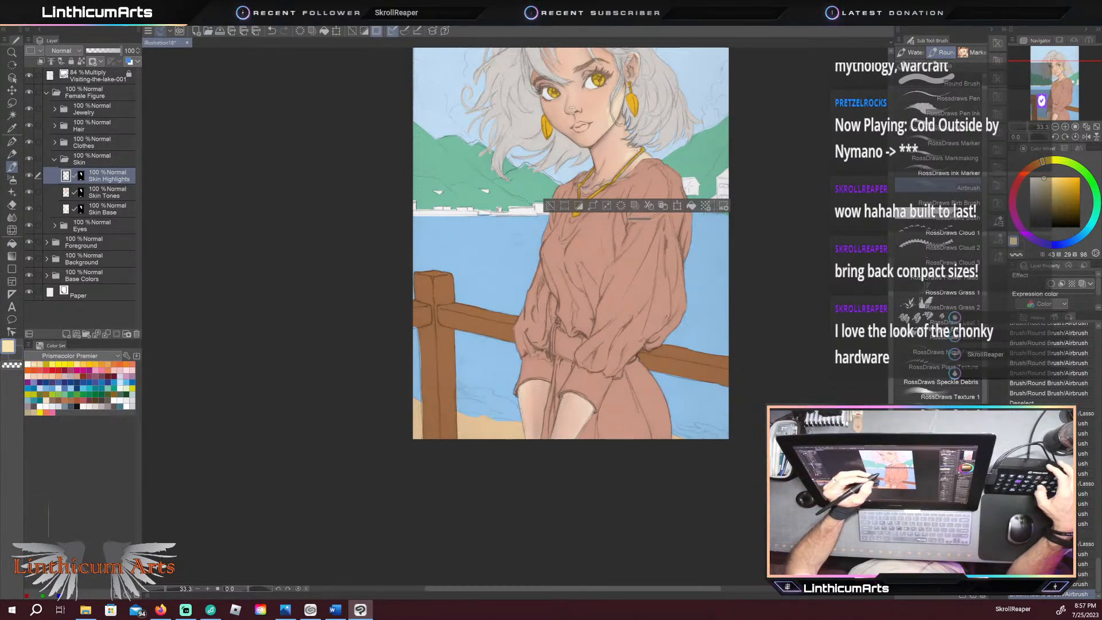
key(ctrl+d)
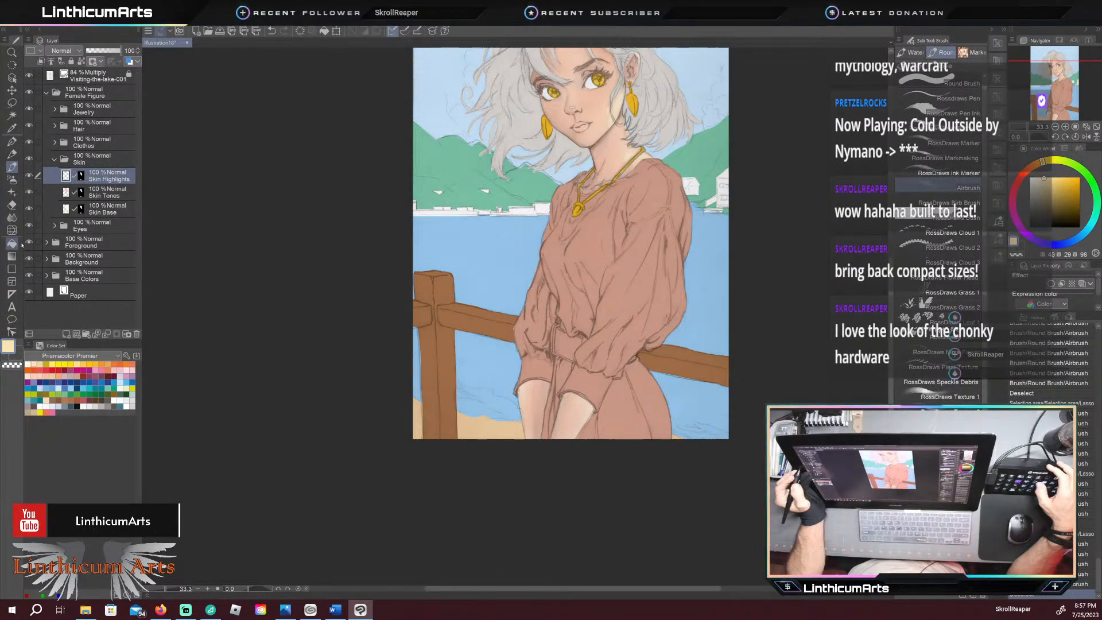
Step: Lasso a highlight strip along the outer edge of the forearm nearest the skirt and airbrush it with cream and pale yellow
key(m)
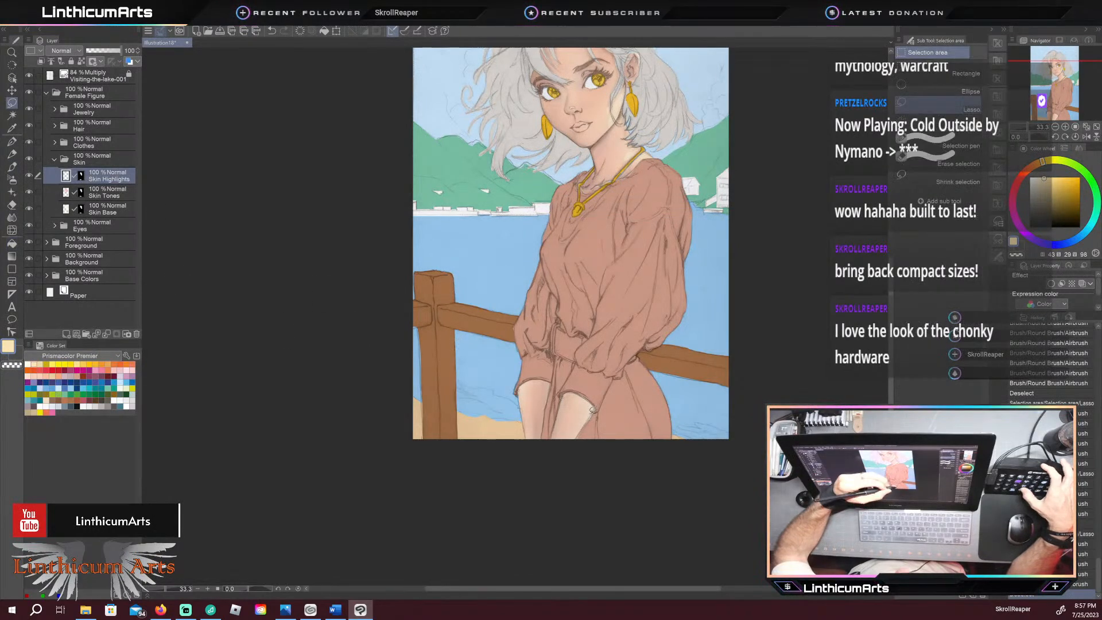
drag(570, 440, 596, 403)
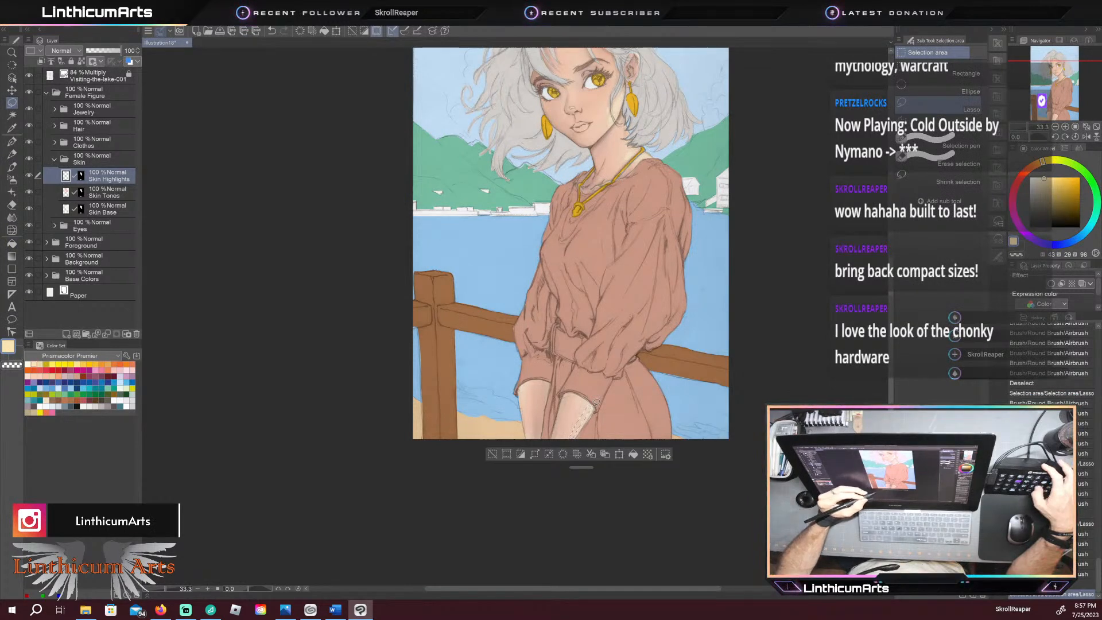
key(b)
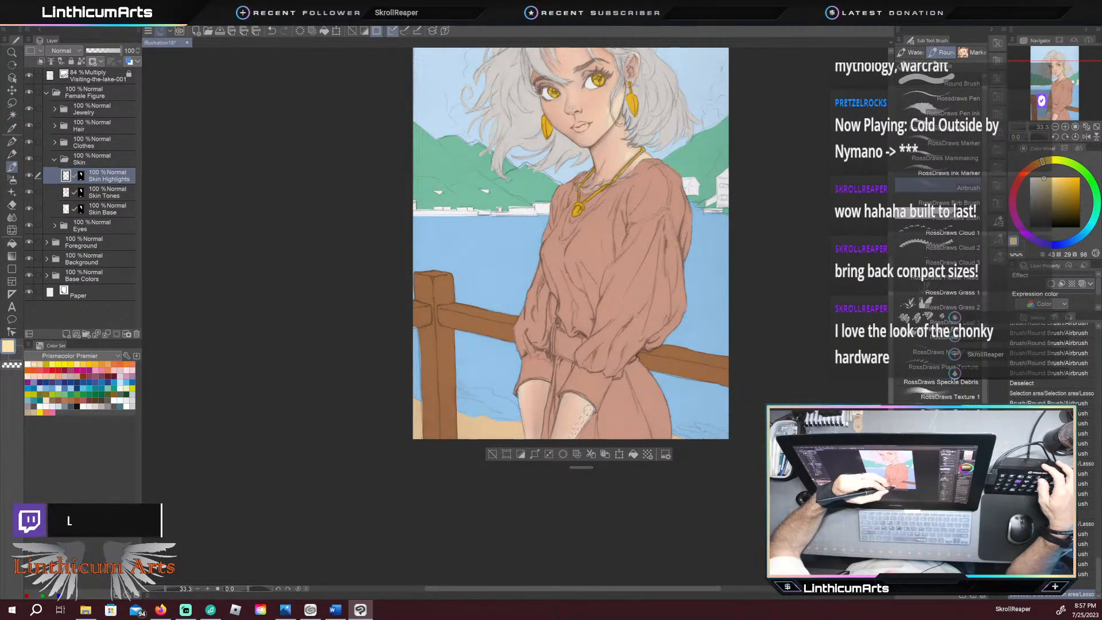
drag(590, 409, 566, 445)
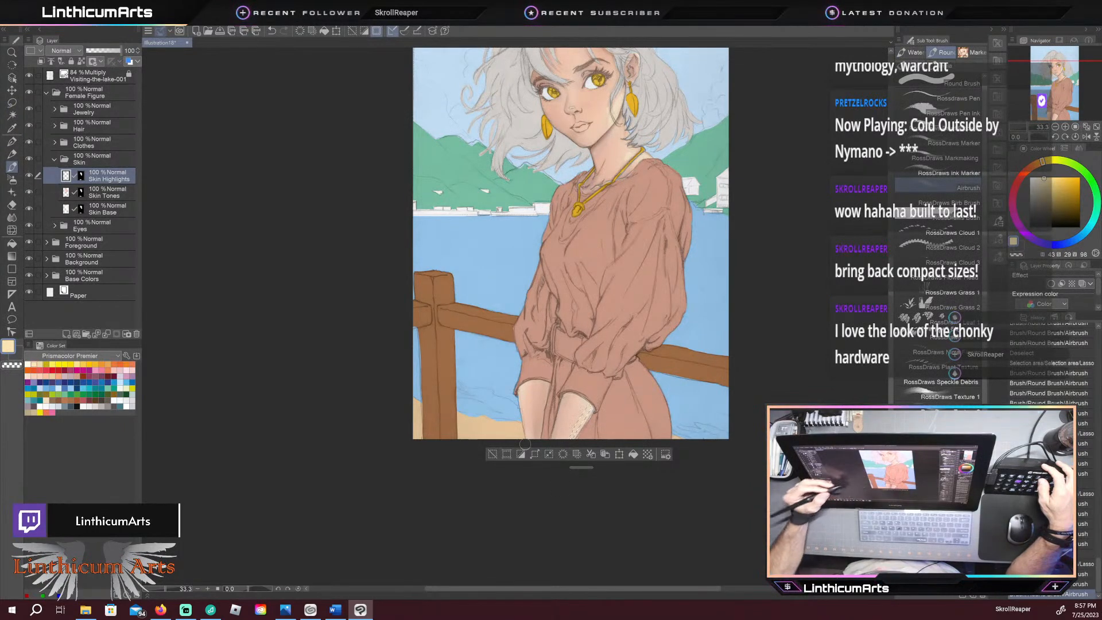
click(28, 363)
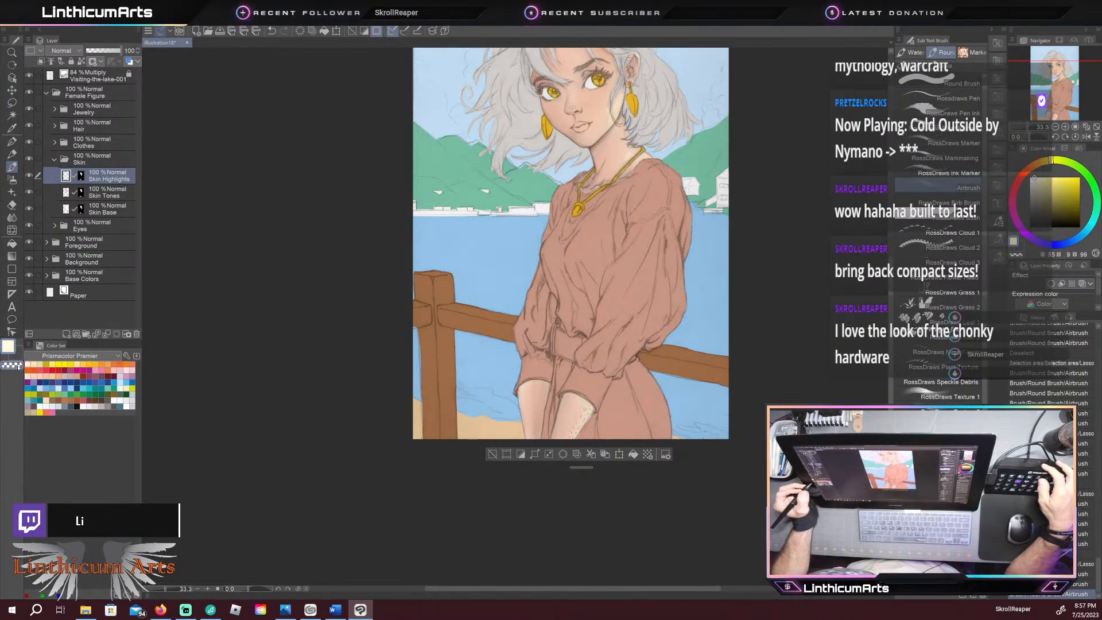
drag(590, 409, 566, 444)
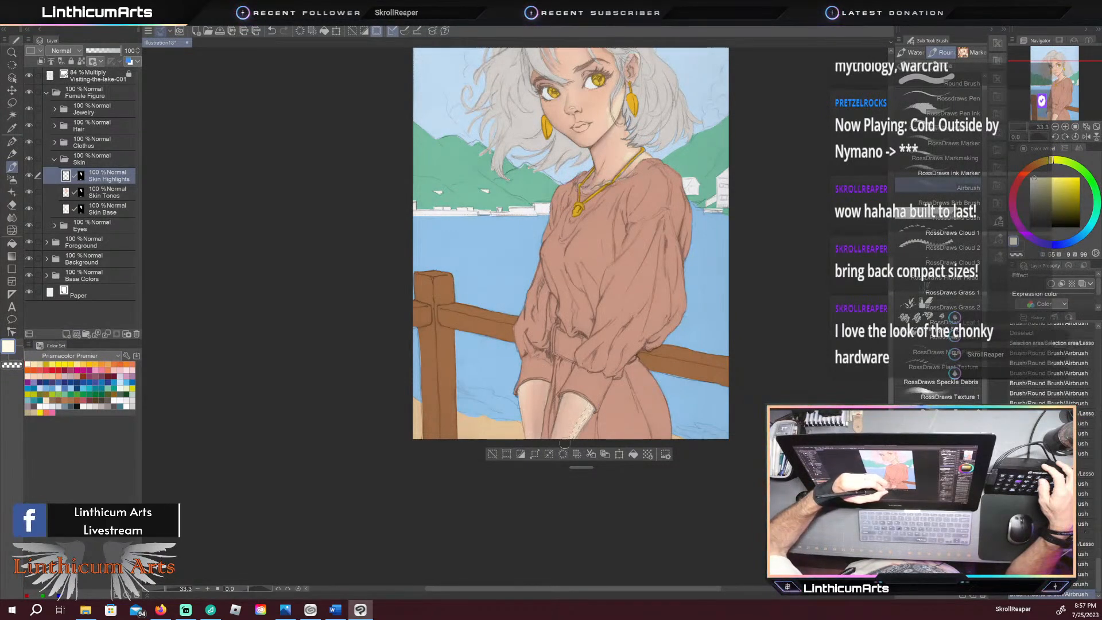
drag(589, 408, 566, 444)
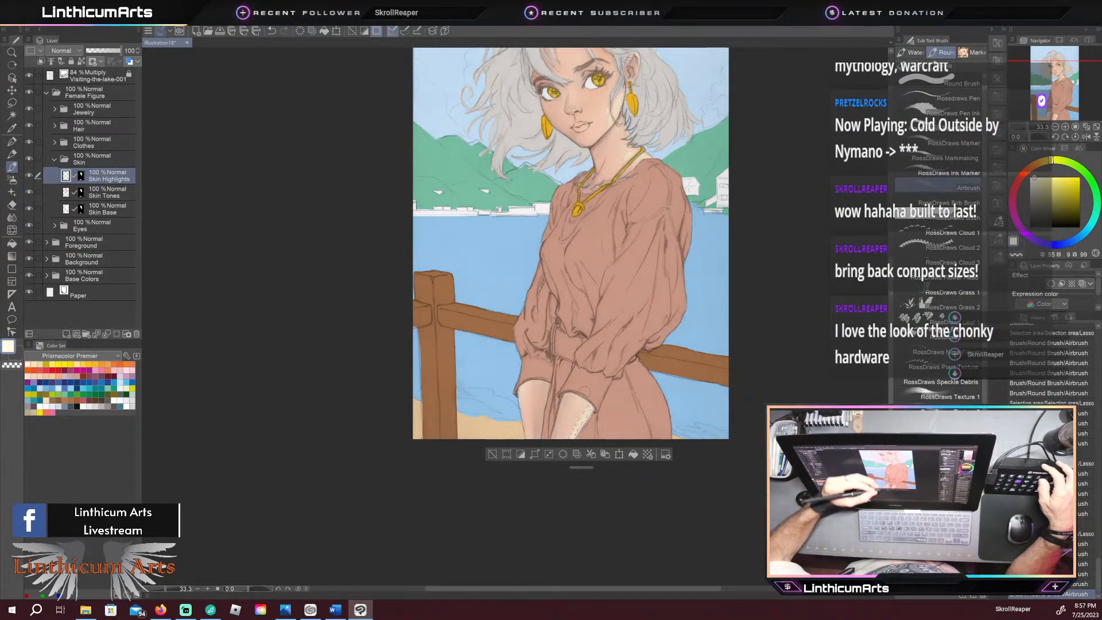
Step: Airbrush another cream pass over the selected forearm highlight and clear the selection
click(34, 364)
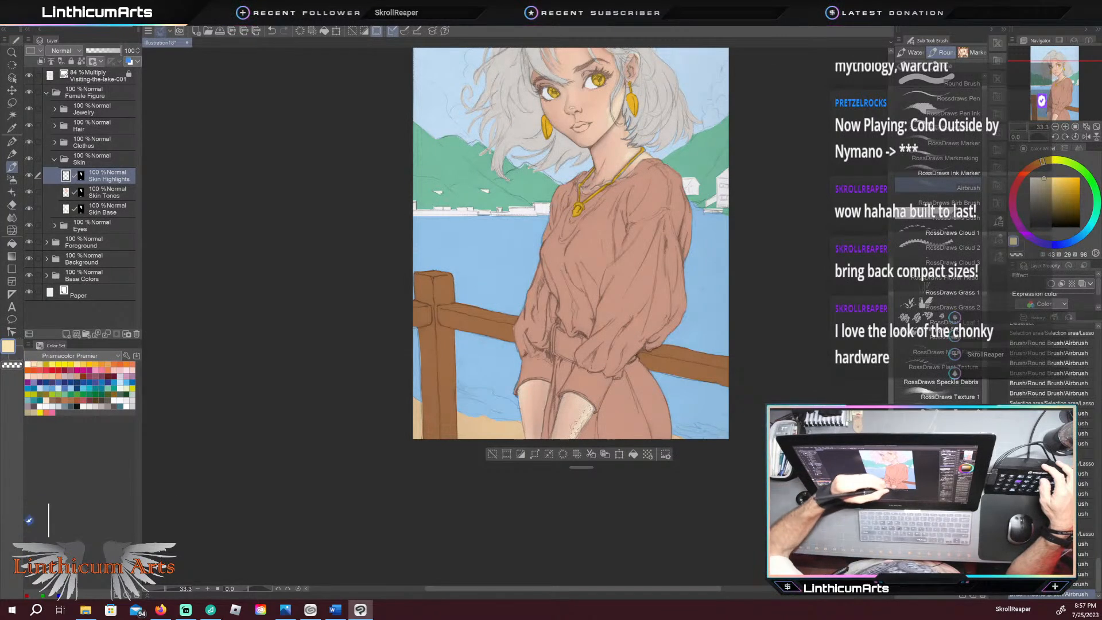
key(ctrl+plus)
key(ctrl+plus)
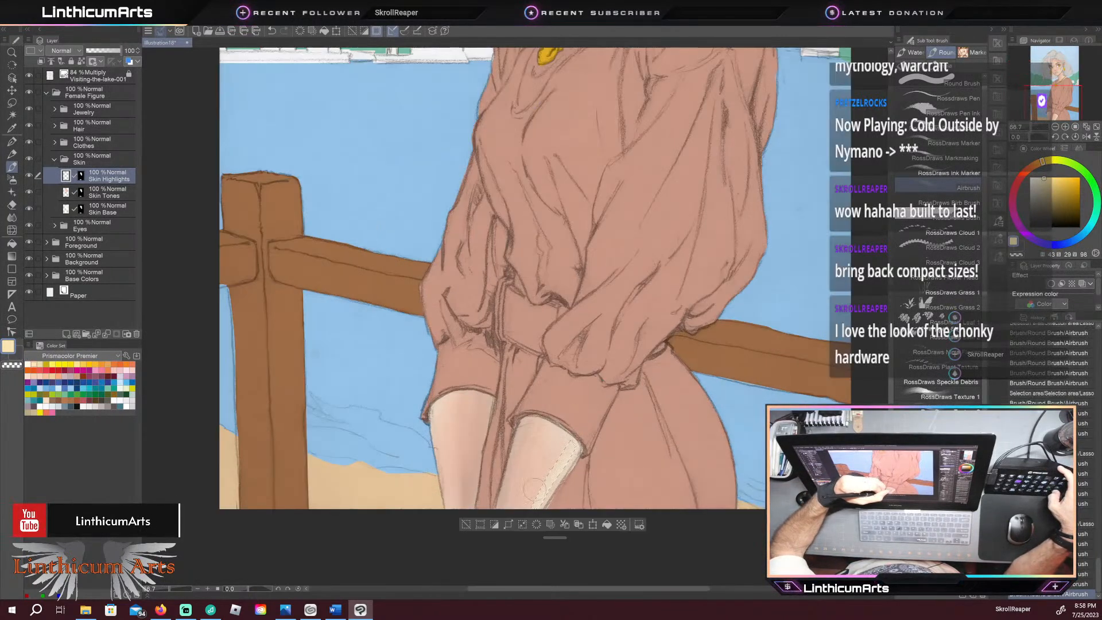
drag(524, 505, 557, 453)
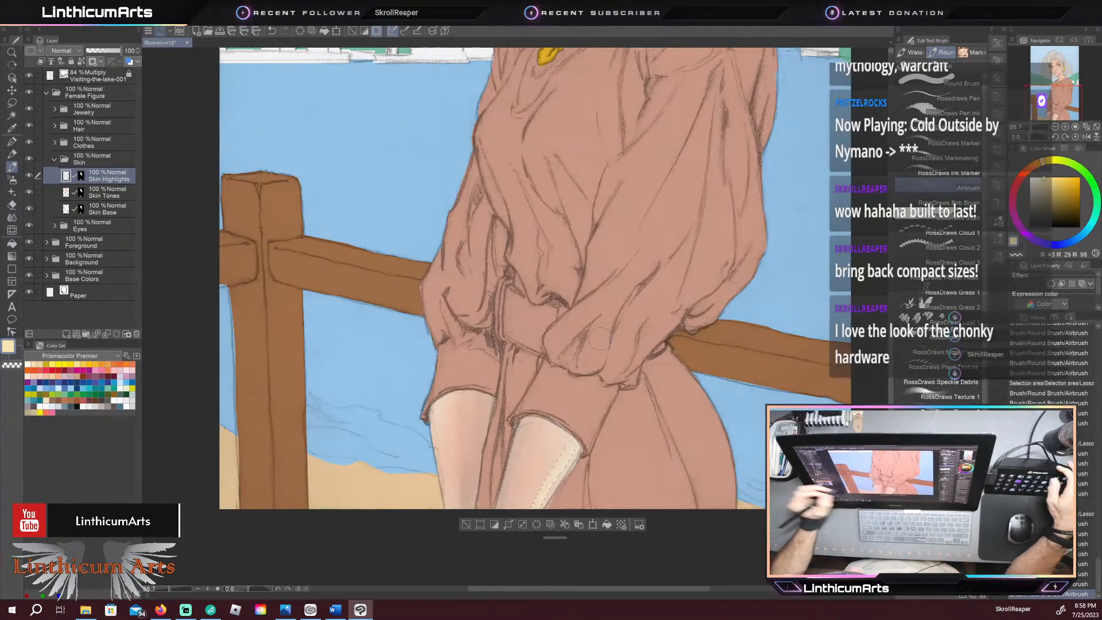
key(ctrl+d)
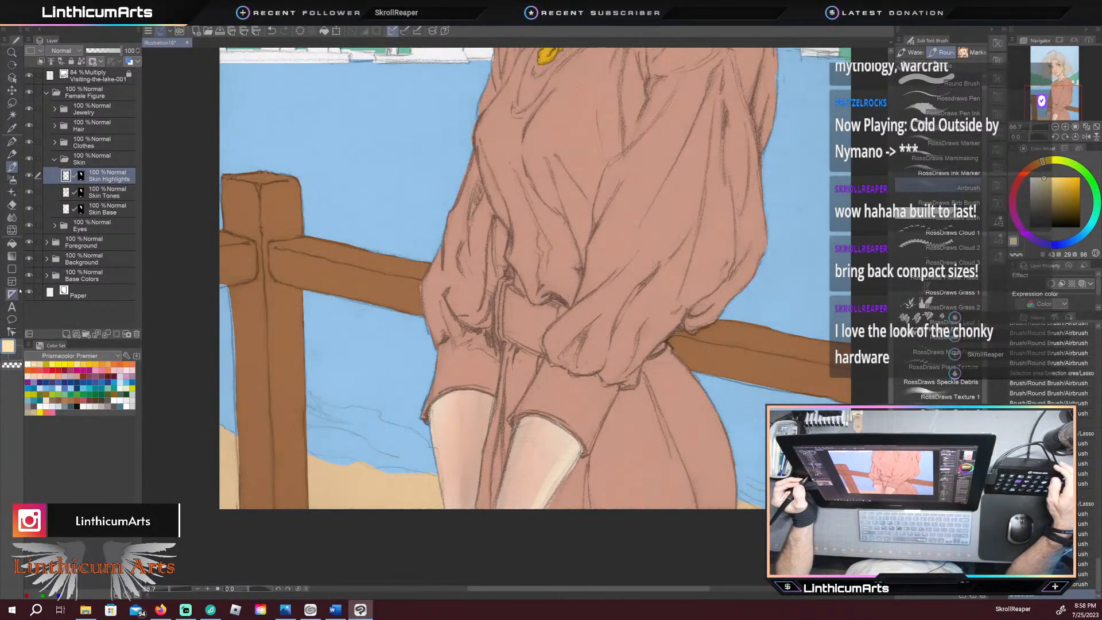
Step: Lasso a highlight along the outer edge of the other forearm, airbrush it with pale yellow and cream, and clear the selection
key(m)
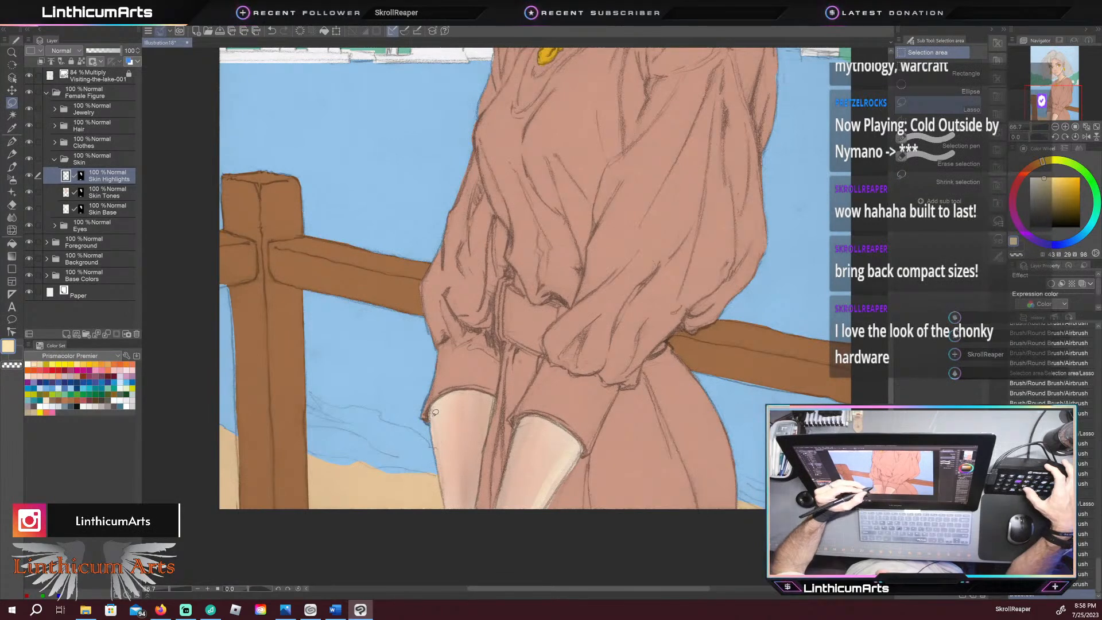
mouse_move(441, 455)
mouse_down()
mouse_move(443, 500)
mouse_move(413, 514)
mouse_move(437, 405)
mouse_up()
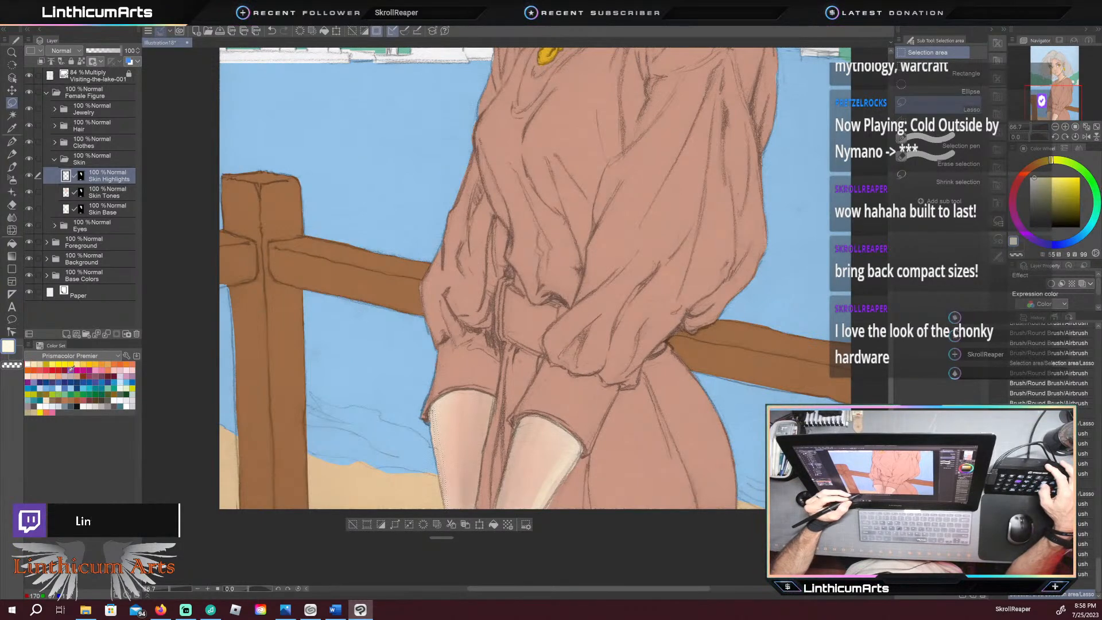
key(b)
key(ctrl+d)
drag(446, 513, 450, 524)
drag(431, 416, 445, 514)
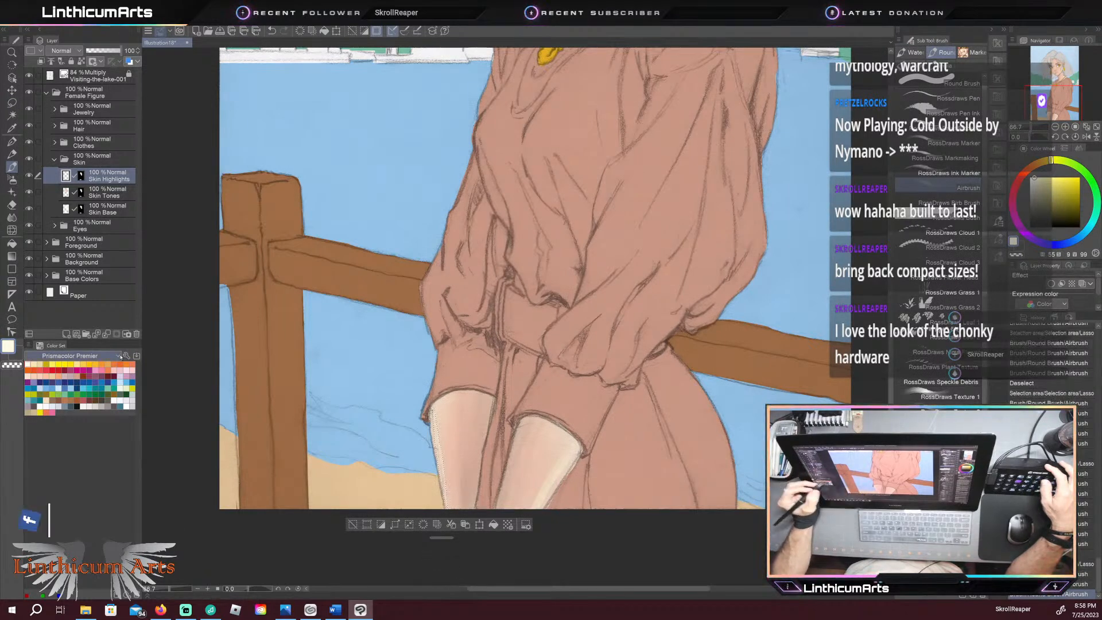
click(40, 372)
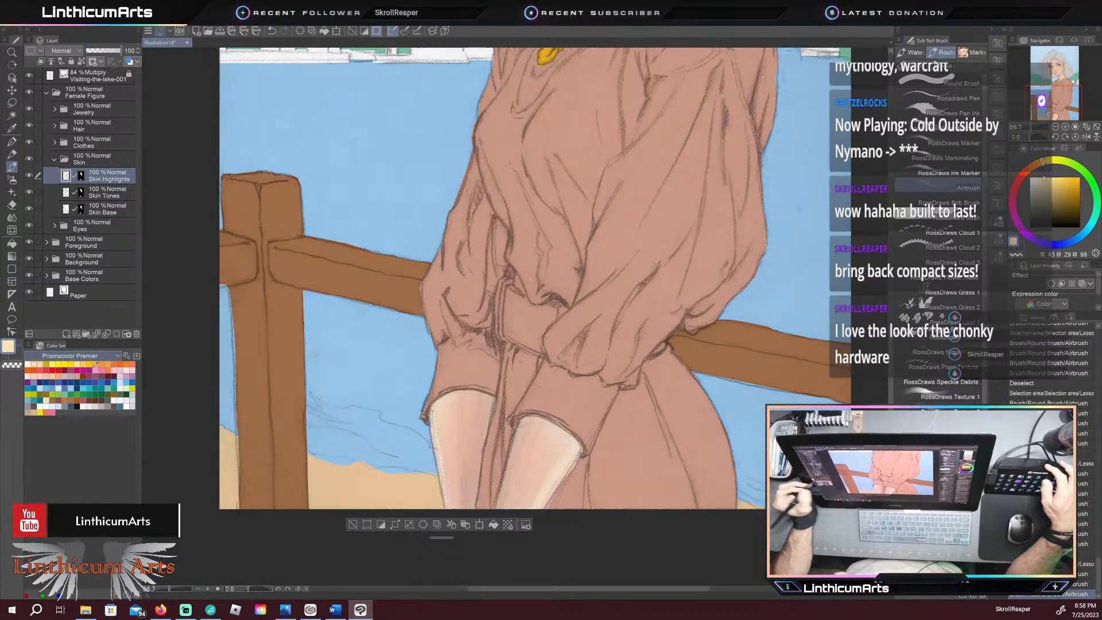
drag(445, 477, 450, 528)
drag(434, 419, 451, 540)
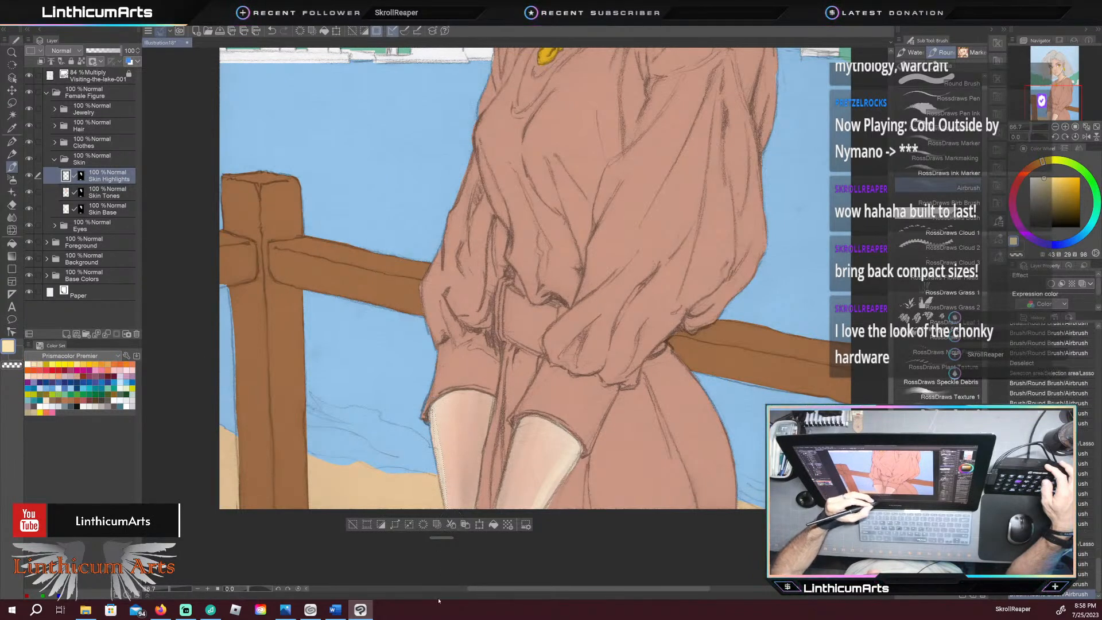
key(ctrl+d)
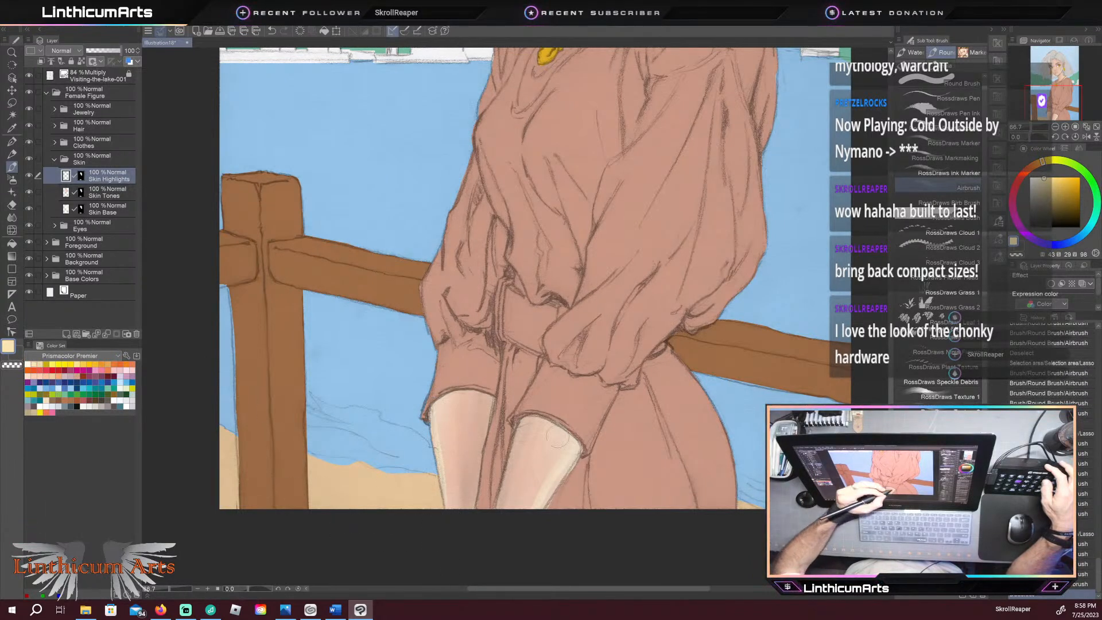
Step: Airbrush a pink blush across the nose and cheeks on the Skin Tones layer
key(ctrl+minus)
key(ctrl+minus)
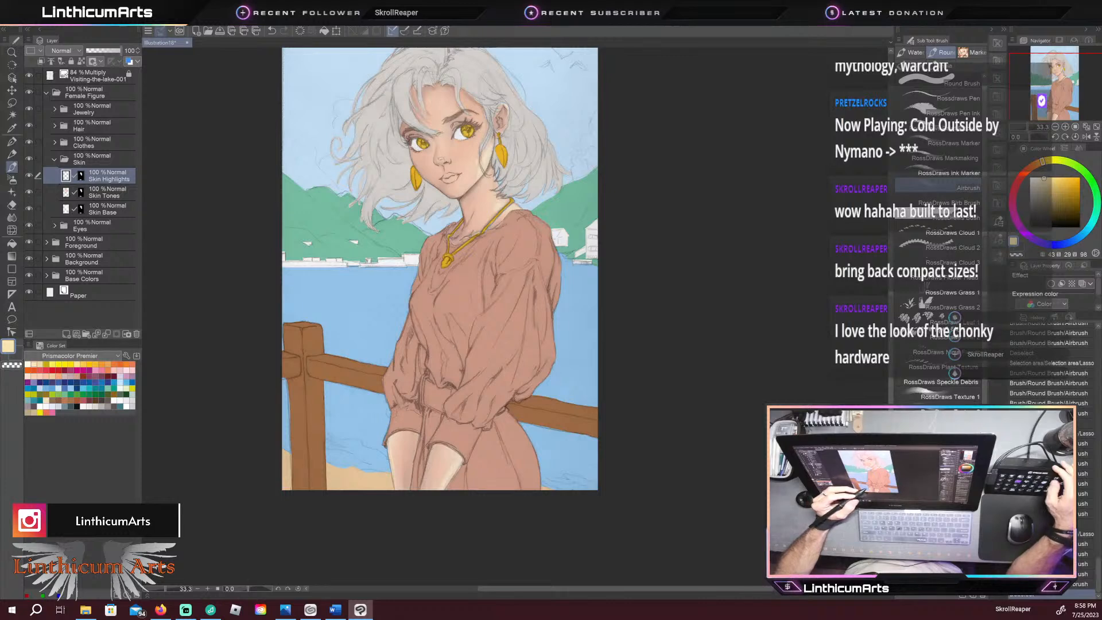
drag(422, 246, 426, 373)
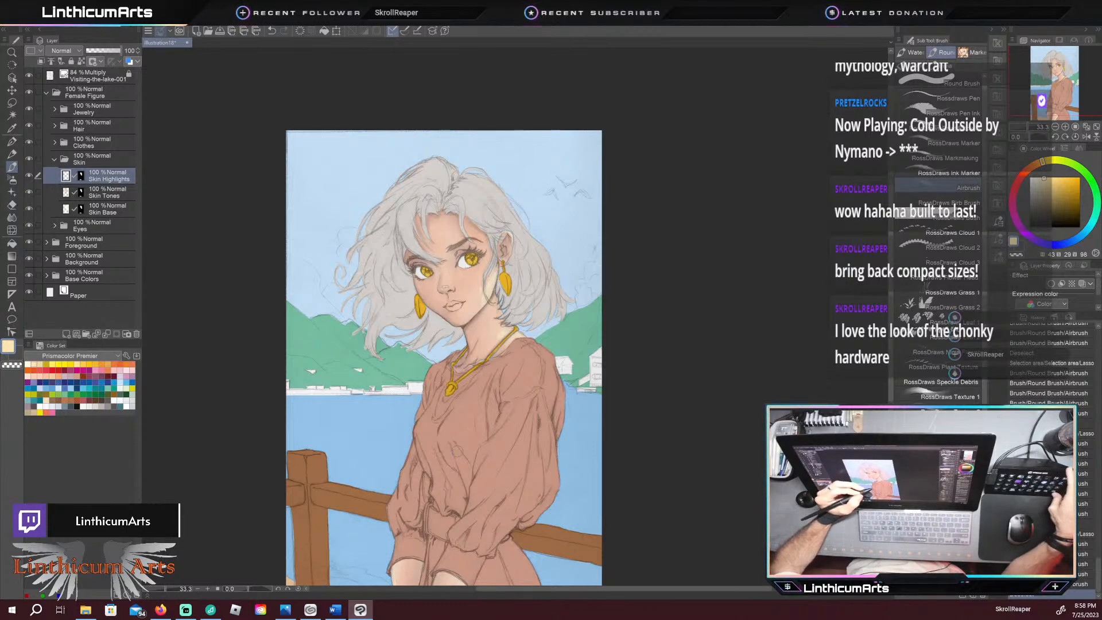
scroll(454, 450, up, 1)
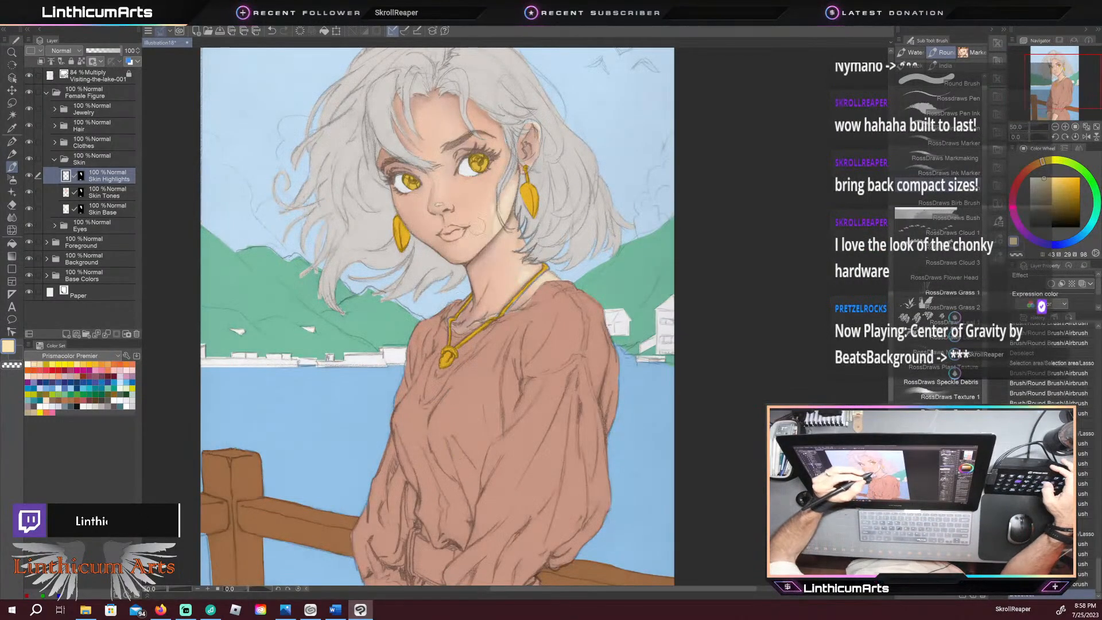
drag(475, 236, 480, 348)
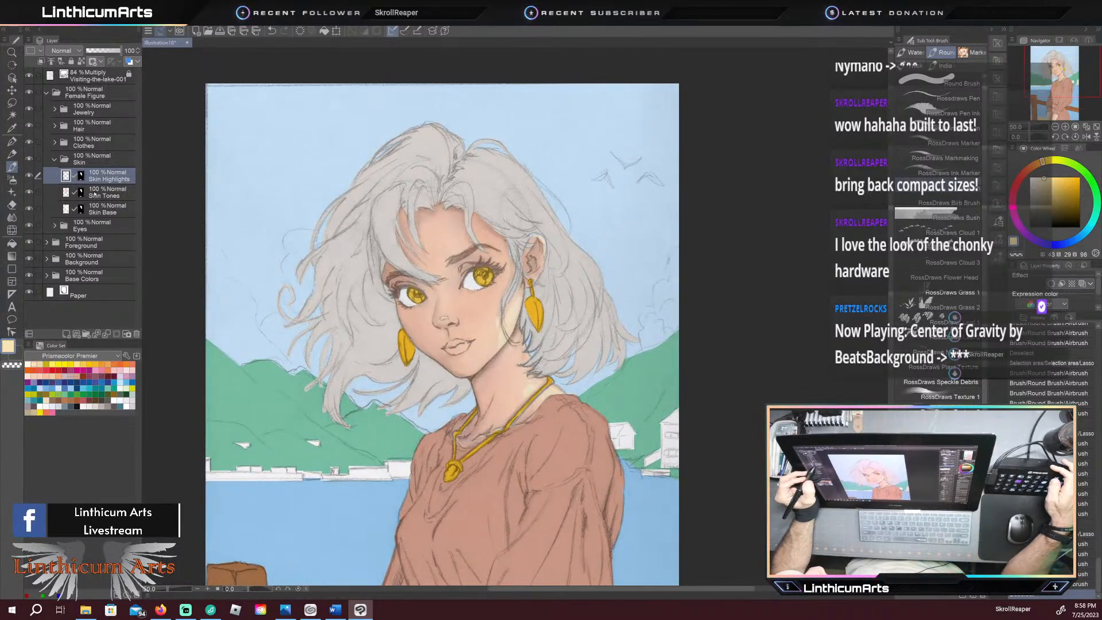
click(92, 193)
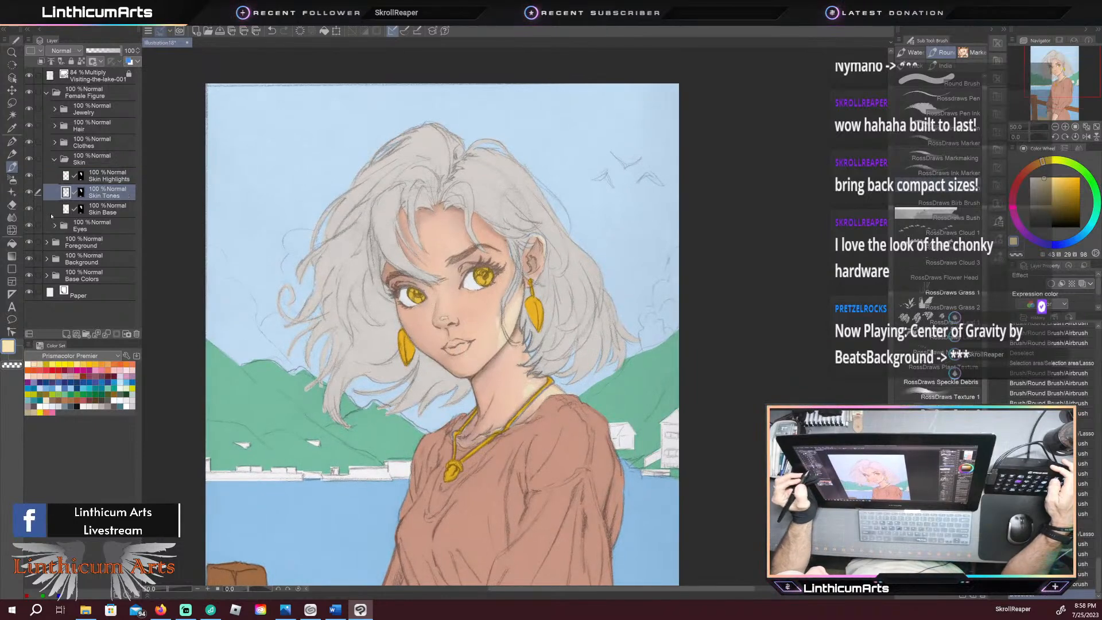
click(102, 370)
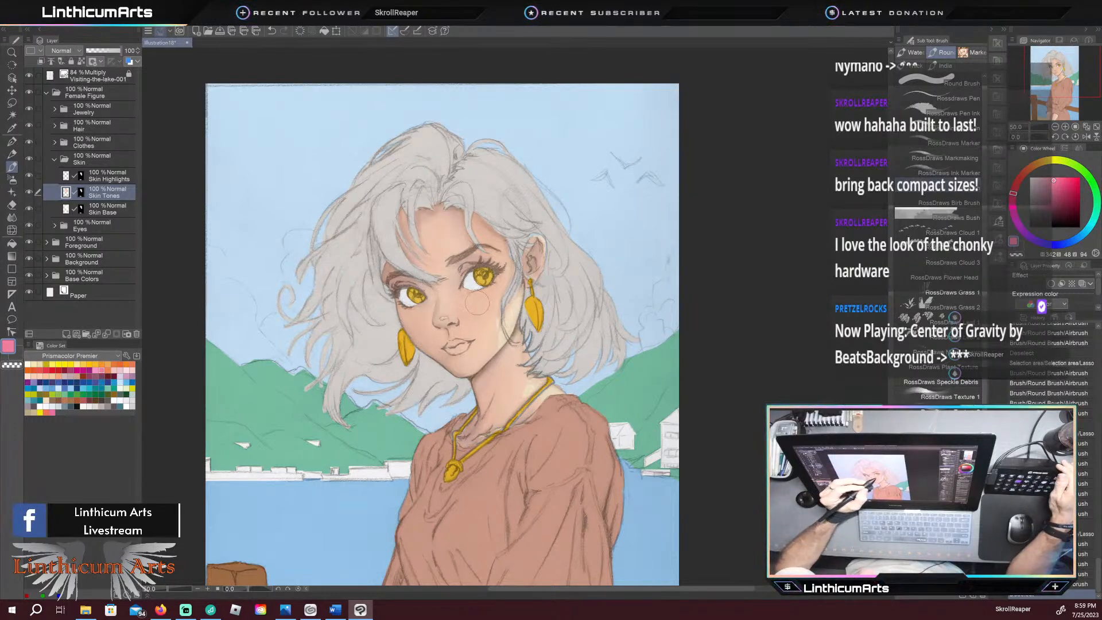
mouse_move(452, 310)
mouse_down()
mouse_move(498, 301)
mouse_move(441, 287)
mouse_up()
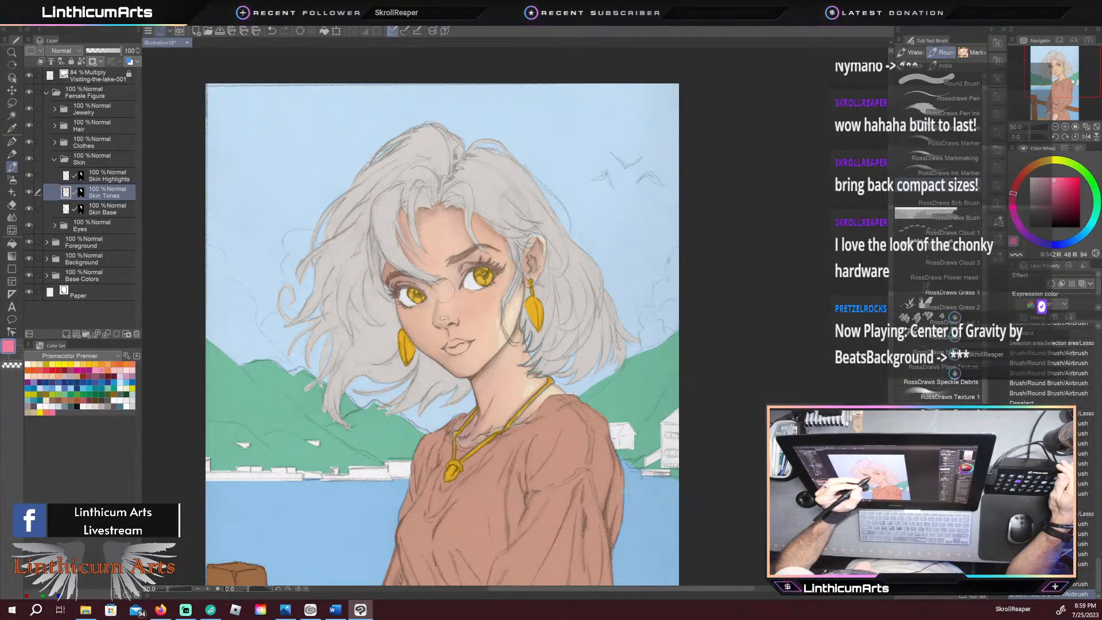
mouse_move(414, 323)
mouse_down()
mouse_move(436, 315)
mouse_move(438, 282)
mouse_move(468, 302)
mouse_move(454, 287)
mouse_move(498, 285)
mouse_move(496, 267)
mouse_up()
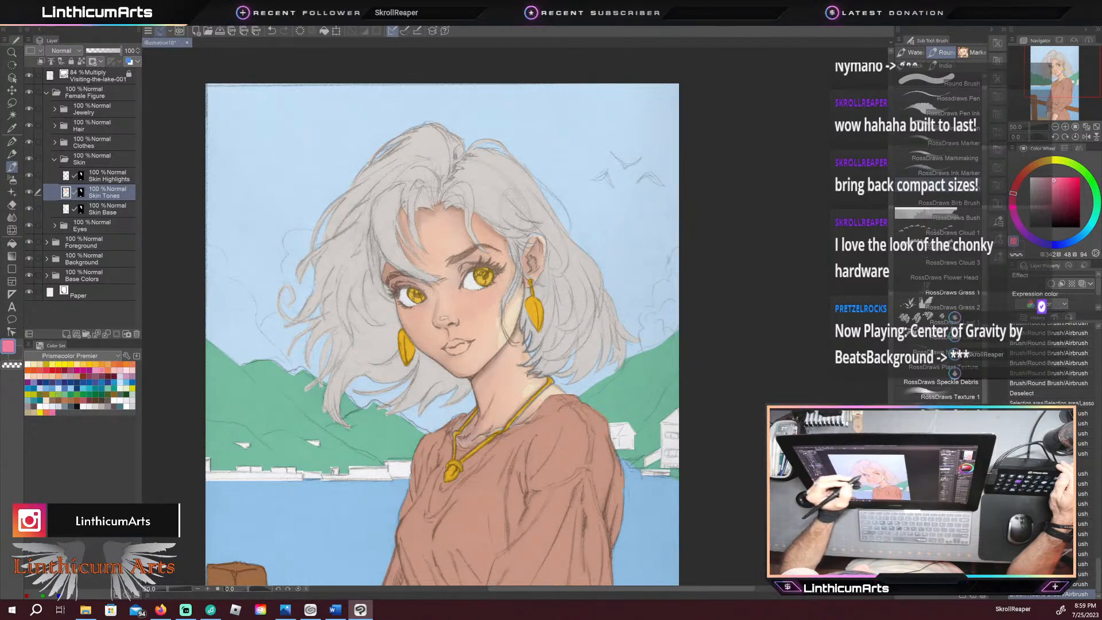
mouse_move(429, 306)
mouse_down()
mouse_move(415, 318)
mouse_move(444, 312)
mouse_up()
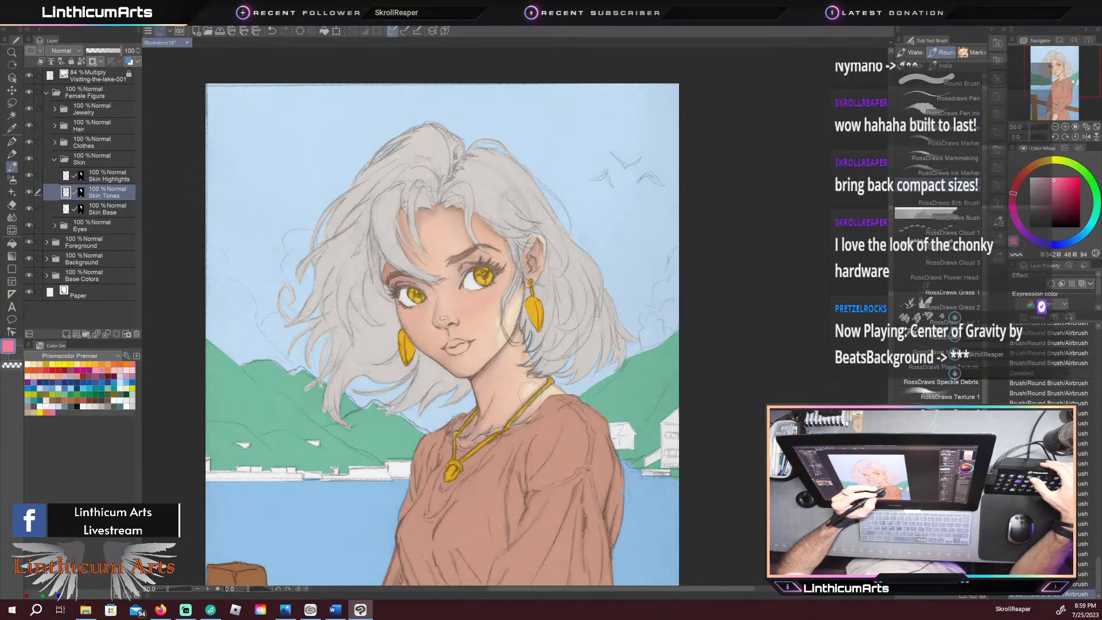
Step: Airbrush pale pink over the blush and smooth it across the cheeks and nose with the Blend tool
click(119, 366)
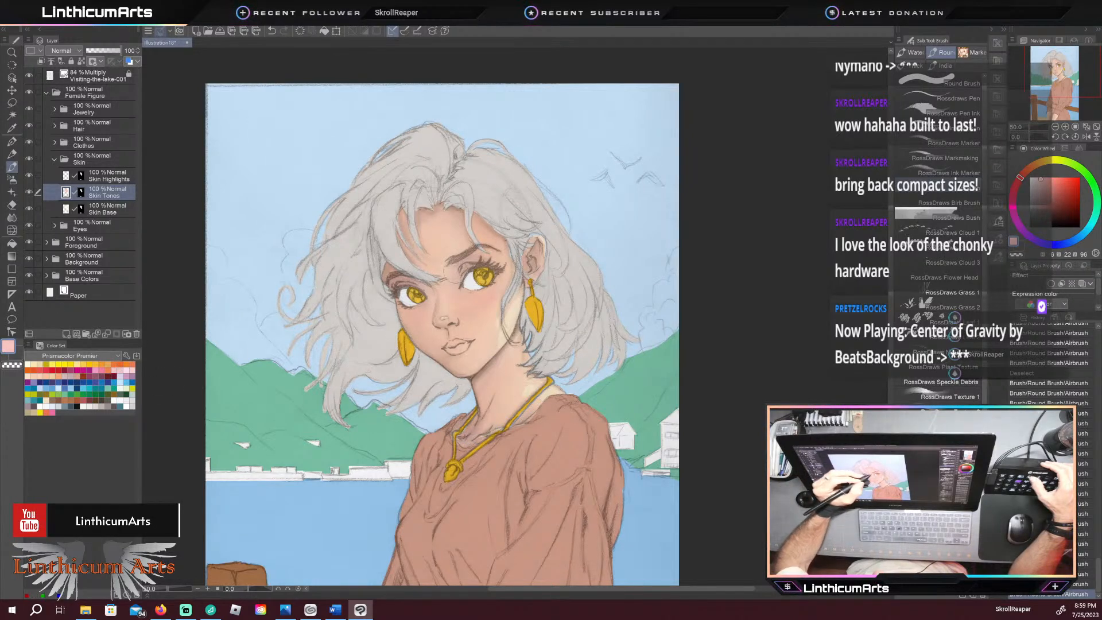
mouse_move(459, 307)
mouse_down()
mouse_move(457, 290)
mouse_move(499, 304)
mouse_move(457, 300)
mouse_up()
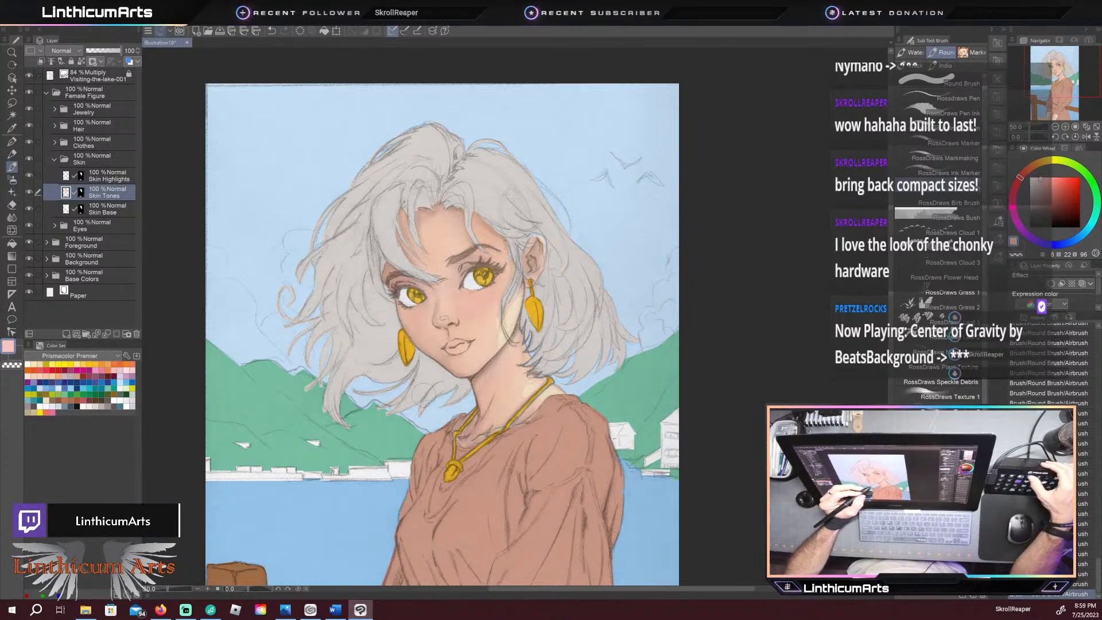
key(j)
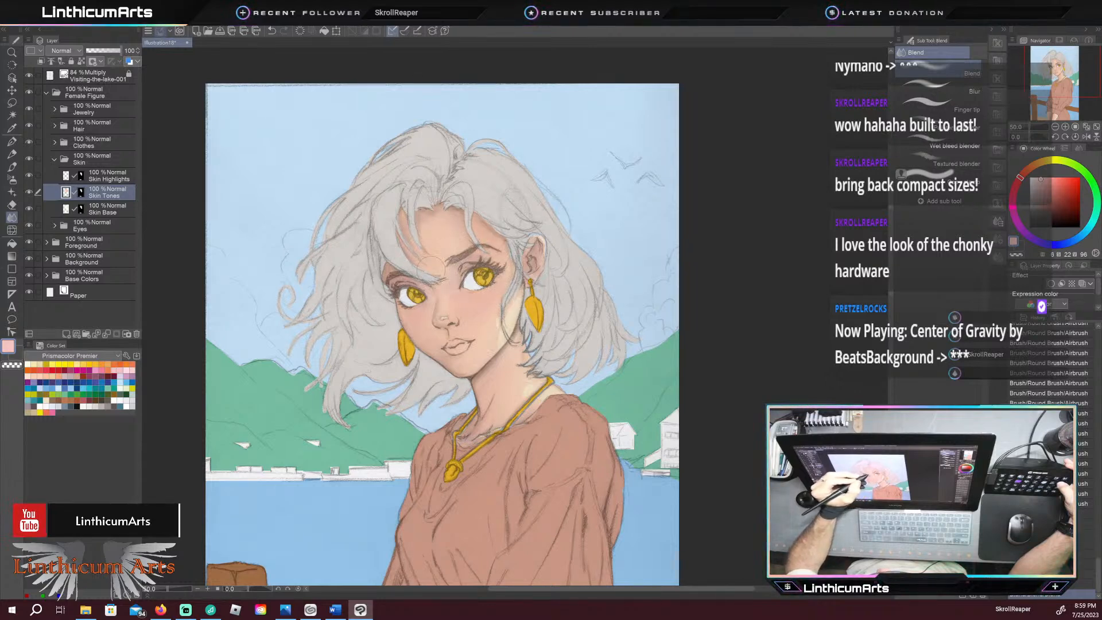
mouse_move(418, 299)
mouse_down()
mouse_move(412, 338)
mouse_move(427, 323)
mouse_up()
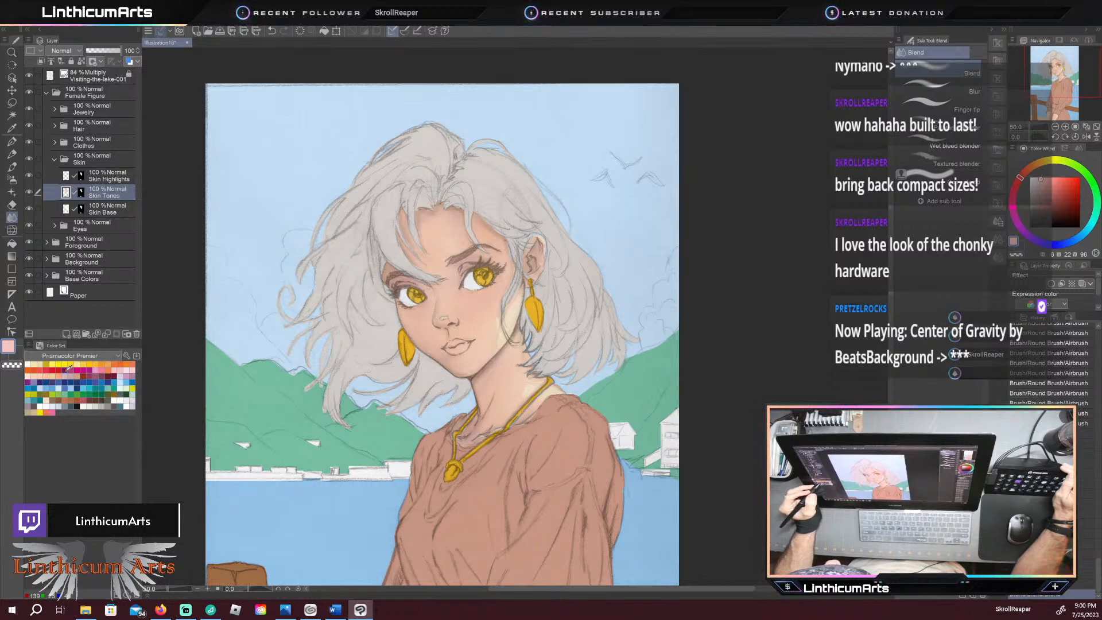
click(83, 400)
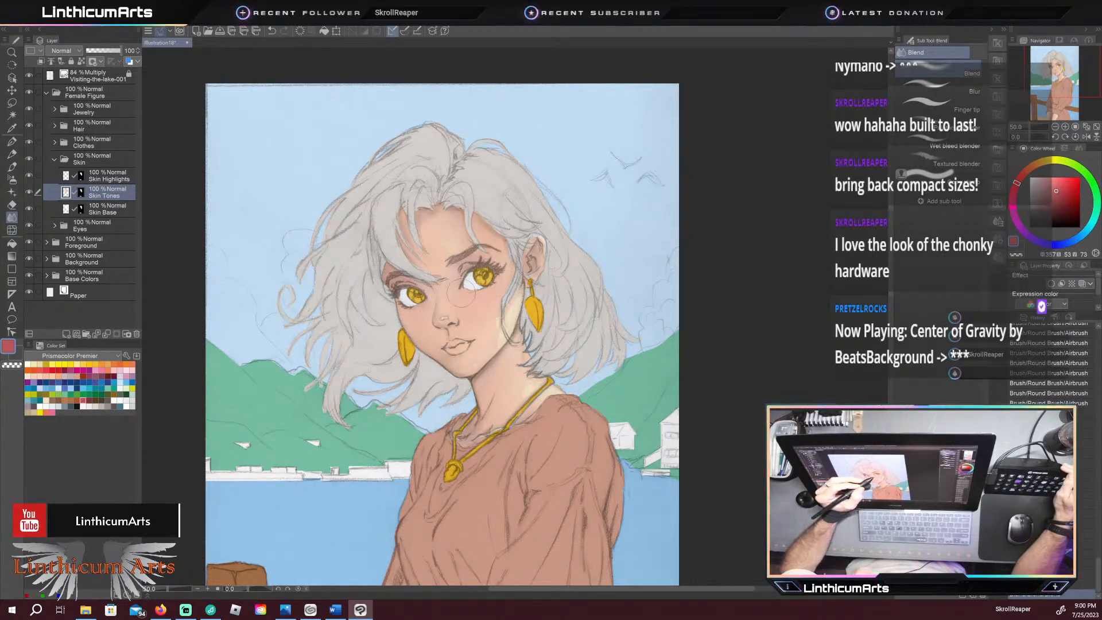
mouse_move(468, 307)
mouse_down()
mouse_move(414, 321)
mouse_move(425, 318)
mouse_move(413, 305)
mouse_move(412, 335)
mouse_up()
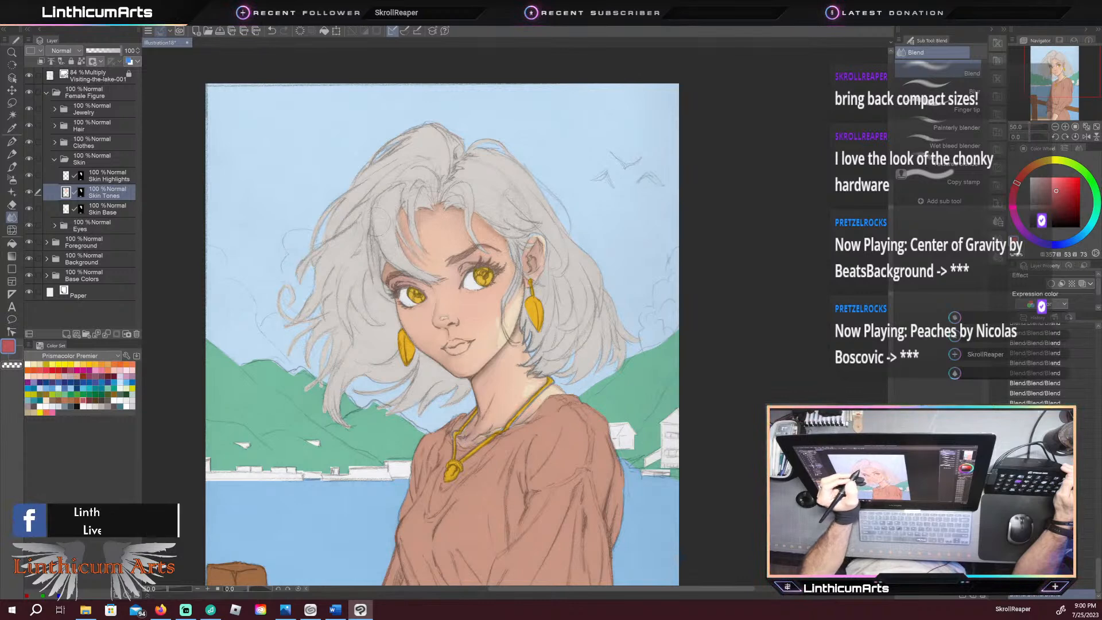
Step: Airbrush muted red shading over the face and forehead beneath the hair on the Skin Tones layer, softening it with the Blend tool
click(52, 394)
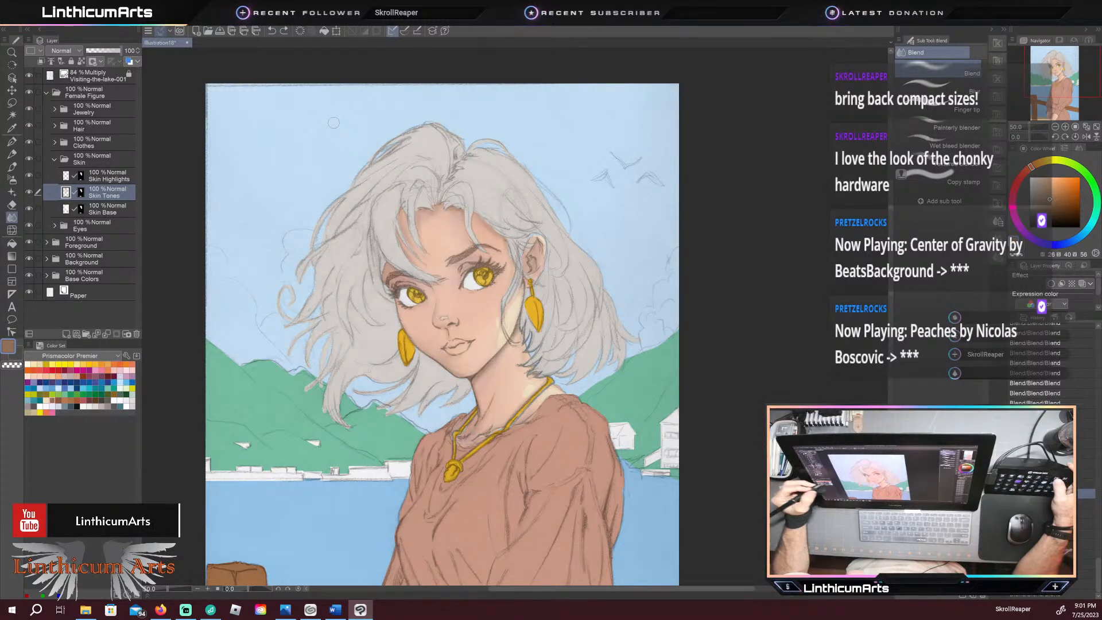
key(b)
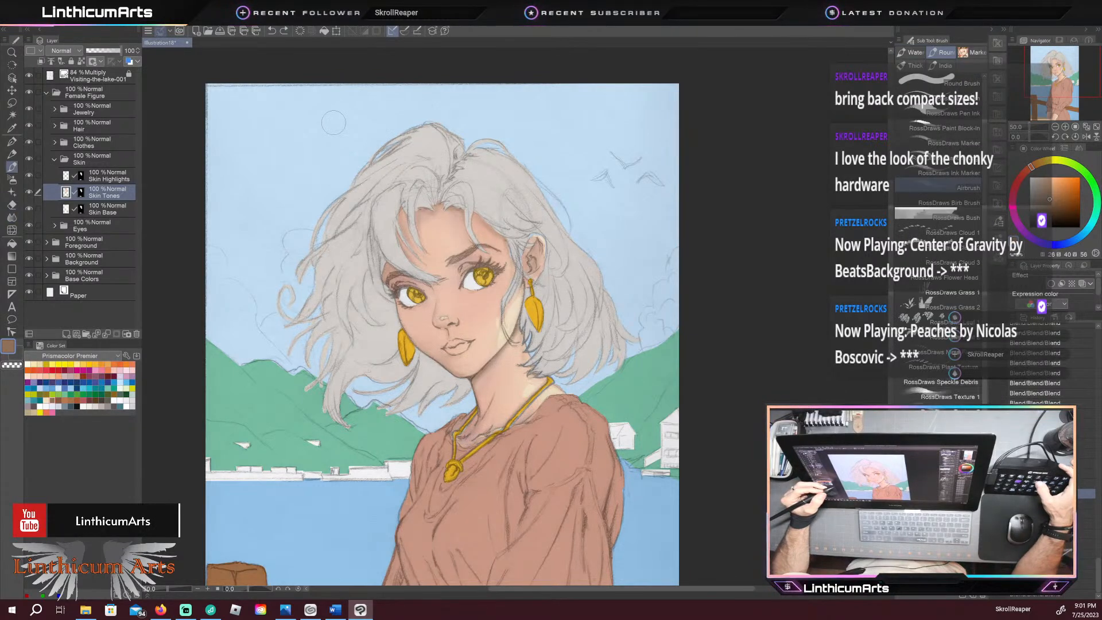
click(90, 397)
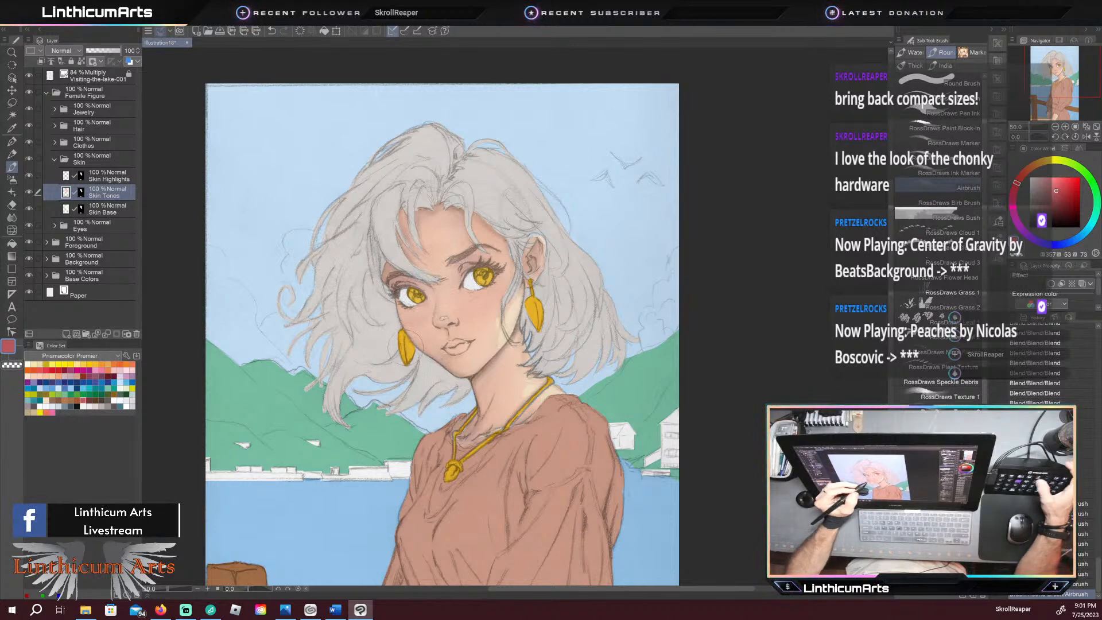
key(j)
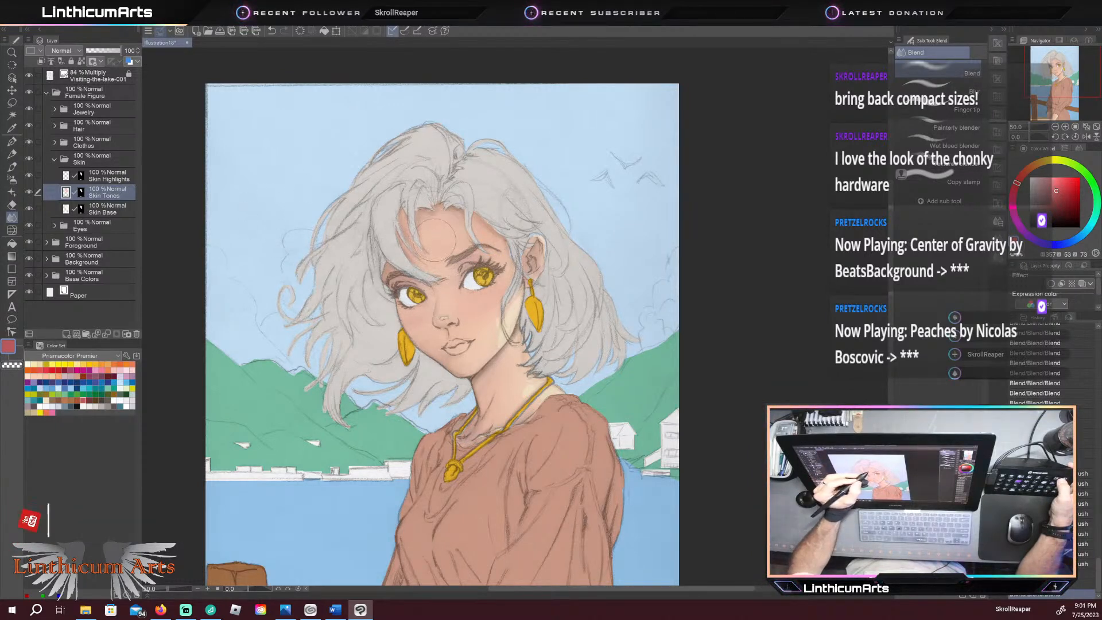
key(b)
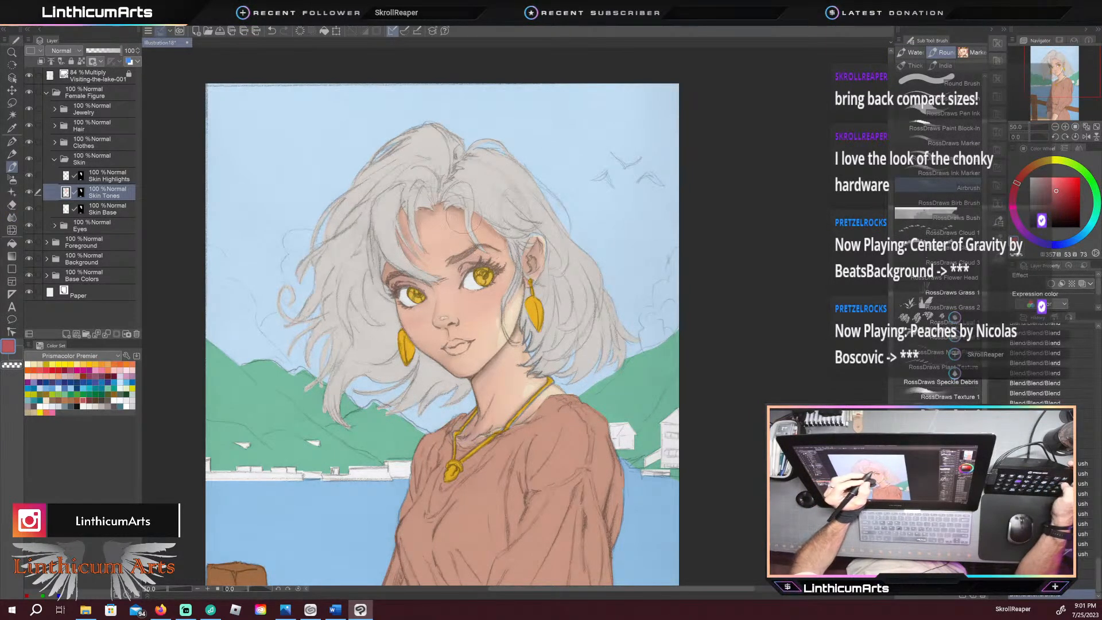
drag(493, 230, 477, 231)
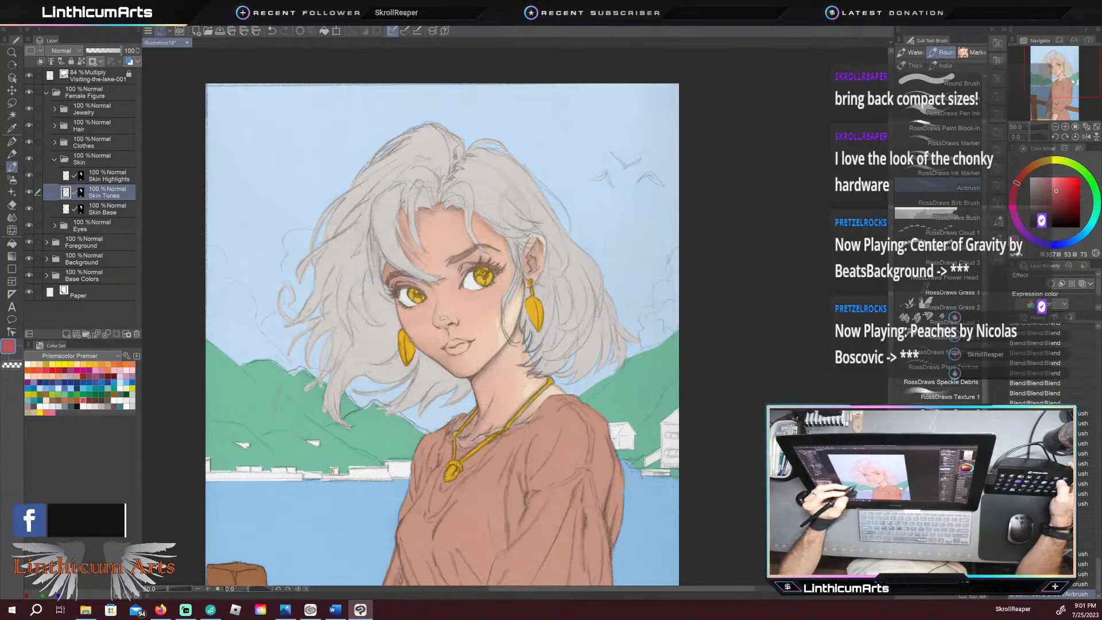
Step: Airbrush light peach from the Prismacolor Premier set over the forearms on the Skin Tones layer
key(ctrl+minus)
key(ctrl+minus)
drag(329, 481, 376, 309)
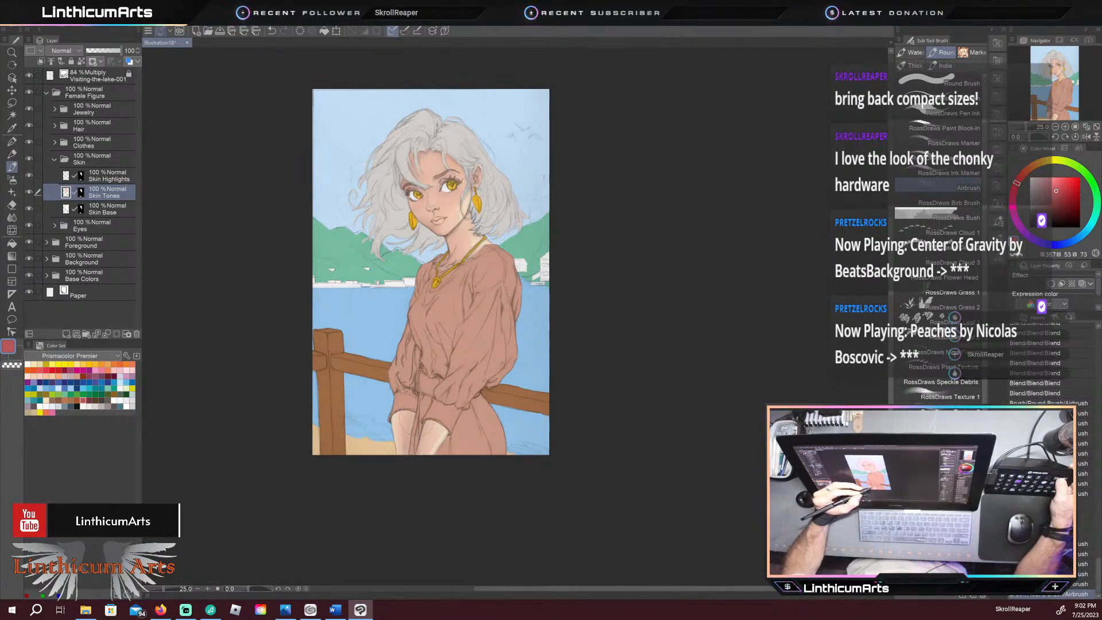
click(40, 376)
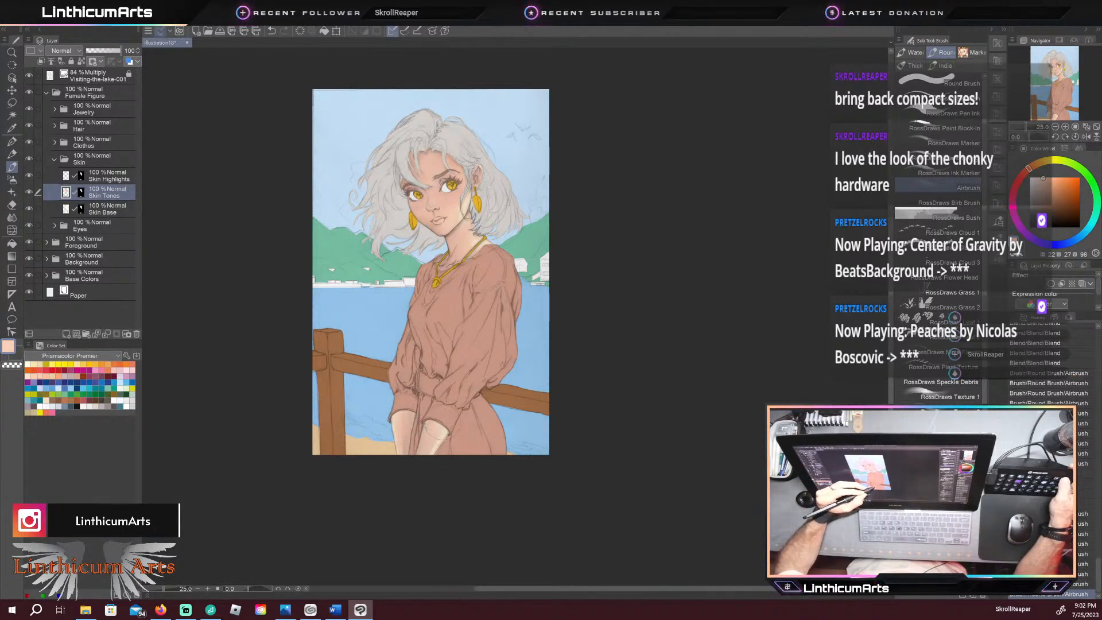
drag(416, 465, 410, 453)
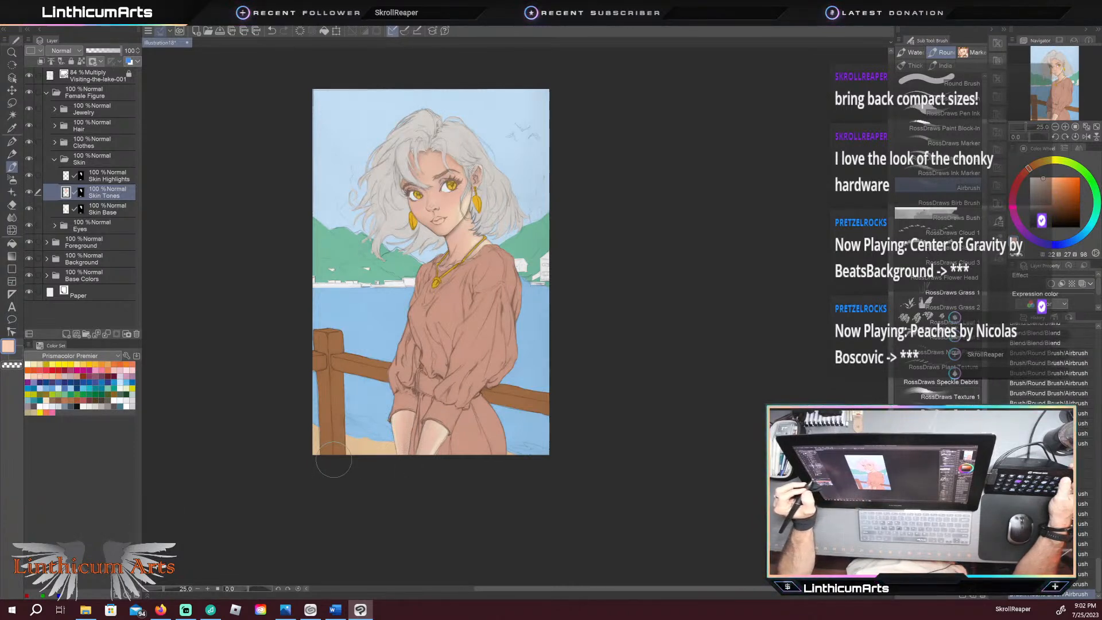
Step: Save the illustration in CLIP STUDIO FORMAT under the file name Visiting-The-Lake-001
drag(389, 303, 454, 352)
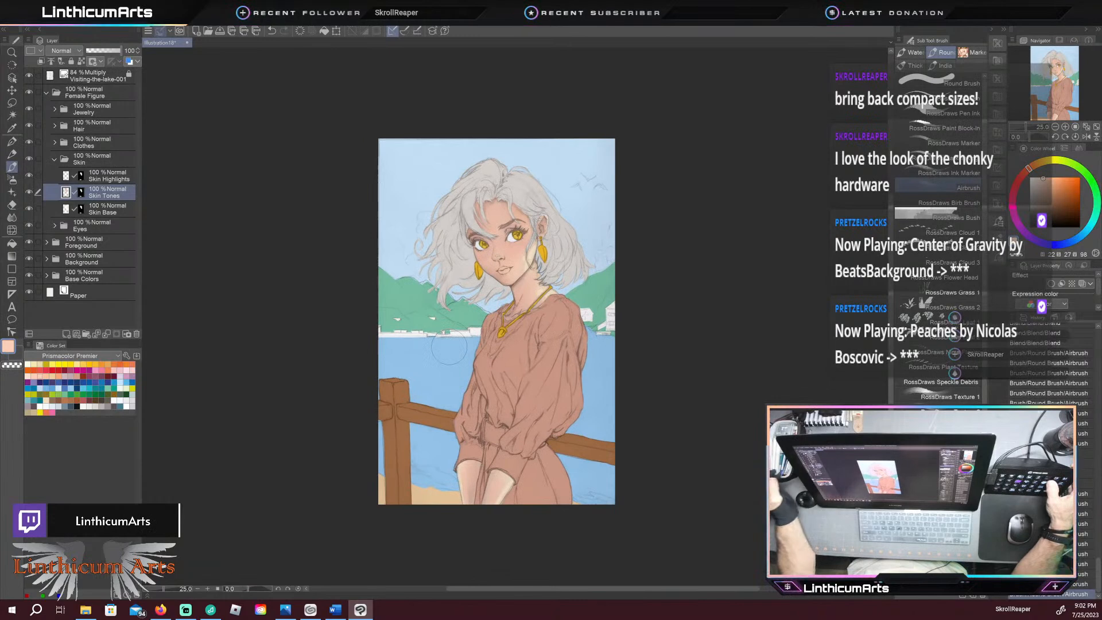
click(217, 27)
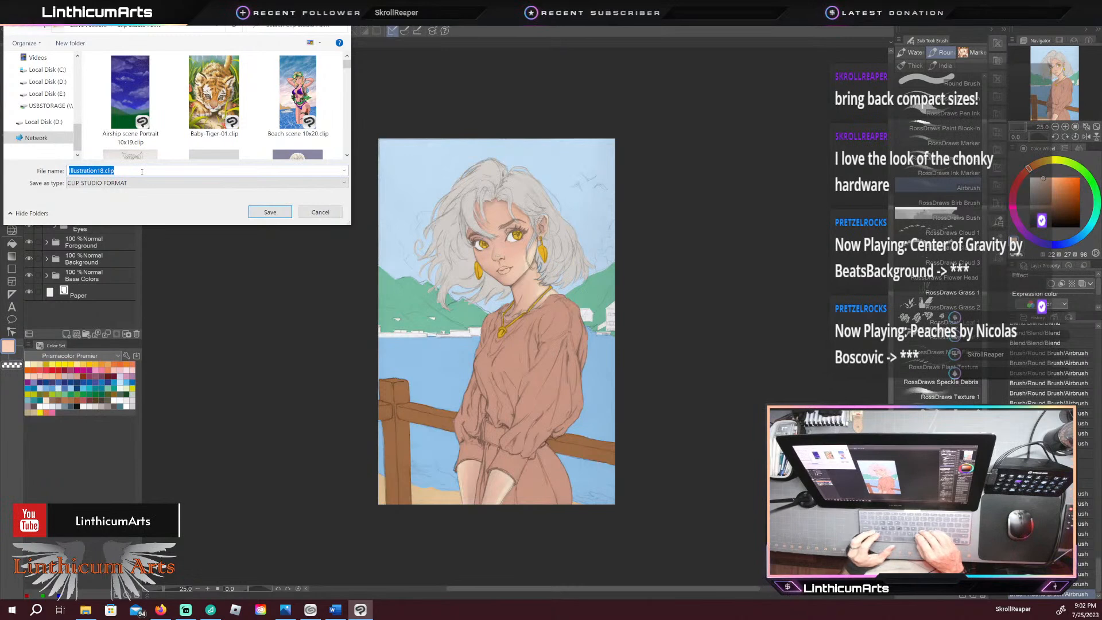
text(Visiting-)
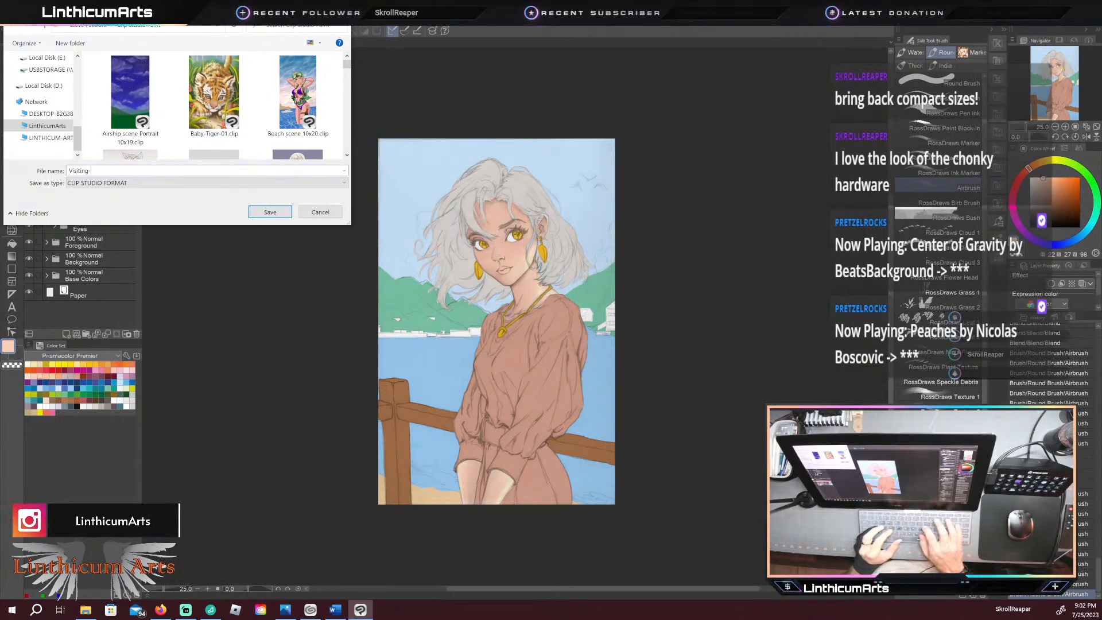
text(The-Lake-001)
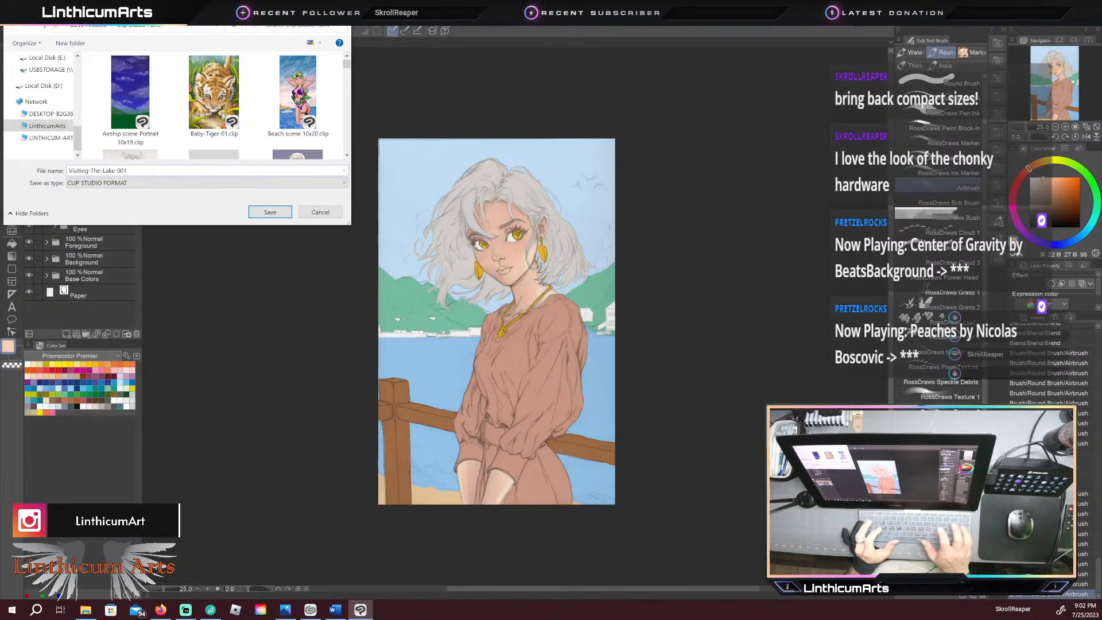
key(Return)
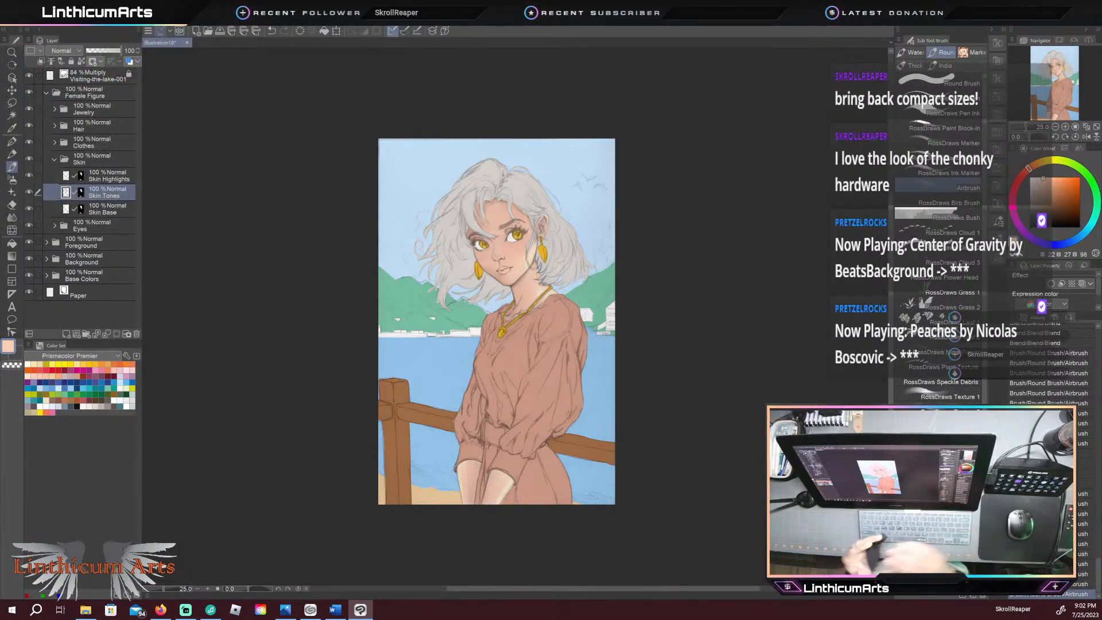